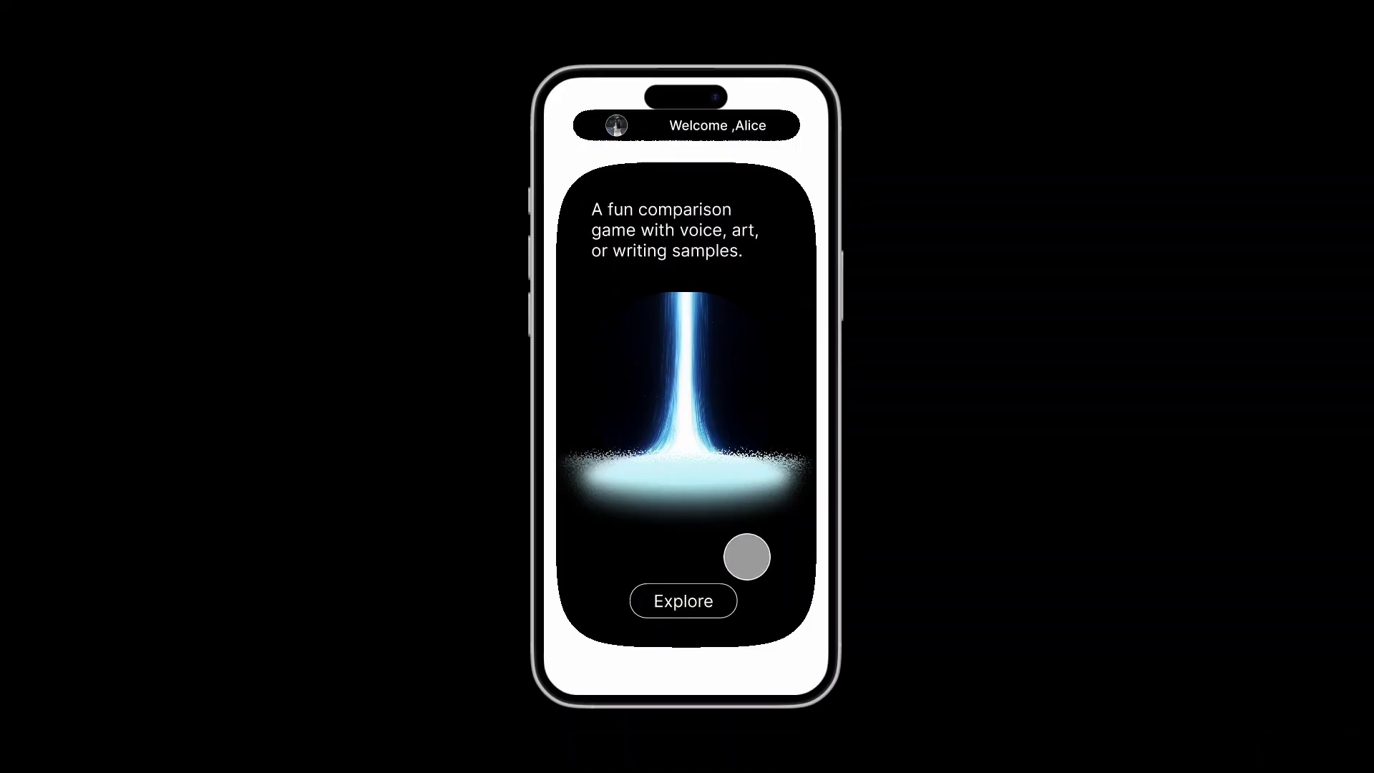
# - Advance the prototype preview from the dark Explore card to the voice screen
pyautogui.click(745, 506)
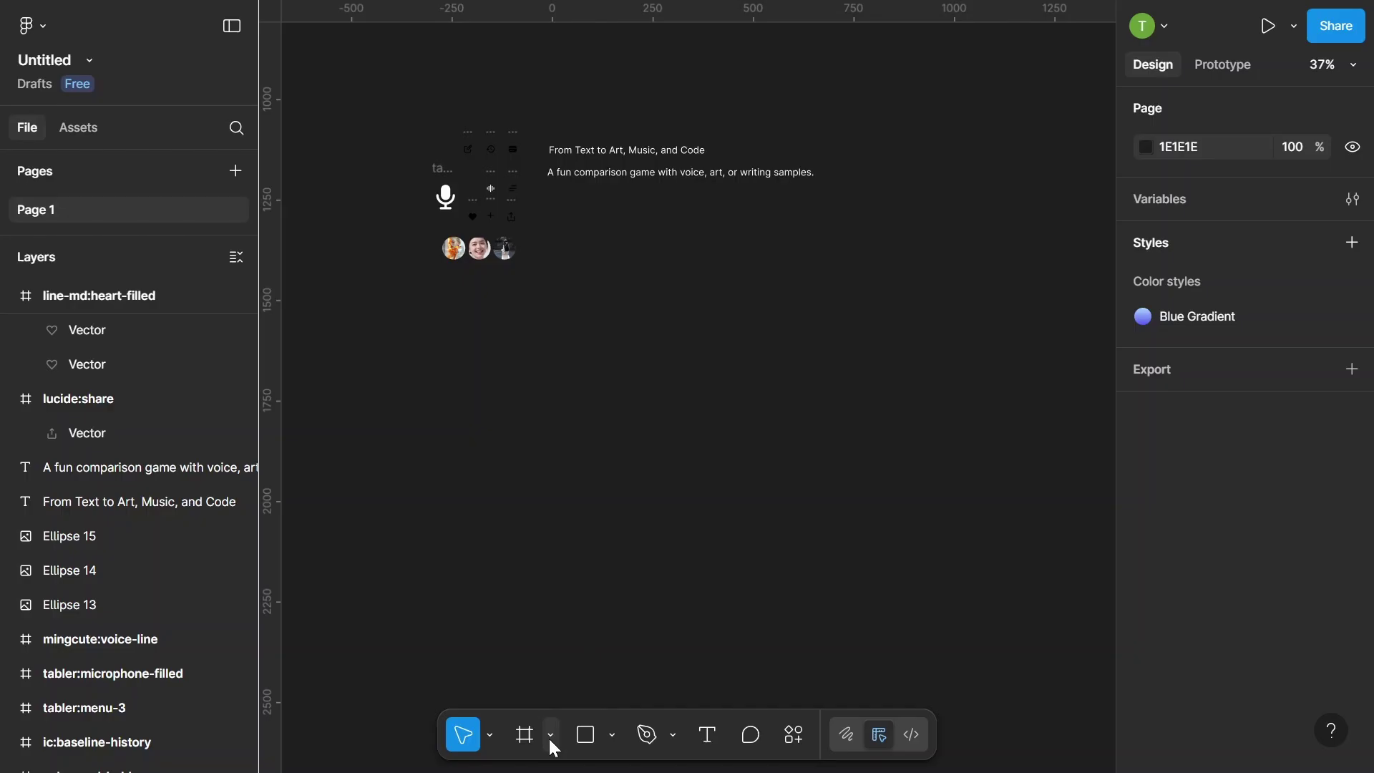
# - Create a blank 430×932 iPhone 16 Plus frame beside the icons and text layers
pyautogui.click(549, 737)
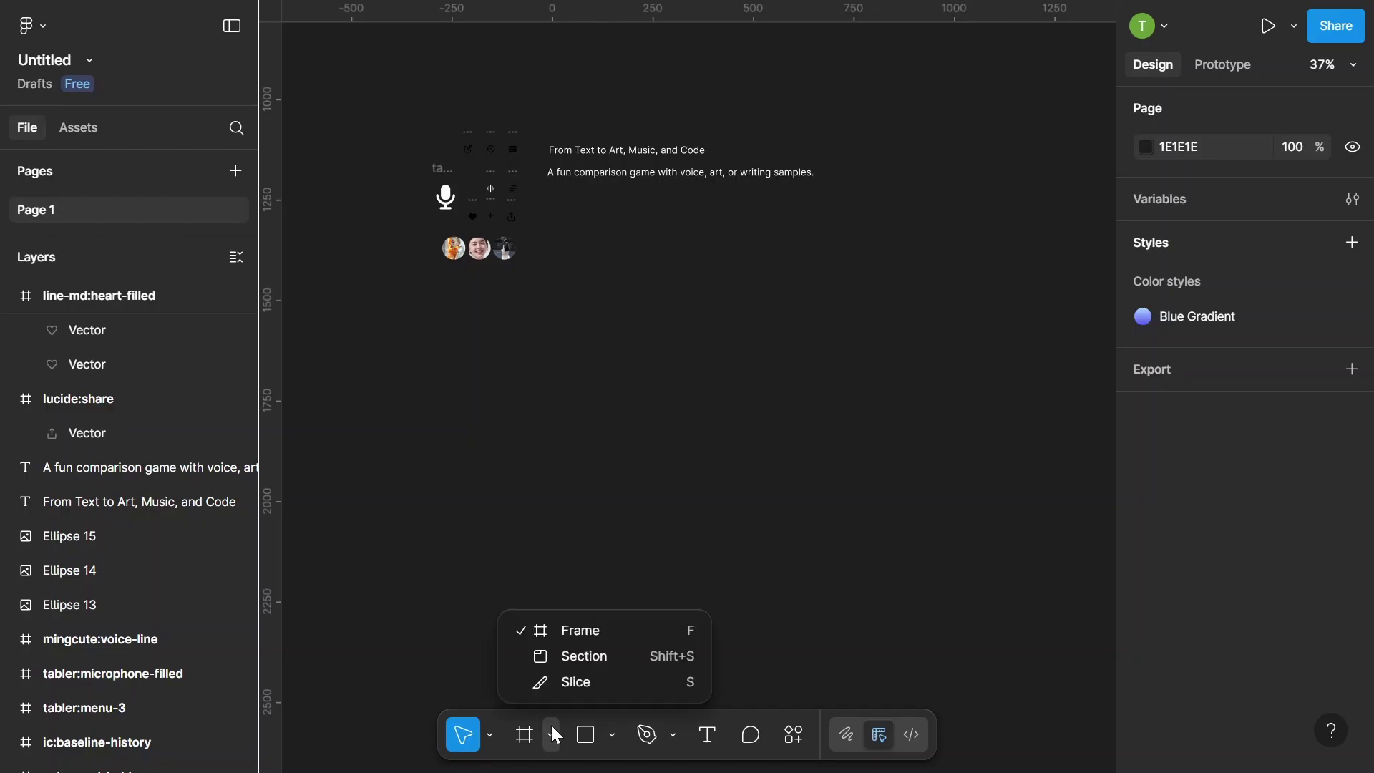
pyautogui.click(581, 627)
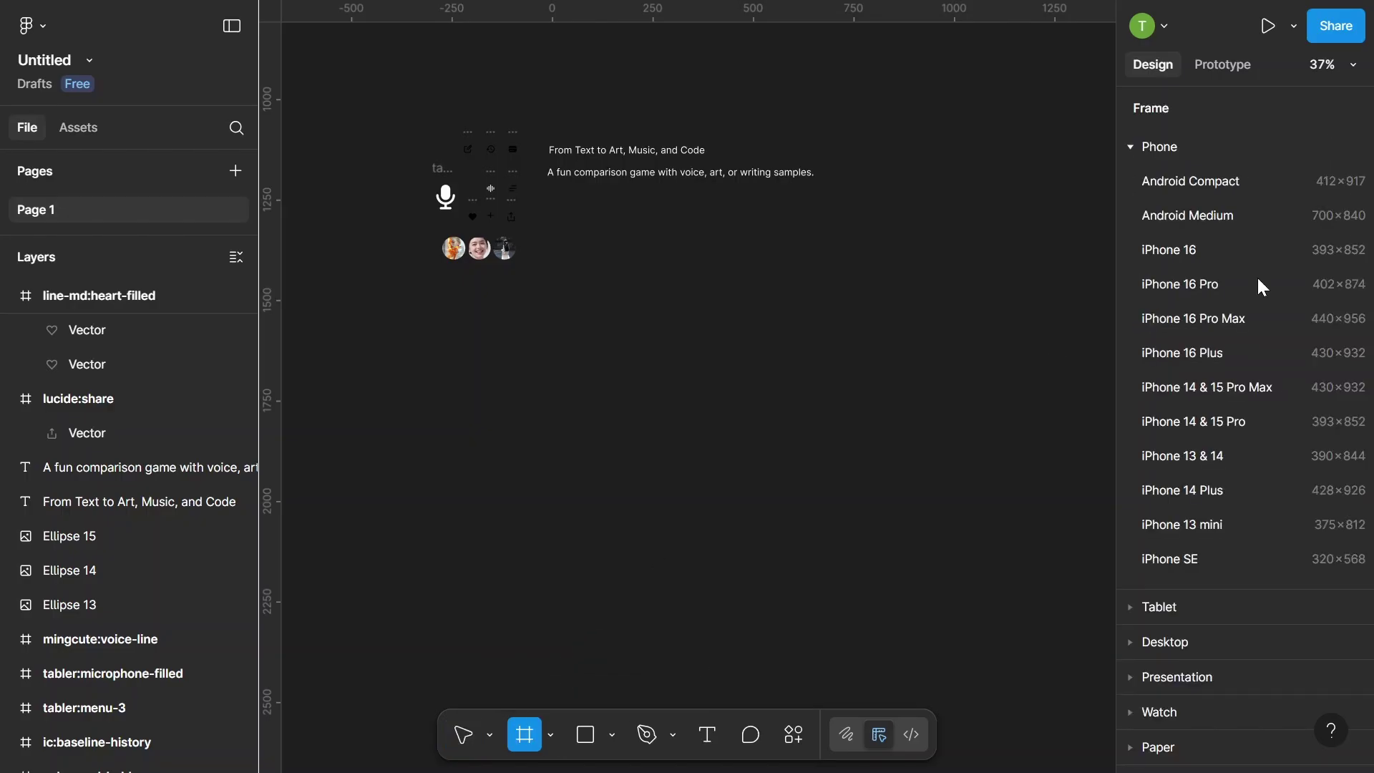
pyautogui.click(1219, 347)
pyautogui.click(1353, 519)
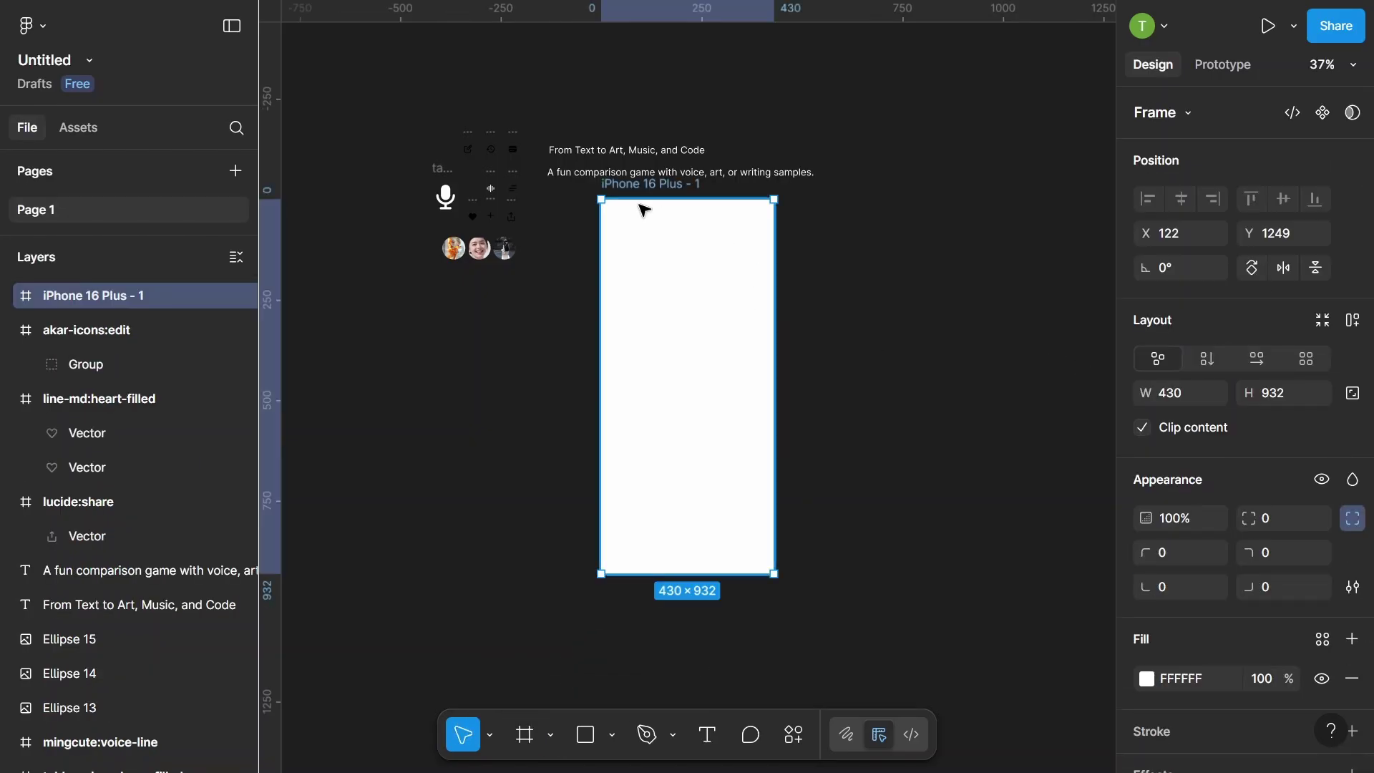
pyautogui.keyDown('ctrl'); pyautogui.scroll(3, 616, 281); pyautogui.keyUp('ctrl')
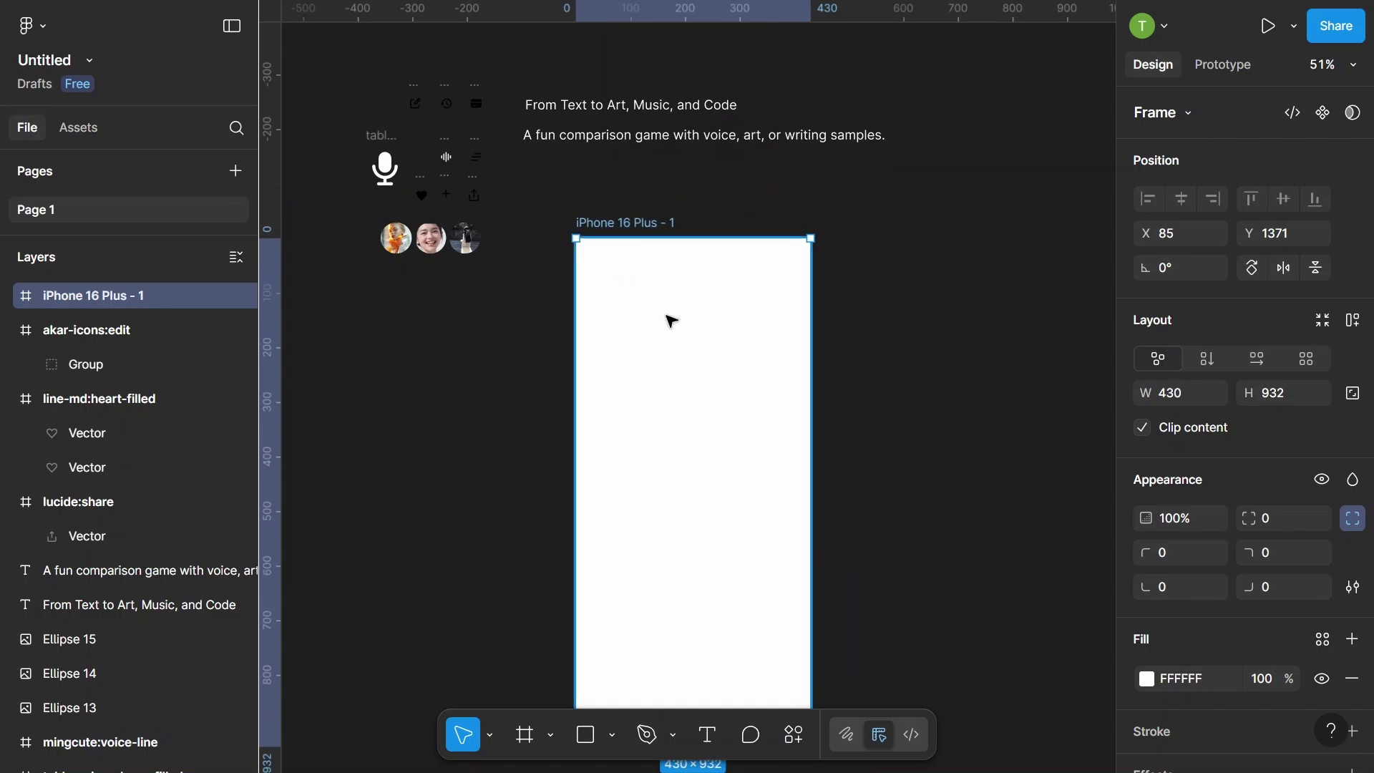
pyautogui.scroll(-1, 621, 275)
pyautogui.keyDown('ctrl'); pyautogui.scroll(-2, 622, 277); pyautogui.keyUp('ctrl')
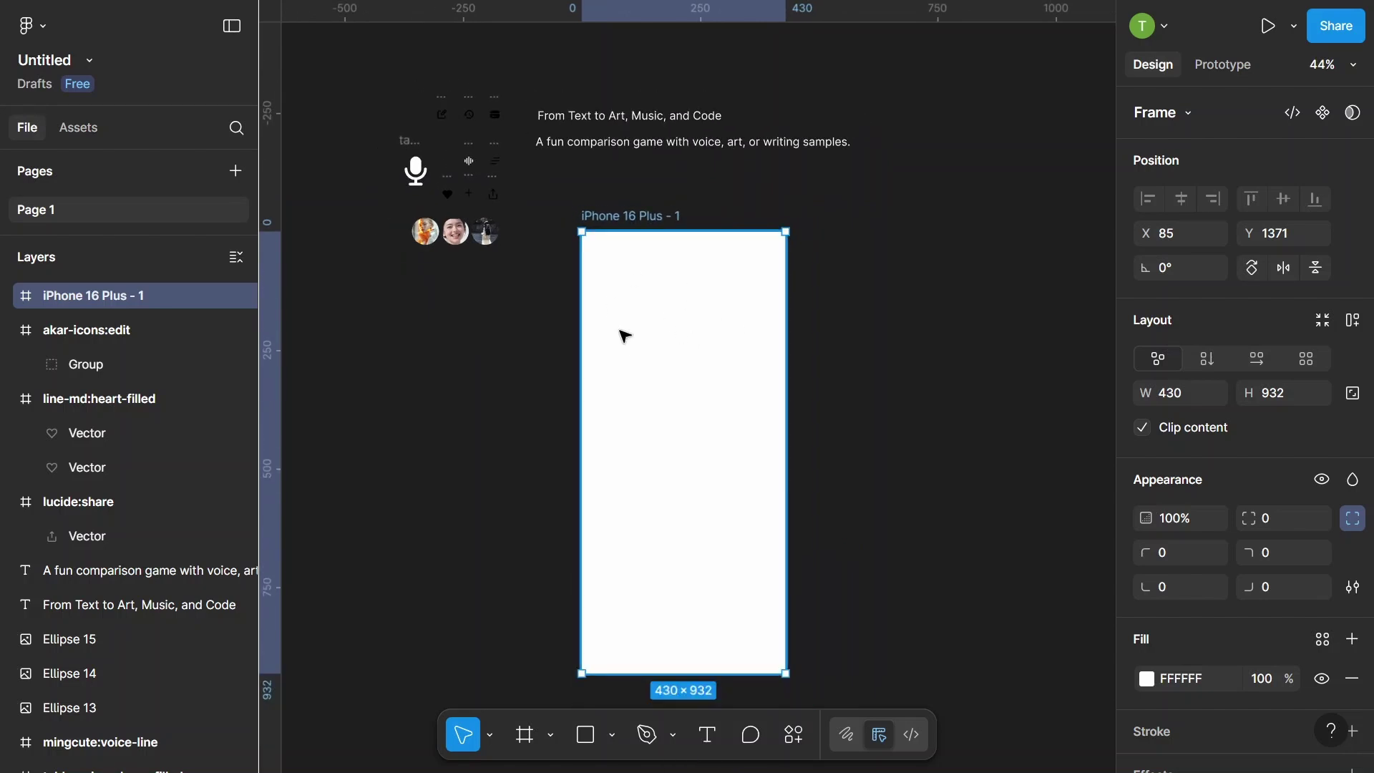
pyautogui.scroll(-1, 630, 331)
pyautogui.keyDown('ctrl'); pyautogui.scroll(2, 636, 326); pyautogui.keyUp('ctrl')
pyautogui.keyDown('ctrl'); pyautogui.scroll(2, 637, 327); pyautogui.keyUp('ctrl')
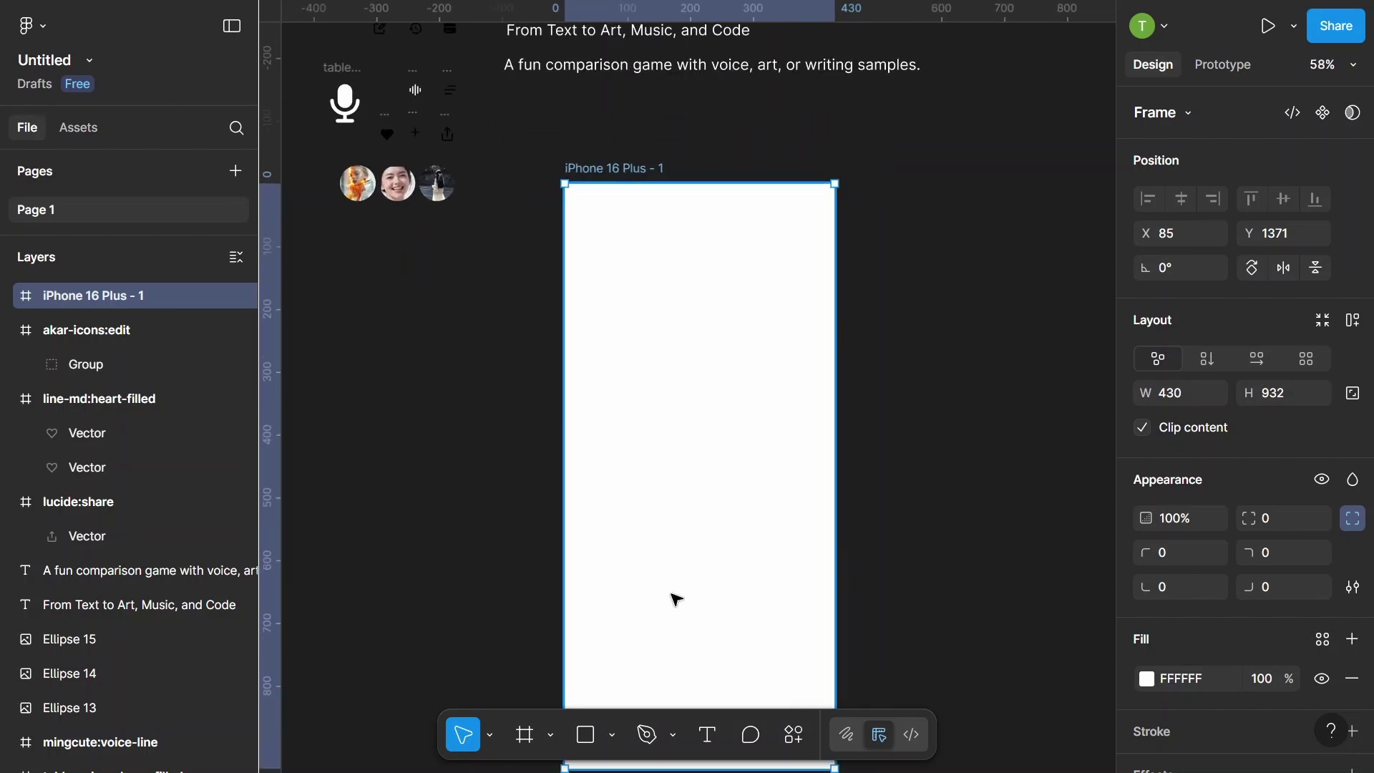
pyautogui.click(586, 742)
# - Draw a 375×75 rectangle across the top of the phone frame and fill it black (000000)
pyautogui.keyDown('ctrl'); pyautogui.scroll(3, 641, 270); pyautogui.keyUp('ctrl')
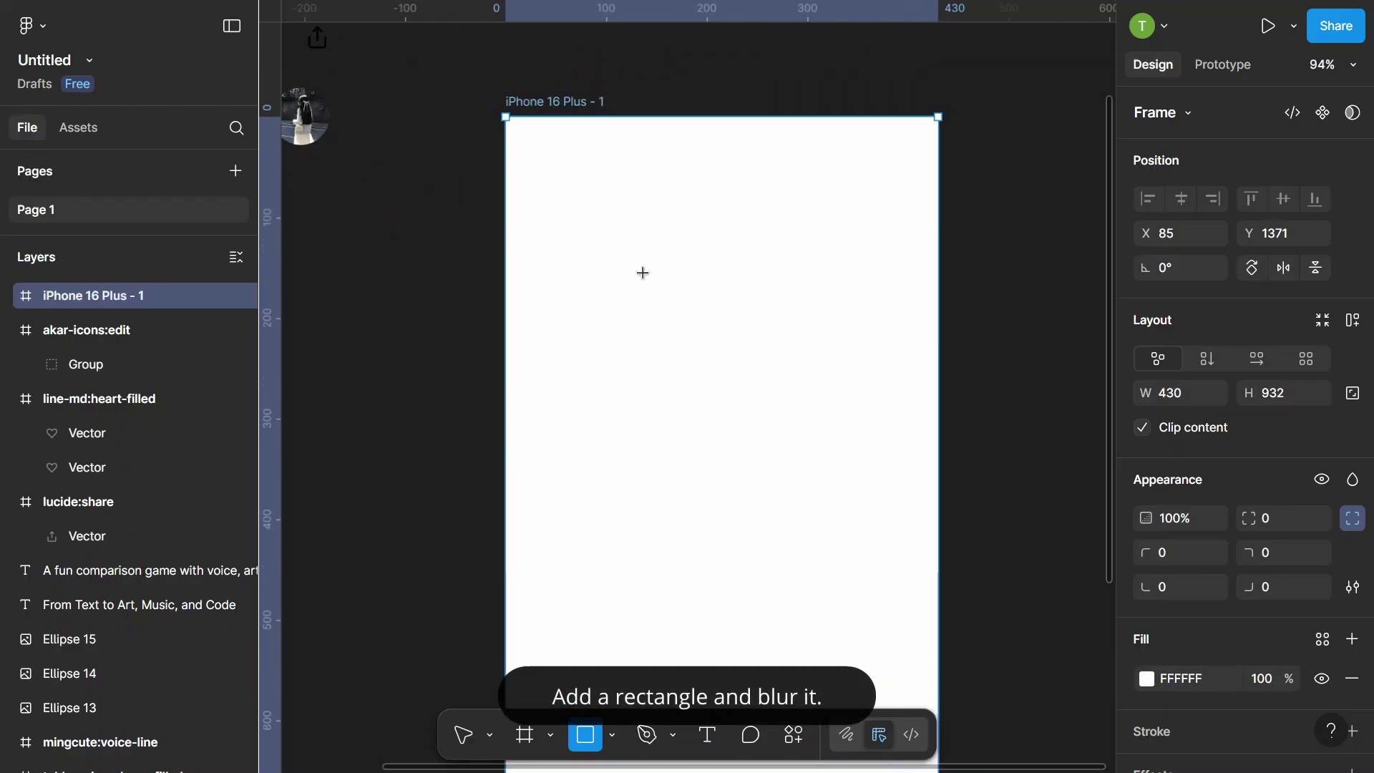
pyautogui.moveTo(532, 145)
pyautogui.mouseDown()
pyautogui.moveTo(554, 218)
pyautogui.moveTo(912, 209)
pyautogui.moveTo(909, 220)
pyautogui.mouseUp()
pyautogui.scroll(-3, 1216, 501)
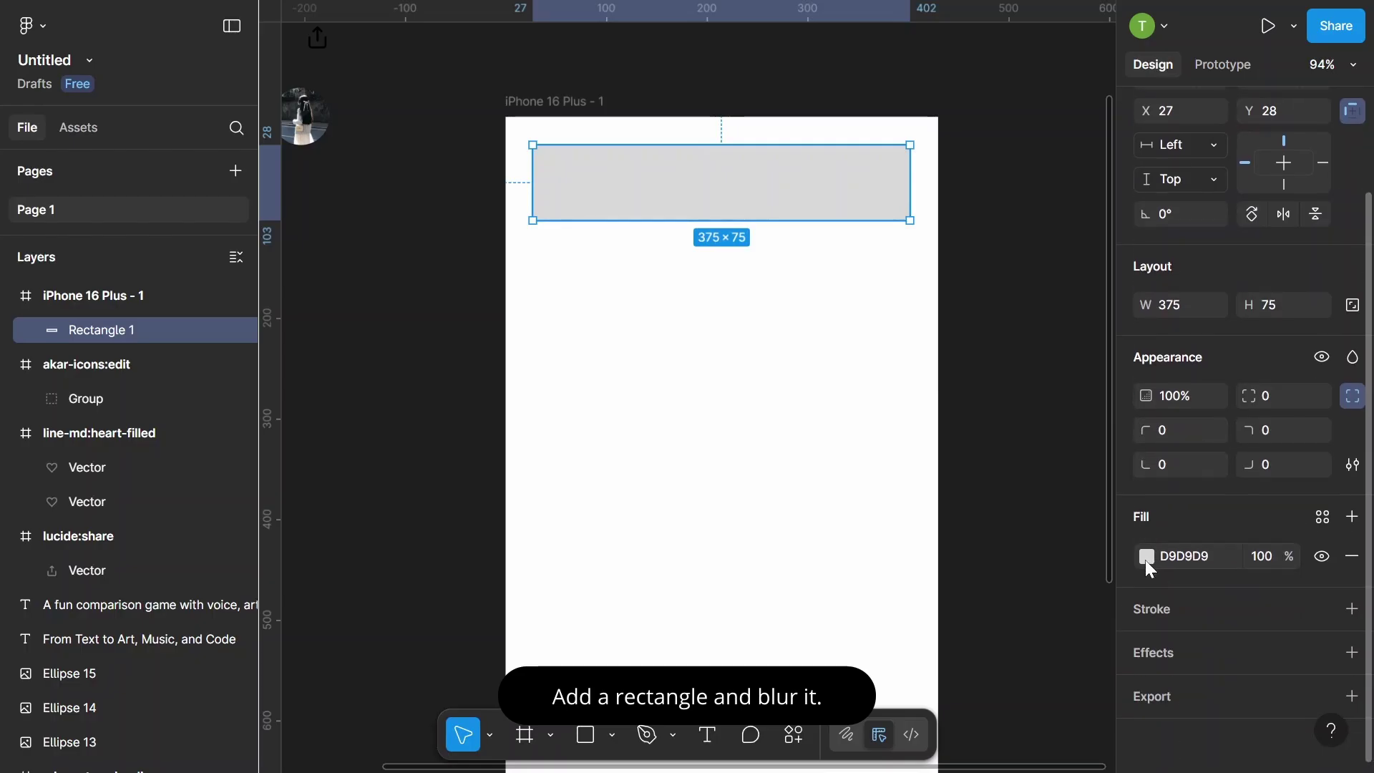
pyautogui.click(1145, 556)
pyautogui.moveTo(1077, 448); pyautogui.dragTo(1114, 588)
pyautogui.click(1095, 246)
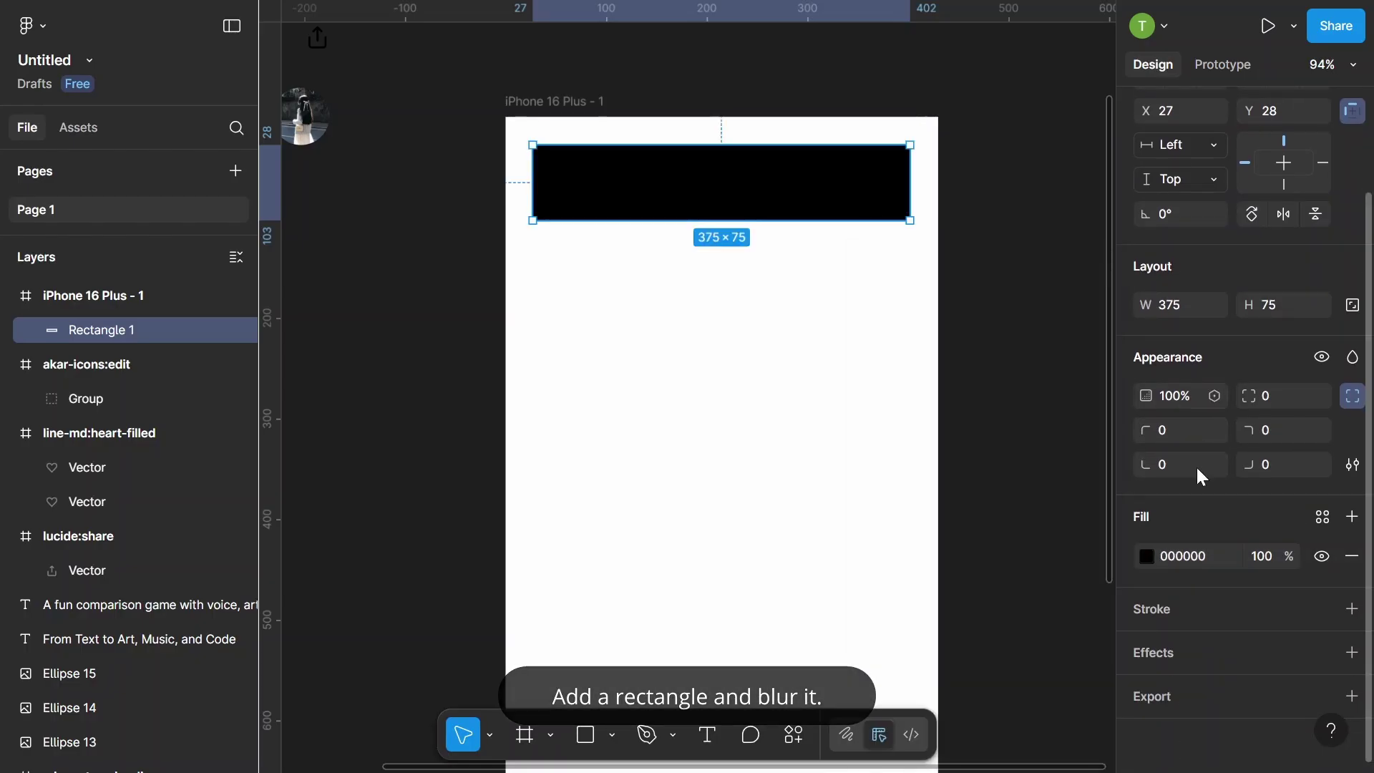
# - Round the rectangle into a pill with corner radius 100 and full corner smoothing
pyautogui.click(1268, 398)
pyautogui.write('100')
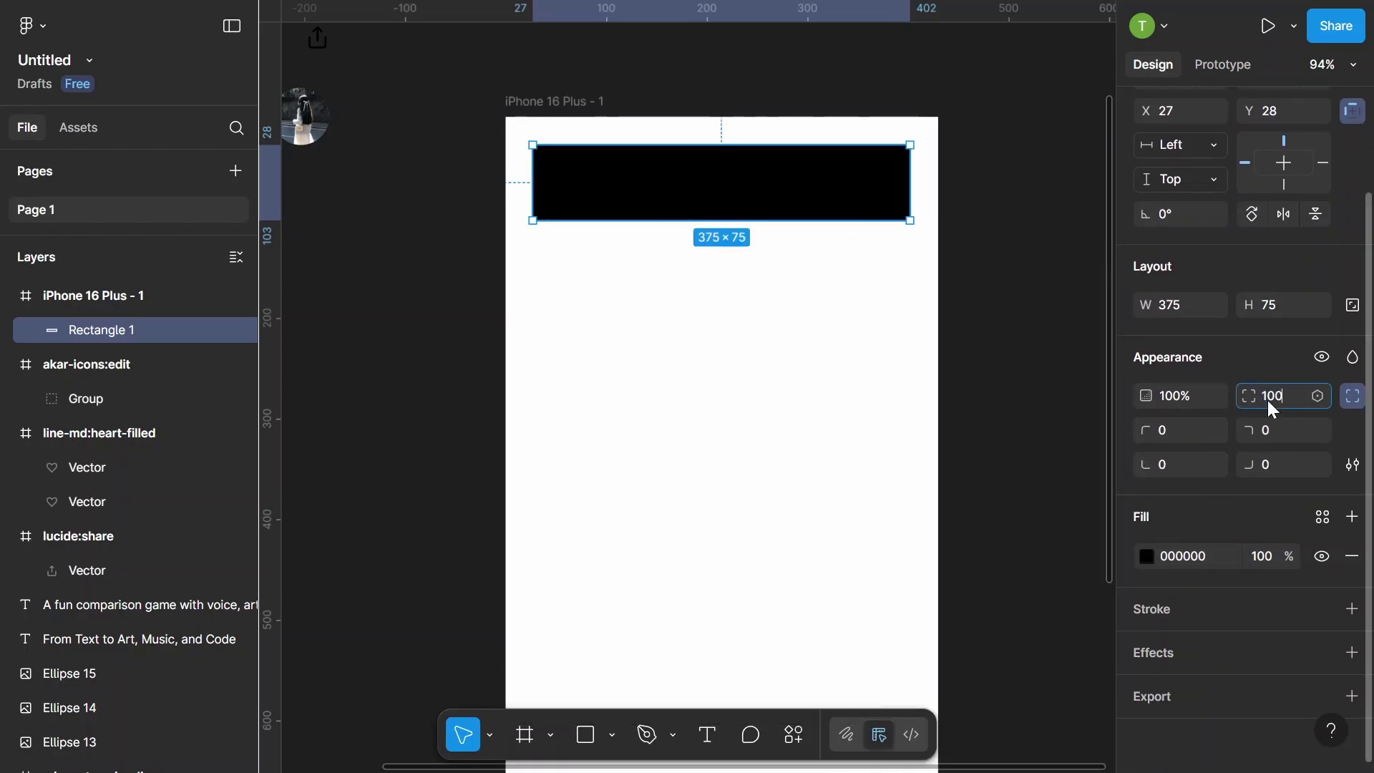
pyautogui.press('Return')
pyautogui.click(1352, 466)
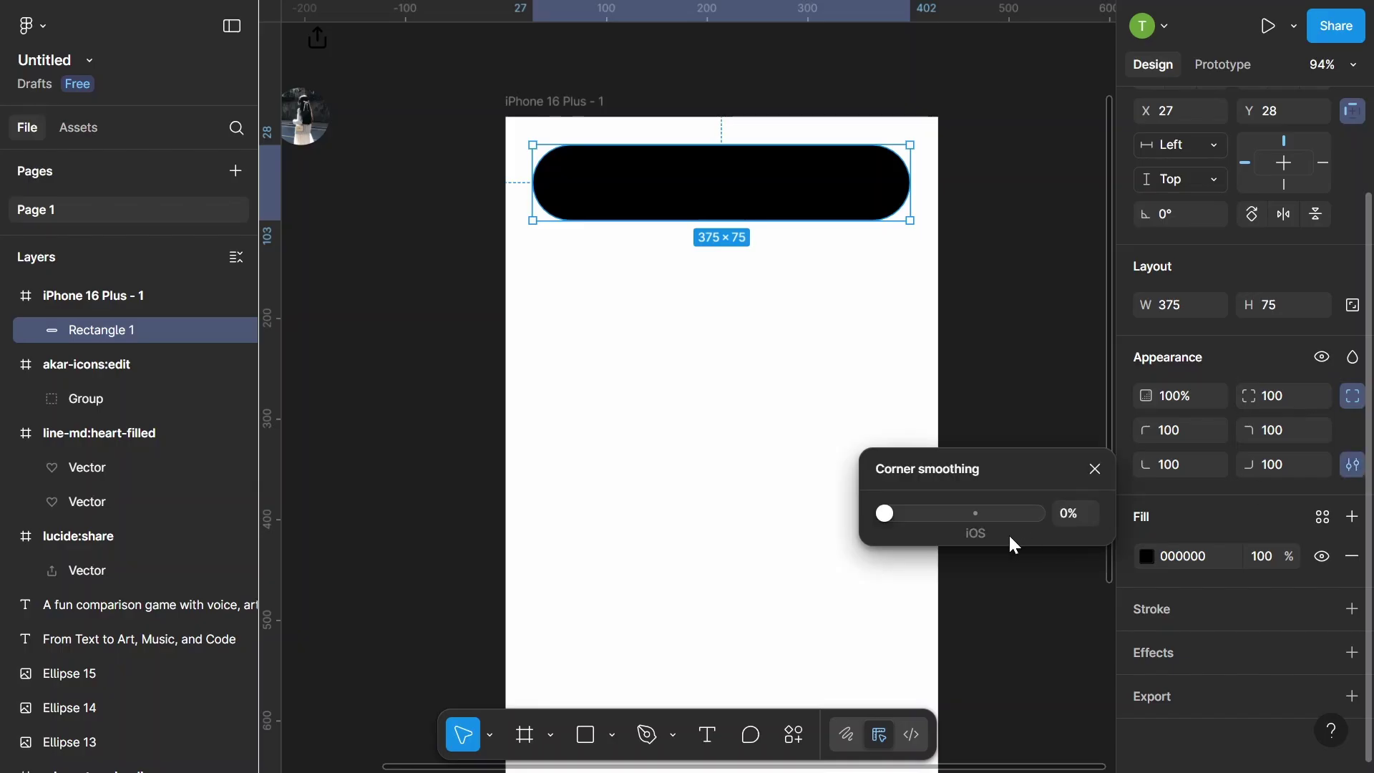
pyautogui.click(1042, 513)
pyautogui.click(1093, 474)
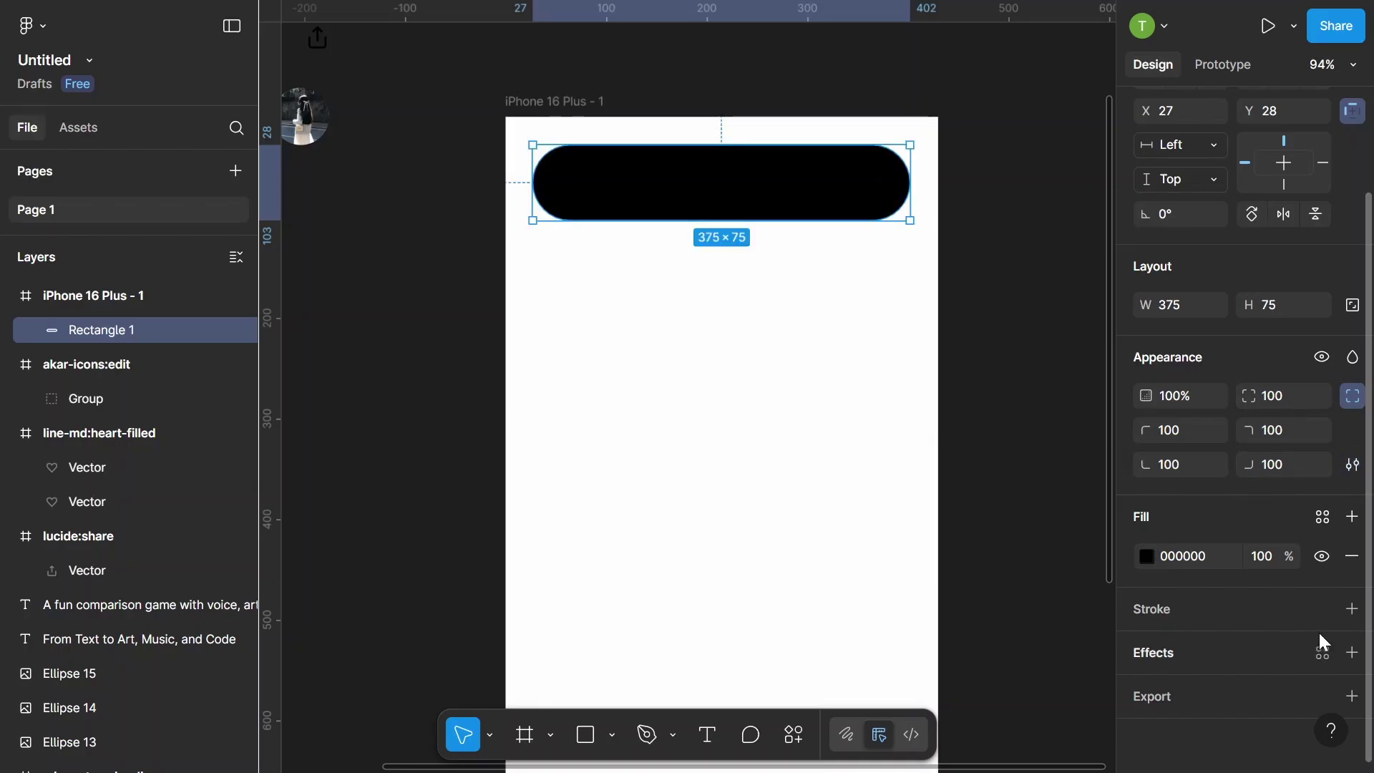
# - Add a Layer blur effect to the black pill
pyautogui.click(1351, 653)
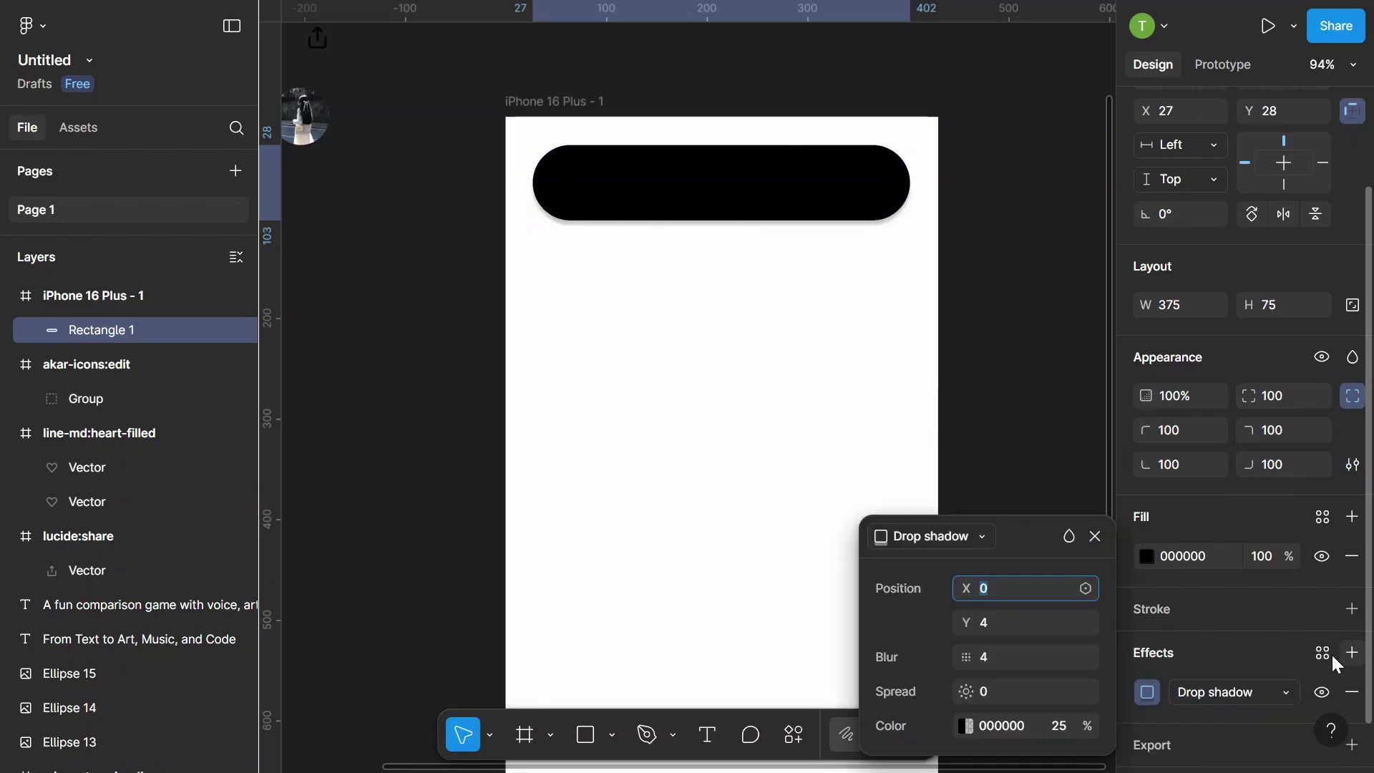
pyautogui.click(1276, 696)
pyautogui.click(1234, 666)
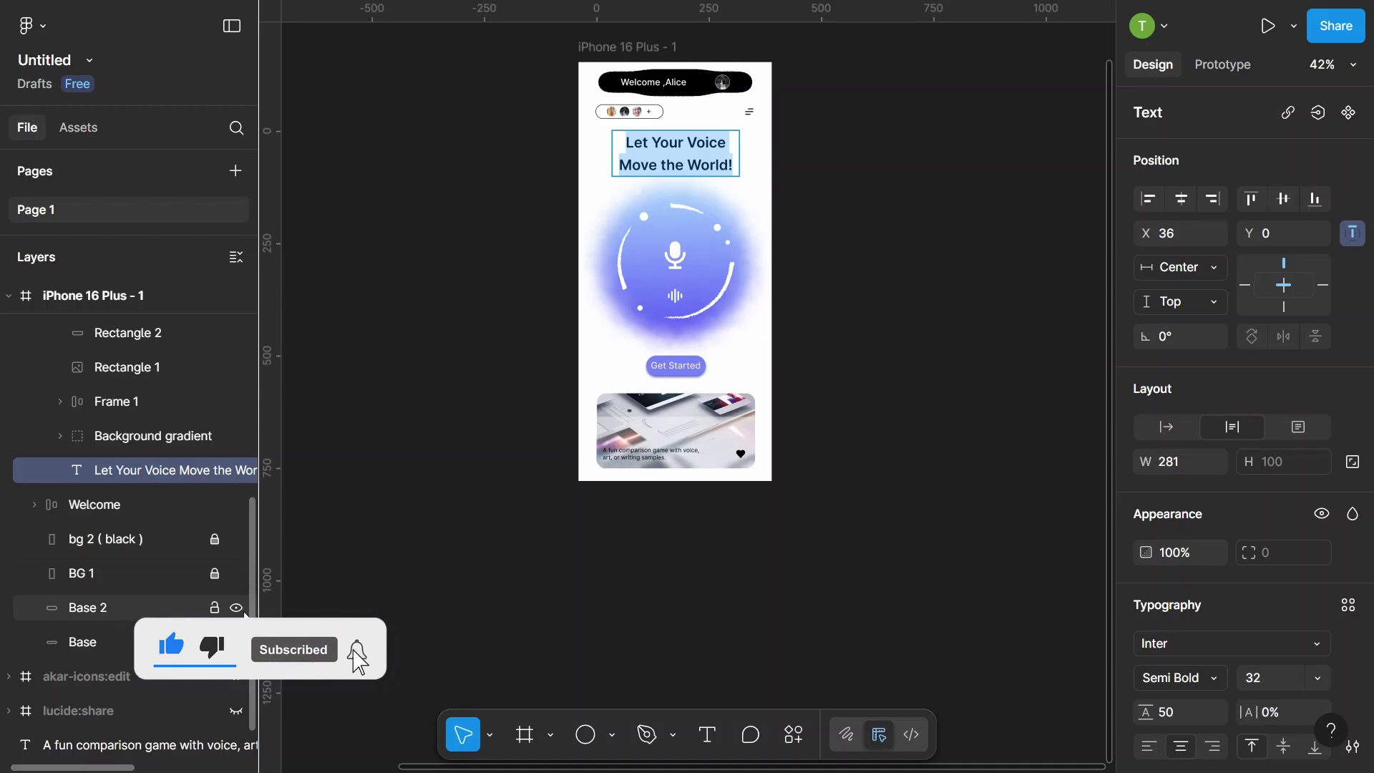
# - Delete the Base 2 rectangle layer
pyautogui.click(236, 608)
pyautogui.click(183, 610)
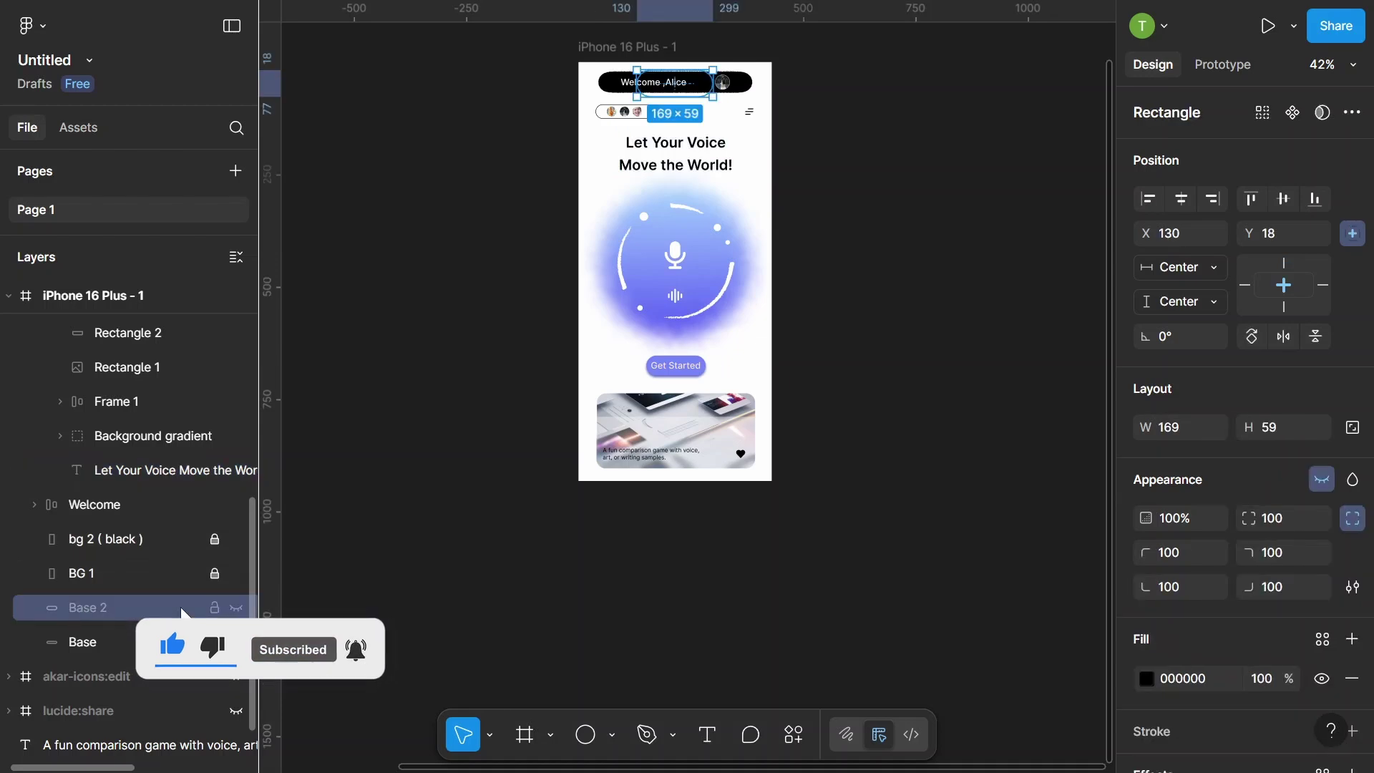
pyautogui.press('Delete')
# - Enter and exit editing on the headline text without changing it
pyautogui.doubleClick(702, 162)
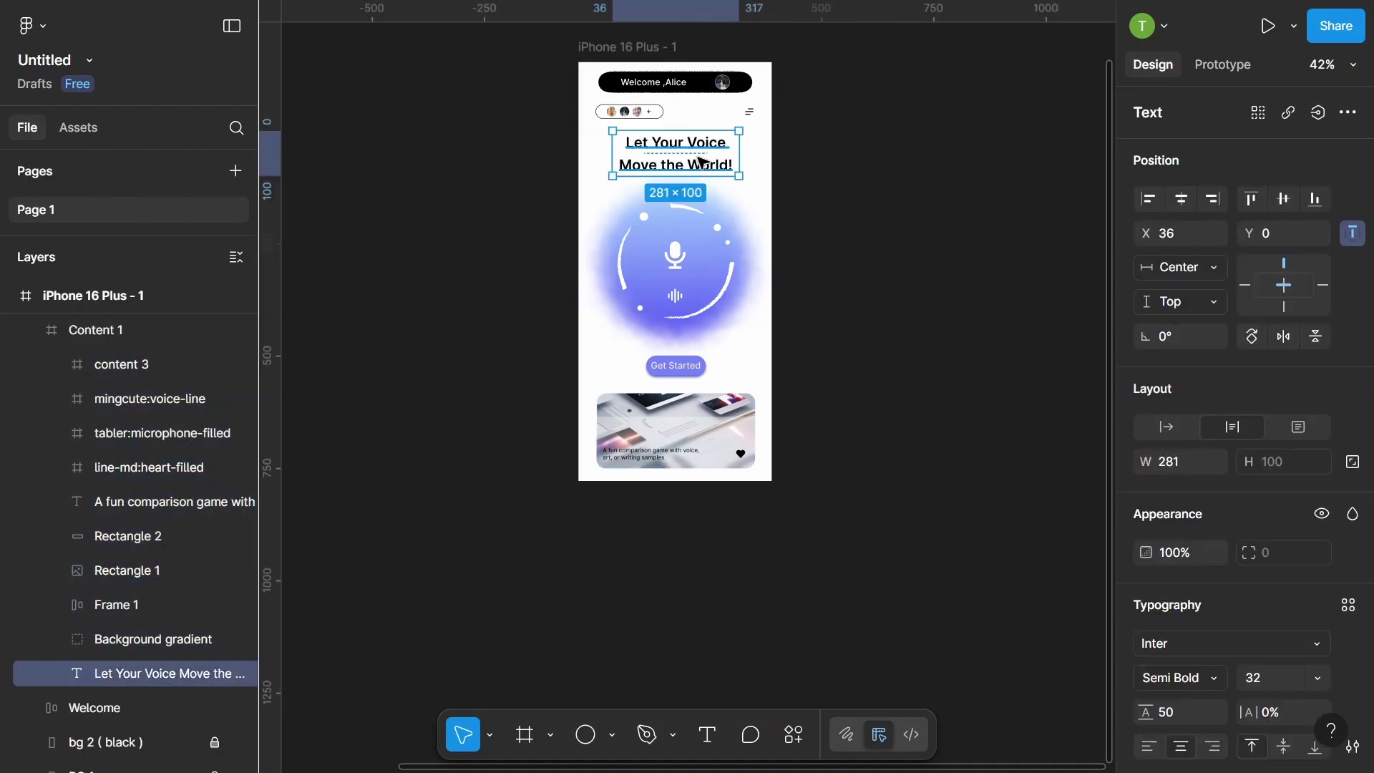
pyautogui.press('Return')
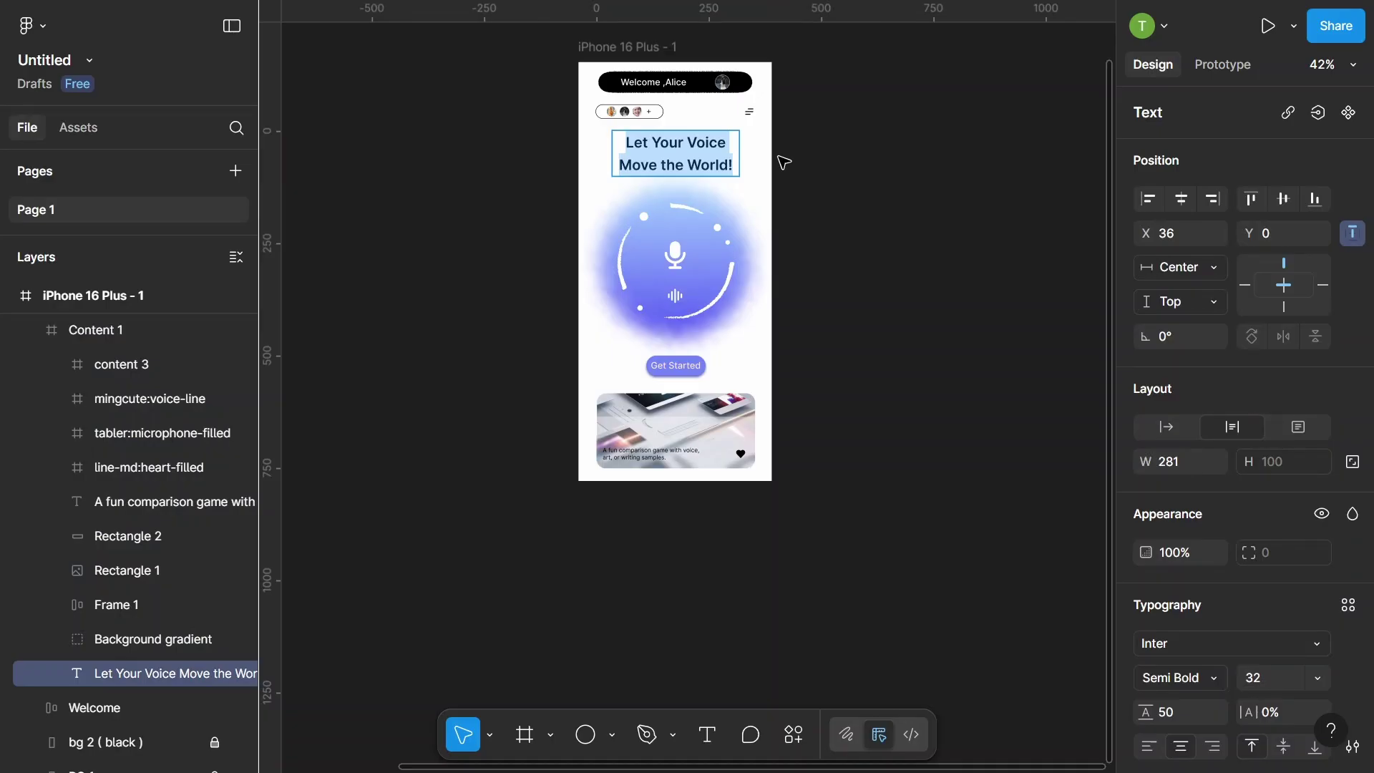
pyautogui.press('Escape')
pyautogui.press('Escape')
# - Duplicate the Base welcome pill and rename the copy Base 2
pyautogui.scroll(2, 672, 201)
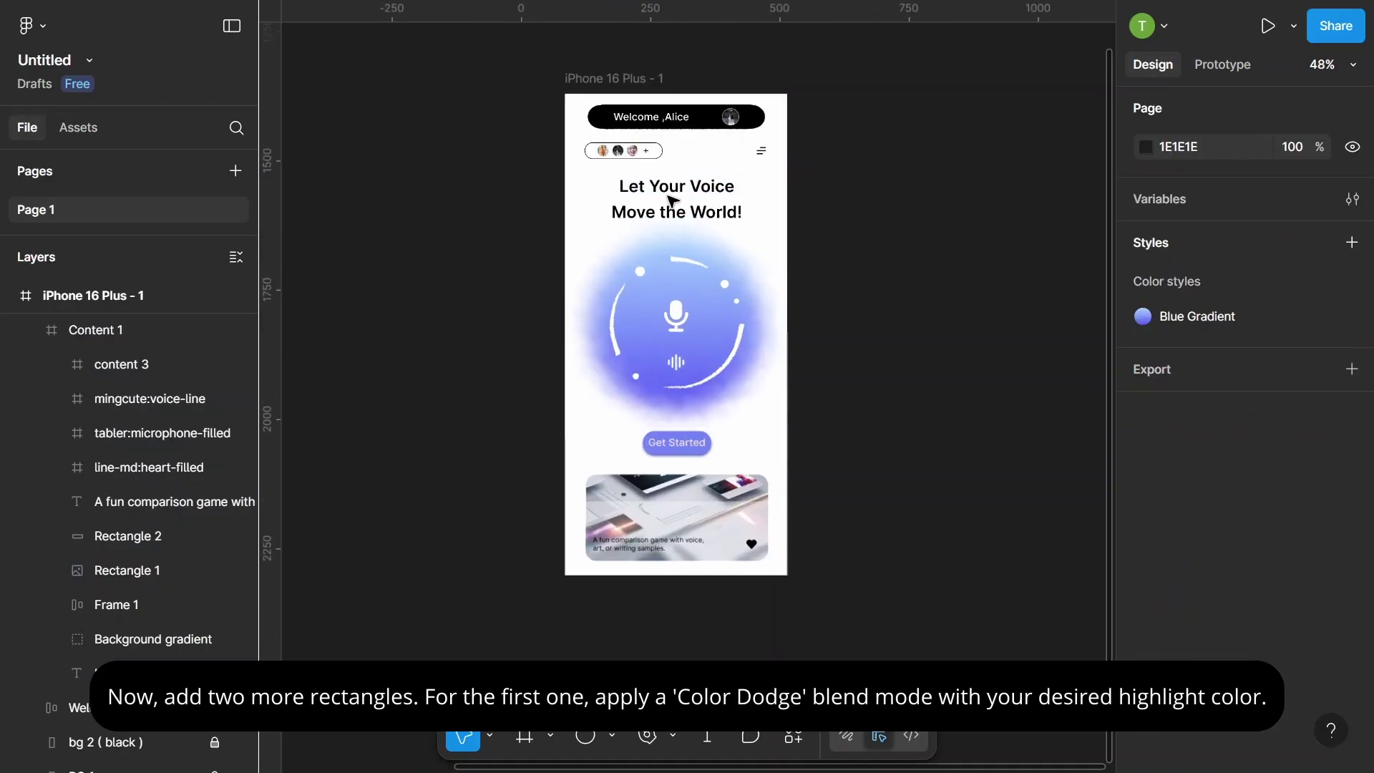
pyautogui.scroll(-2, 672, 200)
pyautogui.scroll(-3, 672, 200)
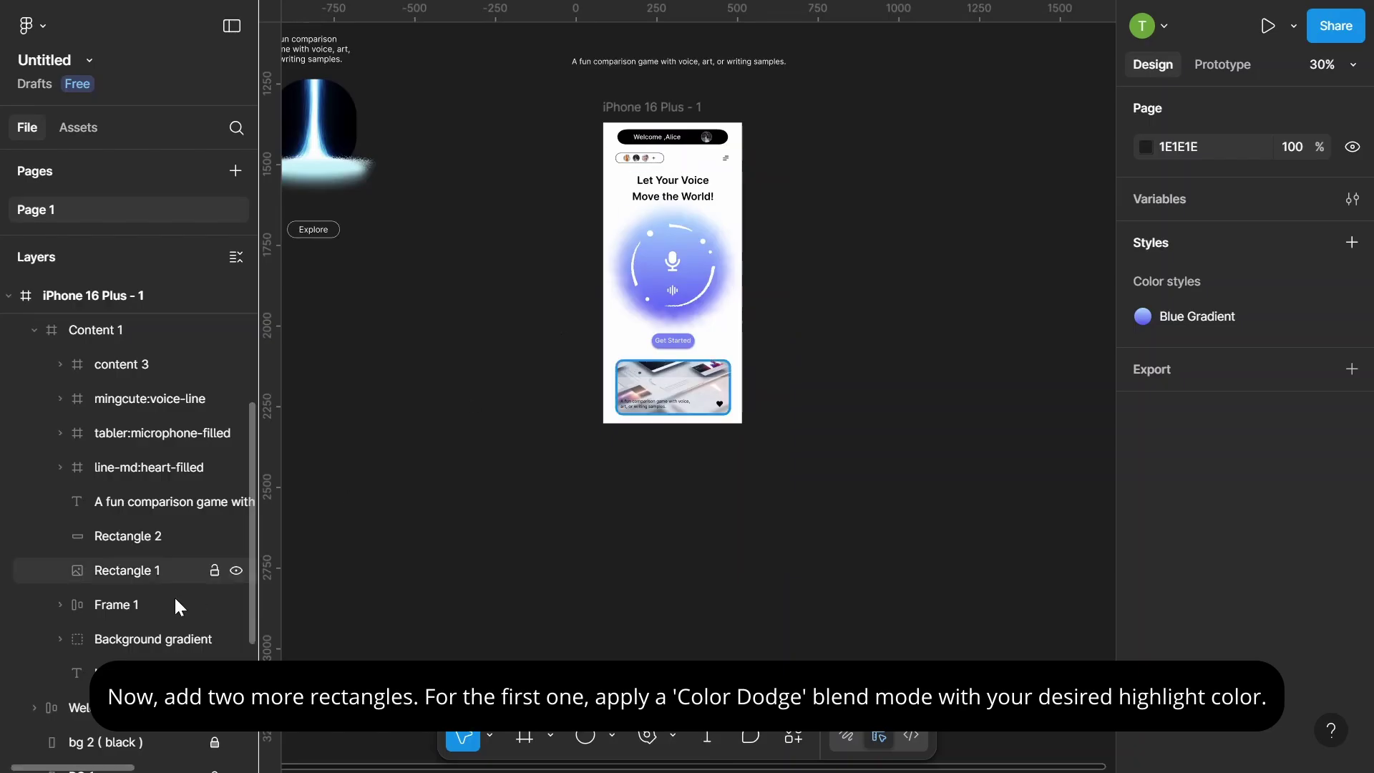
pyautogui.scroll(-3, 224, 393)
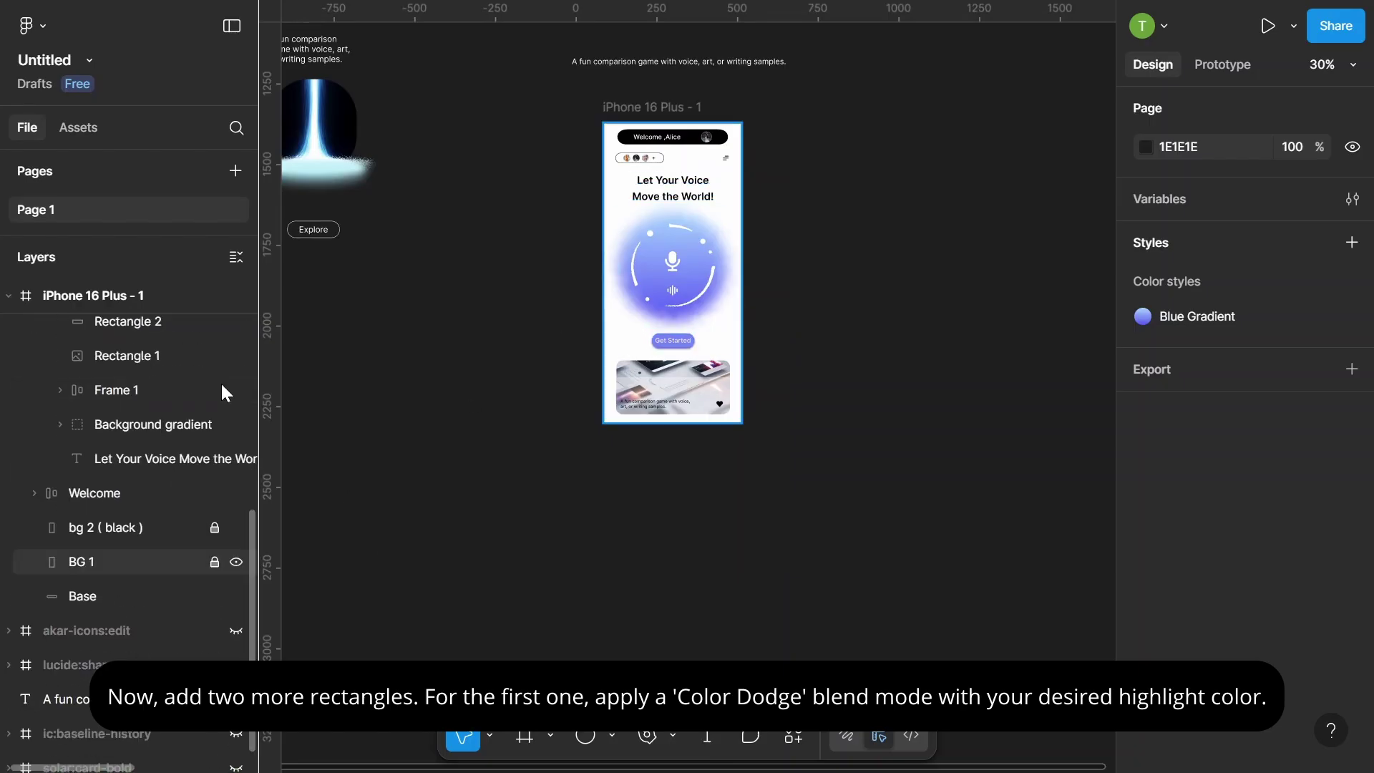
pyautogui.click(143, 597)
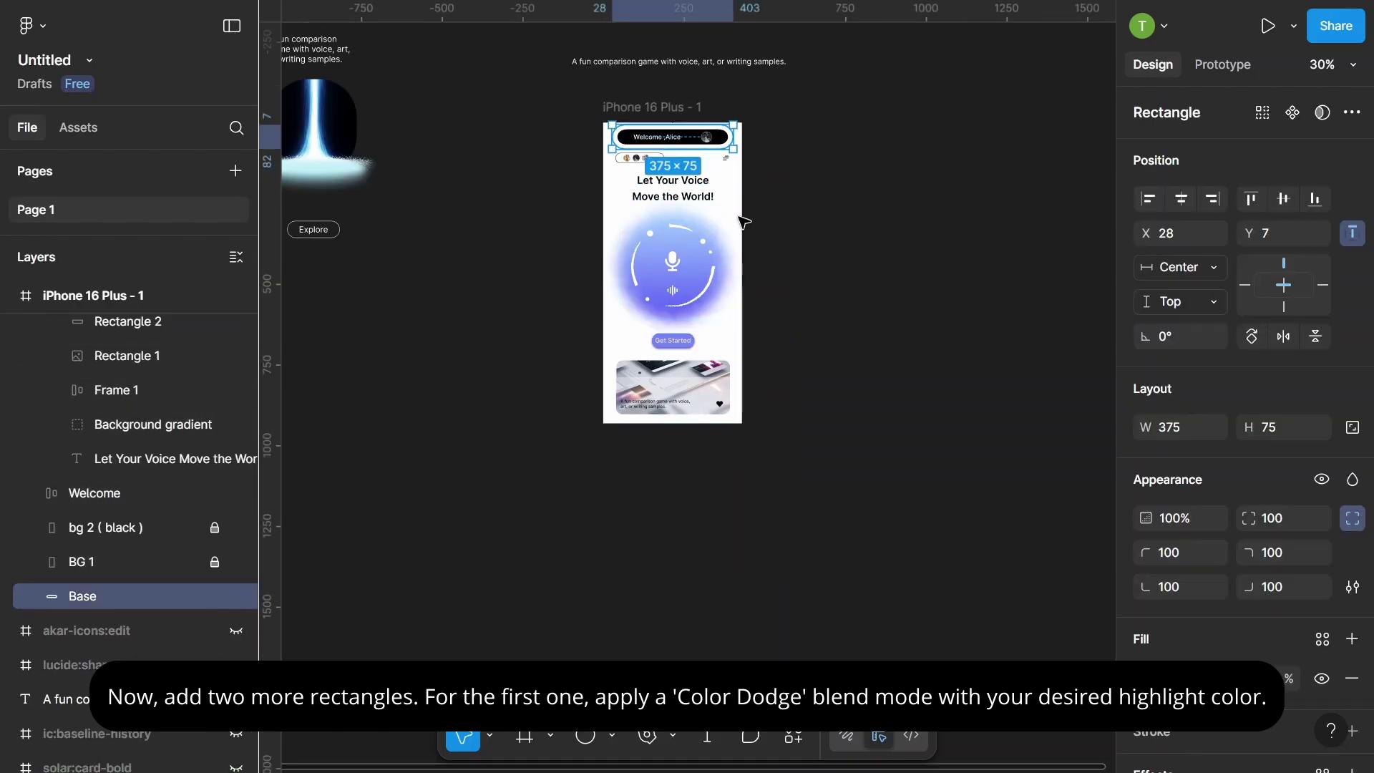
pyautogui.hotkey('ctrl', 'd')
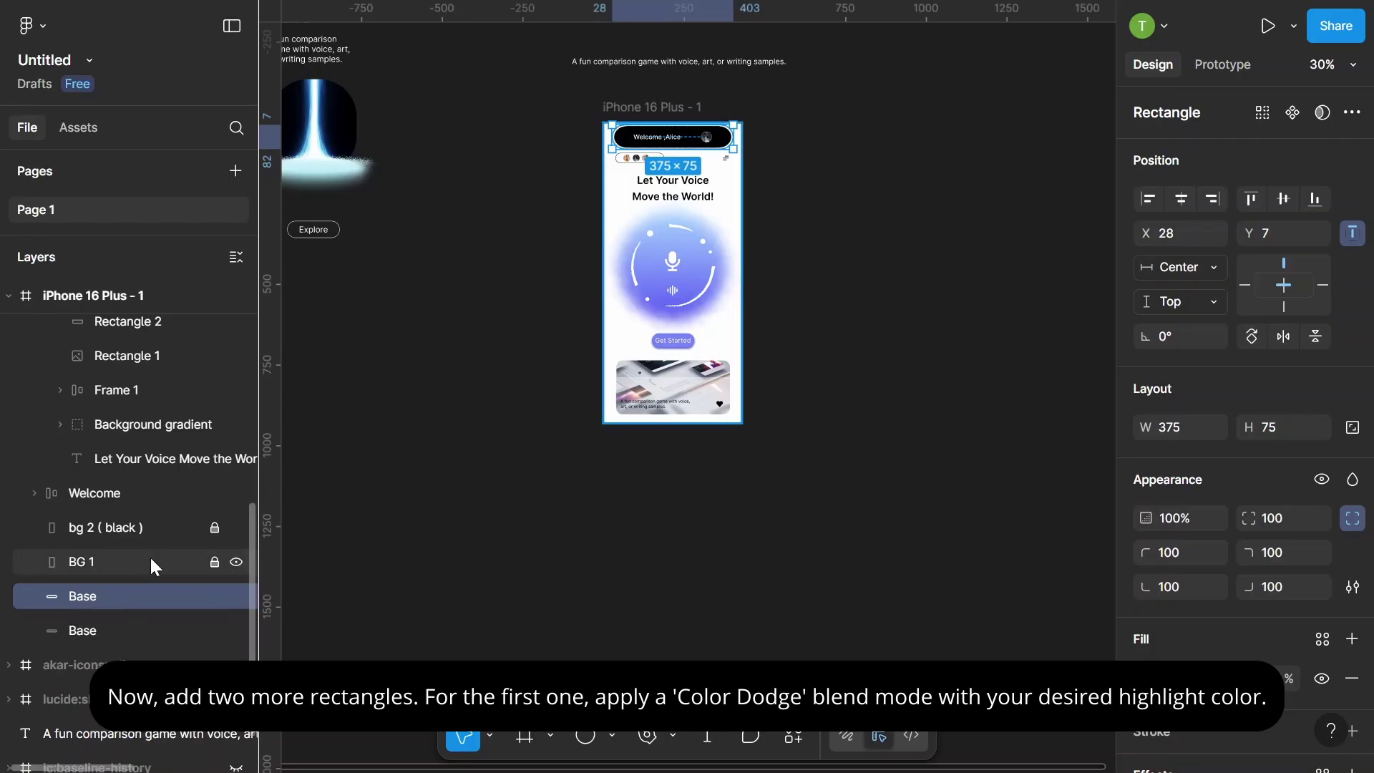
pyautogui.doubleClick(140, 594)
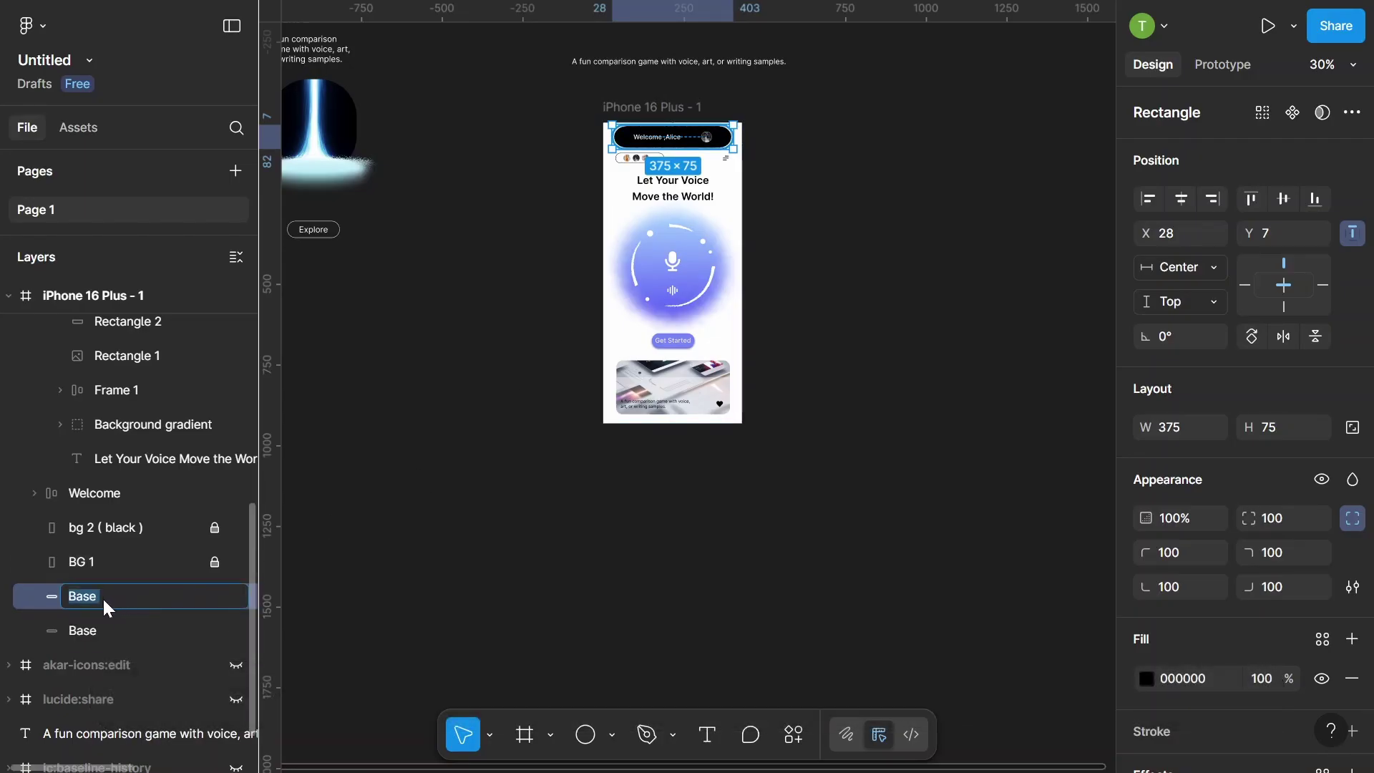
pyautogui.write(' 2')
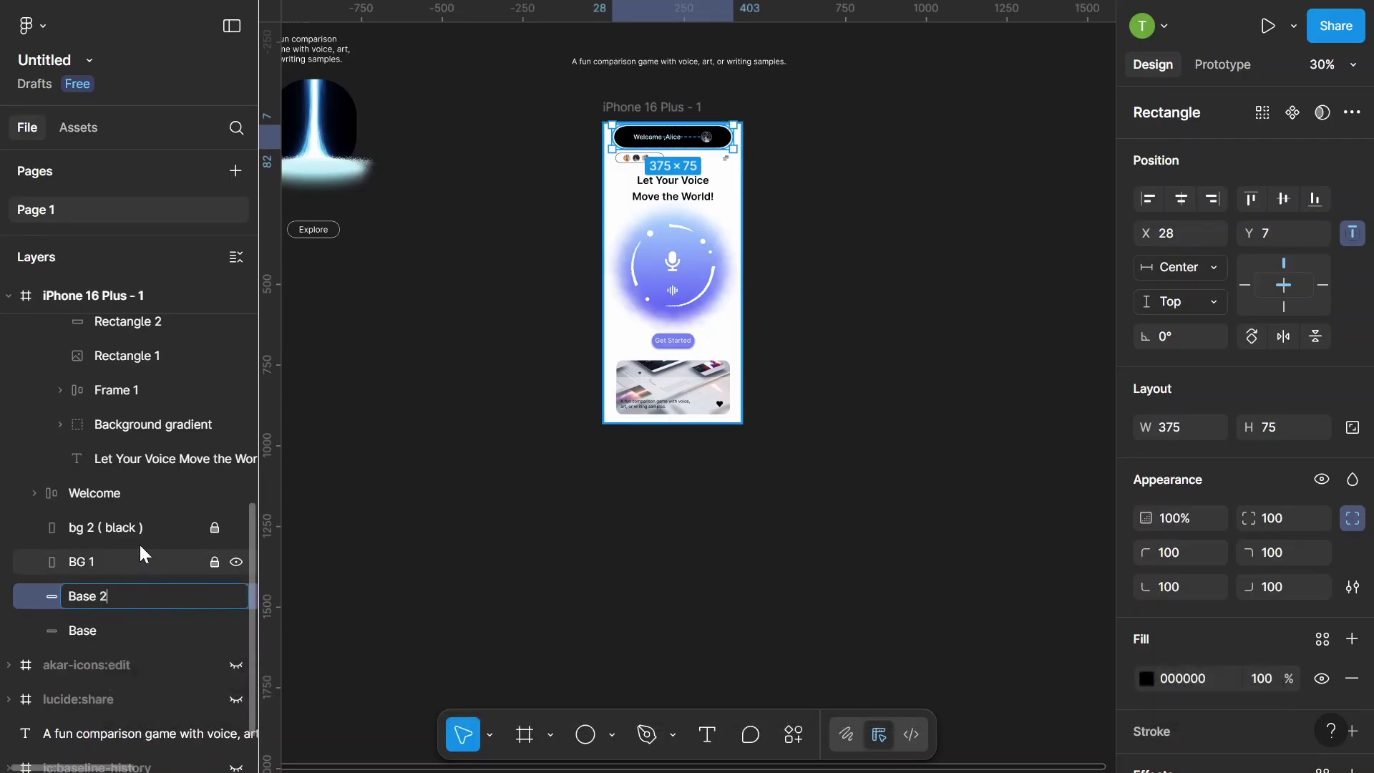
pyautogui.press('Return')
# - Narrow Base 2 from both sides to 93×75 at X 180
pyautogui.scroll(2, 698, 114)
pyautogui.scroll(2, 699, 114)
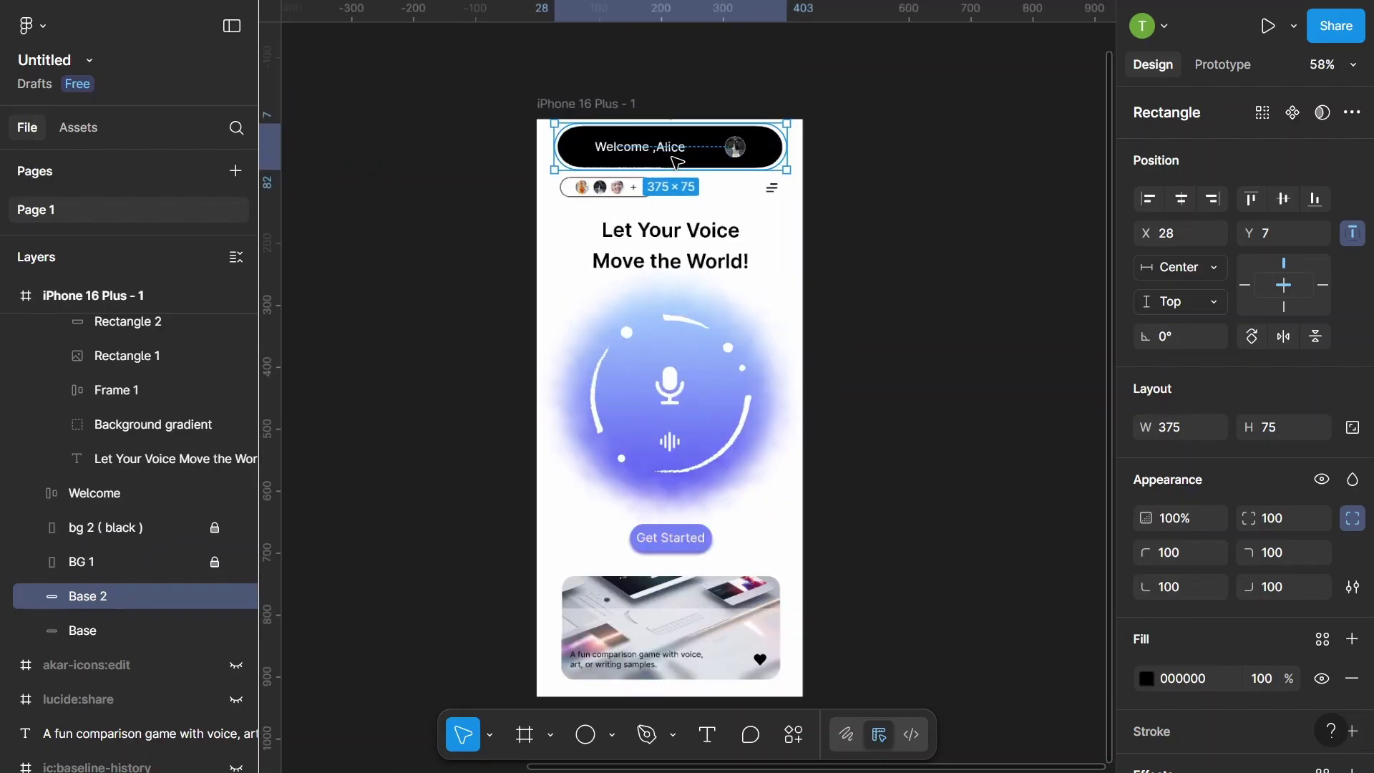
pyautogui.scroll(1, 698, 114)
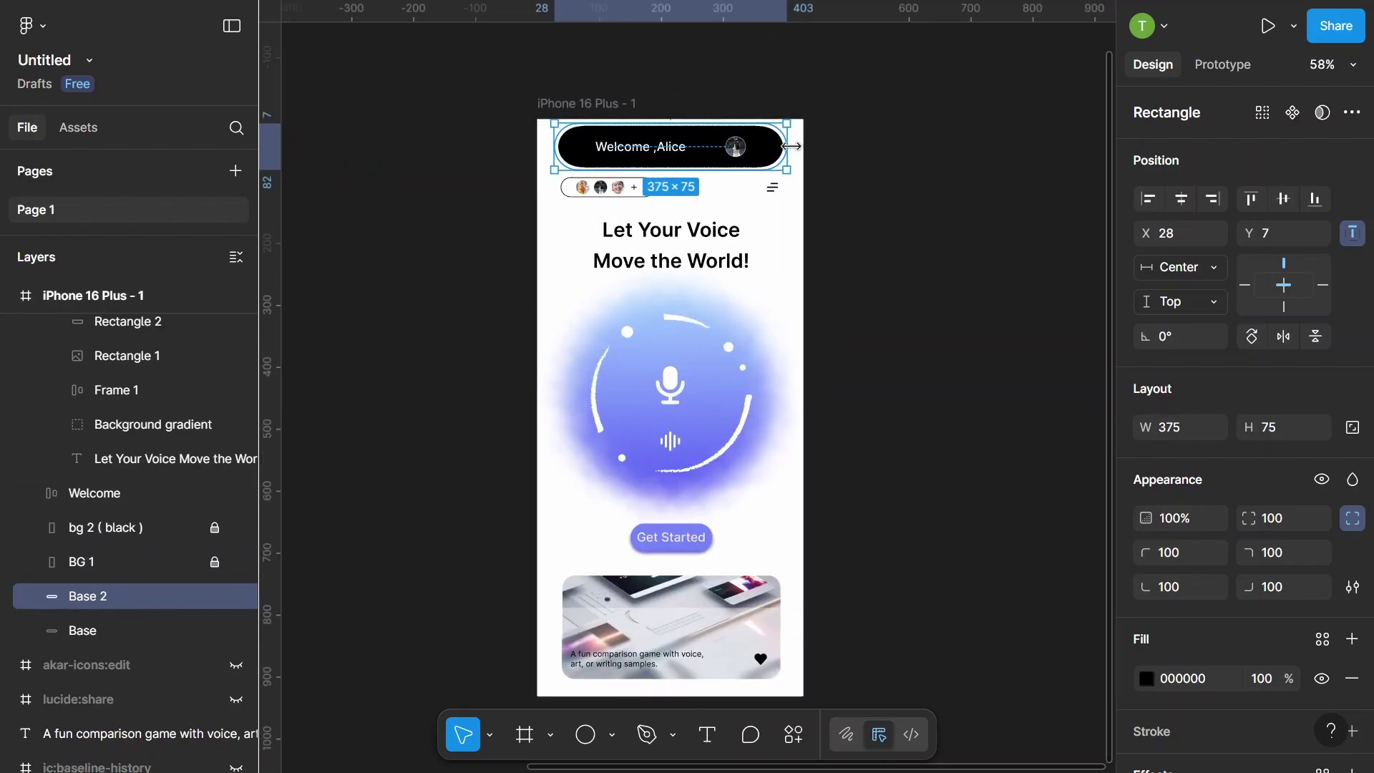
pyautogui.moveTo(790, 146); pyautogui.dragTo(709, 146)
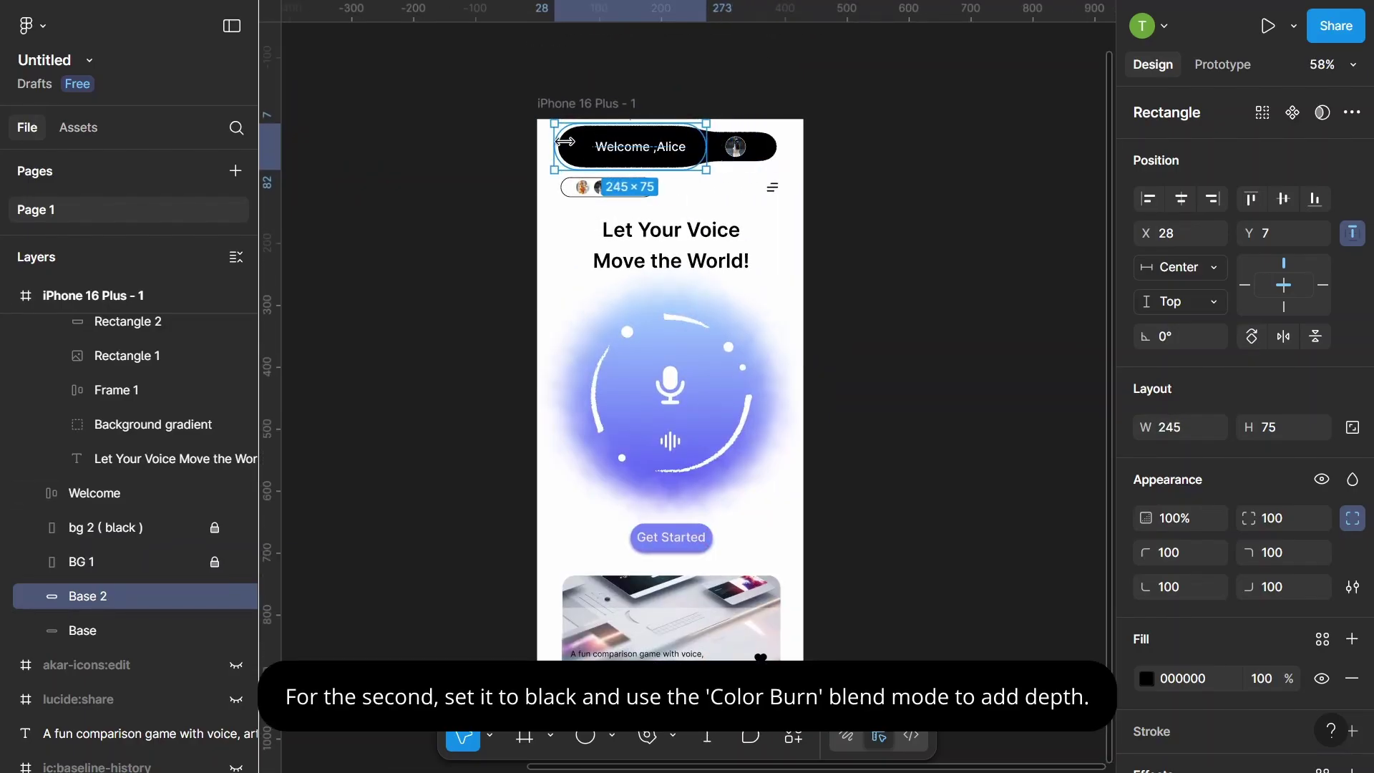
pyautogui.moveTo(566, 142); pyautogui.dragTo(650, 153)
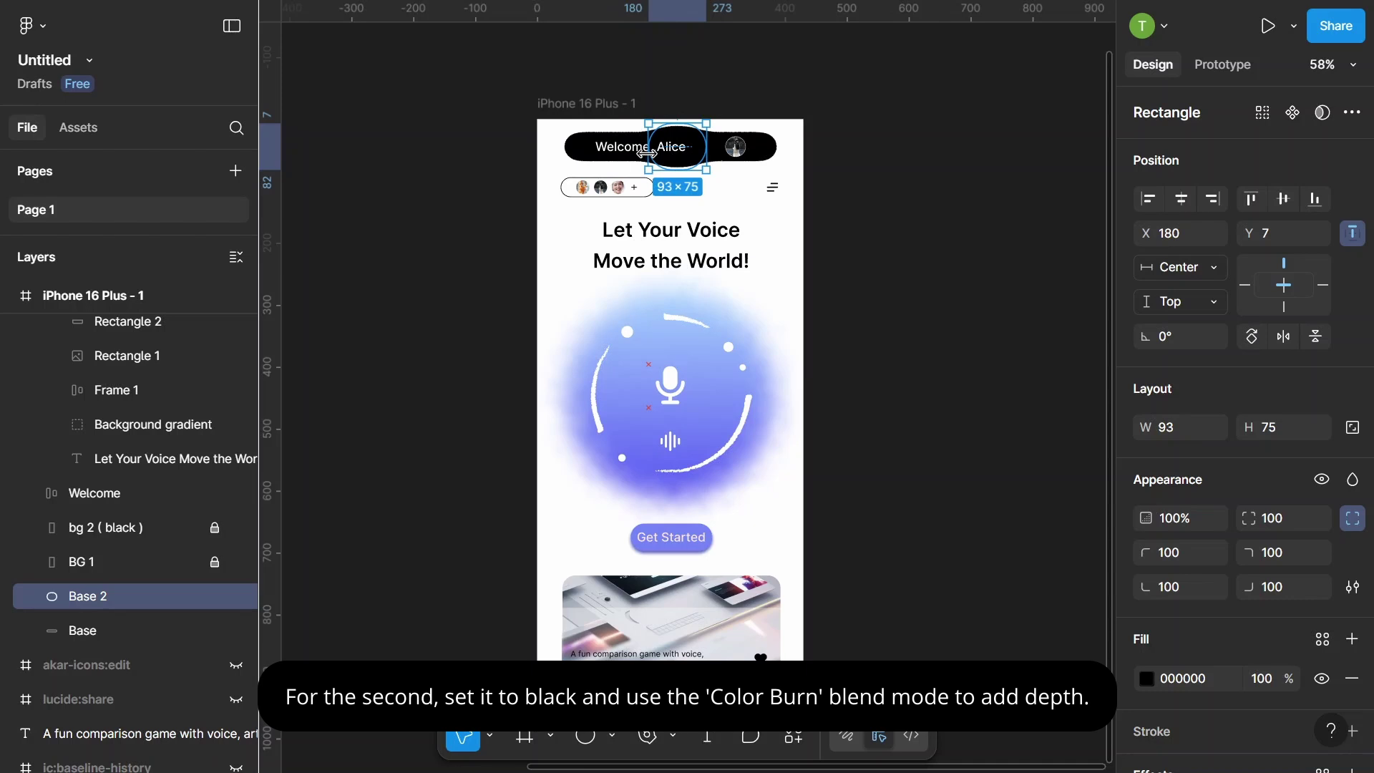
# - Select the Welcome bar, Base pills and content layers and nudge them about 21 px lower
pyautogui.click(903, 169)
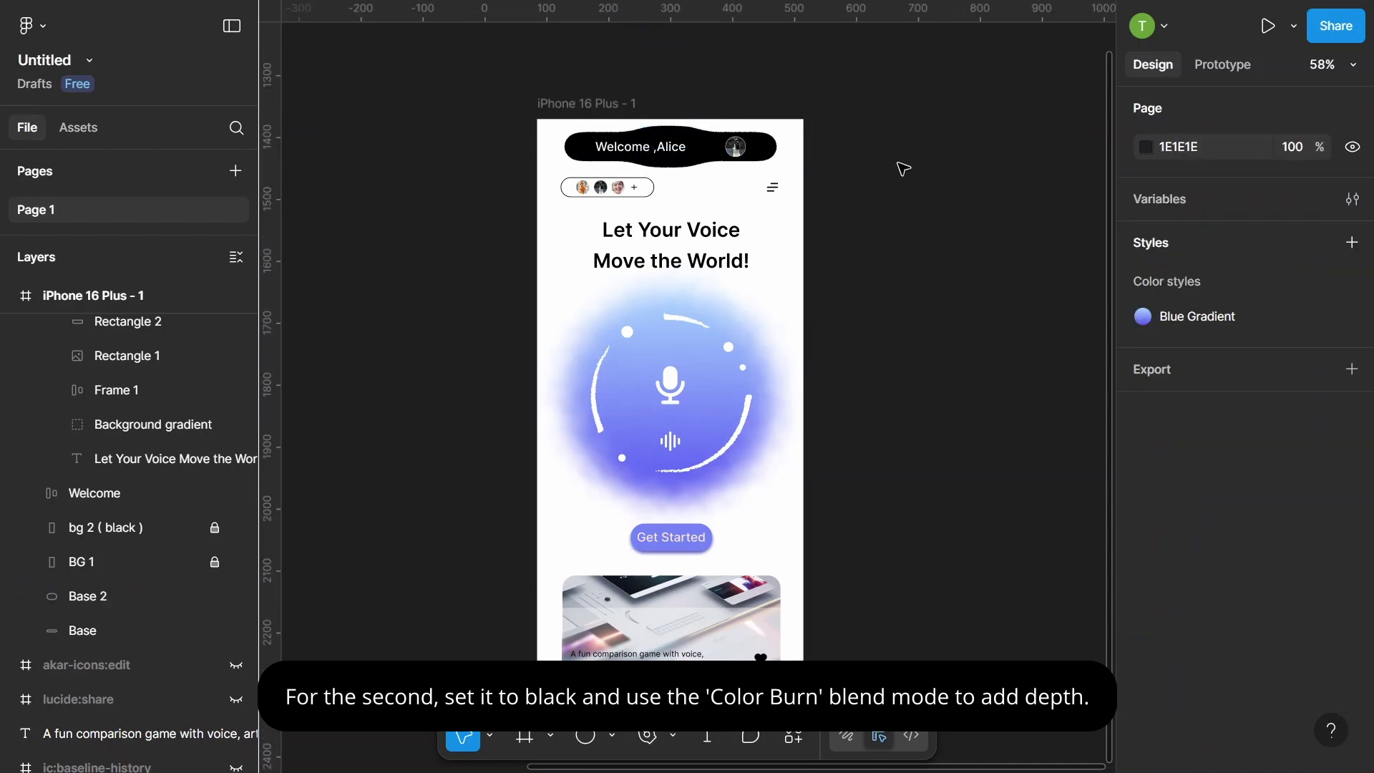
pyautogui.click(680, 147)
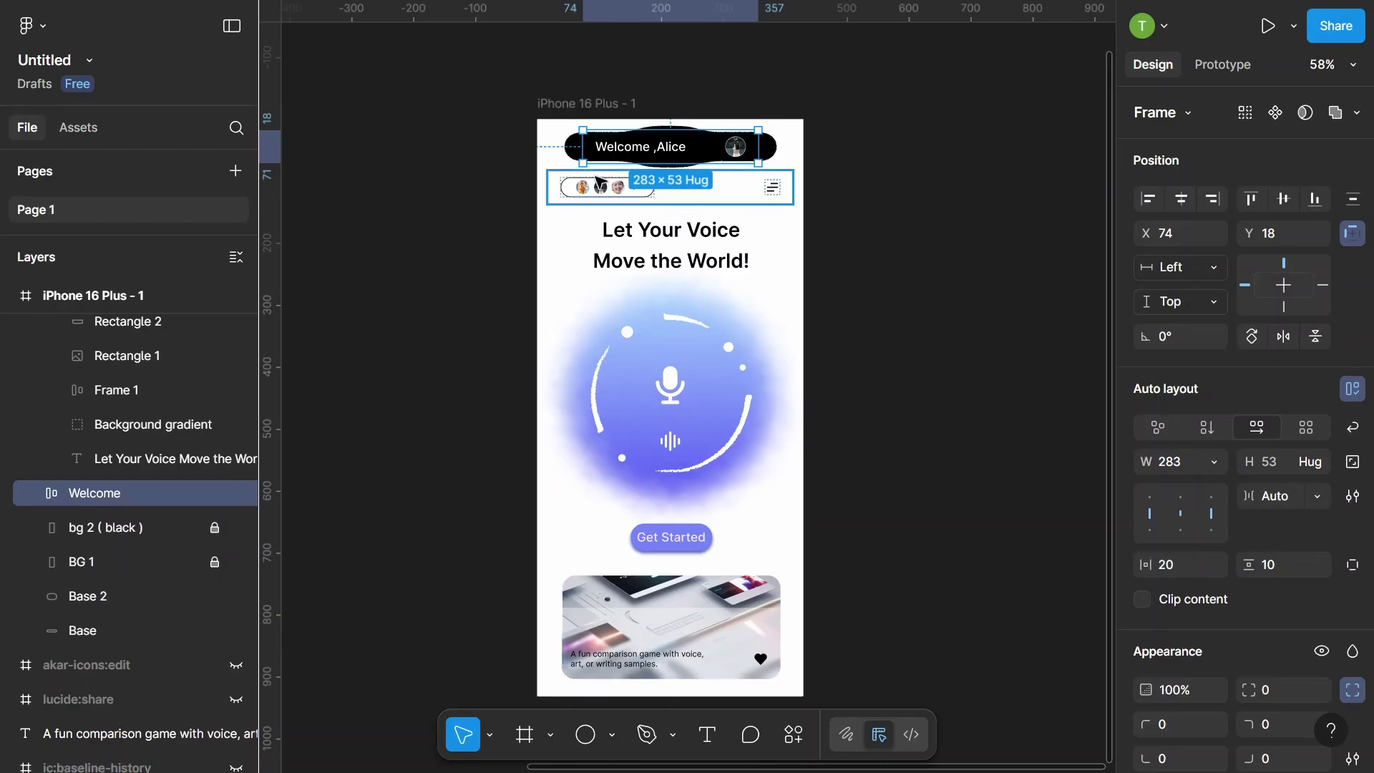
pyautogui.keyDown('ctrl'); pyautogui.click(152, 598); pyautogui.keyUp('ctrl')
pyautogui.keyDown('shift'); pyautogui.click(143, 630); pyautogui.keyUp('shift')
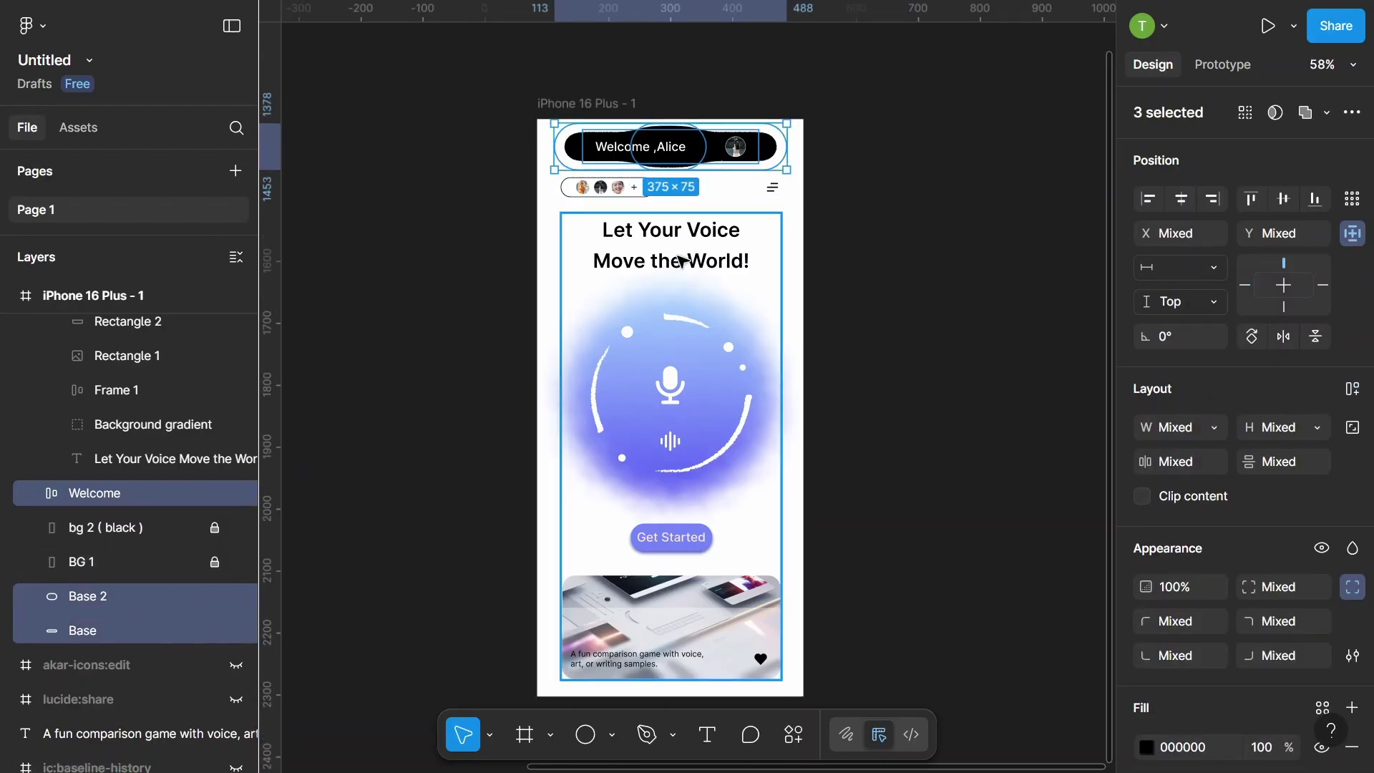
pyautogui.scroll(-2, 630, 201)
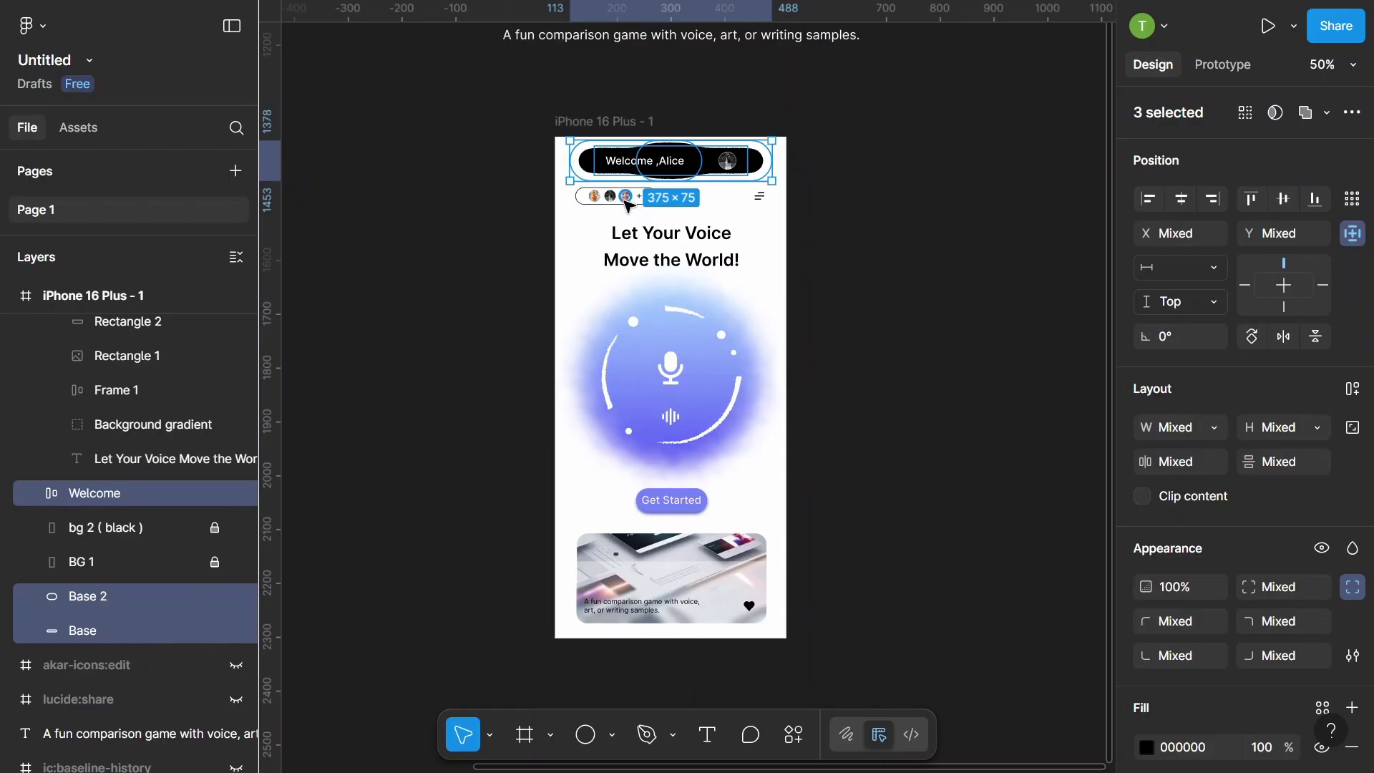
pyautogui.keyDown('ctrl'); pyautogui.click(628, 206); pyautogui.keyUp('ctrl')
pyautogui.press('Escape')
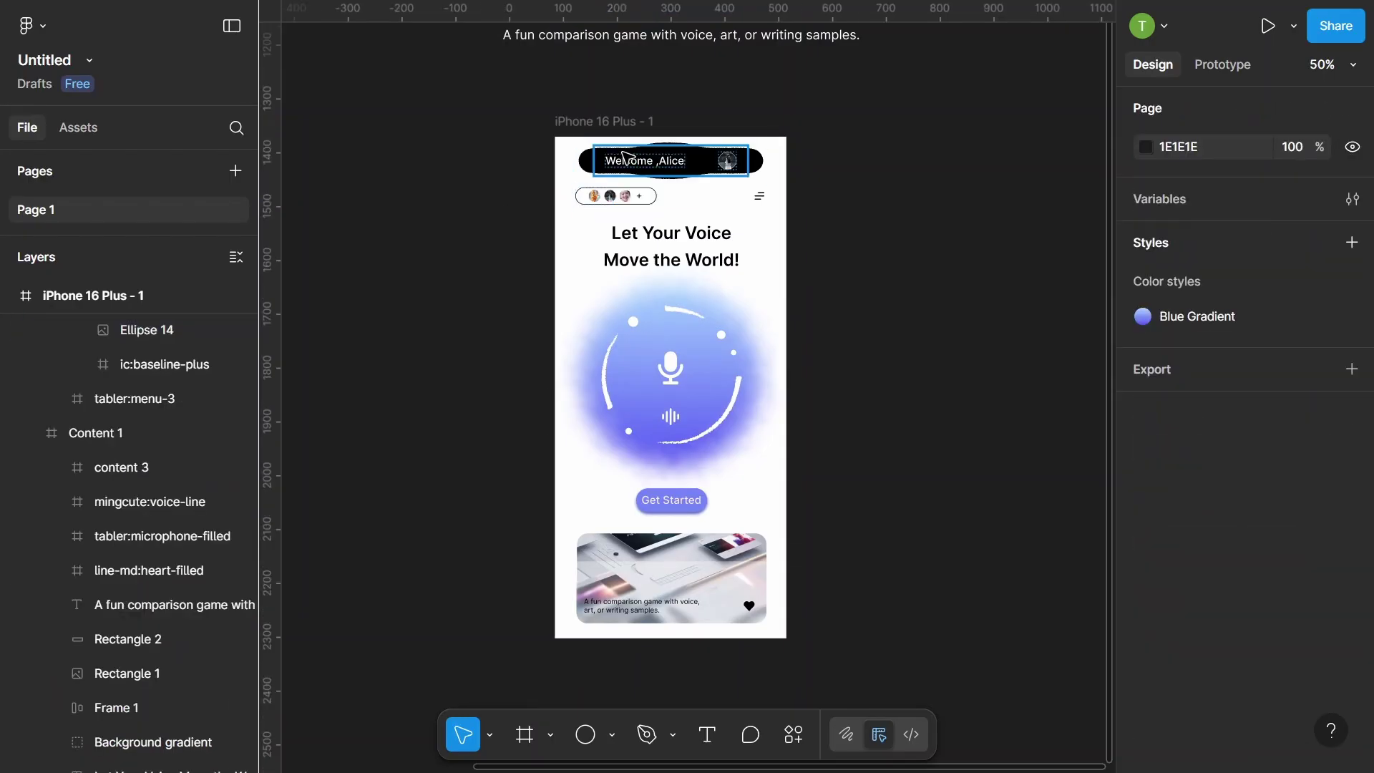
pyautogui.click(627, 159)
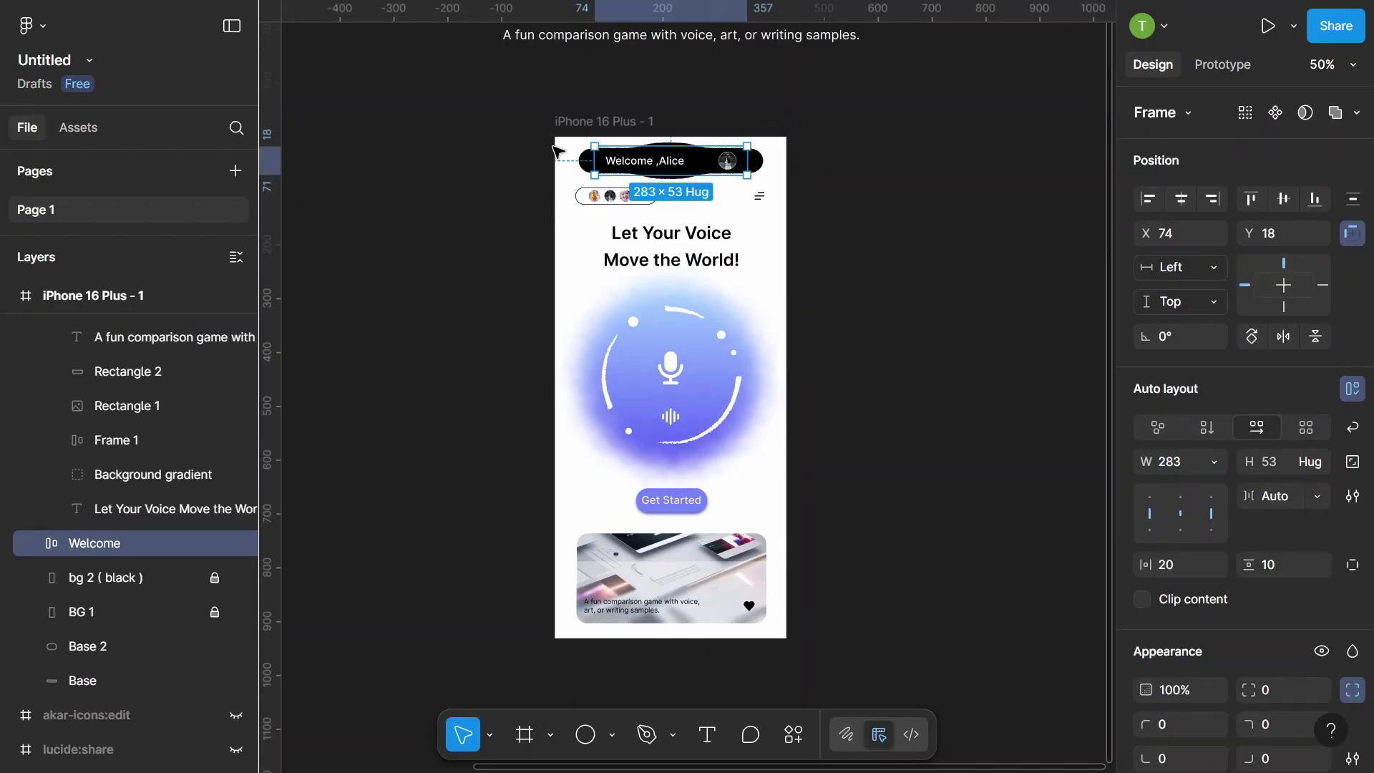
pyautogui.moveTo(859, 612); pyautogui.dragTo(573, 143)
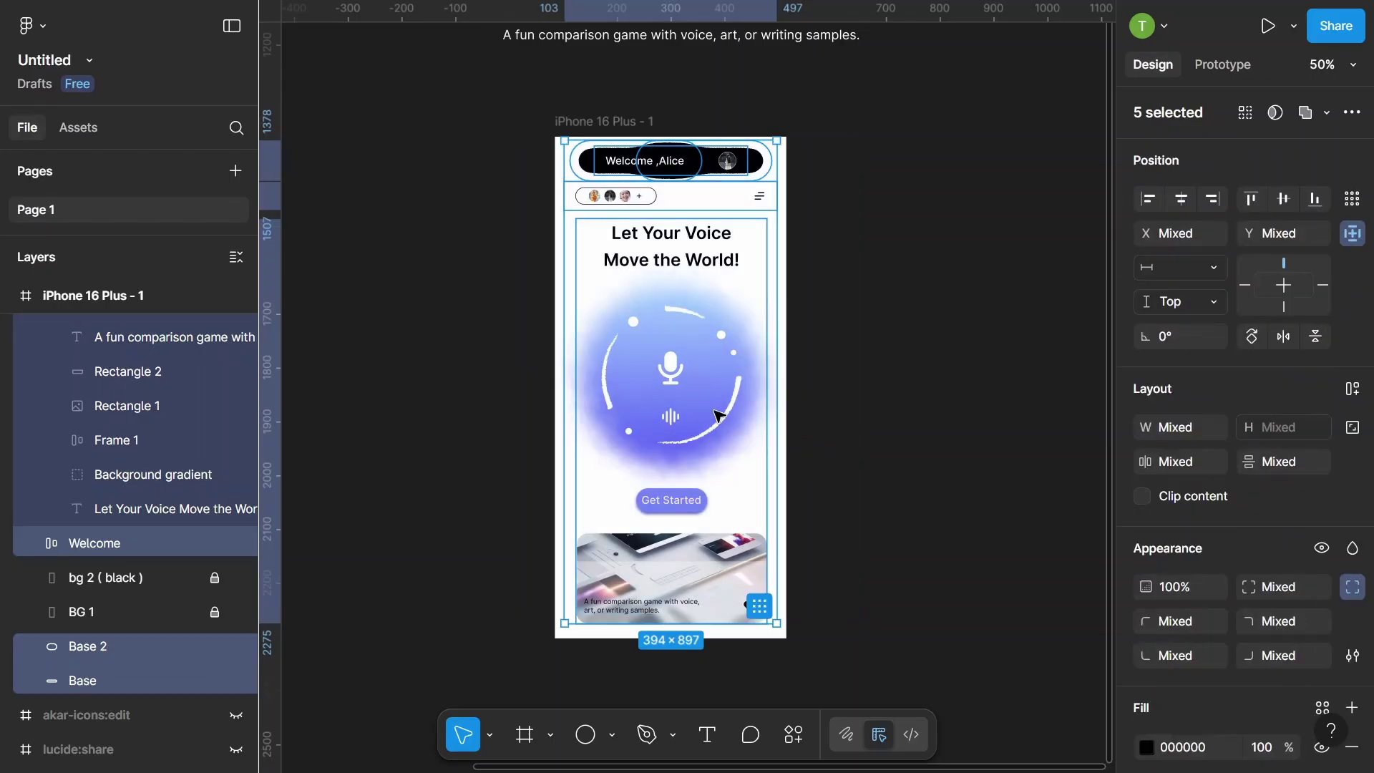
pyautogui.moveTo(718, 425); pyautogui.dragTo(719, 431)
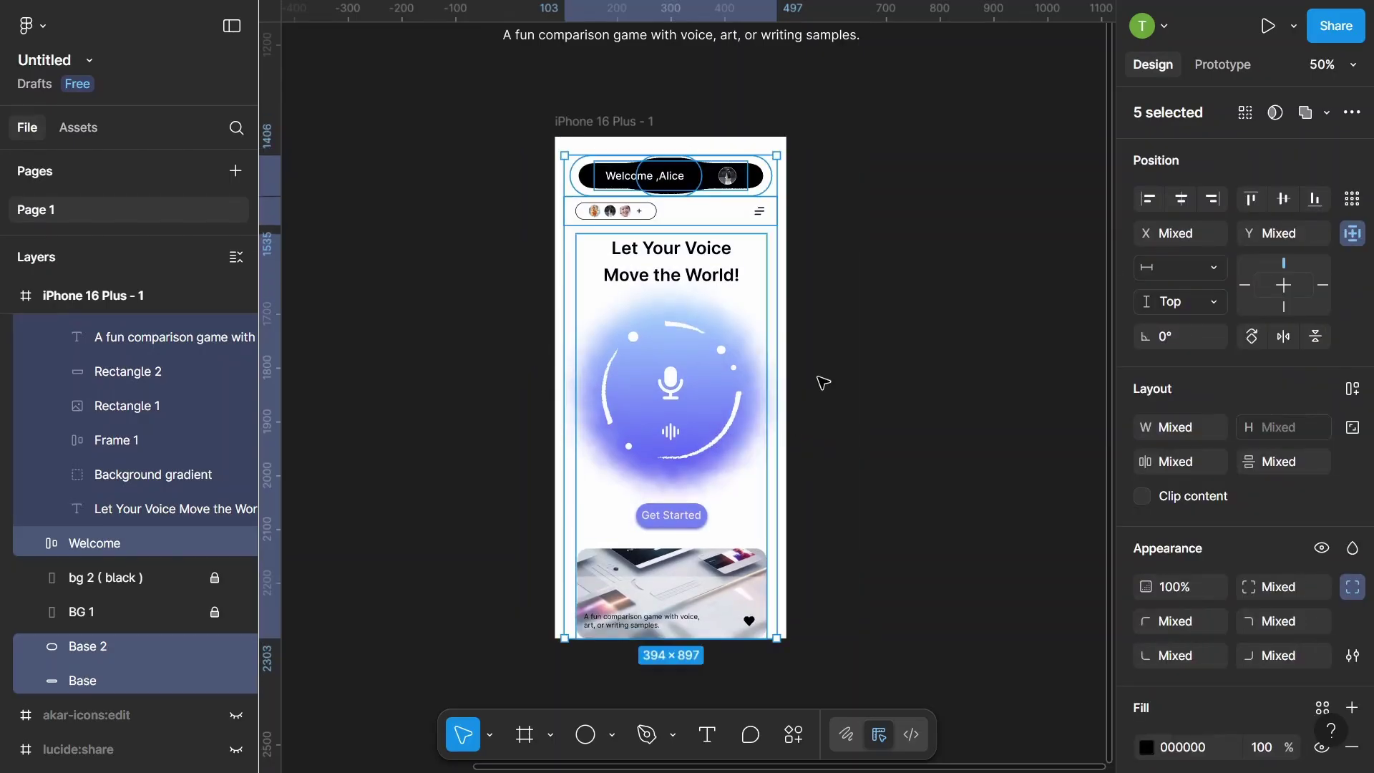
# - Duplicate the iPhone 16 Plus - 1 frame as iPhone 16 Plus - 2 beside it
pyautogui.click(527, 242)
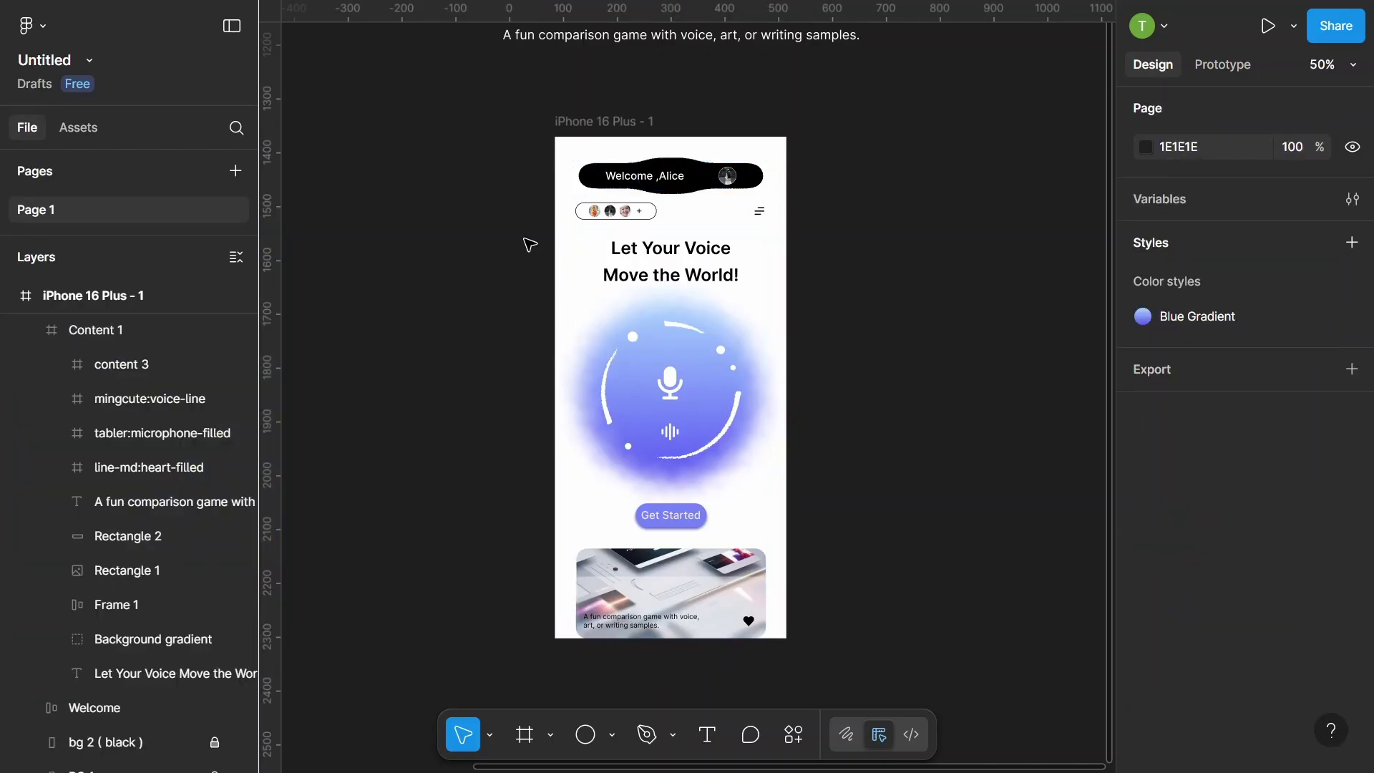
pyautogui.scroll(-1, 527, 275)
pyautogui.scroll(-3, 793, 252)
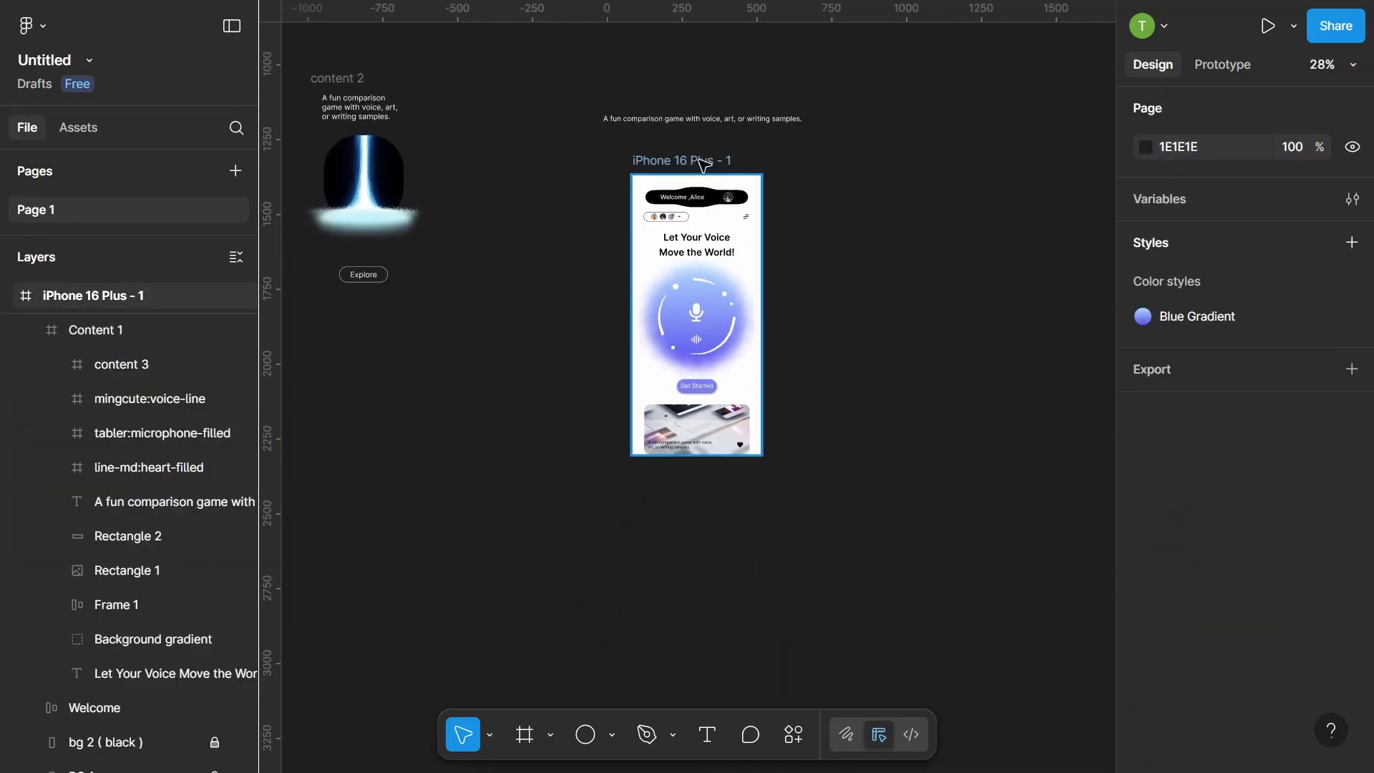
pyautogui.click(704, 165)
pyautogui.hotkey('ctrl', 'd')
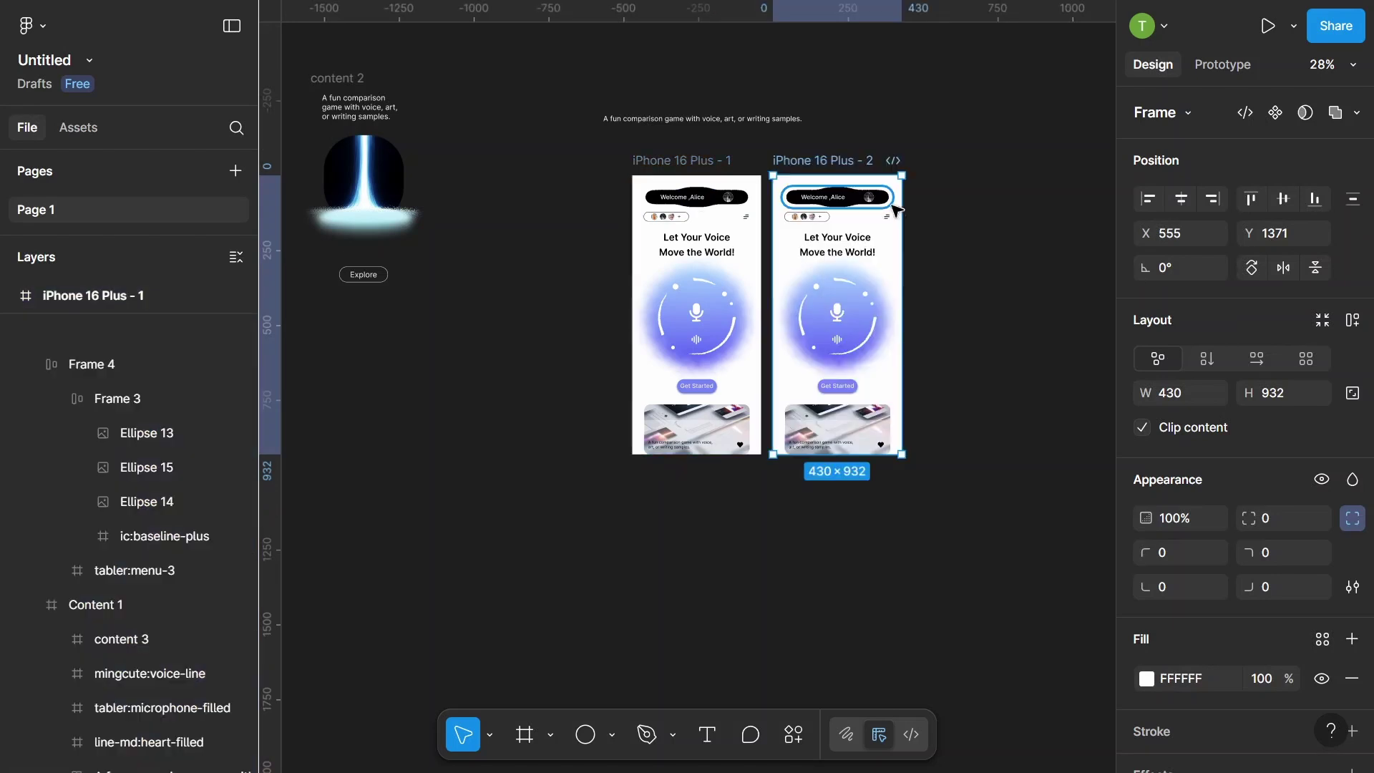
pyautogui.scroll(3, 898, 213)
# - Move the Content 1 block down out of the second screen
pyautogui.click(804, 331)
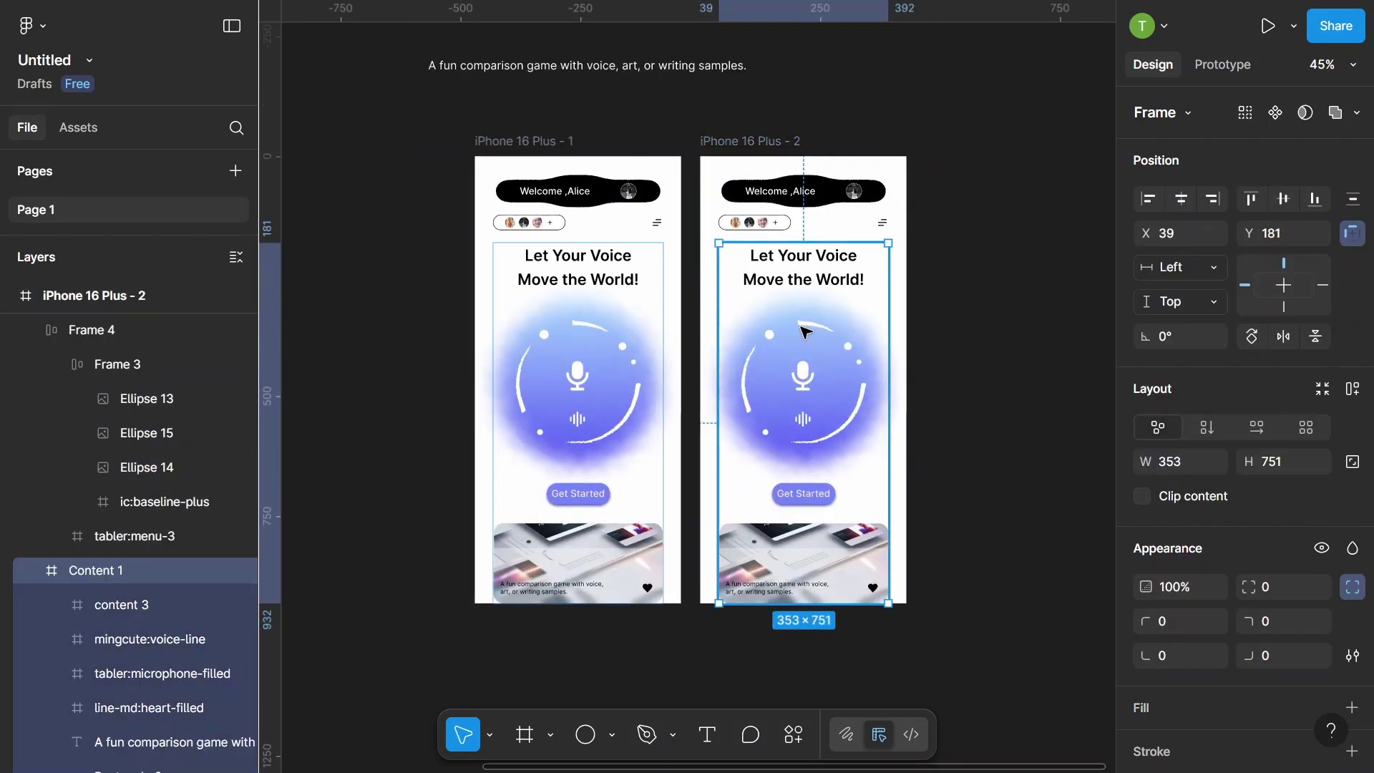
pyautogui.moveTo(803, 331); pyautogui.dragTo(801, 326)
pyautogui.hotkey('shift', 'Down')
pyautogui.hotkey('shift', 'Down')
pyautogui.hotkey('shift', 'Down')
pyautogui.hotkey('shift', 'Down')
pyautogui.hotkey('shift', 'Down')
pyautogui.hotkey('shift', 'Down')
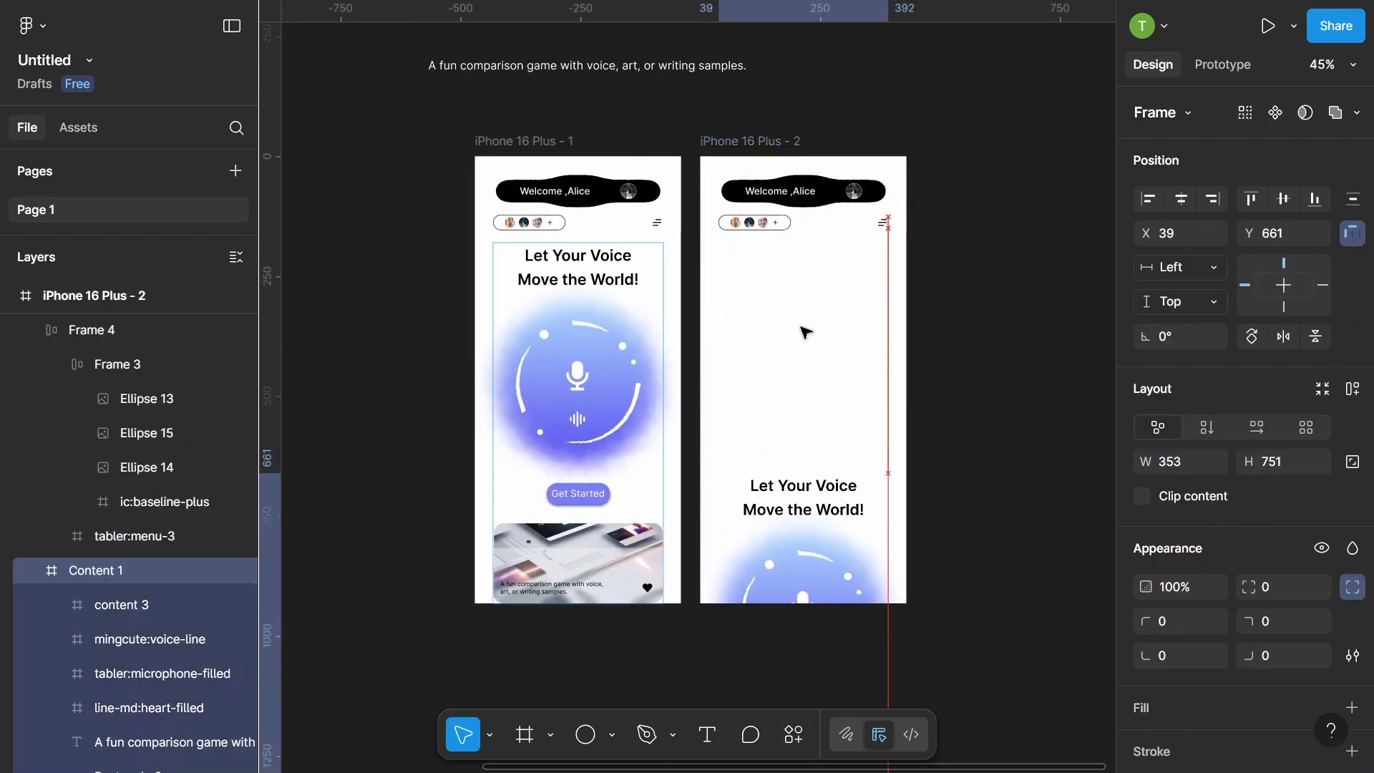
pyautogui.hotkey('shift', 'Down')
pyautogui.hotkey('shift', 'Down')
pyautogui.hotkey('shift', 'Down')
pyautogui.hotkey('shift', 'Down')
pyautogui.hotkey('shift', 'Down')
pyautogui.hotkey('shift', 'Down')
# - Remove auto layout from the Frame 4 avatar row and nudge the menu icon out right
pyautogui.click(774, 231)
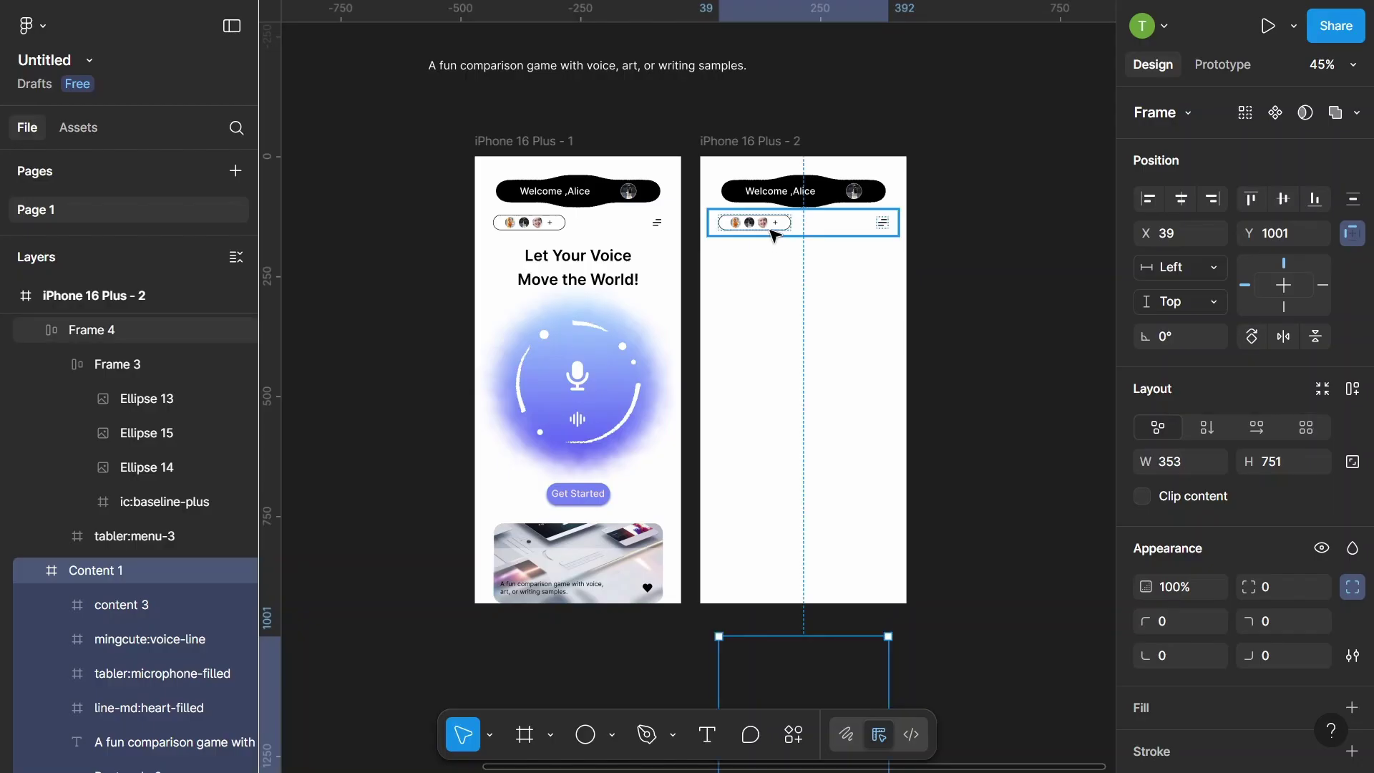
pyautogui.click(1352, 389)
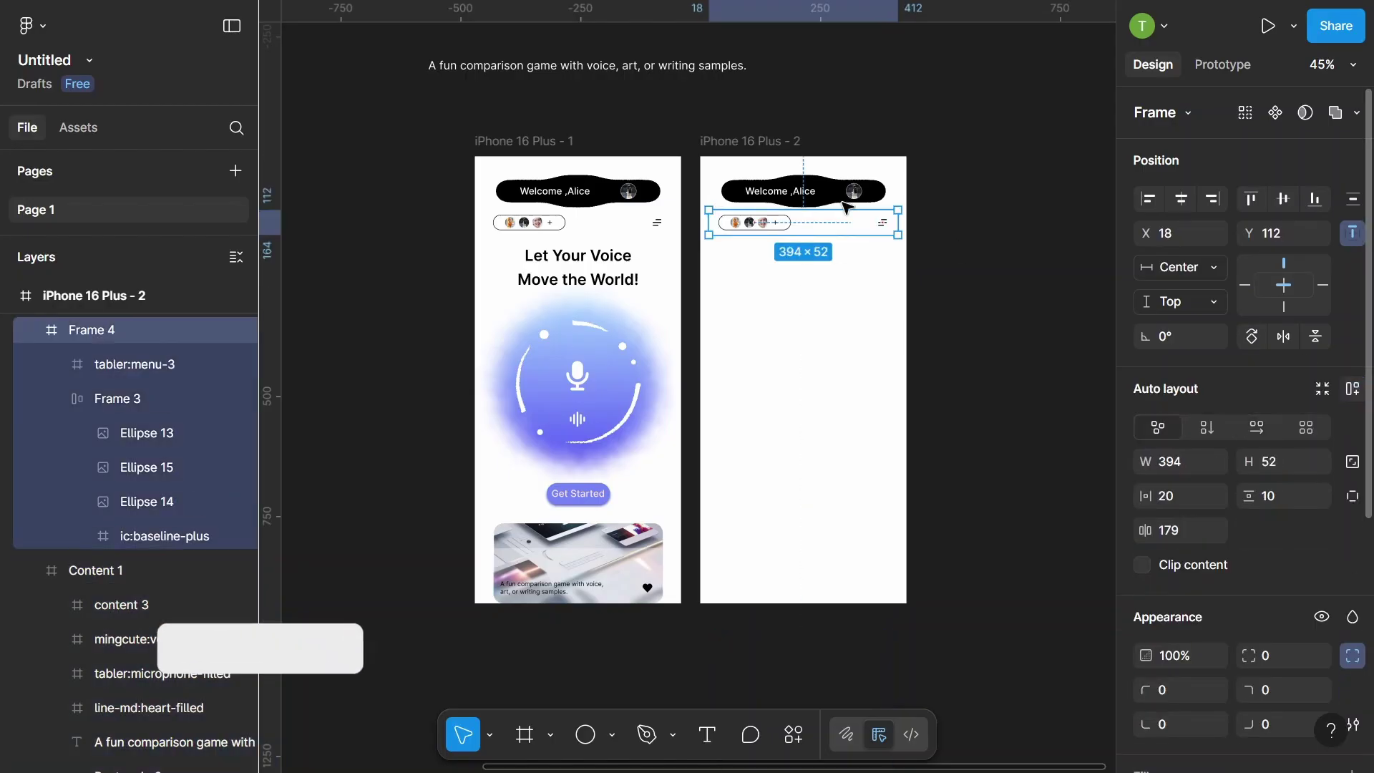
pyautogui.click(1000, 233)
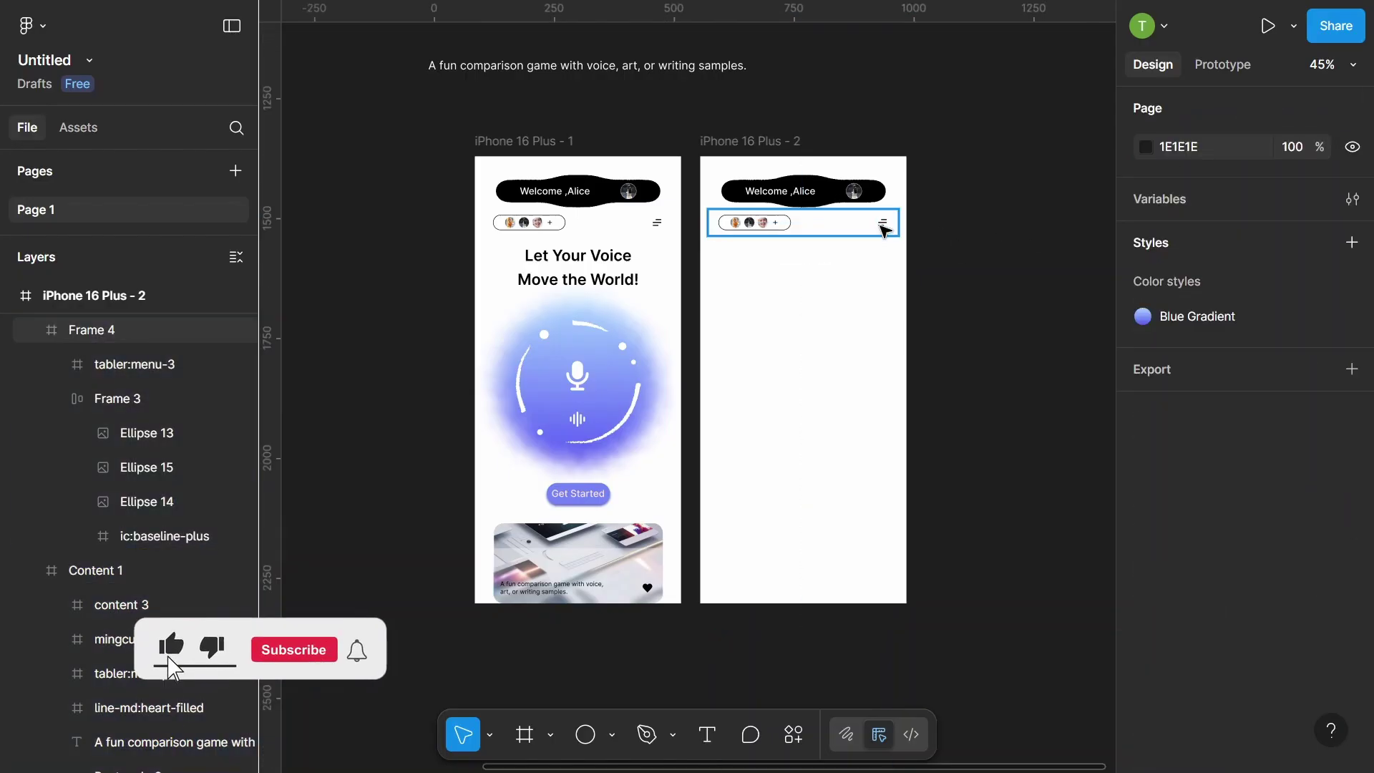
pyautogui.click(886, 230)
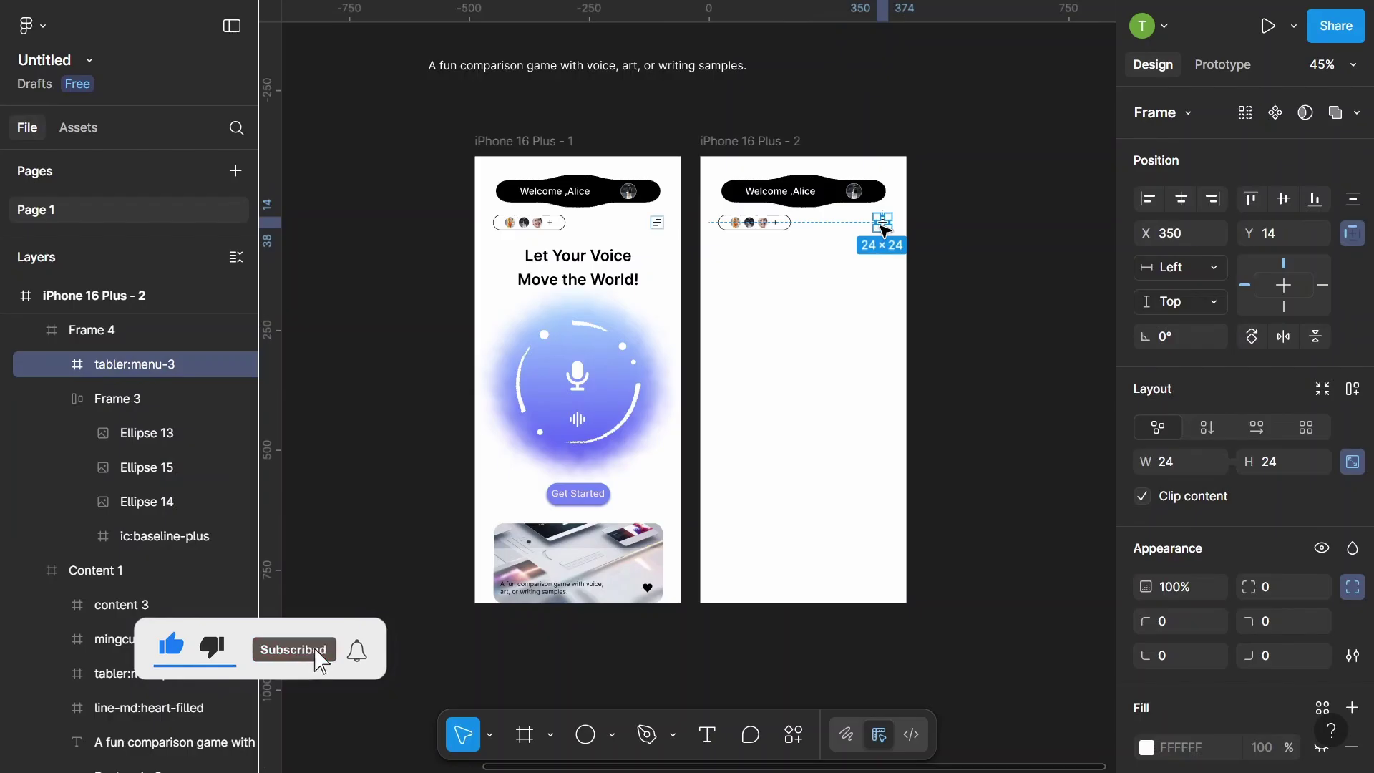
pyautogui.hotkey('shift', 'Right')
pyautogui.hotkey('shift', 'Right')
pyautogui.hotkey('shift', 'Right')
# - Shift the avatar group left off the screen, leaving only the Welcome bar
pyautogui.click(757, 223)
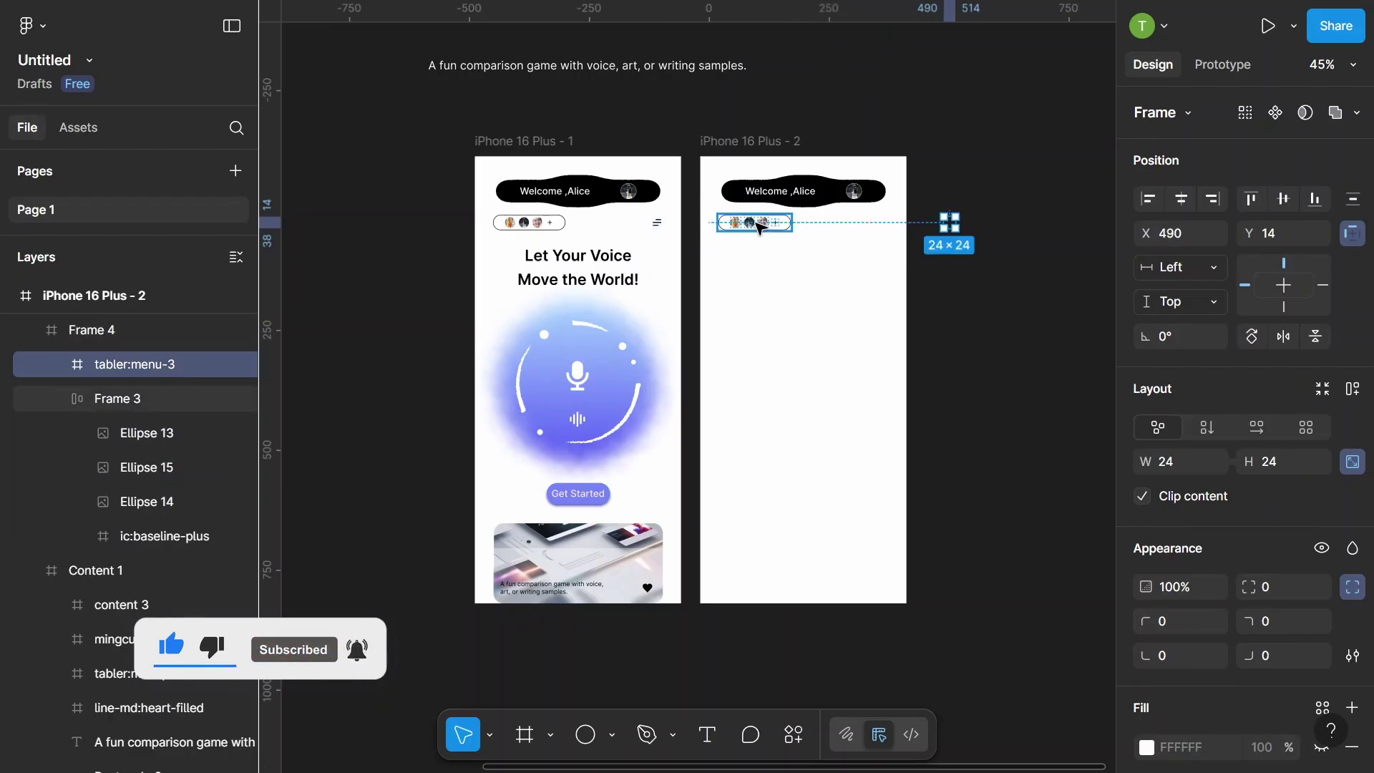
pyautogui.scroll(3, 777, 223)
pyautogui.hotkey('shift', 'Left')
pyautogui.hotkey('shift', 'Left')
pyautogui.hotkey('shift', 'Left')
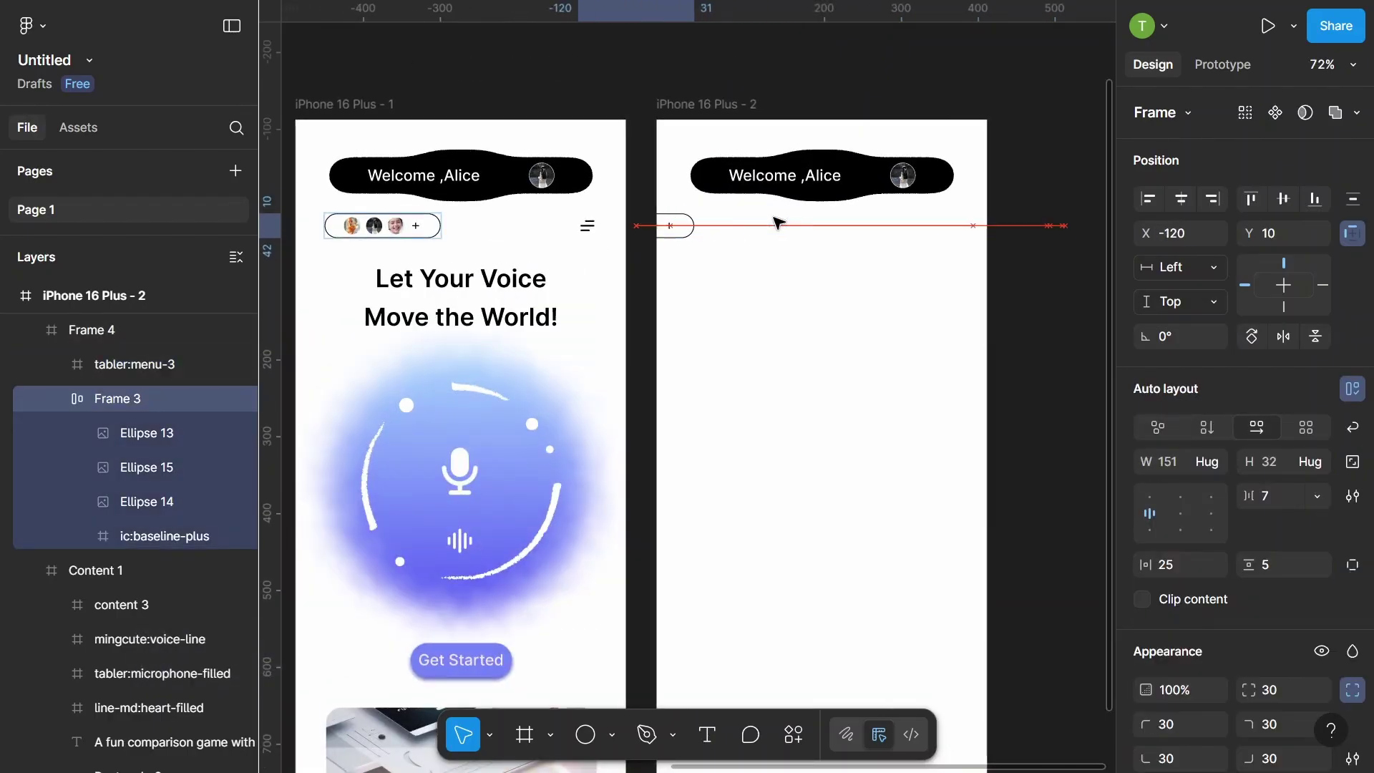
pyautogui.hotkey('shift', 'Left')
pyautogui.hotkey('shift', 'Left')
pyautogui.hotkey('shift', 'Left')
pyautogui.scroll(-2, 784, 229)
pyautogui.scroll(-2, 789, 235)
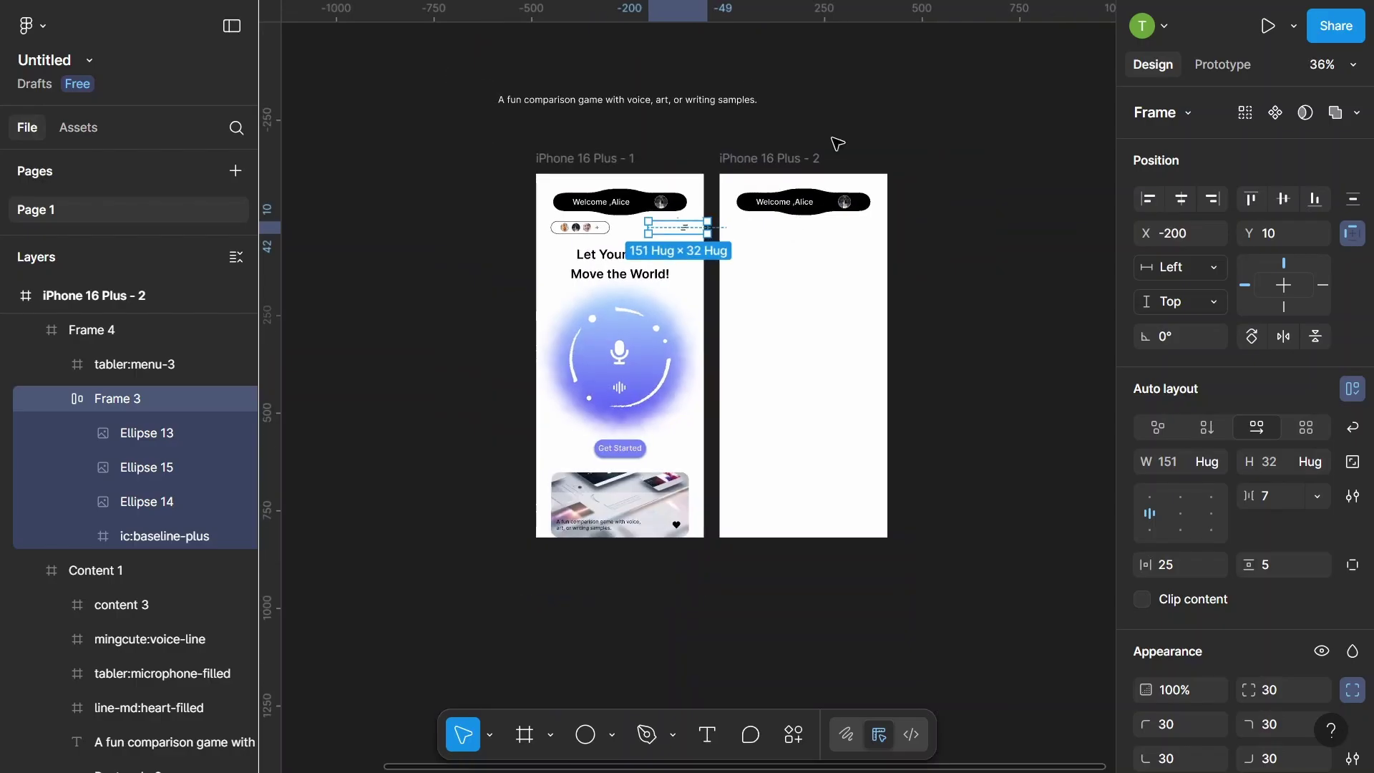
pyautogui.scroll(-1, 830, 143)
pyautogui.click(828, 144)
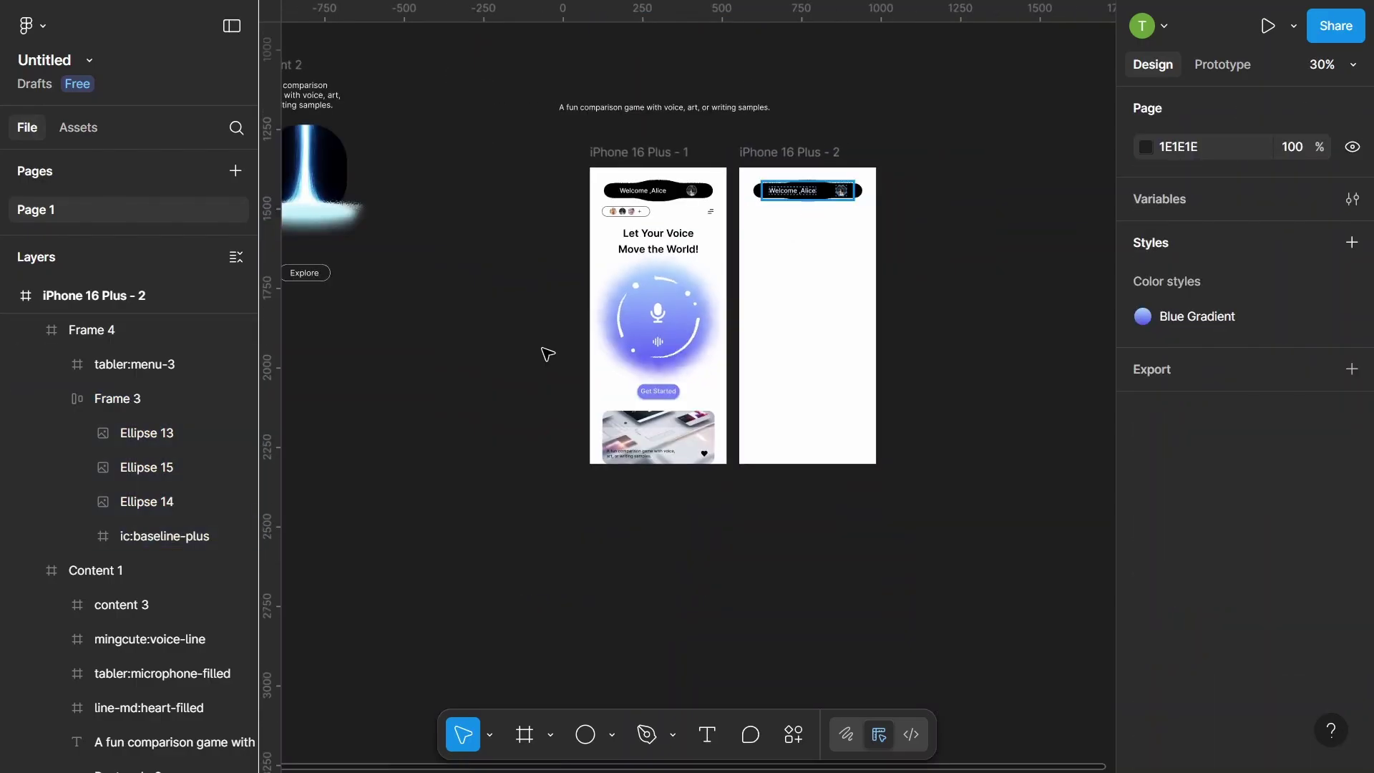
pyautogui.click(122, 533)
pyautogui.scroll(-3, 120, 573)
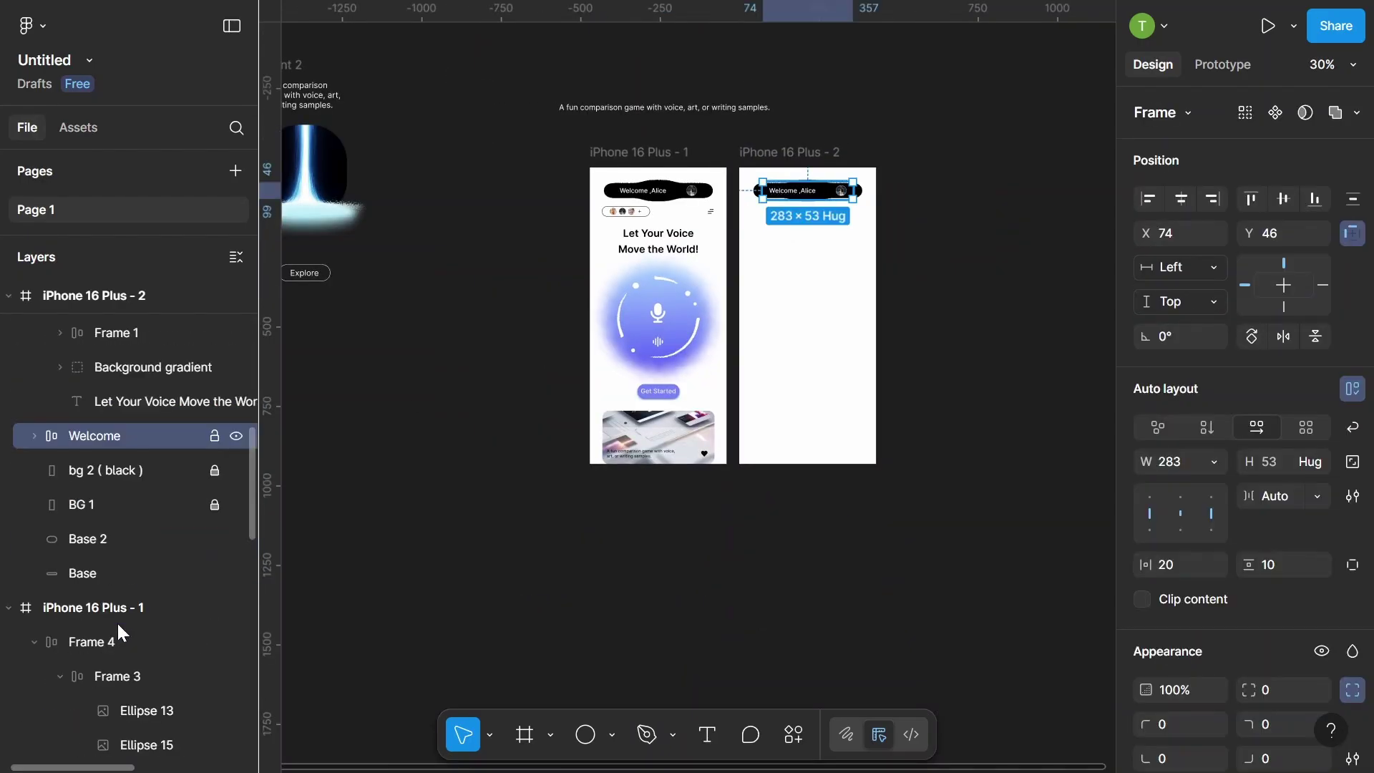
# - Stretch Base 2 into a 430×663 black rounded panel at X 0, Y 142
pyautogui.click(131, 537)
pyautogui.scroll(2, 799, 188)
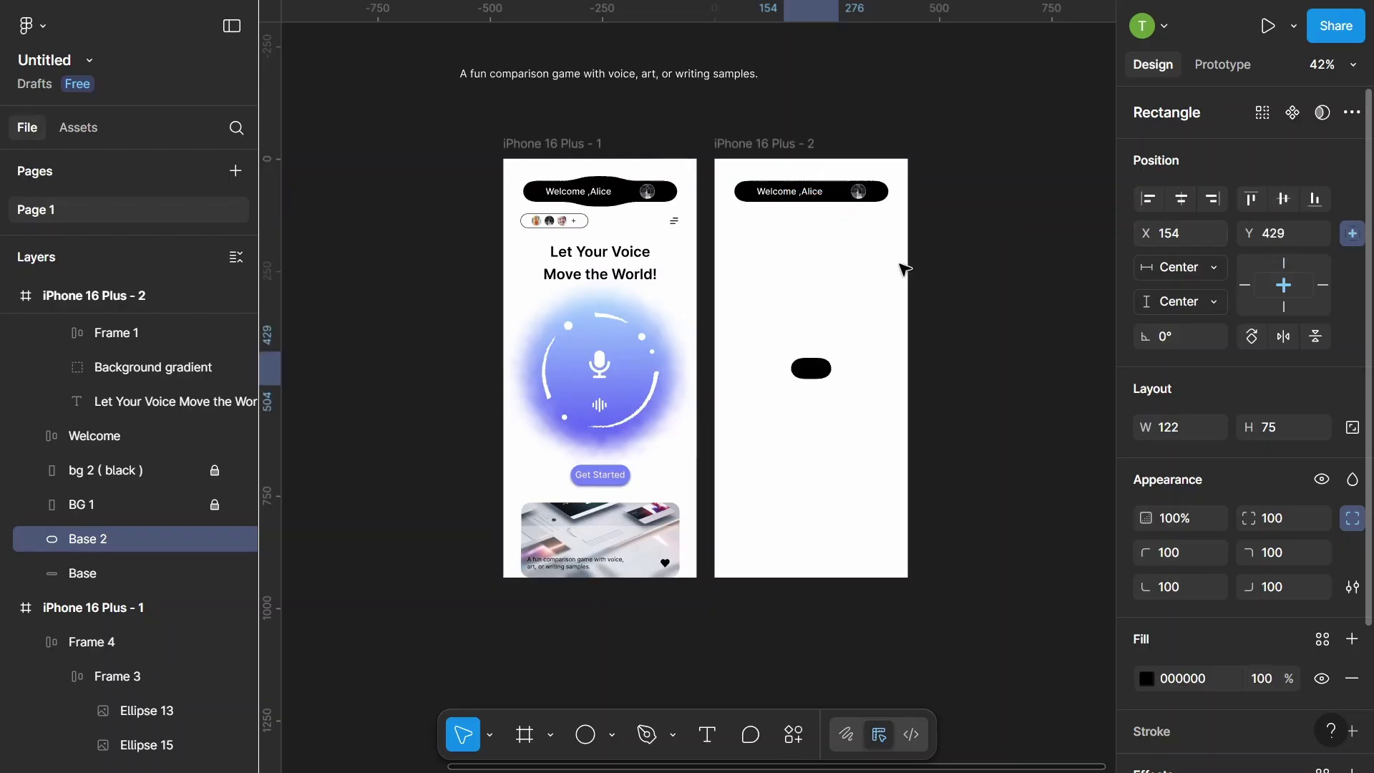
pyautogui.moveTo(817, 343); pyautogui.dragTo(812, 245)
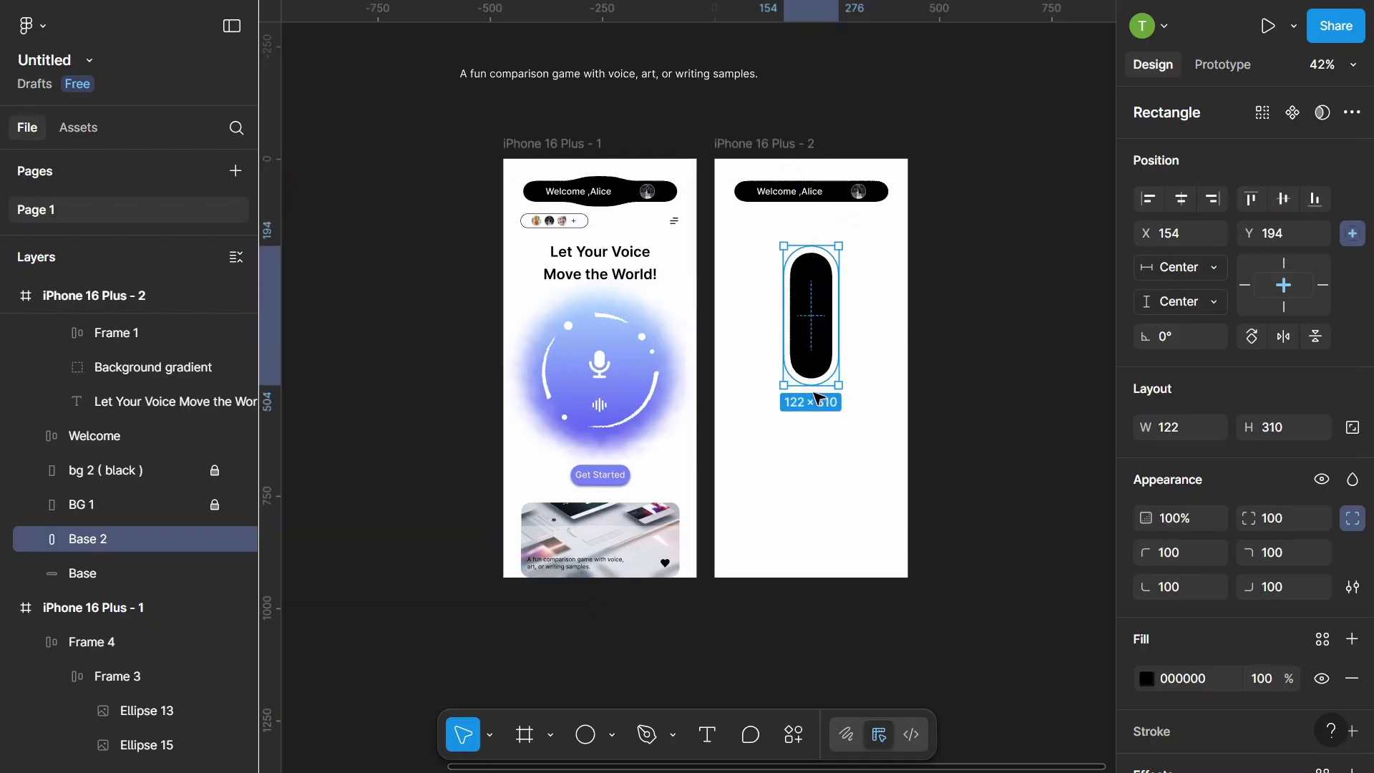
pyautogui.moveTo(812, 431); pyautogui.dragTo(818, 472)
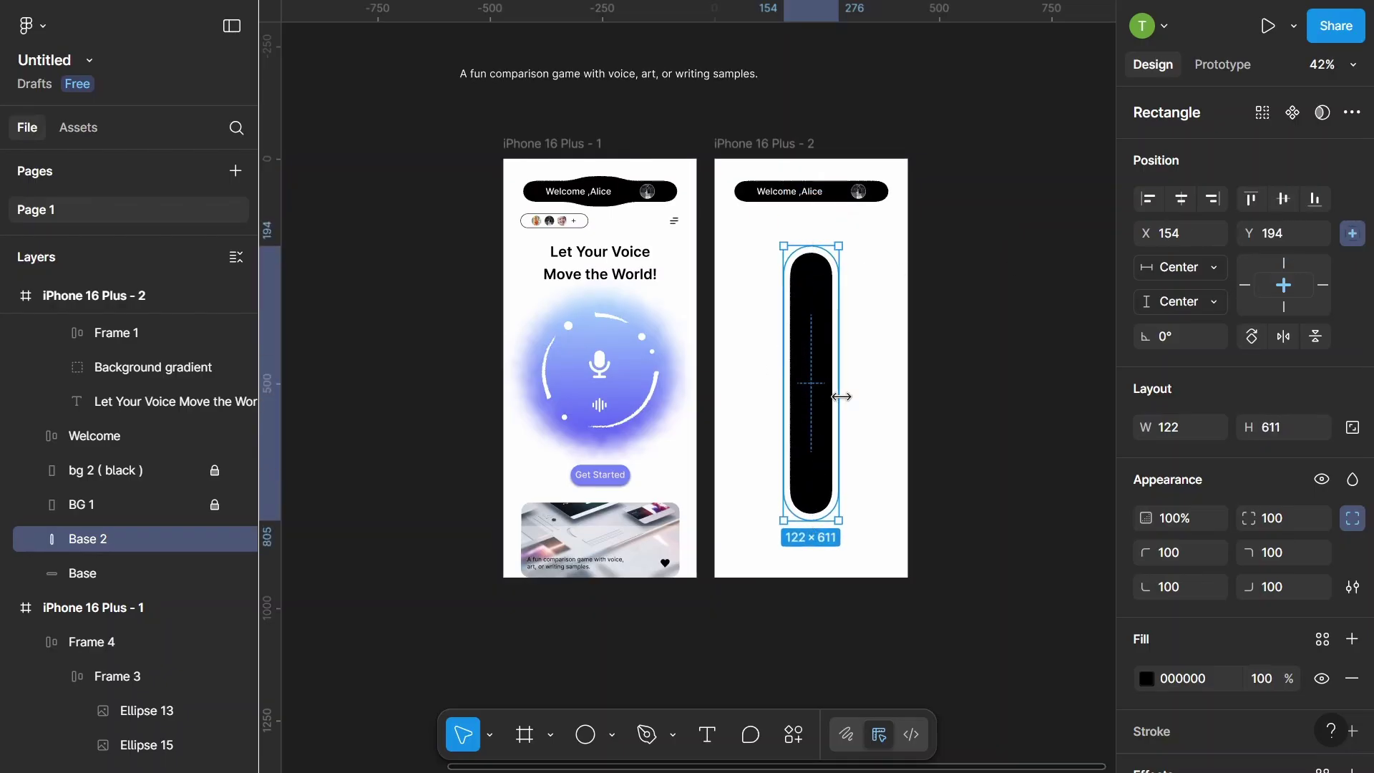
pyautogui.moveTo(840, 397); pyautogui.dragTo(900, 395)
pyautogui.moveTo(783, 381); pyautogui.dragTo(722, 382)
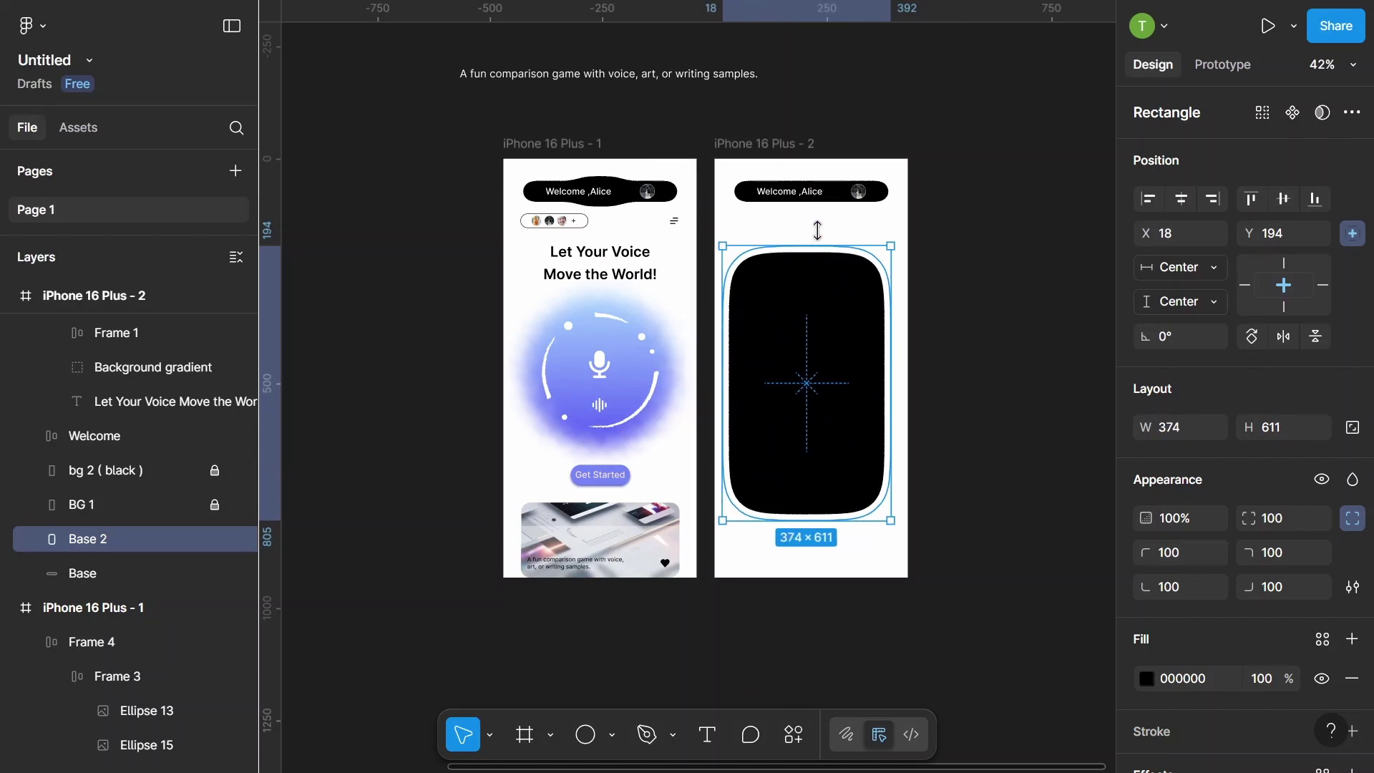
pyautogui.moveTo(818, 230); pyautogui.dragTo(821, 228)
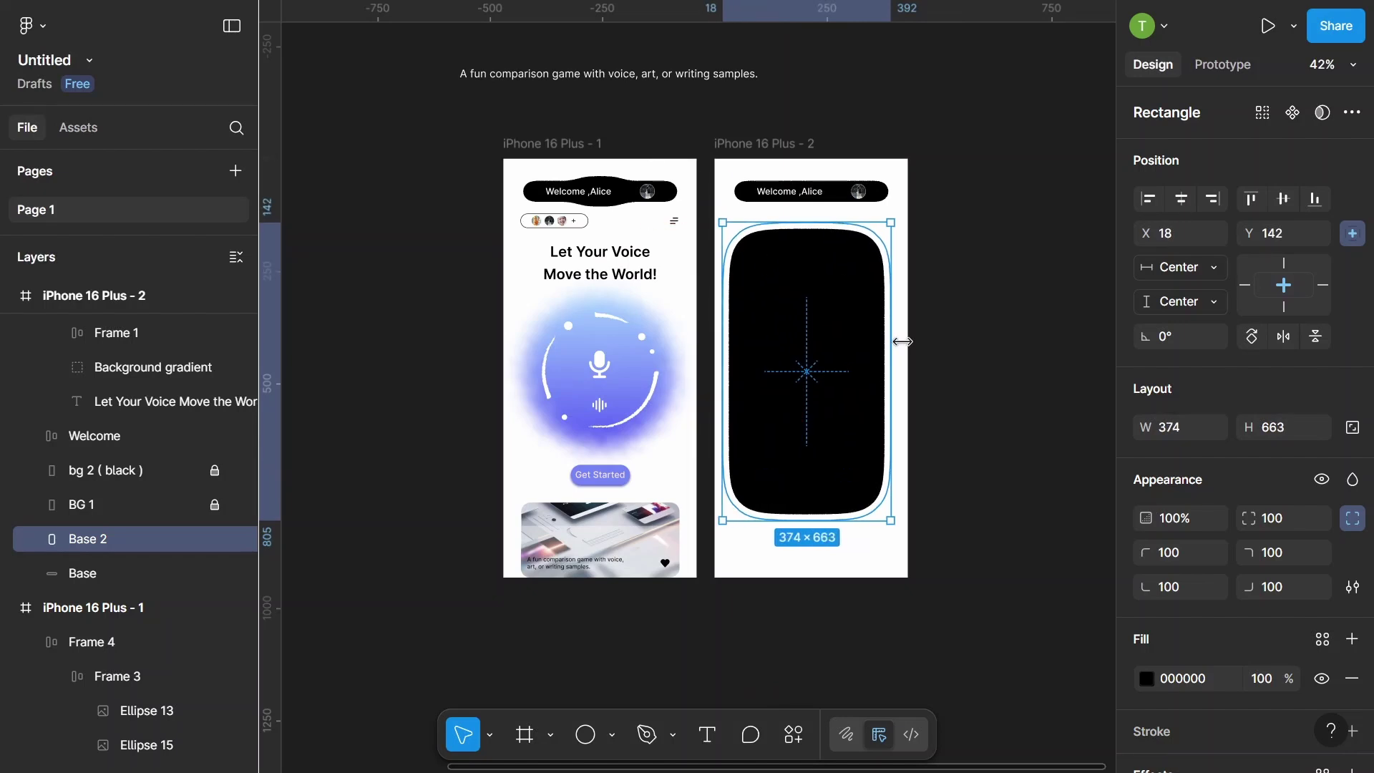
pyautogui.moveTo(892, 342); pyautogui.dragTo(905, 342)
pyautogui.moveTo(722, 338); pyautogui.dragTo(713, 339)
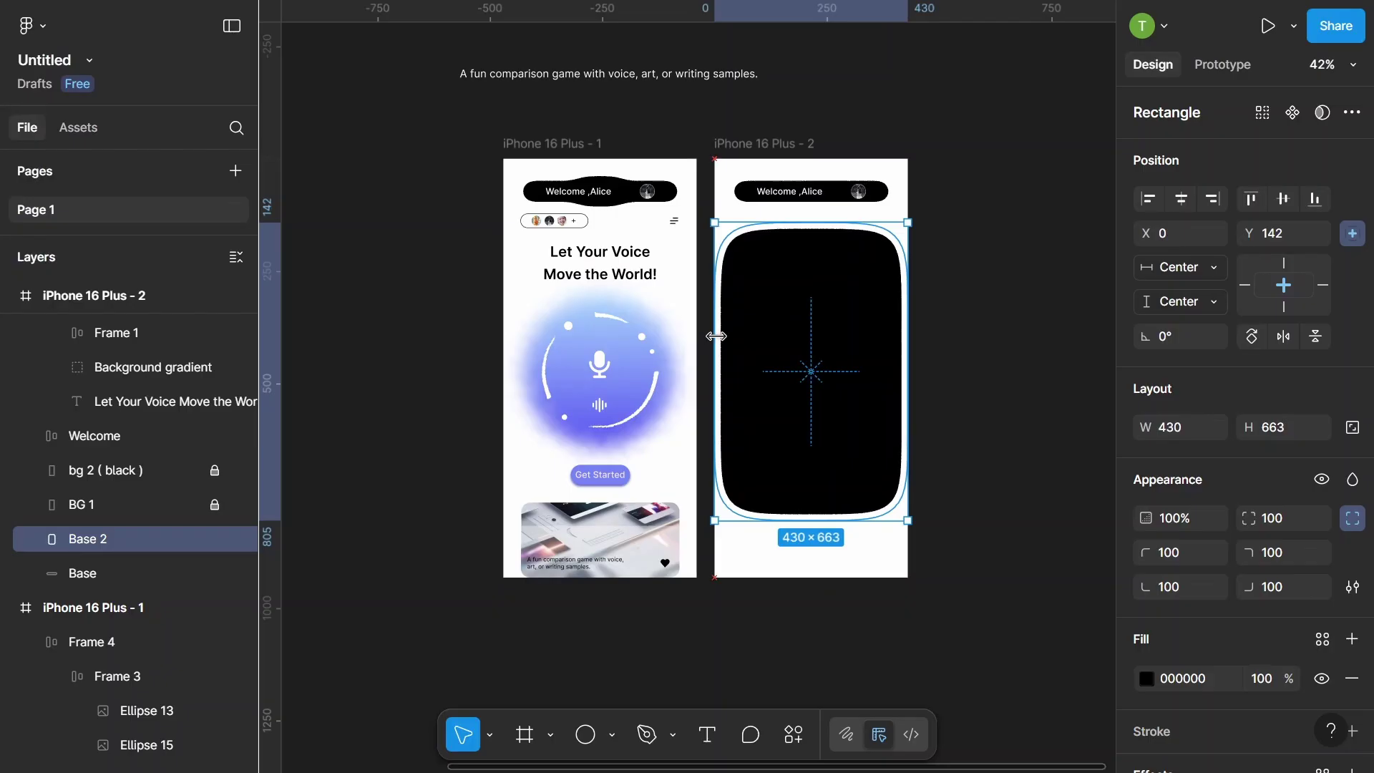
# - Select the glowing image, then Ellipse 24 beneath it in the content 2 card
pyautogui.click(962, 282)
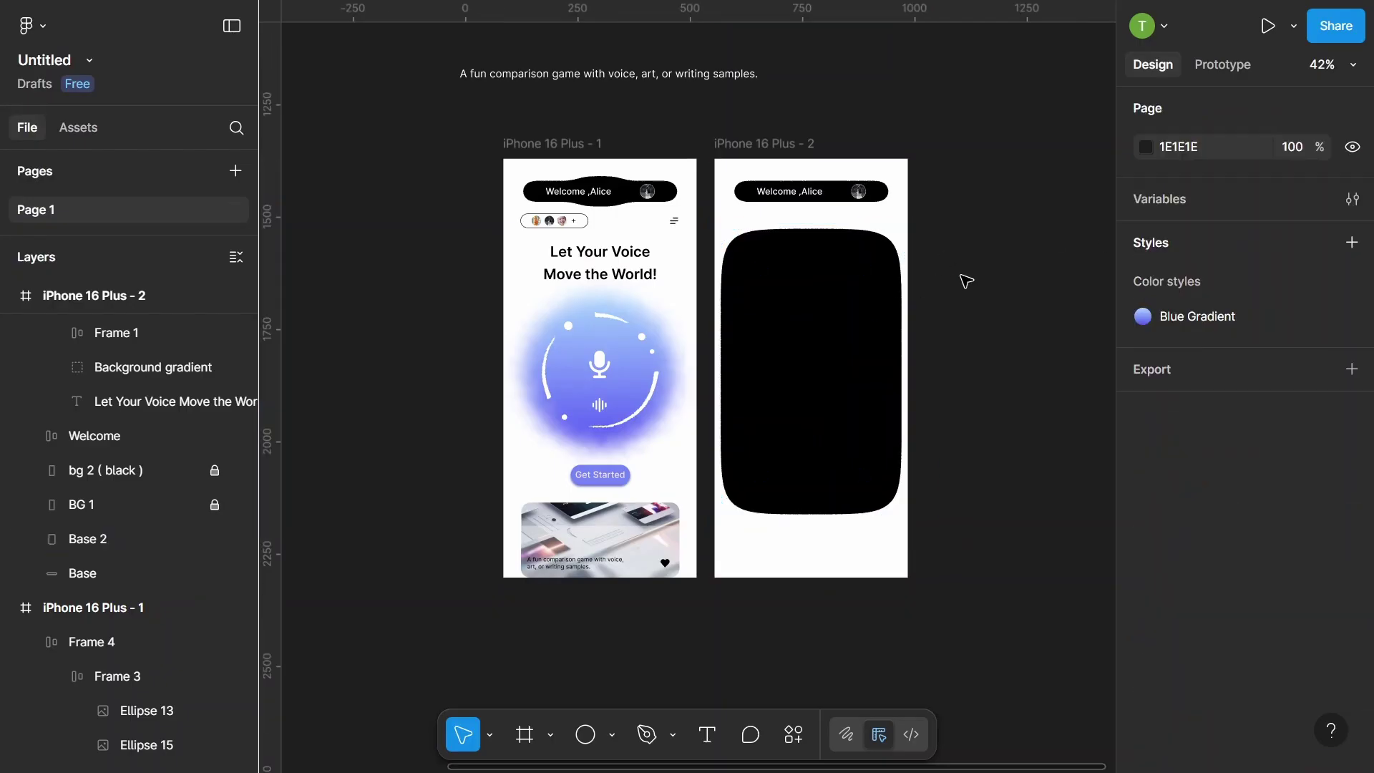
pyautogui.scroll(-2, 965, 279)
pyautogui.scroll(-2, 449, 110)
pyautogui.scroll(-2, 432, 95)
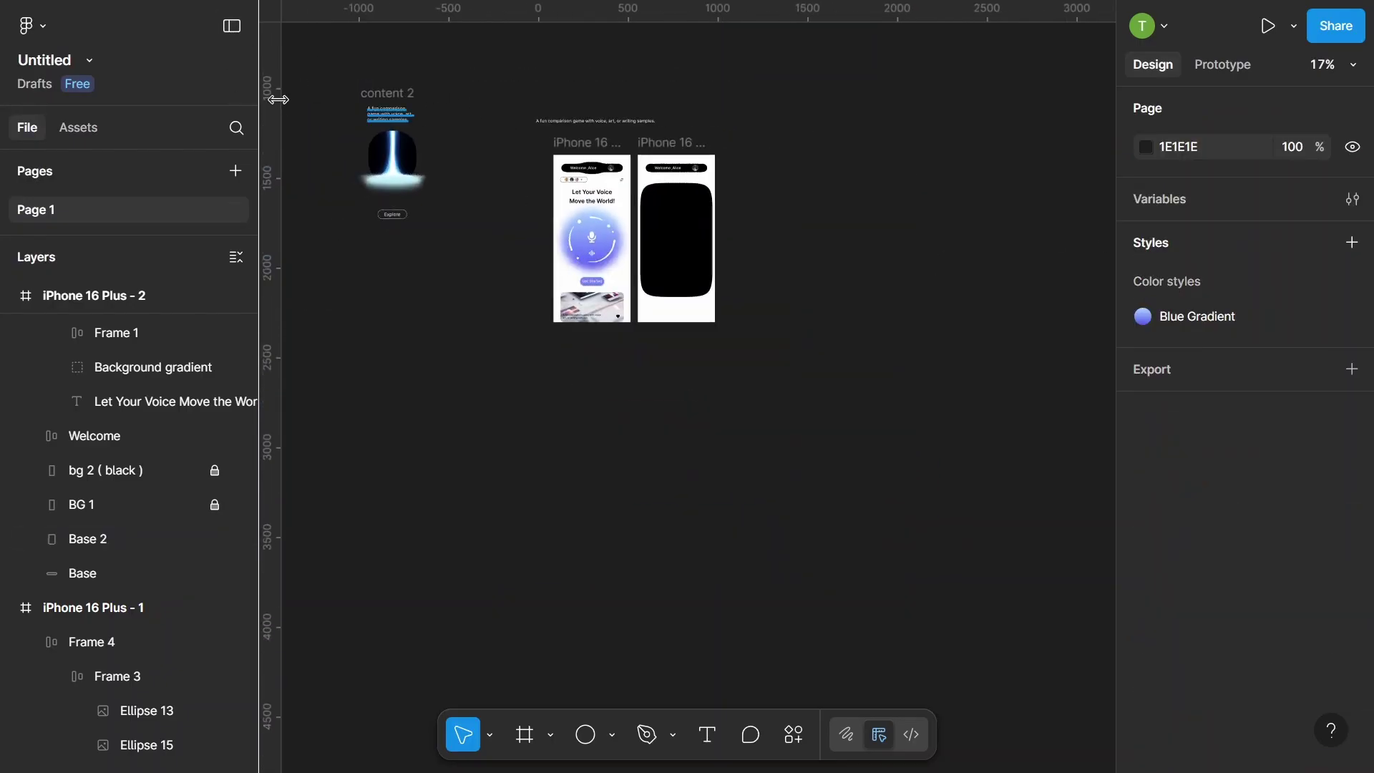
pyautogui.scroll(2, 269, 98)
pyautogui.scroll(2, 334, 95)
pyautogui.scroll(3, 383, 163)
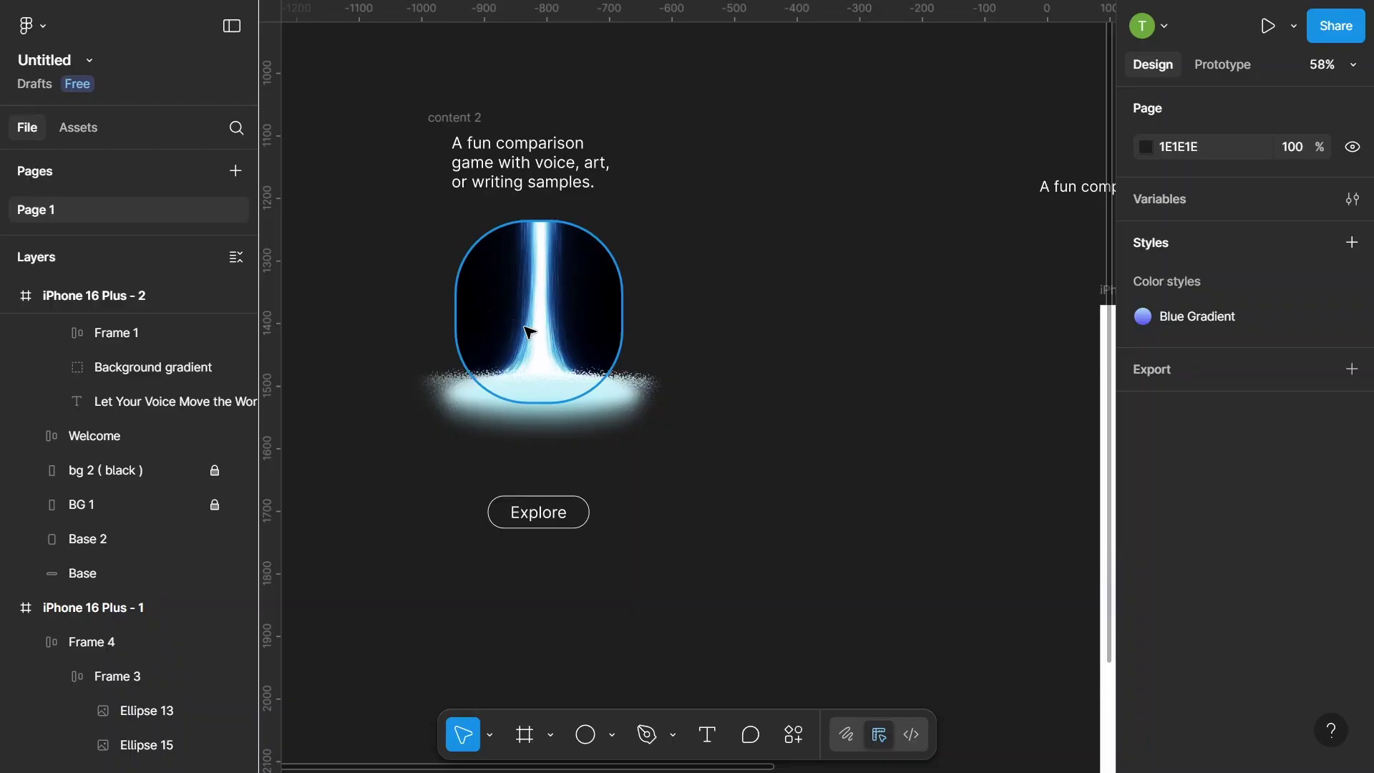
pyautogui.click(530, 332)
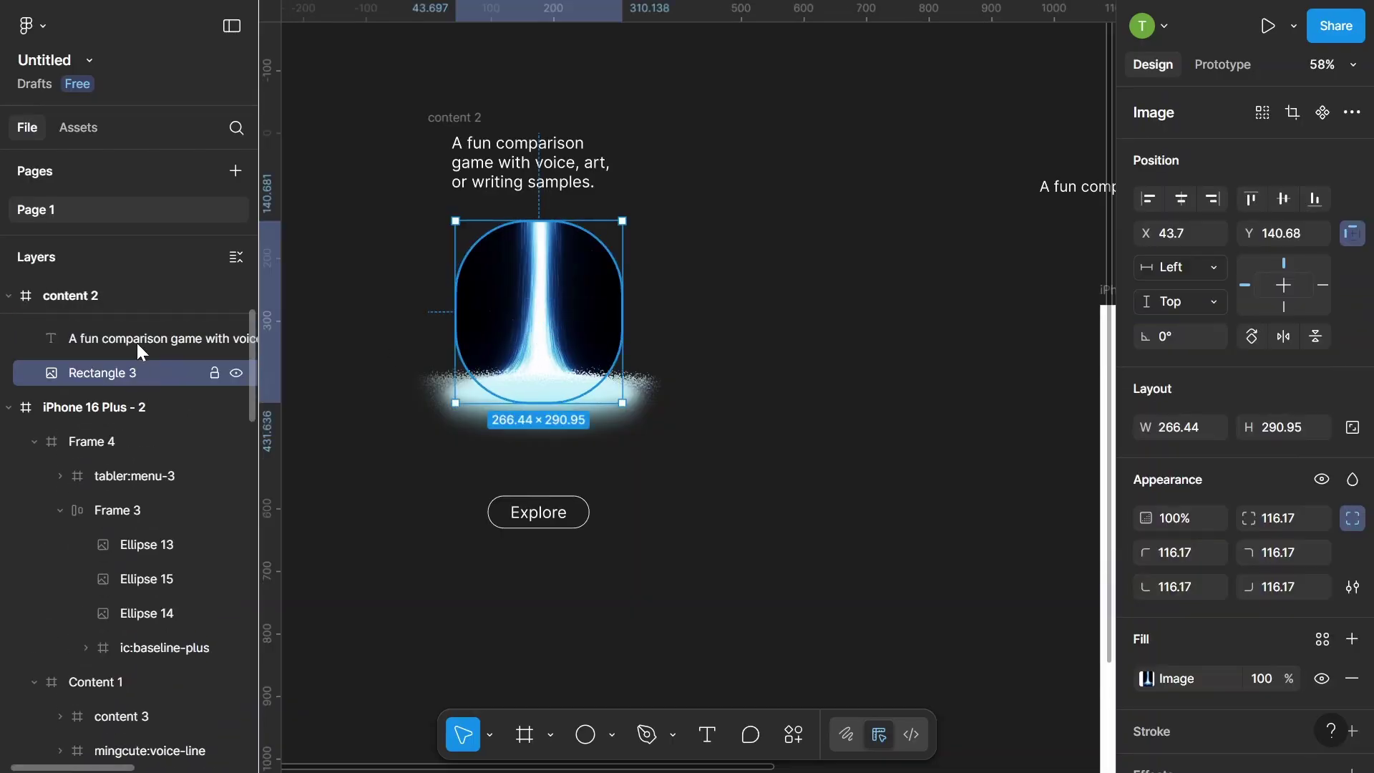
pyautogui.click(608, 393)
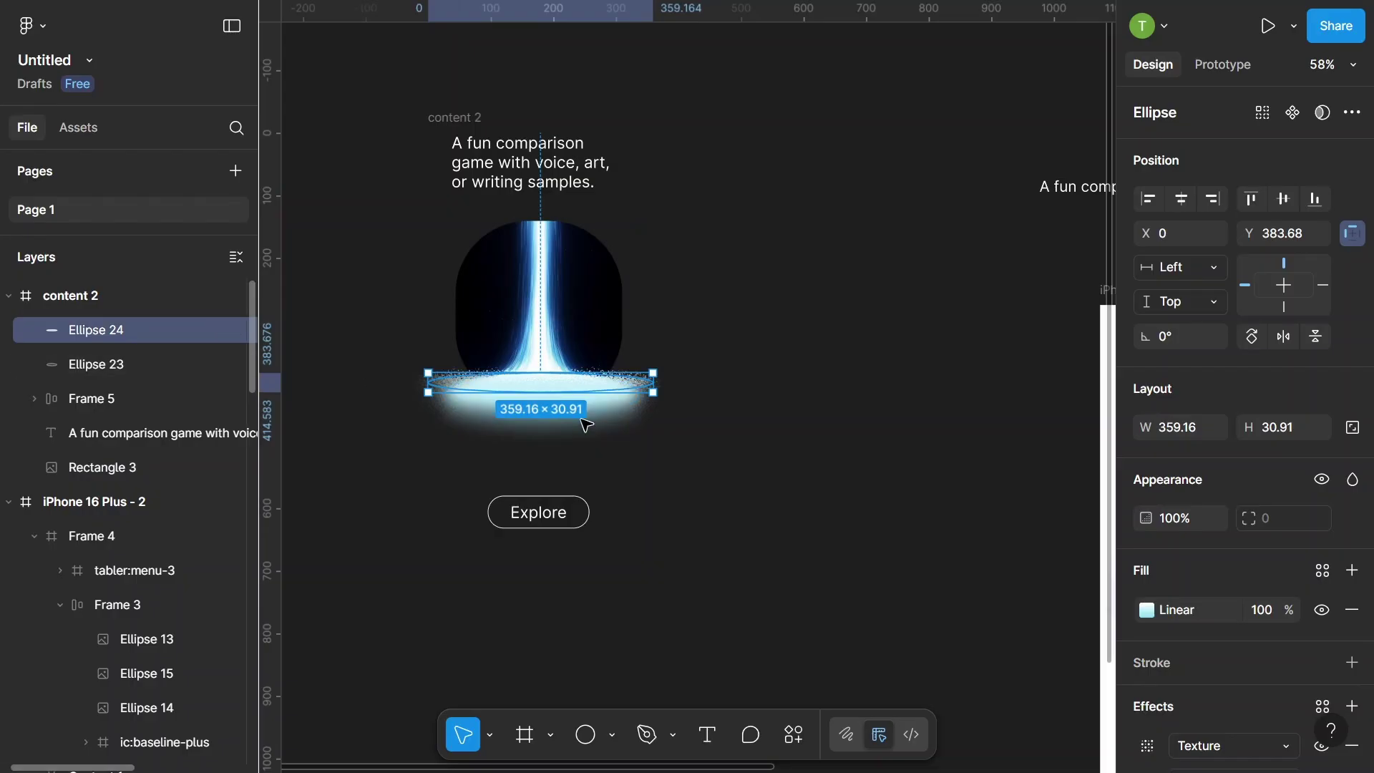
# - Review Ellipse 24's Texture and Progressive Layer blur settings, then check Ellipse 23
pyautogui.scroll(-3, 1136, 555)
pyautogui.click(1149, 608)
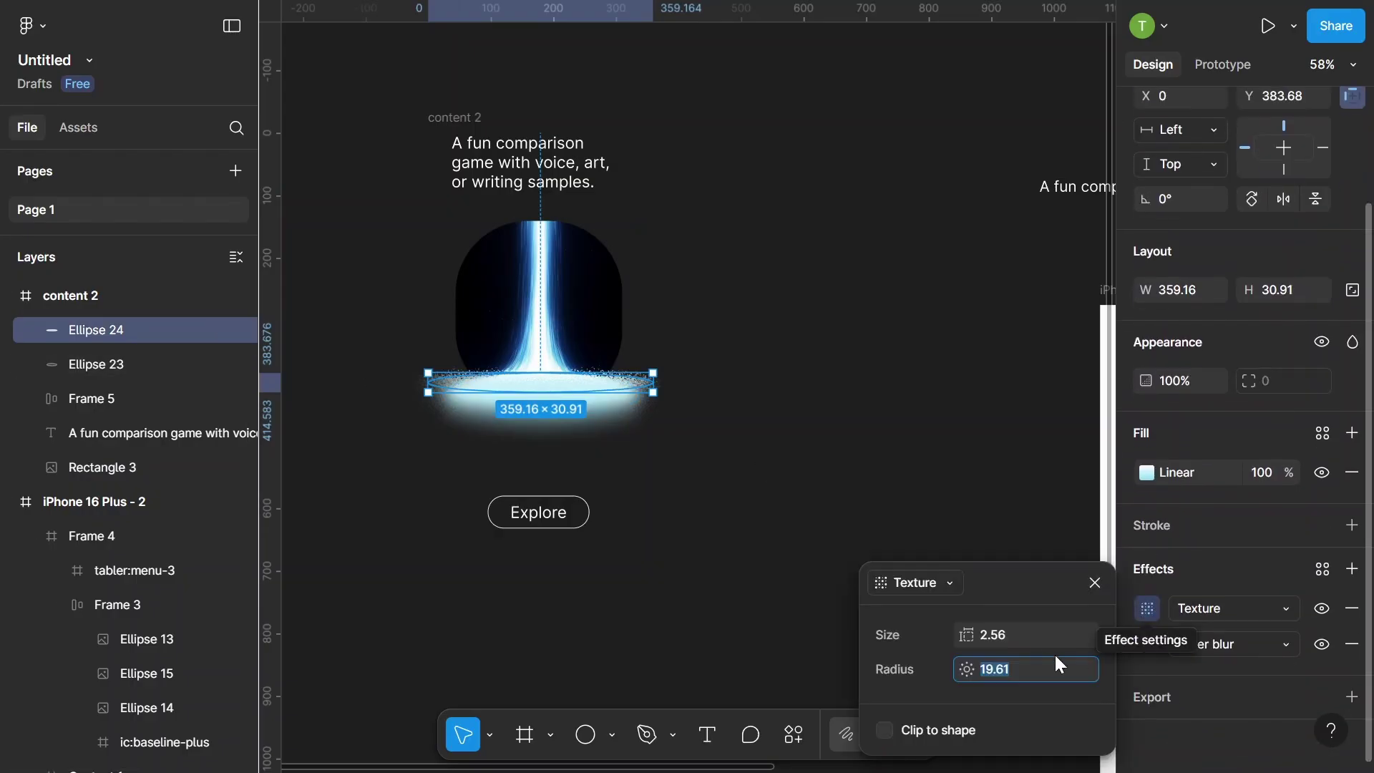
pyautogui.click(1143, 644)
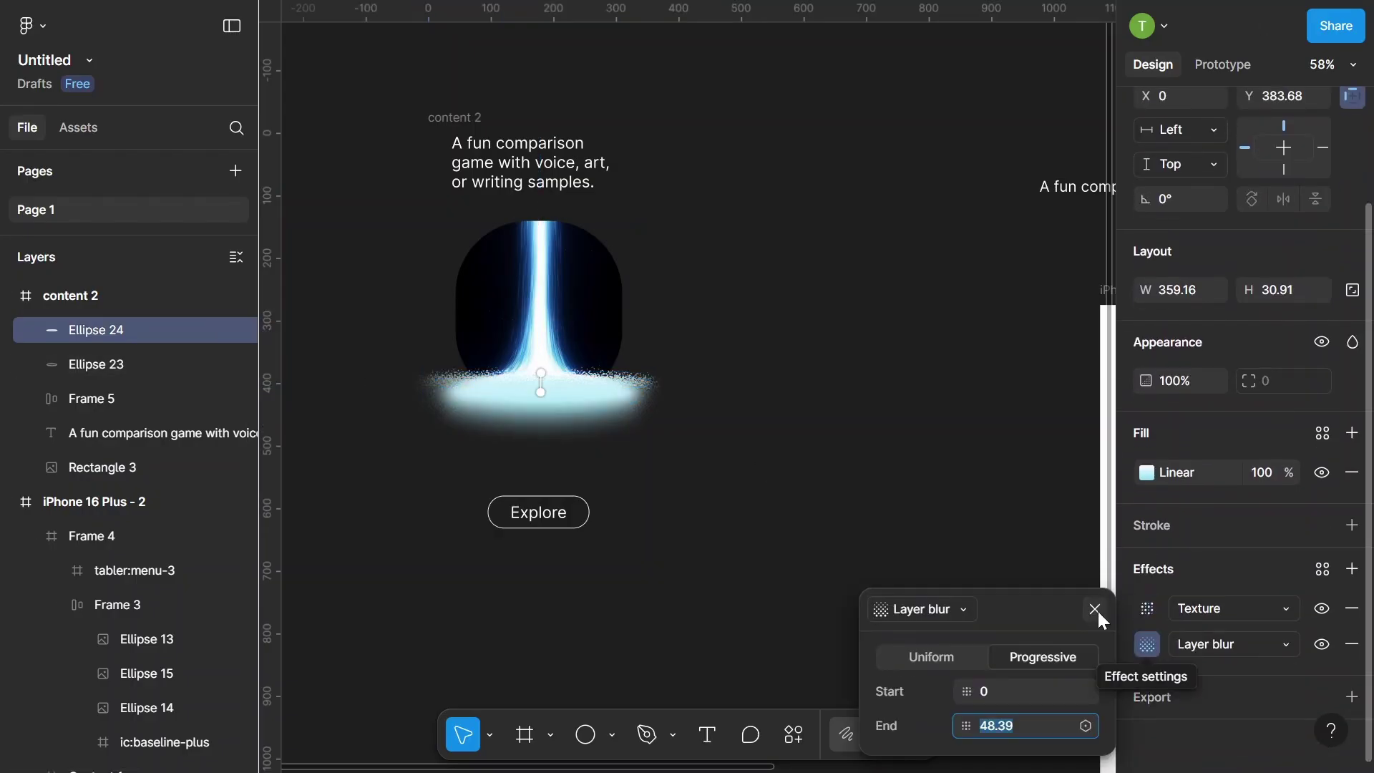
pyautogui.press('Escape')
pyautogui.click(158, 366)
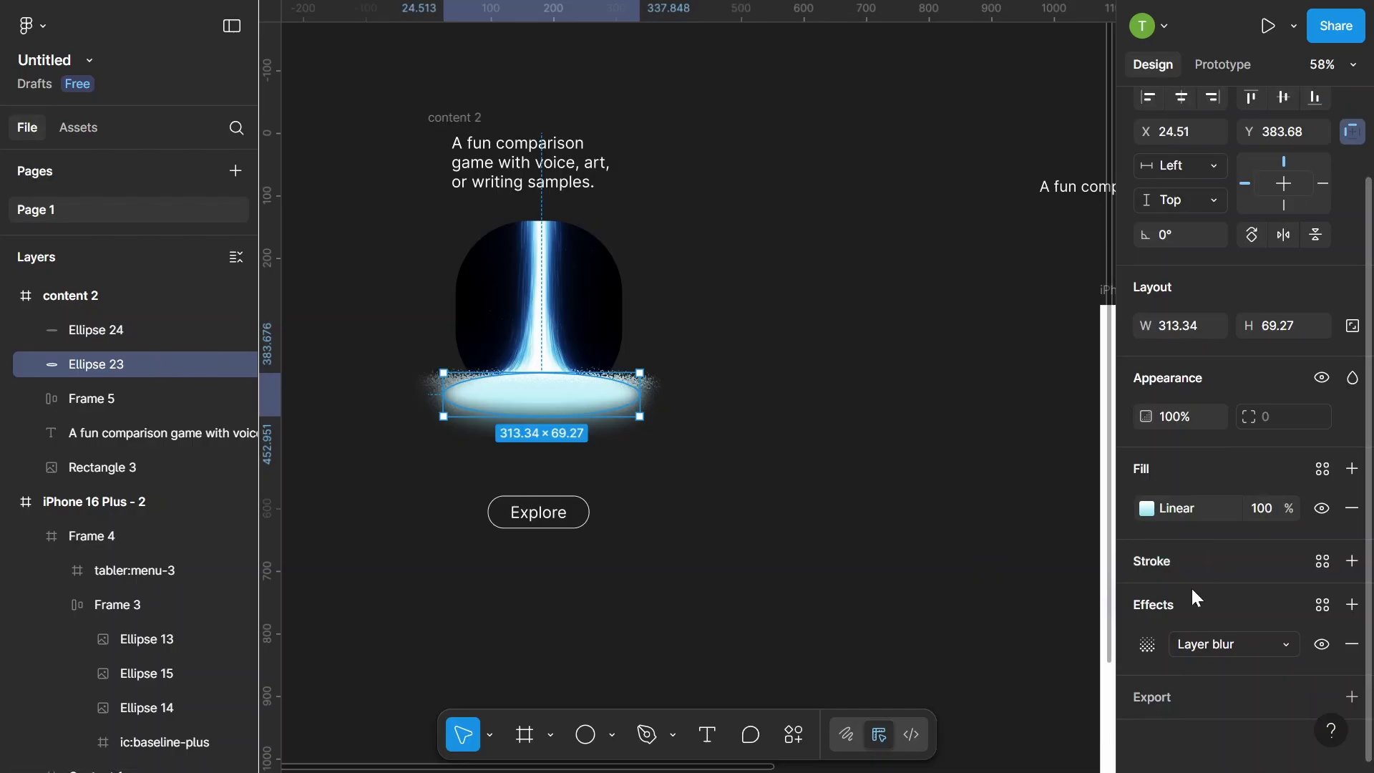
pyautogui.press('Escape')
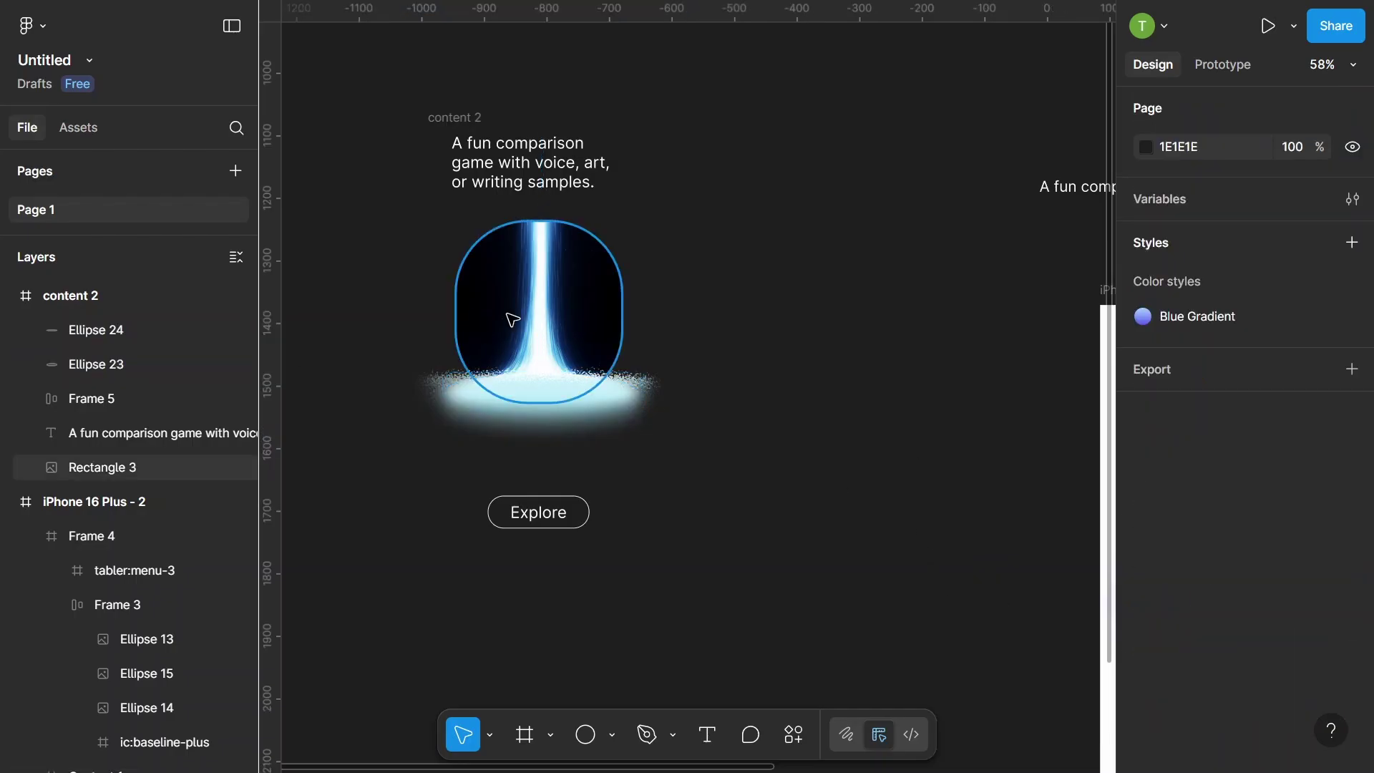
# - Drag the content 2 card into iPhone 16 Plus - 2 and nudge it to X 33, Y 173
pyautogui.scroll(-5, 499, 283)
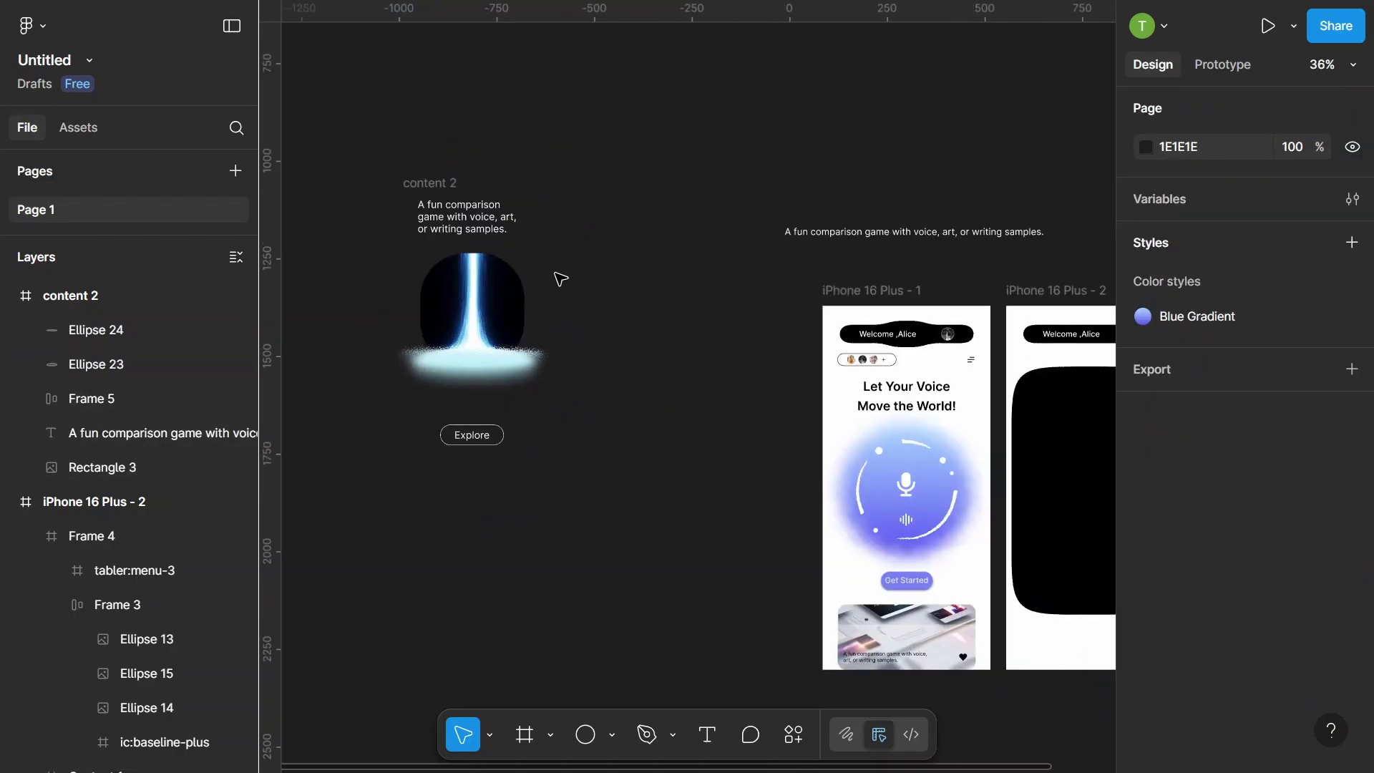
pyautogui.scroll(-2, 381, 223)
pyautogui.click(484, 275)
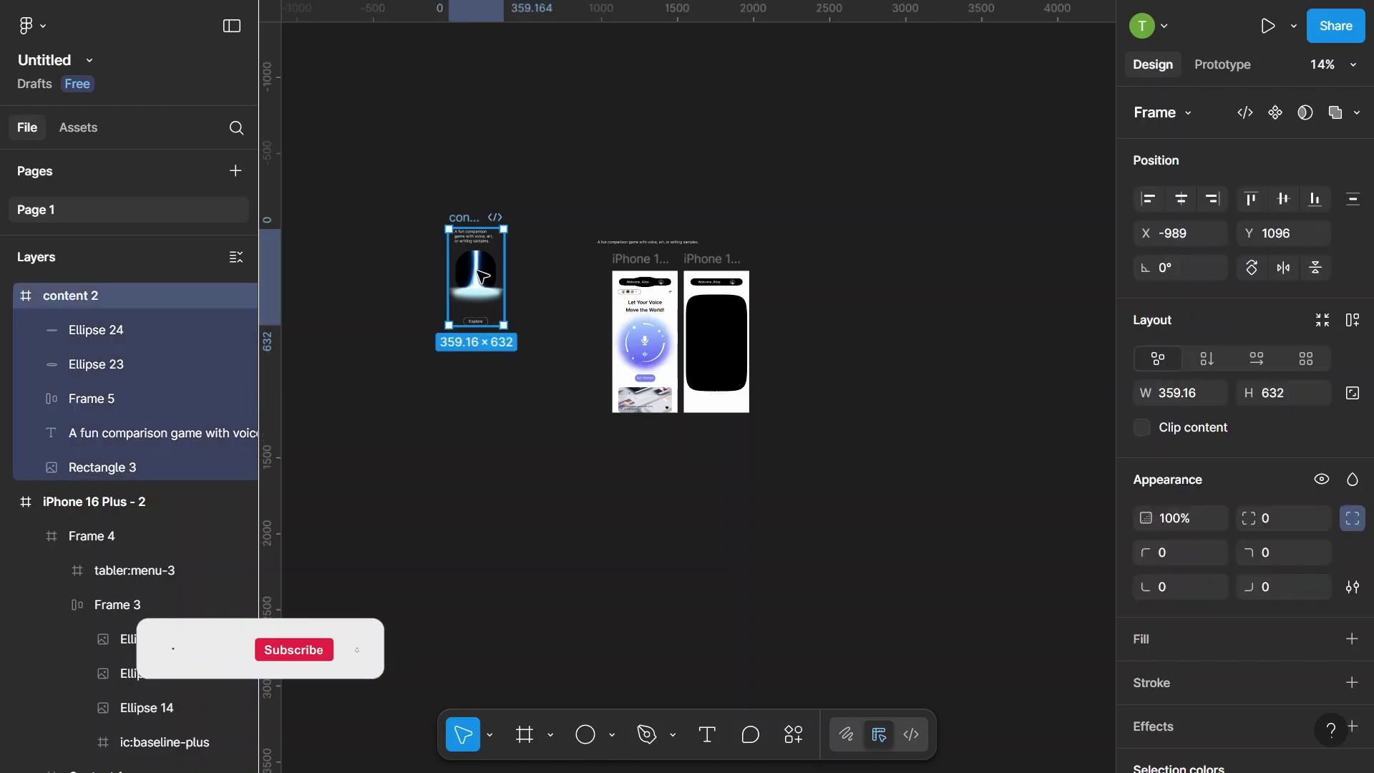
pyautogui.moveTo(483, 275); pyautogui.dragTo(730, 343)
pyautogui.scroll(3, 722, 340)
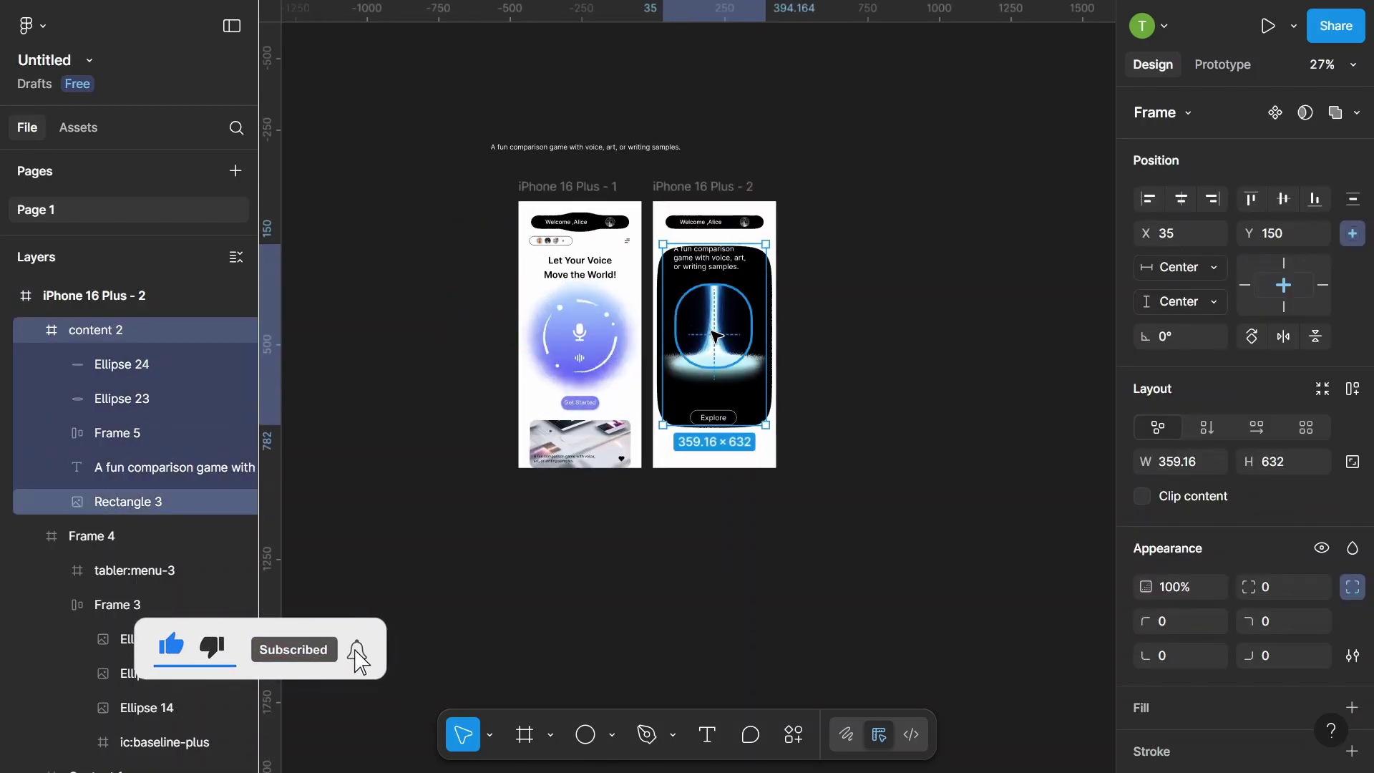
pyautogui.scroll(3, 716, 336)
pyautogui.moveTo(716, 336); pyautogui.dragTo(707, 335)
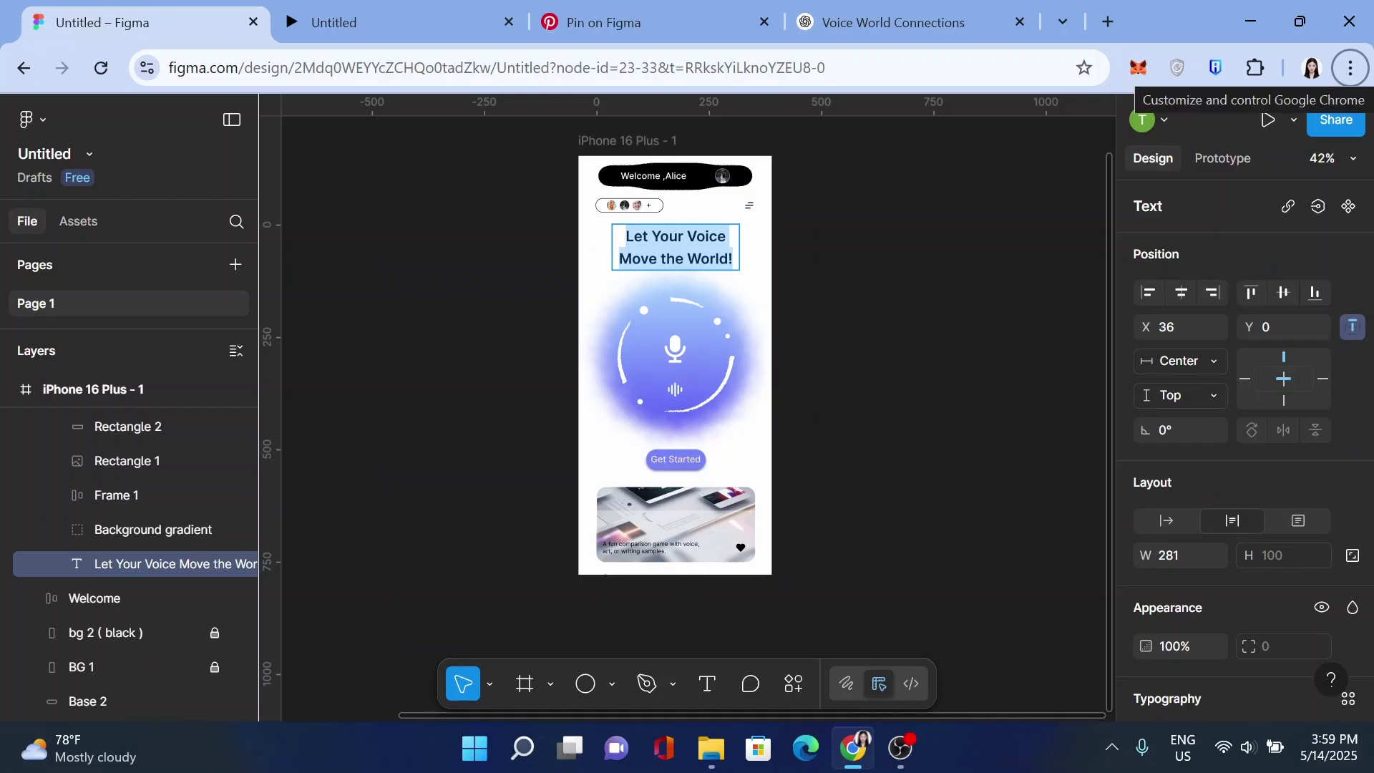
# - Switch the browser to full screen, then hide and delete the Base 2 layer
pyautogui.press('F11')
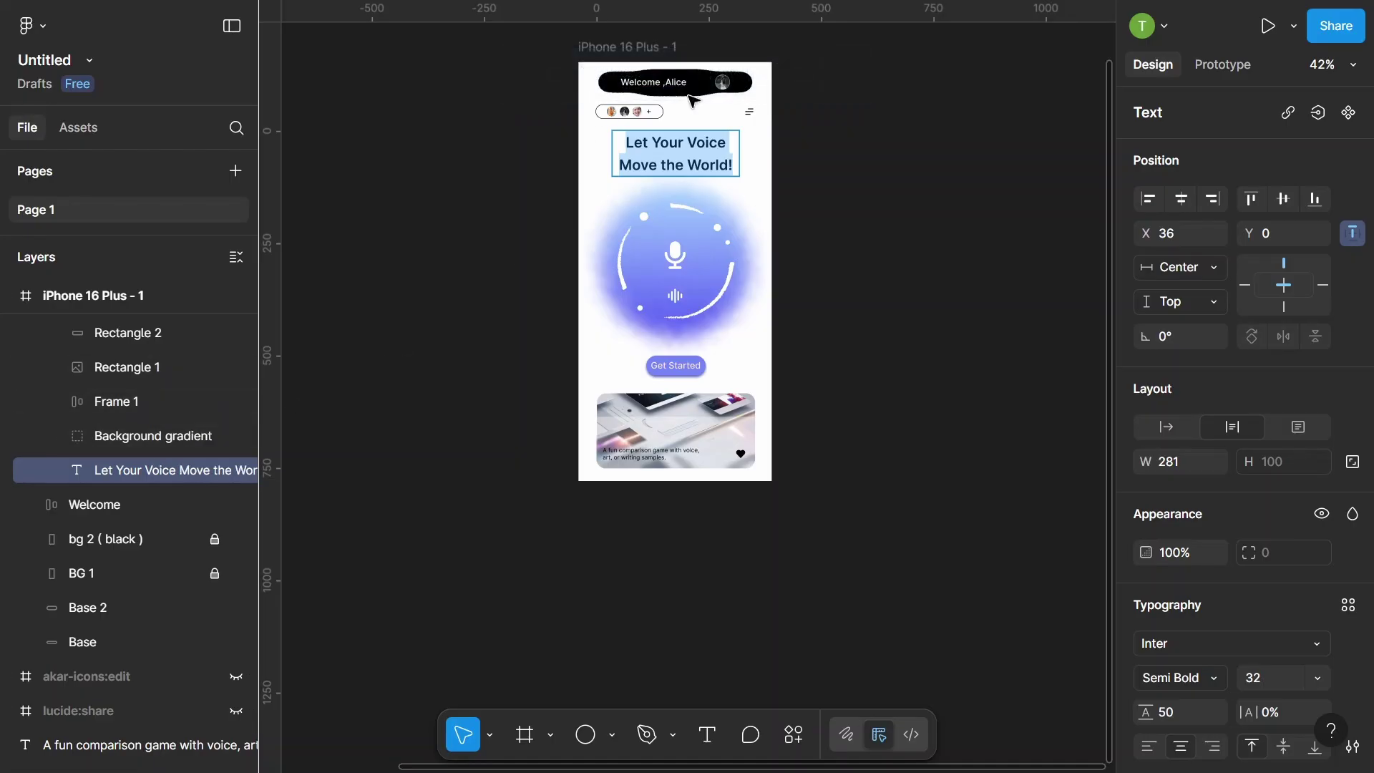
pyautogui.click(237, 608)
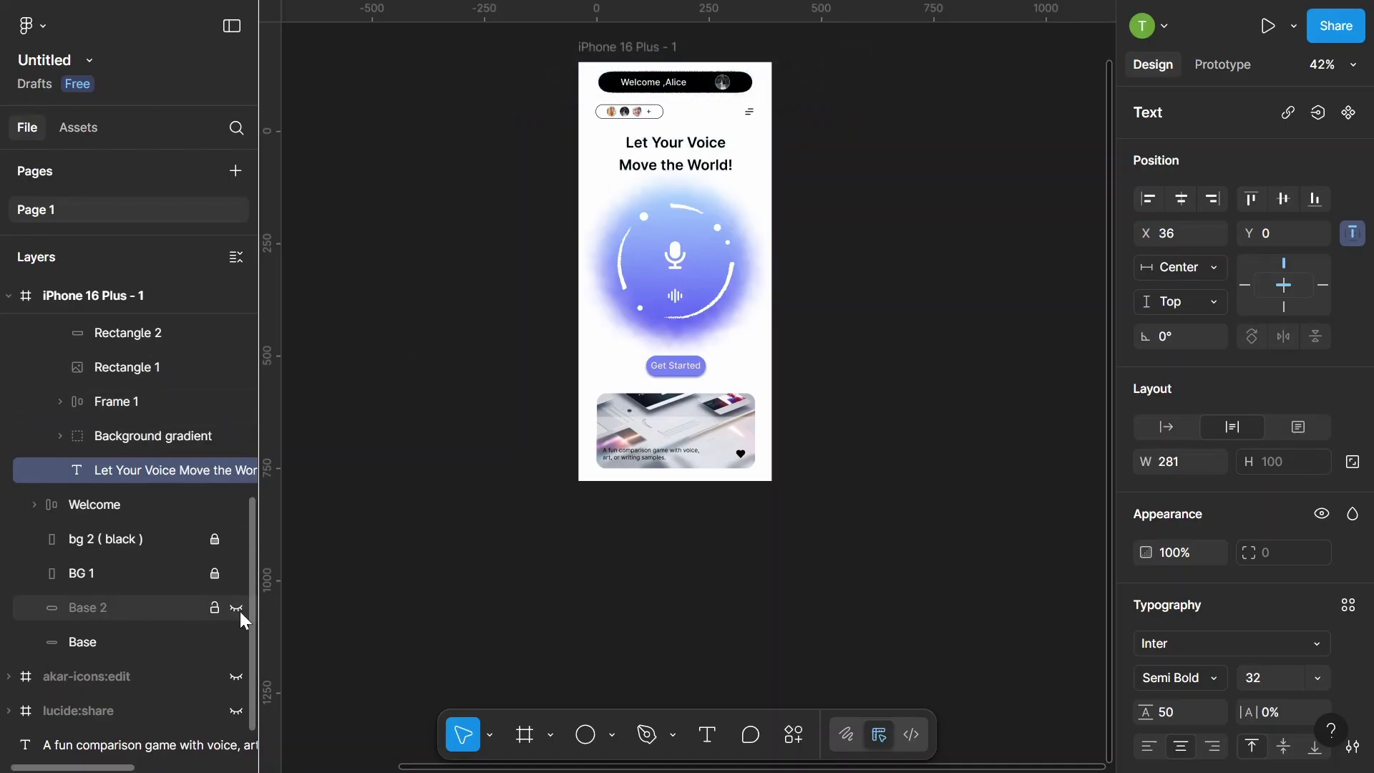
pyautogui.click(182, 608)
pyautogui.press('Delete')
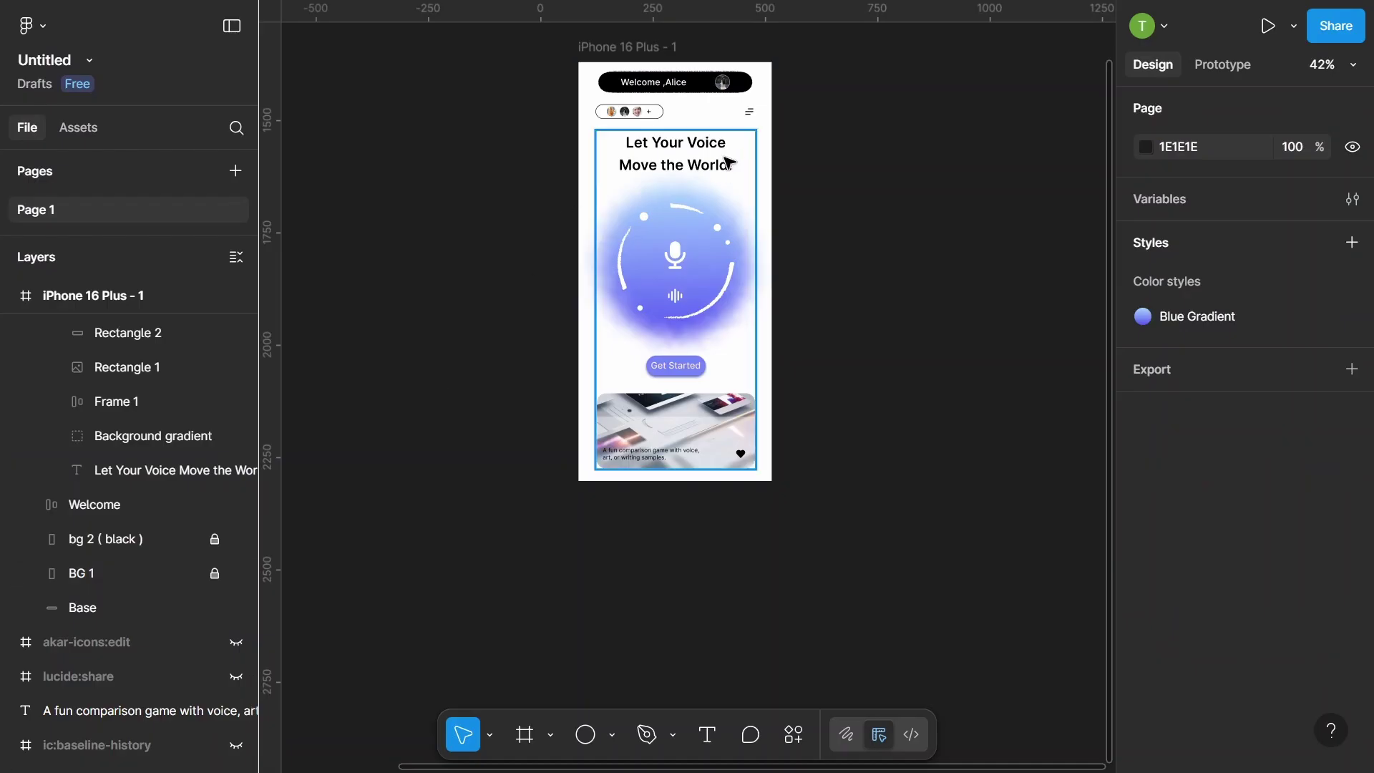
# - Check the headline text in edit mode, exit without changes, and clear the selection
pyautogui.doubleClick(701, 161)
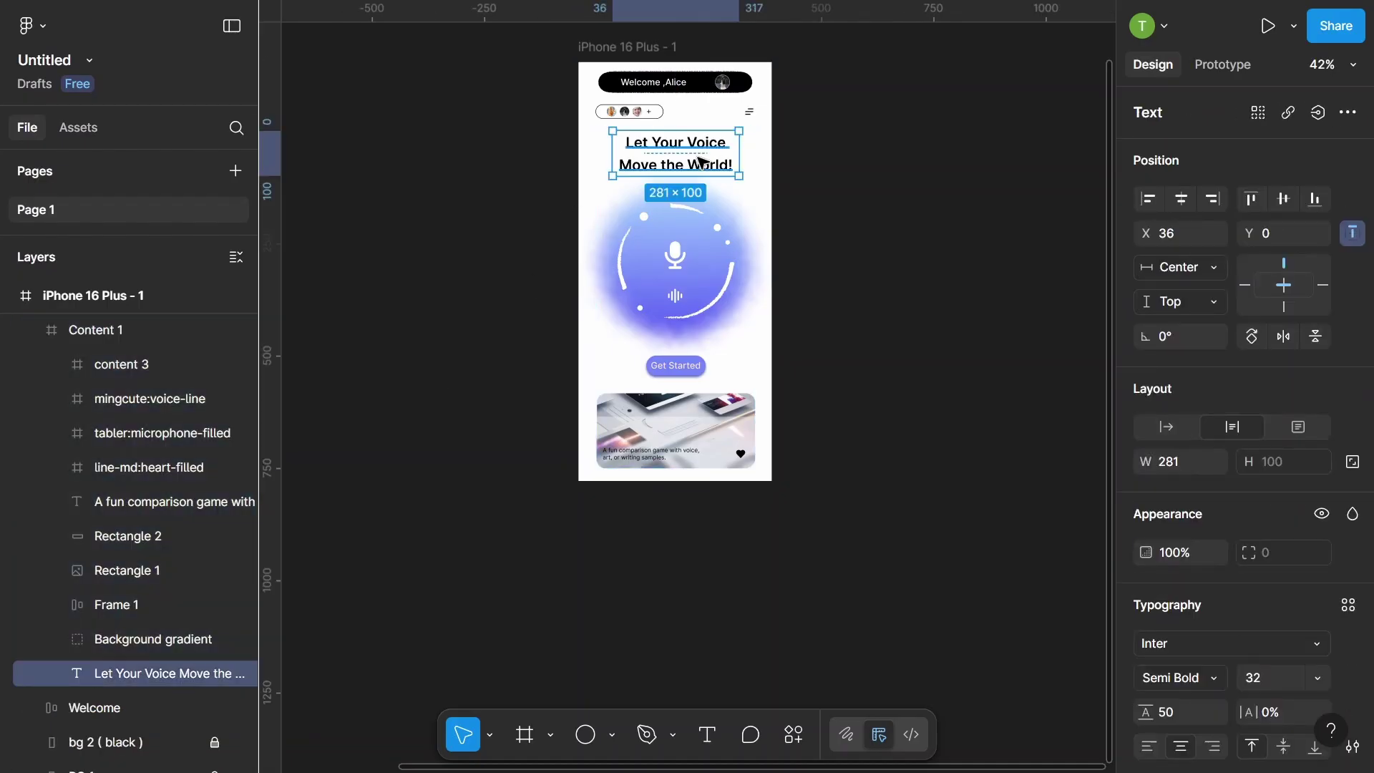
pyautogui.doubleClick(700, 161)
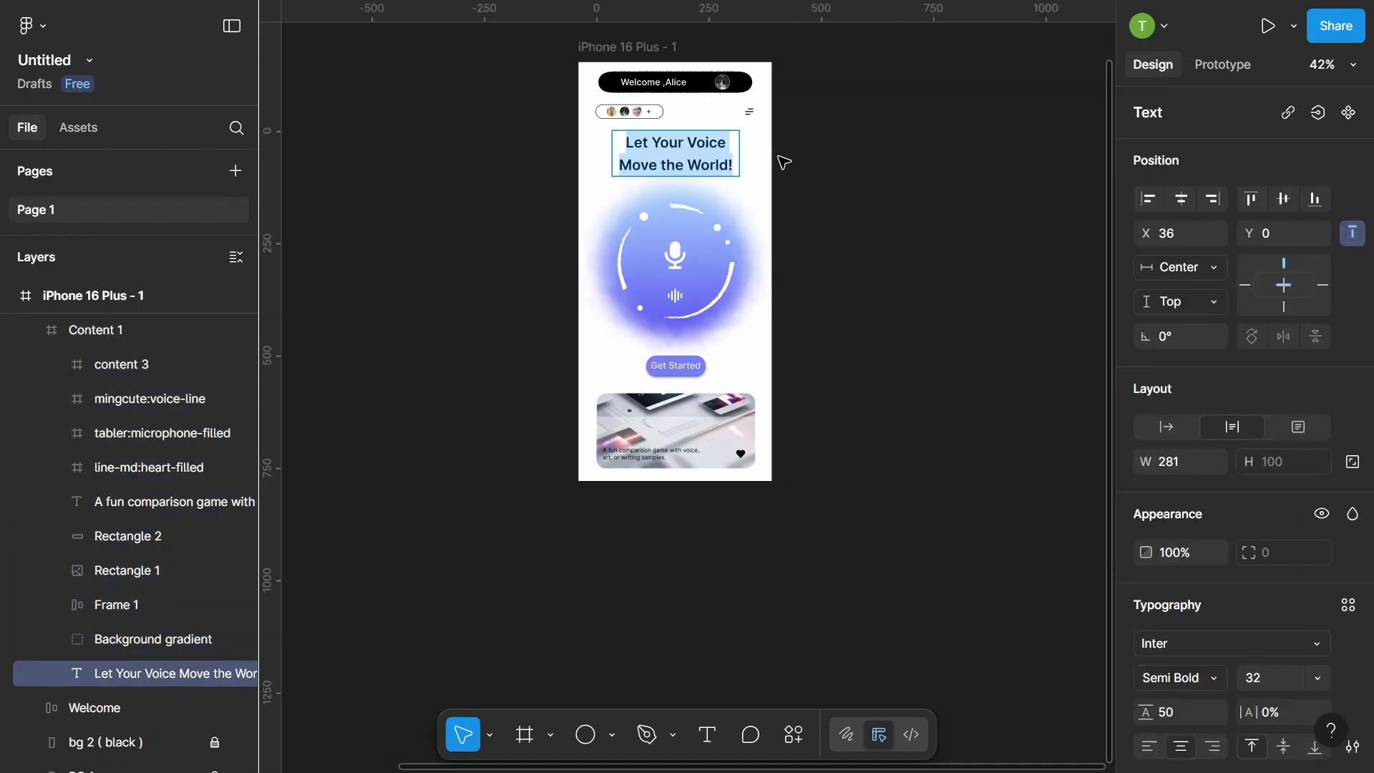
pyautogui.press('Escape')
pyautogui.scroll(2, 813, 229)
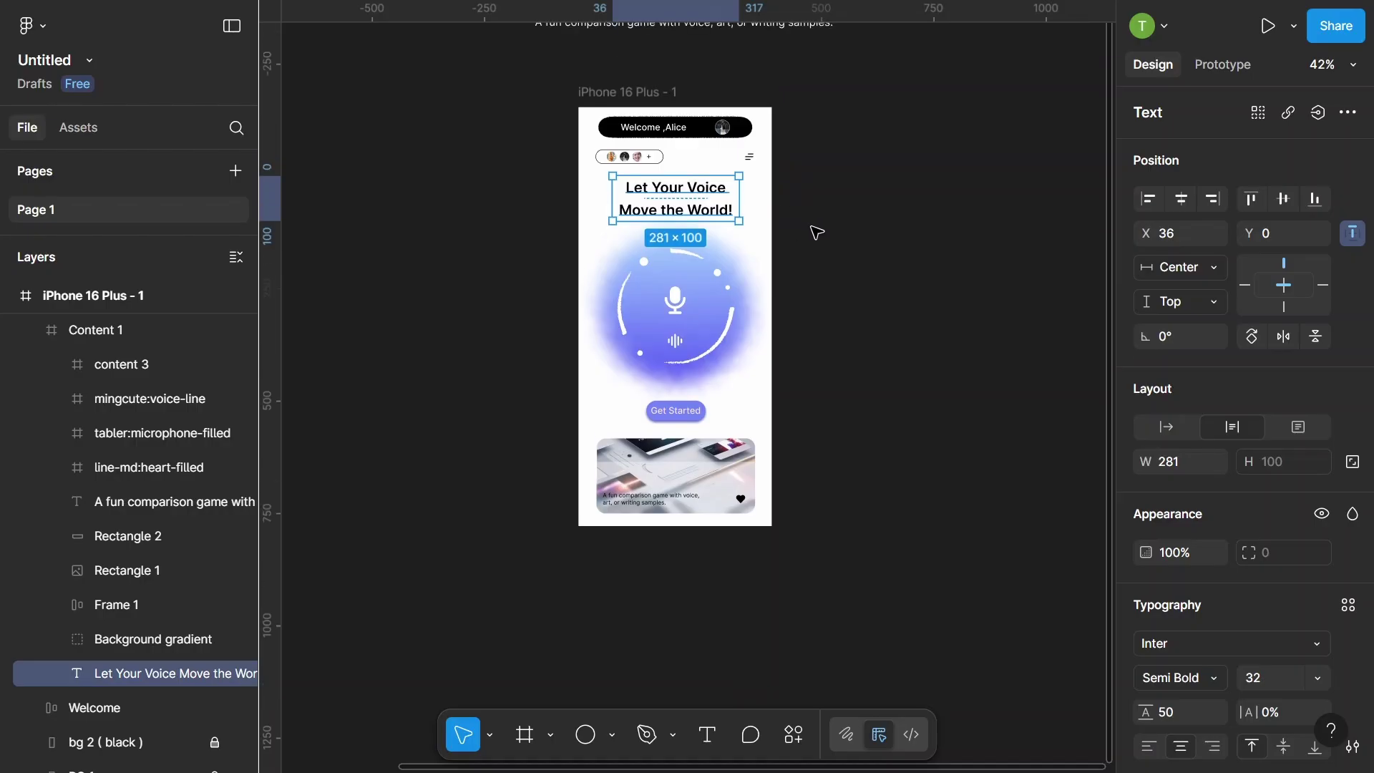
pyautogui.press('Escape')
pyautogui.scroll(2, 673, 200)
# - Duplicate the Base pill behind the welcome bar and name the copy Base 2
pyautogui.scroll(-2, 672, 200)
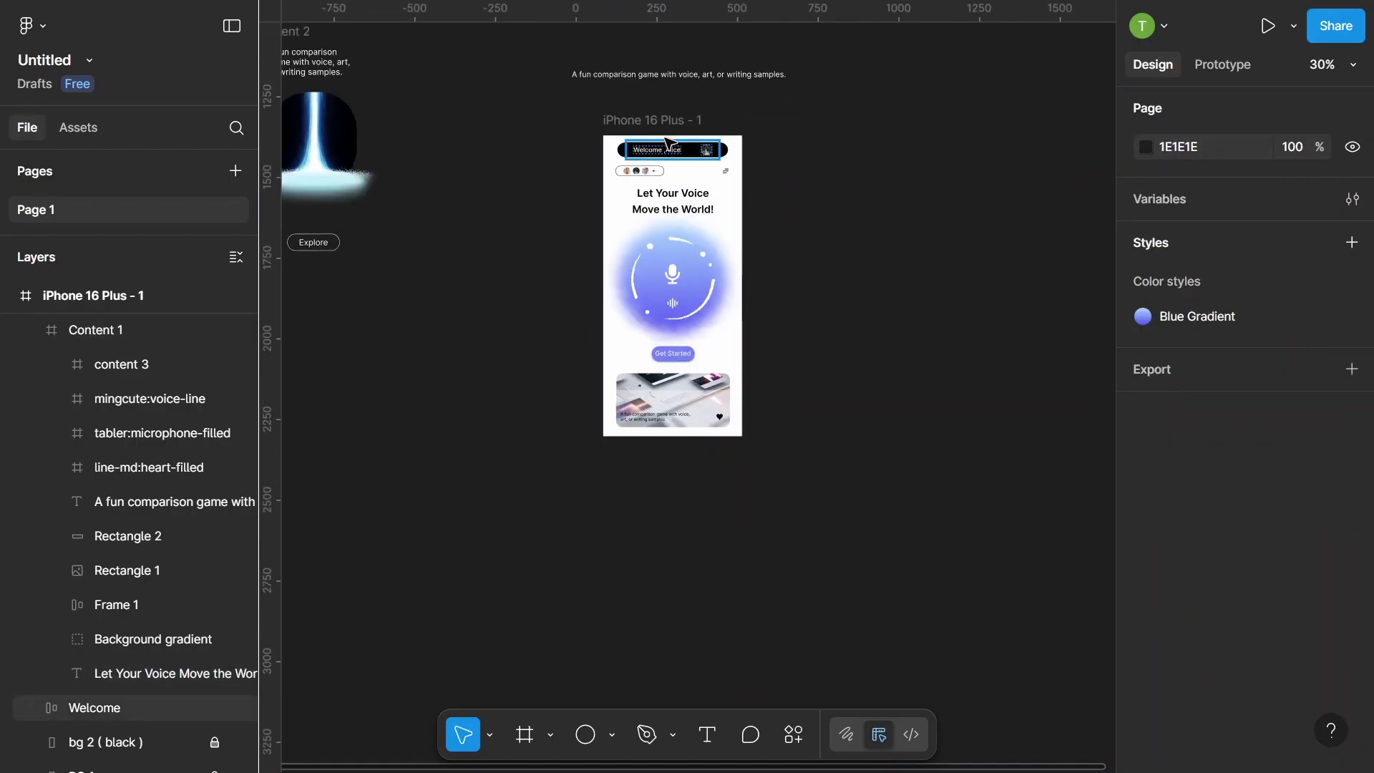
pyautogui.scroll(-1, 679, 171)
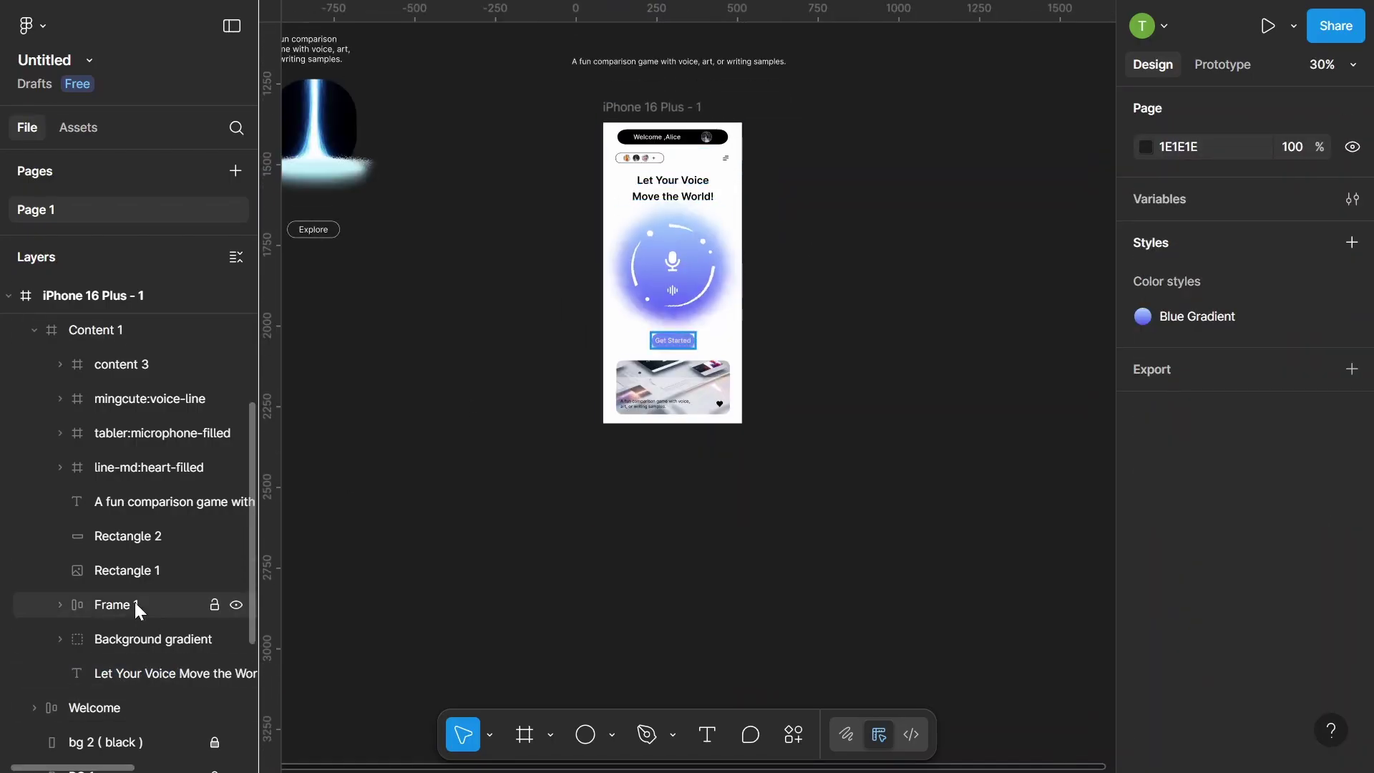
pyautogui.scroll(-3, 179, 480)
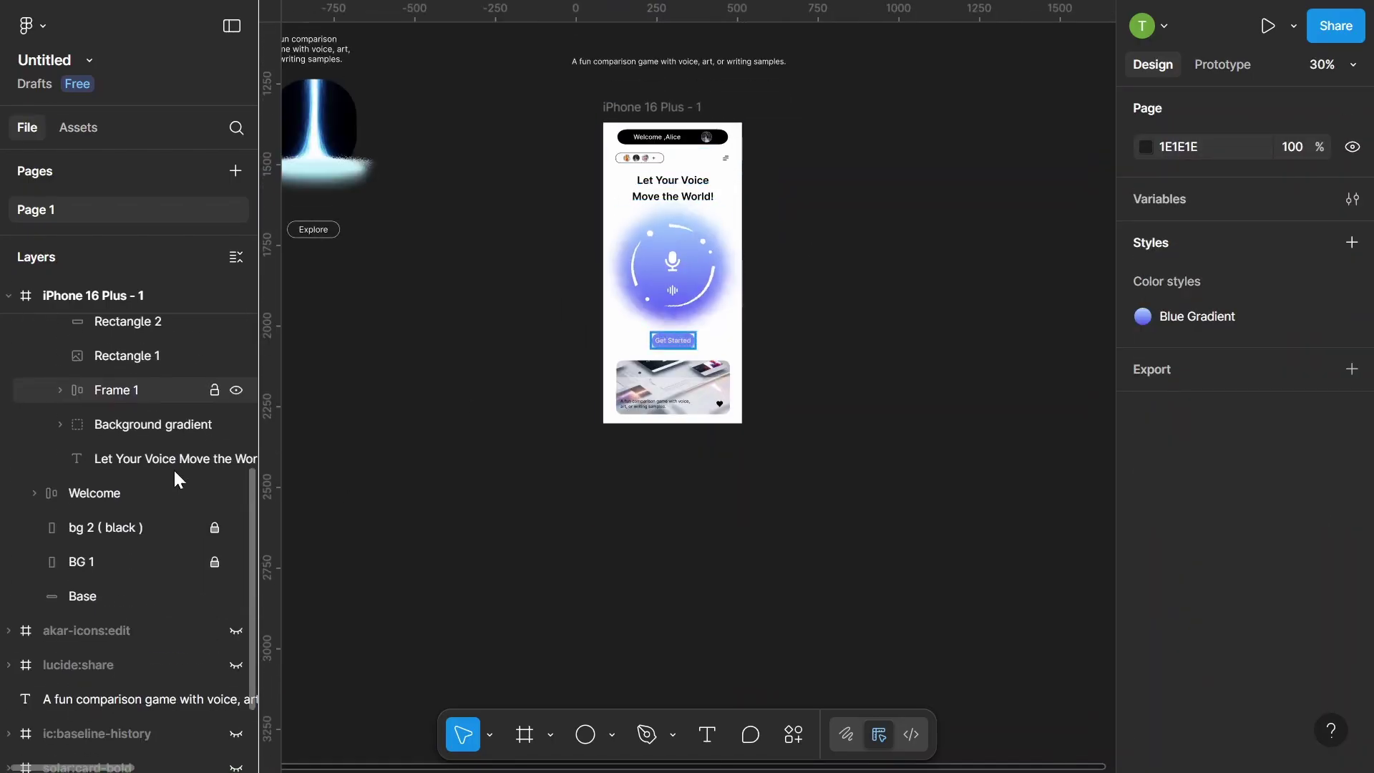
pyautogui.click(115, 596)
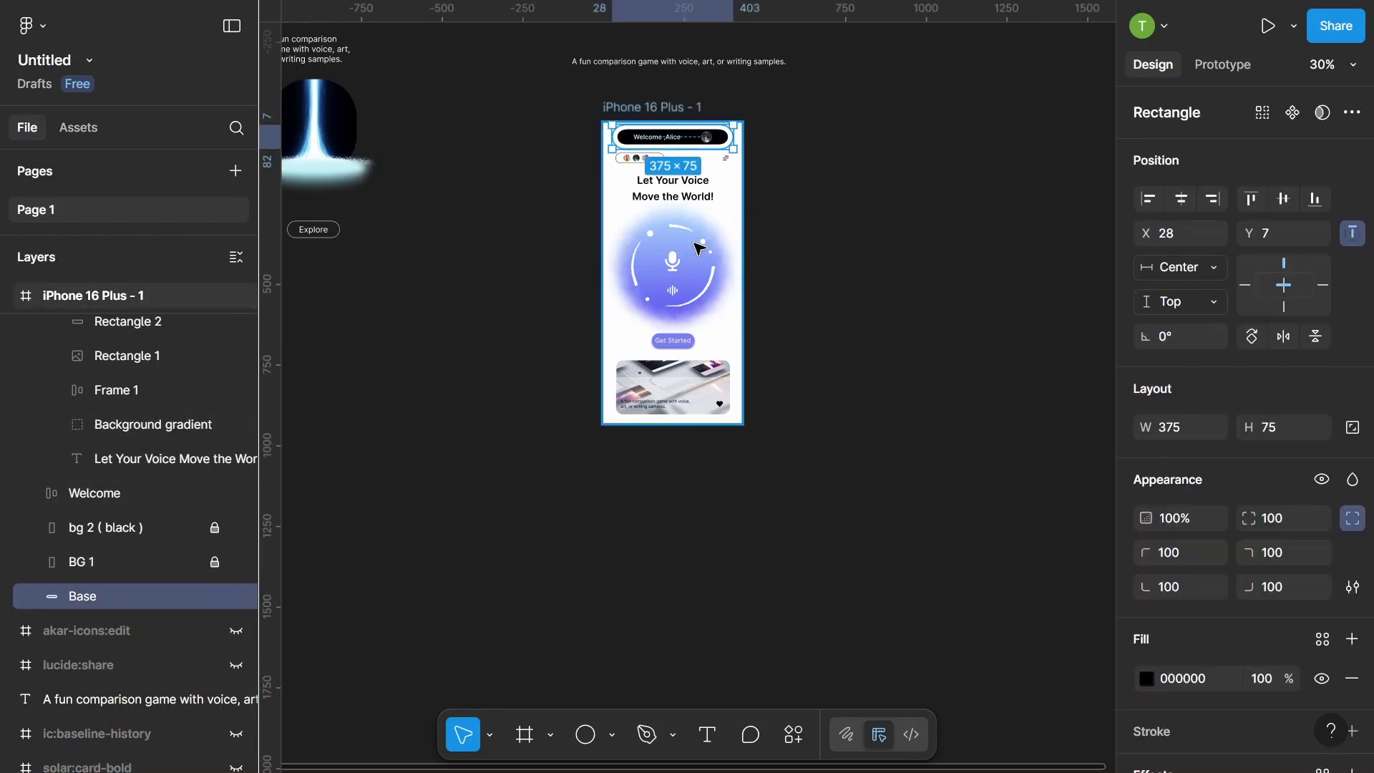
pyautogui.hotkey('ctrl', 'd')
pyautogui.doubleClick(140, 596)
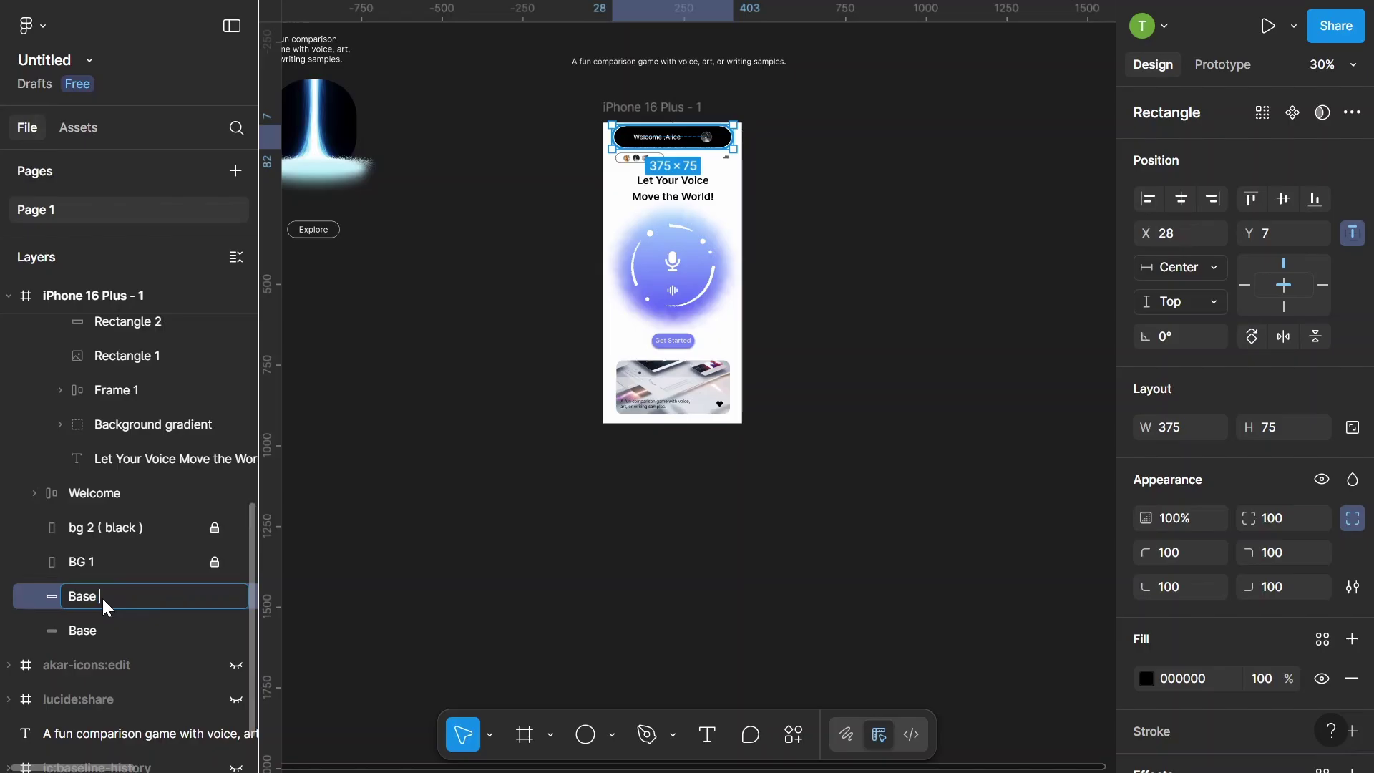
pyautogui.write('2')
pyautogui.press('Return')
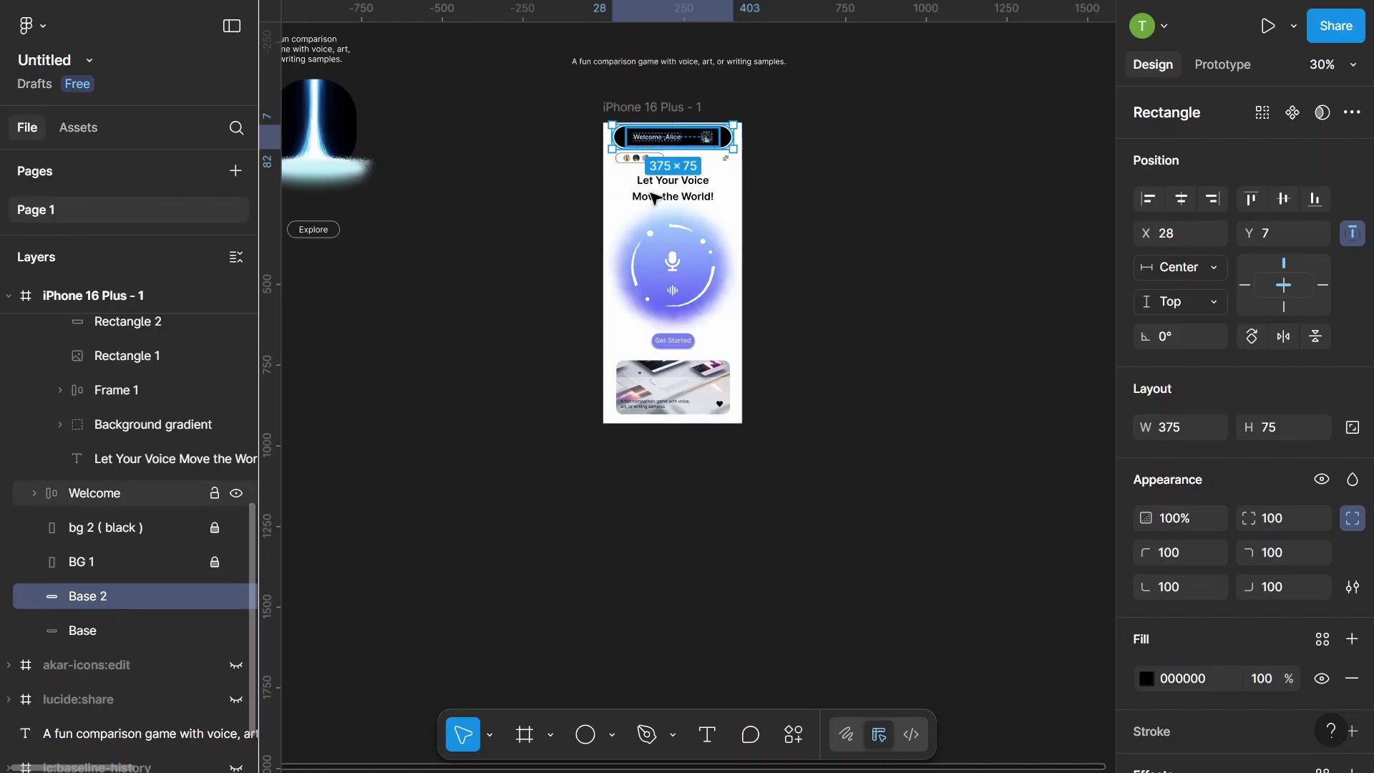
# - Shrink Base 2 from both ends into a short pill
pyautogui.scroll(3, 680, 114)
pyautogui.scroll(3, 676, 161)
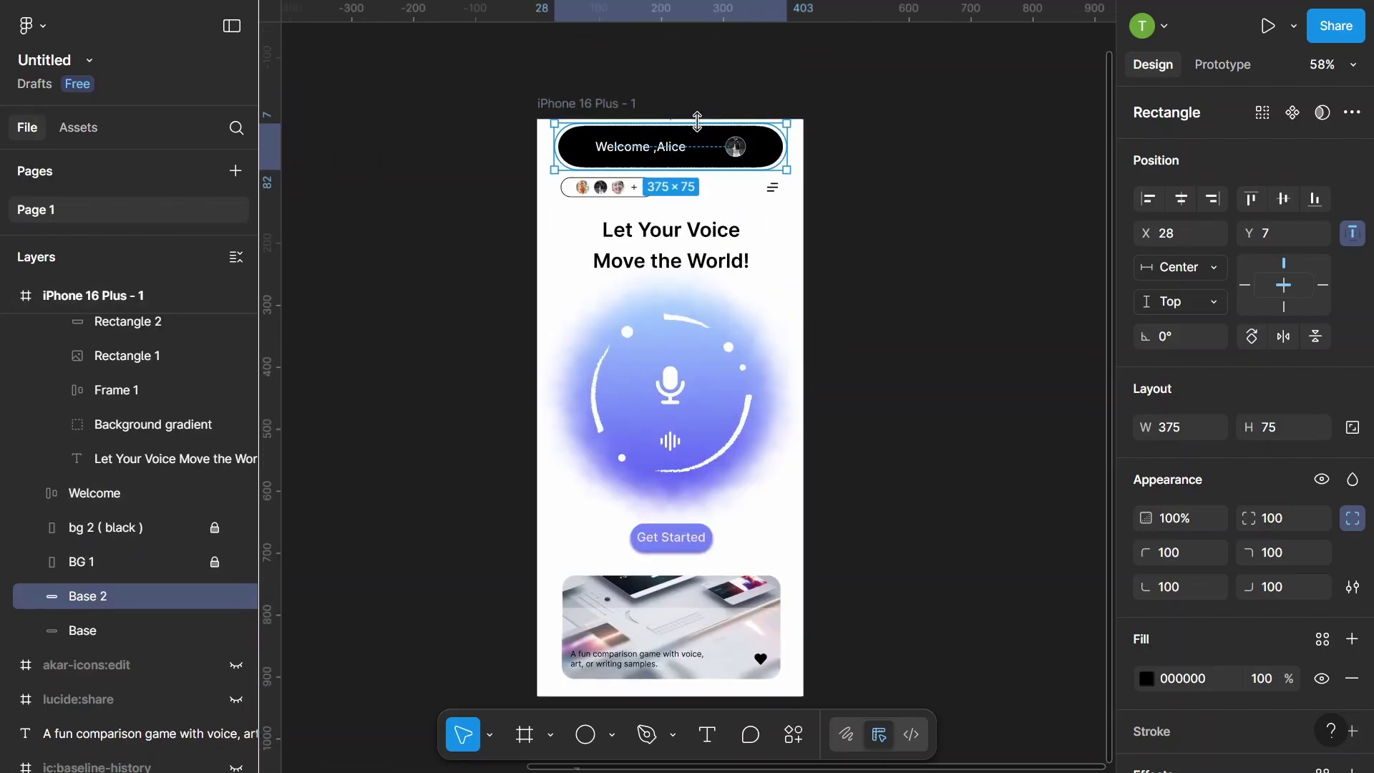
pyautogui.moveTo(791, 146); pyautogui.dragTo(710, 145)
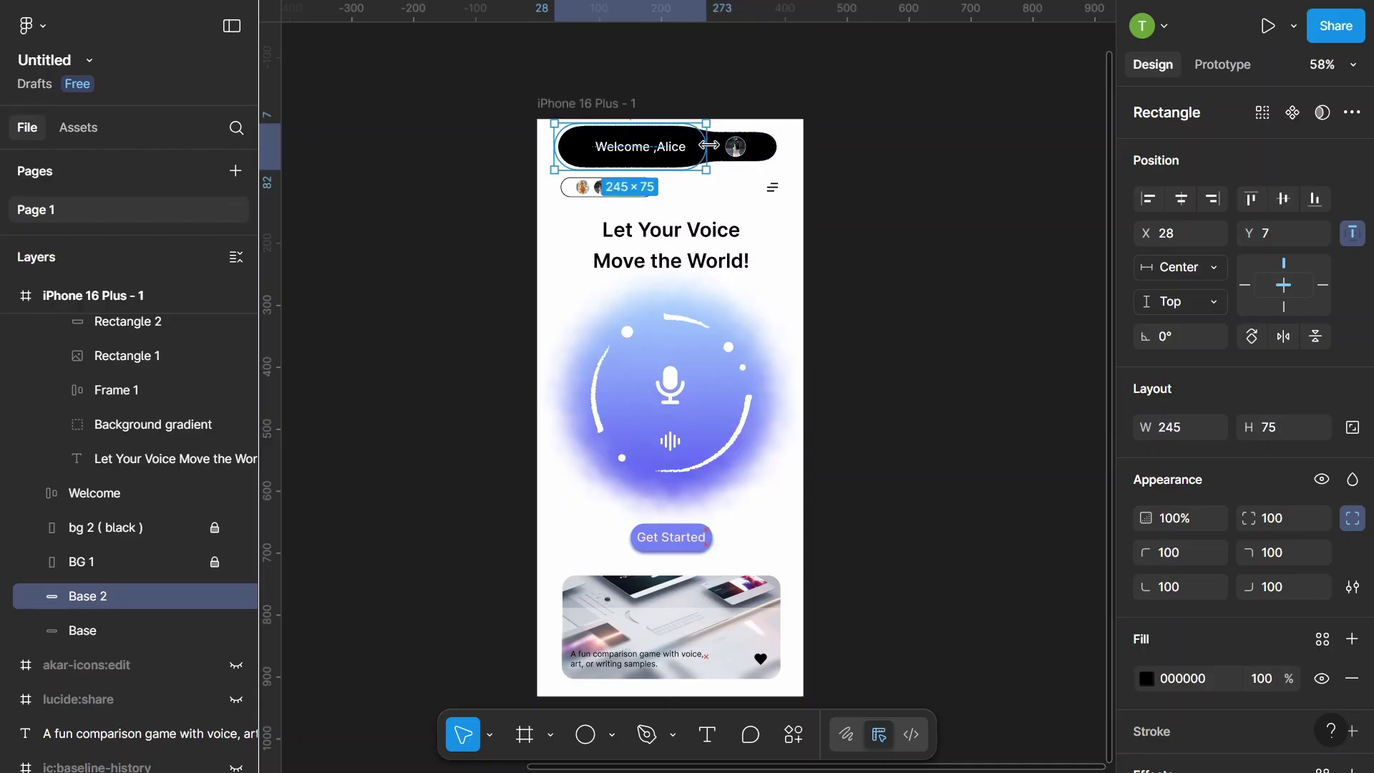
pyautogui.moveTo(557, 140)
pyautogui.mouseDown()
pyautogui.moveTo(649, 153)
pyautogui.moveTo(630, 151)
pyautogui.mouseUp()
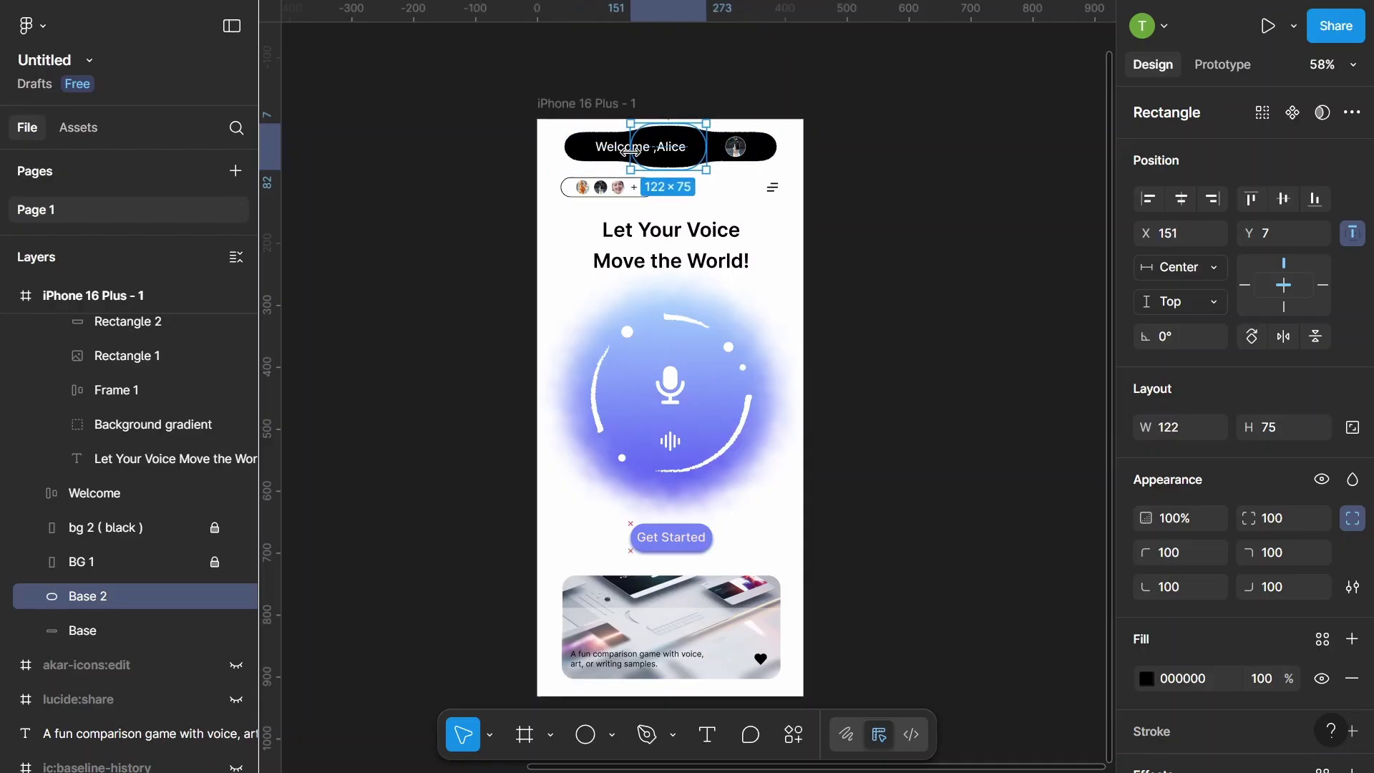
pyautogui.click(904, 169)
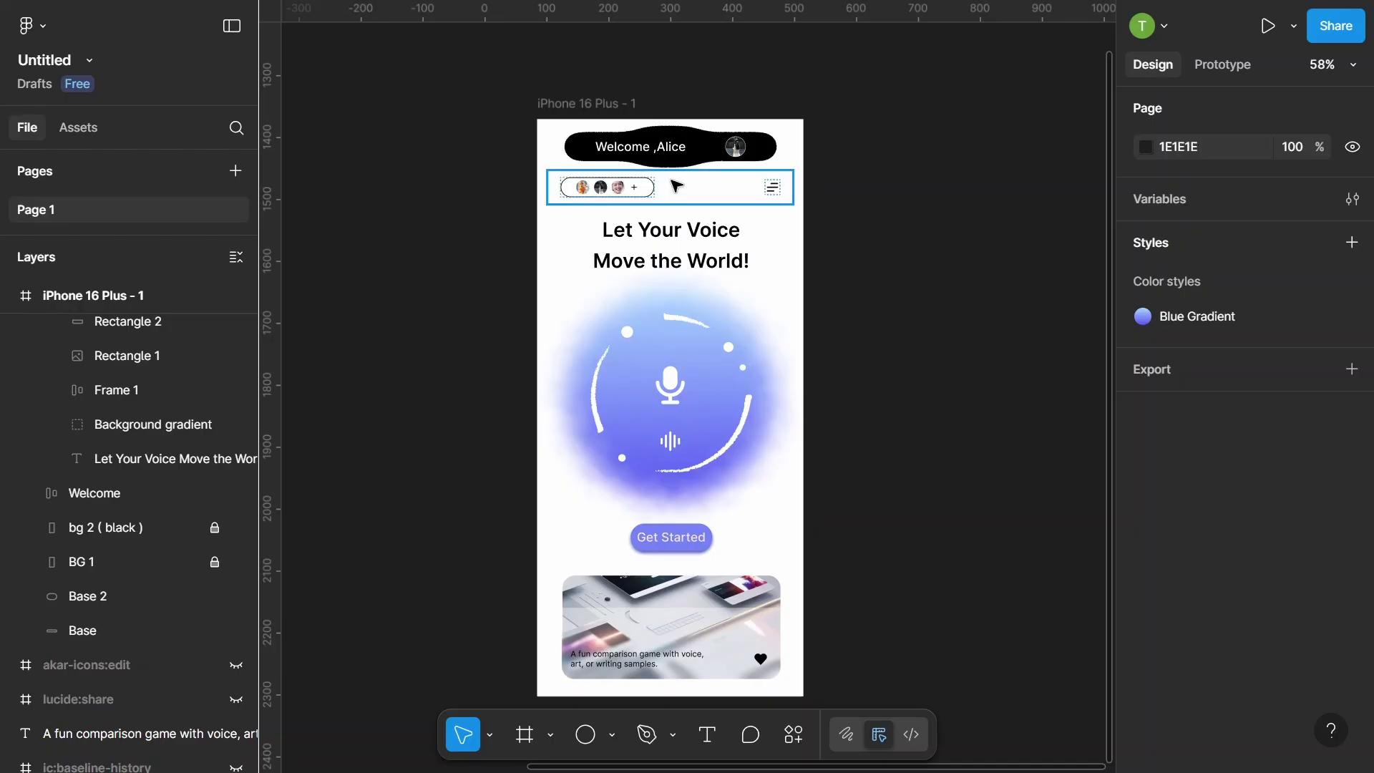
# - Move the Welcome bar, both Base pills and the main content about 21px lower
pyautogui.click(662, 156)
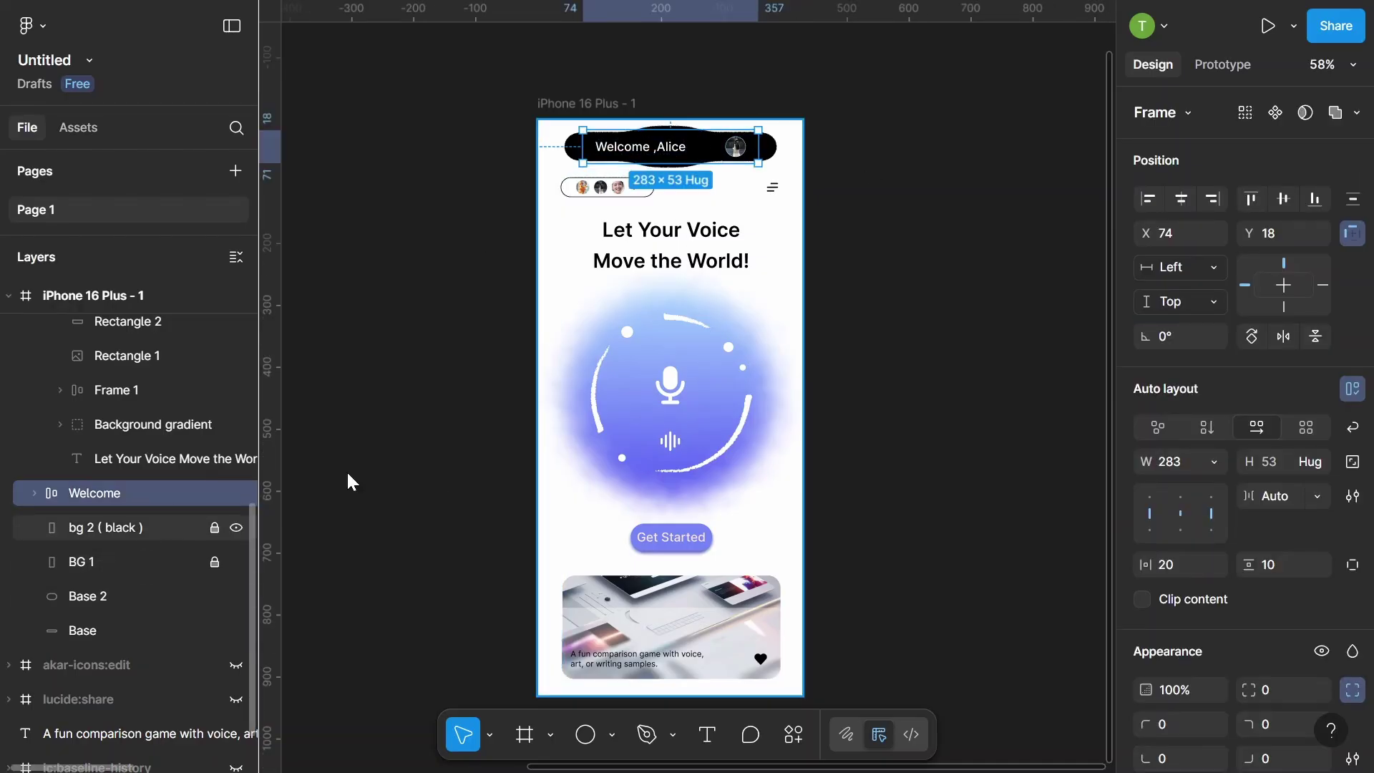
pyautogui.keyDown('shift'); pyautogui.click(151, 598); pyautogui.keyUp('shift')
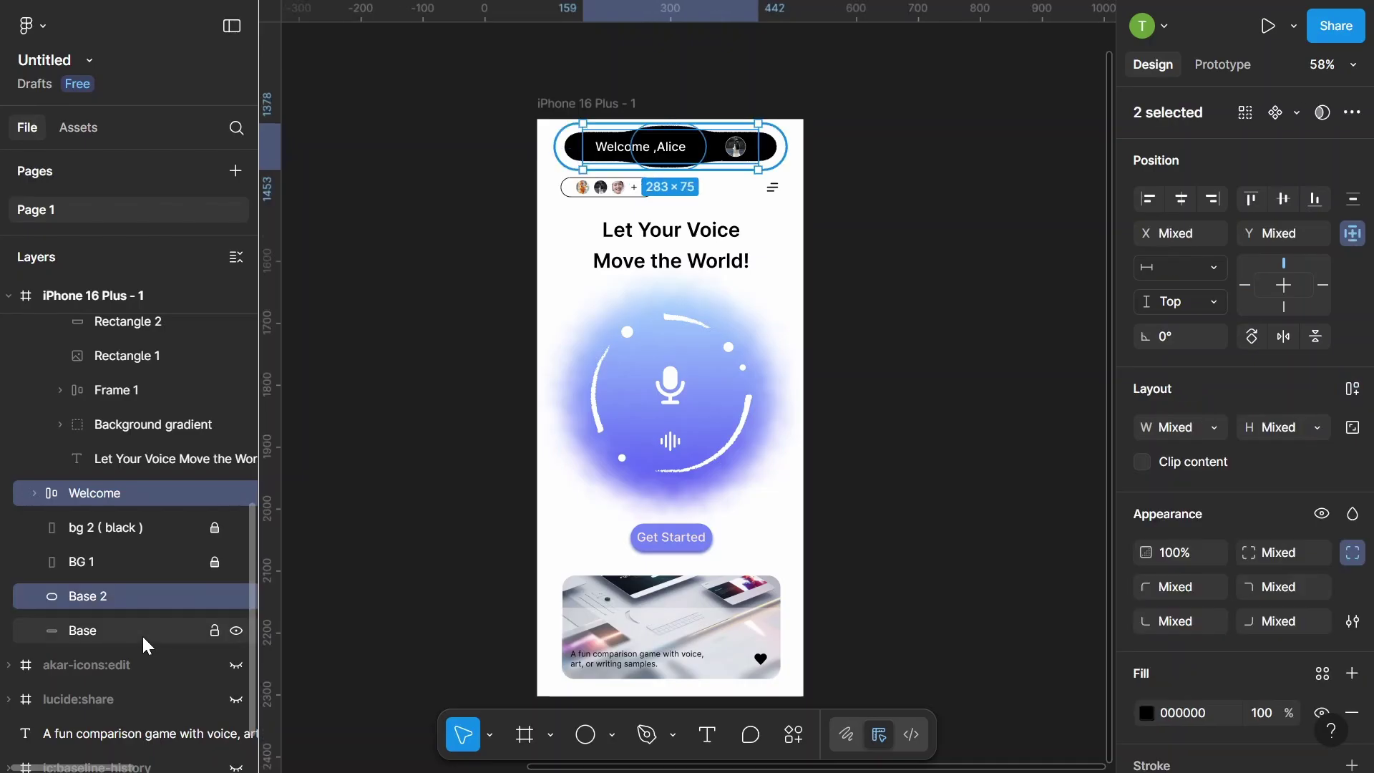
pyautogui.keyDown('shift'); pyautogui.click(145, 631); pyautogui.keyUp('shift')
pyautogui.scroll(-2, 648, 223)
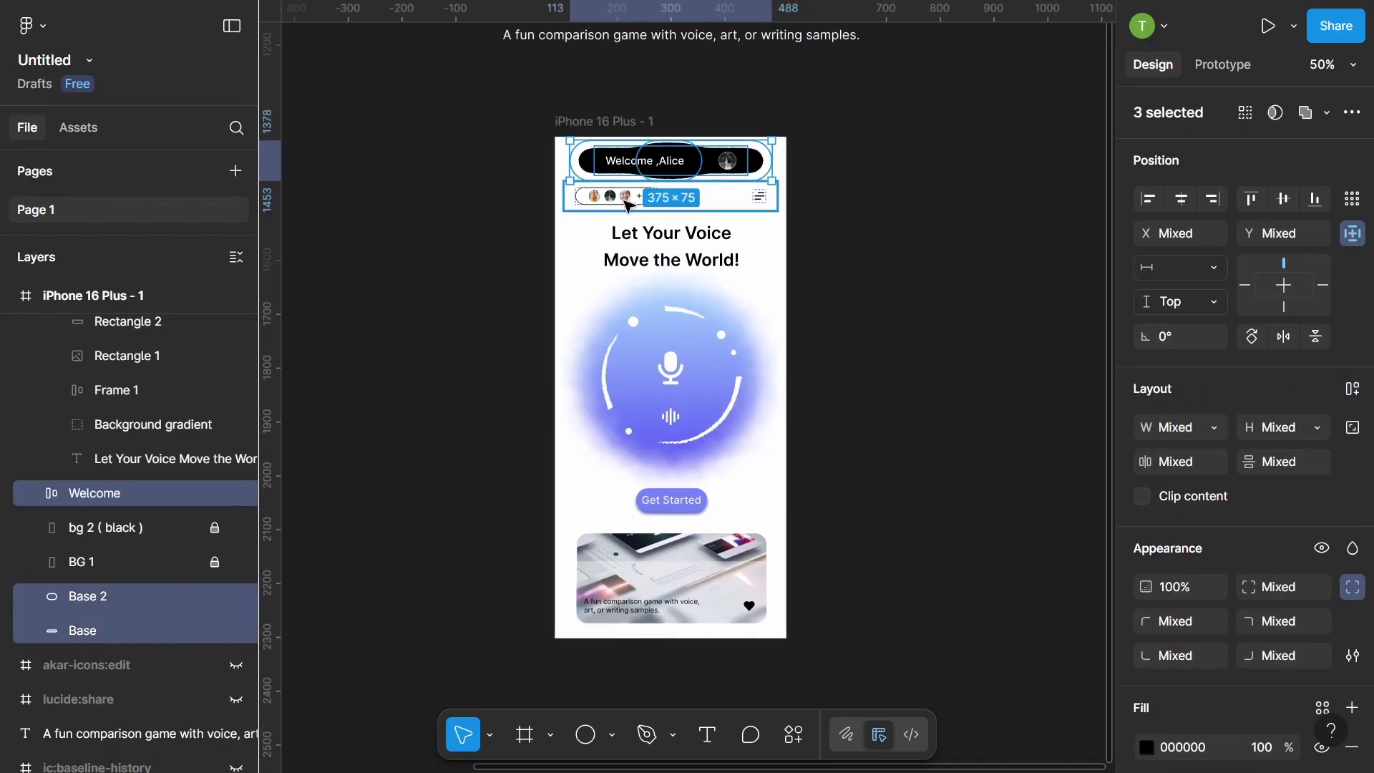
pyautogui.keyDown('ctrl'); pyautogui.click(627, 205); pyautogui.keyUp('ctrl')
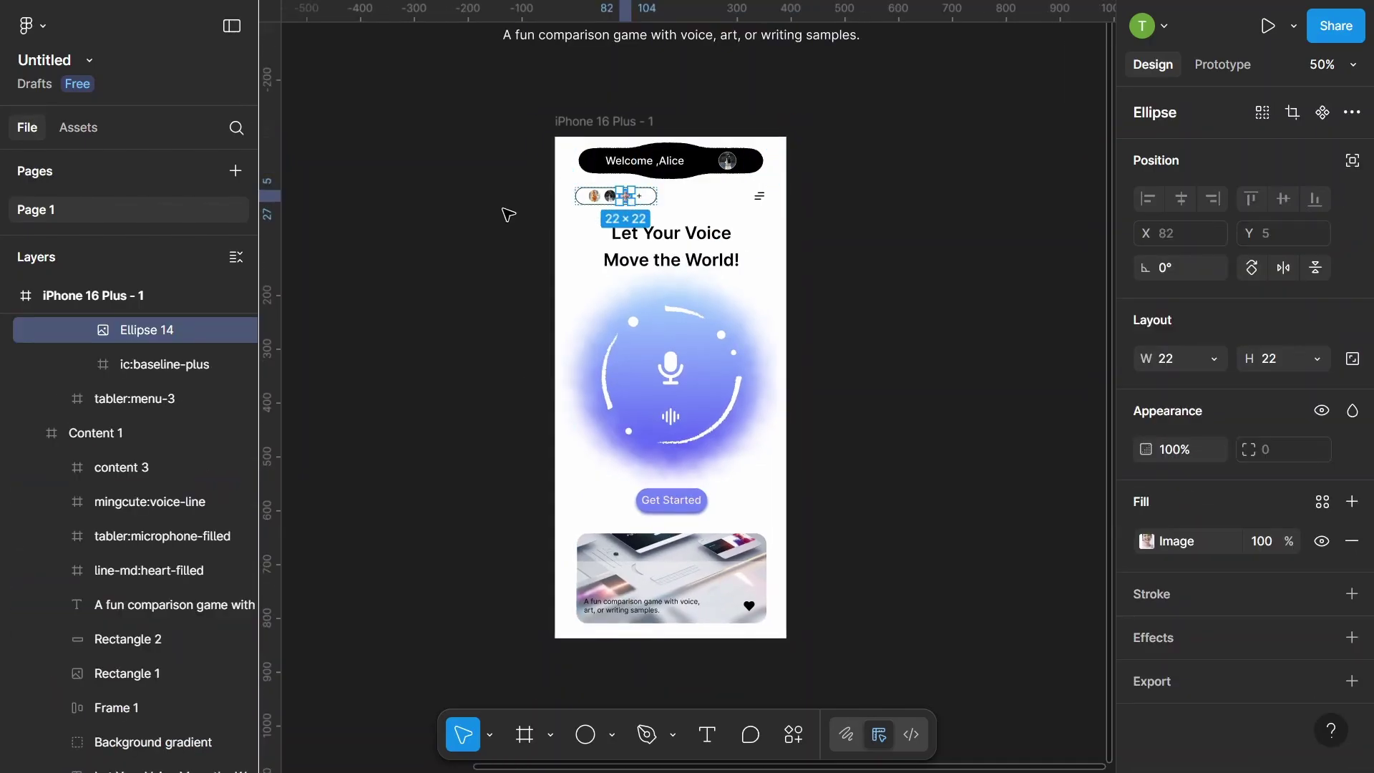
pyautogui.press('Escape')
pyautogui.click(626, 157)
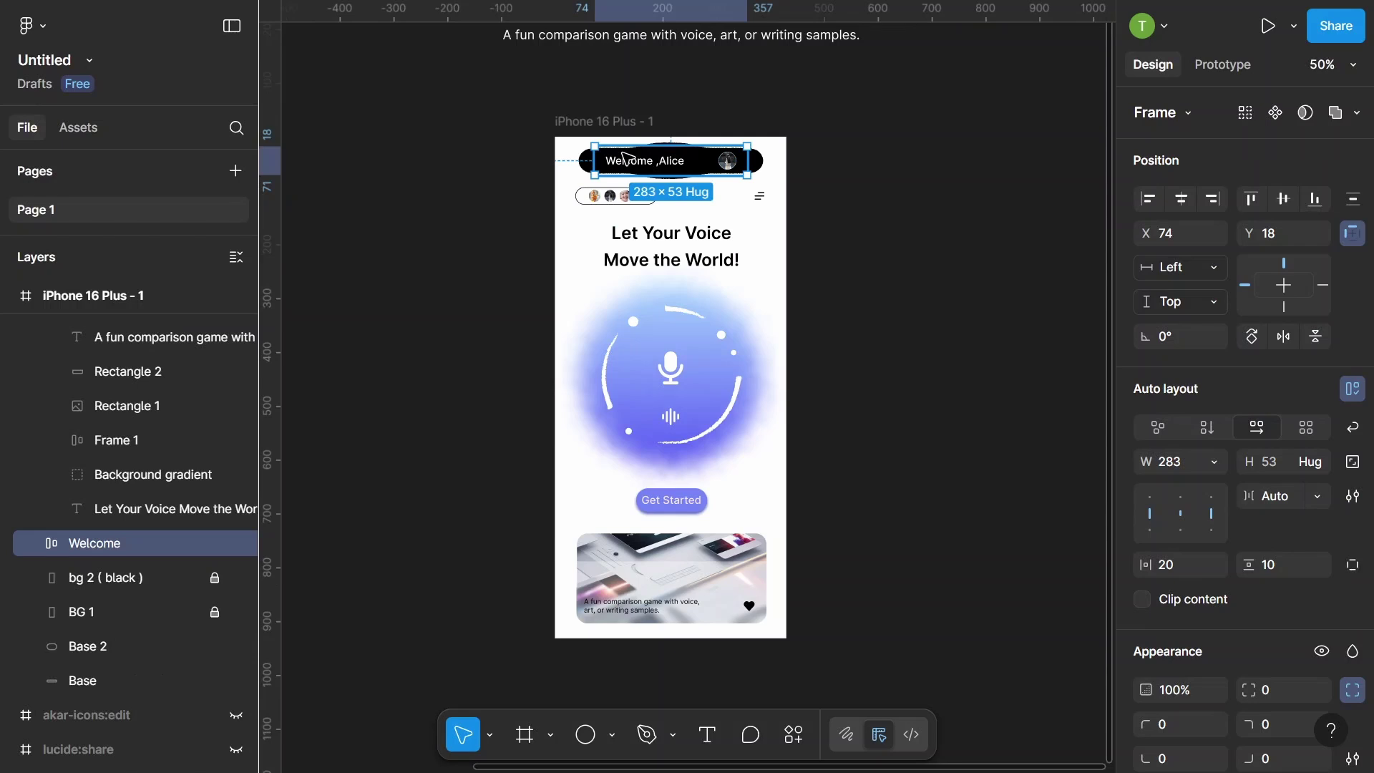
pyautogui.click(862, 616)
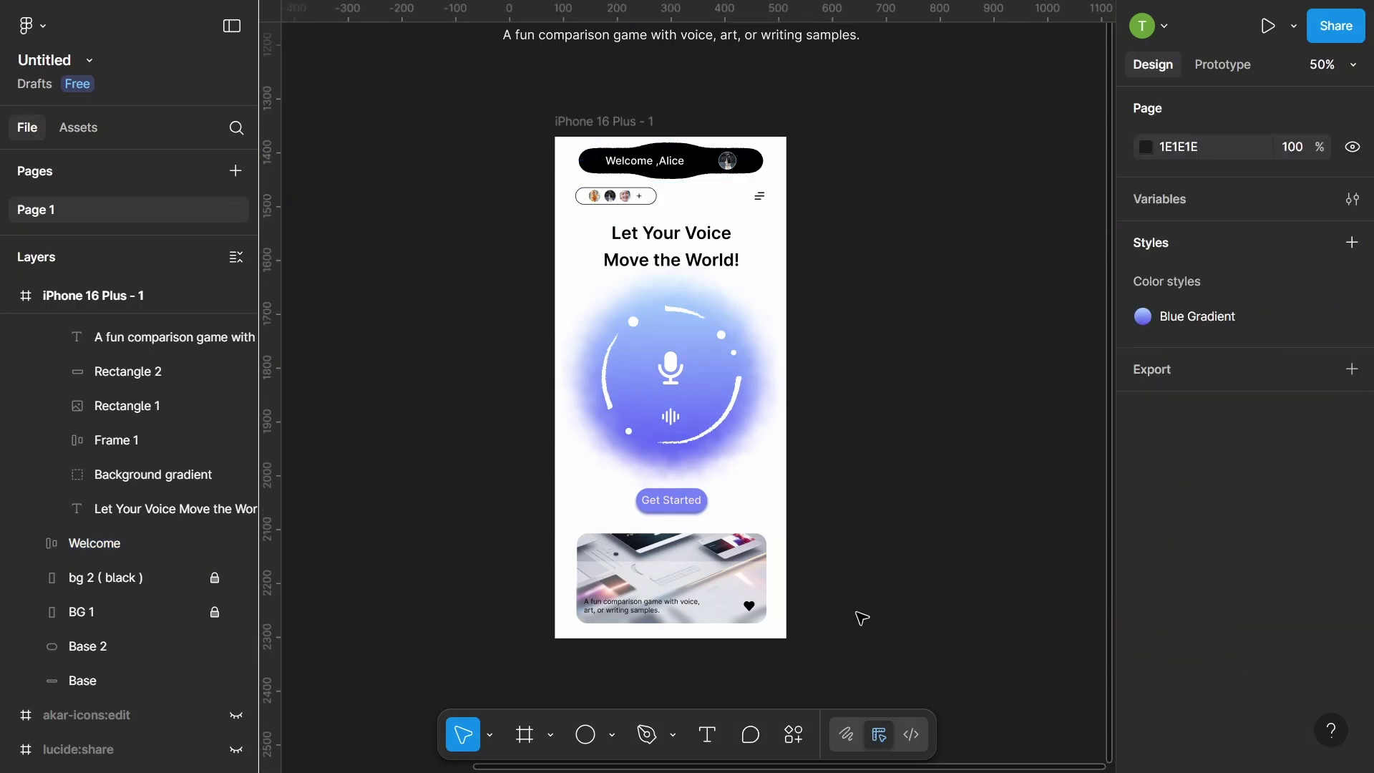
pyautogui.hotkey('ctrl', 'a')
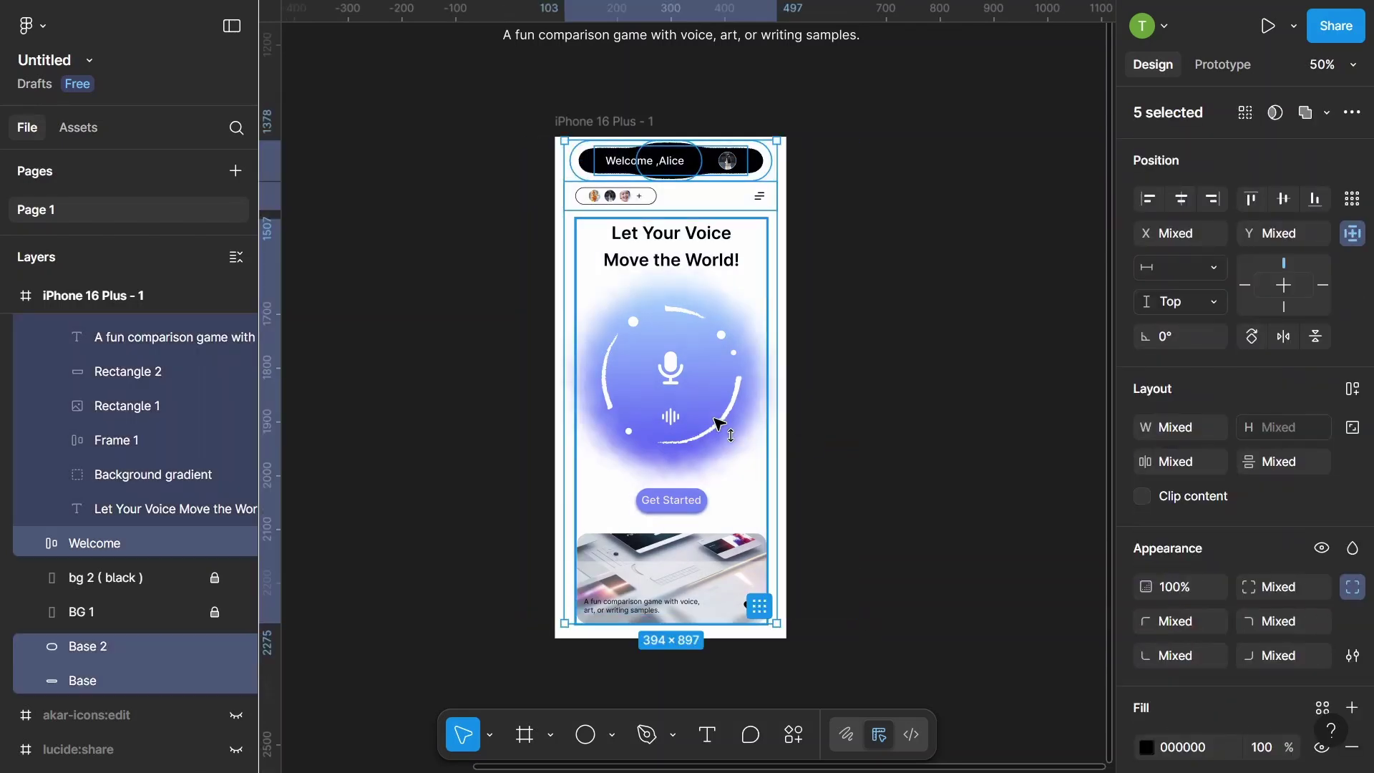
pyautogui.moveTo(714, 418); pyautogui.dragTo(715, 425)
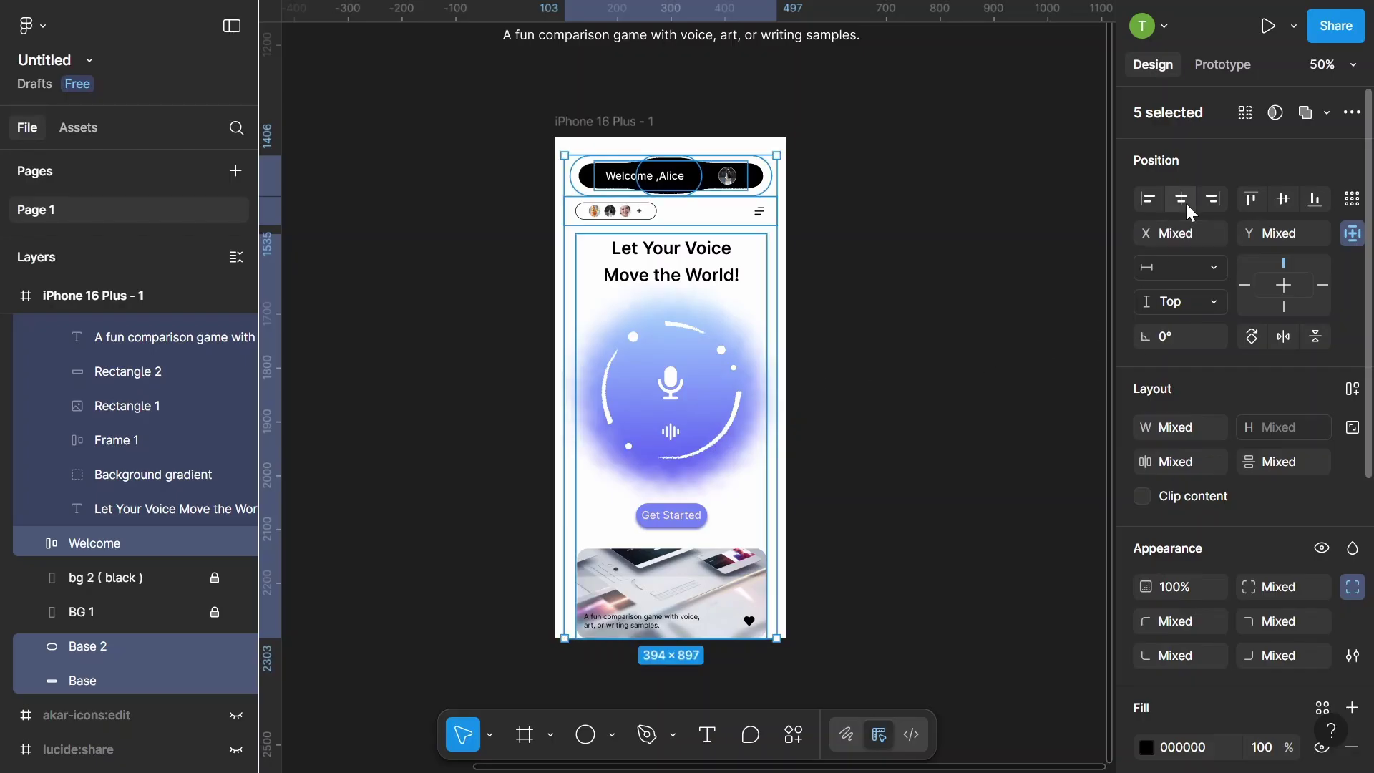
pyautogui.click(528, 239)
pyautogui.scroll(-1, 544, 270)
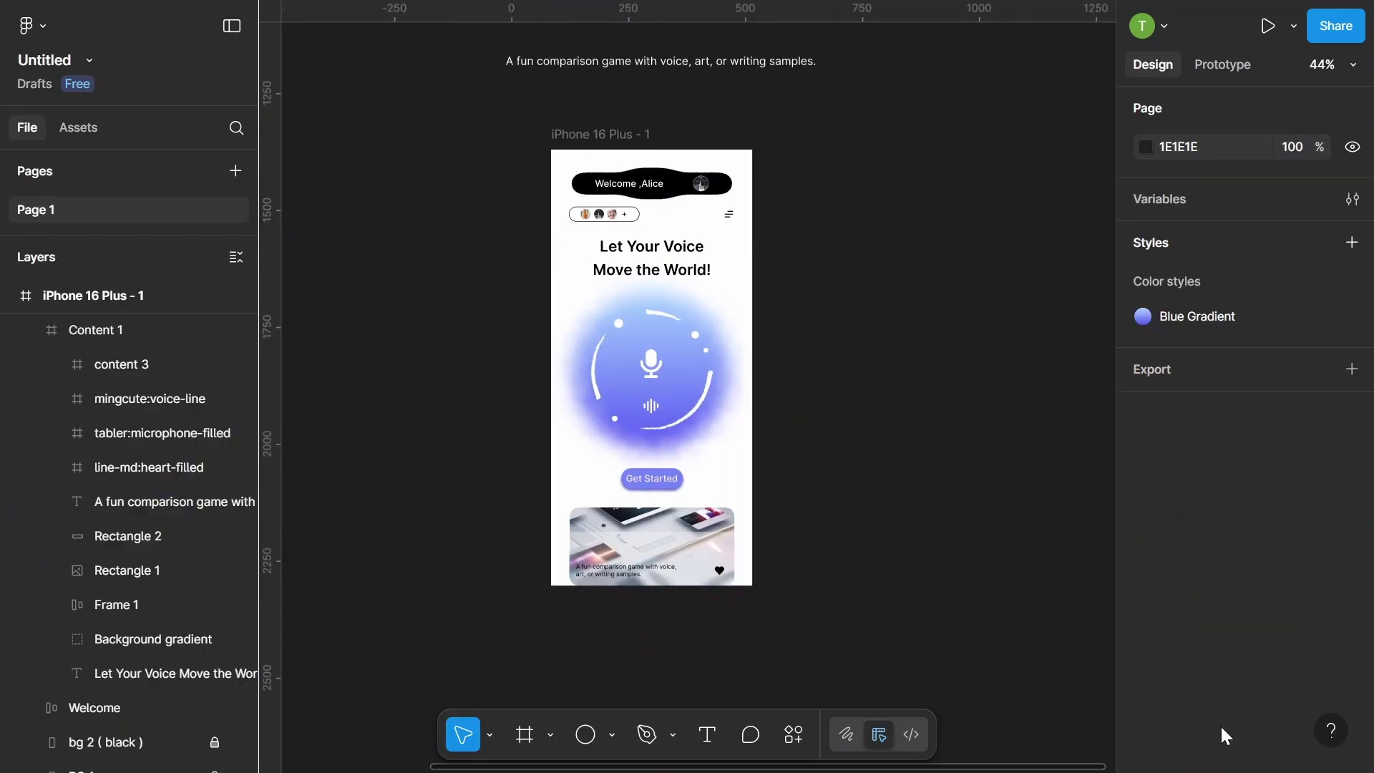
# - Duplicate iPhone 16 Plus - 1 as iPhone 16 Plus - 2 and push its Content 1 off-screen downward
pyautogui.scroll(-3, 780, 251)
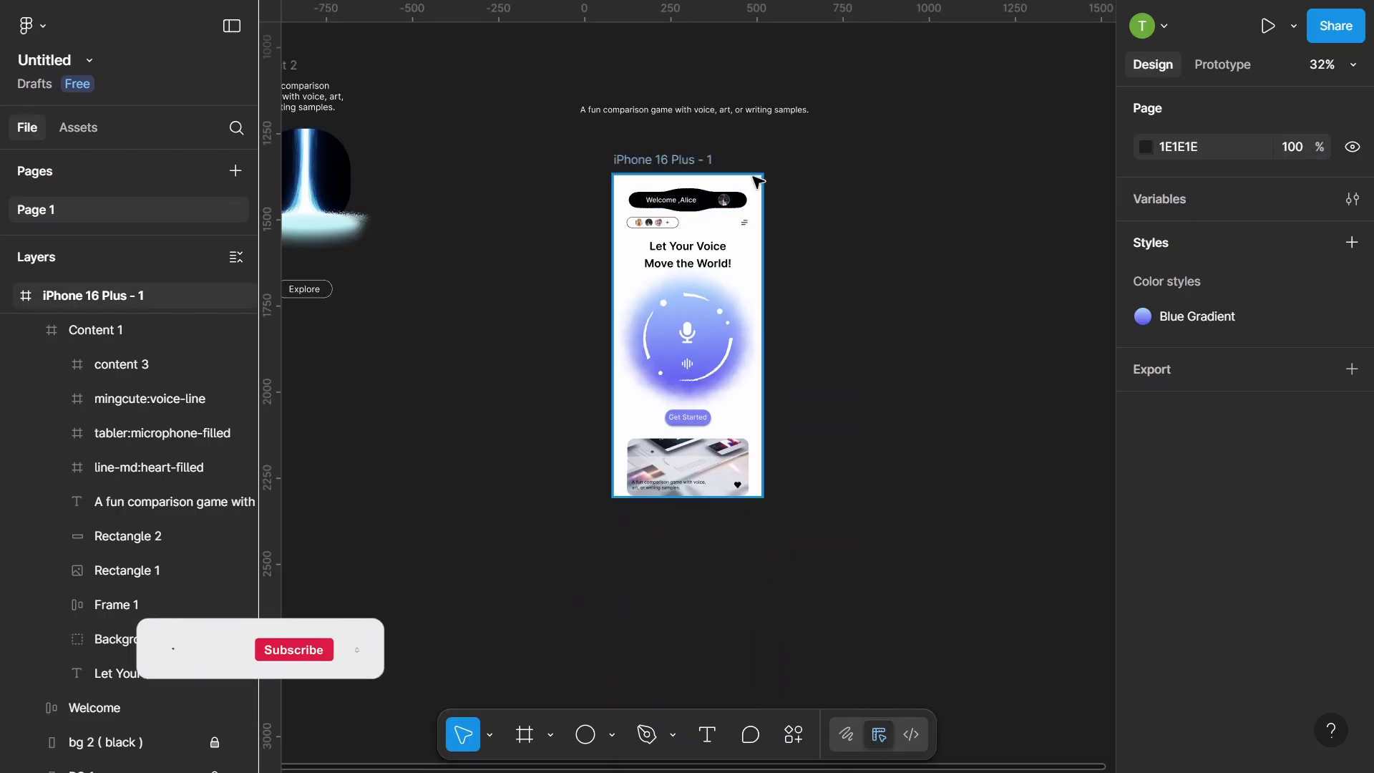
pyautogui.click(703, 165)
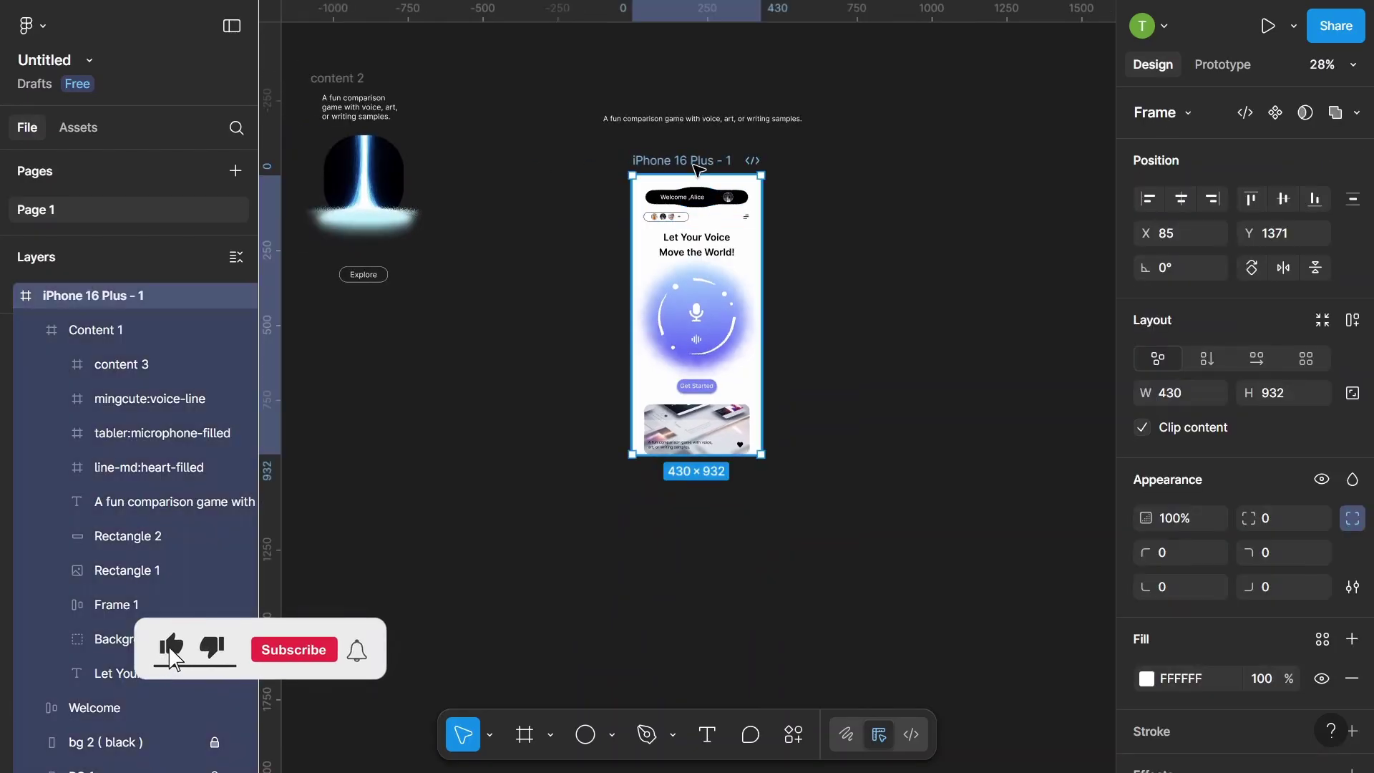
pyautogui.hotkey('ctrl', 'd')
pyautogui.scroll(3, 839, 204)
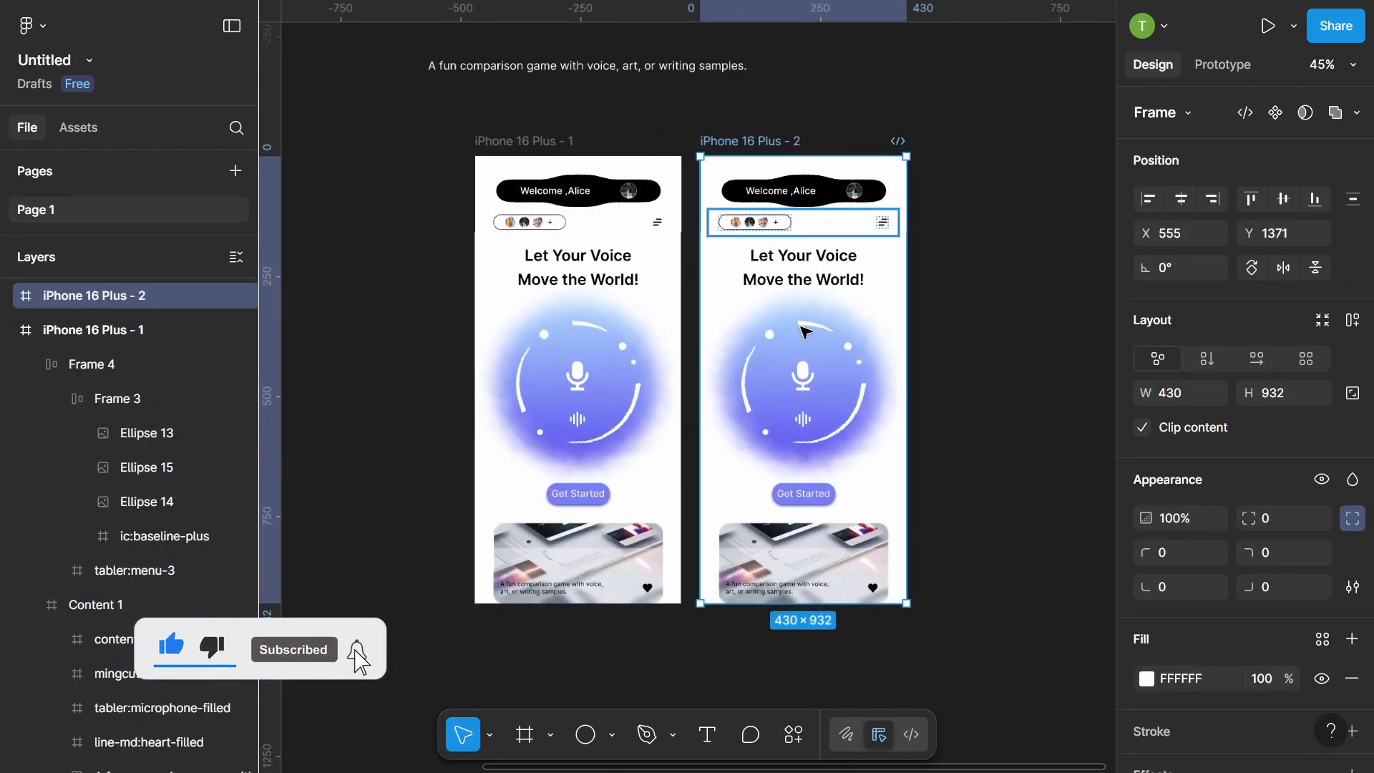
pyautogui.click(805, 331)
pyautogui.hotkey('shift', 'Down')
pyautogui.hotkey('shift', 'Down')
pyautogui.hotkey('shift', 'Down')
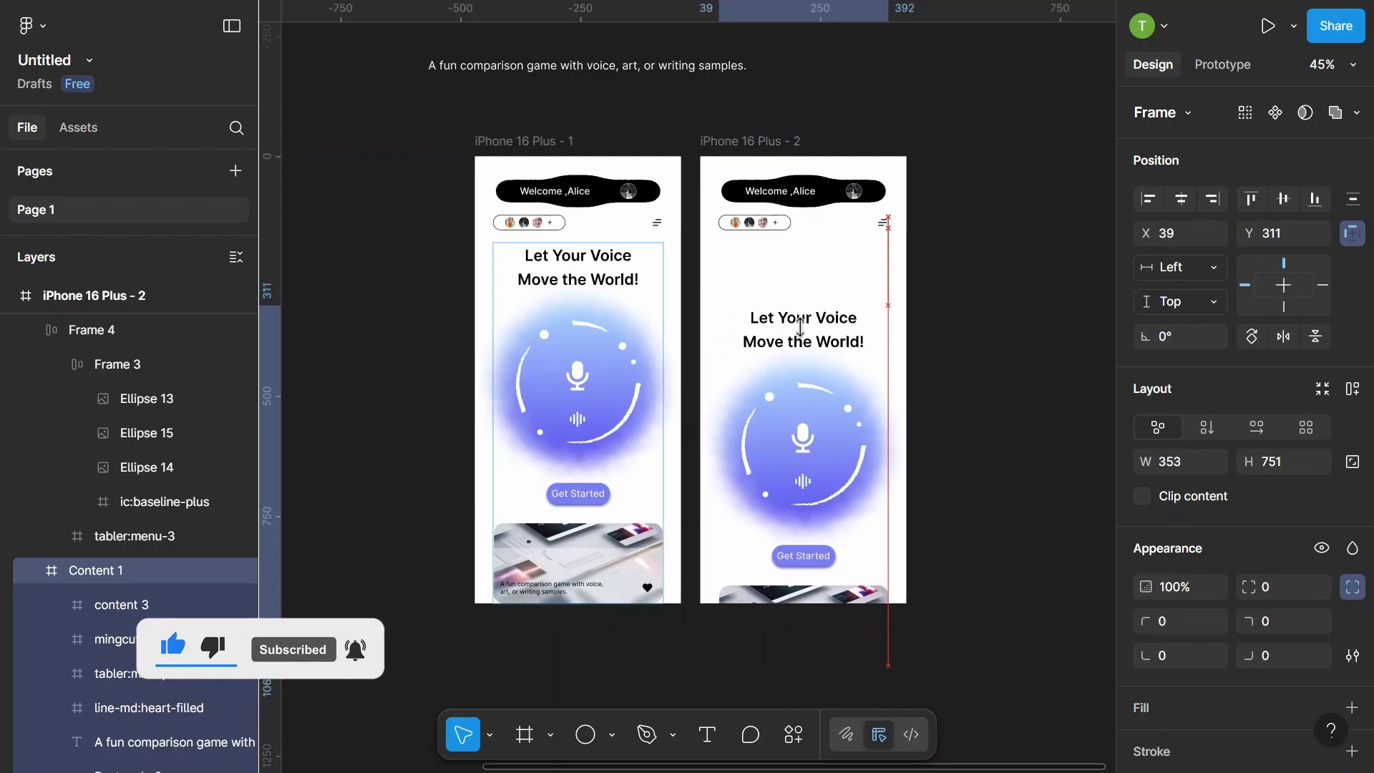
pyautogui.hotkey('shift', 'Down')
pyautogui.hotkey('shift', 'Down')
pyautogui.hotkey('shift', 'Down')
pyautogui.hotkey('shift', 'Down')
pyautogui.hotkey('shift', 'Down')
pyautogui.hotkey('shift', 'Down')
pyautogui.hotkey('shift', 'Down')
pyautogui.hotkey('shift', 'Down')
pyautogui.hotkey('shift', 'Down')
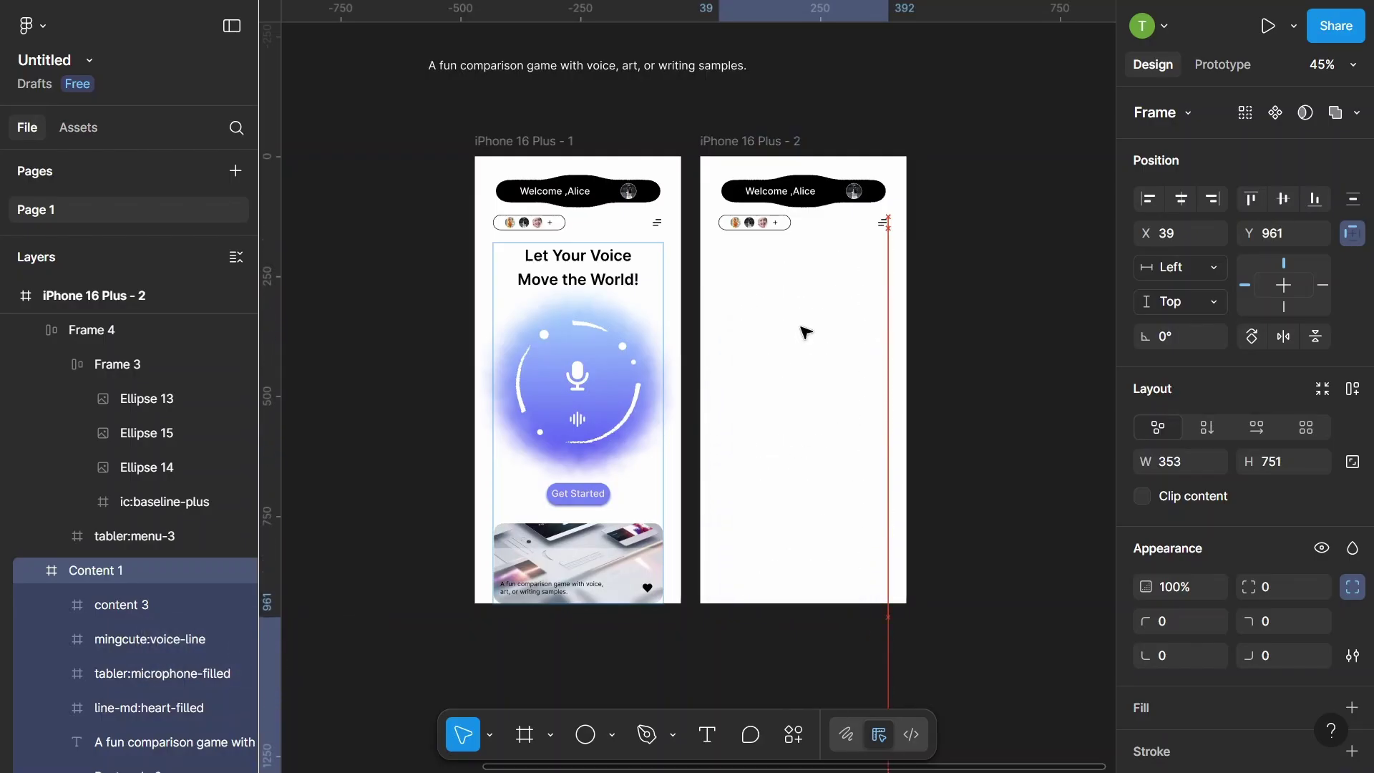
pyautogui.hotkey('shift', 'Down')
pyautogui.hotkey('shift', 'Down')
pyautogui.hotkey('shift', 'Down')
# - Remove auto layout from the avatar row and move the menu icon and avatar group off-screen
pyautogui.click(773, 236)
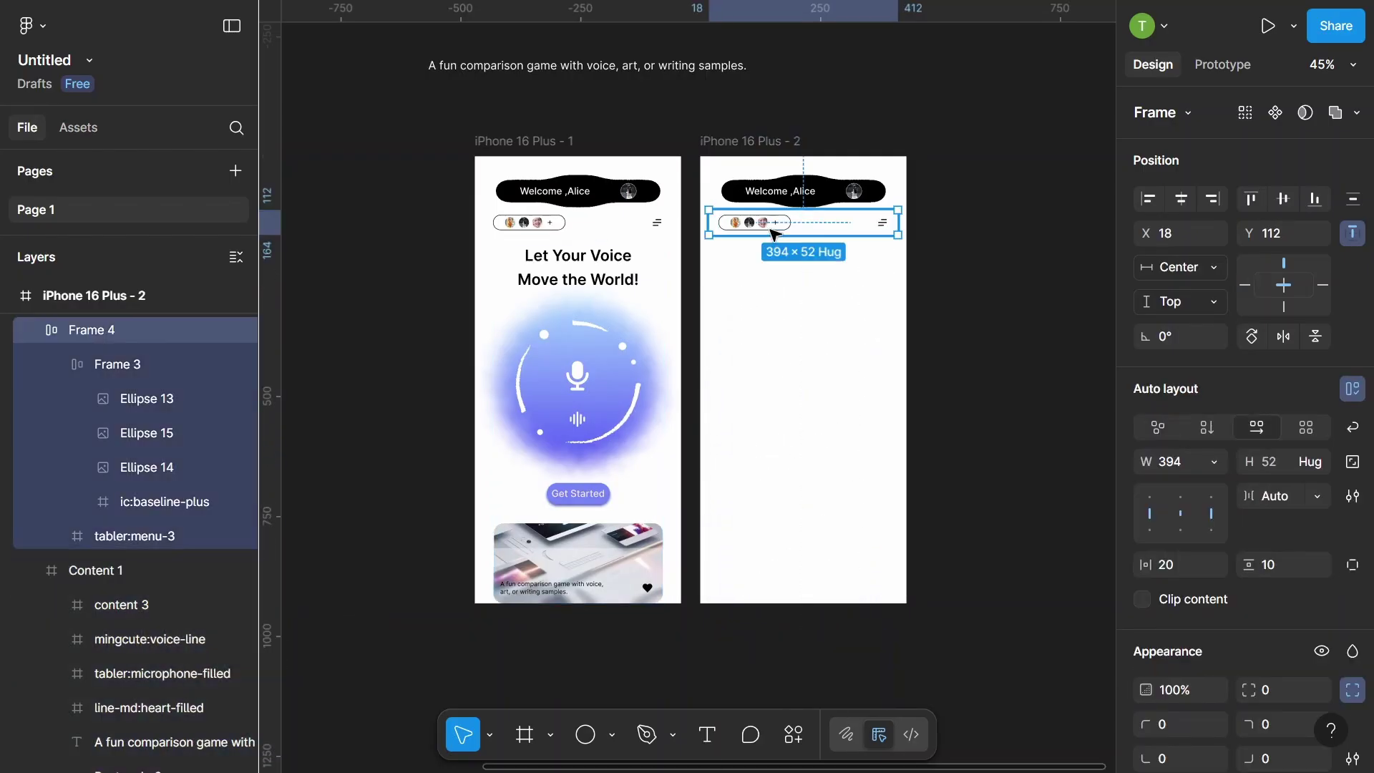
pyautogui.hotkey('shift', 'alt', 'a')
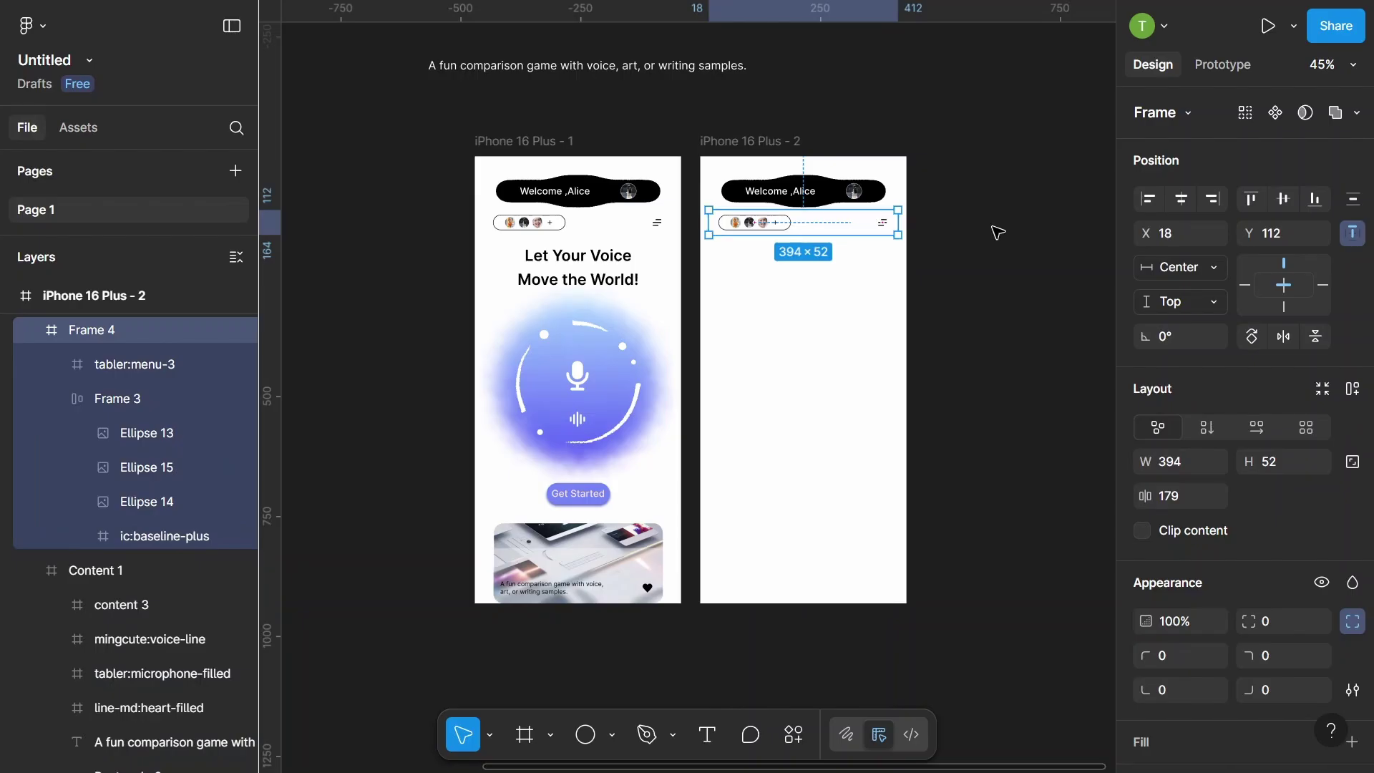
pyautogui.click(998, 232)
pyautogui.doubleClick(882, 224)
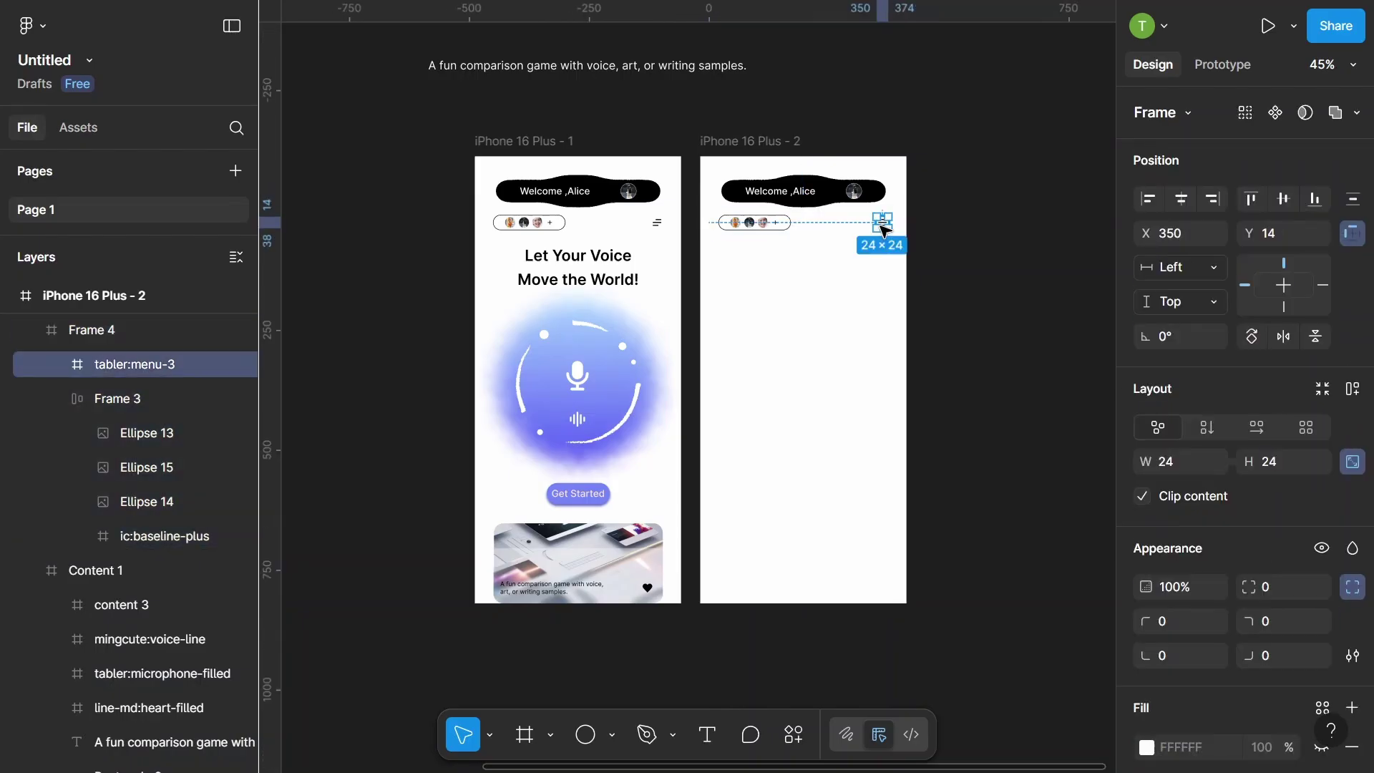
pyautogui.hotkey('shift', 'Right')
pyautogui.hotkey('shift', 'Right')
pyautogui.hotkey('shift', 'Right')
pyautogui.hotkey('shift', 'Right')
pyautogui.hotkey('shift', 'Right')
pyautogui.hotkey('shift', 'Right')
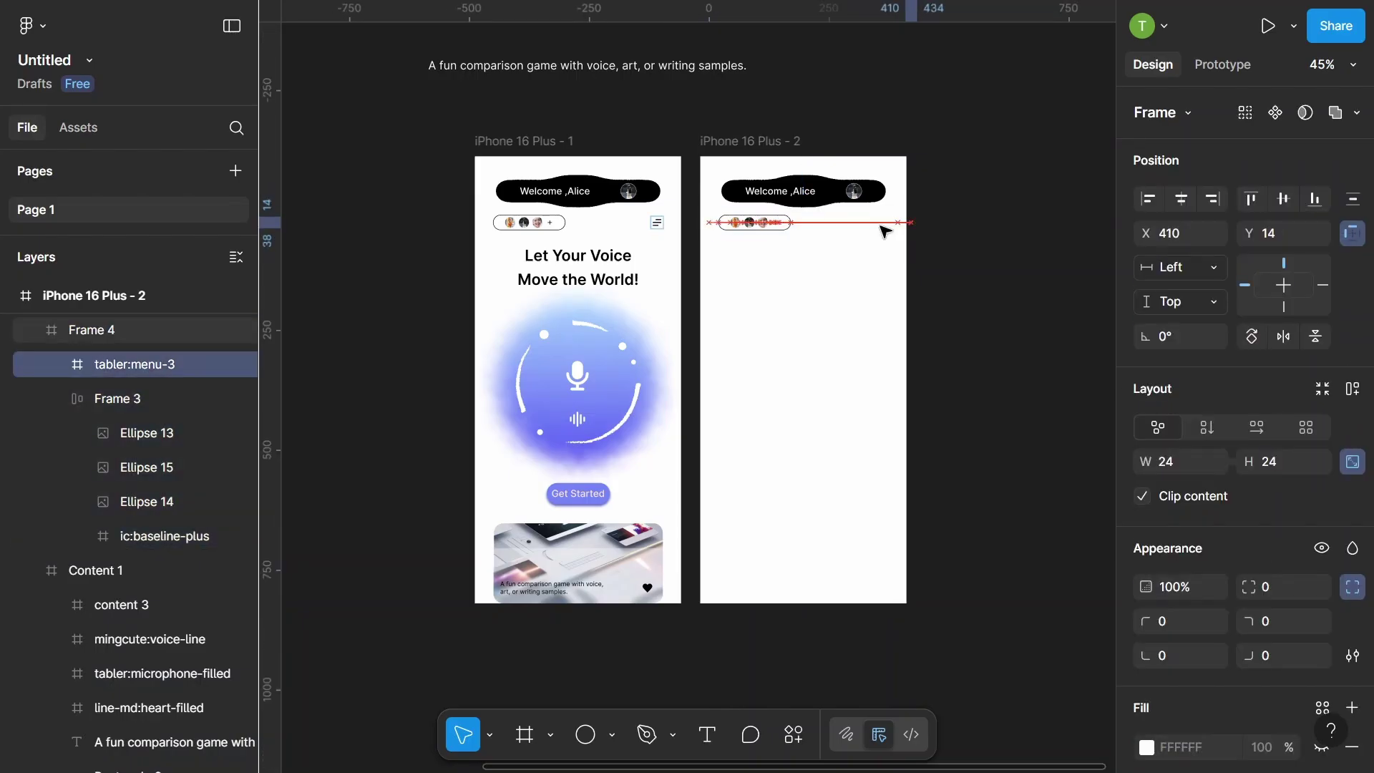
pyautogui.click(751, 222)
pyautogui.scroll(3, 771, 218)
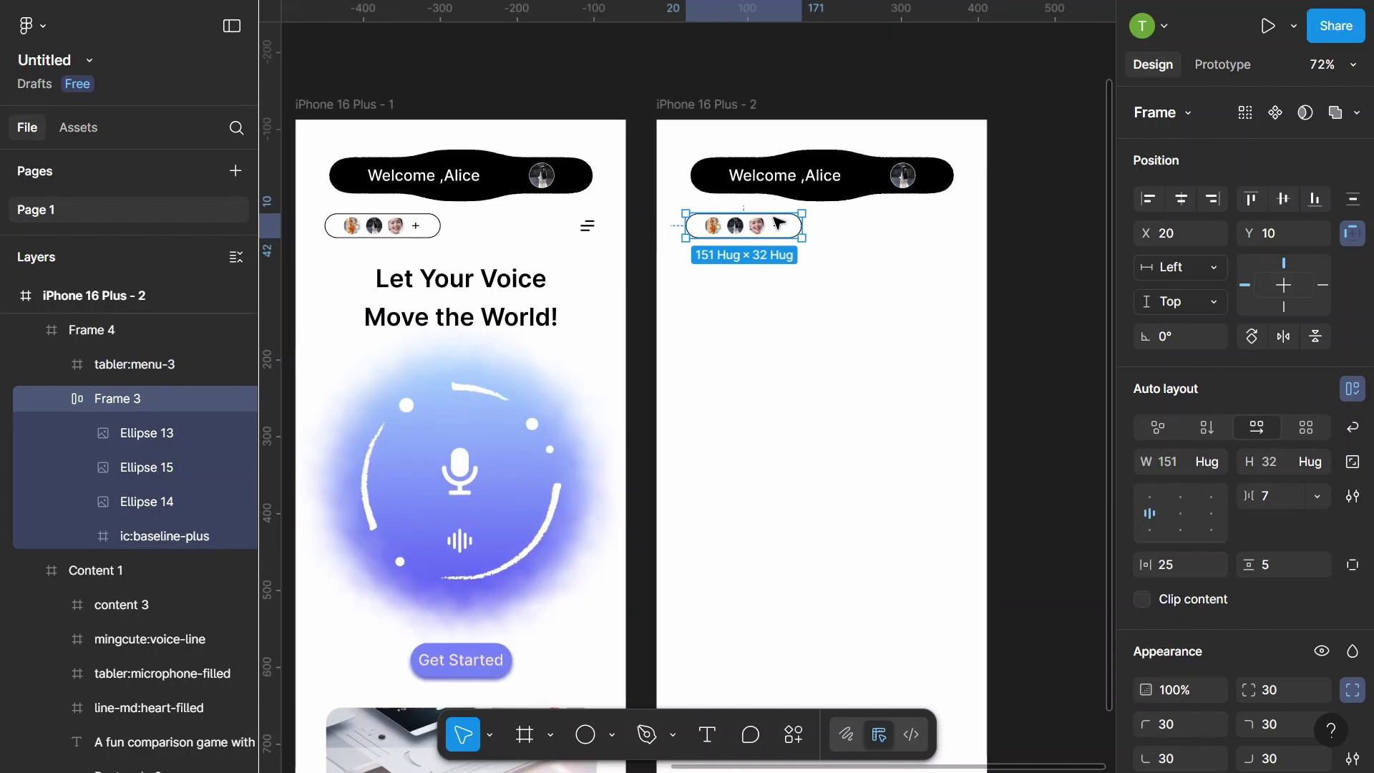
pyautogui.hotkey('shift', 'Left')
pyautogui.hotkey('shift', 'Left')
pyautogui.hotkey('shift', 'Left')
pyautogui.hotkey('shift', 'Left')
pyautogui.hotkey('shift', 'Left')
pyautogui.hotkey('shift', 'Left')
pyautogui.scroll(-3, 787, 233)
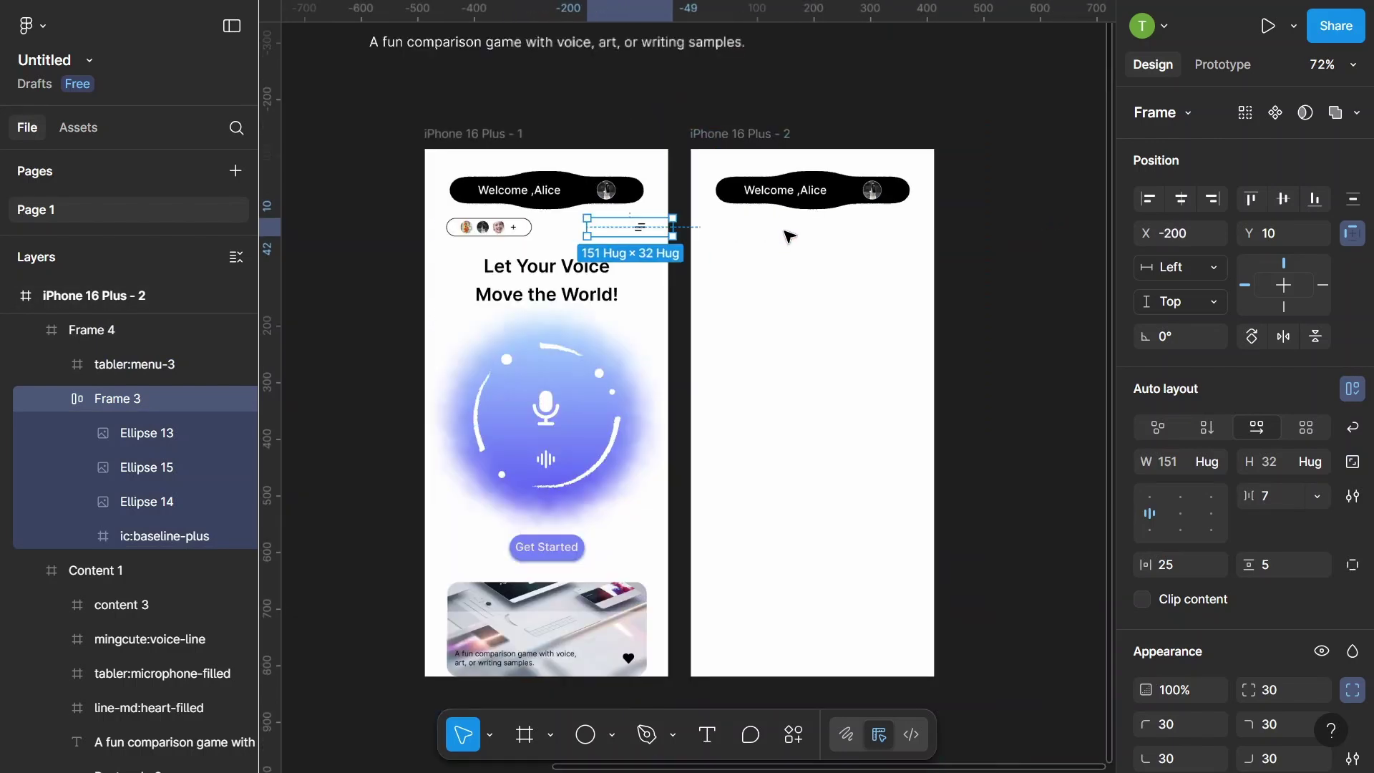
pyautogui.scroll(-4, 789, 234)
pyautogui.click(830, 141)
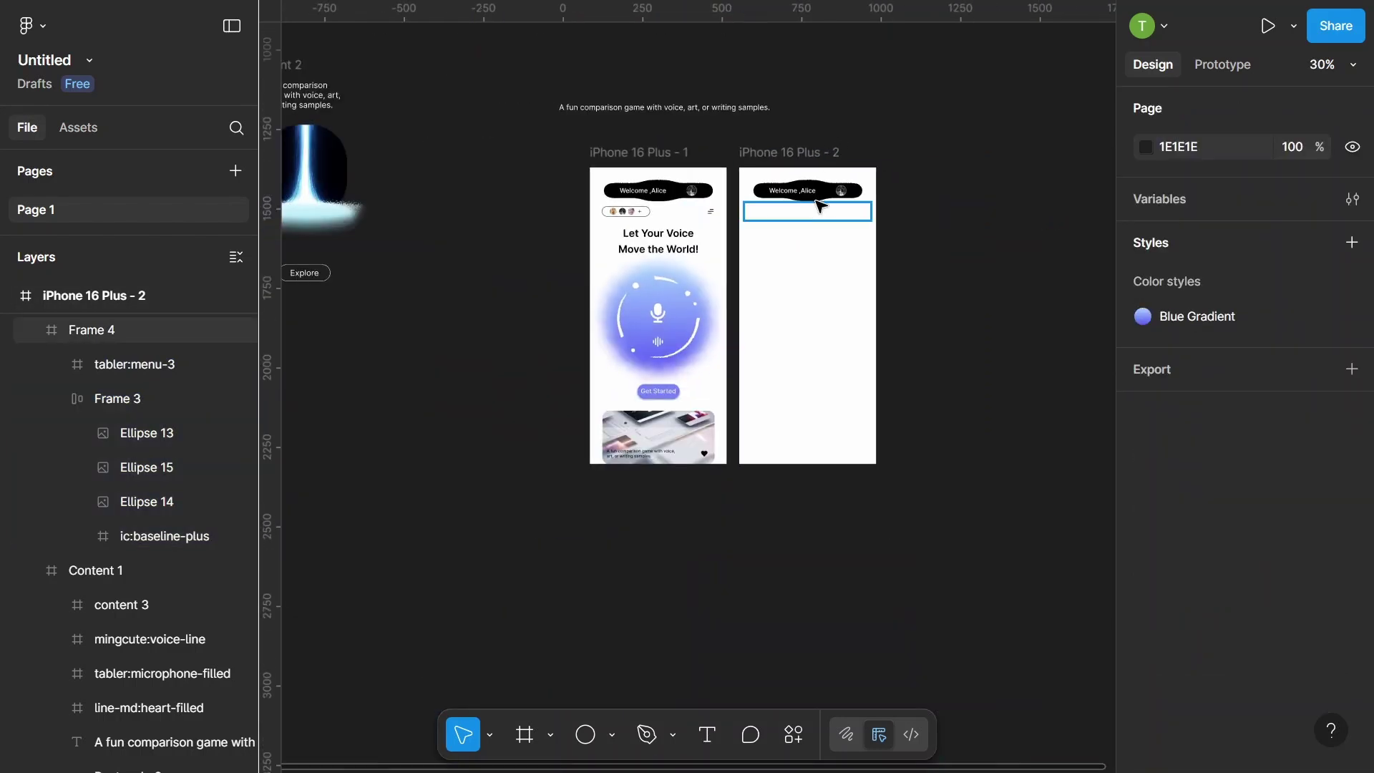
# - Centre Base 2 in the frame and stretch it taller to about 611
pyautogui.click(122, 541)
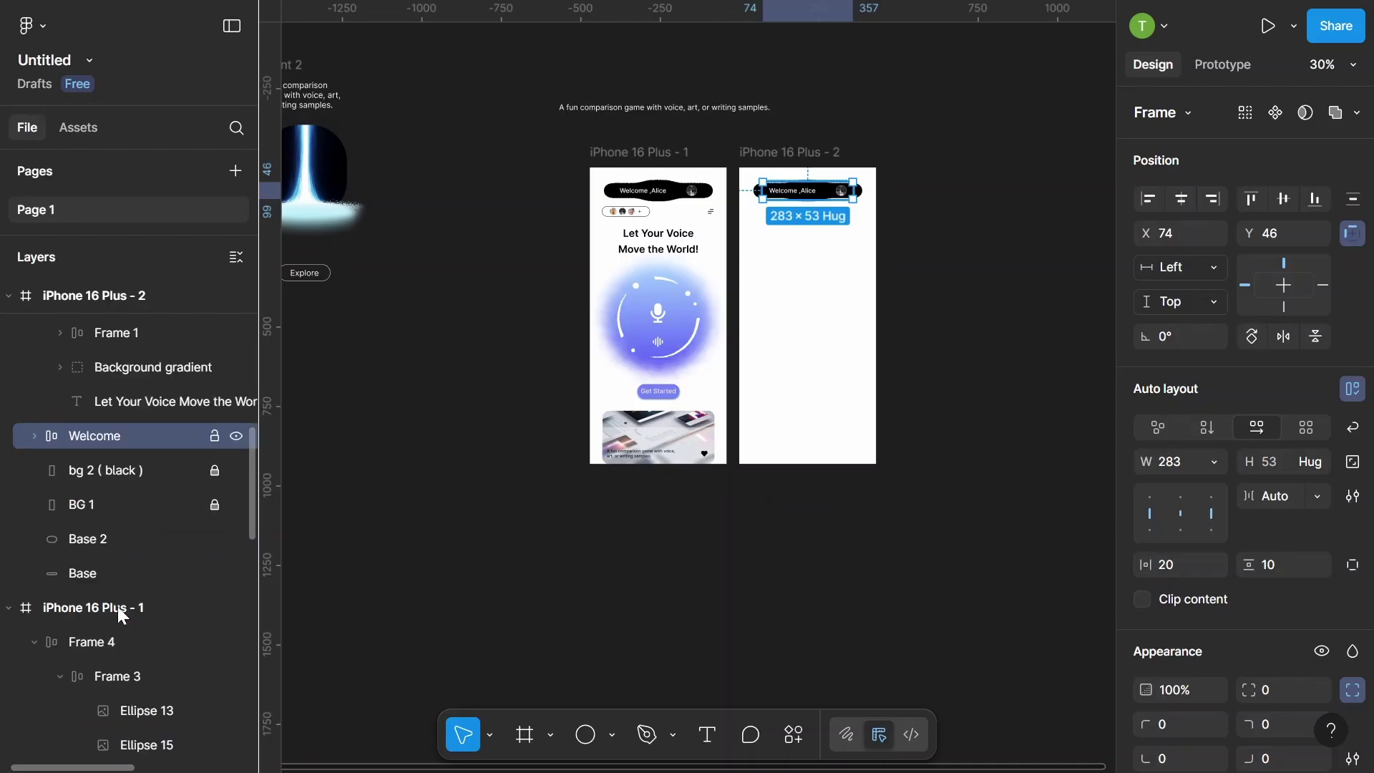
pyautogui.click(130, 544)
pyautogui.scroll(2, 806, 189)
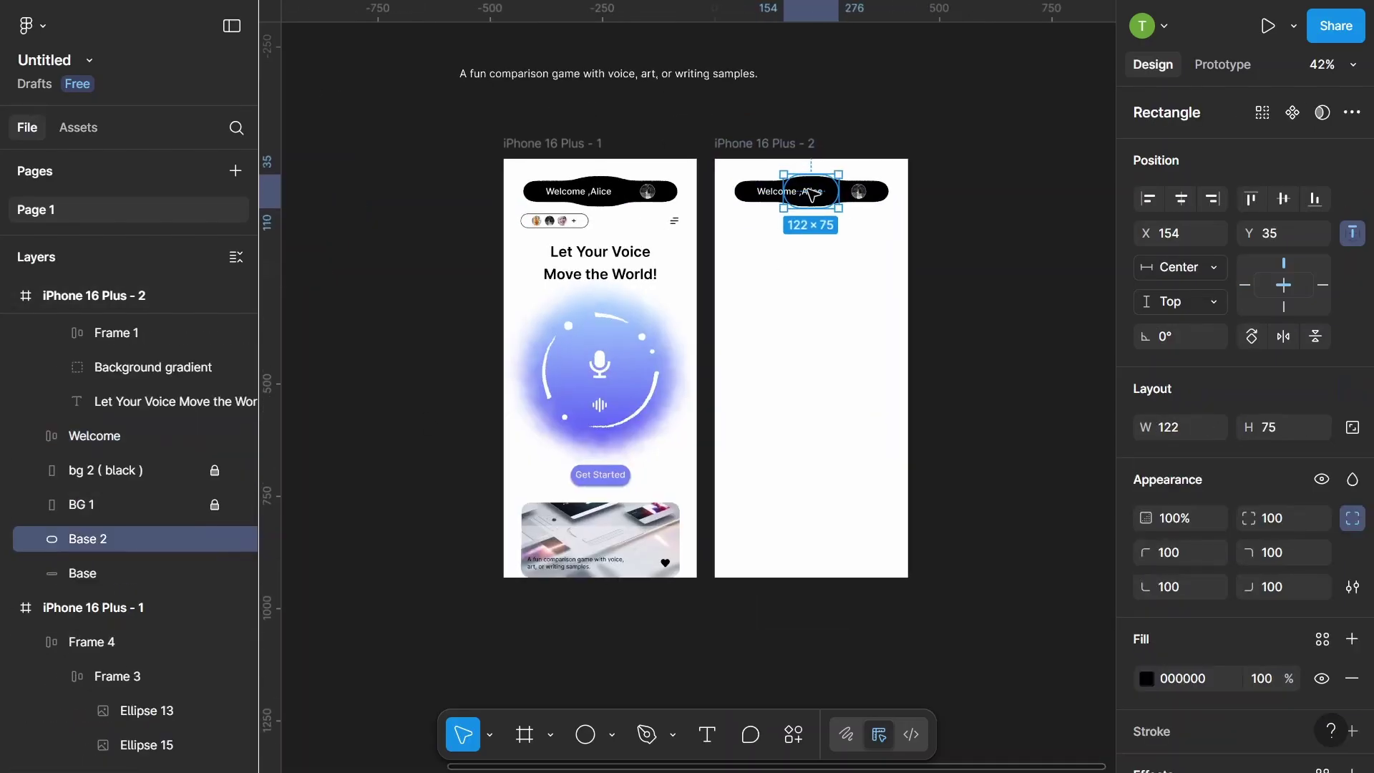
pyautogui.click(1283, 198)
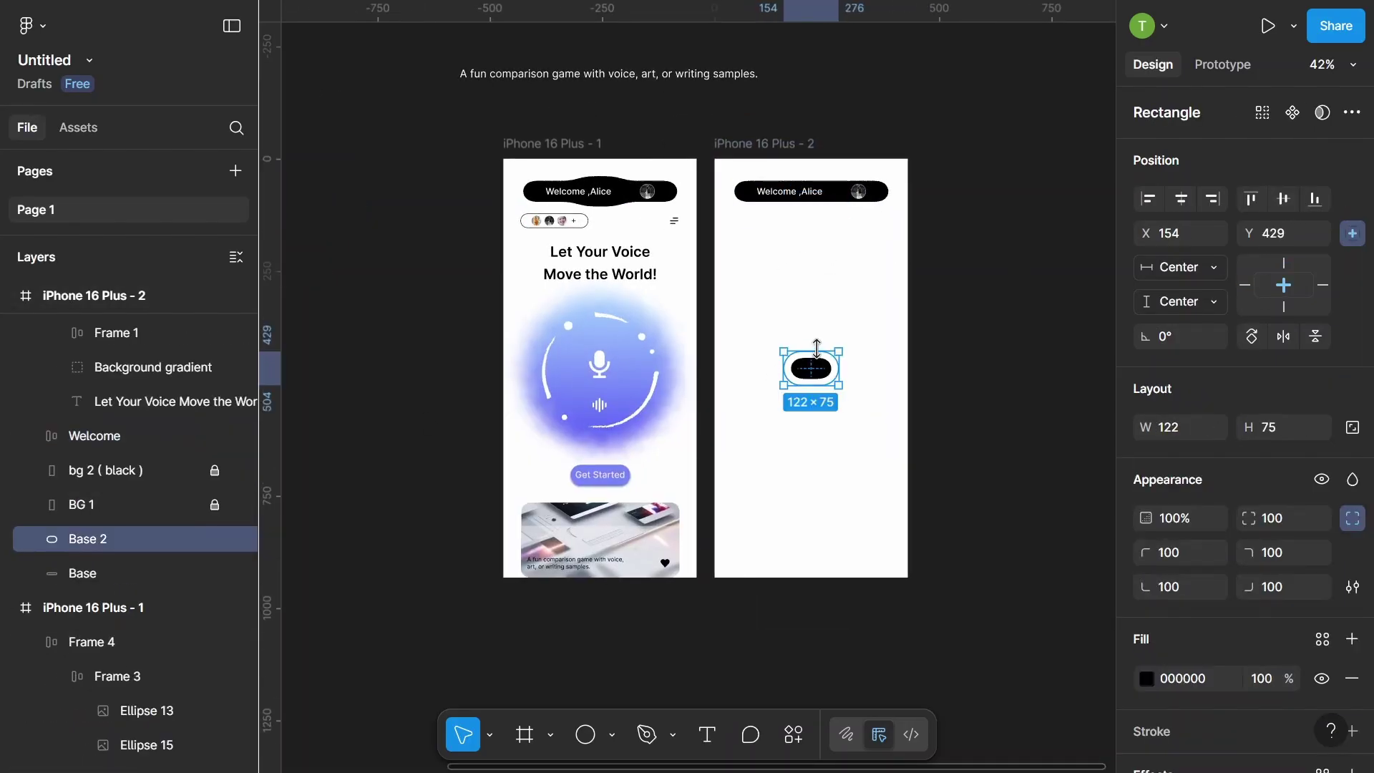
pyautogui.moveTo(817, 347); pyautogui.dragTo(812, 245)
pyautogui.moveTo(813, 414); pyautogui.dragTo(812, 550)
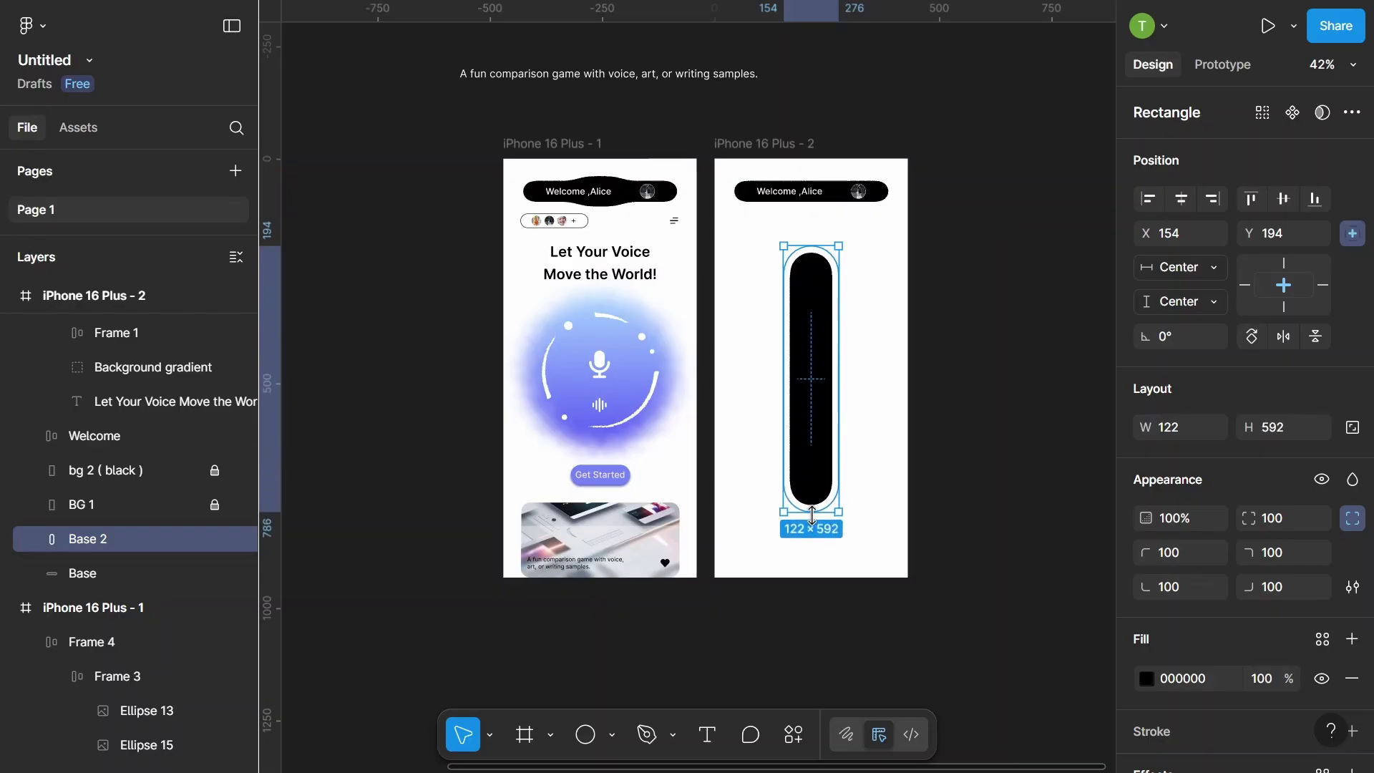
# - Widen Base 2 to the full frame width, making a 430×663 panel at X 0, Y 142
pyautogui.moveTo(840, 398); pyautogui.dragTo(891, 398)
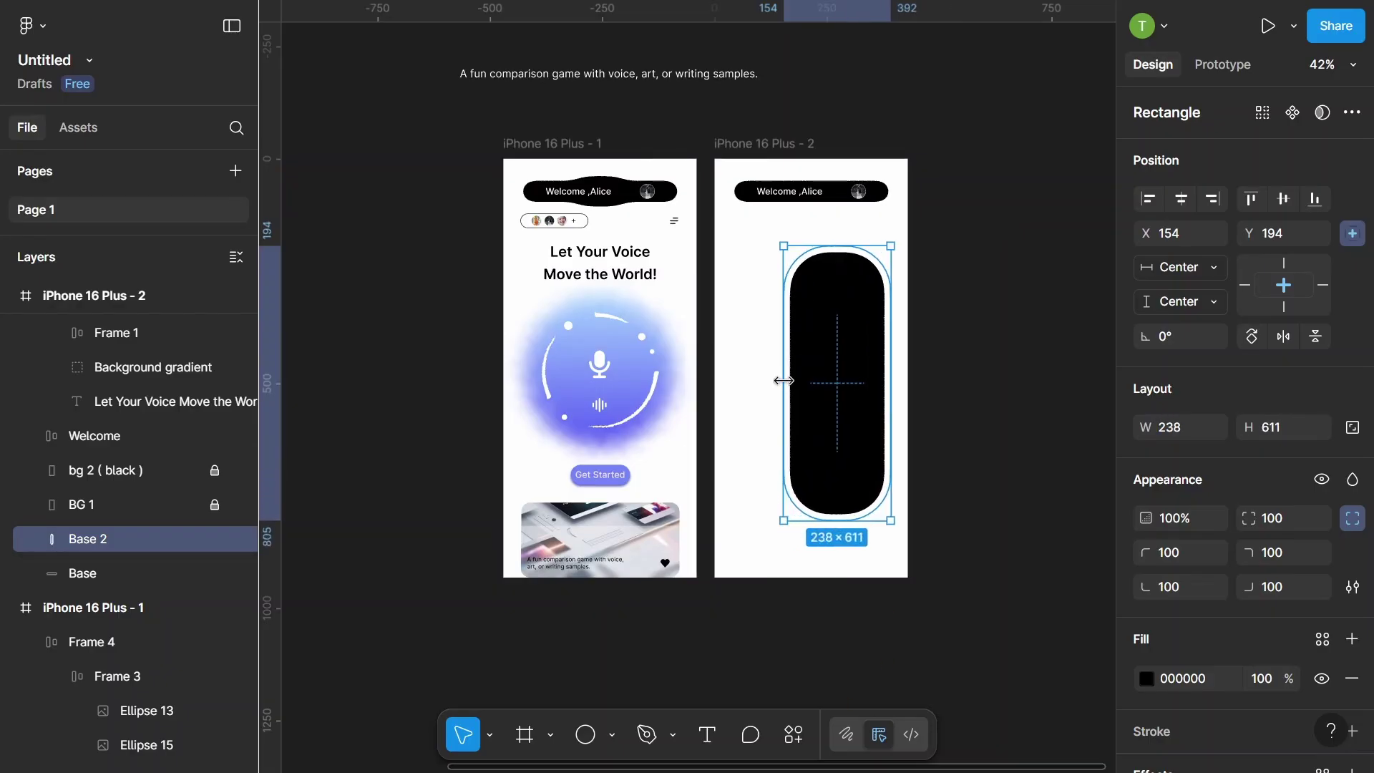
pyautogui.moveTo(752, 377); pyautogui.dragTo(721, 382)
pyautogui.moveTo(818, 246); pyautogui.dragTo(819, 219)
pyautogui.moveTo(892, 342); pyautogui.dragTo(905, 342)
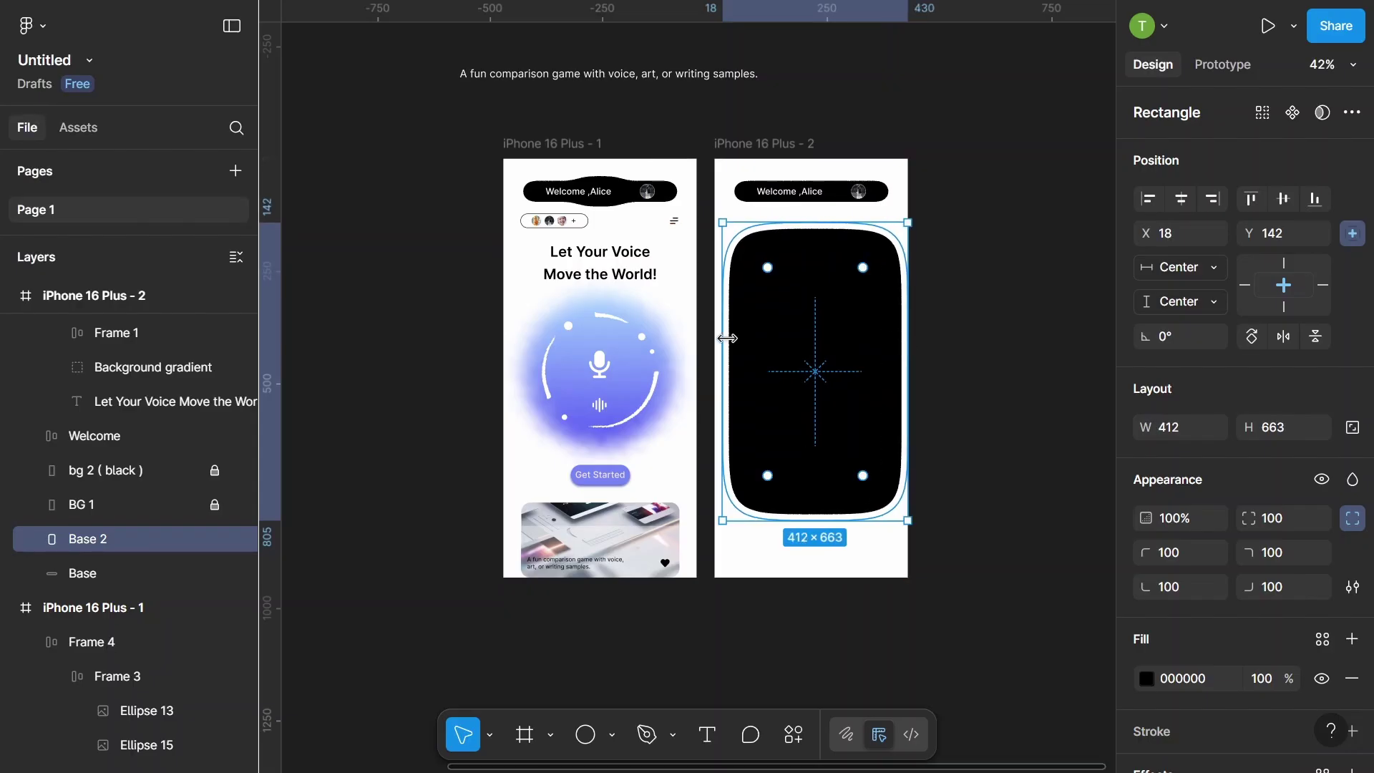
pyautogui.moveTo(714, 337); pyautogui.dragTo(707, 338)
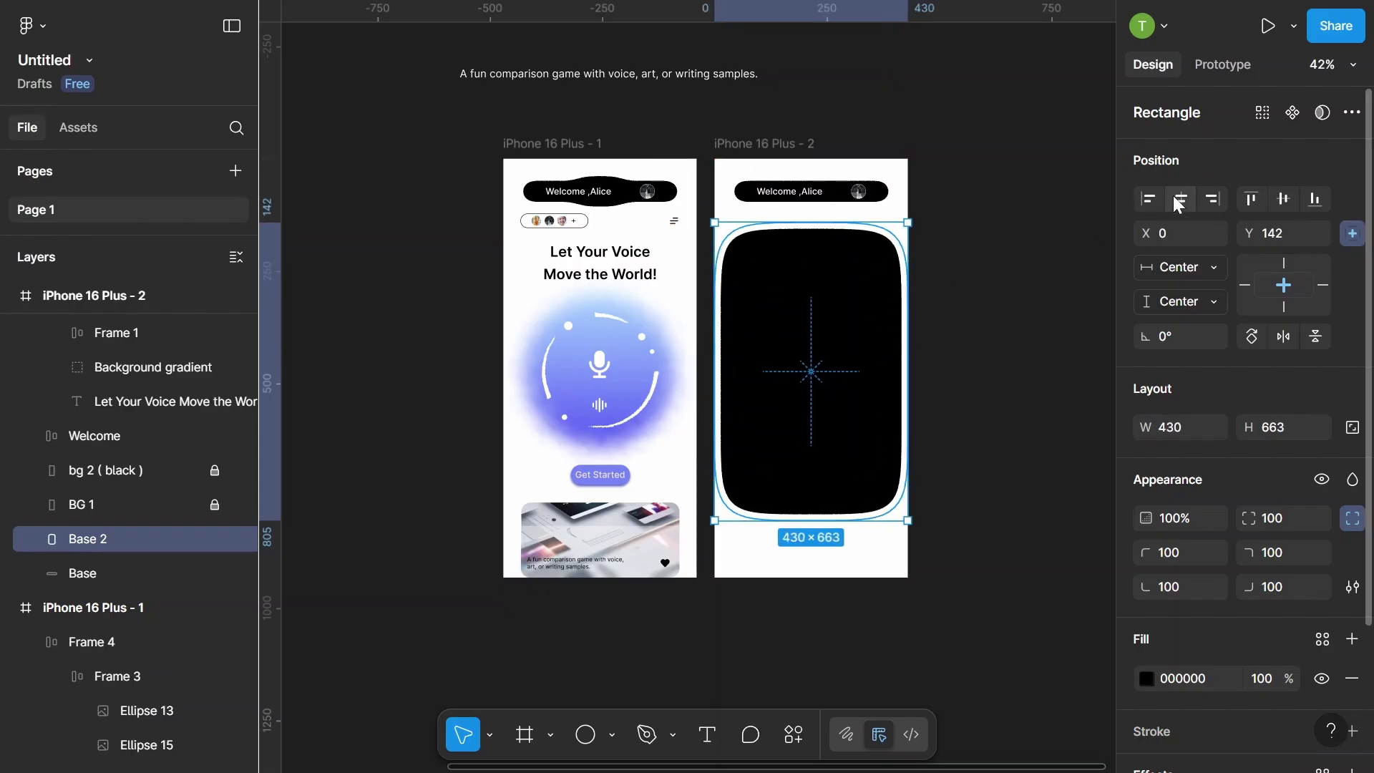
pyautogui.click(966, 282)
pyautogui.scroll(-3, 966, 281)
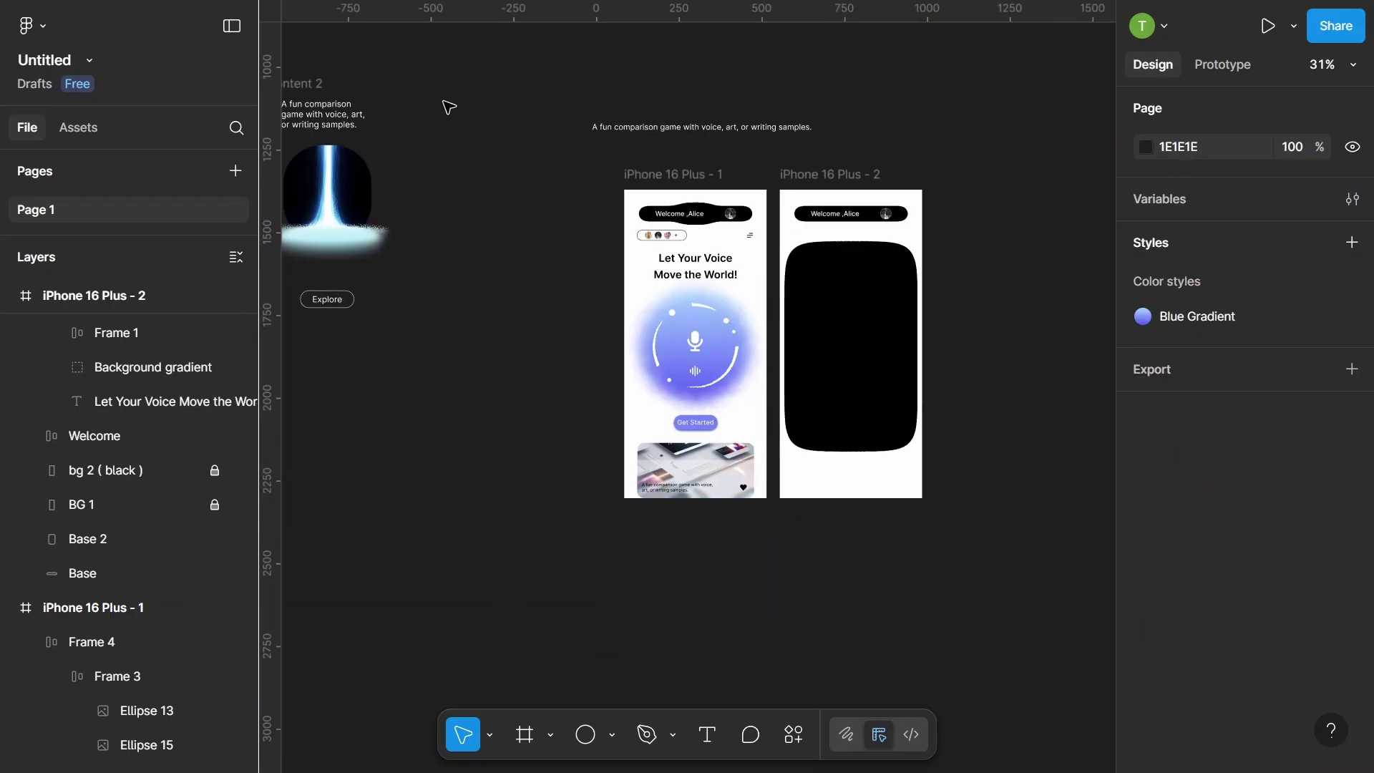
pyautogui.scroll(-2, 448, 107)
pyautogui.scroll(-2, 319, 97)
pyautogui.scroll(1, 315, 102)
pyautogui.scroll(3, 338, 98)
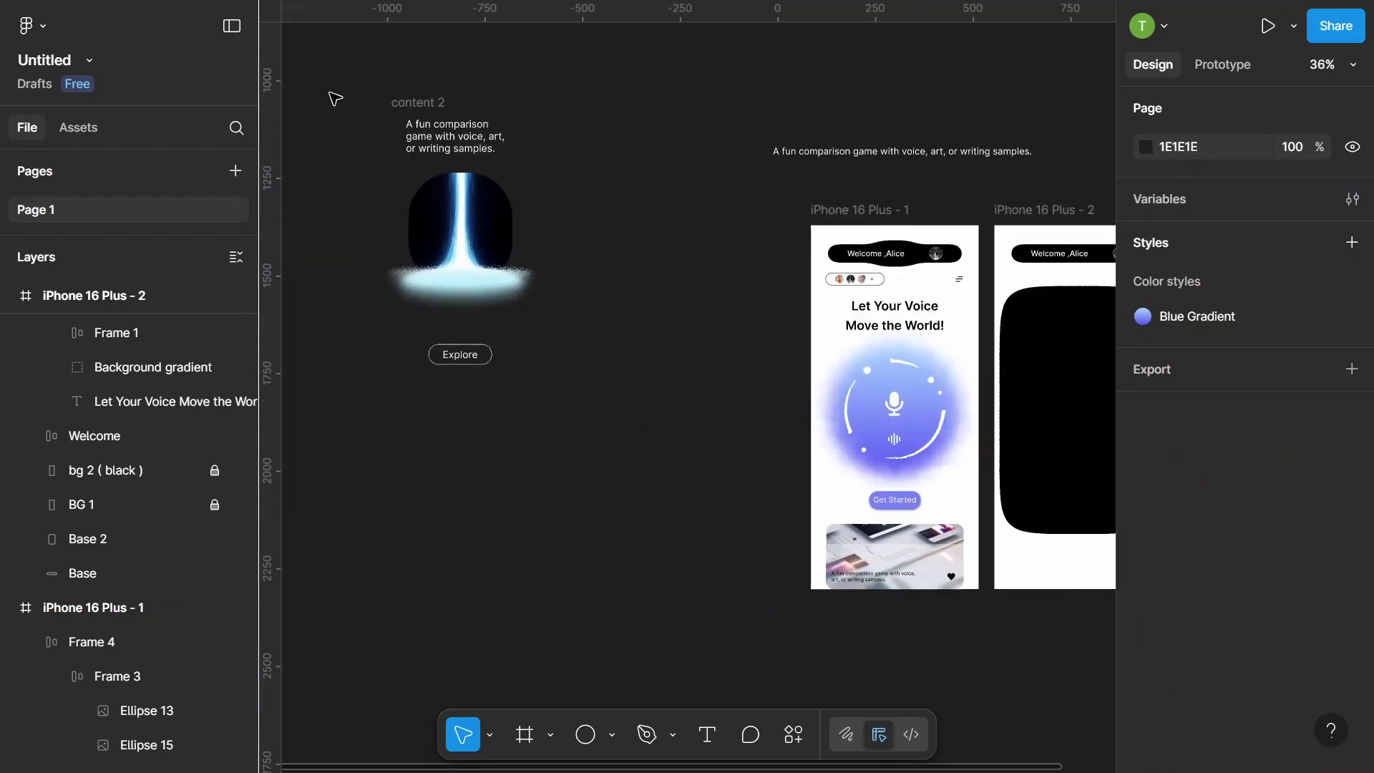
pyautogui.scroll(2, 337, 98)
pyautogui.click(530, 332)
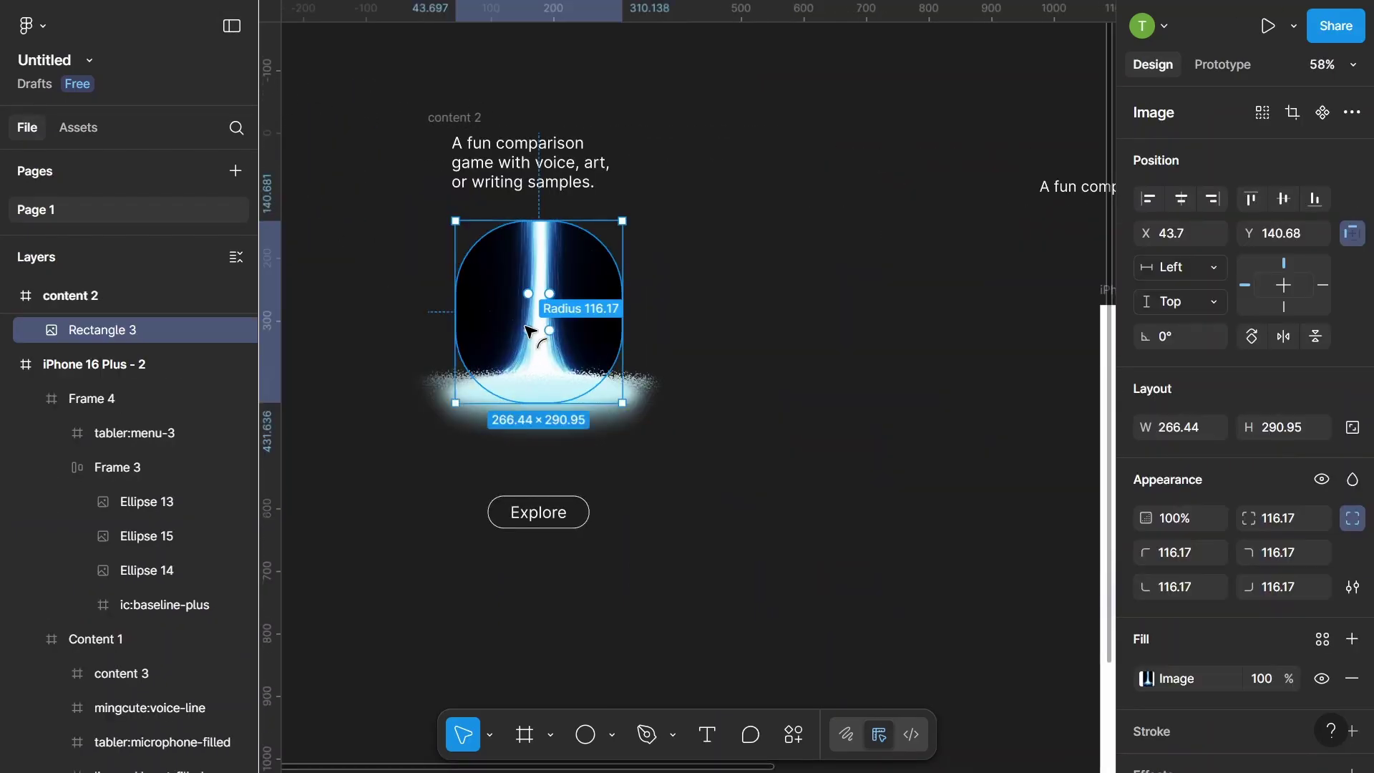
pyautogui.scroll(3, 251, 353)
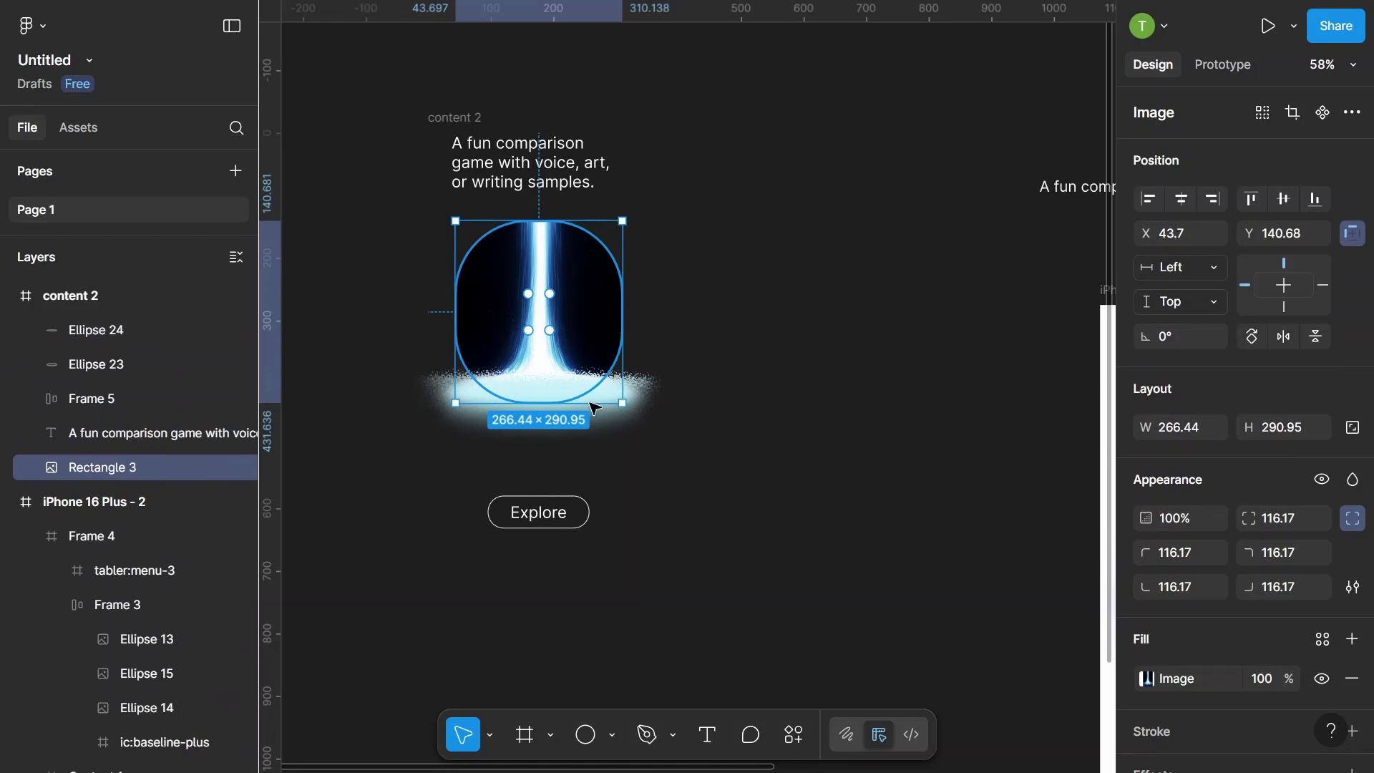
pyautogui.click(610, 397)
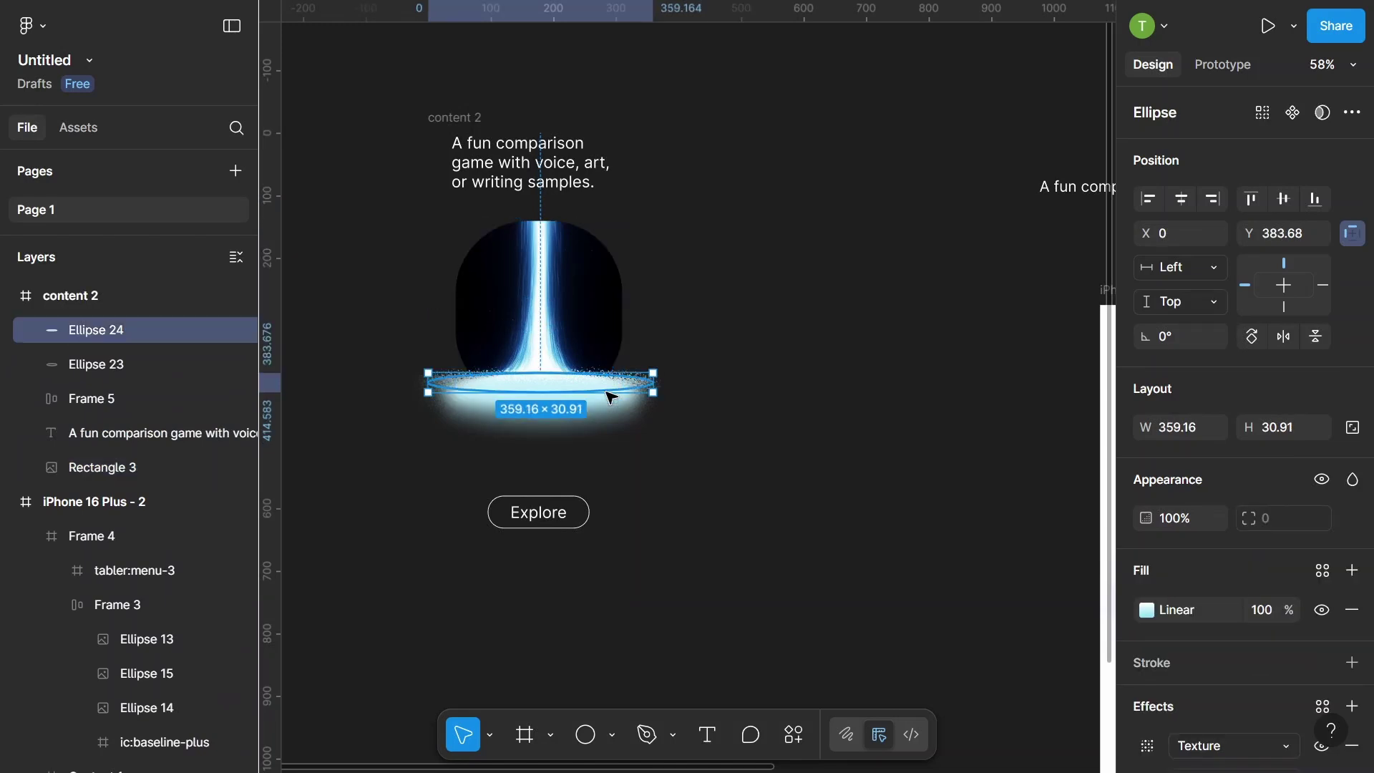
pyautogui.scroll(-2, 1136, 555)
pyautogui.scroll(-2, 1149, 613)
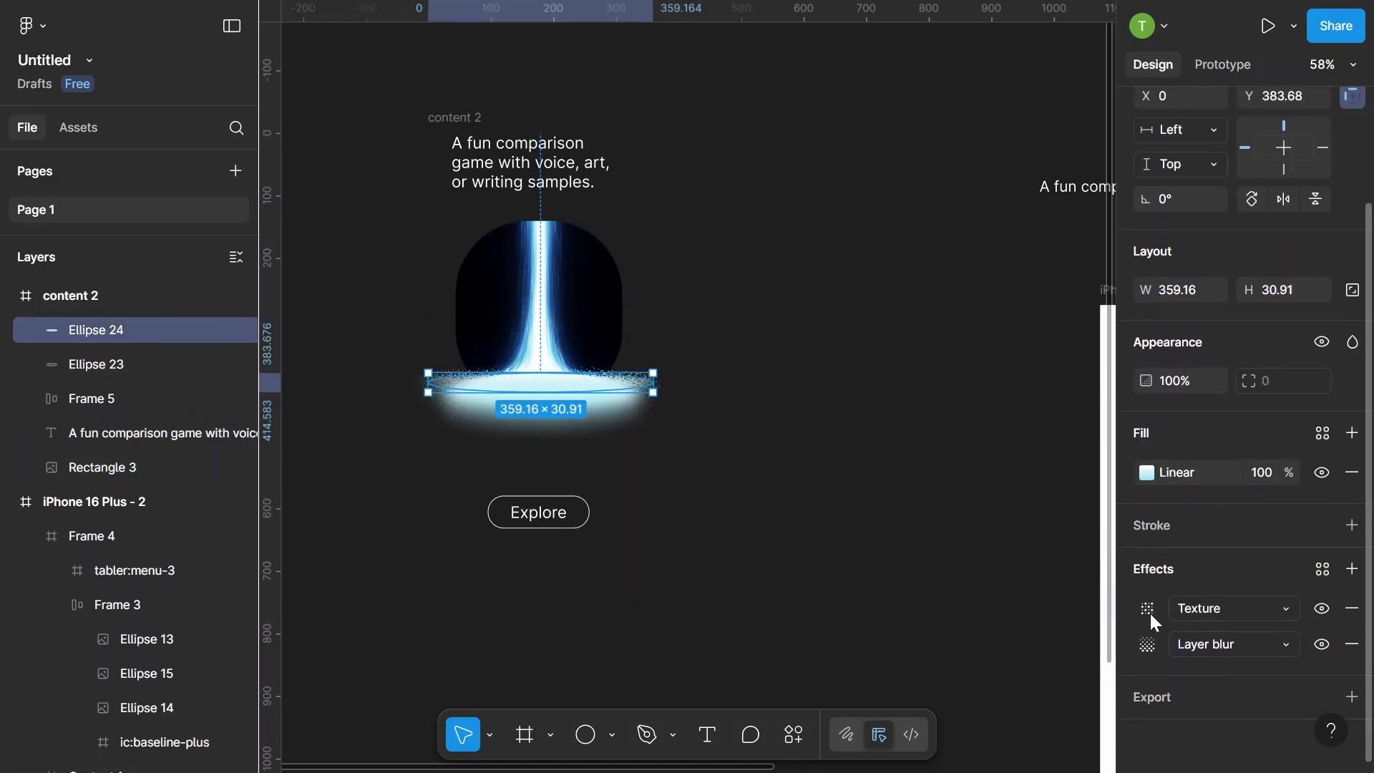
pyautogui.click(1153, 609)
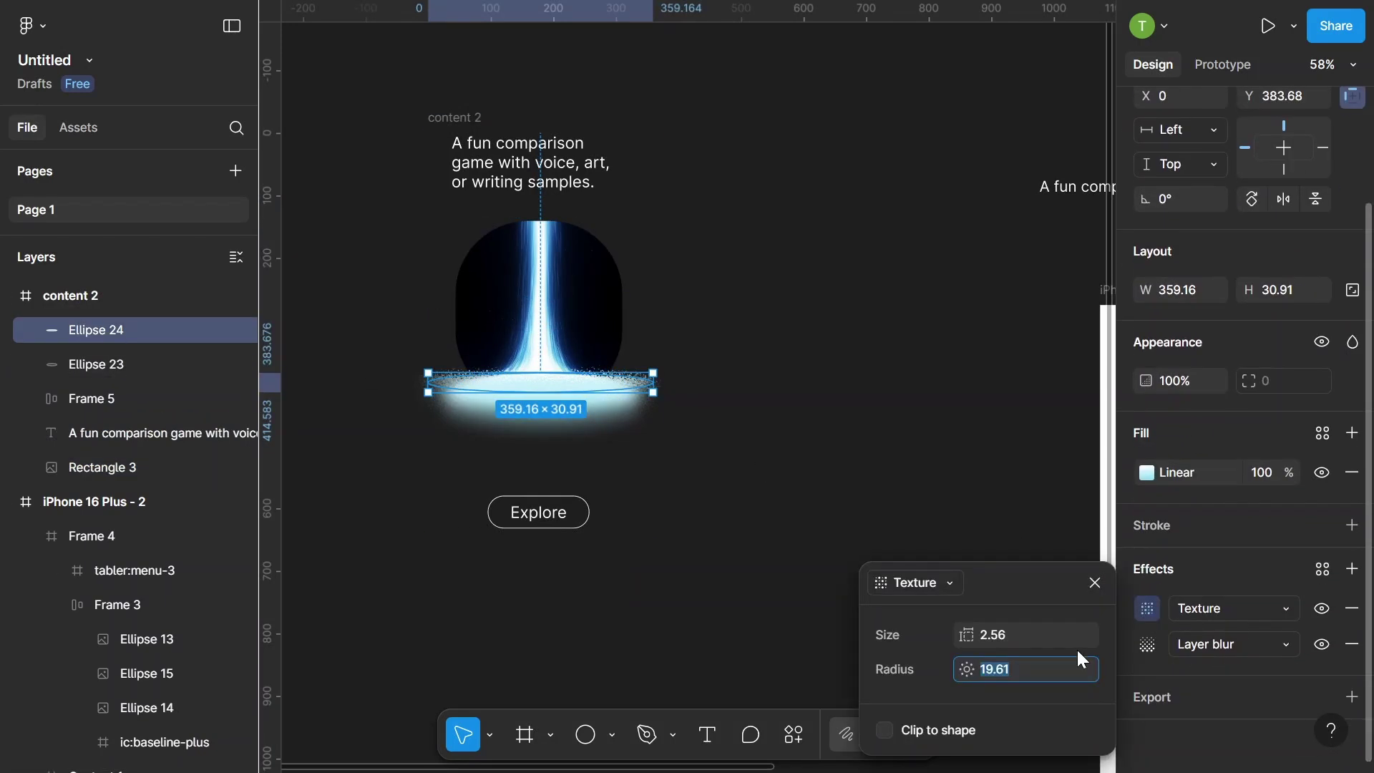
pyautogui.click(1144, 644)
pyautogui.click(159, 365)
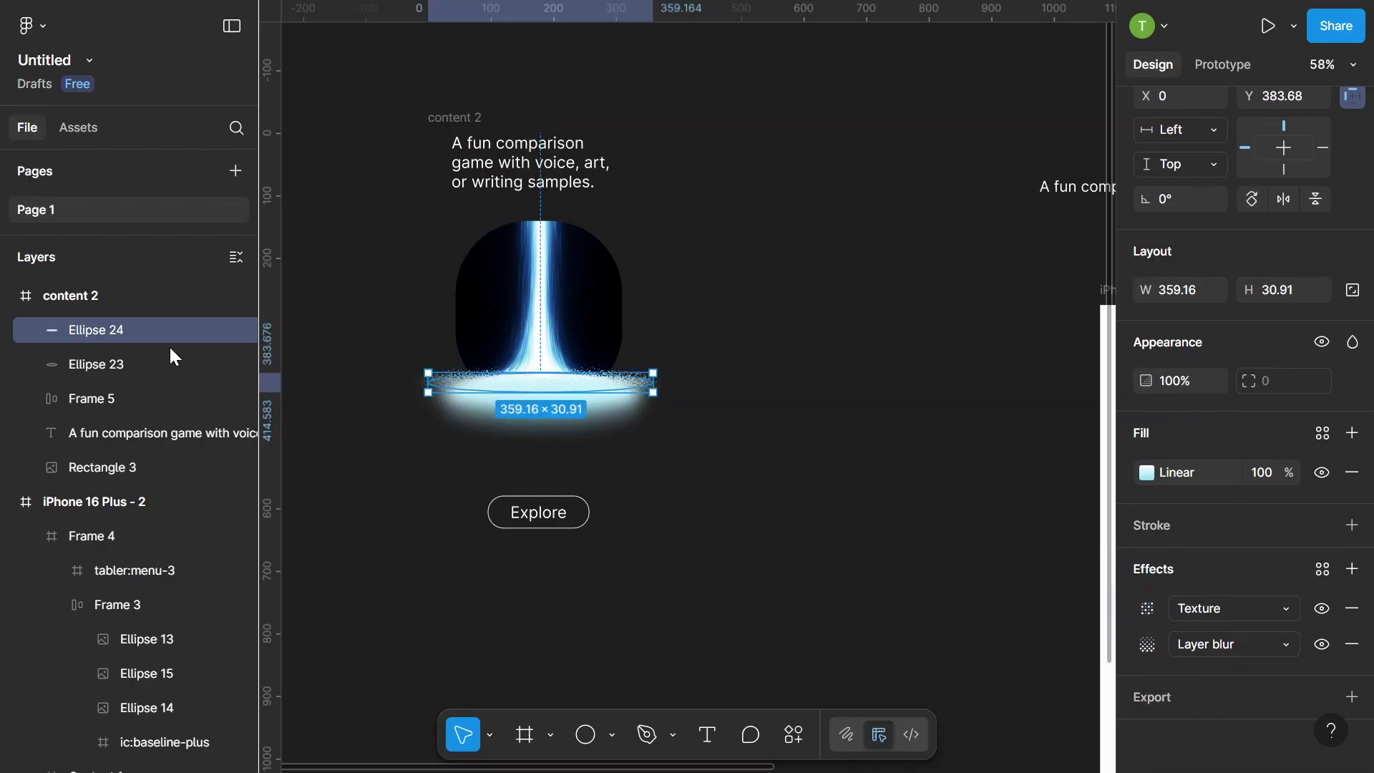
pyautogui.scroll(1, 1199, 561)
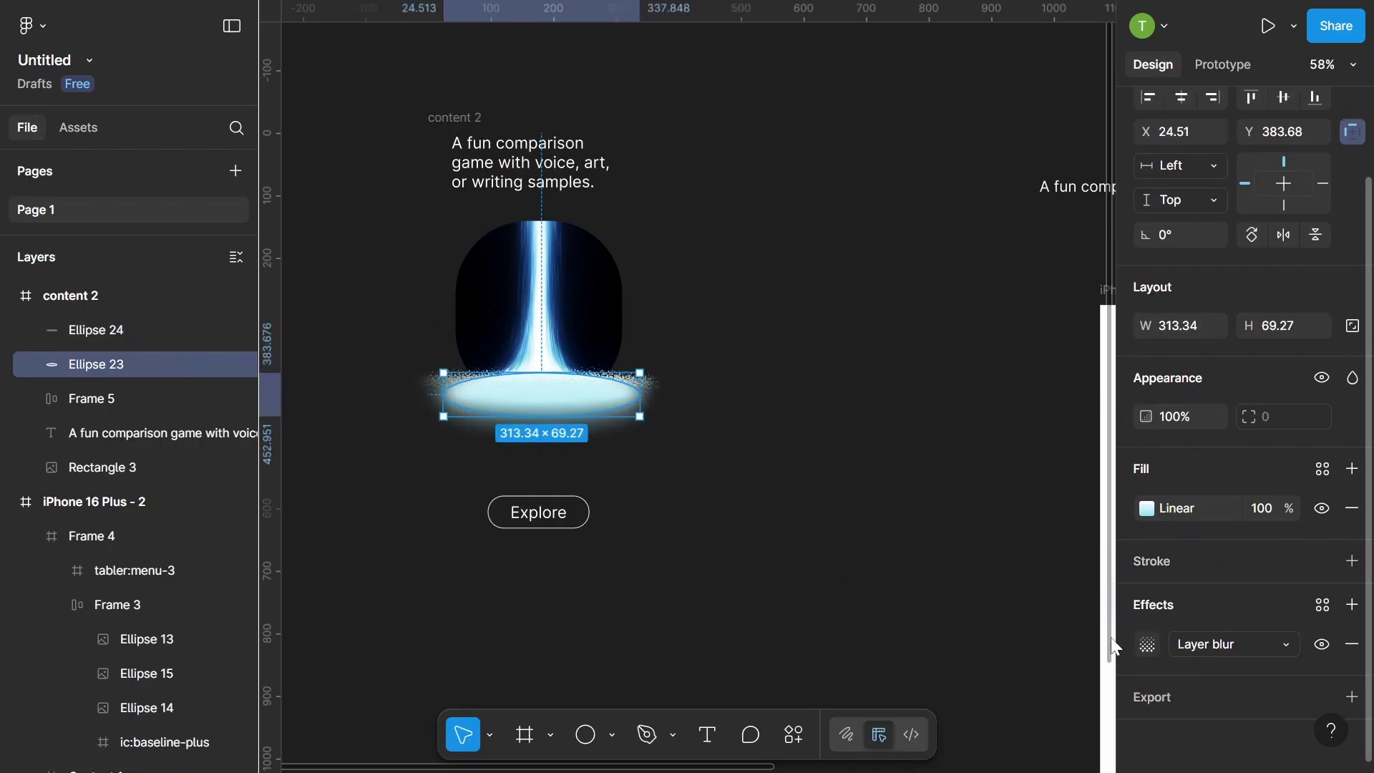
# - Move the content 2 card into the second iPhone screen and nudge it slightly down
pyautogui.click(839, 493)
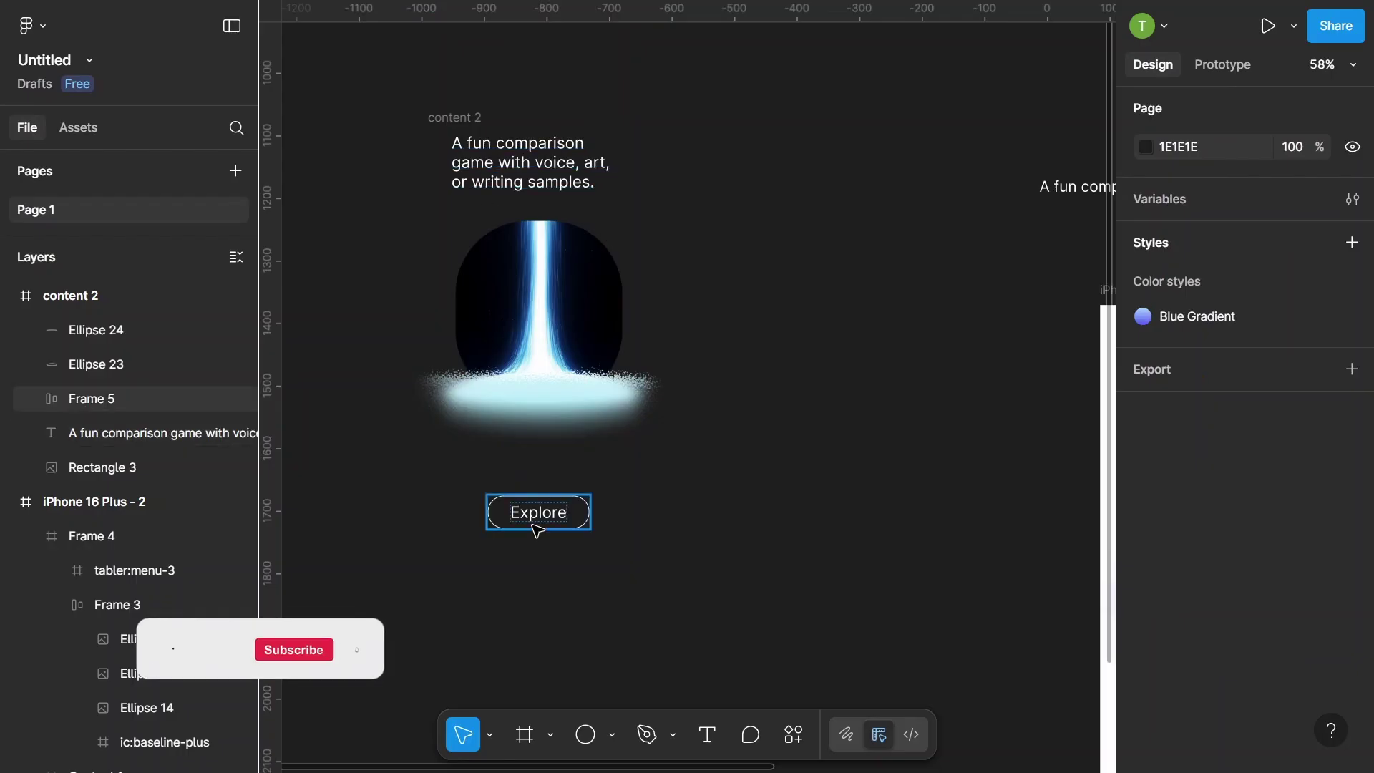
pyautogui.scroll(-3, 501, 336)
pyautogui.scroll(-2, 387, 222)
pyautogui.scroll(-2, 458, 214)
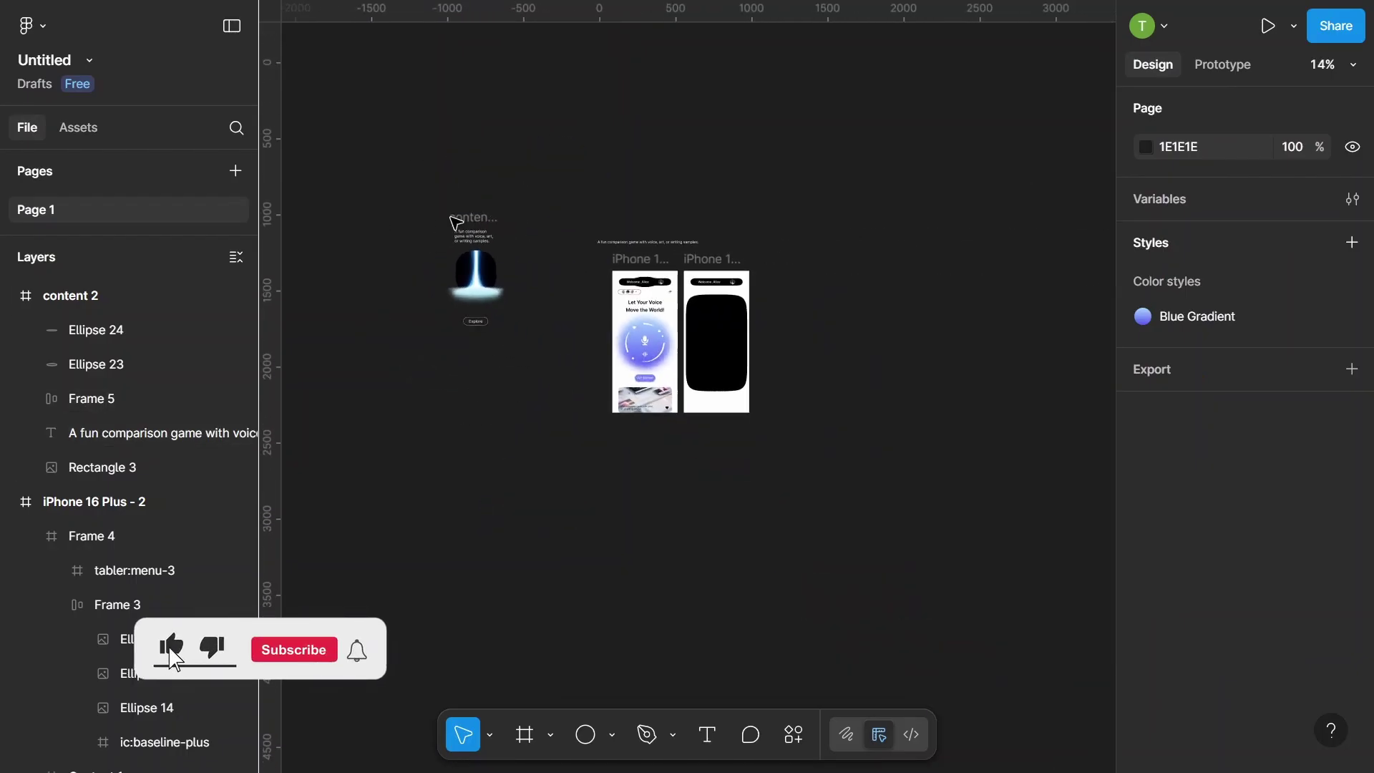
pyautogui.click(470, 221)
pyautogui.moveTo(483, 276); pyautogui.dragTo(719, 339)
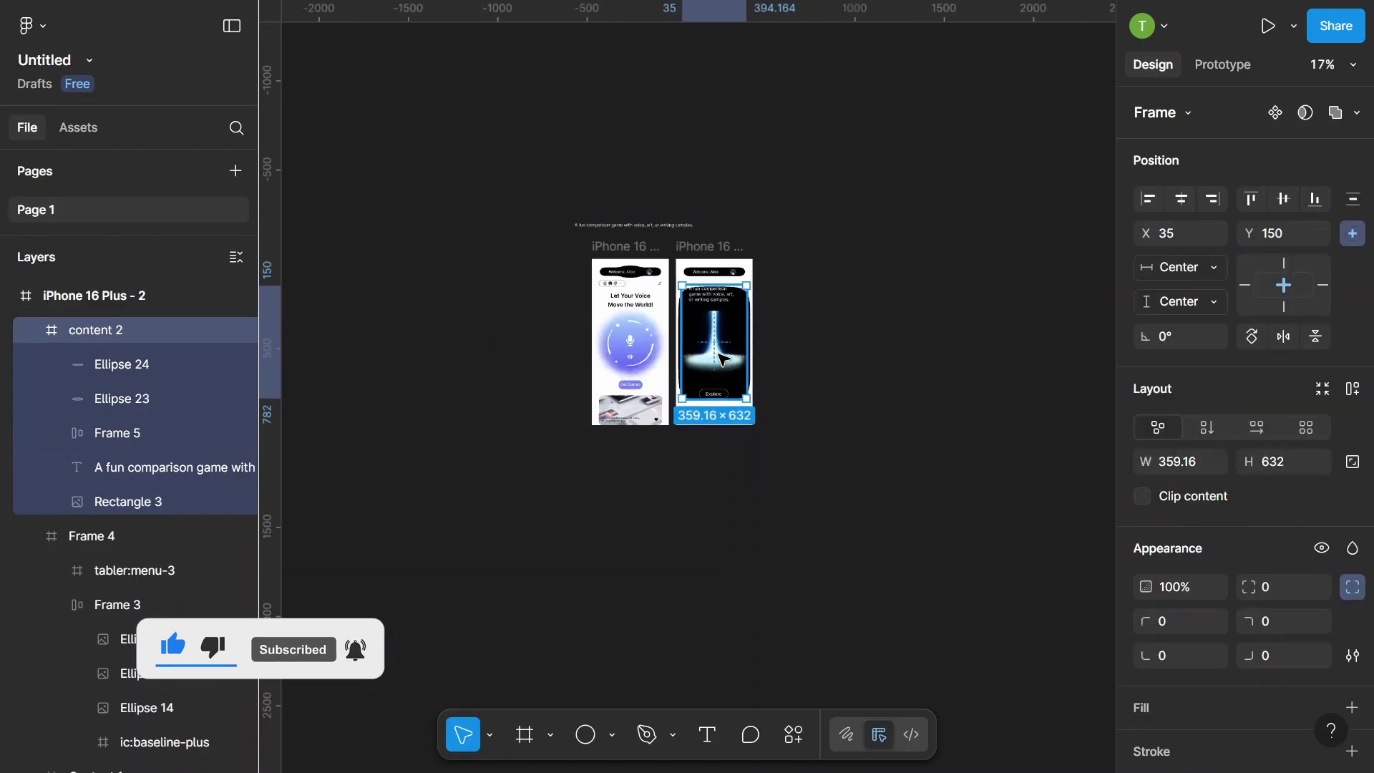
pyautogui.scroll(3, 717, 336)
pyautogui.scroll(2, 716, 337)
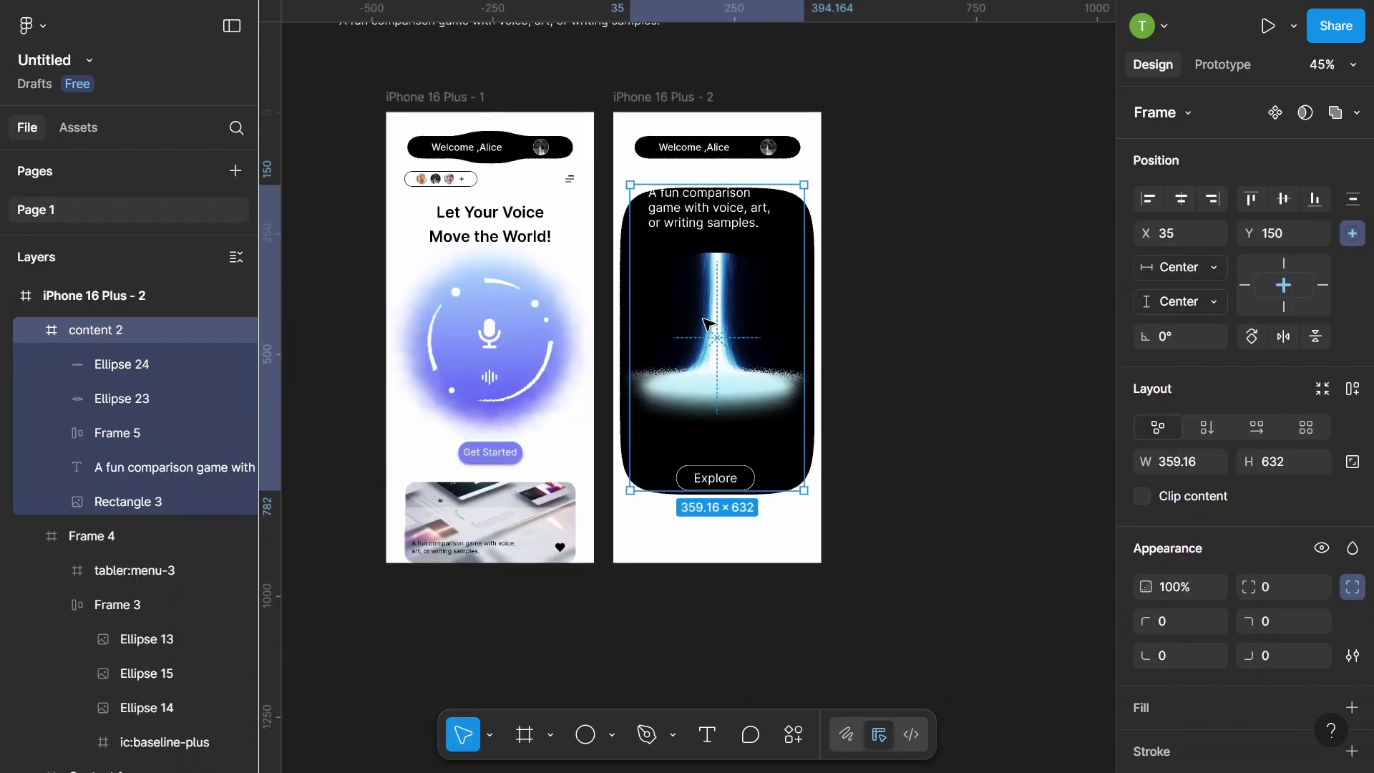
pyautogui.moveTo(709, 327); pyautogui.dragTo(707, 334)
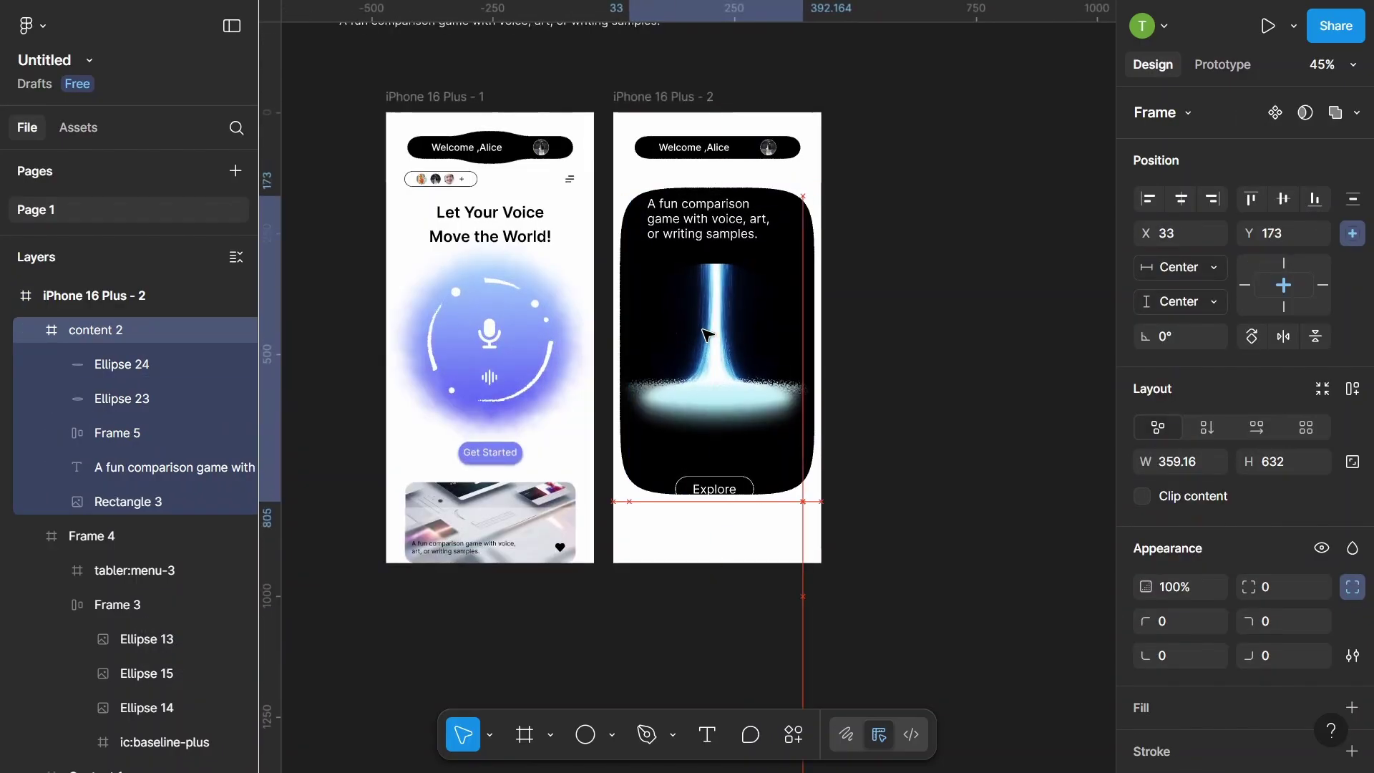
# - Lengthen the Base 2 black backing to 709 tall
pyautogui.click(618, 290)
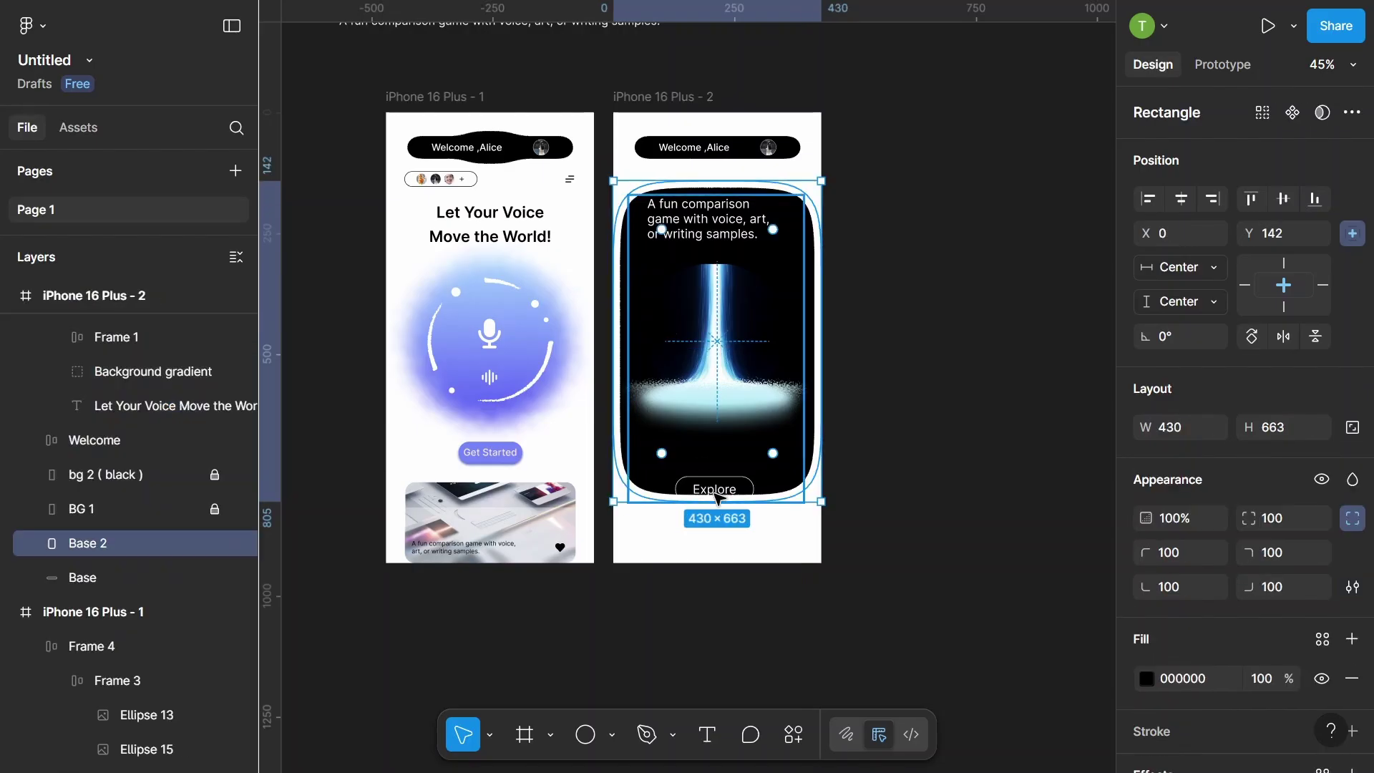
pyautogui.moveTo(717, 519); pyautogui.dragTo(717, 523)
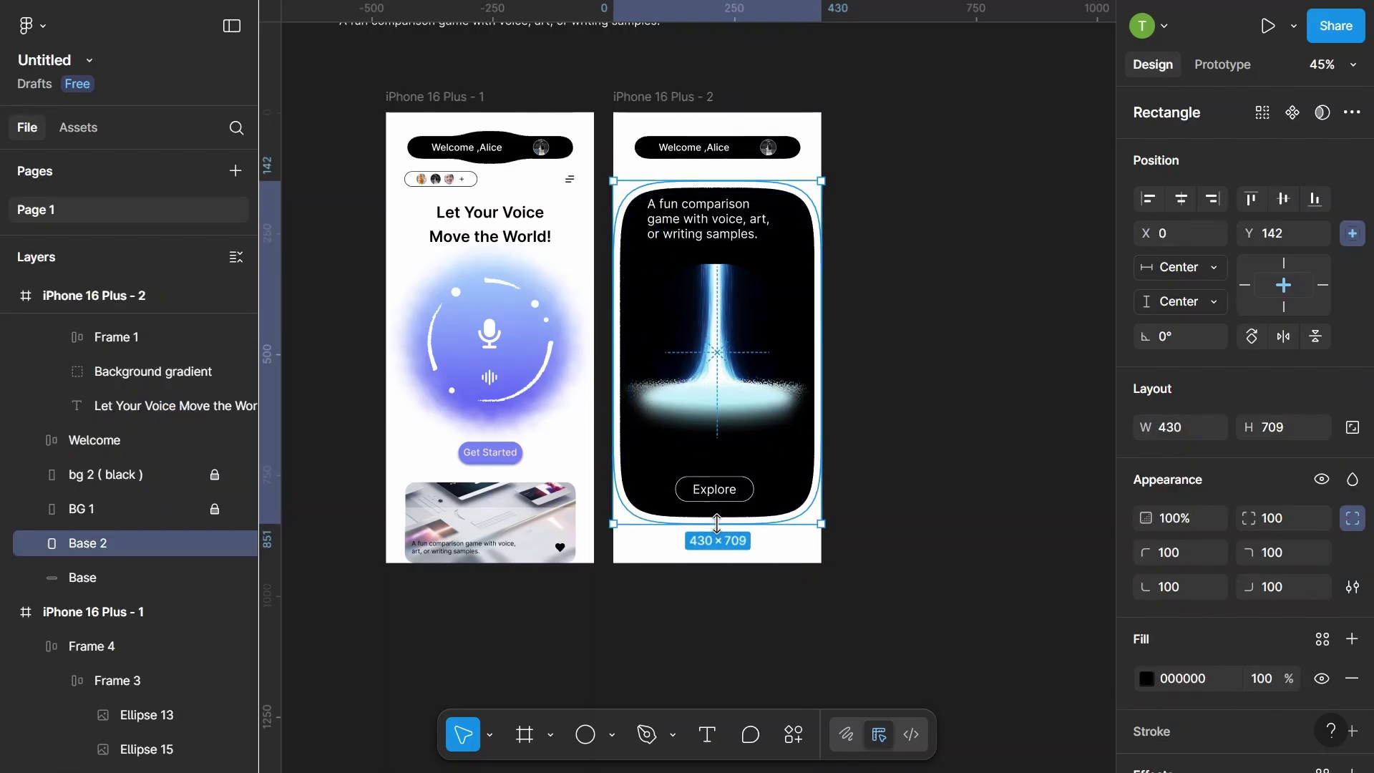
pyautogui.click(916, 437)
# - Move the content 3 frame into the first iPhone screen and switch to proportional scaling (K)
pyautogui.scroll(-2, 844, 322)
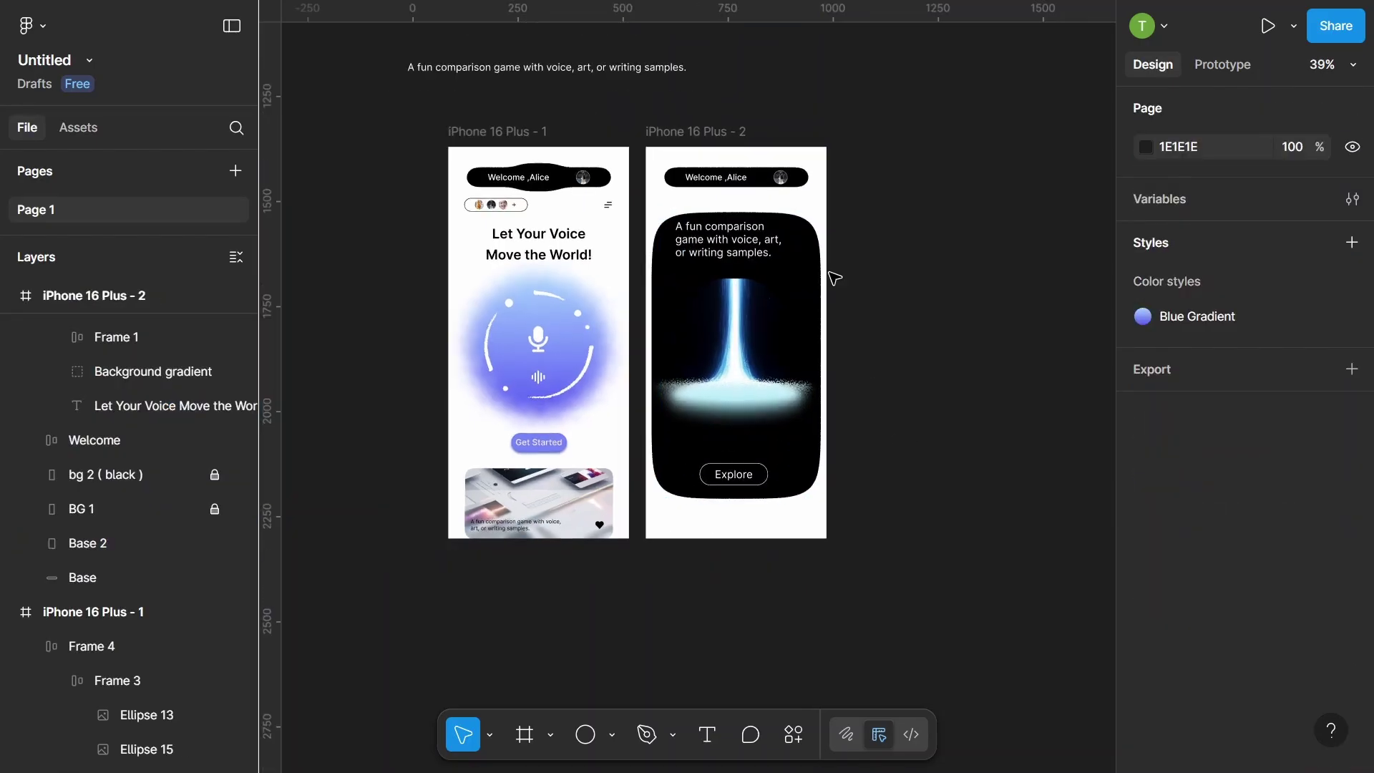
pyautogui.scroll(-2, 837, 275)
pyautogui.click(779, 296)
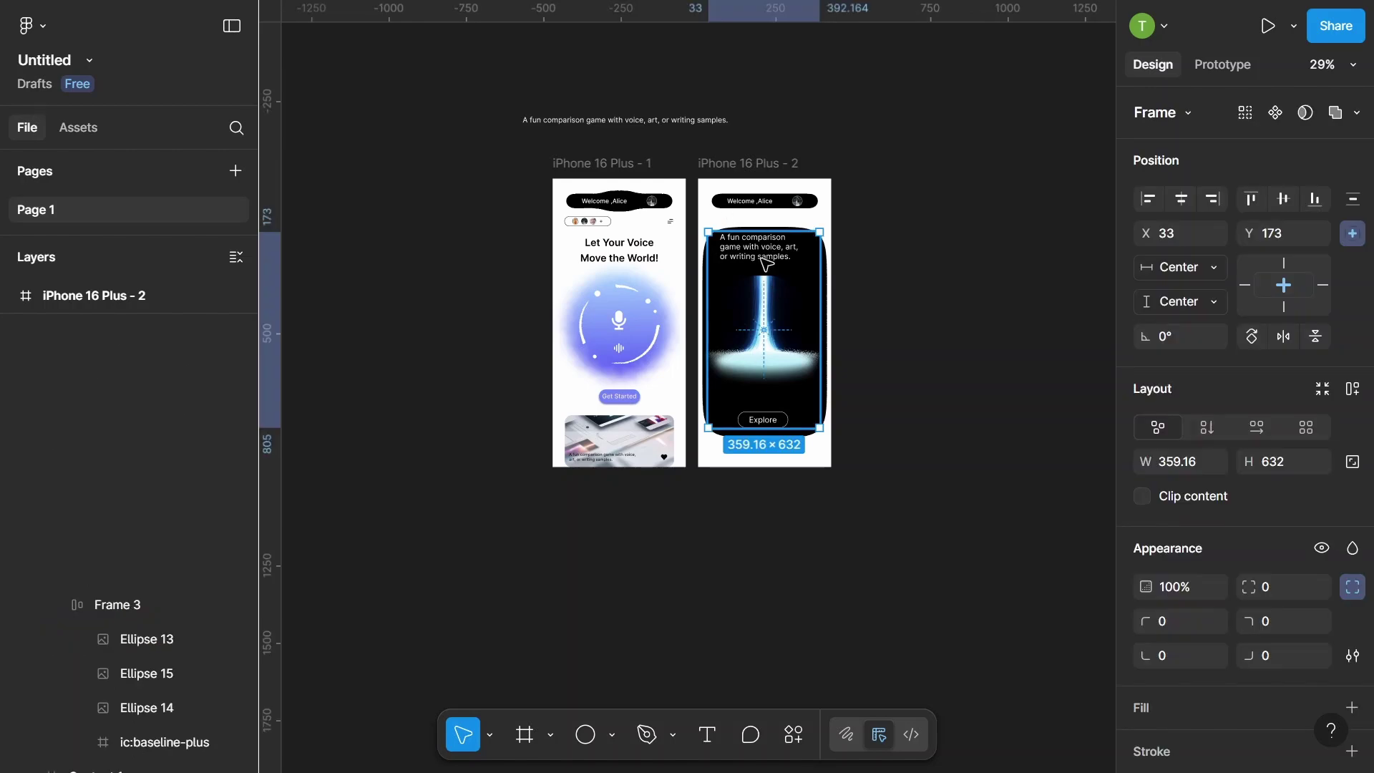
pyautogui.moveTo(665, 327); pyautogui.dragTo(628, 321)
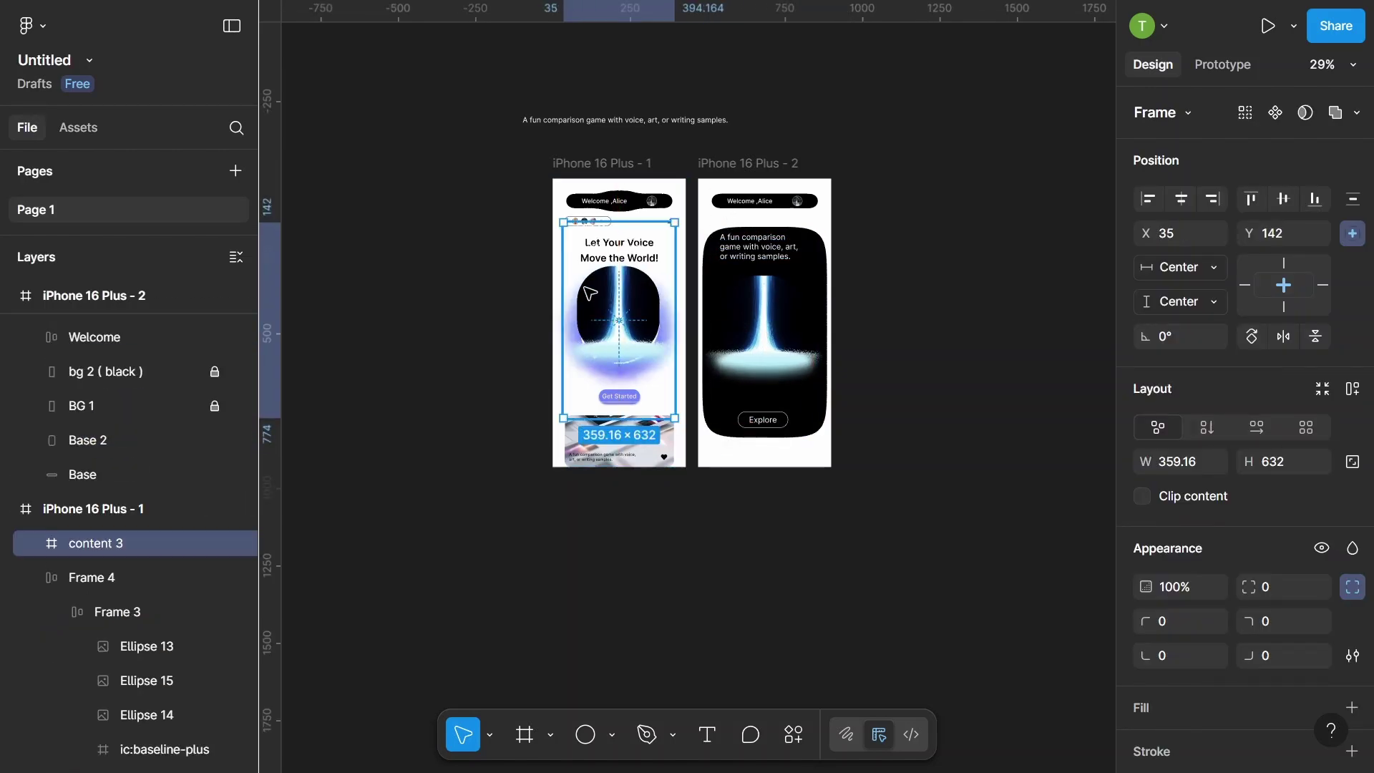
pyautogui.scroll(3, 629, 326)
pyautogui.scroll(2, 633, 329)
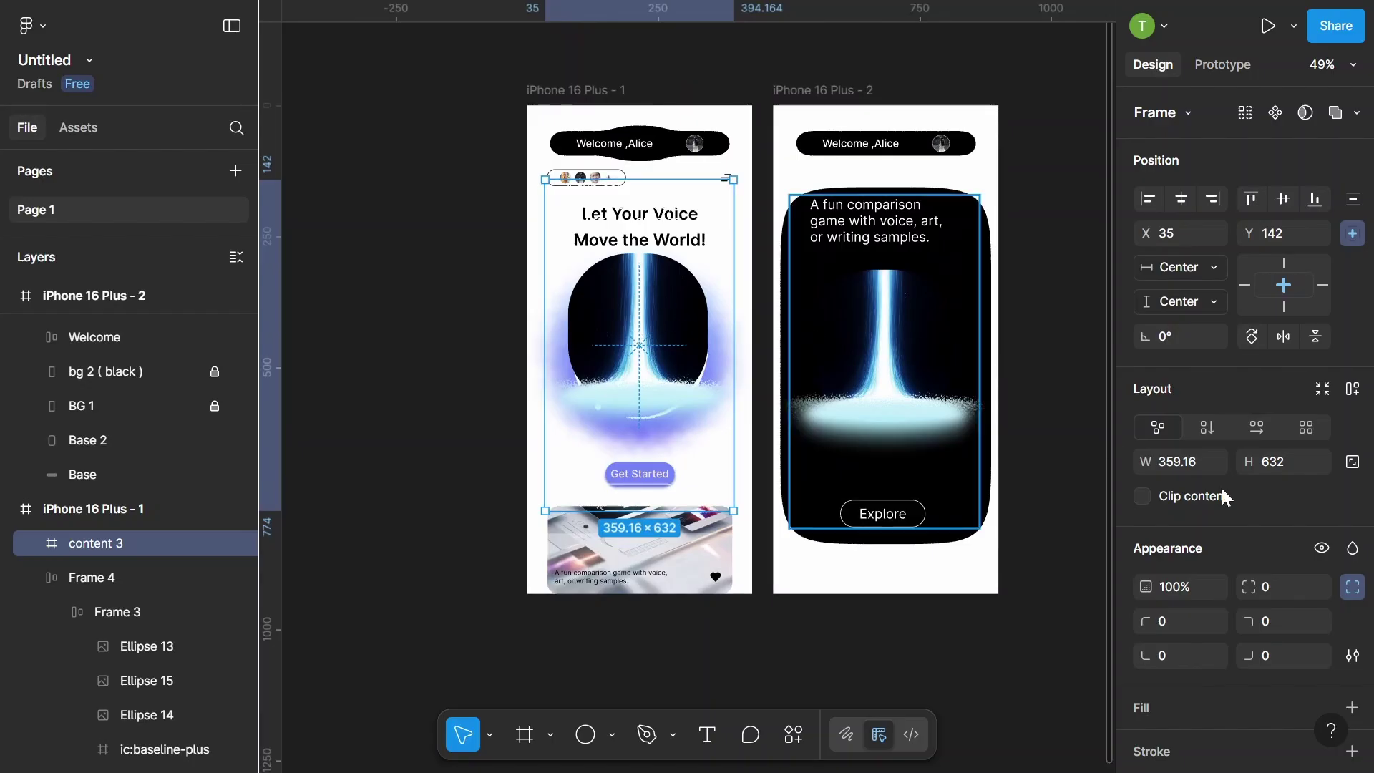
pyautogui.scroll(-3, 1249, 548)
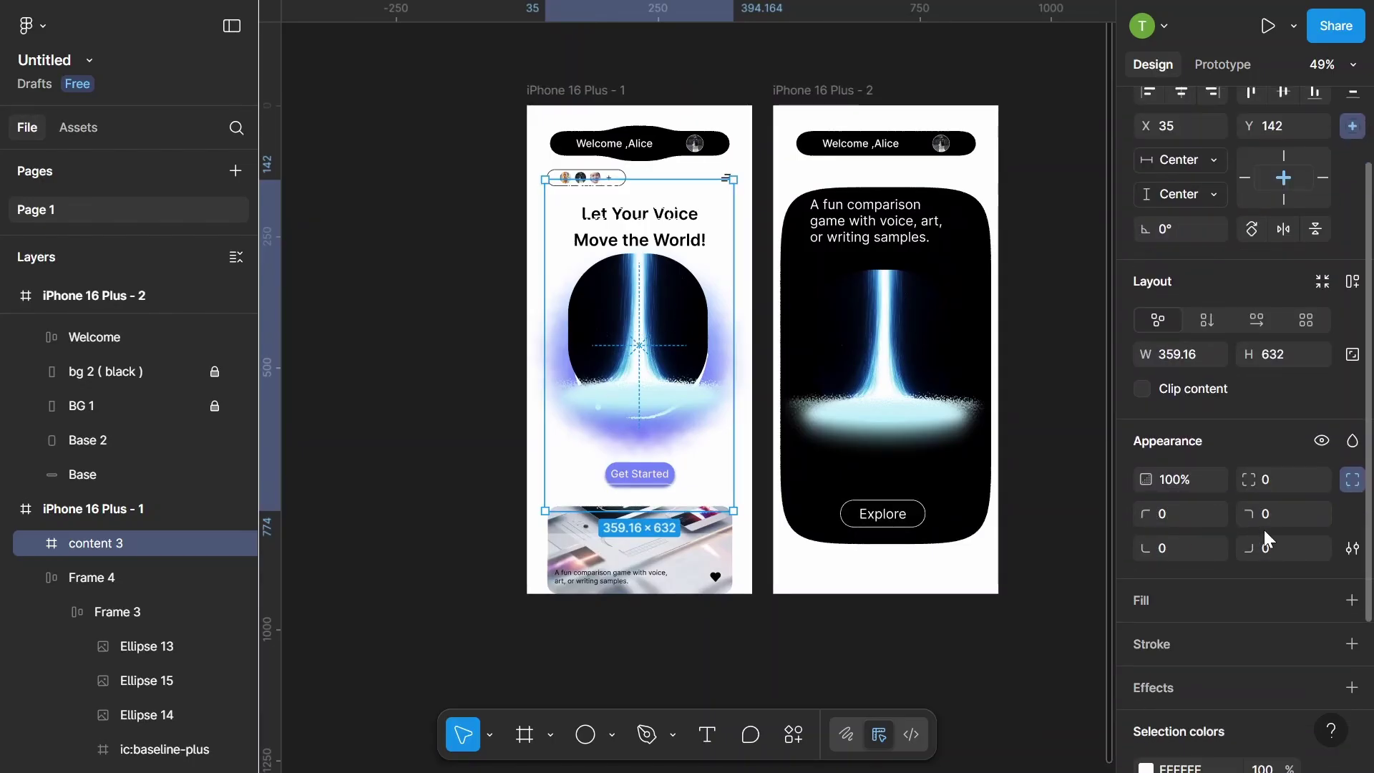
pyautogui.press('k')
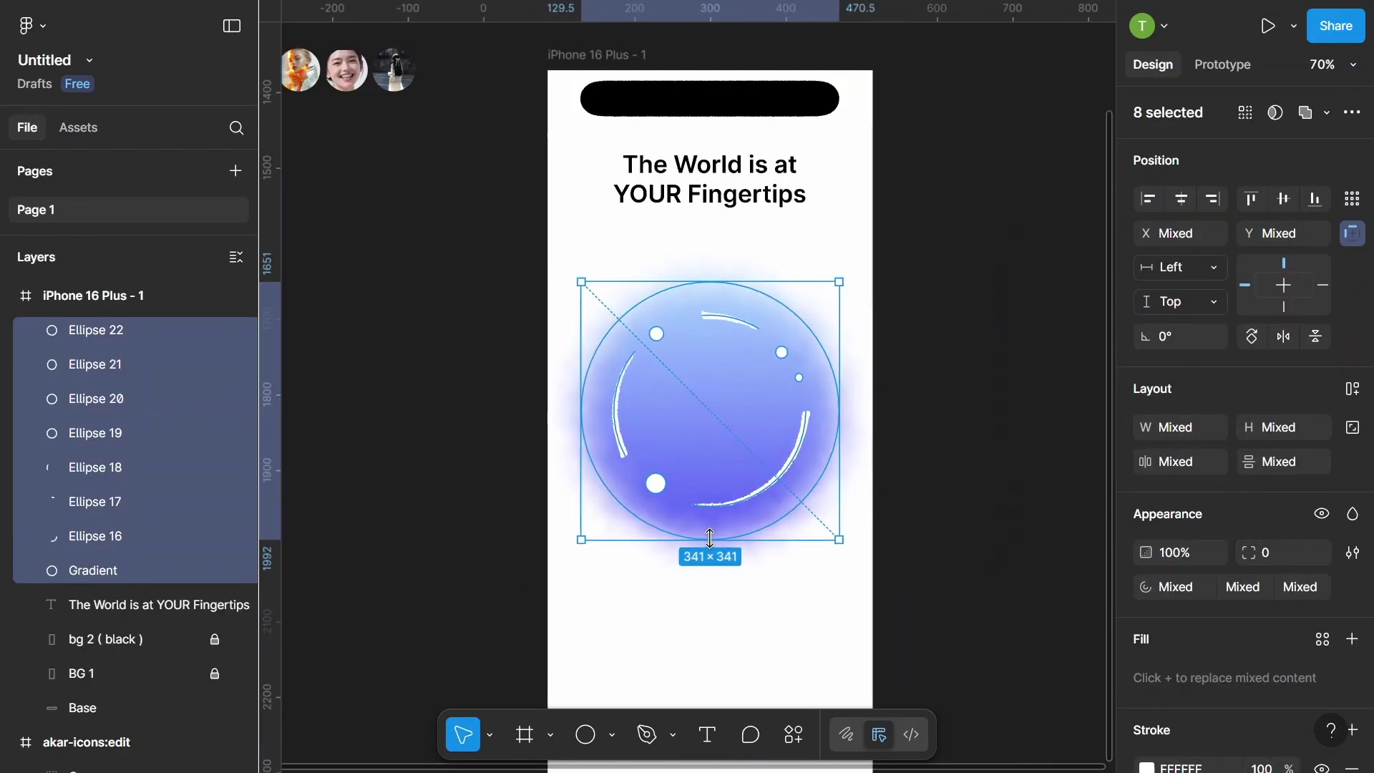
# - Nudge the orb ellipses slightly up and group them together
pyautogui.moveTo(724, 424); pyautogui.dragTo(724, 421)
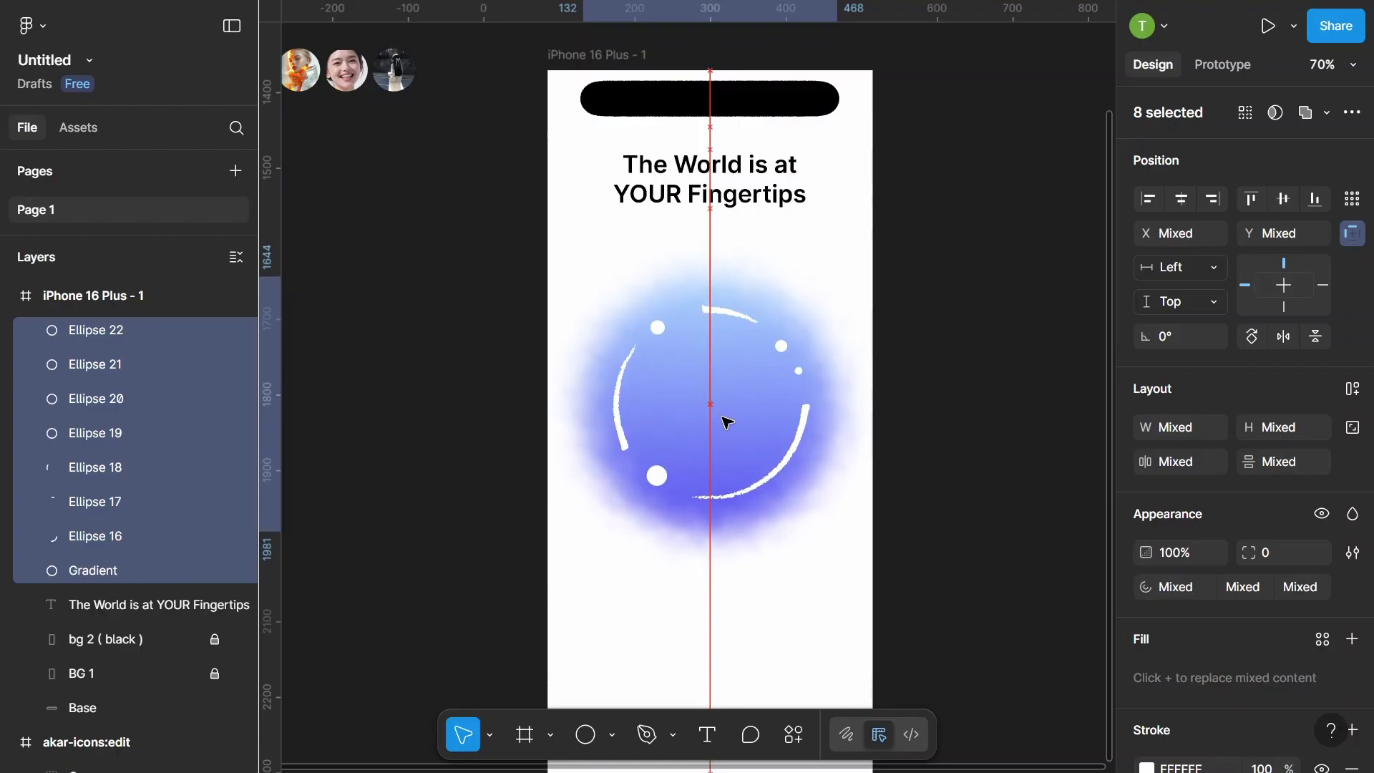
pyautogui.rightClick(709, 383)
pyautogui.click(748, 309)
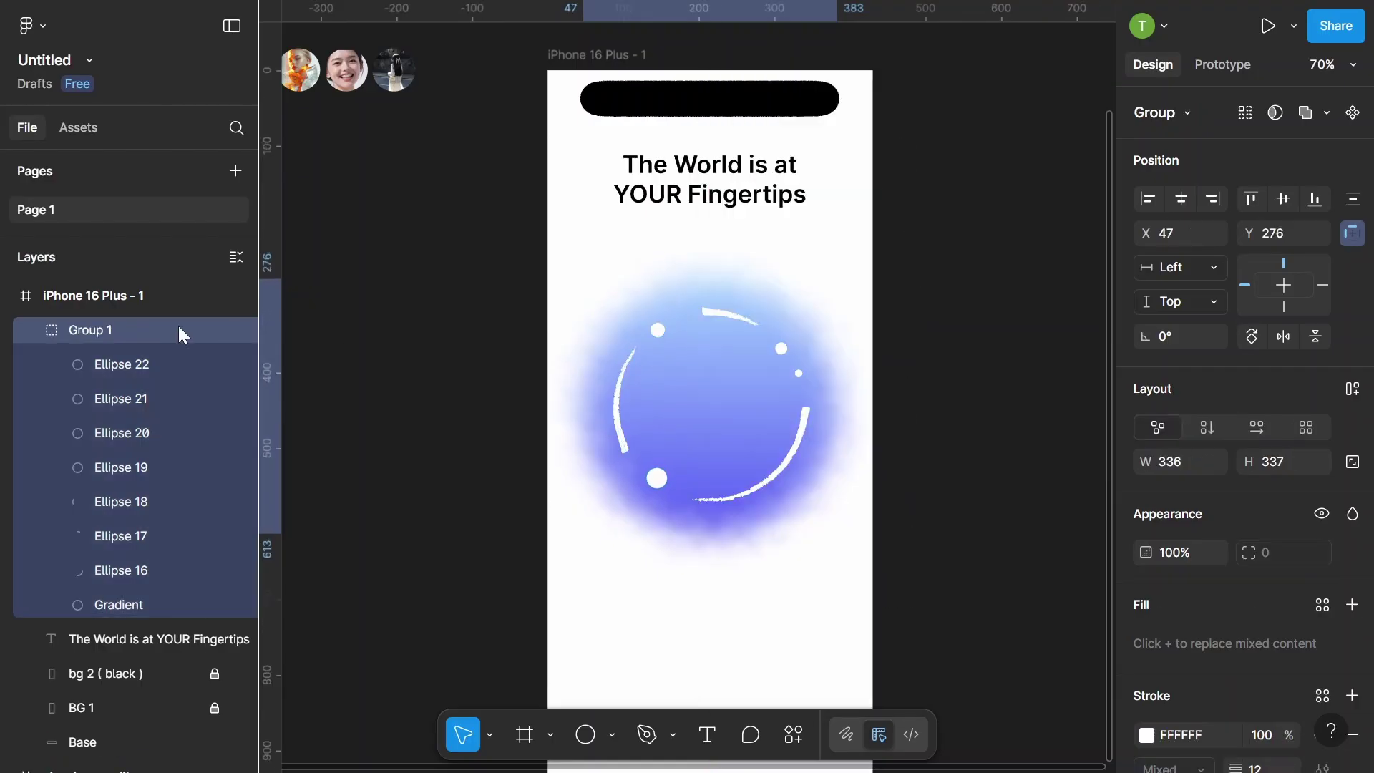
pyautogui.click(33, 329)
# - Rename the new group to 'Background gradient'
pyautogui.doubleClick(106, 329)
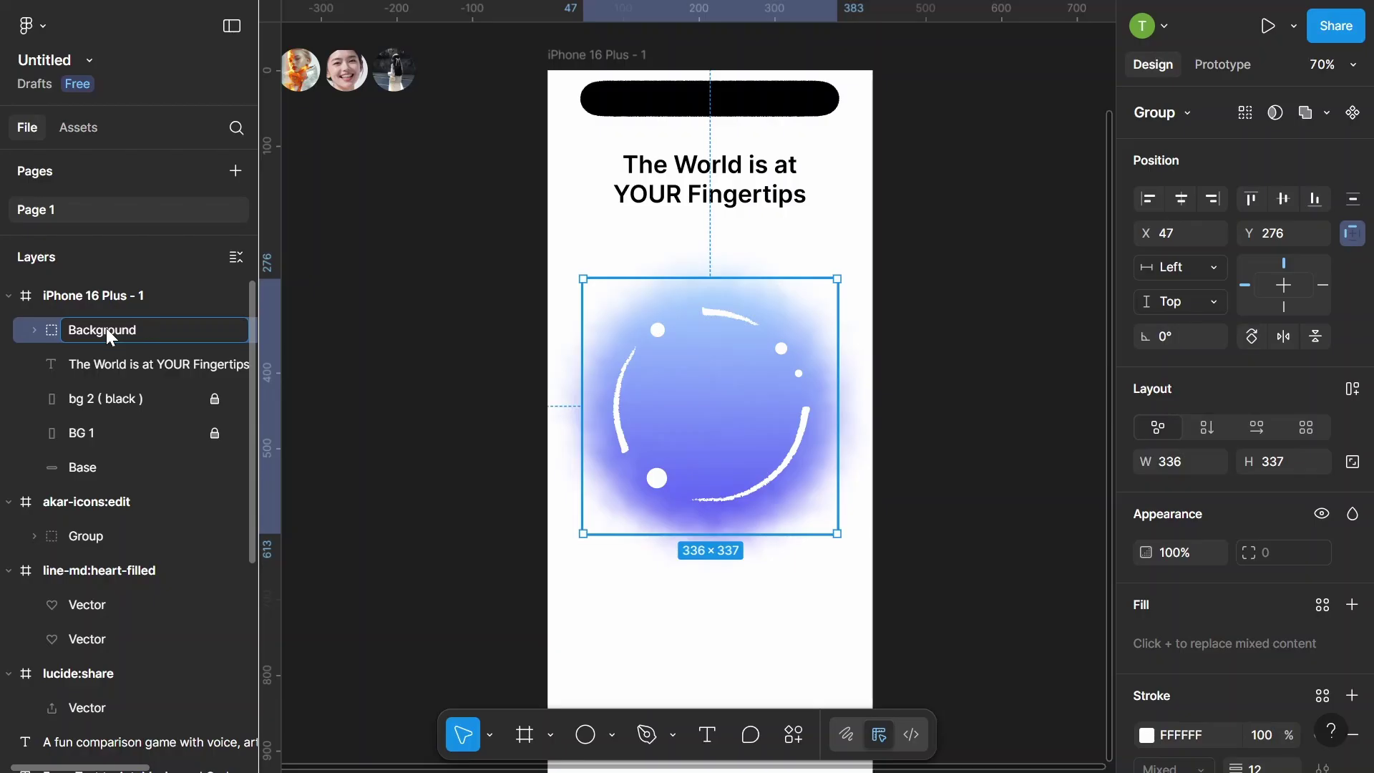
pyautogui.write(' gradi')
pyautogui.write('ent')
pyautogui.press('Return')
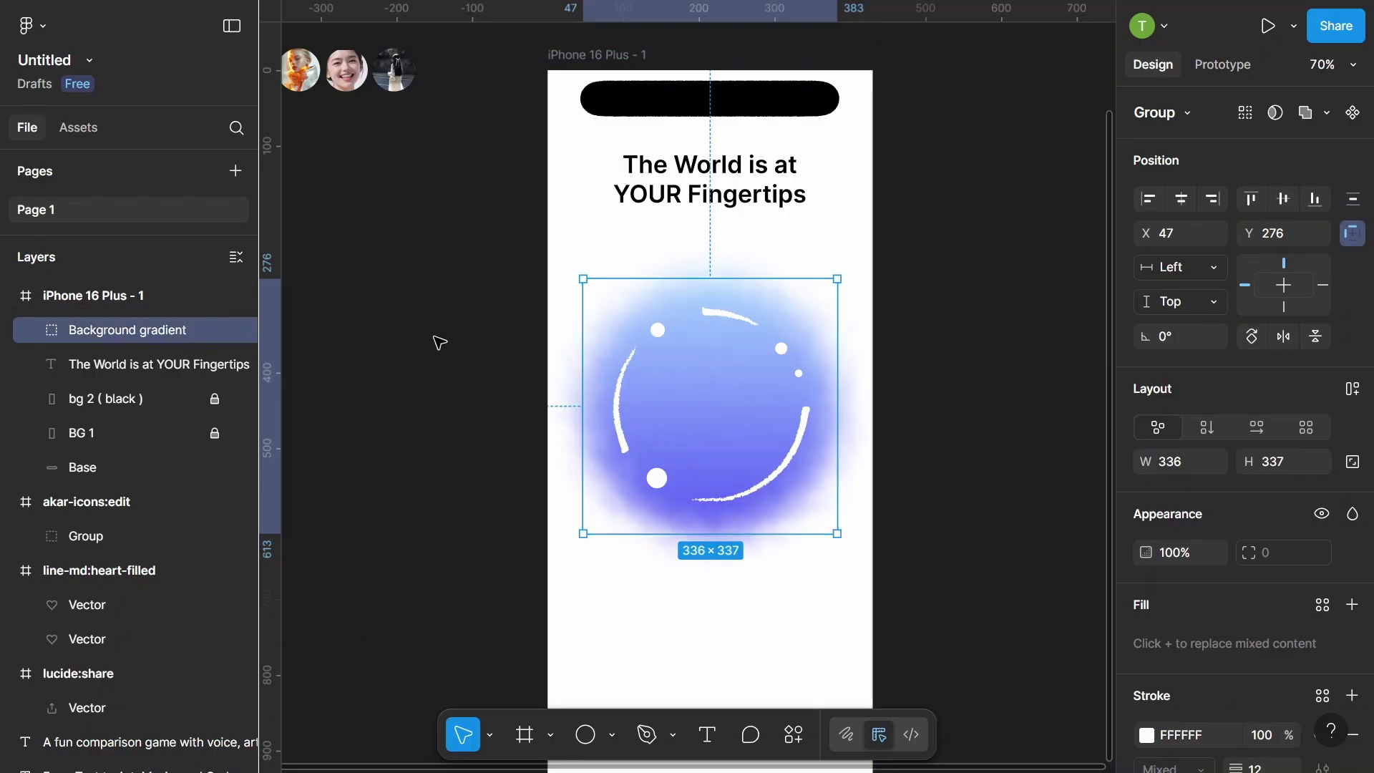
pyautogui.click(435, 343)
pyautogui.click(827, 322)
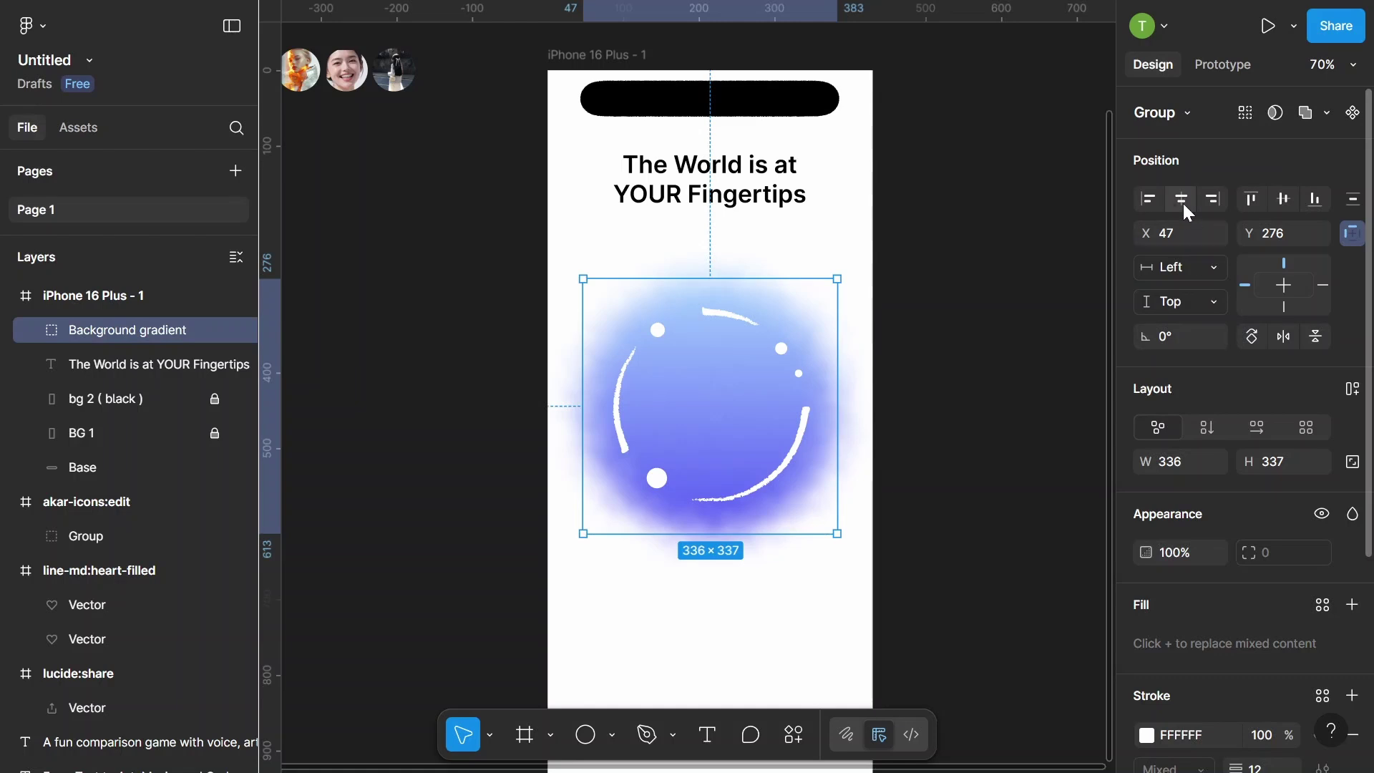
pyautogui.click(954, 279)
# - Place the tabler:microphone-filled icon at the centre of the gradient orb
pyautogui.scroll(-3, 665, 332)
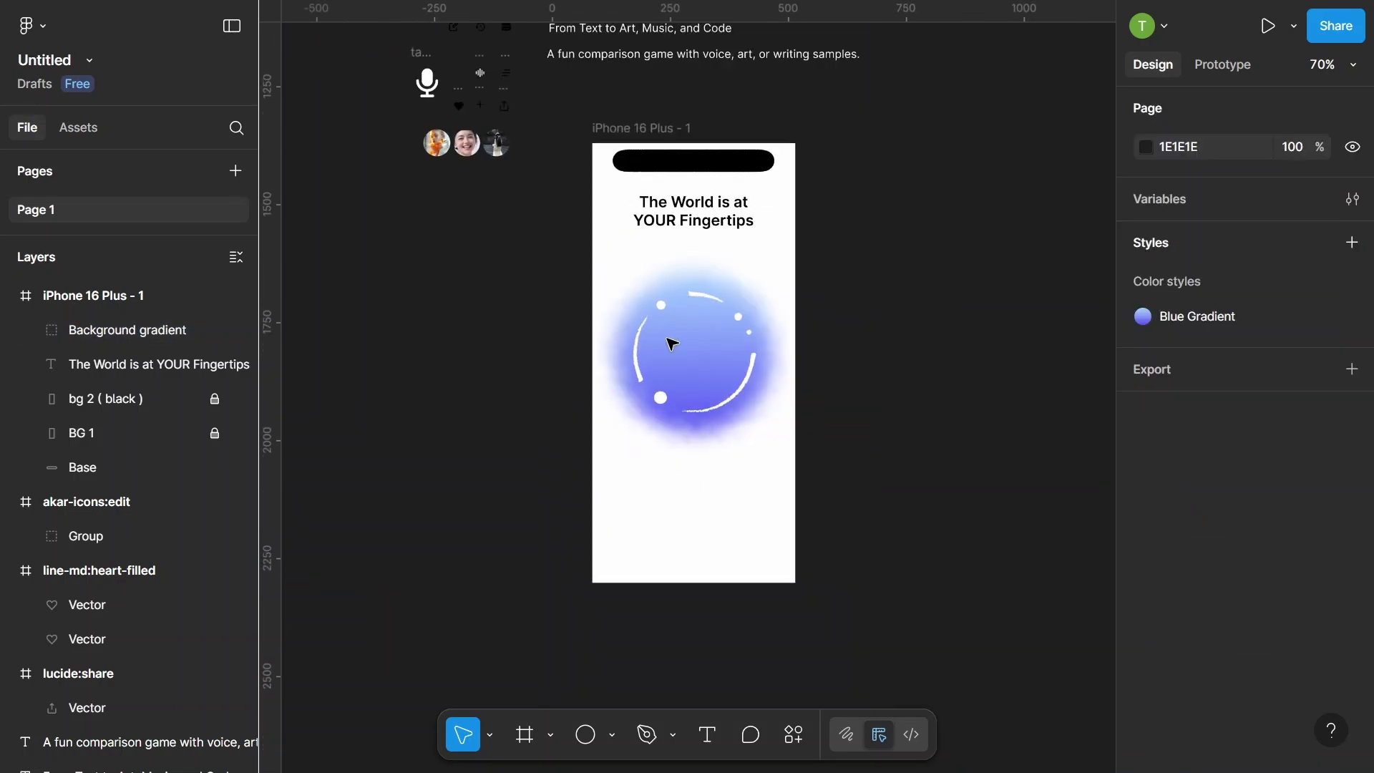
pyautogui.moveTo(427, 83)
pyautogui.mouseDown()
pyautogui.moveTo(693, 365)
pyautogui.moveTo(701, 337)
pyautogui.mouseUp()
pyautogui.scroll(3, 693, 364)
pyautogui.scroll(2, 702, 360)
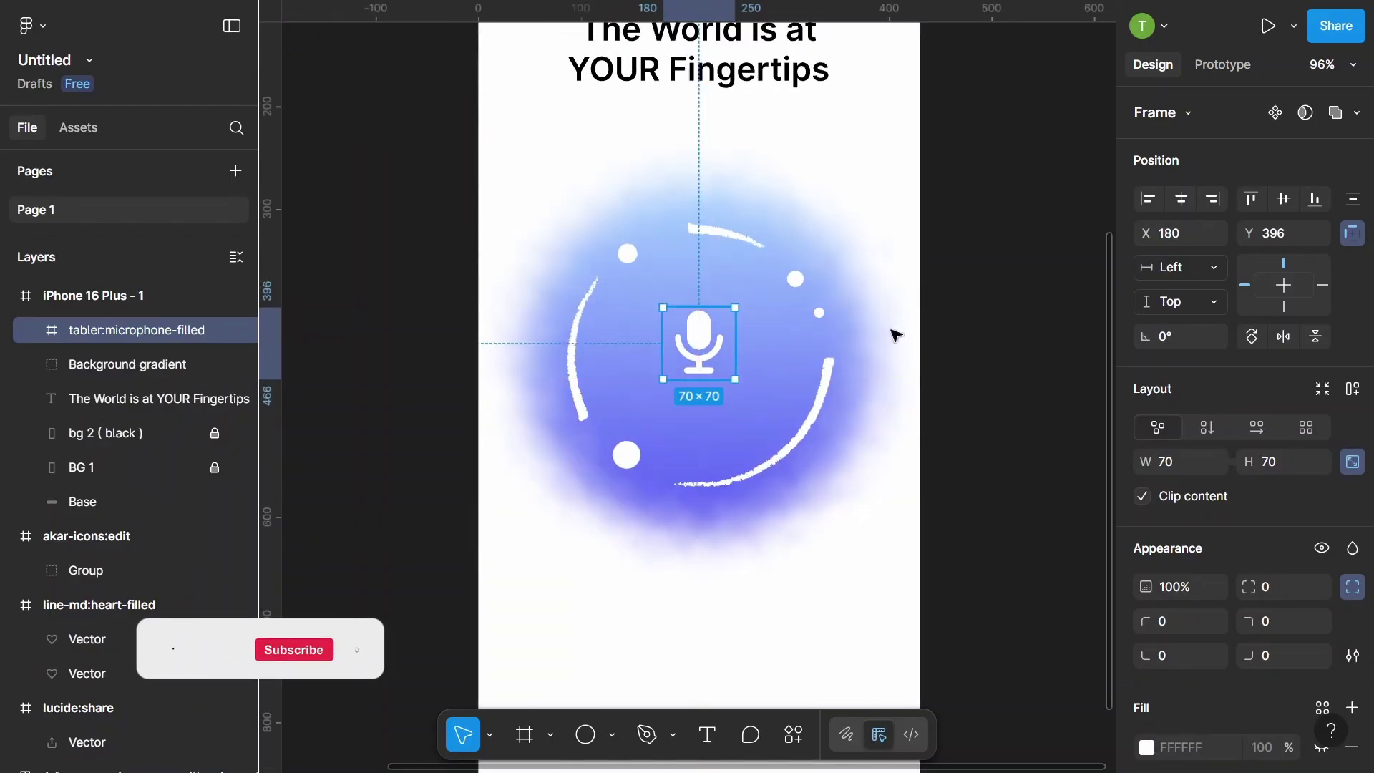
pyautogui.click(935, 325)
# - Shrink the large lower-left dot in the orb to 18×18
pyautogui.scroll(-1, 935, 325)
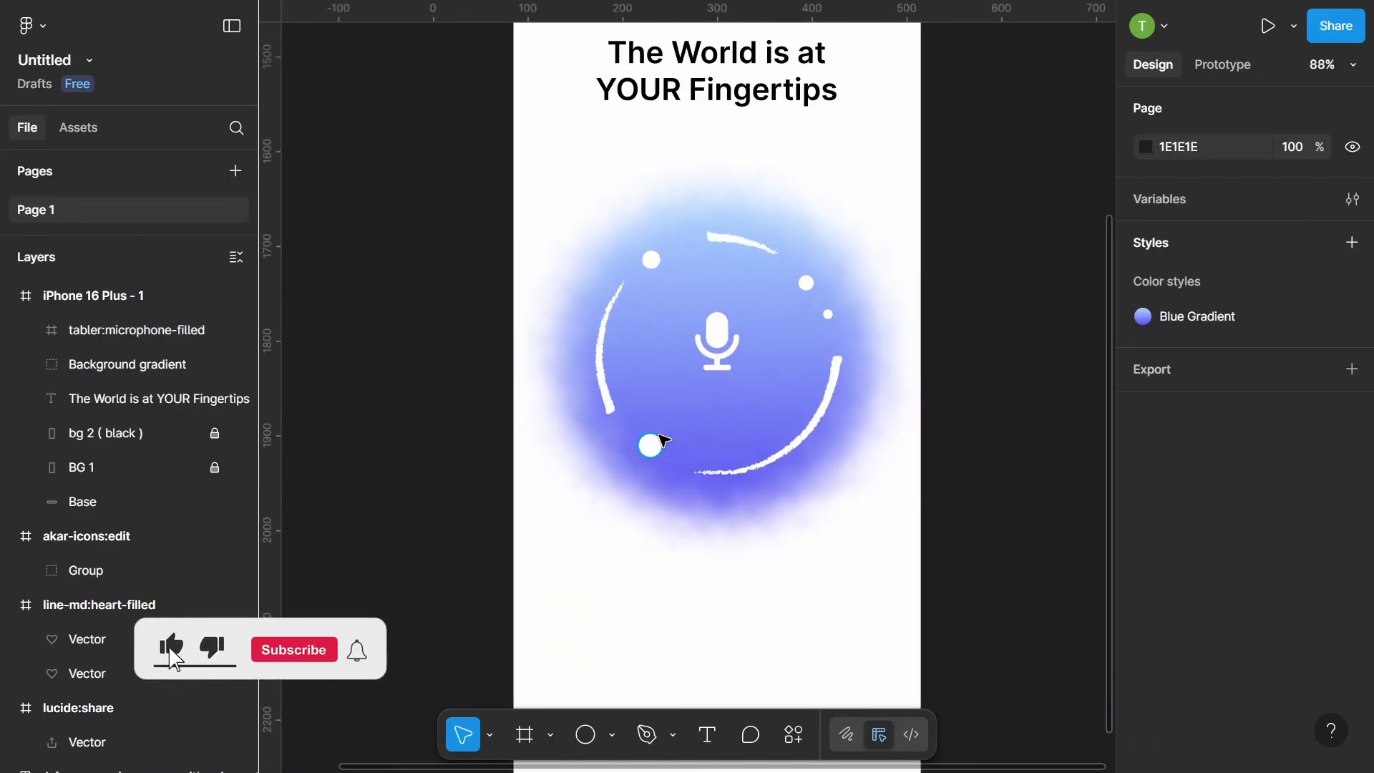
pyautogui.click(664, 440)
pyautogui.scroll(3, 662, 442)
pyautogui.moveTo(665, 434); pyautogui.dragTo(645, 446)
pyautogui.click(408, 399)
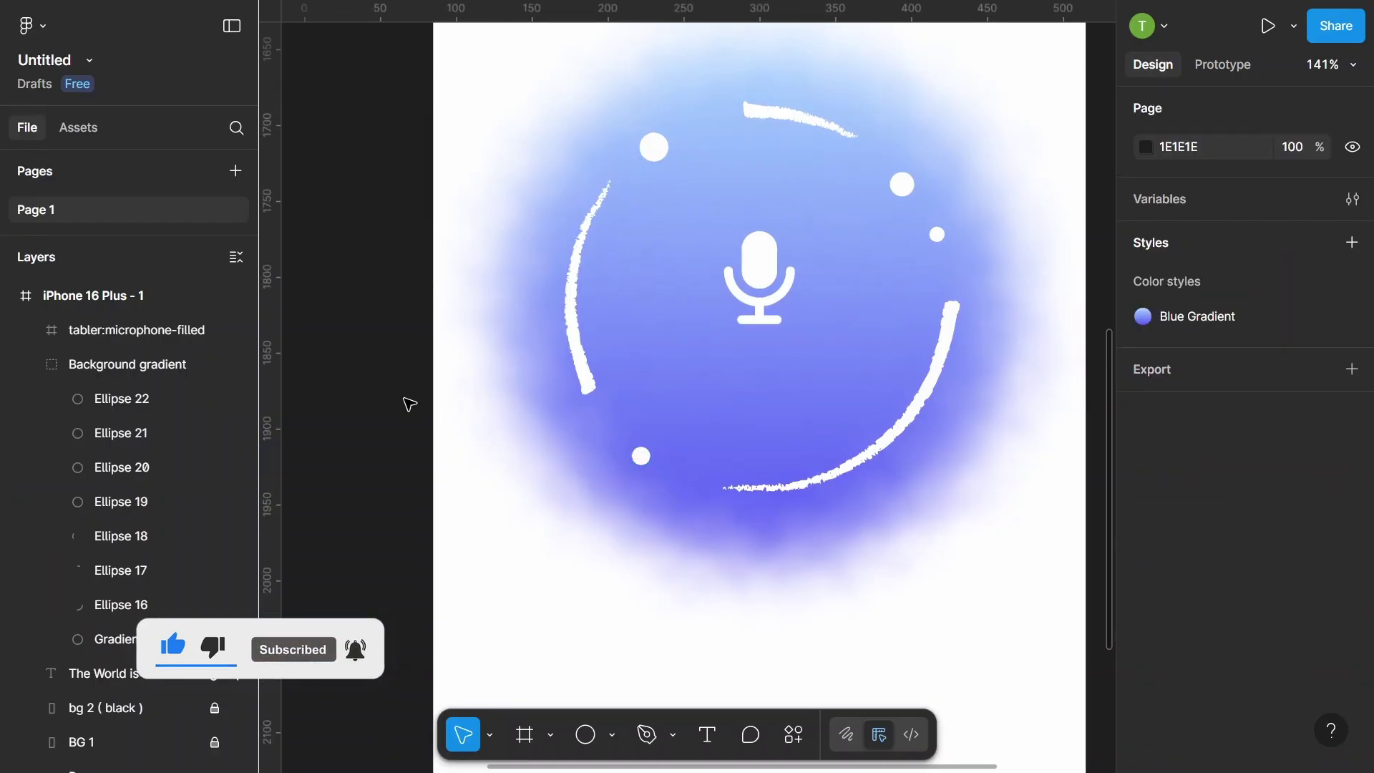
# - Reset the view to 100% zoom and pan around to inspect the phone screen
pyautogui.scroll(-1, 408, 400)
pyautogui.hotkey('shift', '0')
pyautogui.scroll(-2, 880, 396)
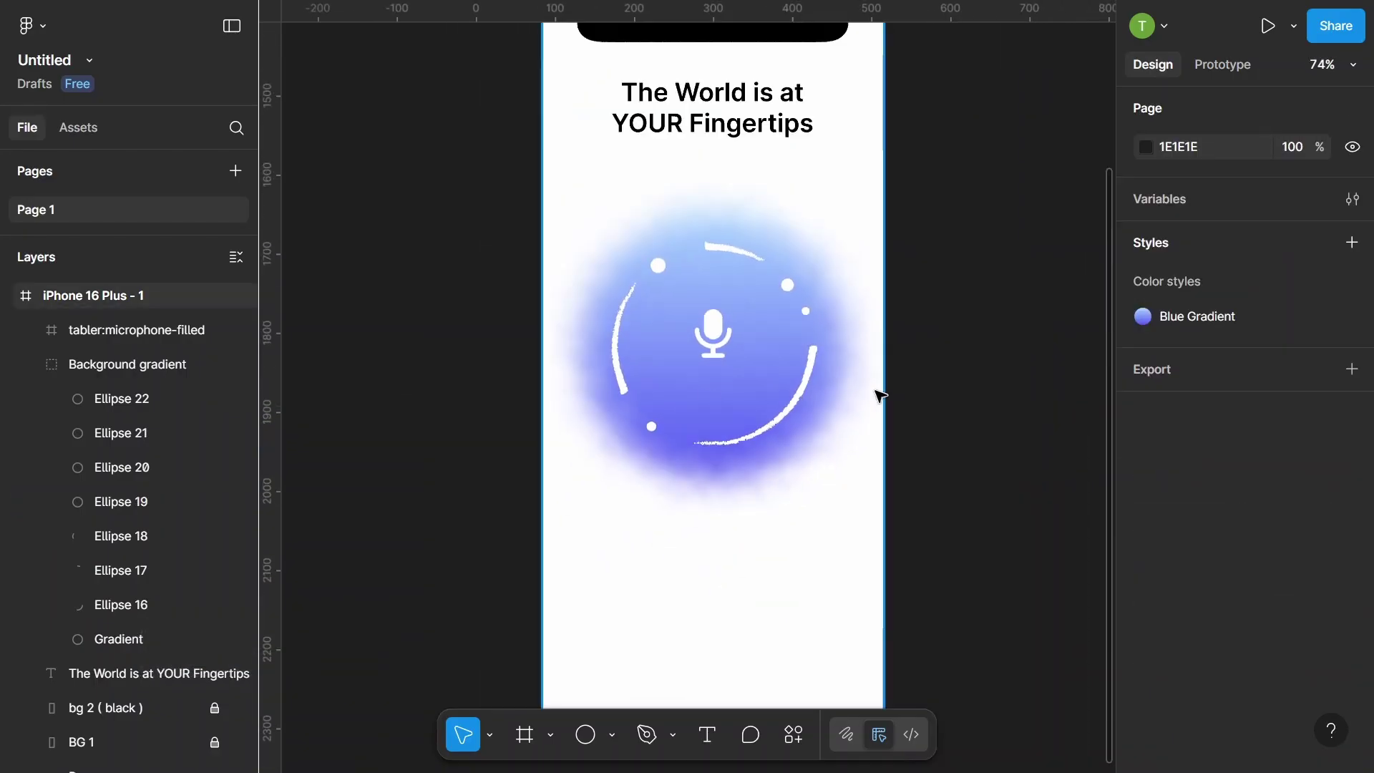
pyautogui.scroll(-1, 877, 394)
pyautogui.moveTo(860, 387); pyautogui.dragTo(881, 387)
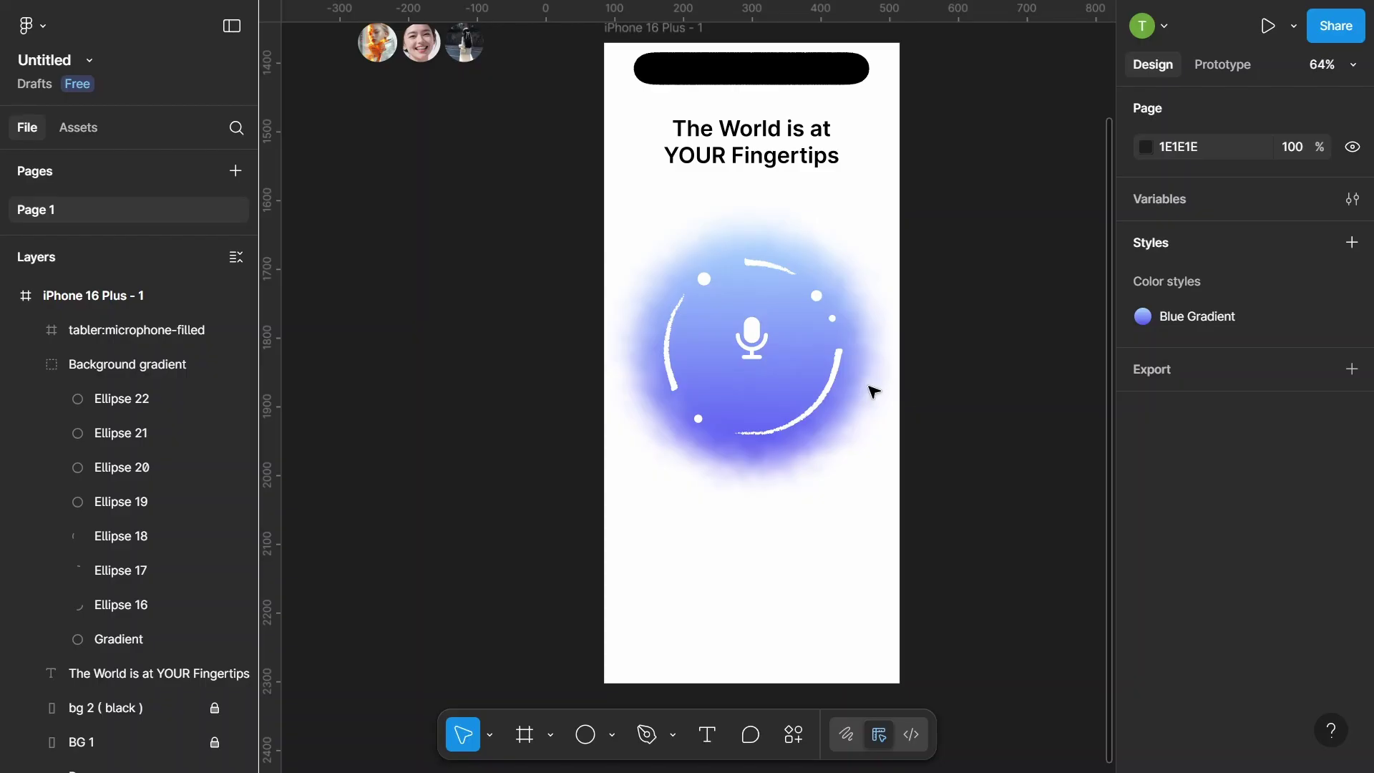
pyautogui.scroll(-2, 658, 362)
pyautogui.scroll(2, 715, 376)
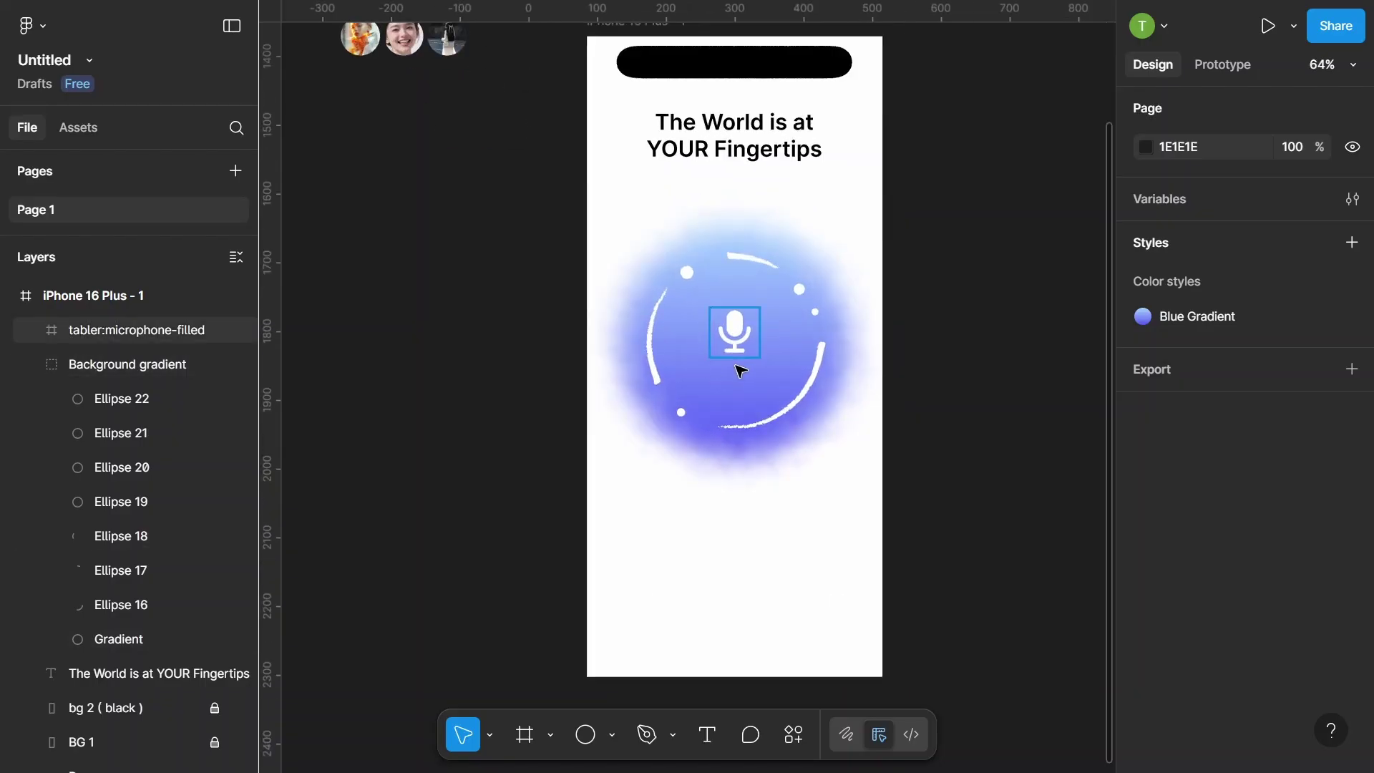
pyautogui.scroll(3, 737, 372)
pyautogui.scroll(-2, 741, 370)
pyautogui.scroll(-1, 740, 370)
pyautogui.scroll(-2, 740, 370)
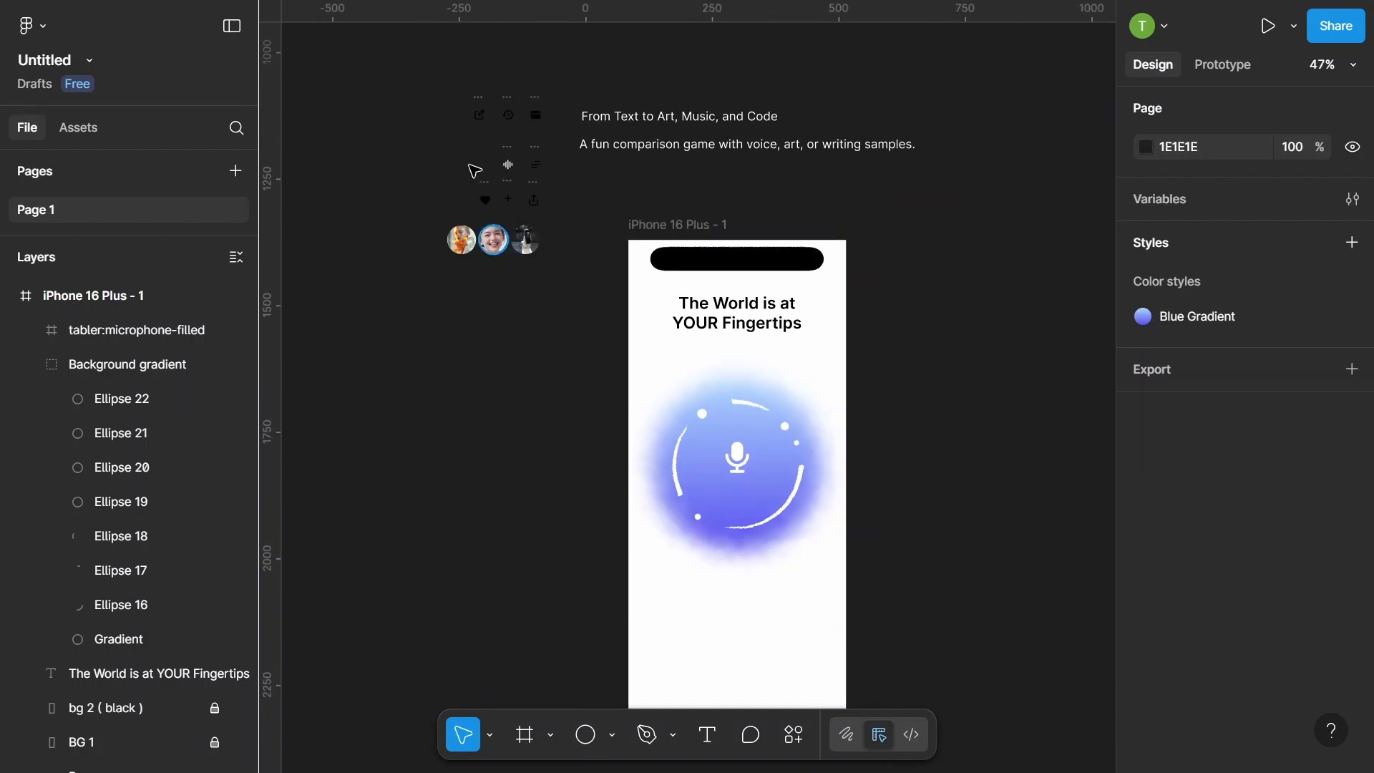
# - Drag the voice-line wave icon onto the orb below the microphone and enlarge it
pyautogui.click(510, 161)
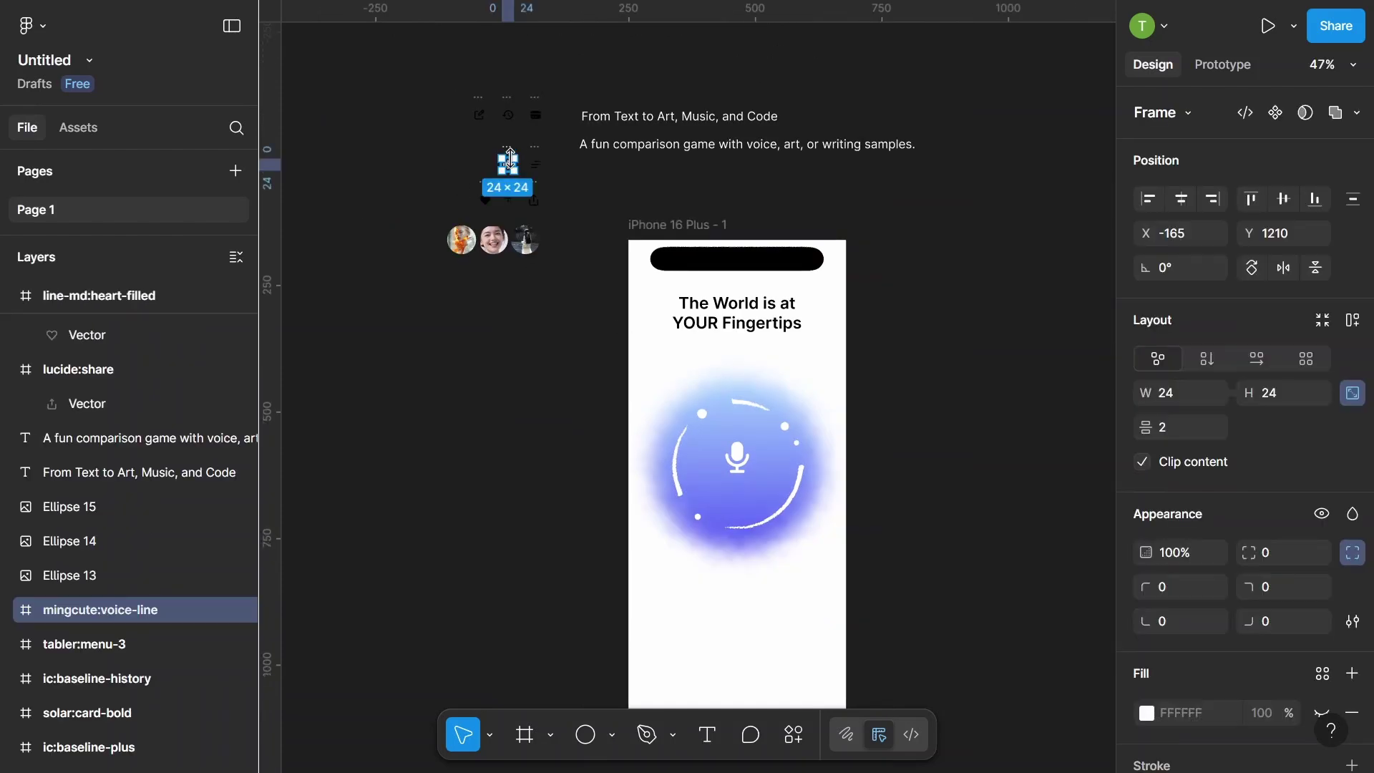
pyautogui.moveTo(510, 161); pyautogui.dragTo(737, 501)
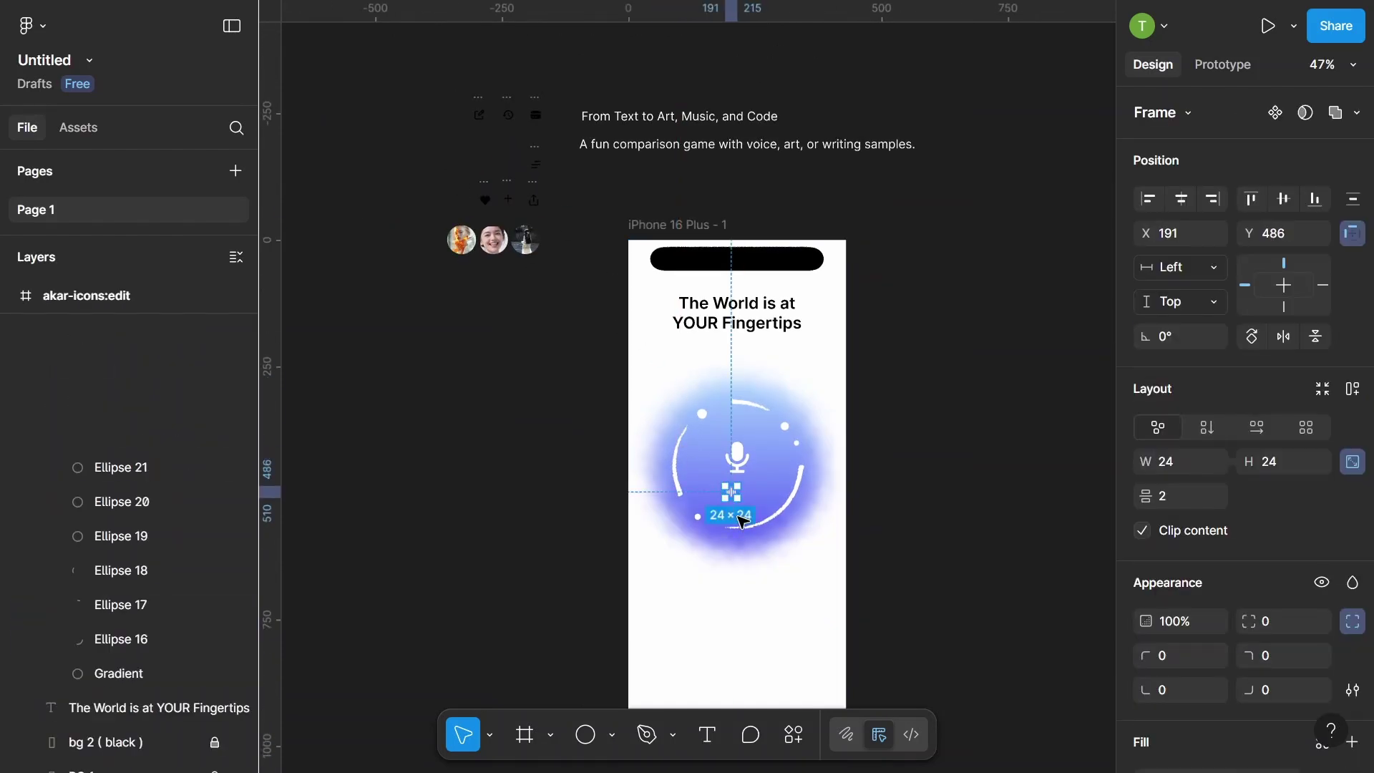
pyautogui.scroll(3, 737, 500)
pyautogui.scroll(2, 747, 510)
pyautogui.scroll(2, 741, 504)
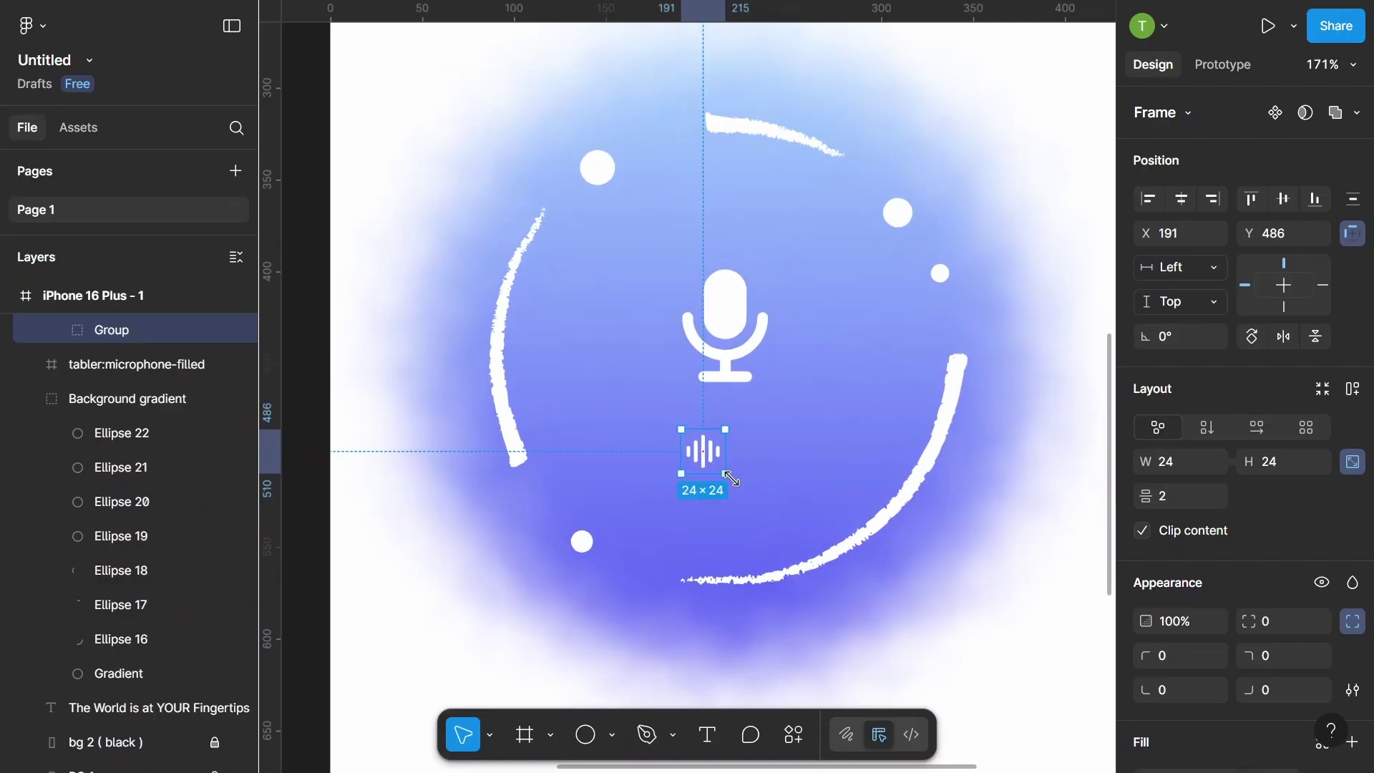
pyautogui.moveTo(739, 492)
pyautogui.mouseDown()
pyautogui.moveTo(751, 503)
pyautogui.moveTo(724, 493)
pyautogui.moveTo(717, 461)
pyautogui.mouseUp()
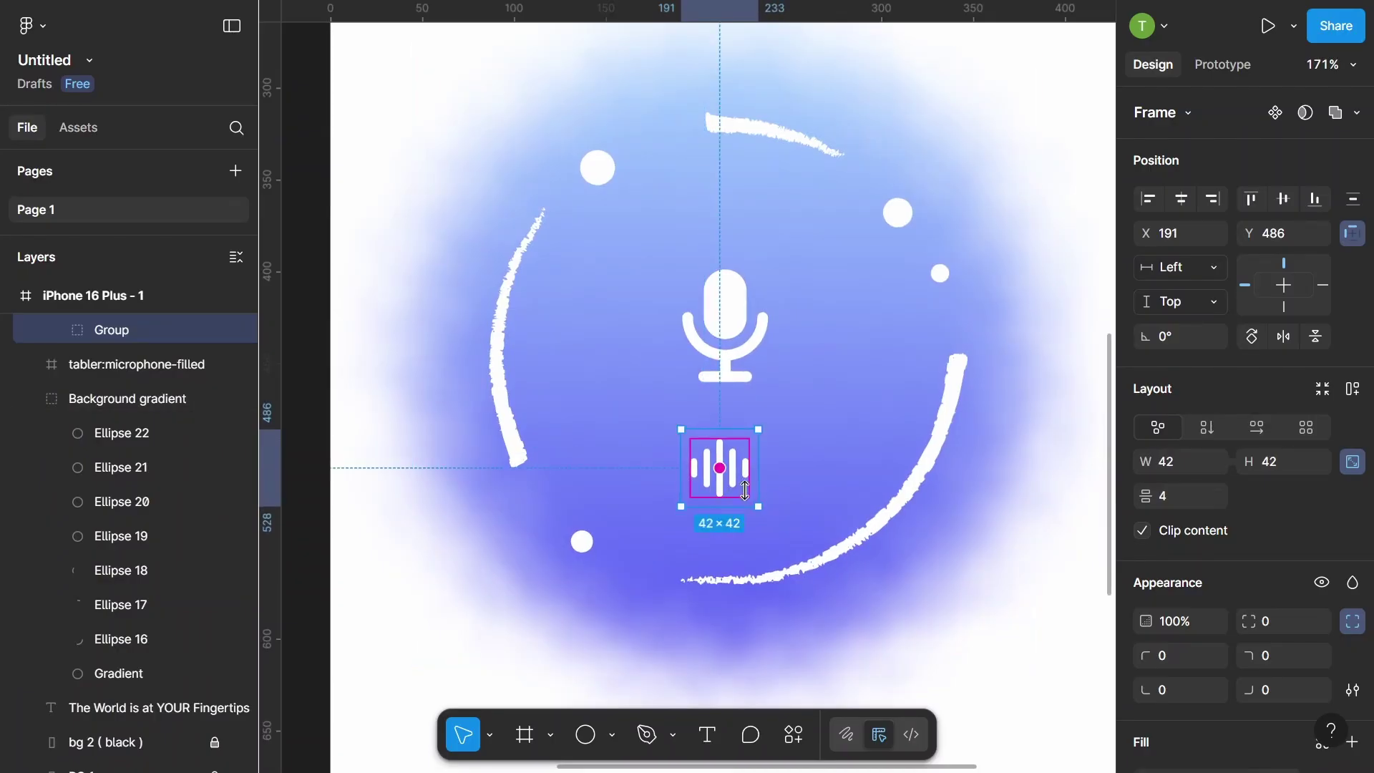
pyautogui.scroll(1, 105, 332)
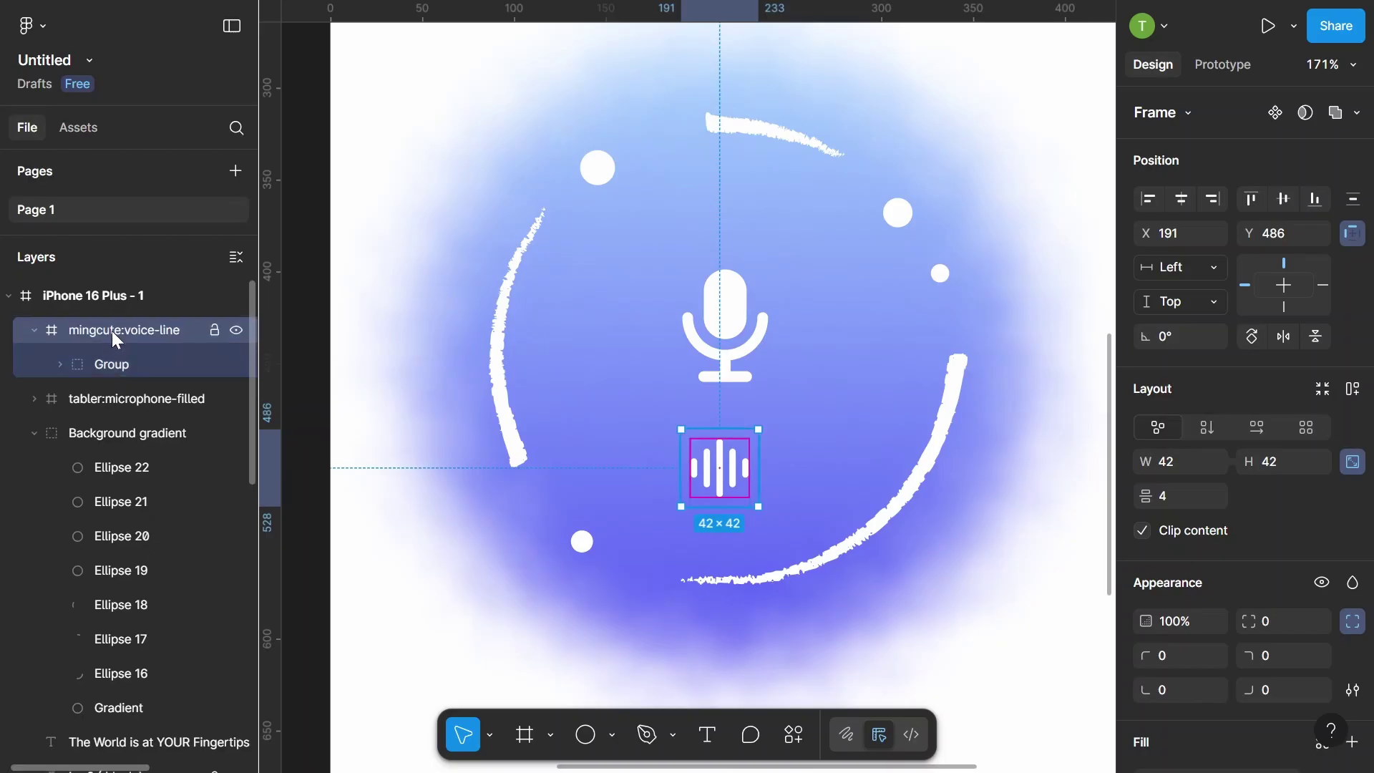
pyautogui.click(36, 329)
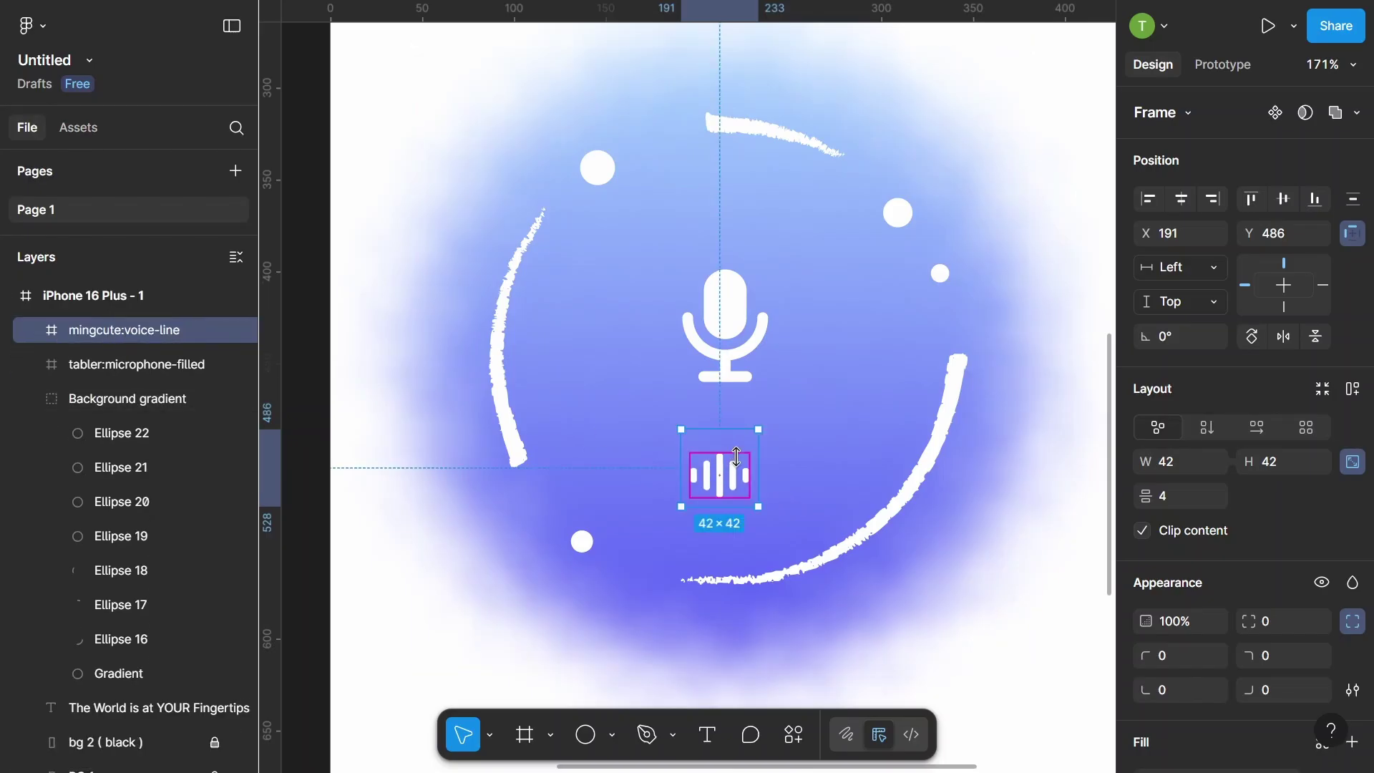
# - Lower the 42×42 sound-wave icon to X 194, Y 499 beneath the microphone
pyautogui.moveTo(748, 445); pyautogui.dragTo(751, 467)
pyautogui.keyDown('ctrl'); pyautogui.scroll(-5, 751, 467); pyautogui.keyUp('ctrl')
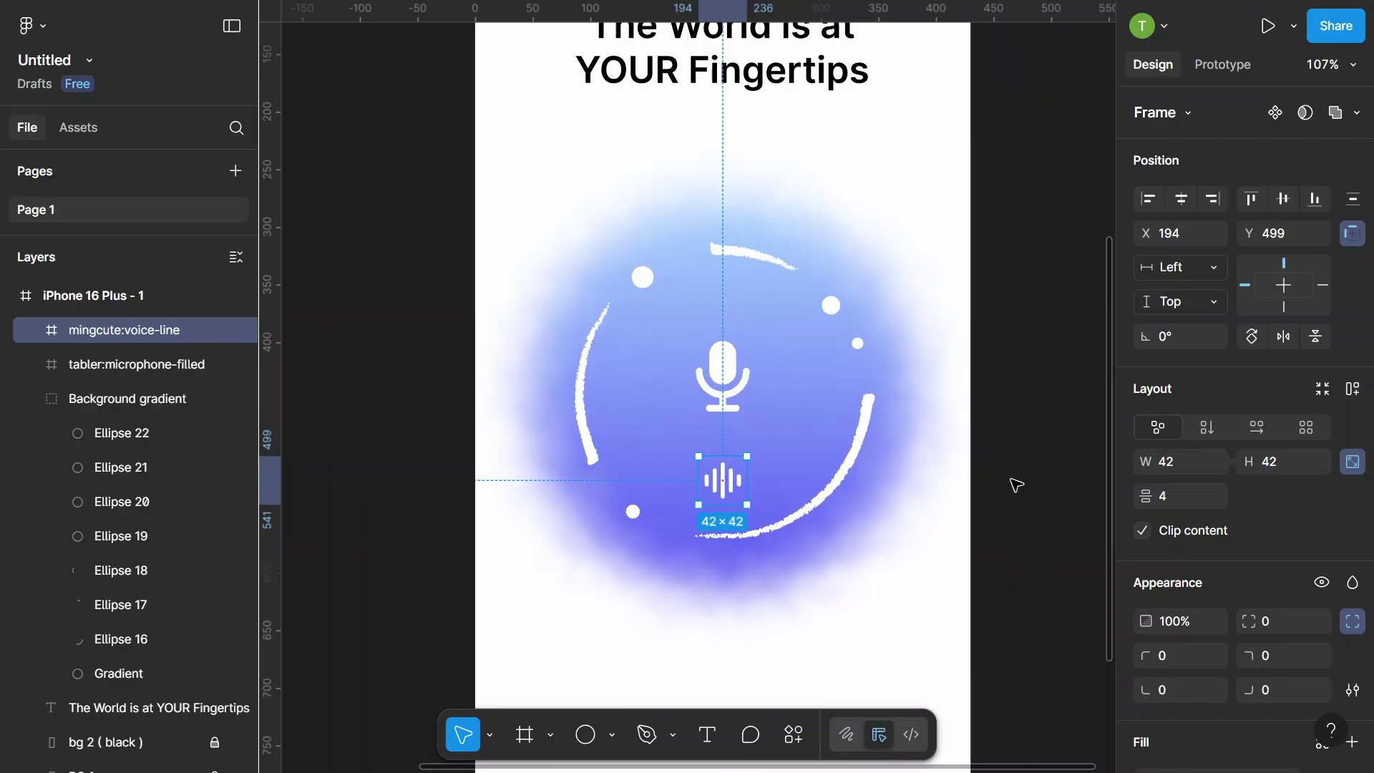
pyautogui.click(1016, 484)
pyautogui.scroll(-3, 1015, 484)
pyautogui.moveTo(1029, 444); pyautogui.dragTo(929, 420)
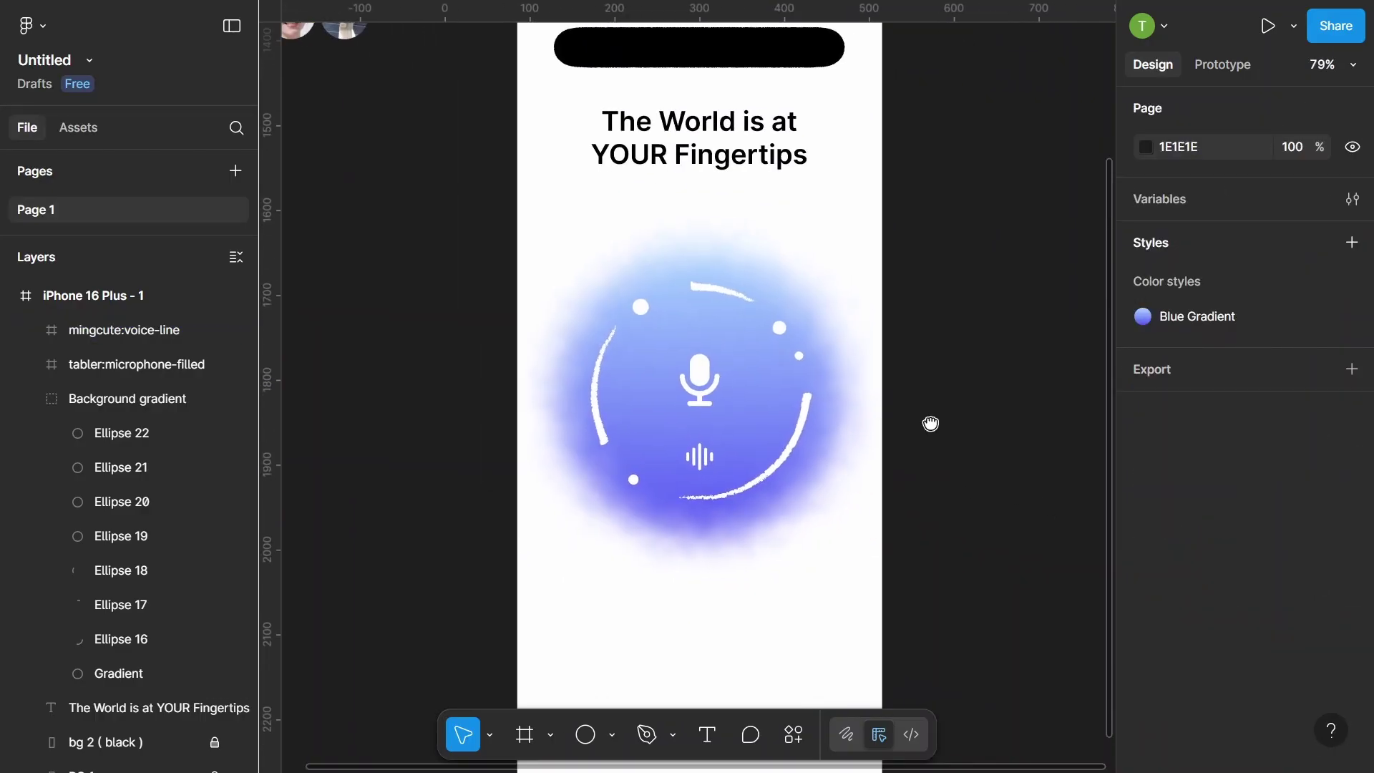
pyautogui.scroll(-1, 914, 486)
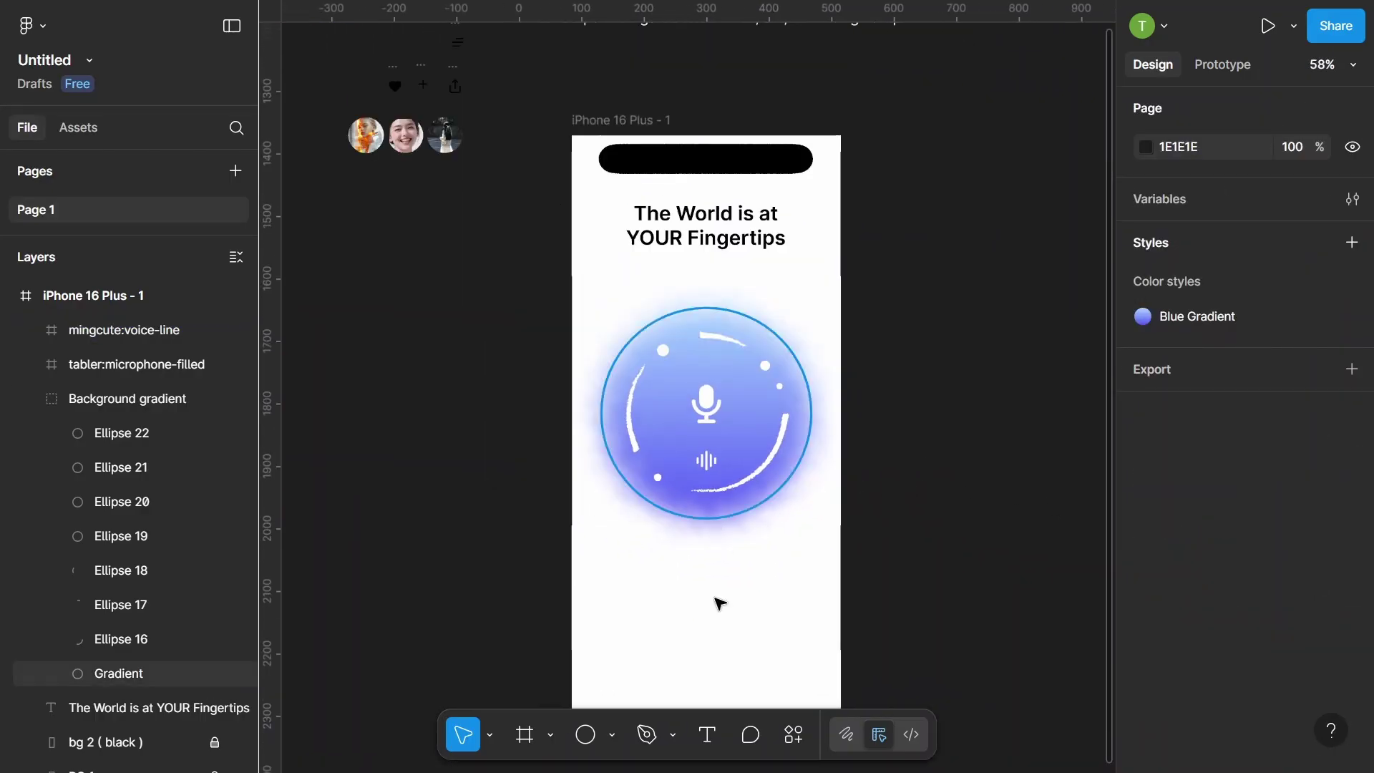
pyautogui.click(707, 735)
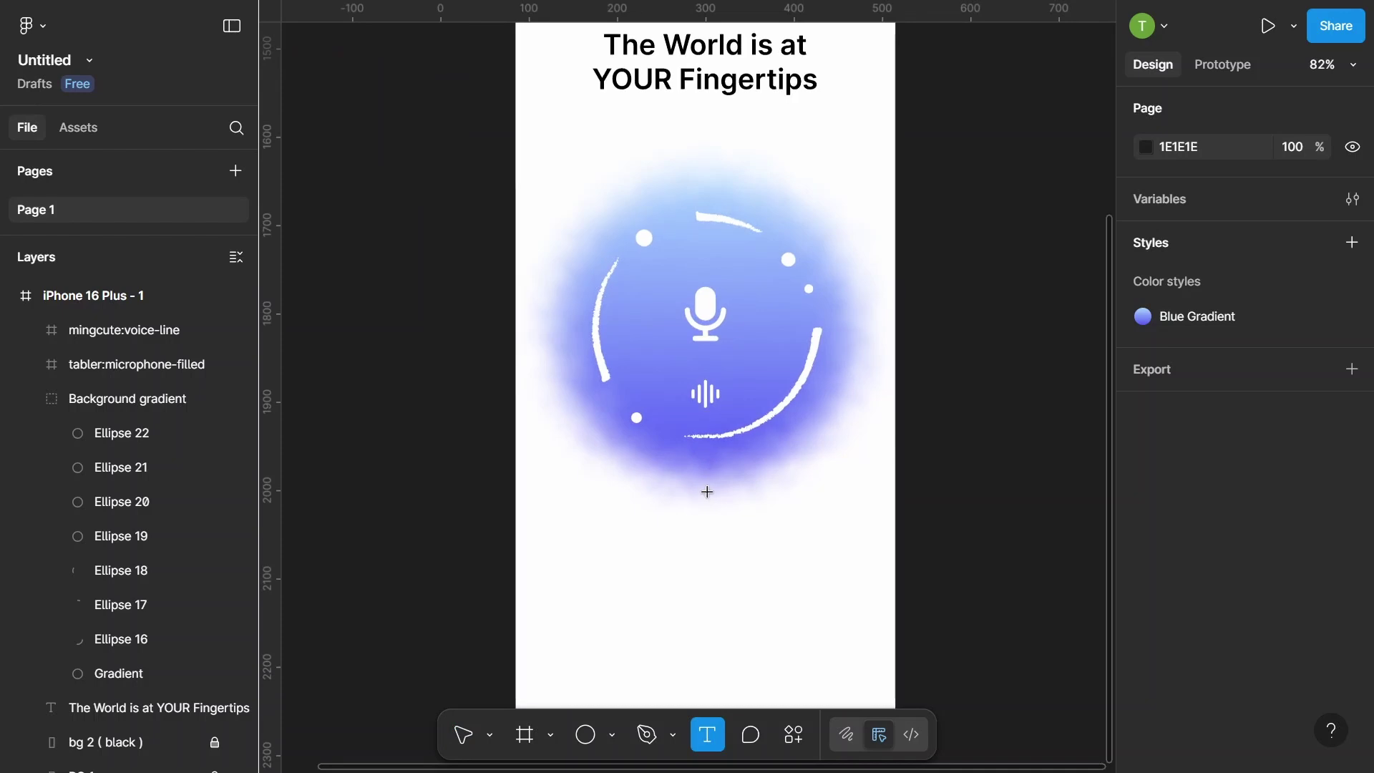
# - Type the 'Get Started' label below the orb
pyautogui.scroll(-1, 708, 467)
pyautogui.scroll(2, 705, 468)
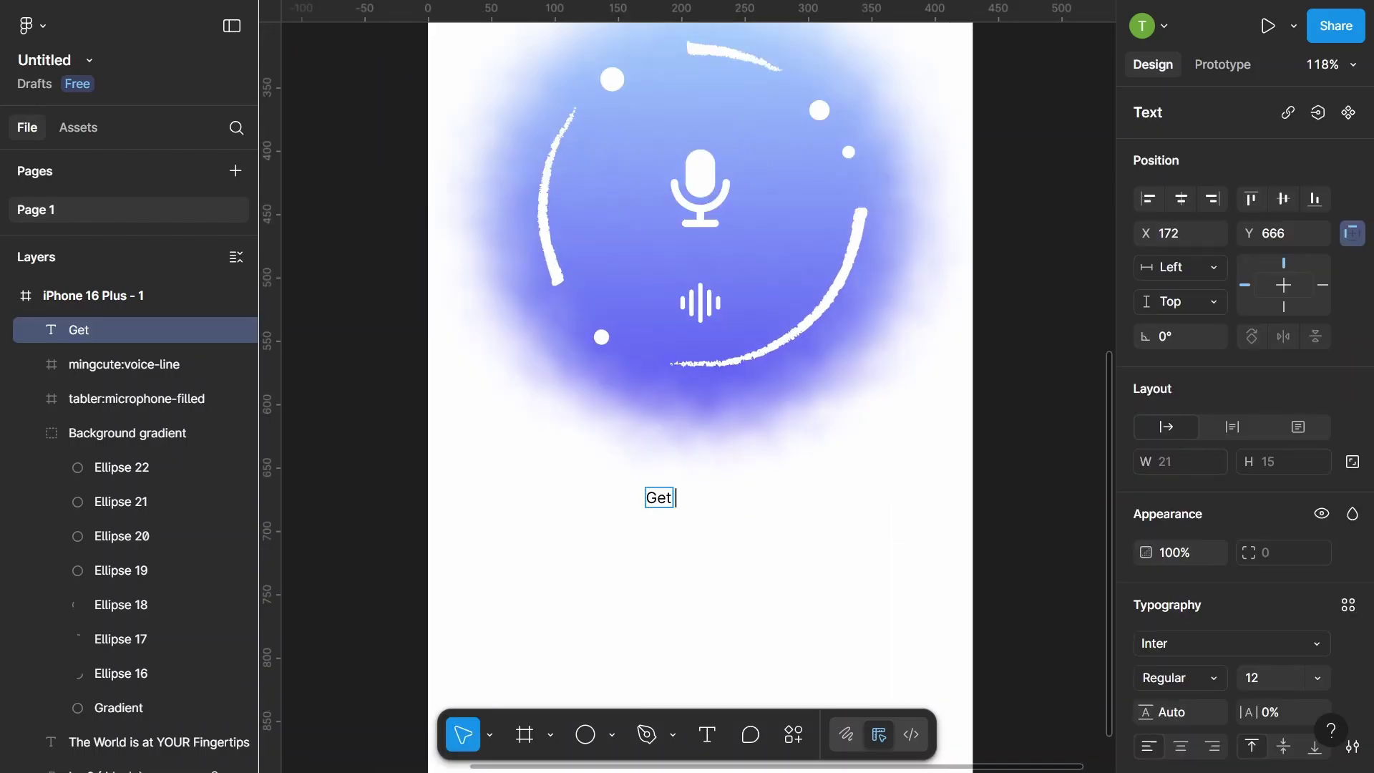
pyautogui.write('Start')
pyautogui.write('ed')
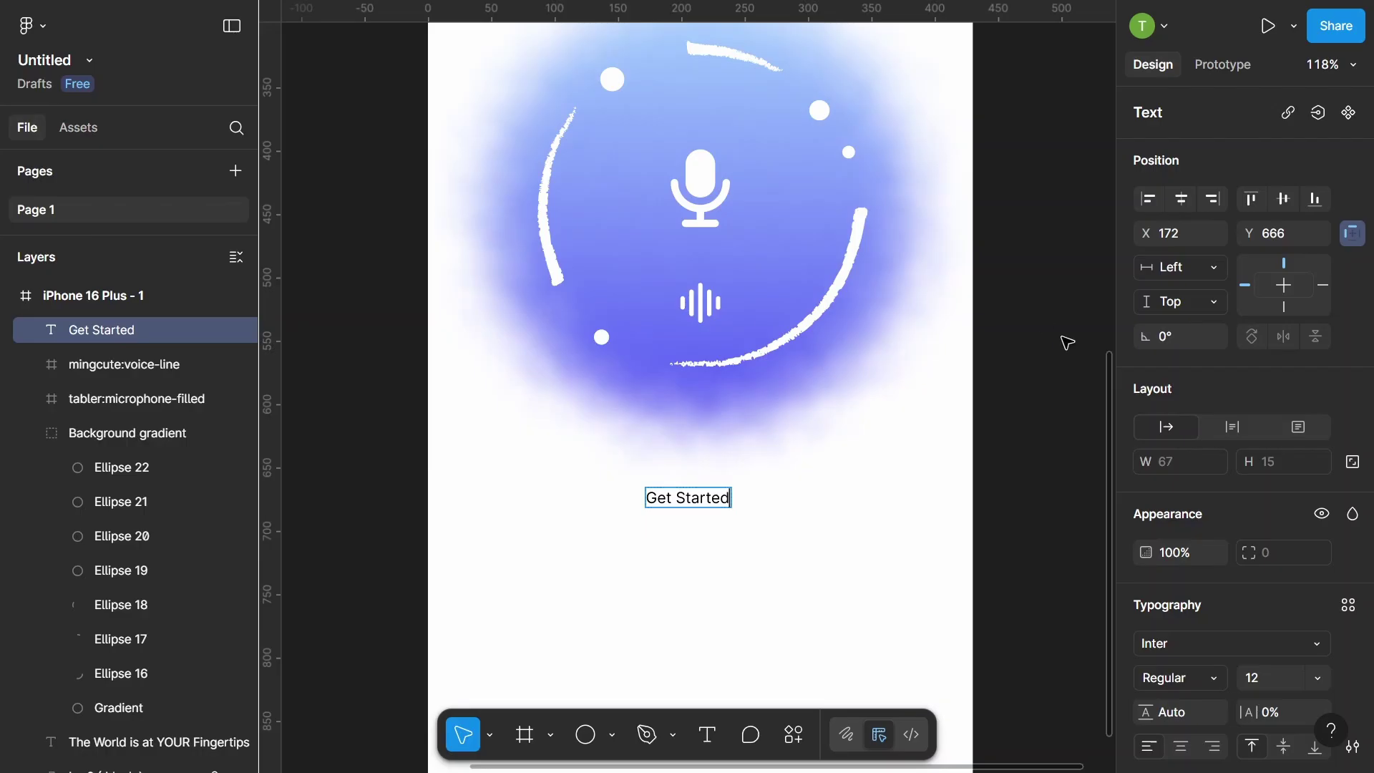
pyautogui.press('BackSpace')
pyautogui.write('d')
pyautogui.press('Escape')
# - Set the label to font size 20 in Medium weight
pyautogui.scroll(-3, 1295, 513)
pyautogui.click(1317, 463)
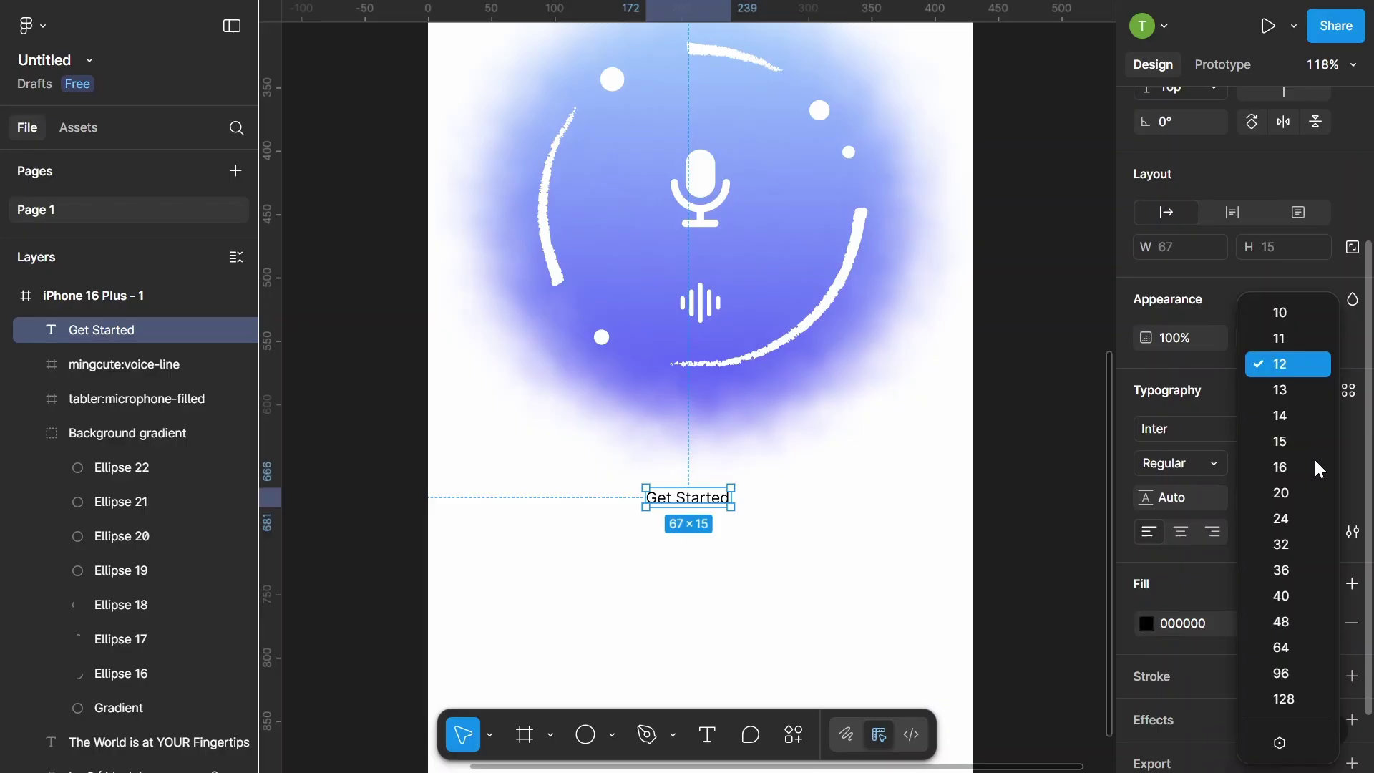
pyautogui.click(1301, 494)
pyautogui.click(1208, 465)
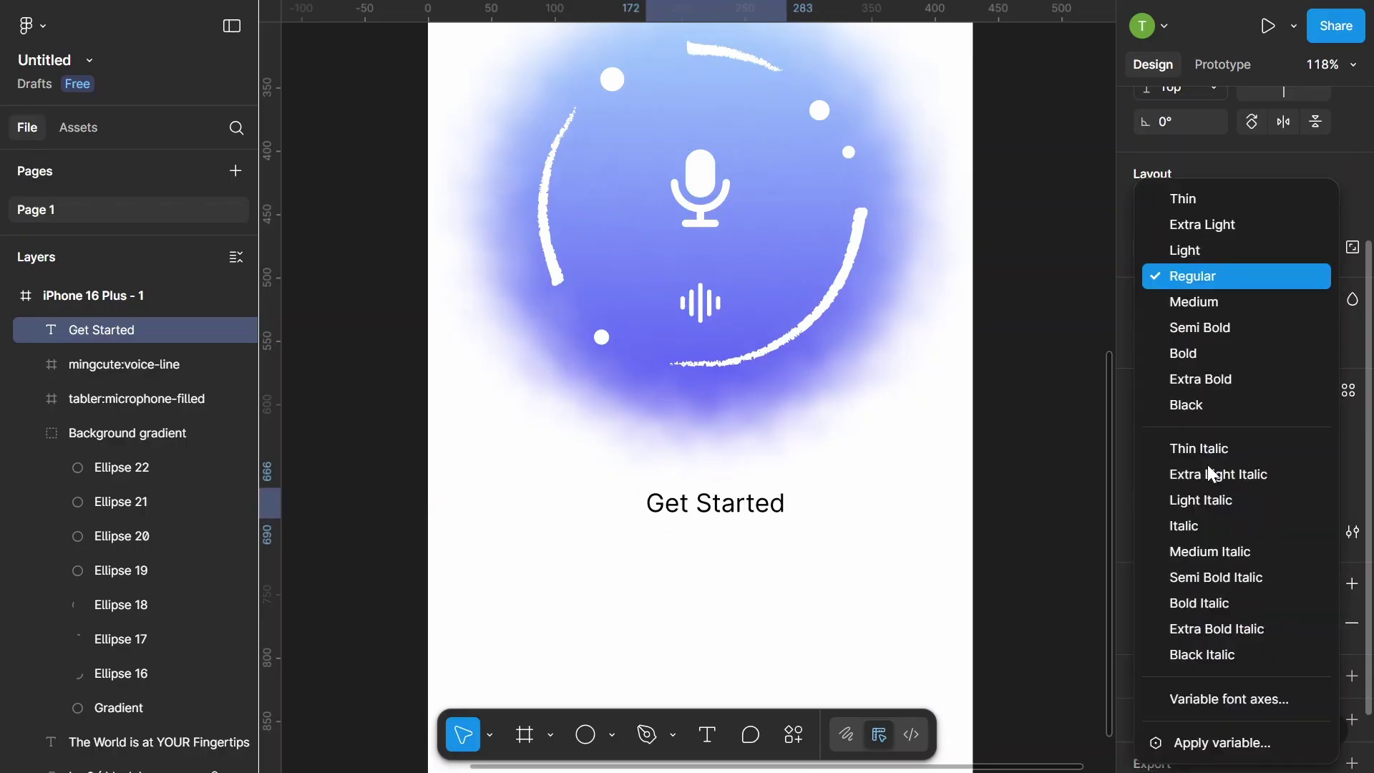
pyautogui.click(1202, 301)
# - Wrap the label in an auto-layout frame with corner radius 50
pyautogui.hotkey('shift', 'a')
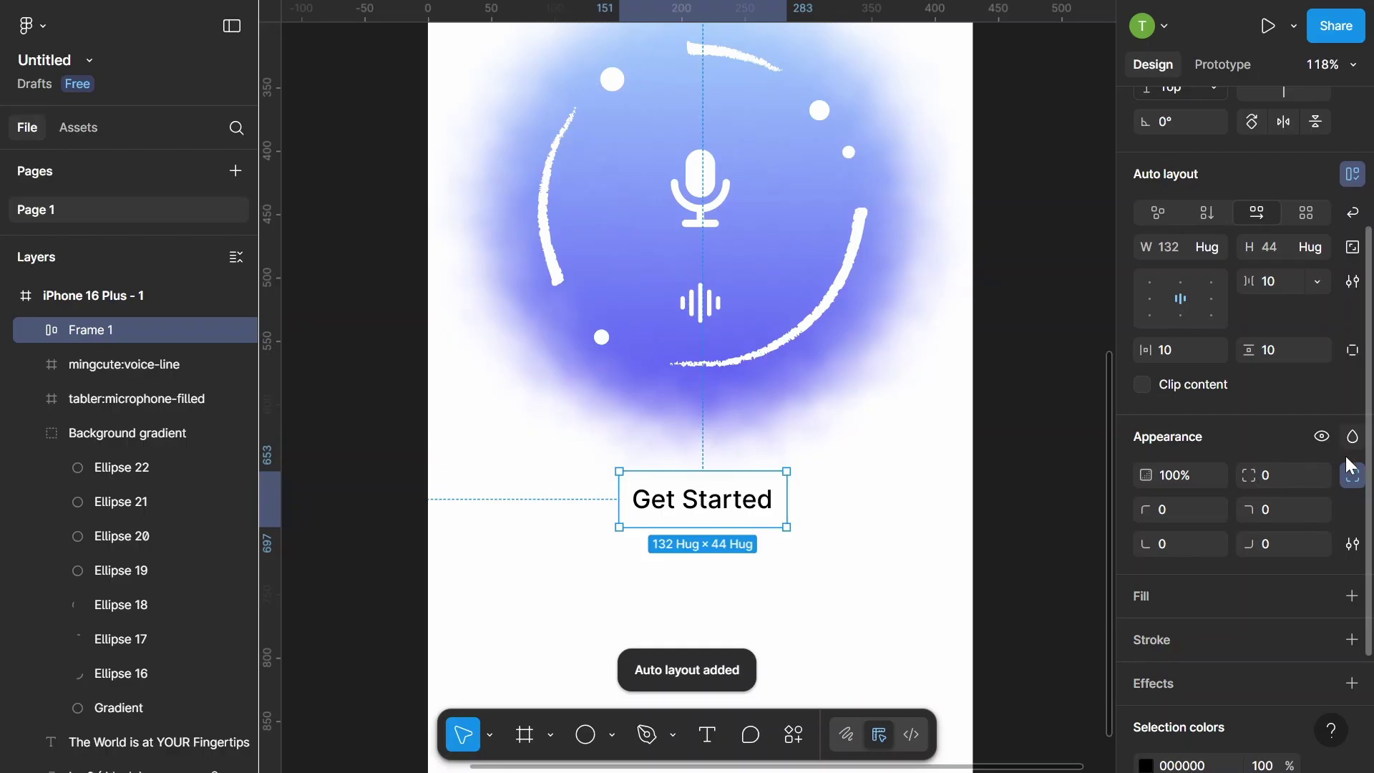
pyautogui.click(1268, 479)
pyautogui.write('0')
pyautogui.press('Return')
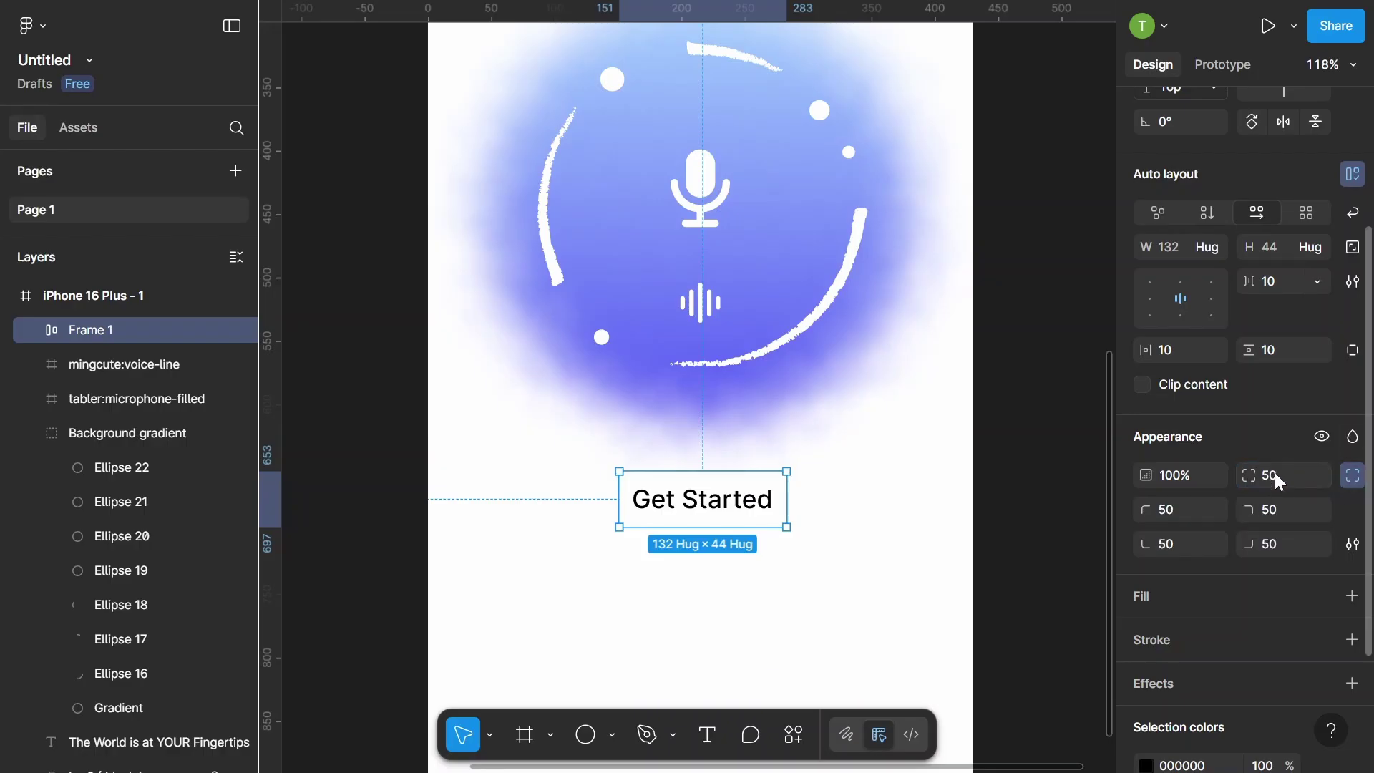
# - Fill the button frame with the orb's blue, 7485F8
pyautogui.click(1352, 596)
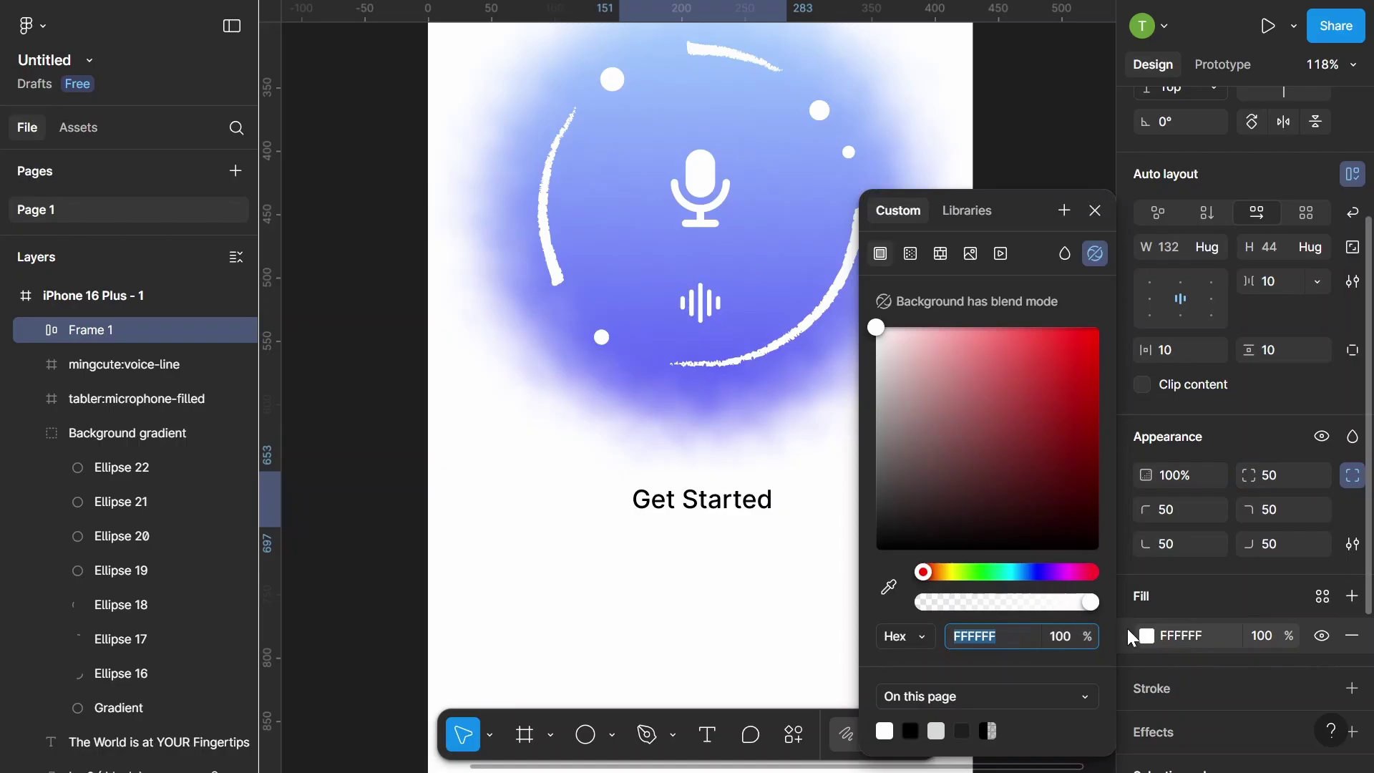
pyautogui.click(889, 587)
pyautogui.click(644, 265)
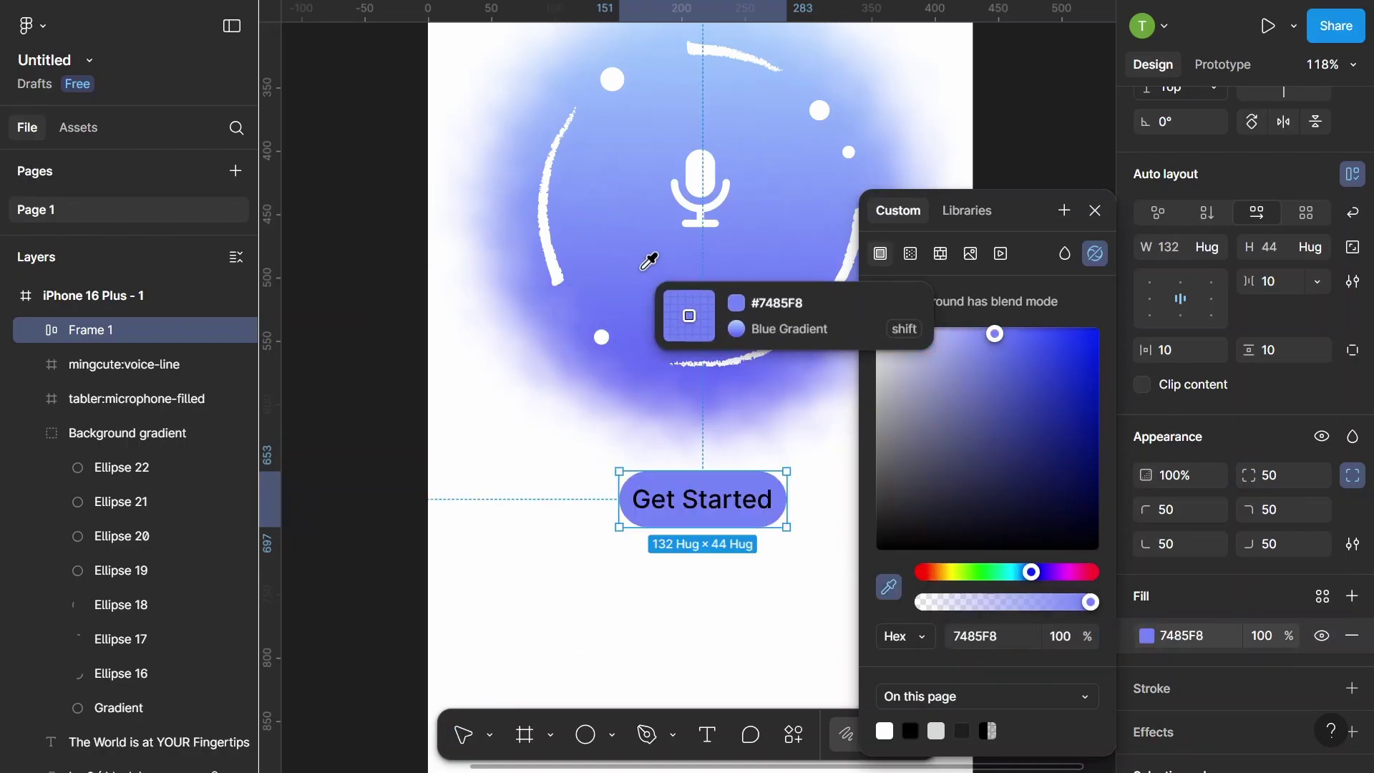
pyautogui.click(1095, 211)
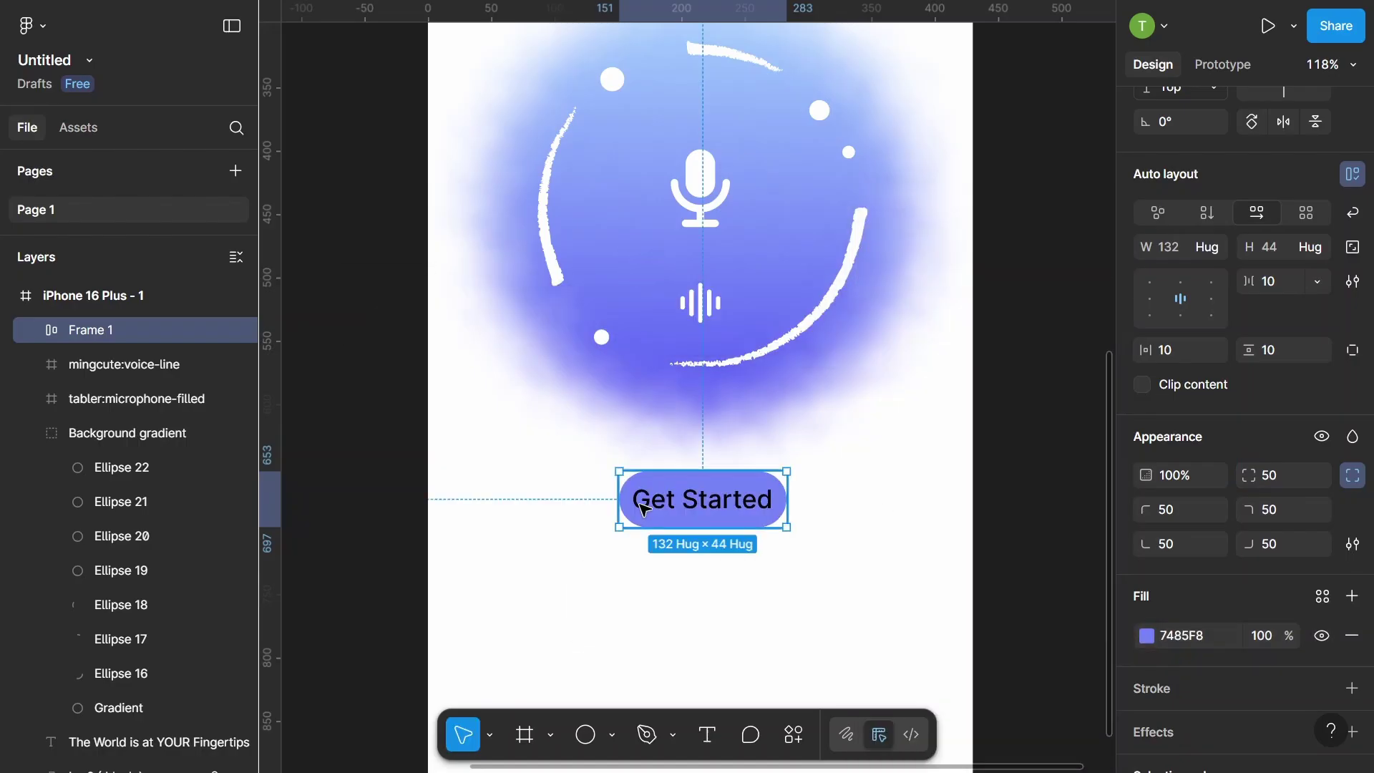
# - Colour the Get Started text pale pink FFE8E8
pyautogui.click(687, 512)
pyautogui.click(1147, 557)
pyautogui.click(1044, 417)
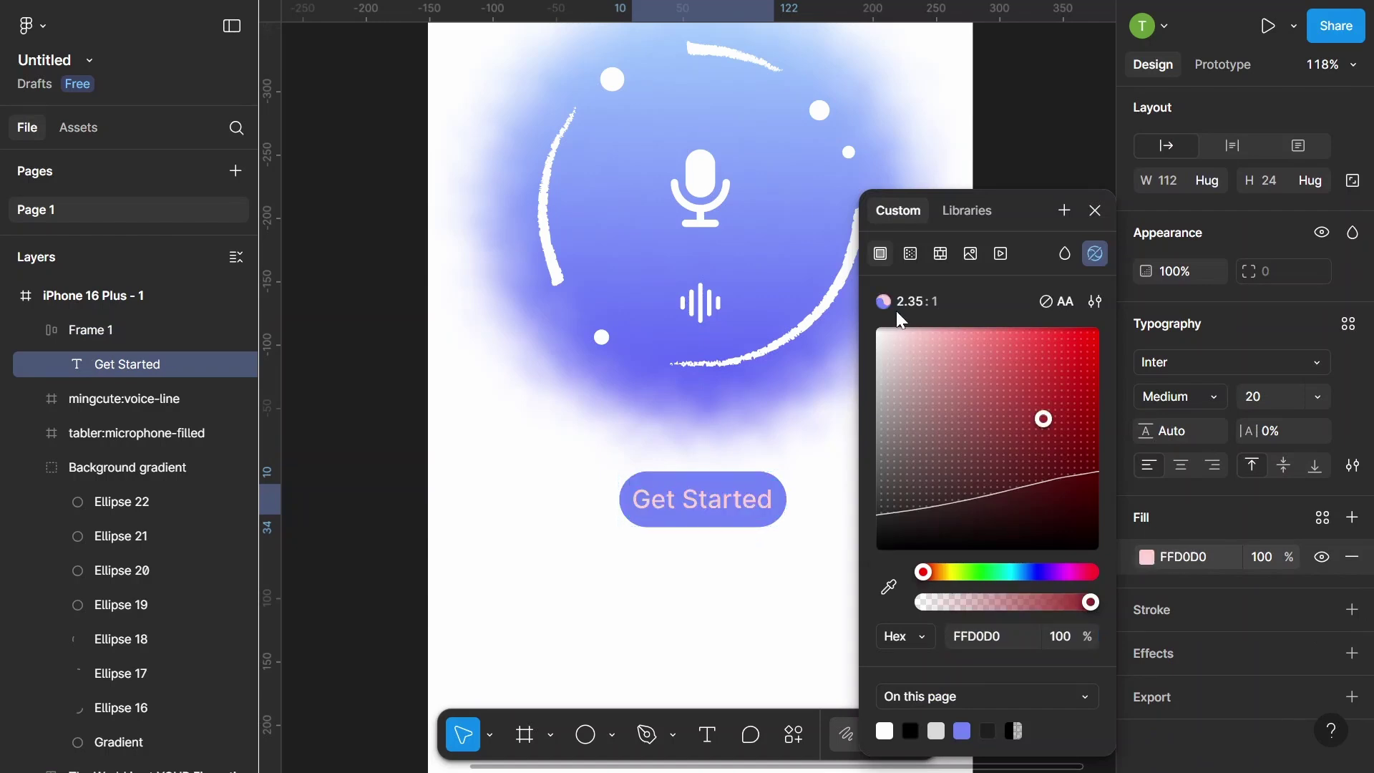
pyautogui.click(897, 326)
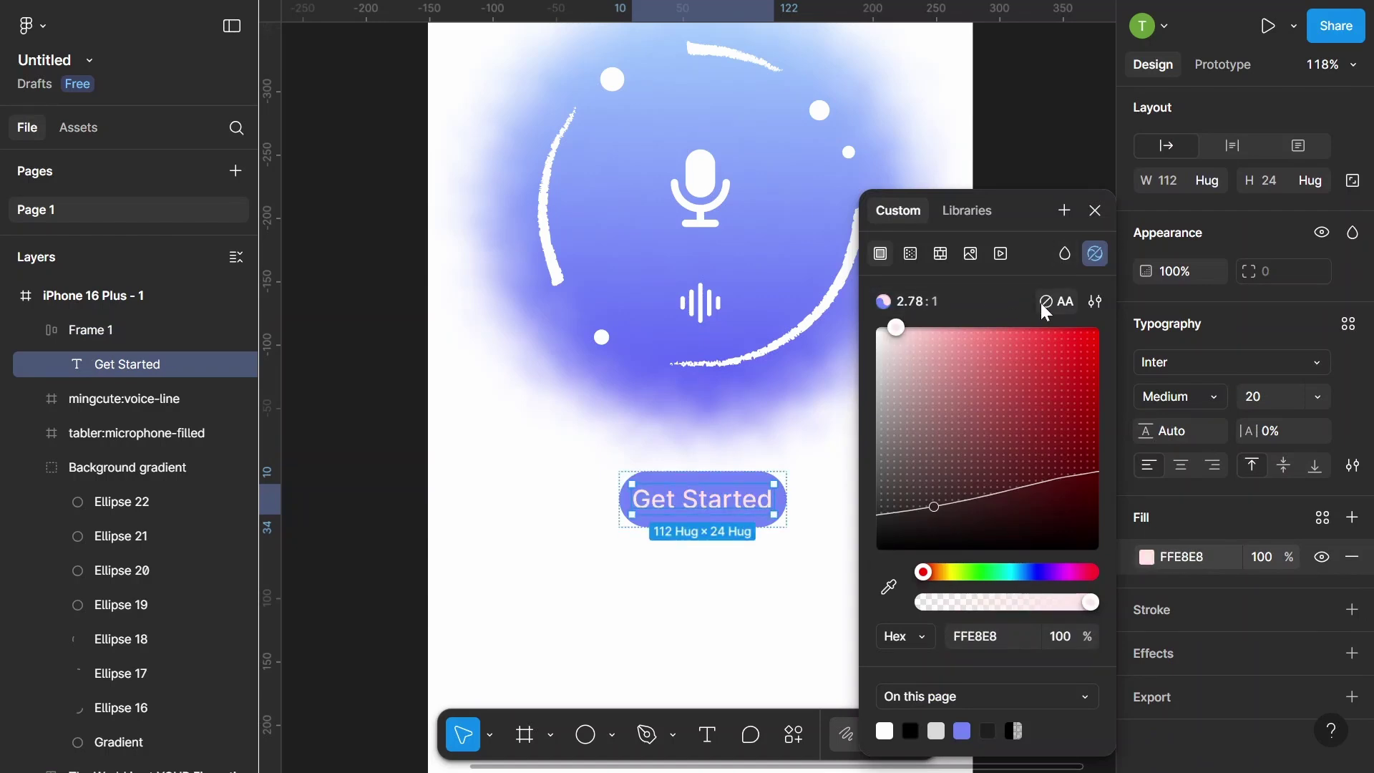
pyautogui.click(1050, 152)
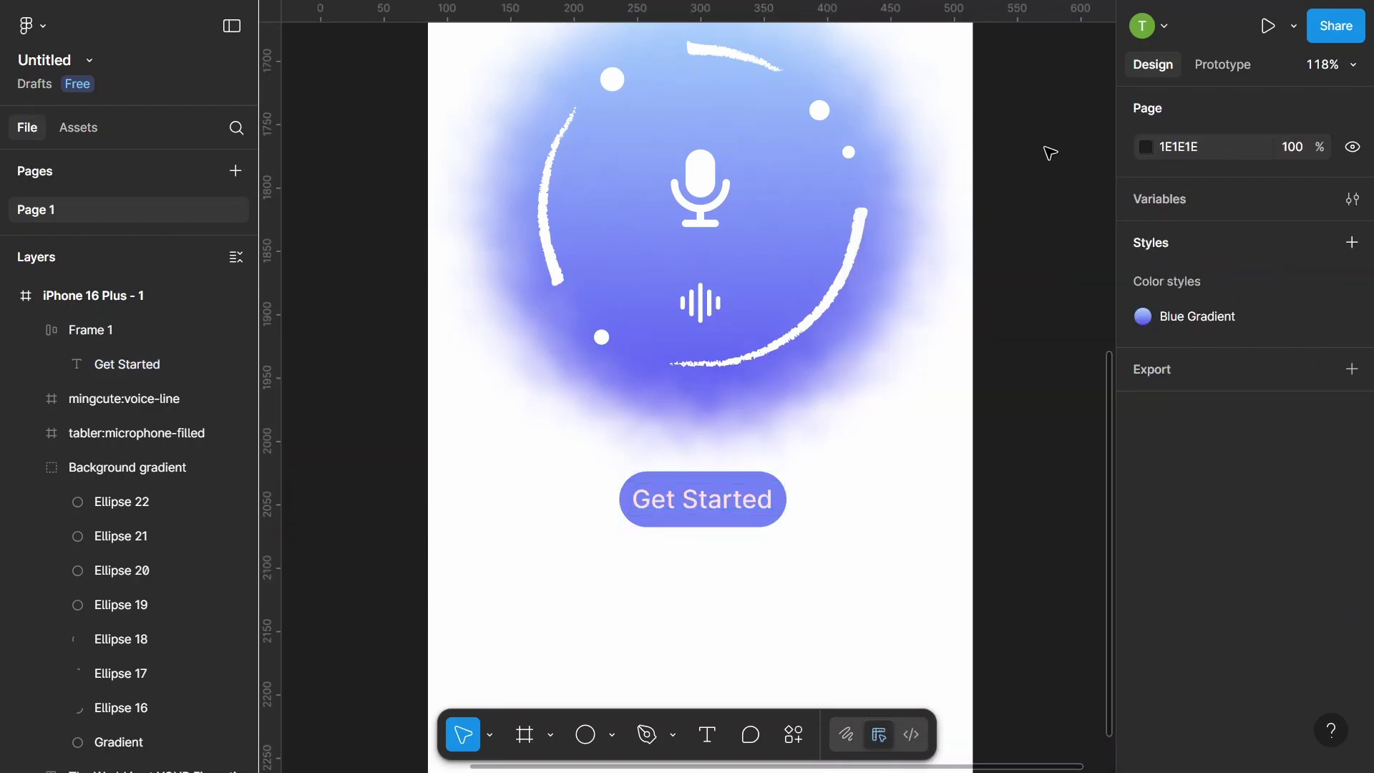
# - Try 50% opacity on the button fill, then restore it to 100%
pyautogui.click(704, 494)
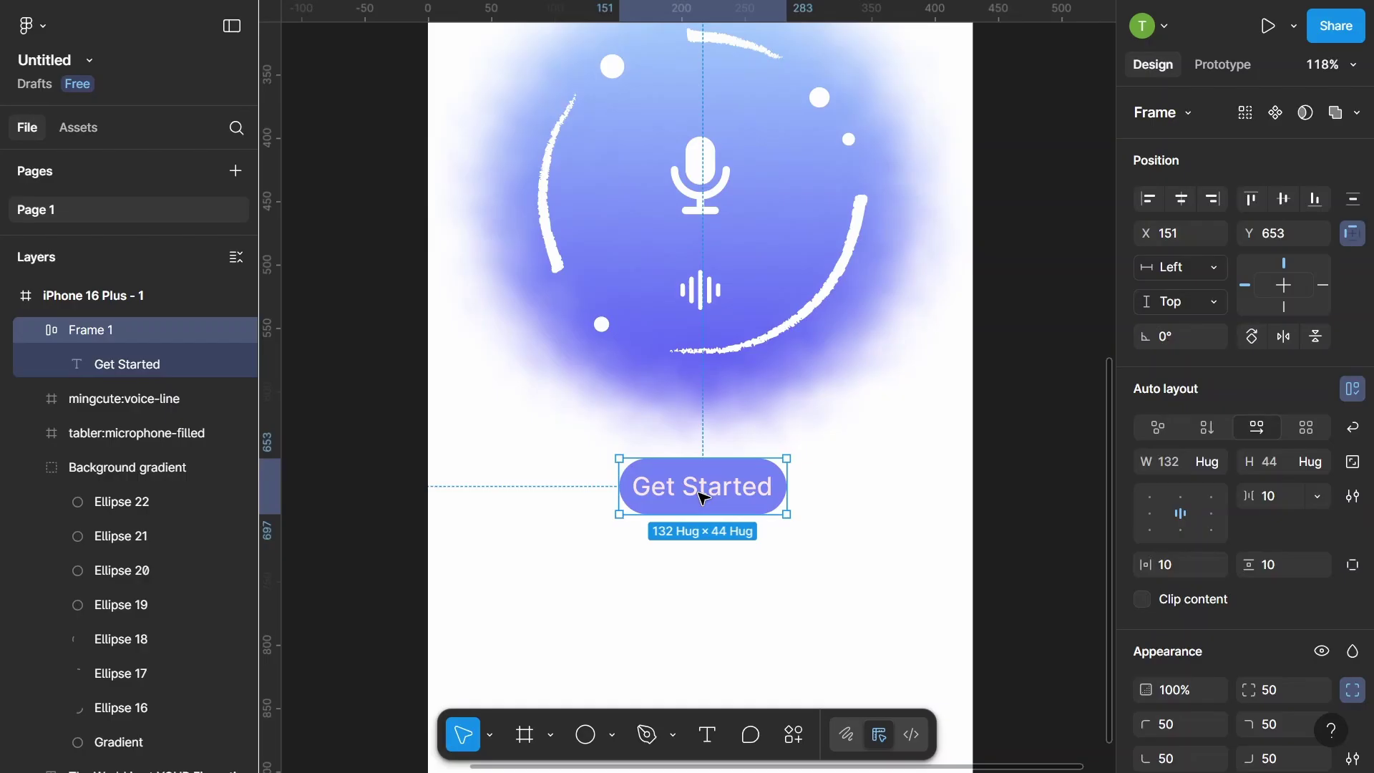
pyautogui.scroll(-3, 1264, 536)
pyautogui.scroll(-2, 1252, 543)
pyautogui.click(1263, 531)
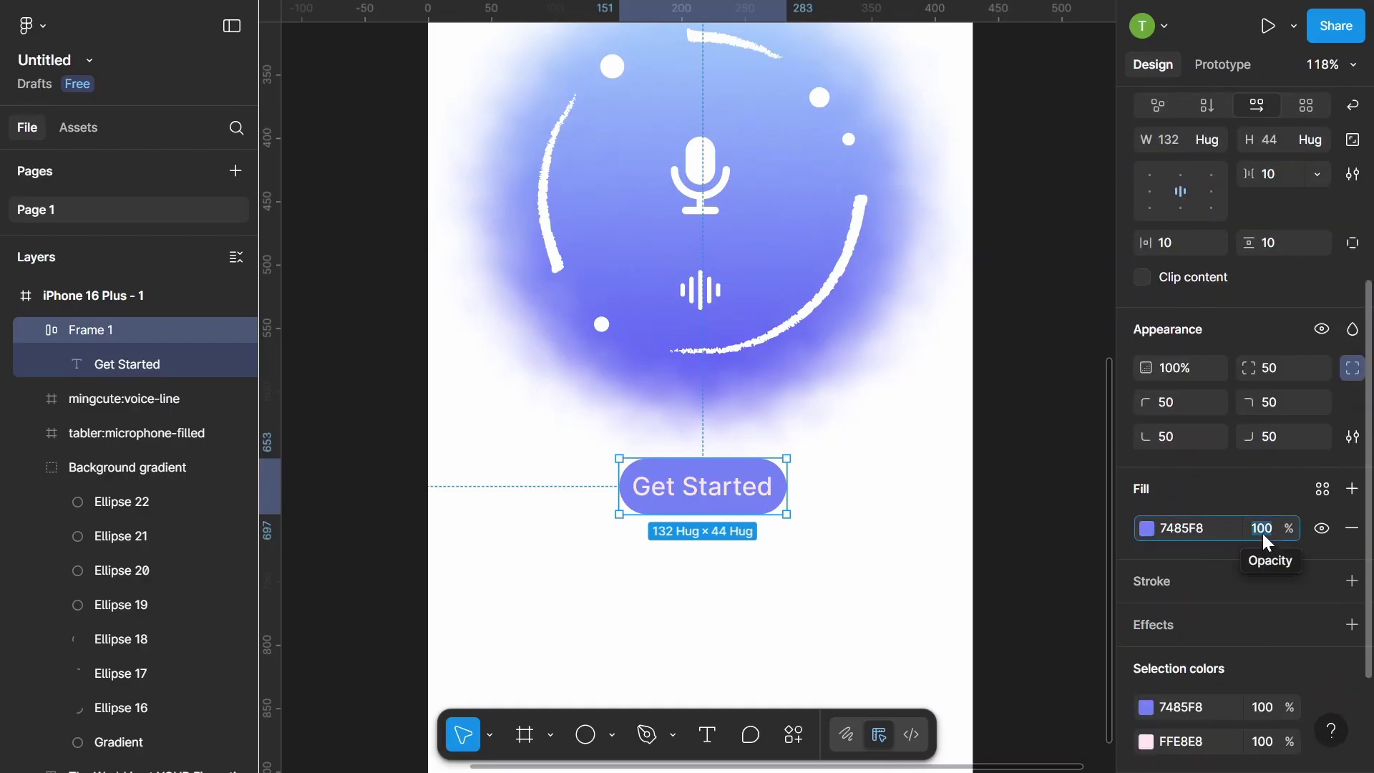
pyautogui.write('50')
pyautogui.press('Return')
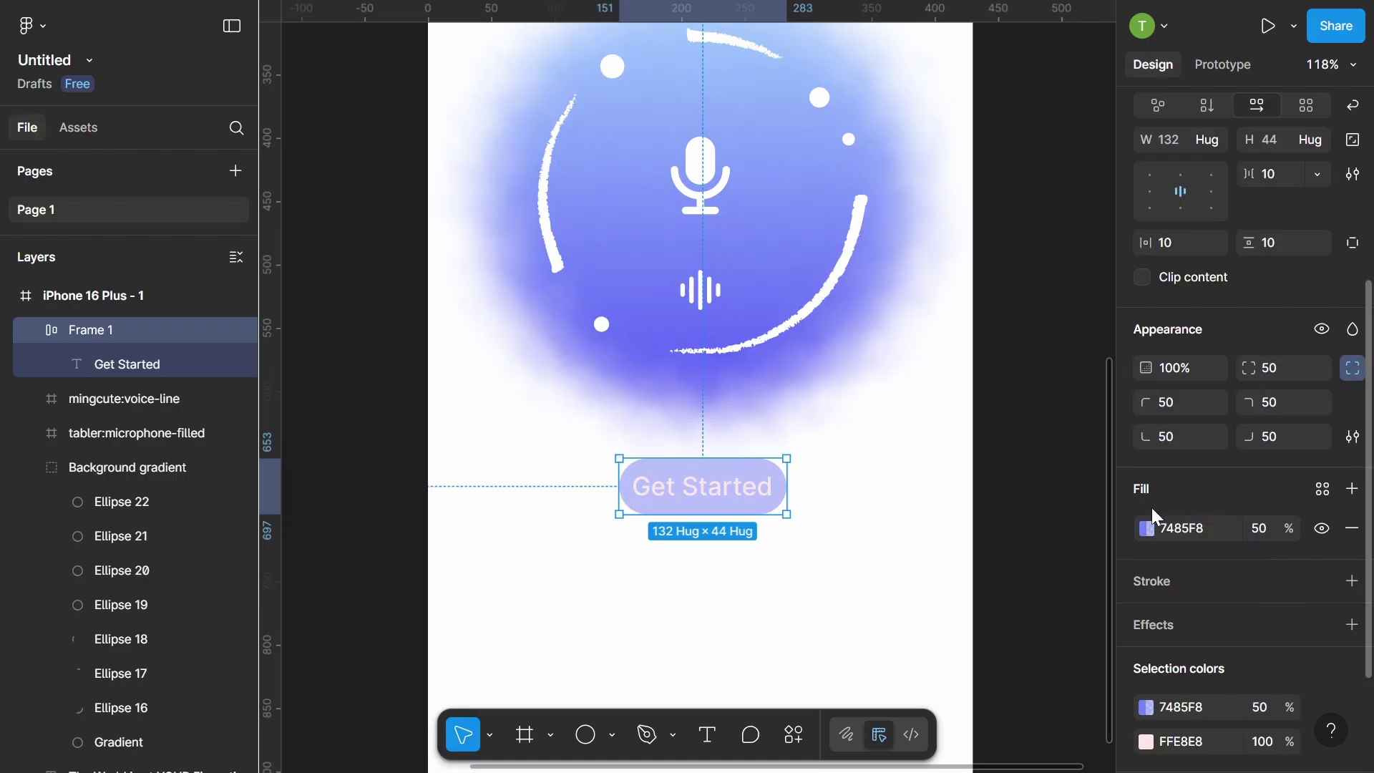
pyautogui.write('100')
pyautogui.press('Return')
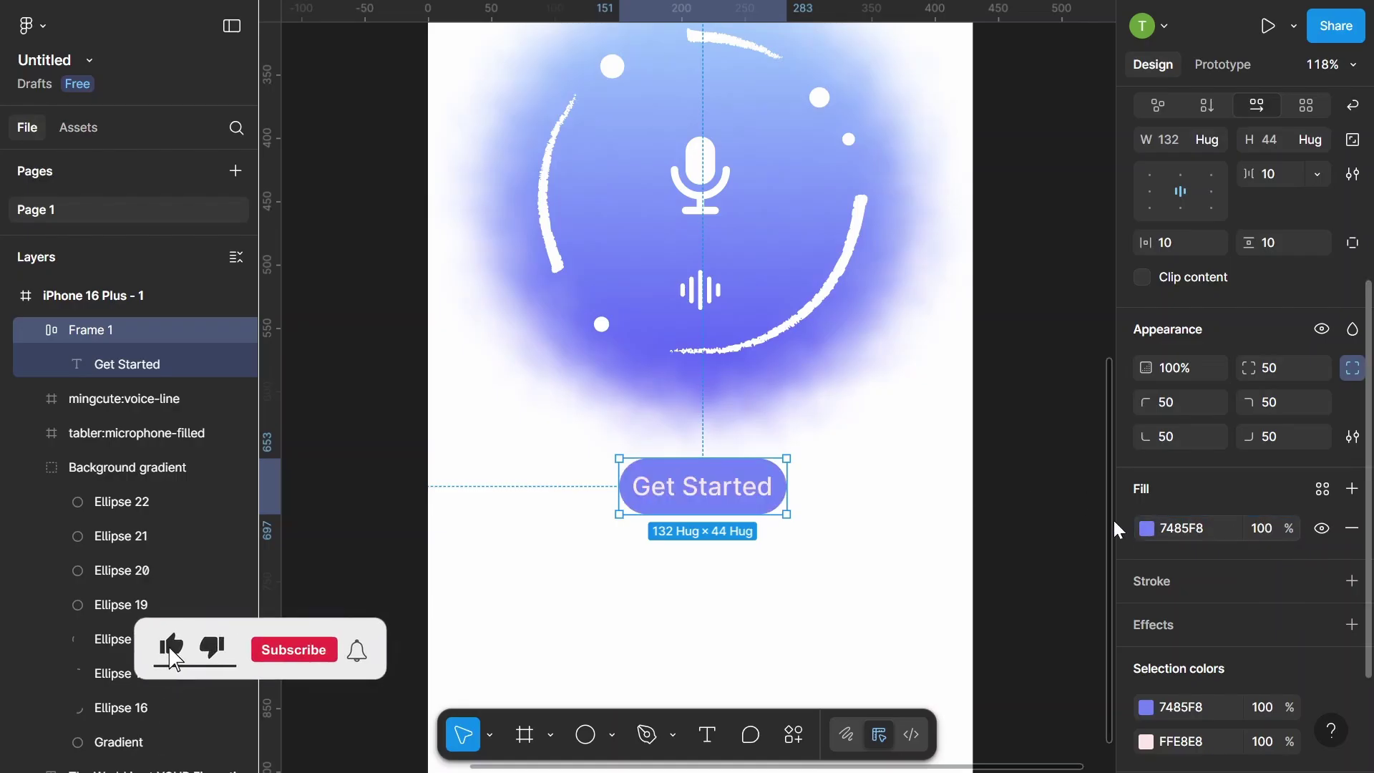
pyautogui.click(1057, 521)
pyautogui.click(740, 491)
pyautogui.keyDown('ctrl'); pyautogui.scroll(-1, 739, 491); pyautogui.keyUp('ctrl')
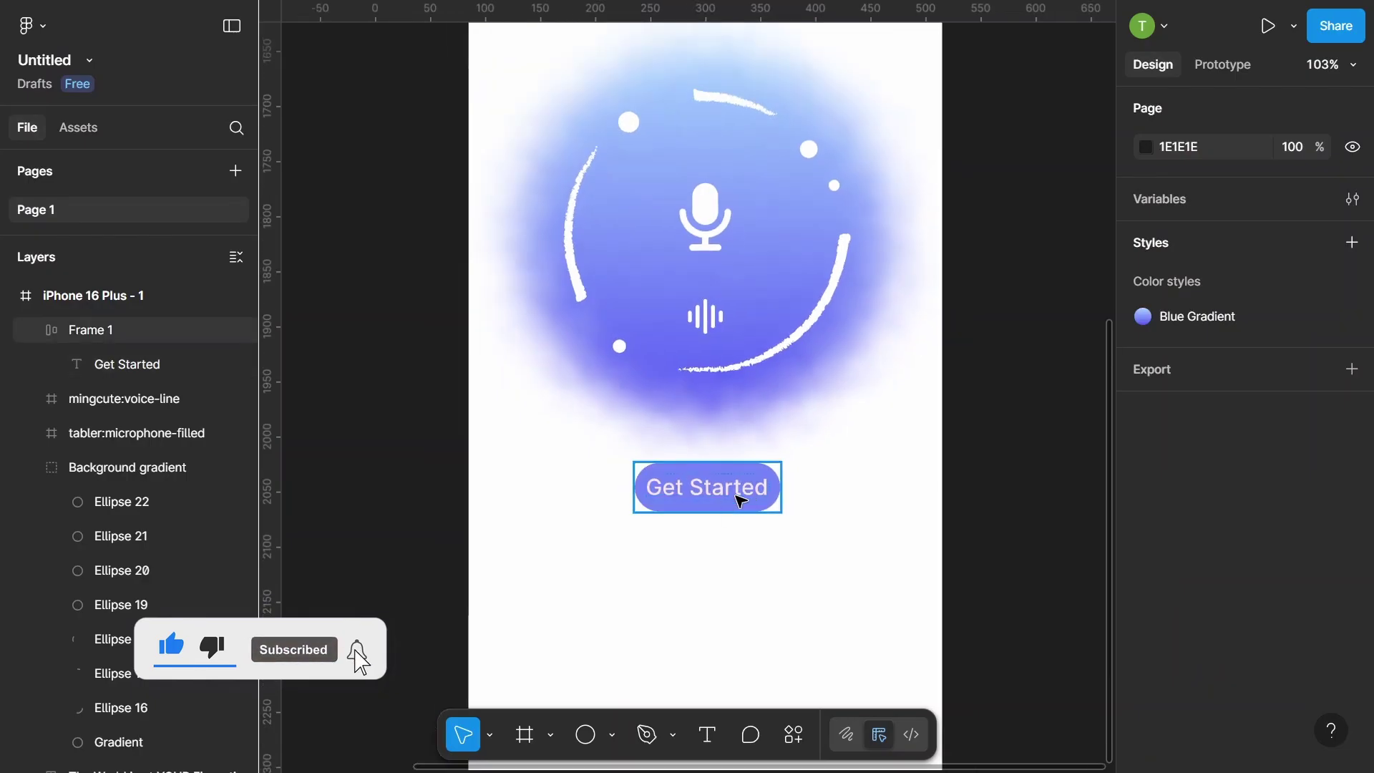
pyautogui.scroll(-5, 1202, 510)
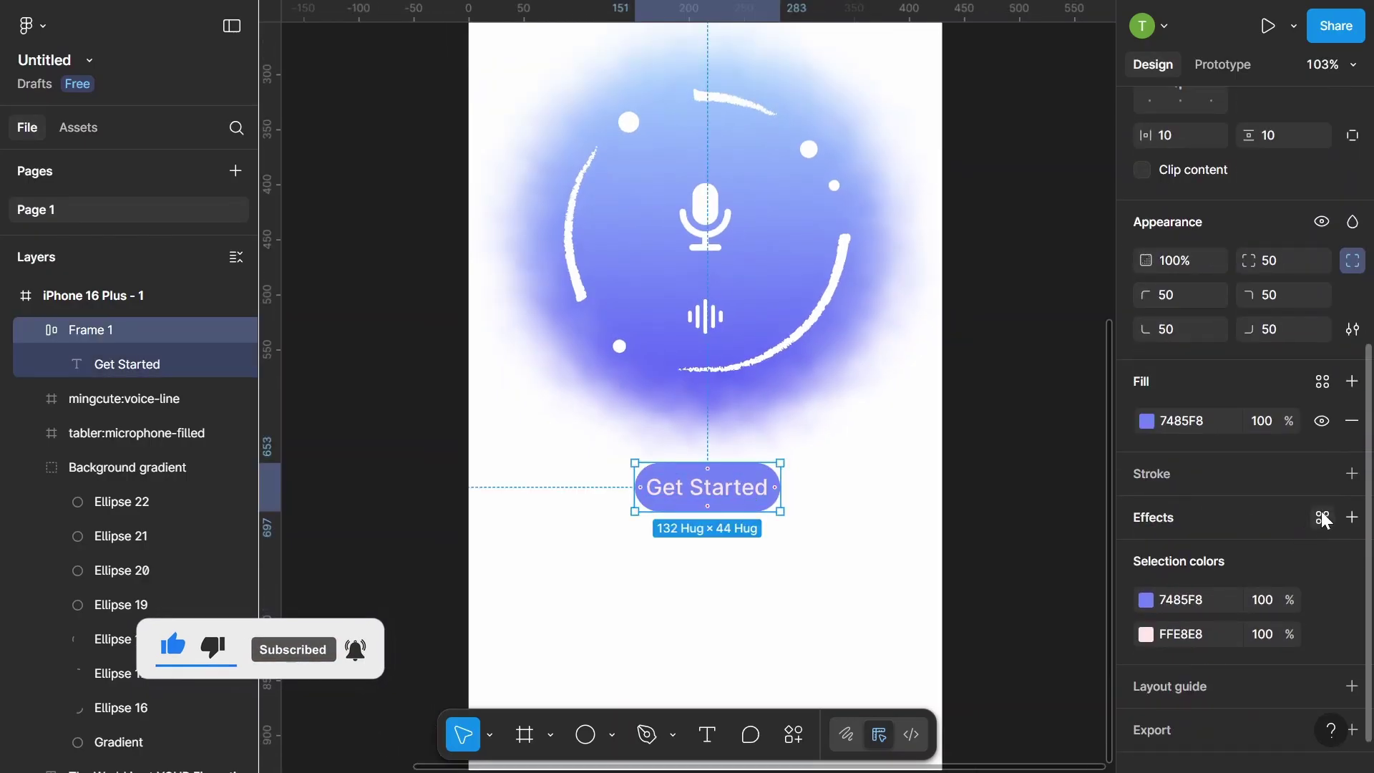
# - Add a drop shadow to the button and colour it deep blue 5866C1
pyautogui.click(1352, 517)
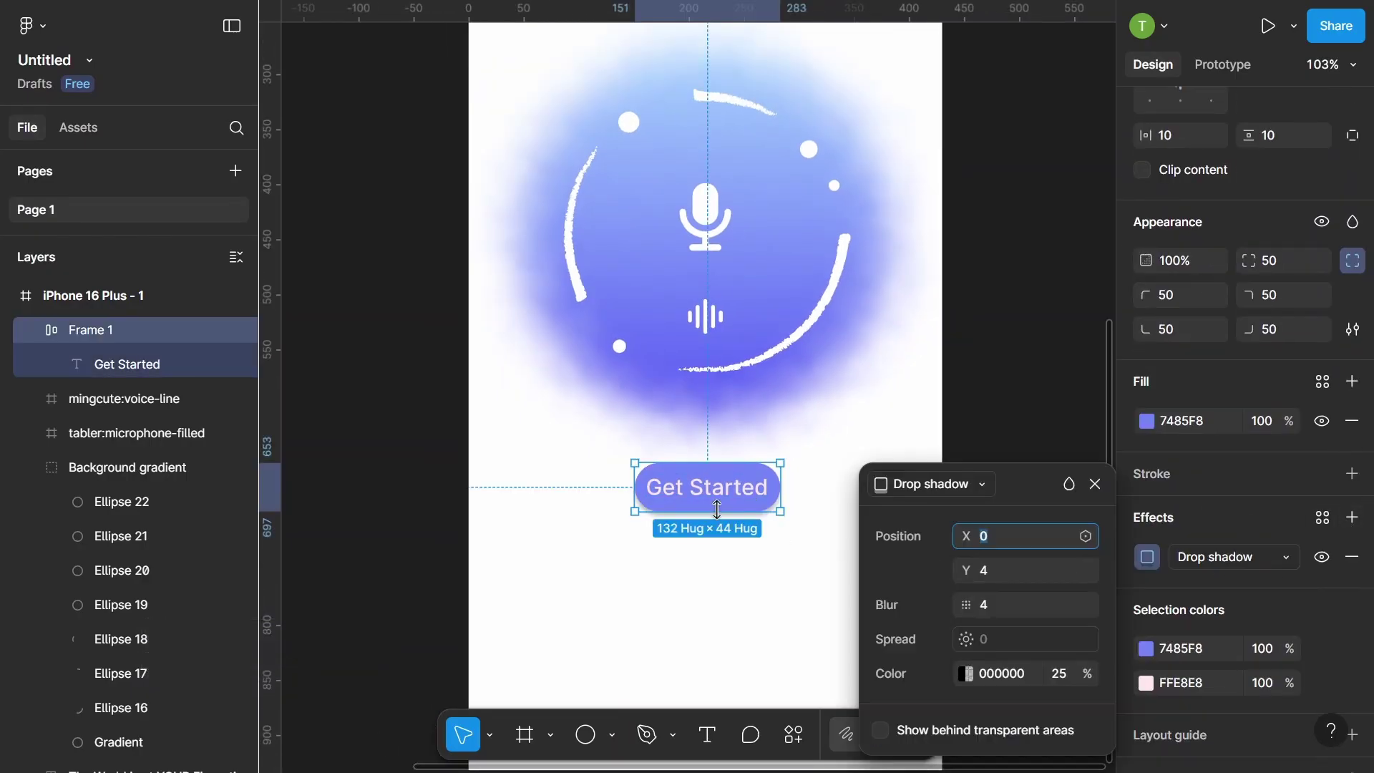
pyautogui.scroll(5, 711, 507)
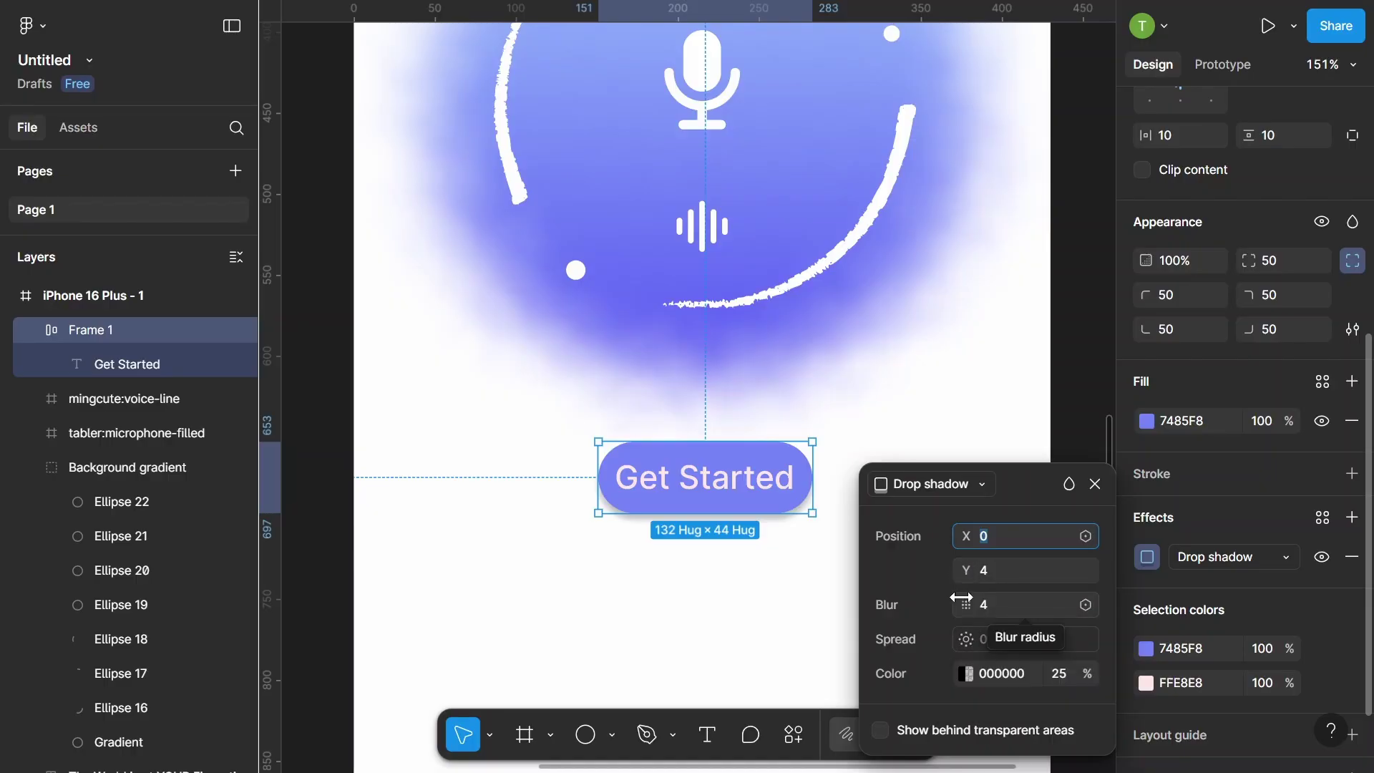
pyautogui.moveTo(966, 605); pyautogui.dragTo(1008, 578)
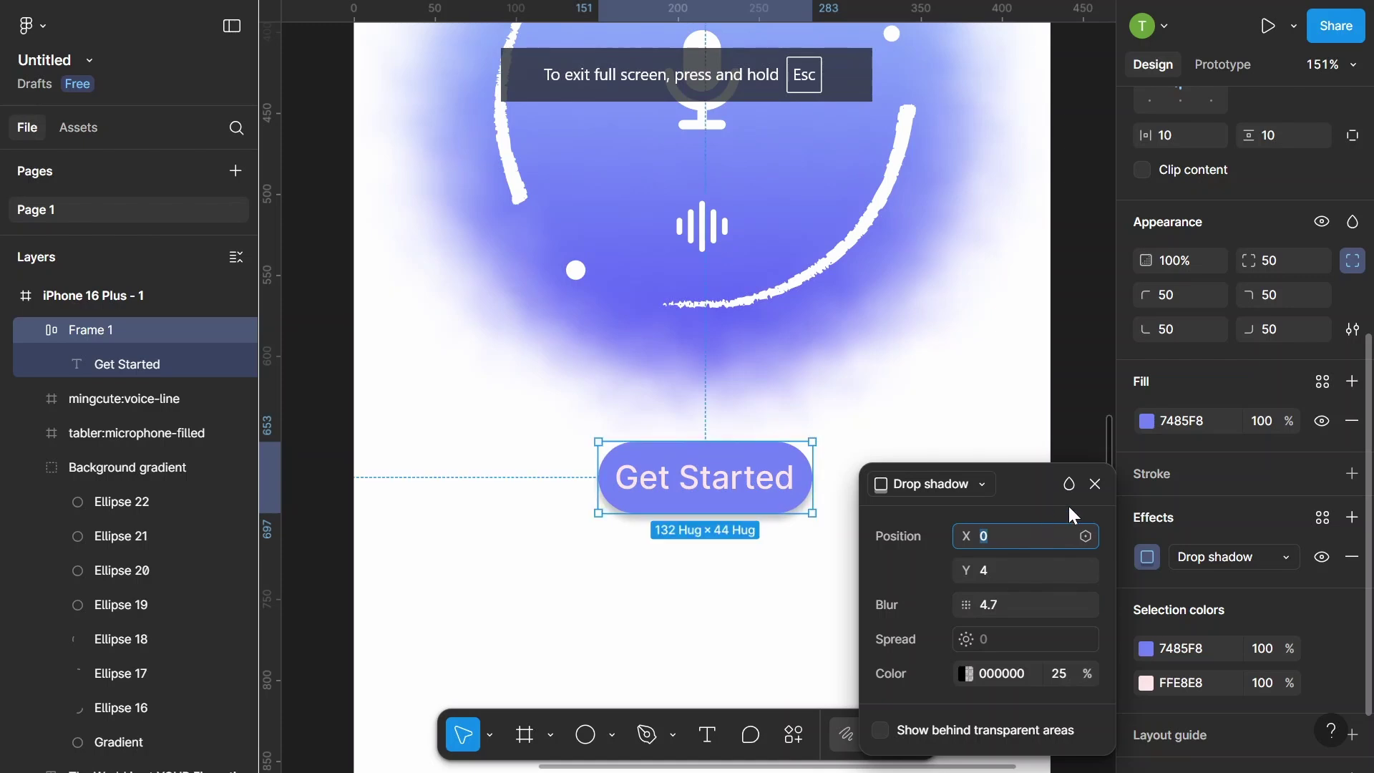
pyautogui.click(966, 675)
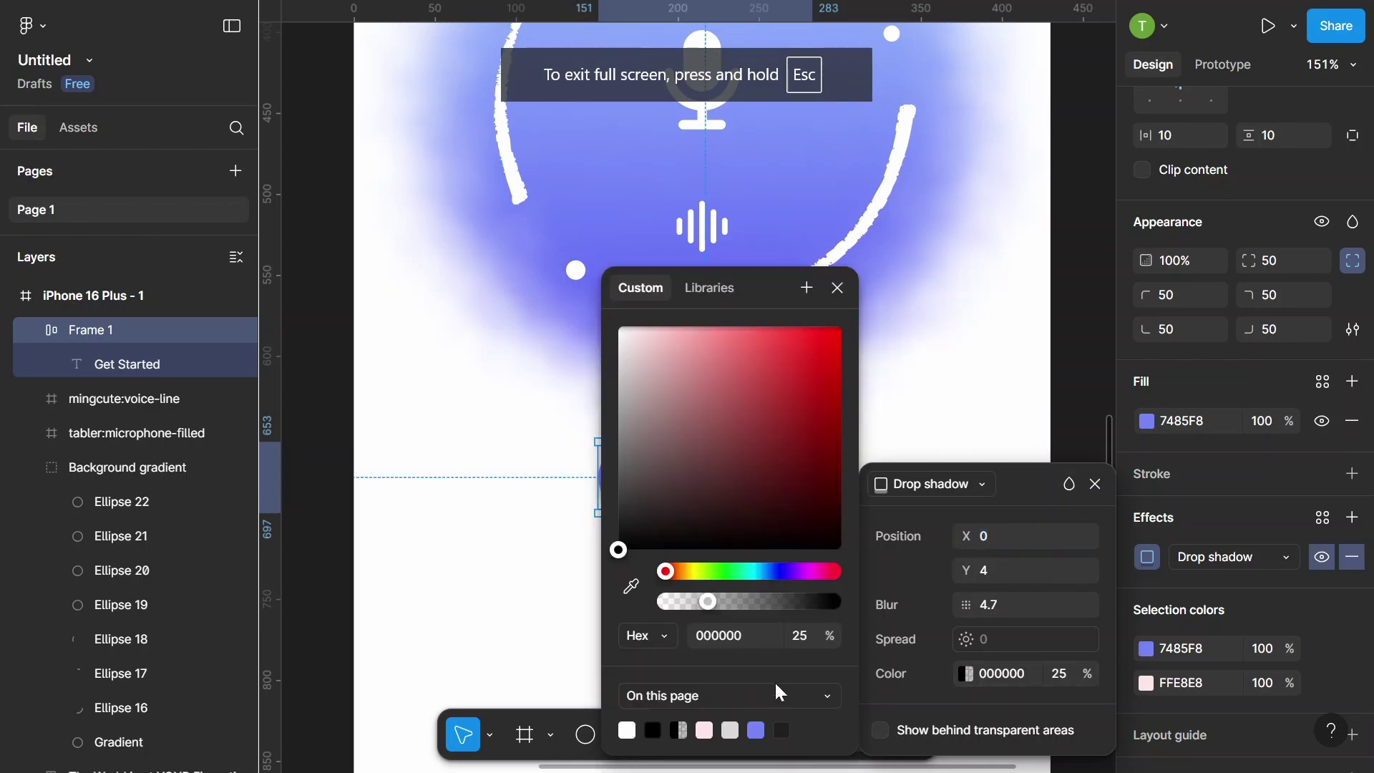
pyautogui.click(756, 730)
pyautogui.moveTo(741, 289); pyautogui.dragTo(509, 309)
pyautogui.click(505, 390)
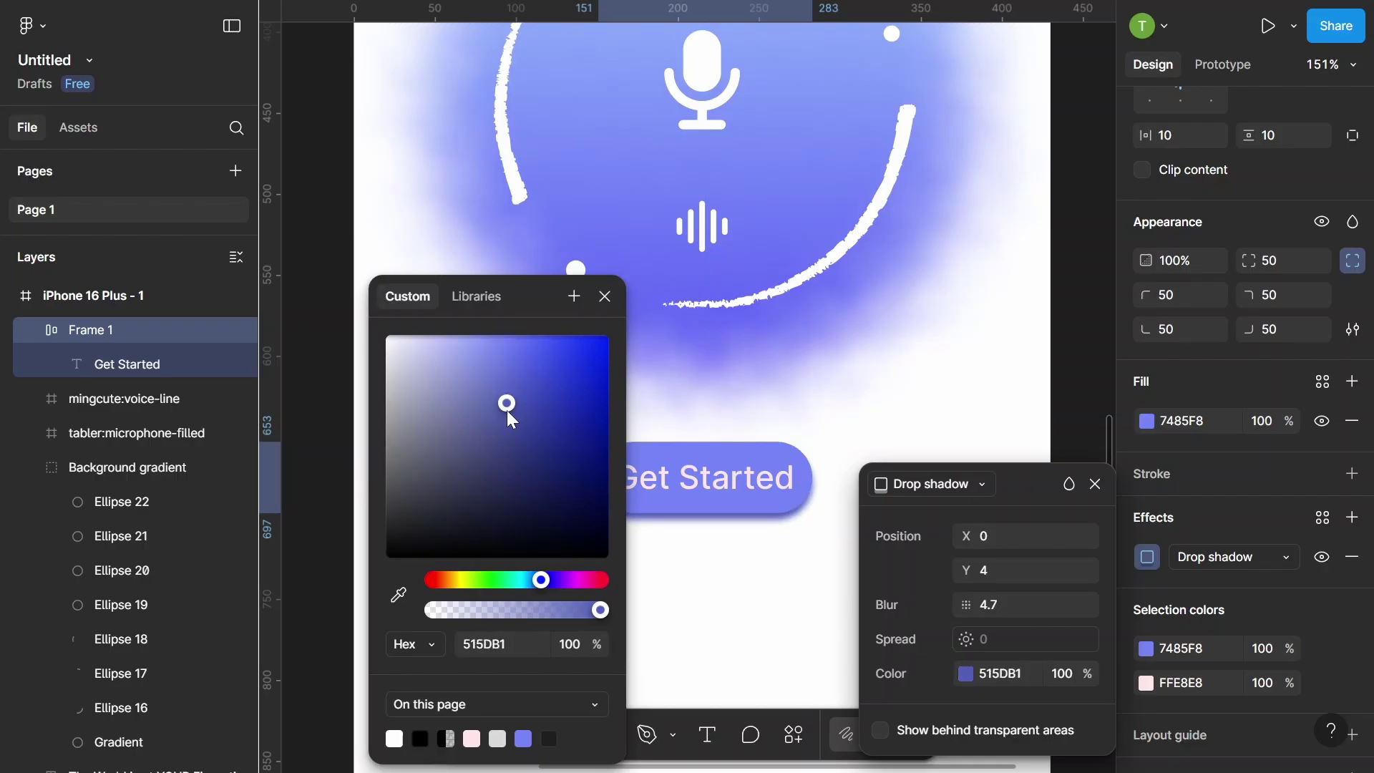
pyautogui.moveTo(506, 411); pyautogui.dragTo(507, 398)
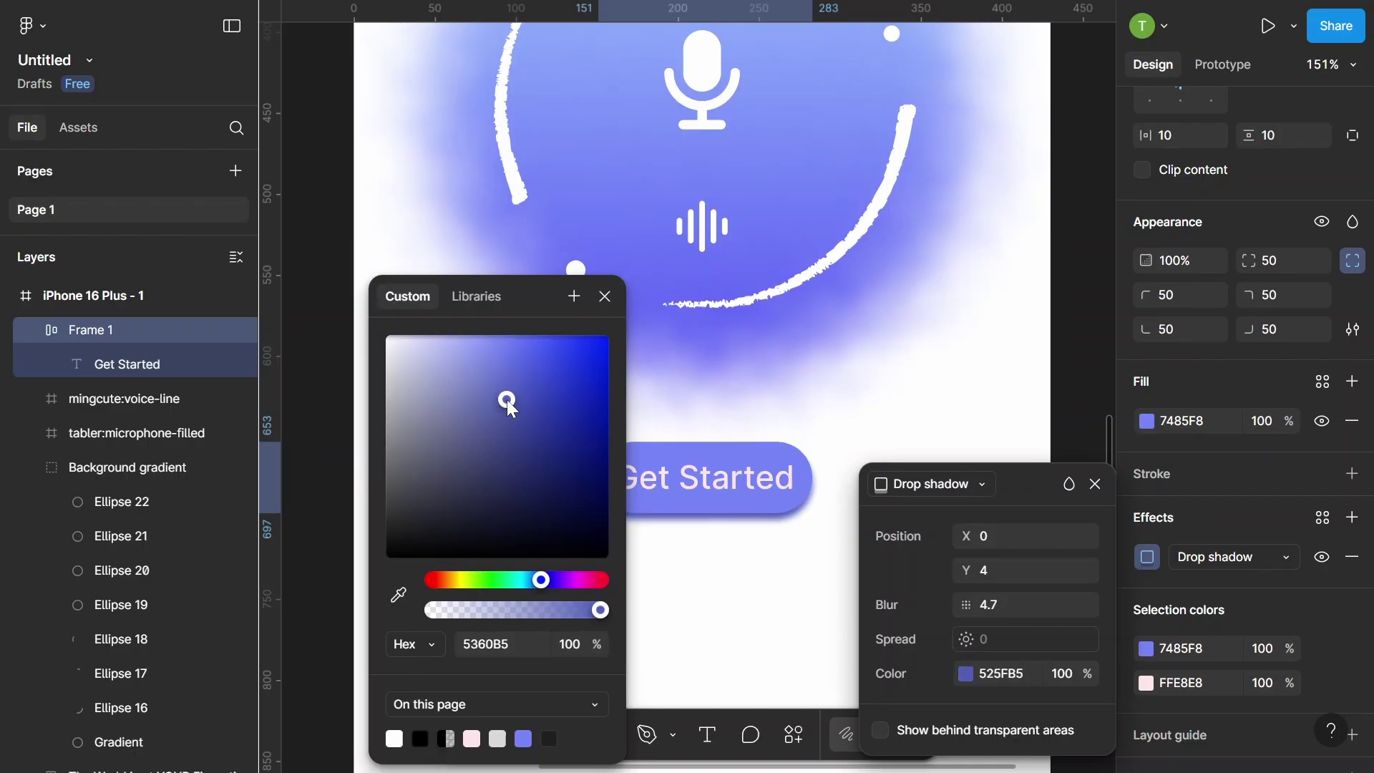
pyautogui.click(604, 297)
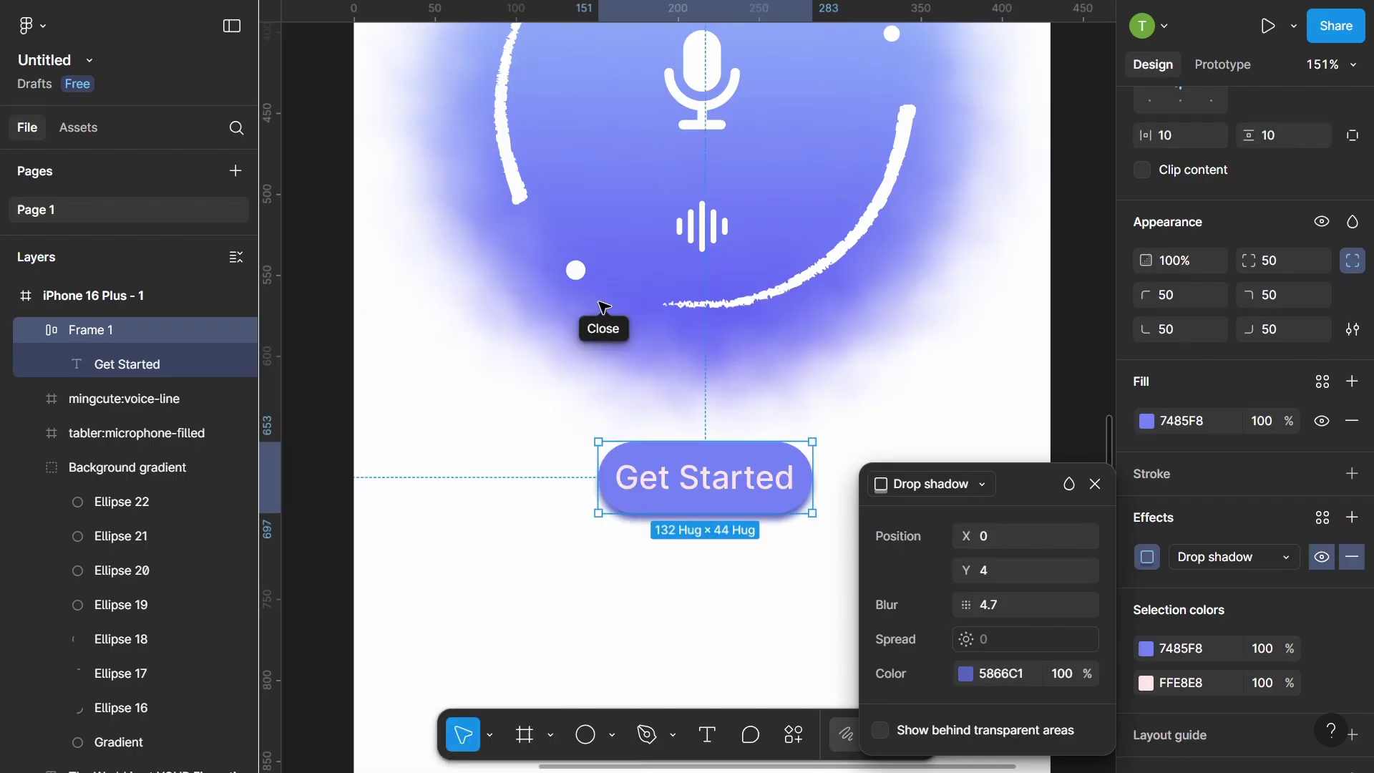
# - Set the drop shadow blur to 6
pyautogui.click(993, 608)
pyautogui.write('6')
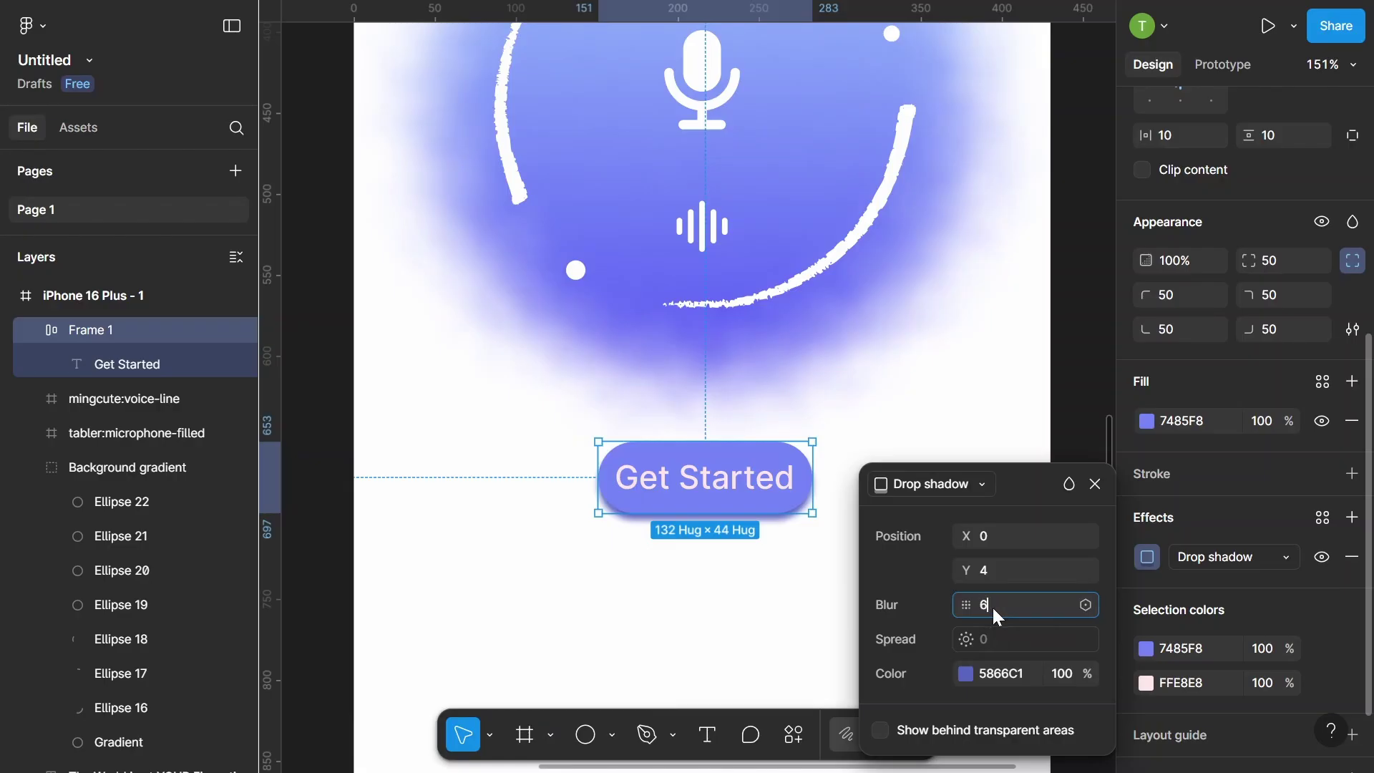
pyautogui.press('Return')
pyautogui.click(1100, 486)
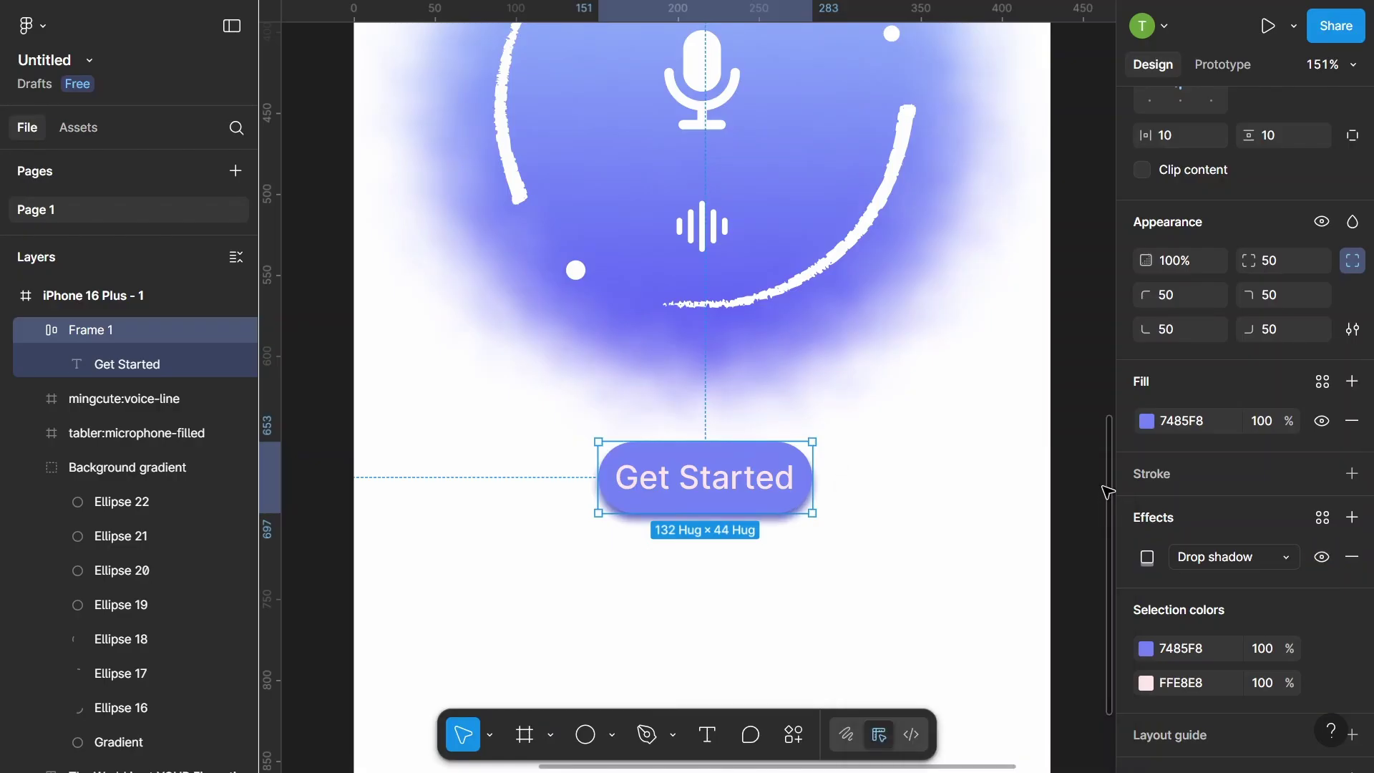
pyautogui.click(1052, 419)
# - Nudge the black top pill down to X 28, Y 7 and start a new text layer
pyautogui.keyDown('ctrl'); pyautogui.scroll(-3, 812, 491); pyautogui.keyUp('ctrl')
pyautogui.keyDown('ctrl'); pyautogui.scroll(-1, 616, 491); pyautogui.keyUp('ctrl')
pyautogui.keyDown('ctrl'); pyautogui.scroll(-1, 551, 481); pyautogui.keyUp('ctrl')
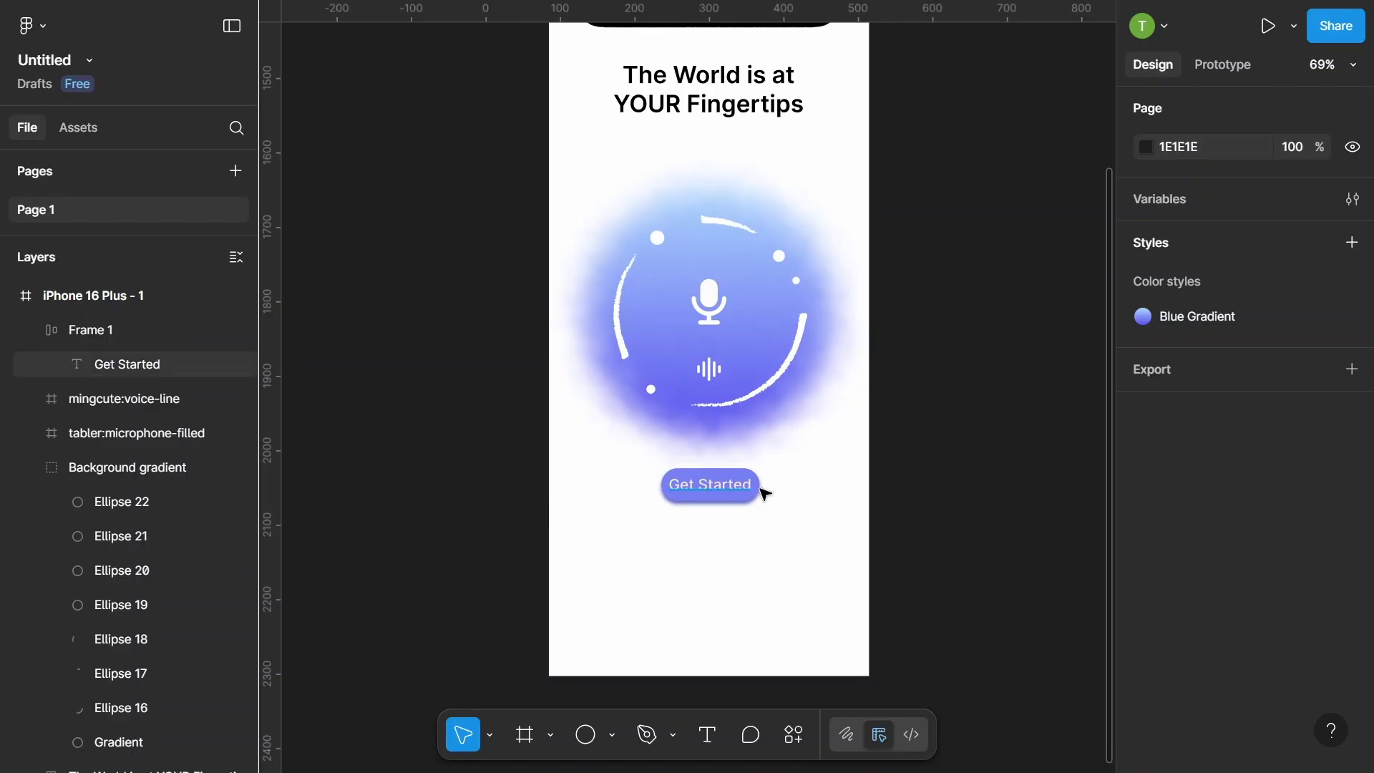
pyautogui.keyDown('ctrl'); pyautogui.scroll(-3, 752, 523); pyautogui.keyUp('ctrl')
pyautogui.keyDown('ctrl'); pyautogui.scroll(1, 745, 544); pyautogui.keyUp('ctrl')
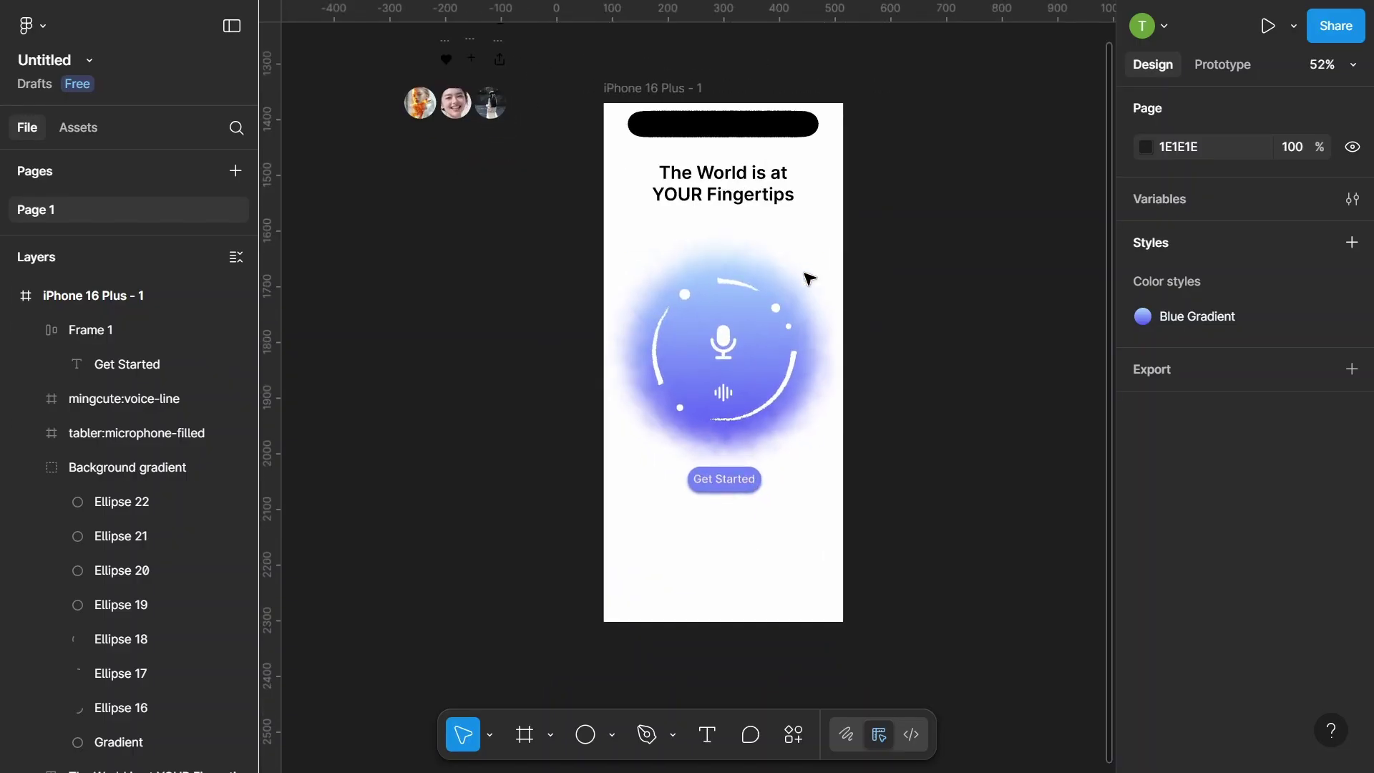
pyautogui.keyDown('ctrl'); pyautogui.scroll(1, 726, 263); pyautogui.keyUp('ctrl')
pyautogui.keyDown('ctrl'); pyautogui.scroll(1, 728, 264); pyautogui.keyUp('ctrl')
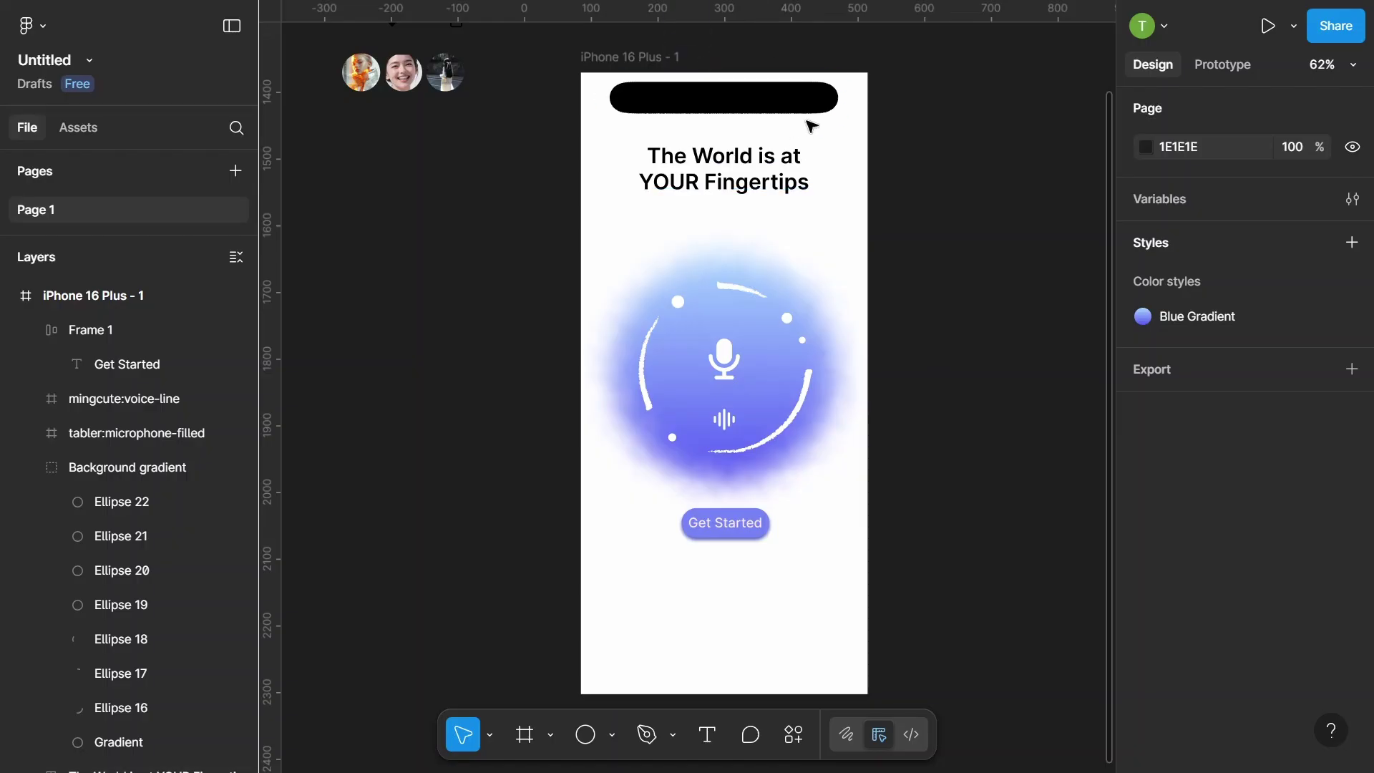
pyautogui.keyDown('ctrl'); pyautogui.scroll(2, 807, 126); pyautogui.keyUp('ctrl')
pyautogui.keyDown('ctrl'); pyautogui.scroll(2, 791, 151); pyautogui.keyUp('ctrl')
pyautogui.click(717, 154)
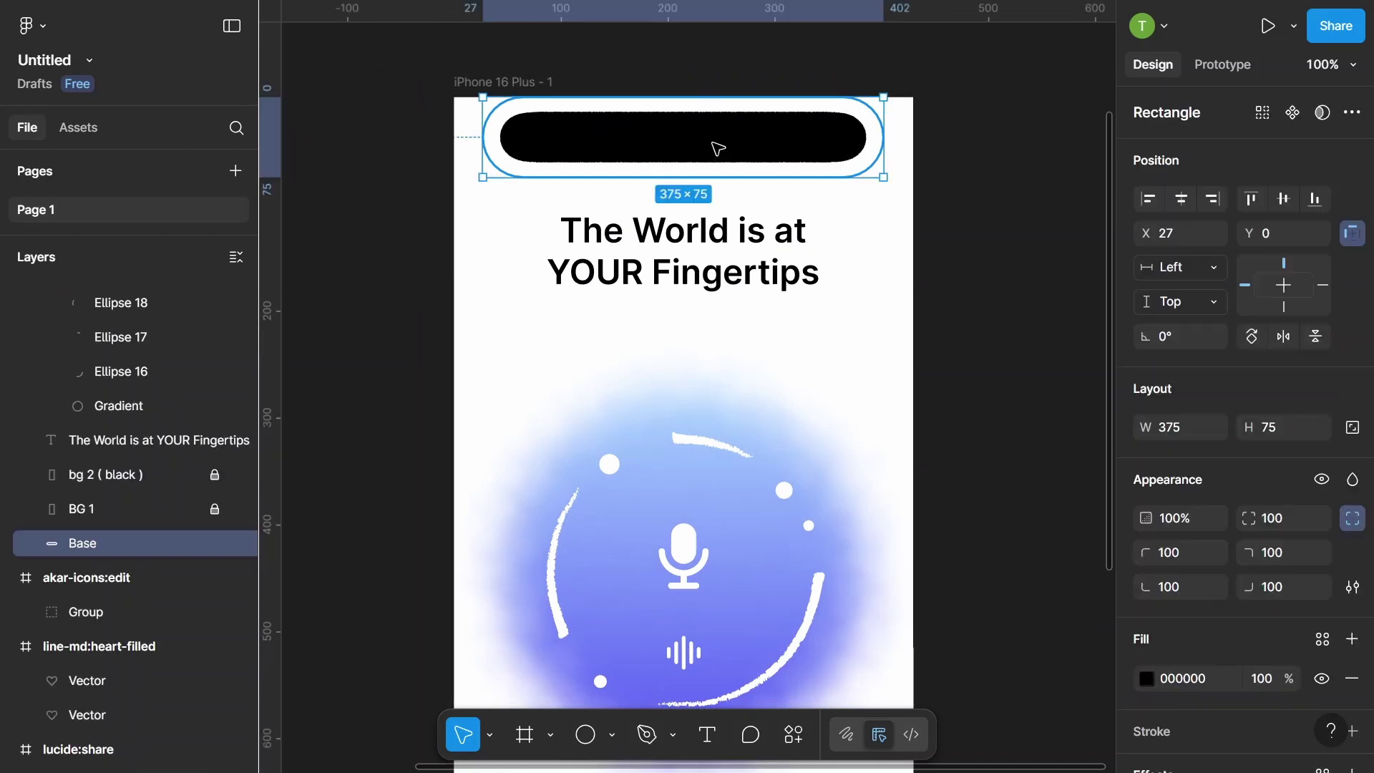
pyautogui.moveTo(716, 144); pyautogui.dragTo(719, 154)
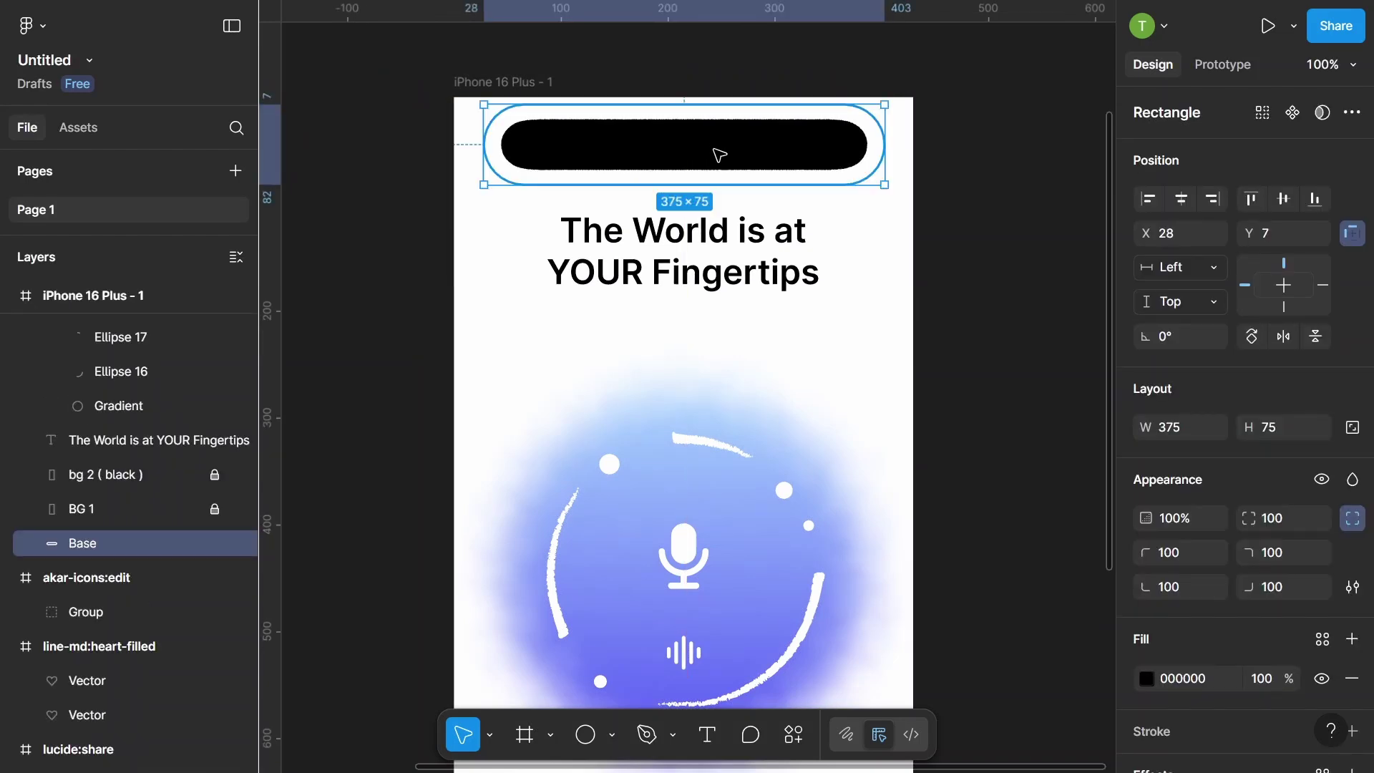
pyautogui.click(1180, 201)
pyautogui.click(1071, 191)
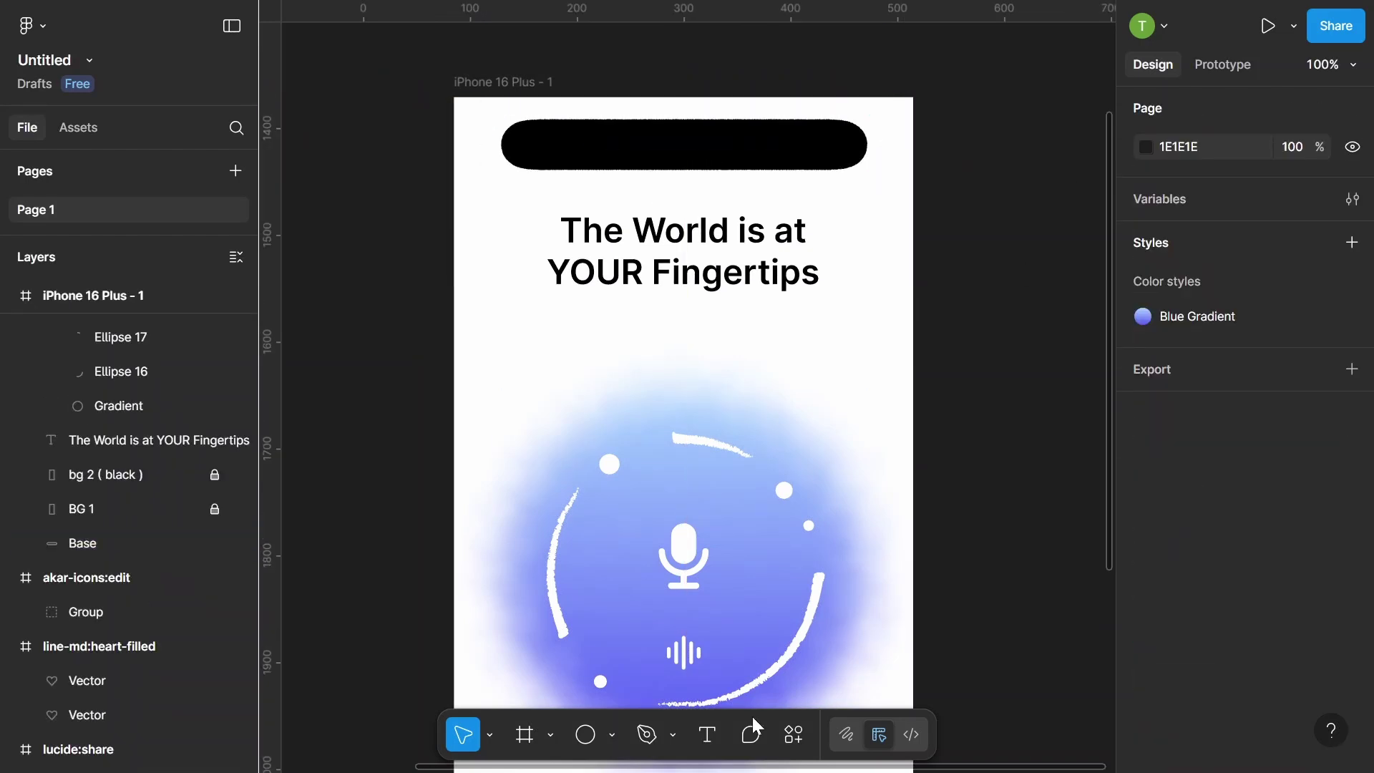
pyautogui.click(708, 727)
# - Write 'Welcome' plus the user's first name on the pill, shifted toward its left end
pyautogui.click(563, 151)
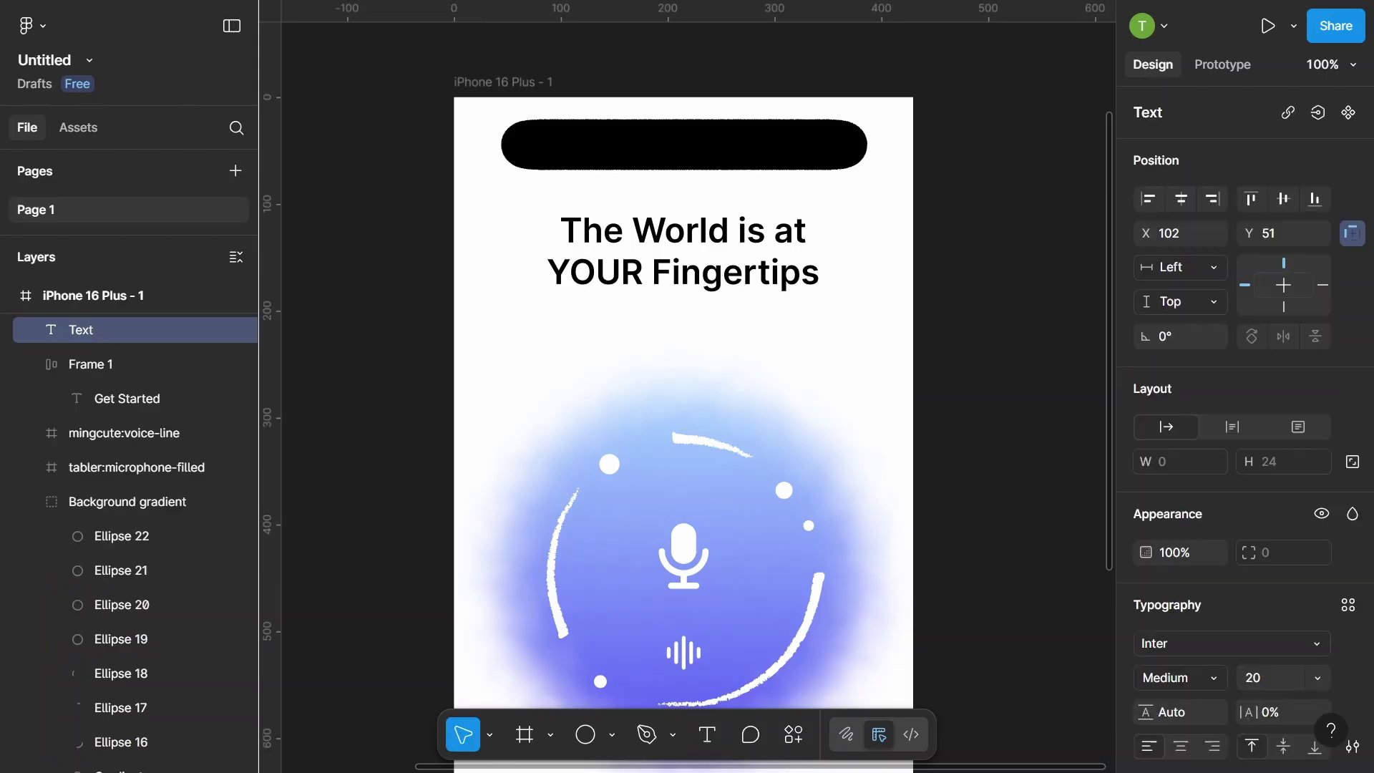
pyautogui.write('We')
pyautogui.write('lcome')
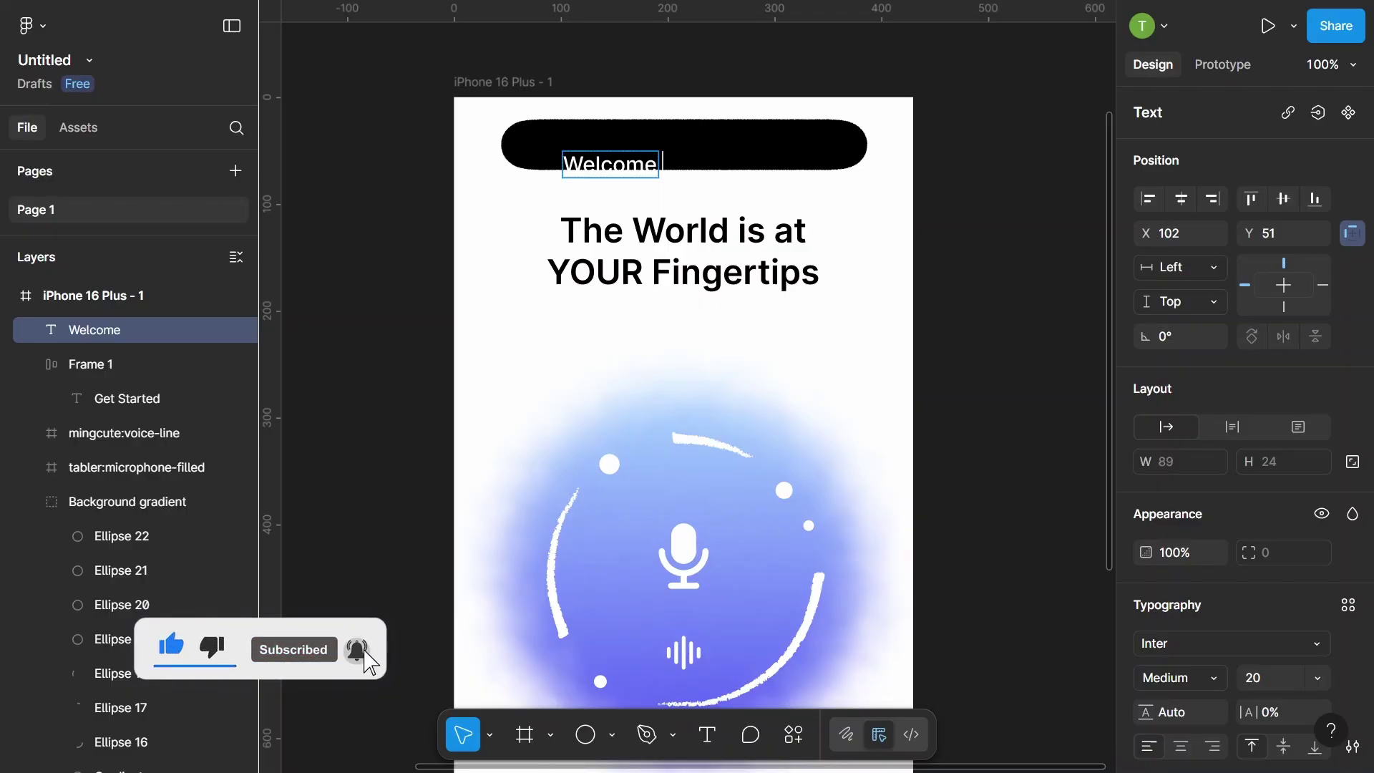
pyautogui.write('A')
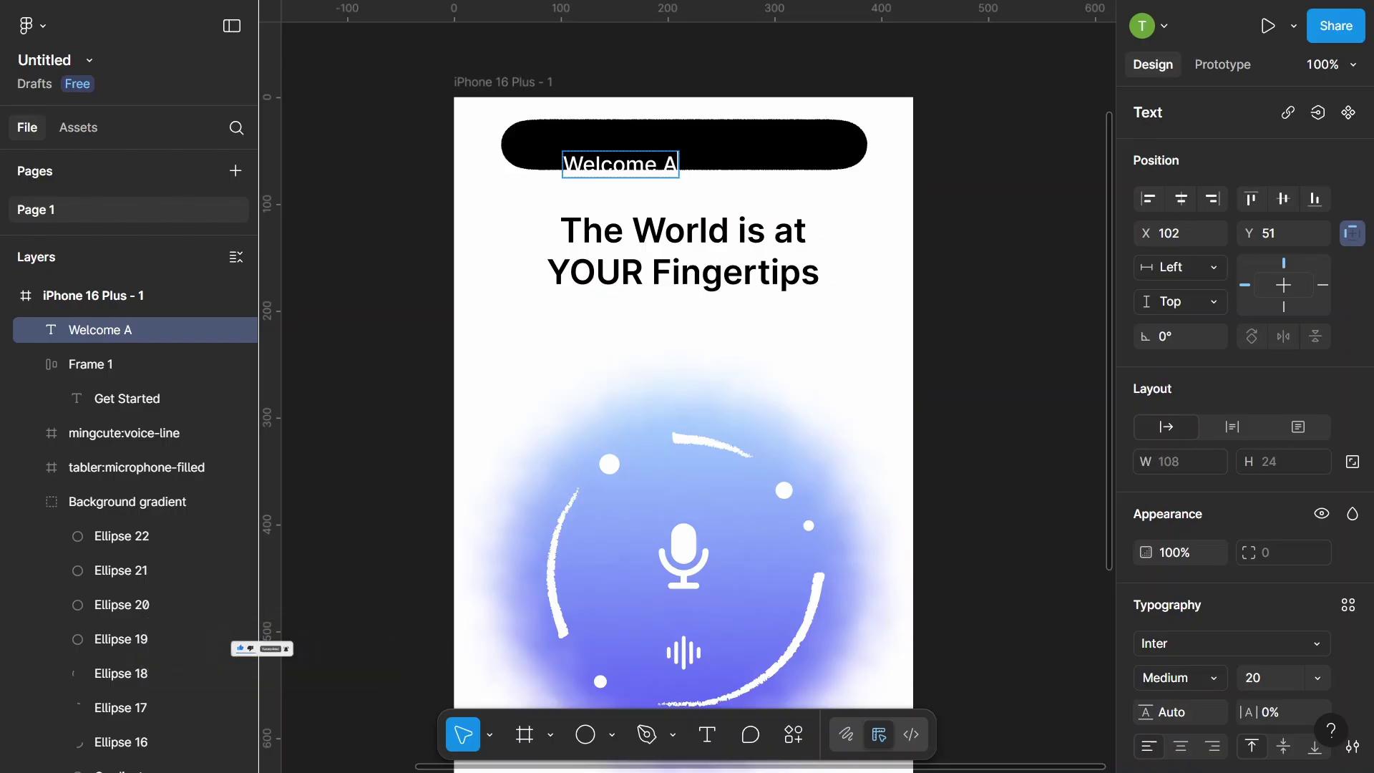
pyautogui.write('lice')
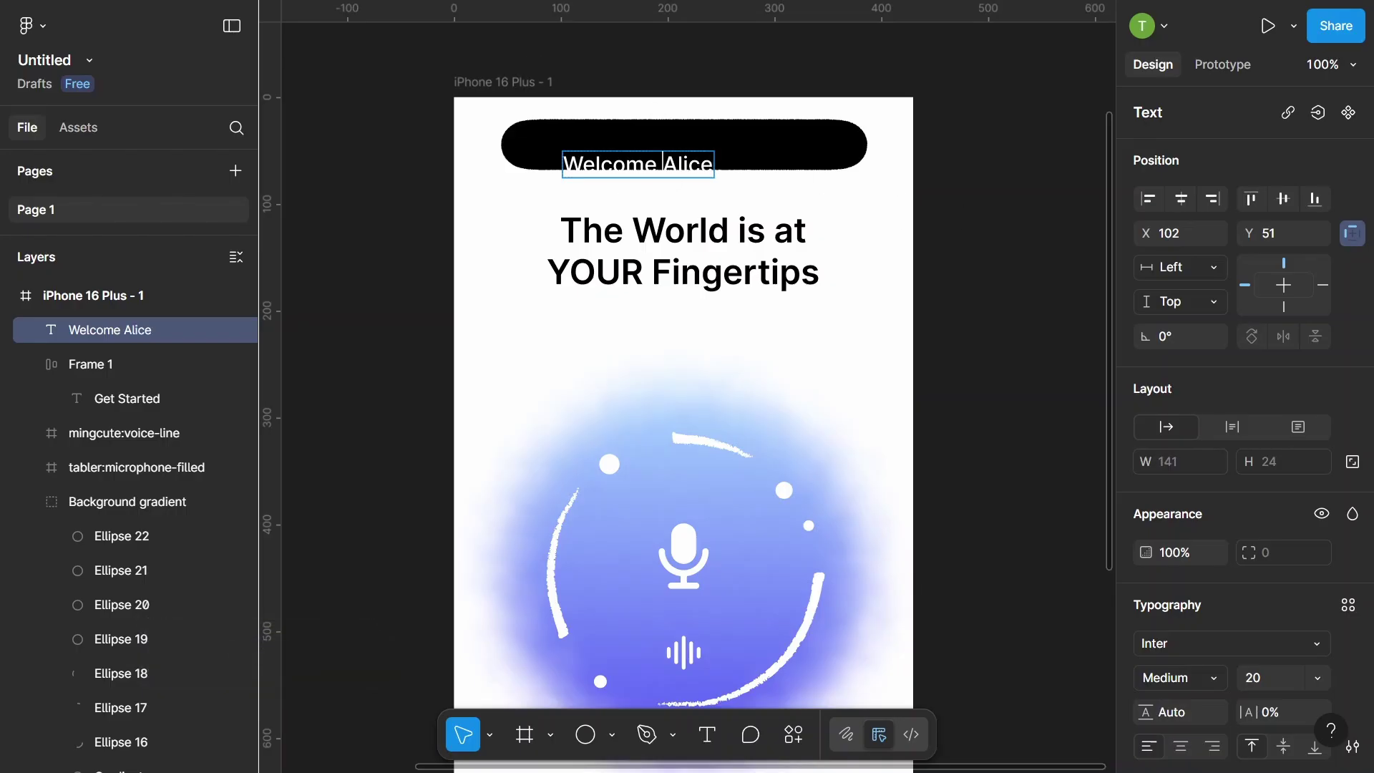
pyautogui.write(',')
pyautogui.press('Escape')
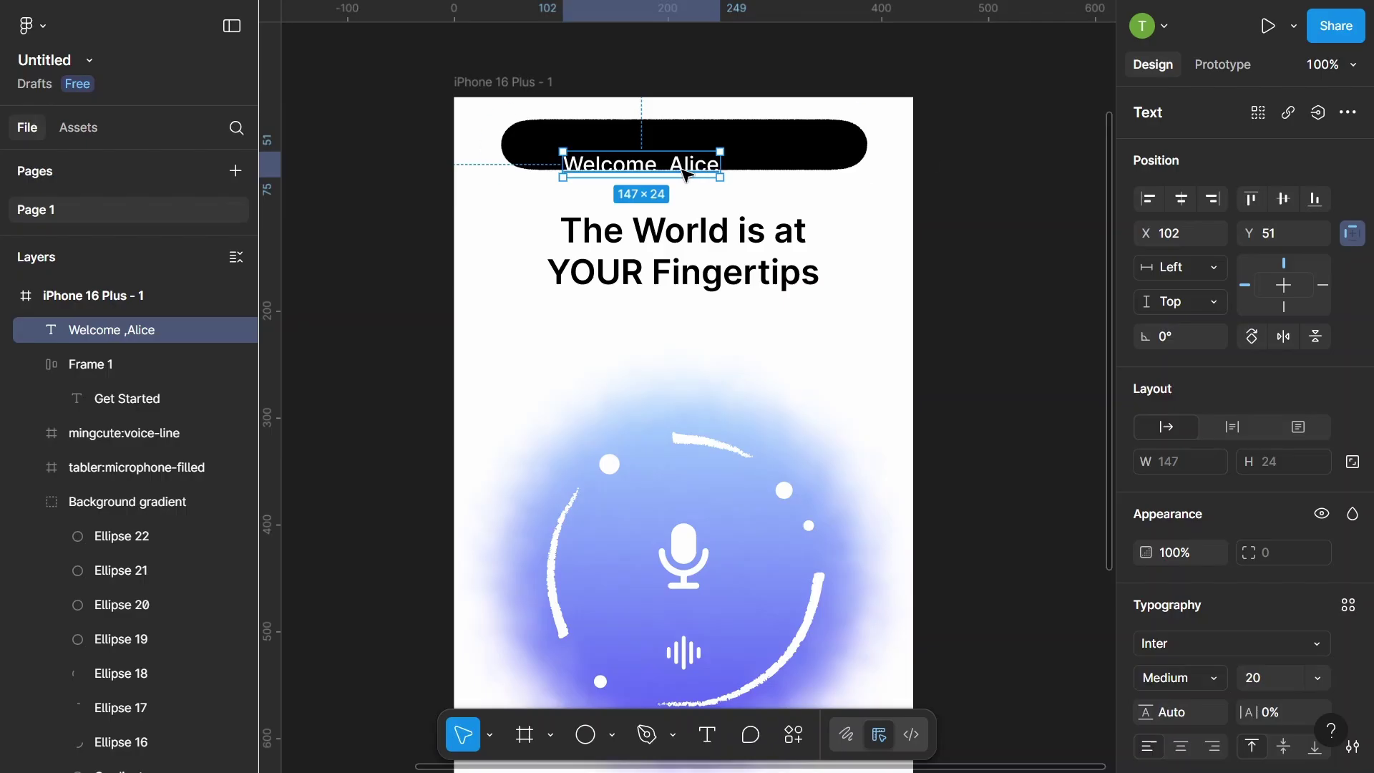
pyautogui.moveTo(686, 167); pyautogui.dragTo(655, 152)
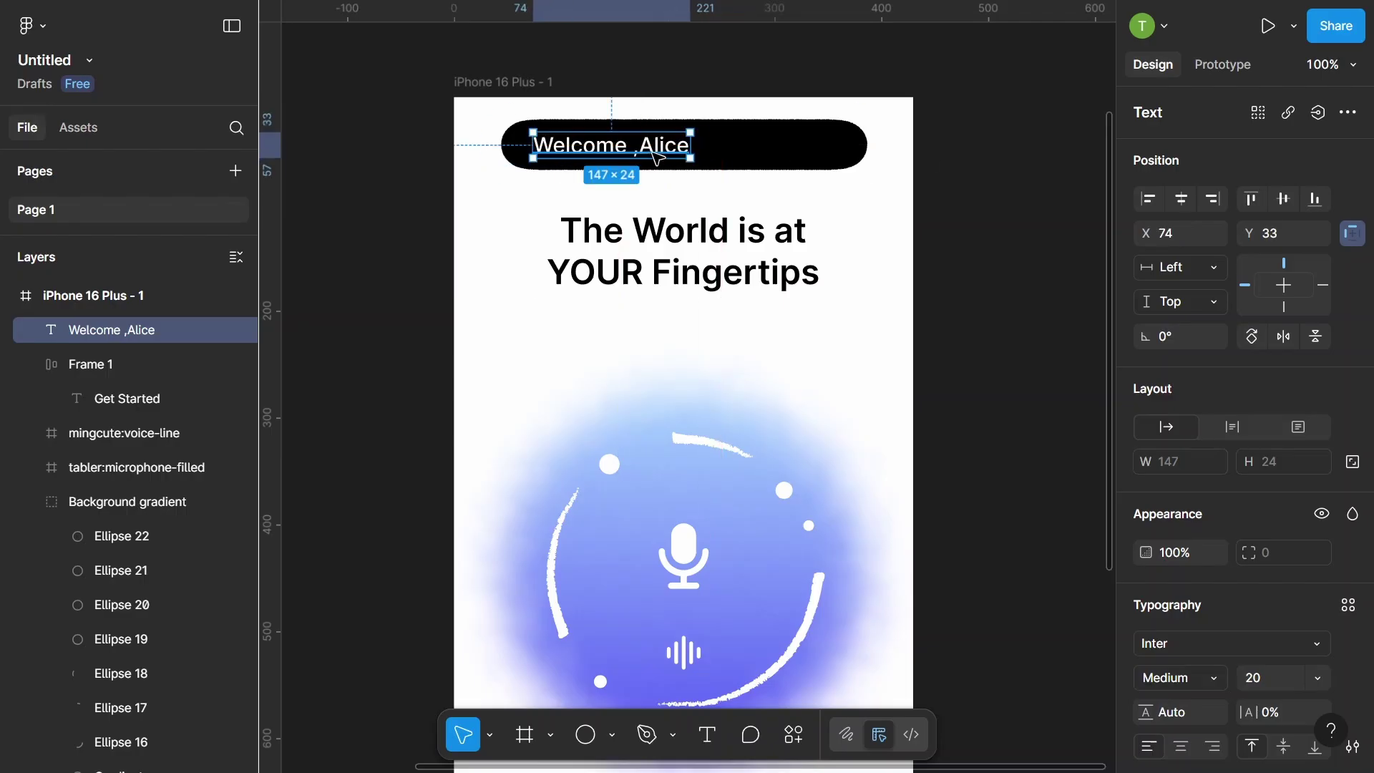
pyautogui.click(939, 237)
# - Duplicate the third avatar photo beside the frame
pyautogui.hotkey('shift', '1')
pyautogui.click(395, 171)
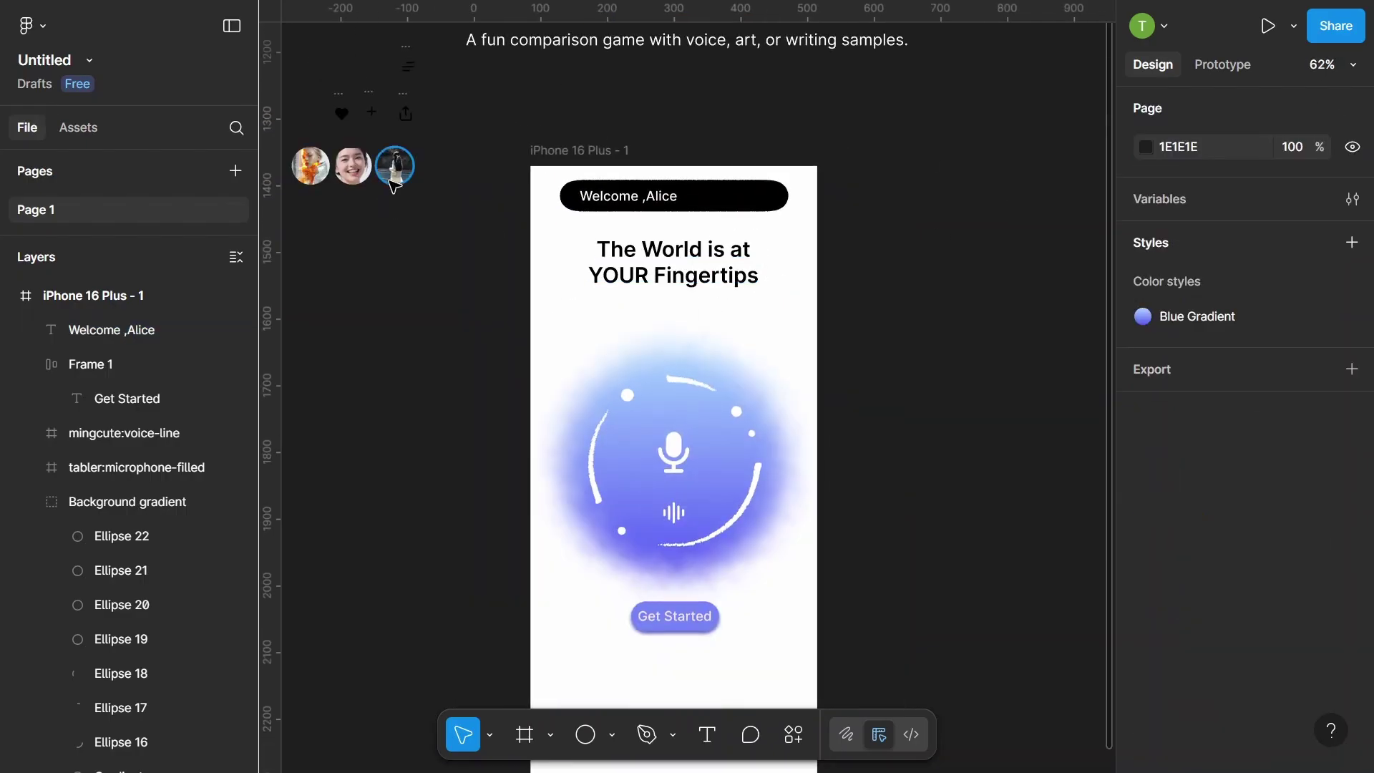
pyautogui.hotkey('ctrl', 'd')
# - Move the avatar copy to the pill's right end and give it a white FFFFFF stroke
pyautogui.moveTo(395, 178)
pyautogui.mouseDown()
pyautogui.moveTo(704, 200)
pyautogui.moveTo(723, 216)
pyautogui.moveTo(799, 191)
pyautogui.mouseUp()
pyautogui.scroll(3, 735, 193)
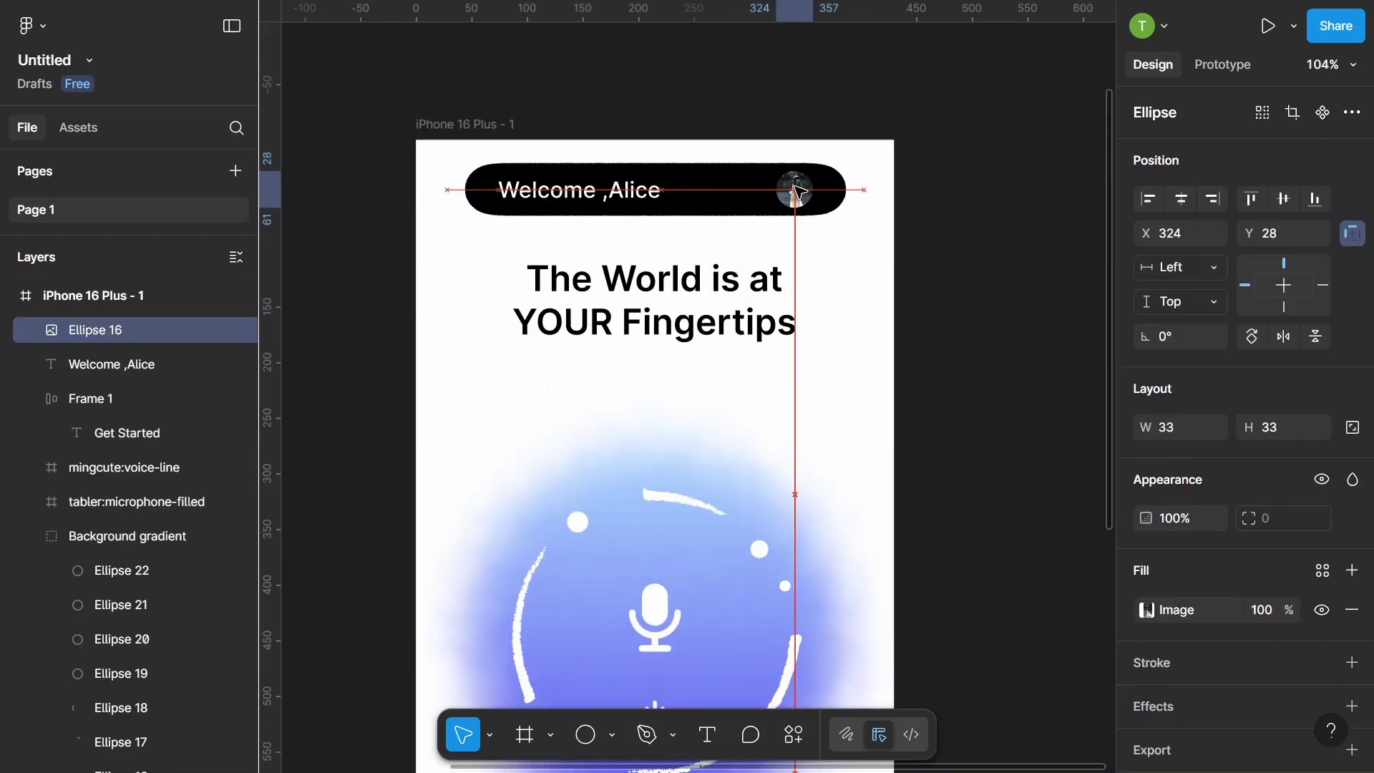
pyautogui.scroll(3, 799, 191)
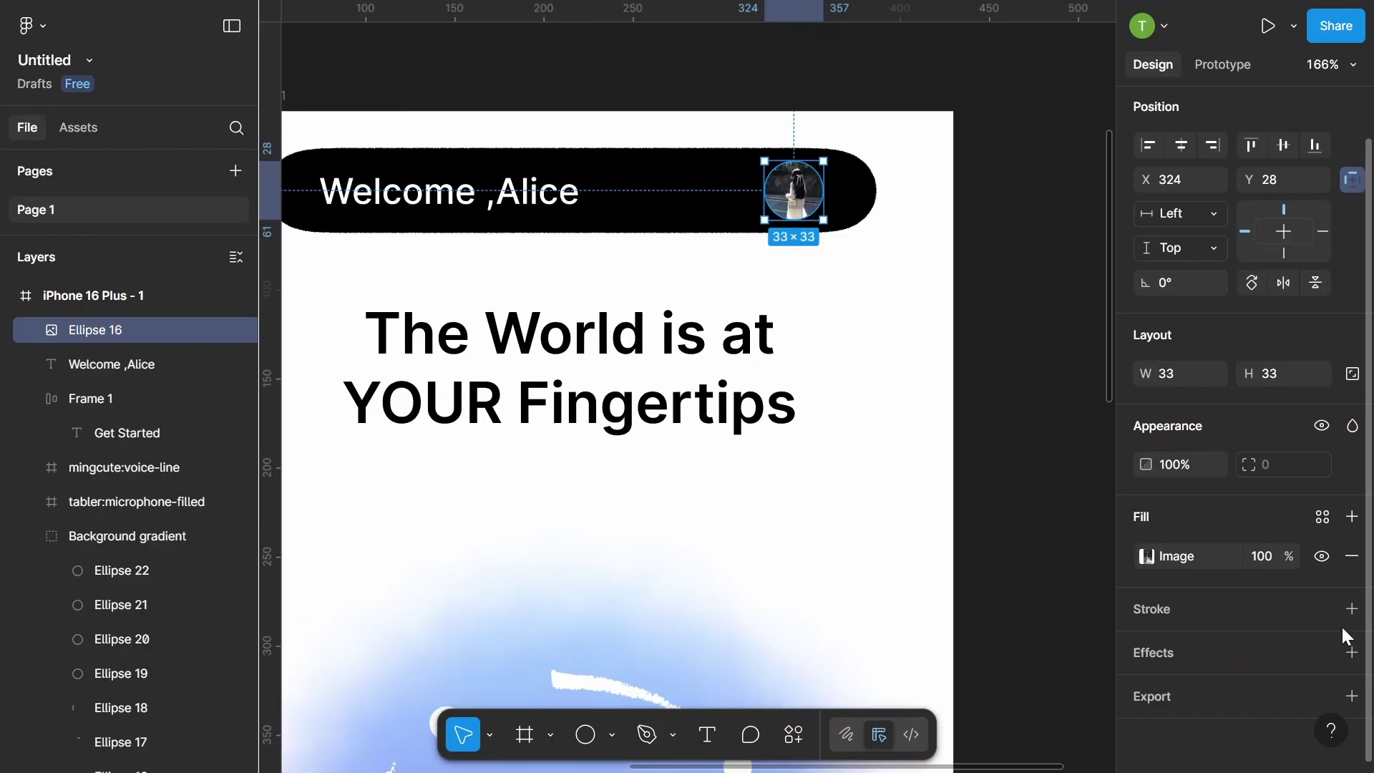
pyautogui.click(1343, 628)
pyautogui.click(1145, 642)
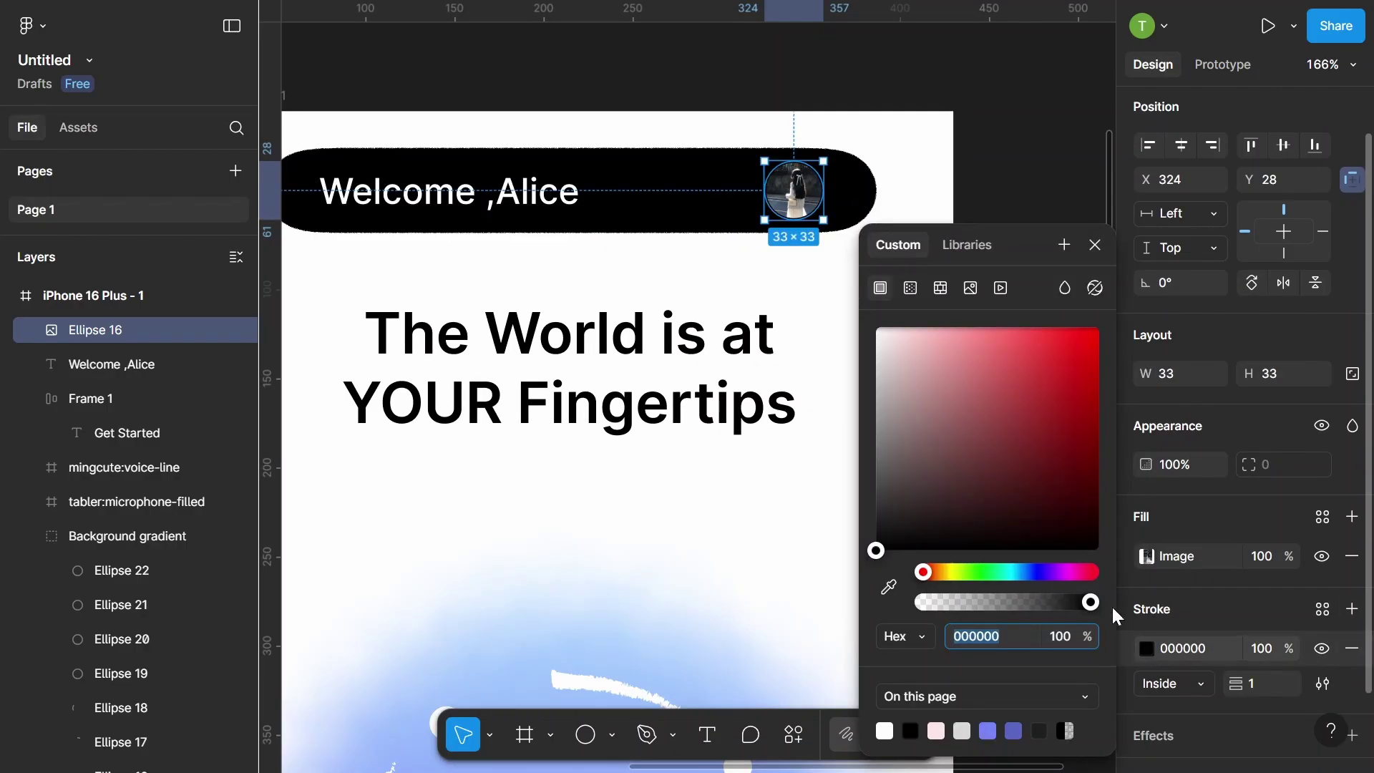
pyautogui.write('FFFFFF')
pyautogui.press('Return')
pyautogui.click(1095, 245)
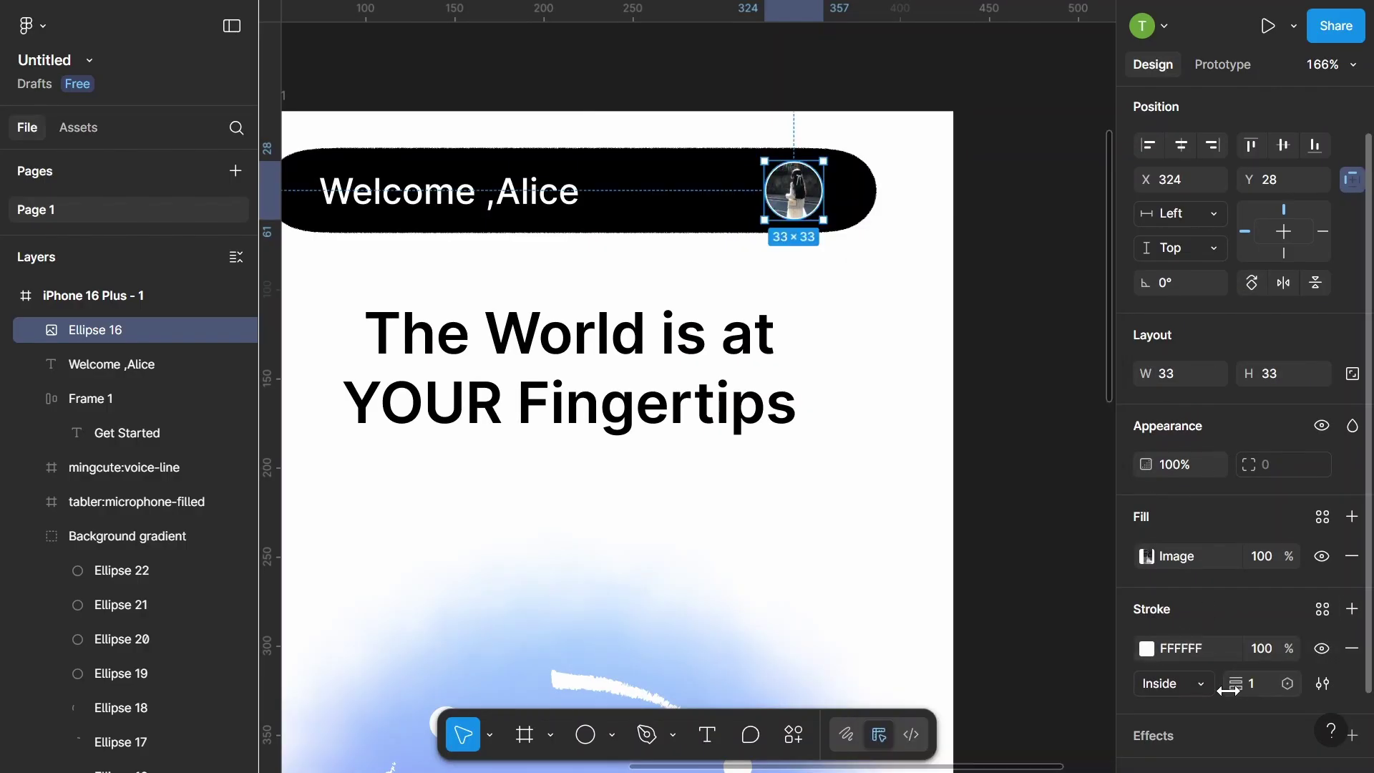
# - Set the avatar's stroke weight to 0.5
pyautogui.click(1256, 688)
pyautogui.write('.5')
pyautogui.press('Return')
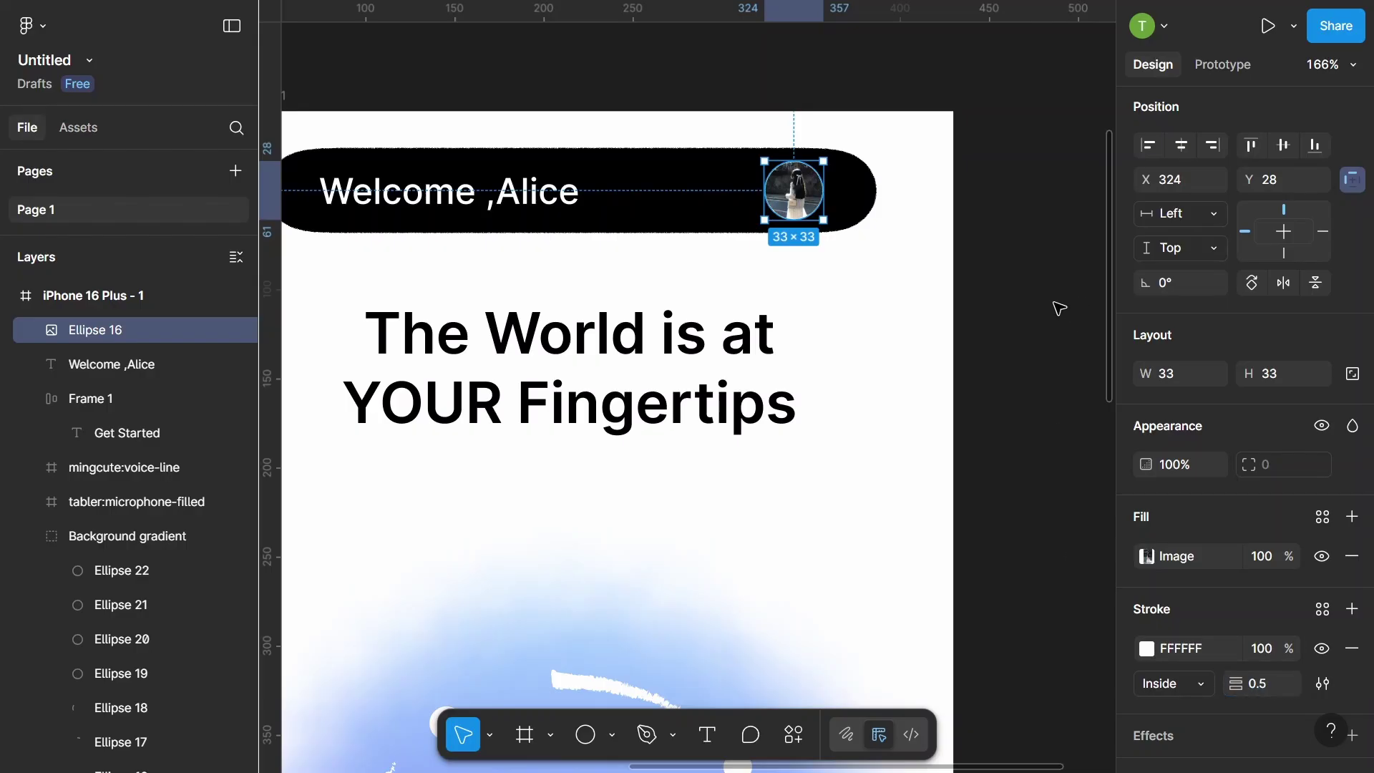
pyautogui.click(1060, 309)
pyautogui.doubleClick(777, 175)
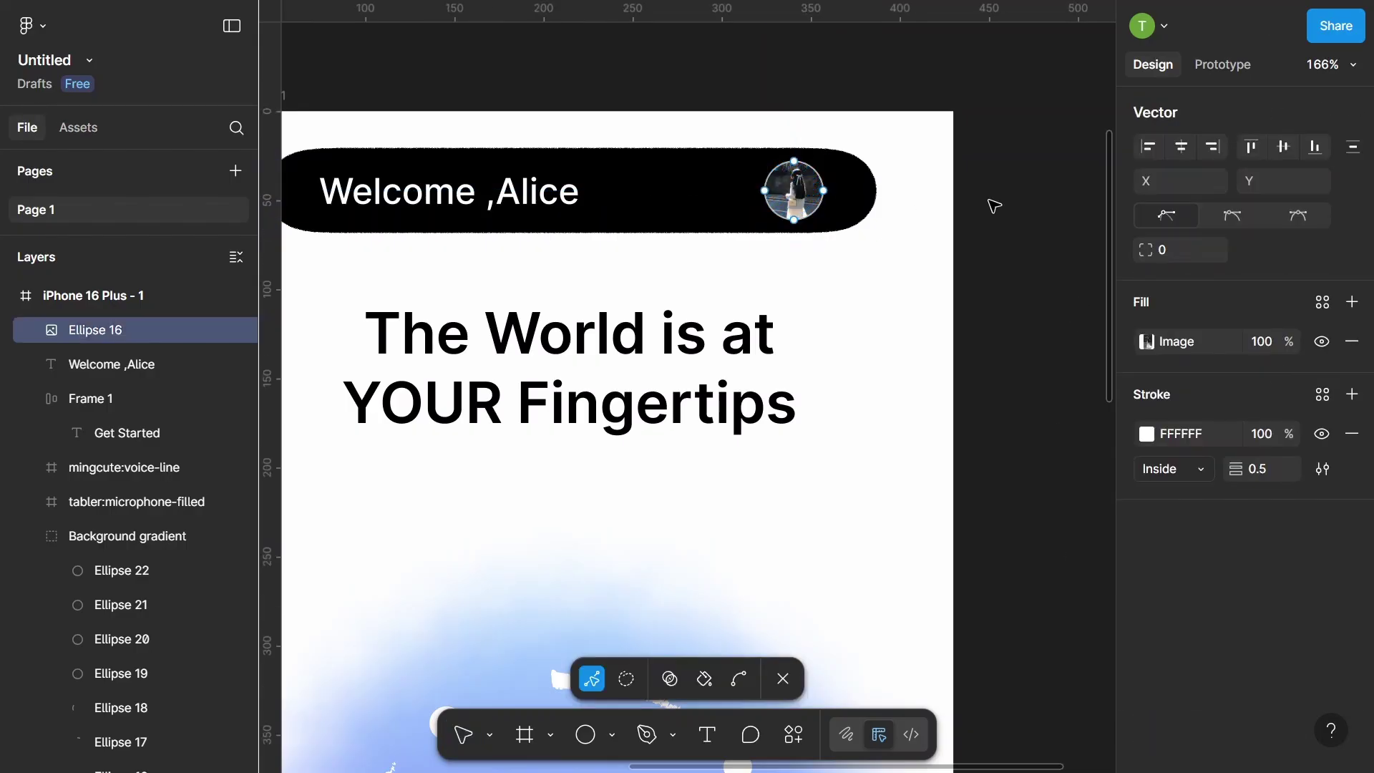
pyautogui.press('Escape')
pyautogui.scroll(-1, 1009, 194)
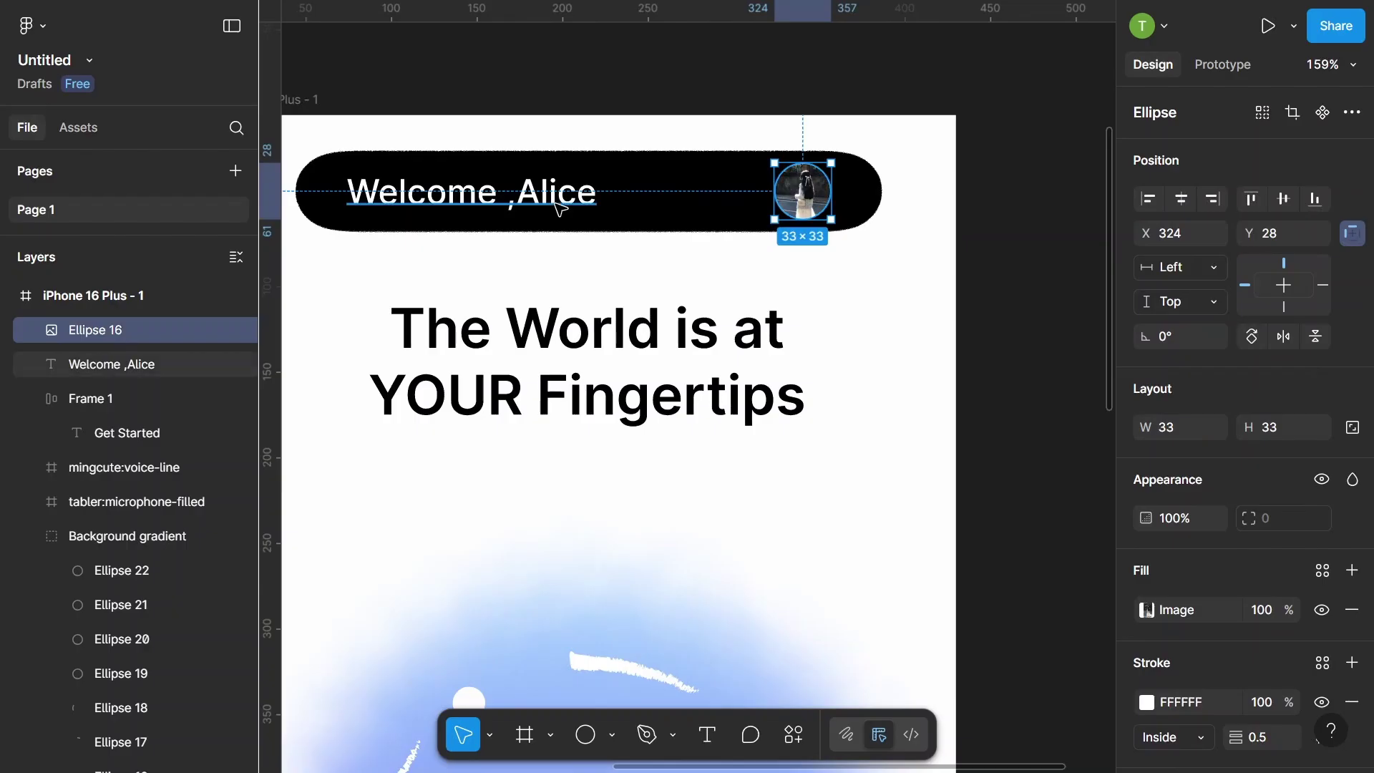
# - Auto-layout the greeting and avatar as a row with 20 gap and 10 vertical padding, raised slightly
pyautogui.keyDown('shift'); pyautogui.click(579, 207); pyautogui.keyUp('shift')
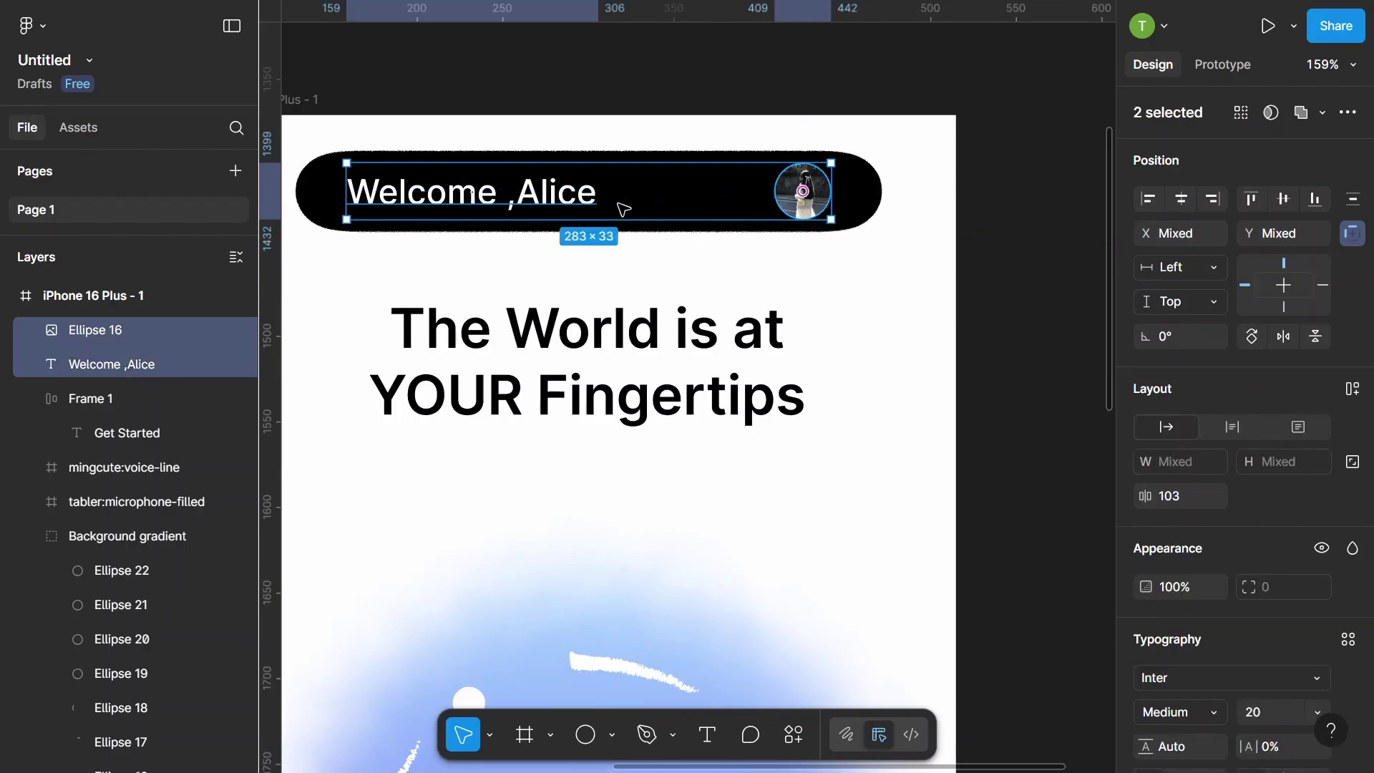
pyautogui.scroll(-2, 981, 224)
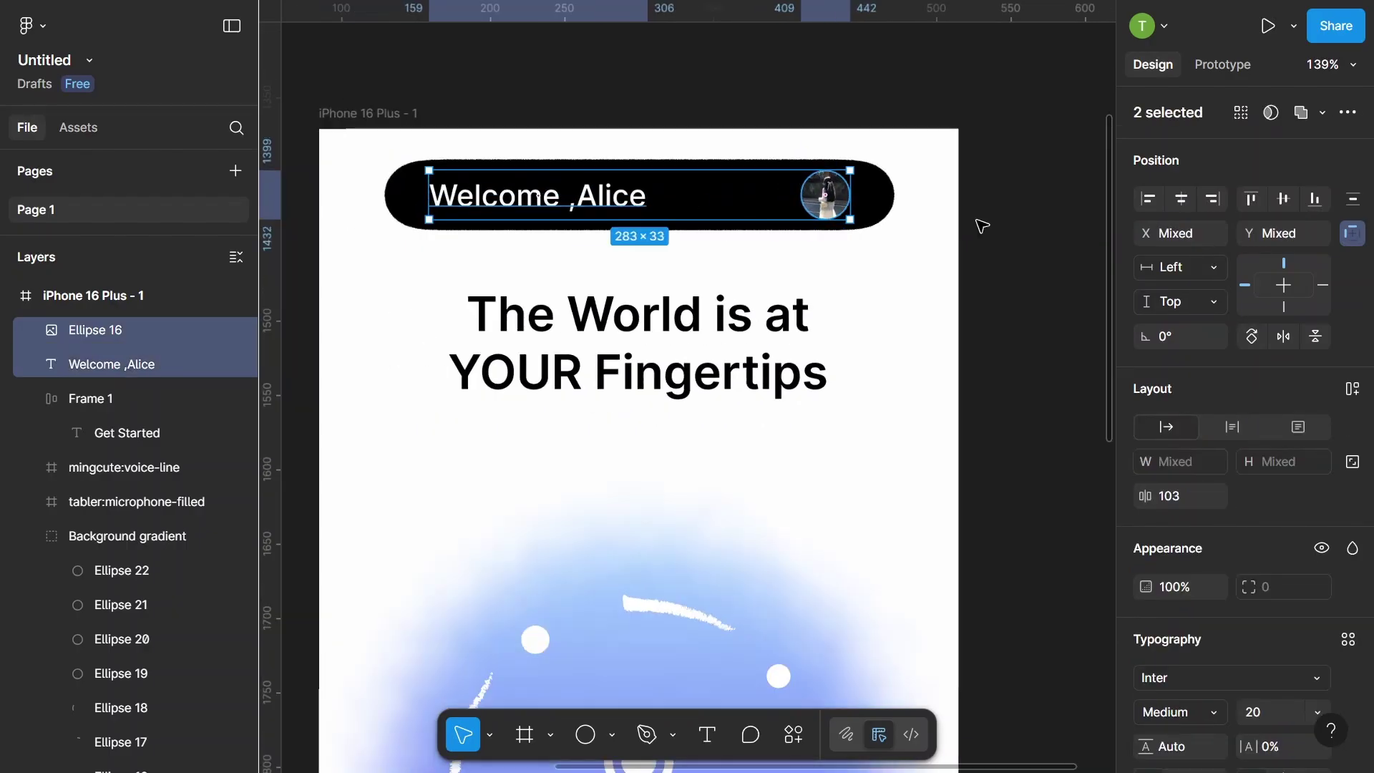
pyautogui.click(1348, 392)
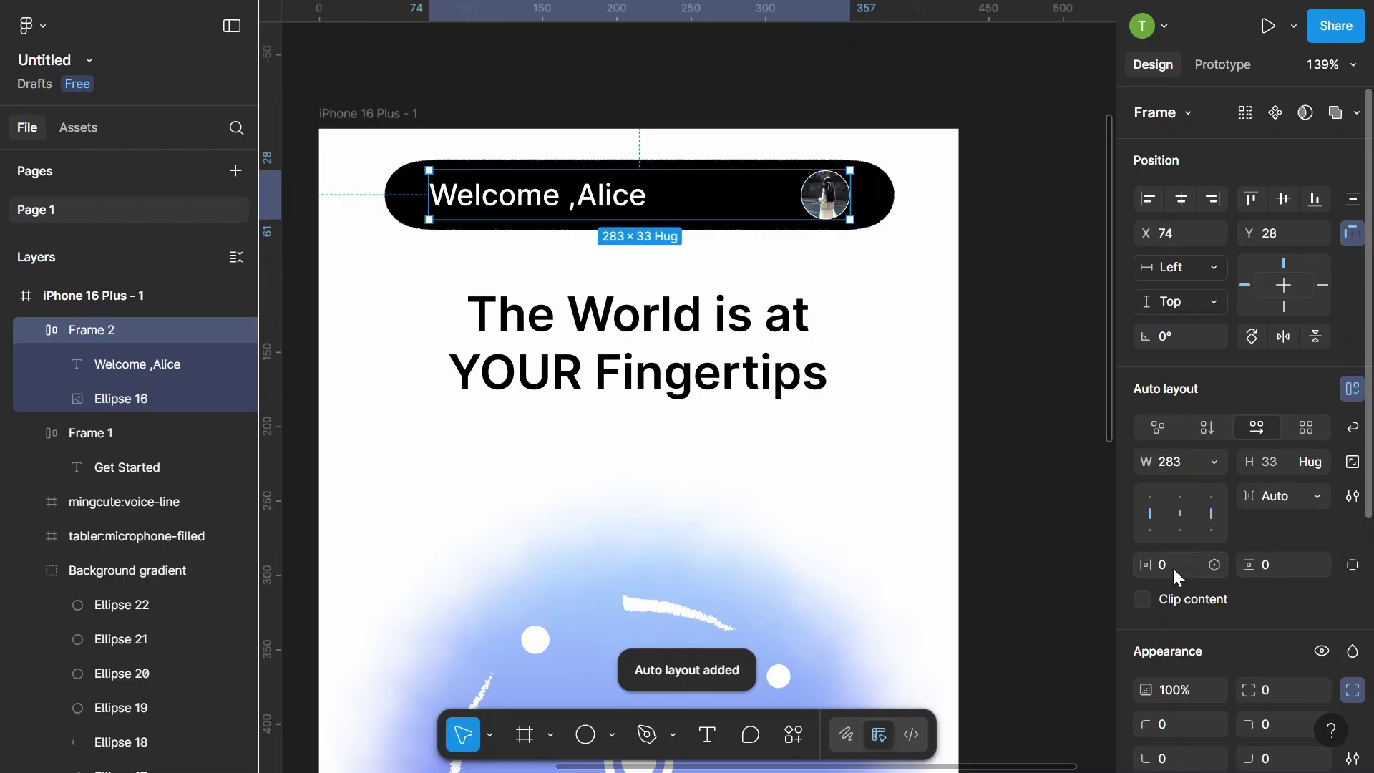
pyautogui.write('0')
pyautogui.press('Return')
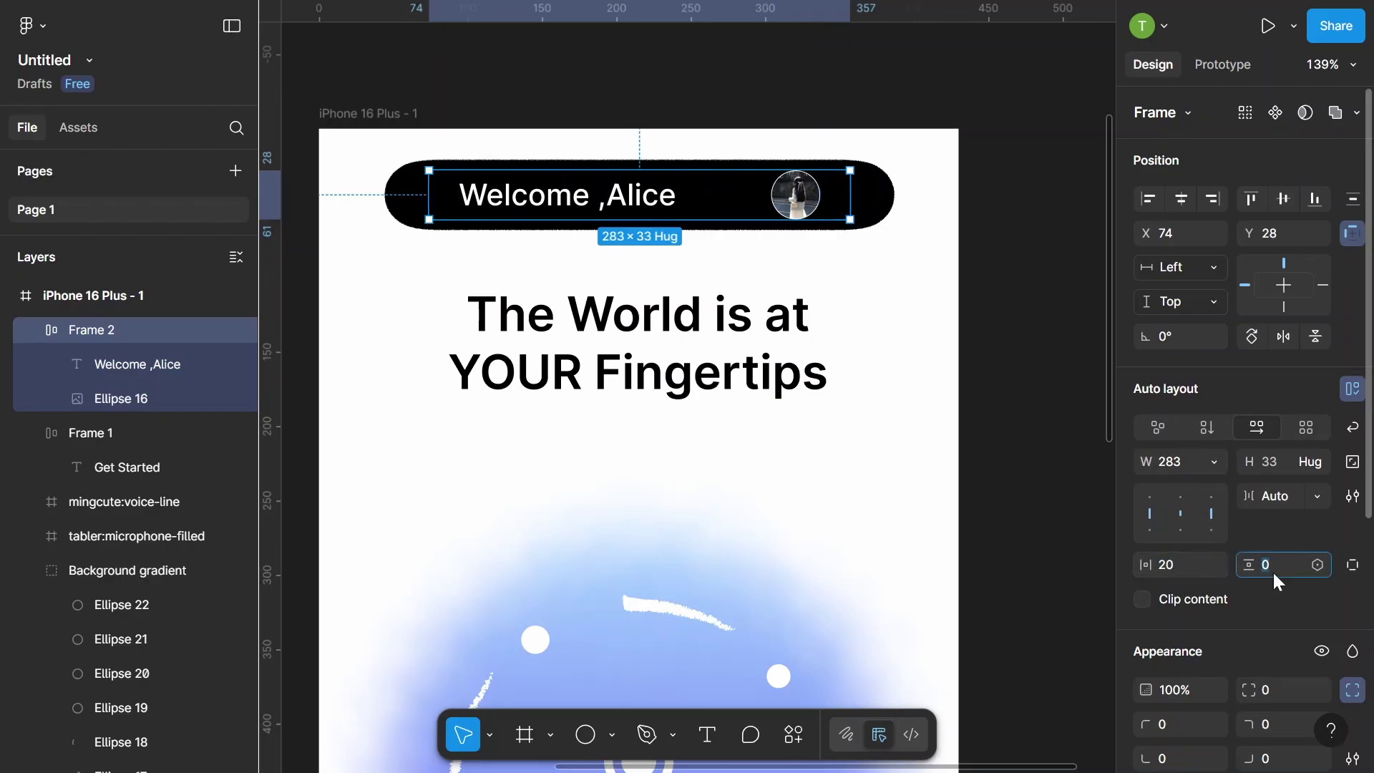
pyautogui.write('10')
pyautogui.press('Return')
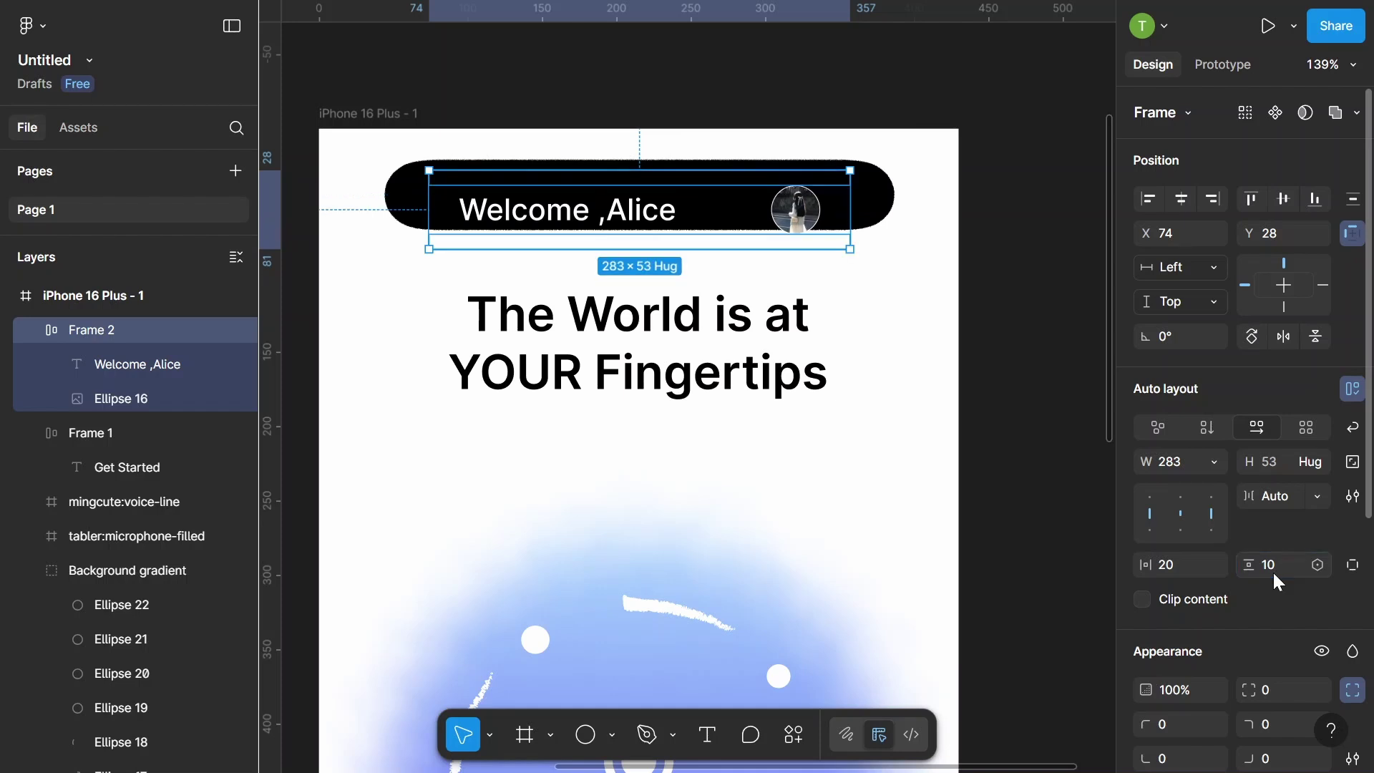
pyautogui.moveTo(641, 215); pyautogui.dragTo(642, 200)
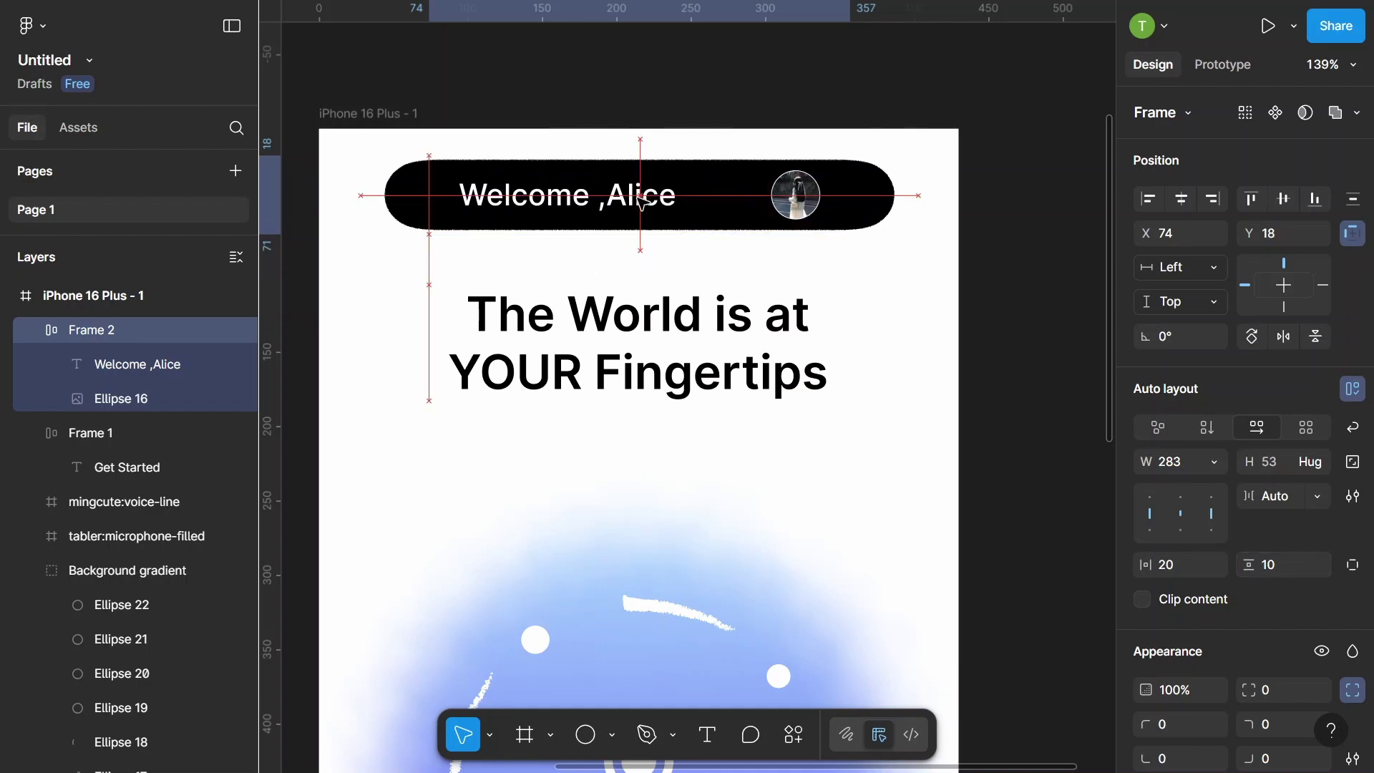
pyautogui.click(990, 215)
pyautogui.keyDown('ctrl'); pyautogui.scroll(-5, 668, 220); pyautogui.keyUp('ctrl')
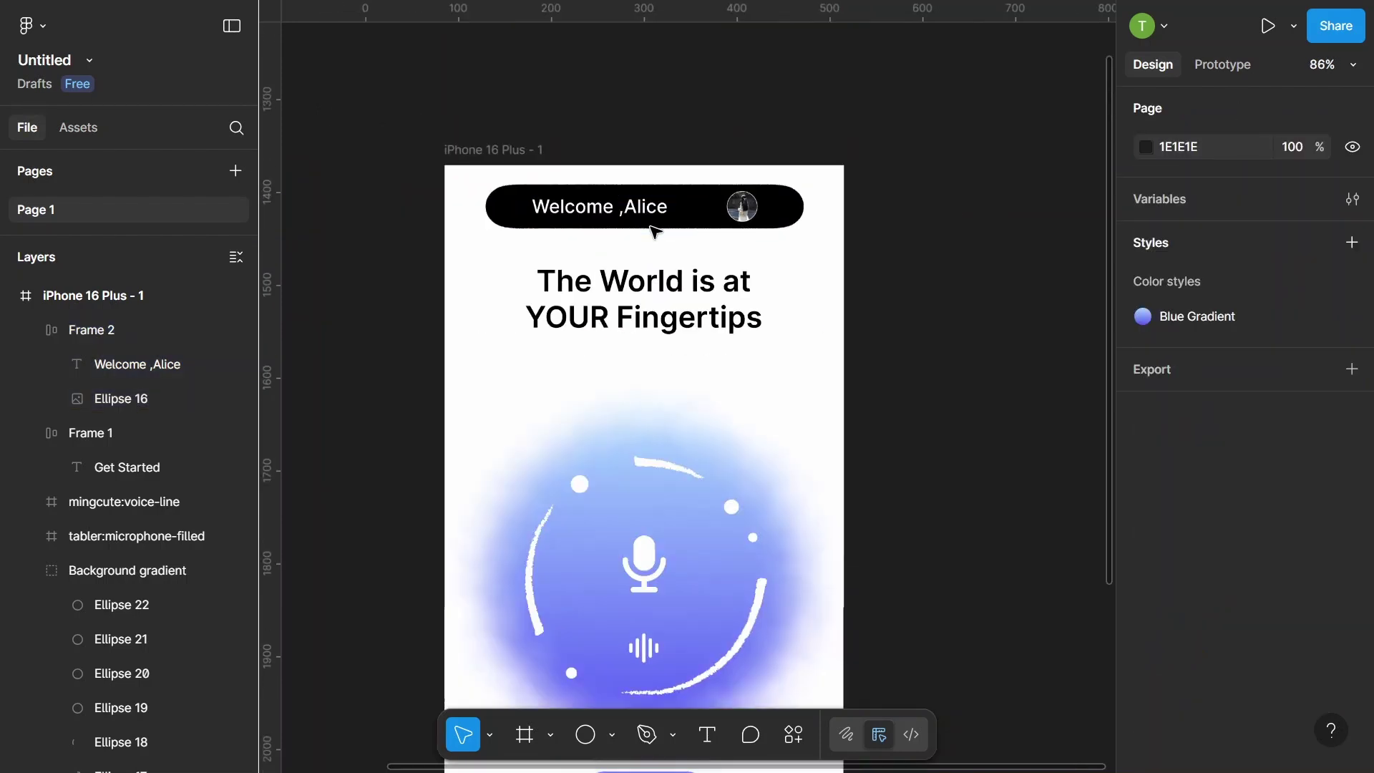
pyautogui.scroll(-2, 672, 297)
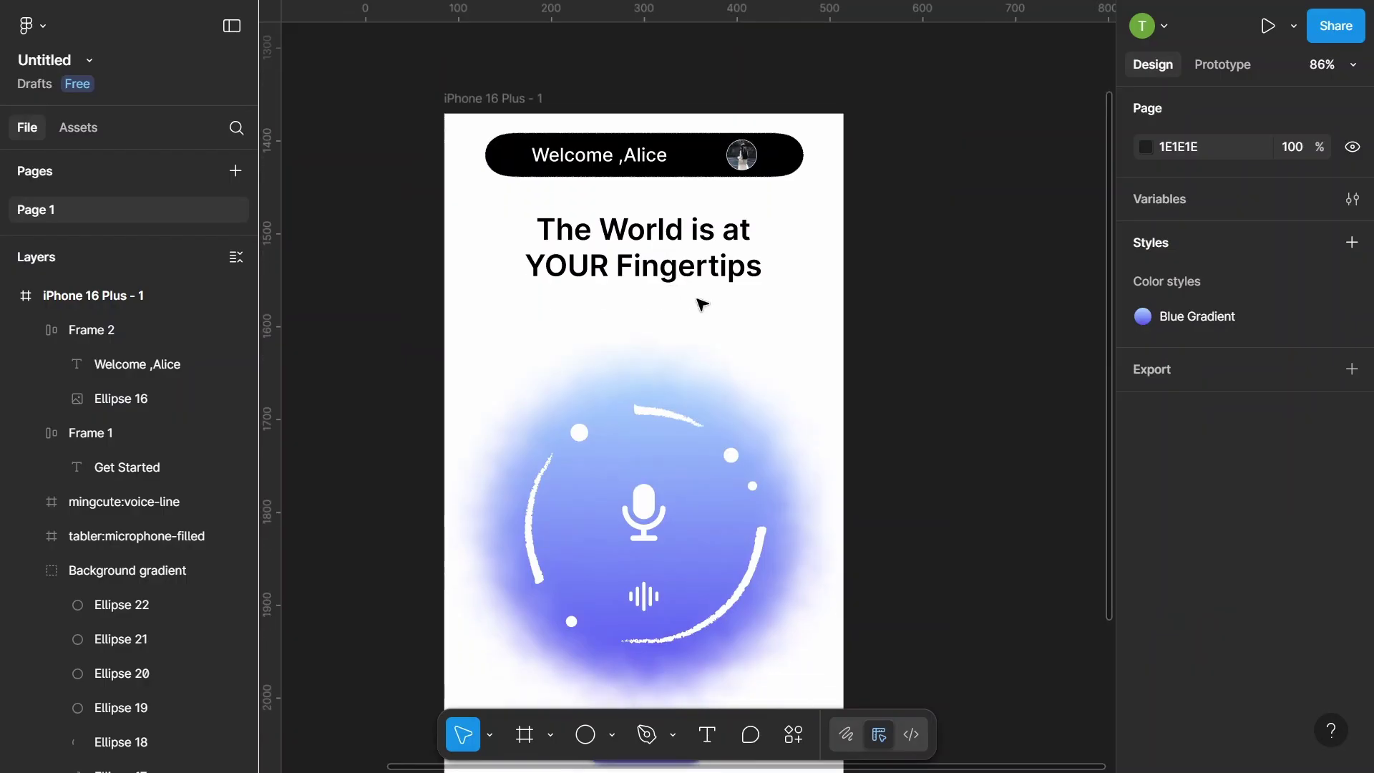
# - Try headline line heights of 50, 70 and 60
pyautogui.click(694, 251)
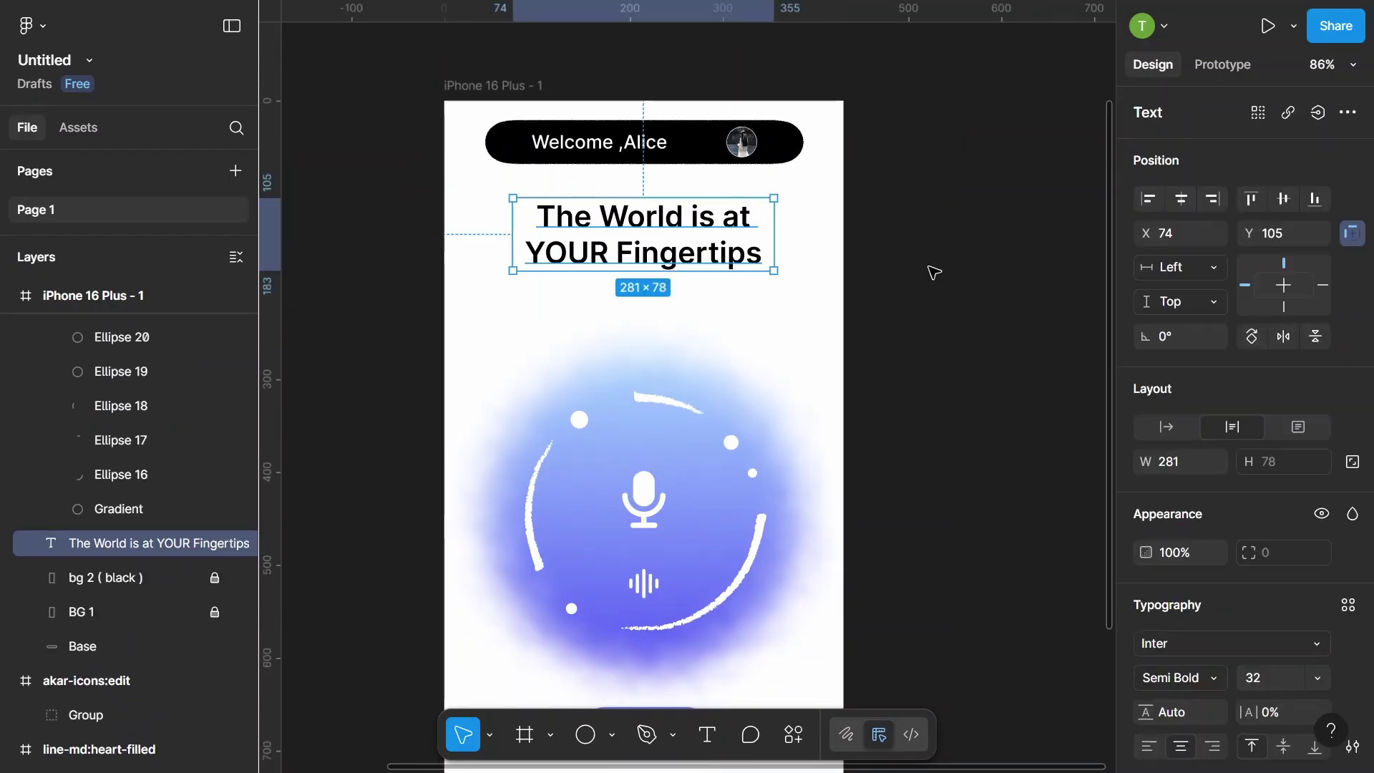
pyautogui.click(931, 272)
pyautogui.keyDown('ctrl'); pyautogui.scroll(-3, 668, 259); pyautogui.keyUp('ctrl')
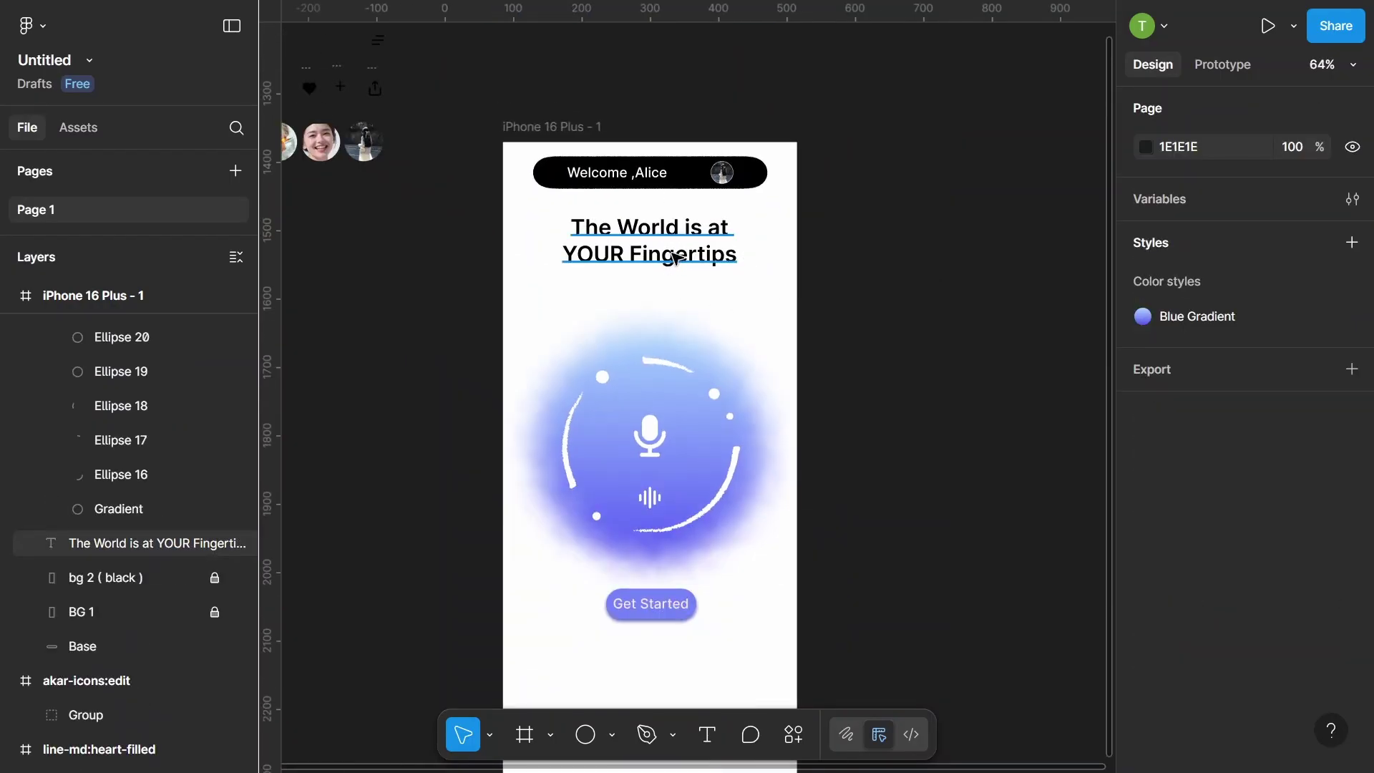
pyautogui.click(668, 261)
pyautogui.keyDown('ctrl'); pyautogui.scroll(1, 668, 262); pyautogui.keyUp('ctrl')
pyautogui.scroll(-3, 1249, 472)
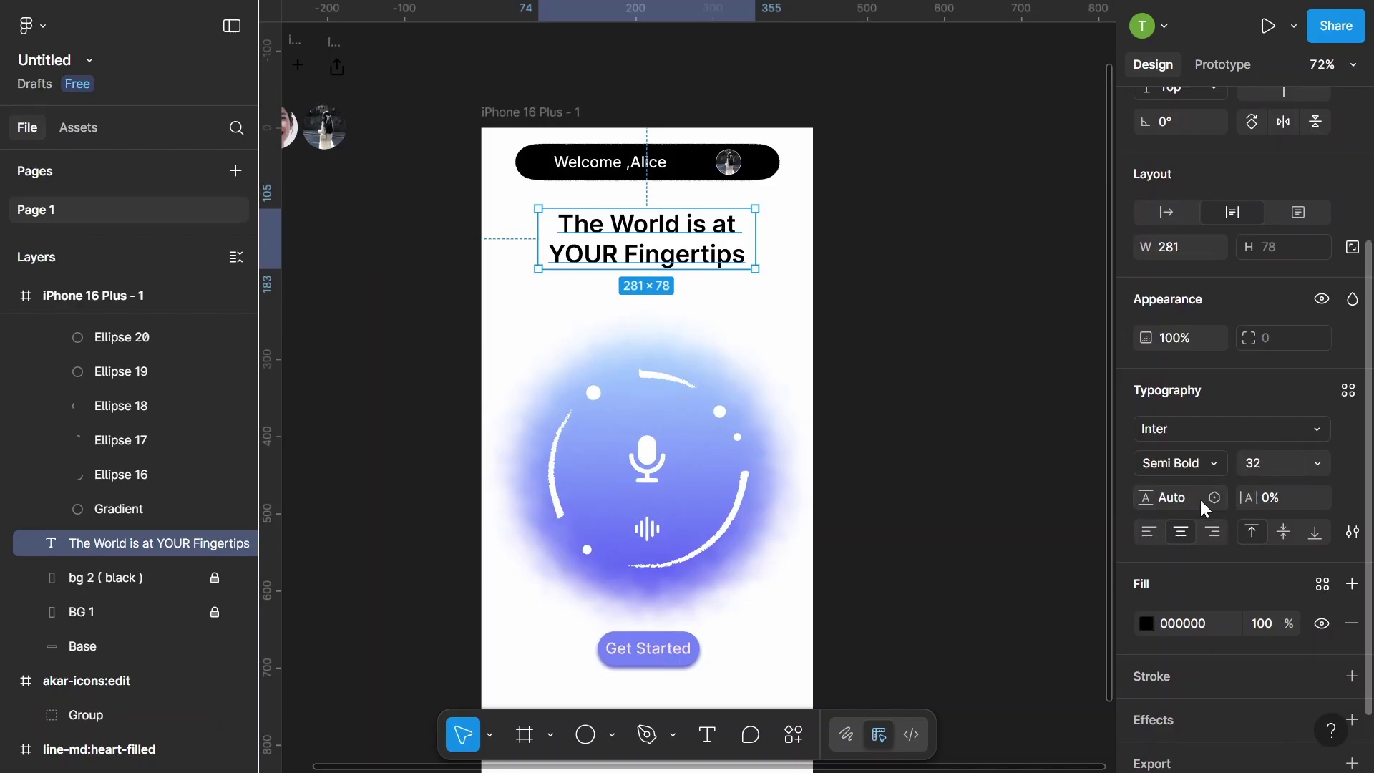
pyautogui.click(1177, 501)
pyautogui.write('50')
pyautogui.press('Return')
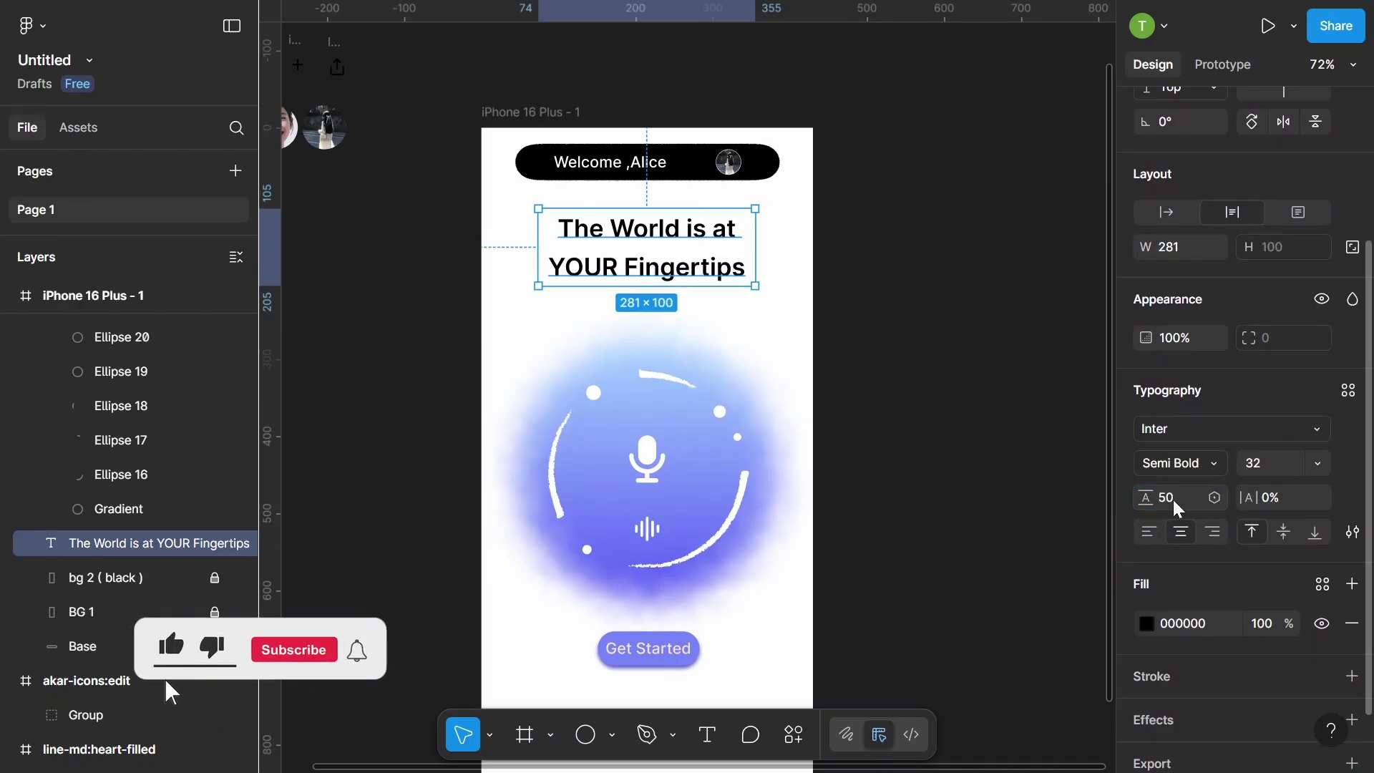
pyautogui.click(1173, 500)
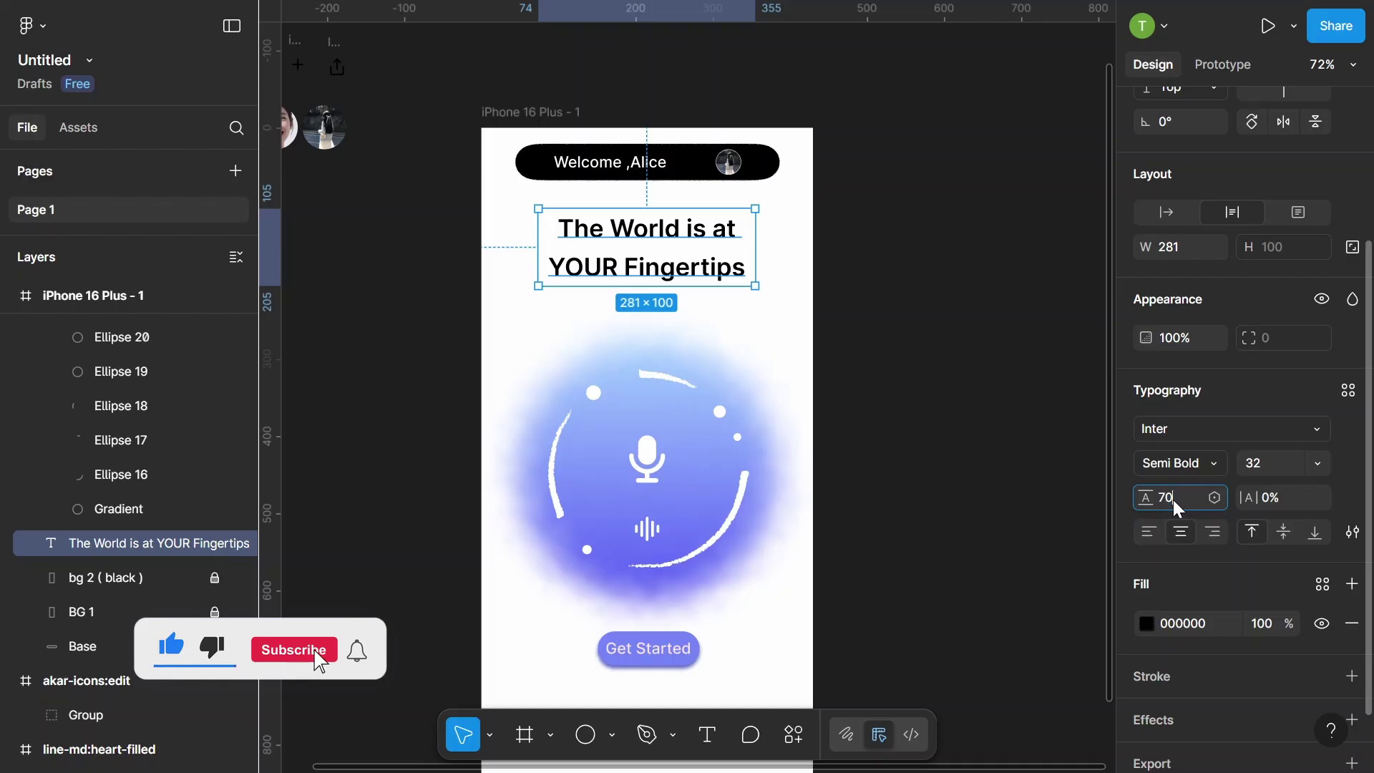
pyautogui.write('70')
pyautogui.press('Return')
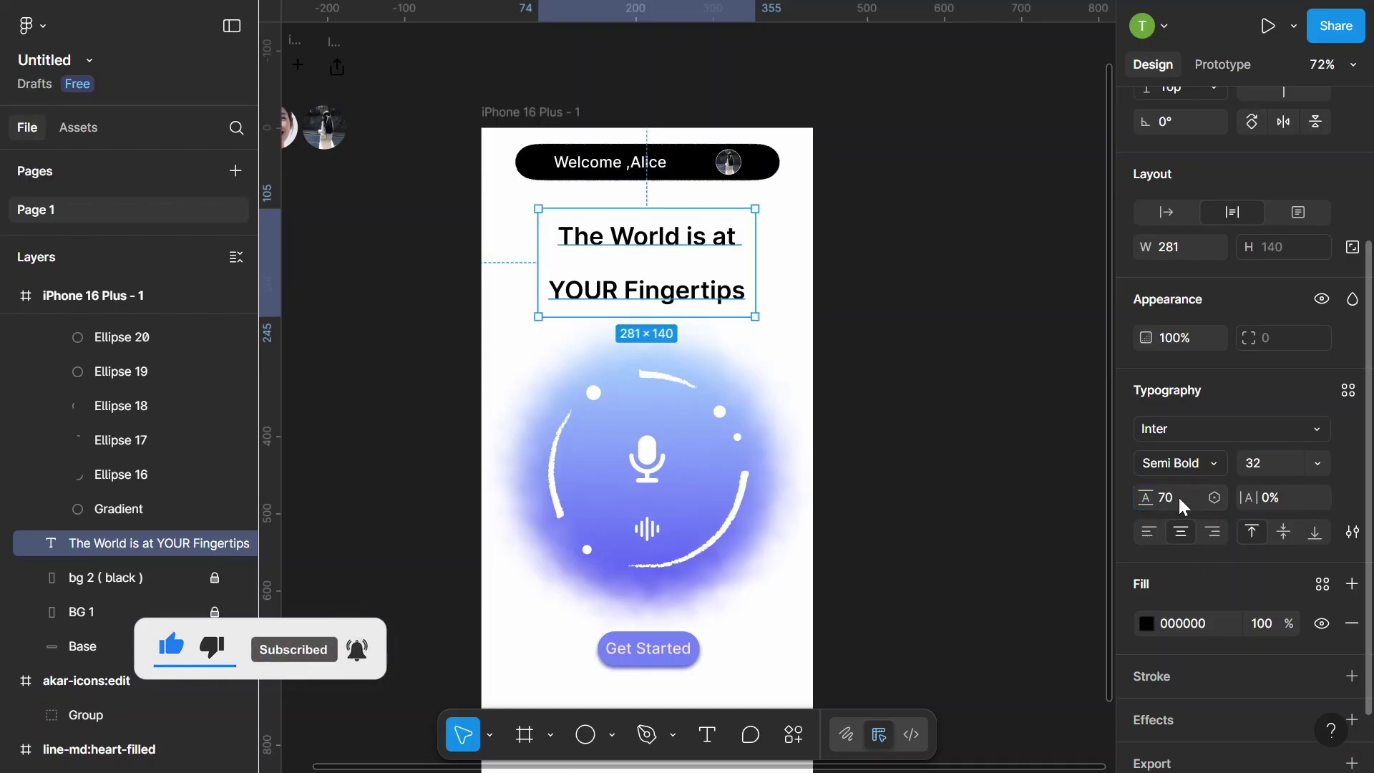
pyautogui.write('60')
pyautogui.press('Return')
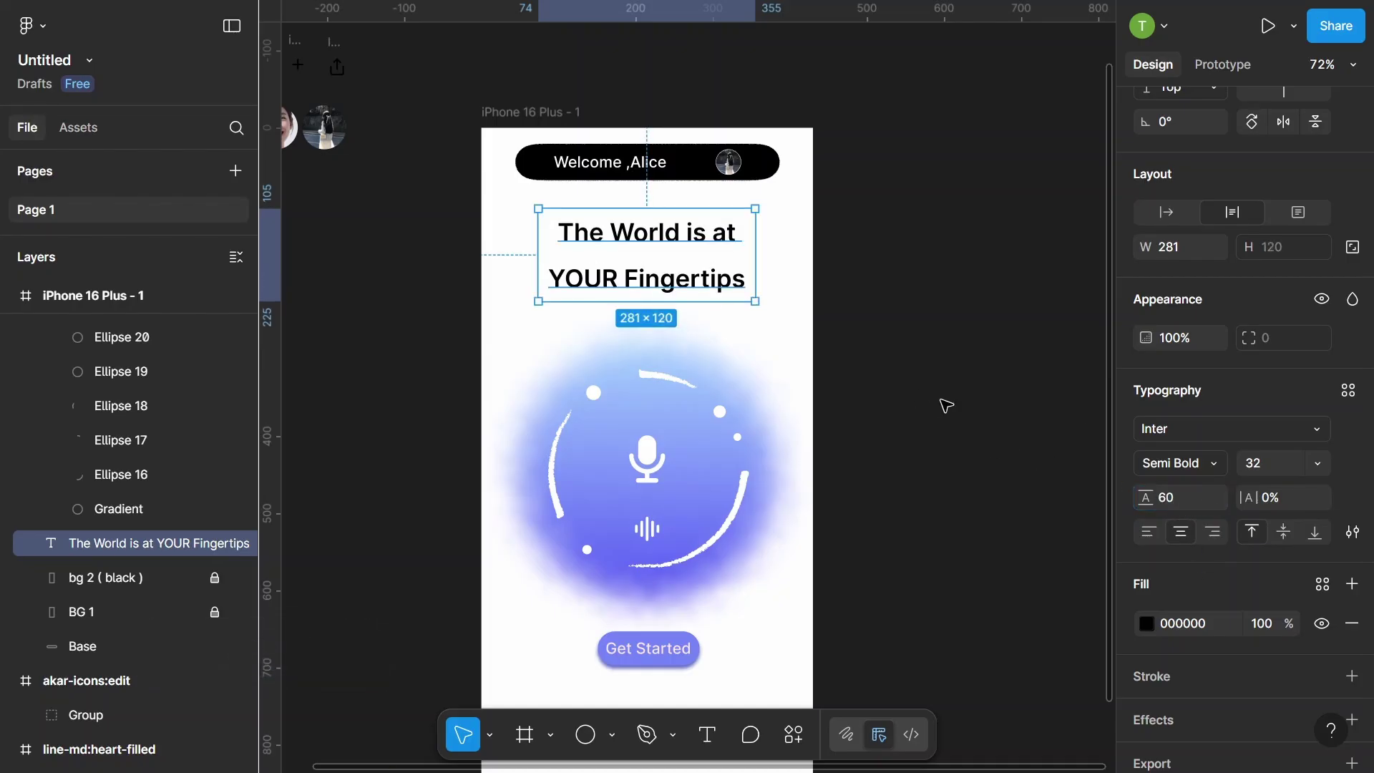
# - Reselect the headline and settle its line height at 50
pyautogui.click(948, 374)
pyautogui.click(700, 292)
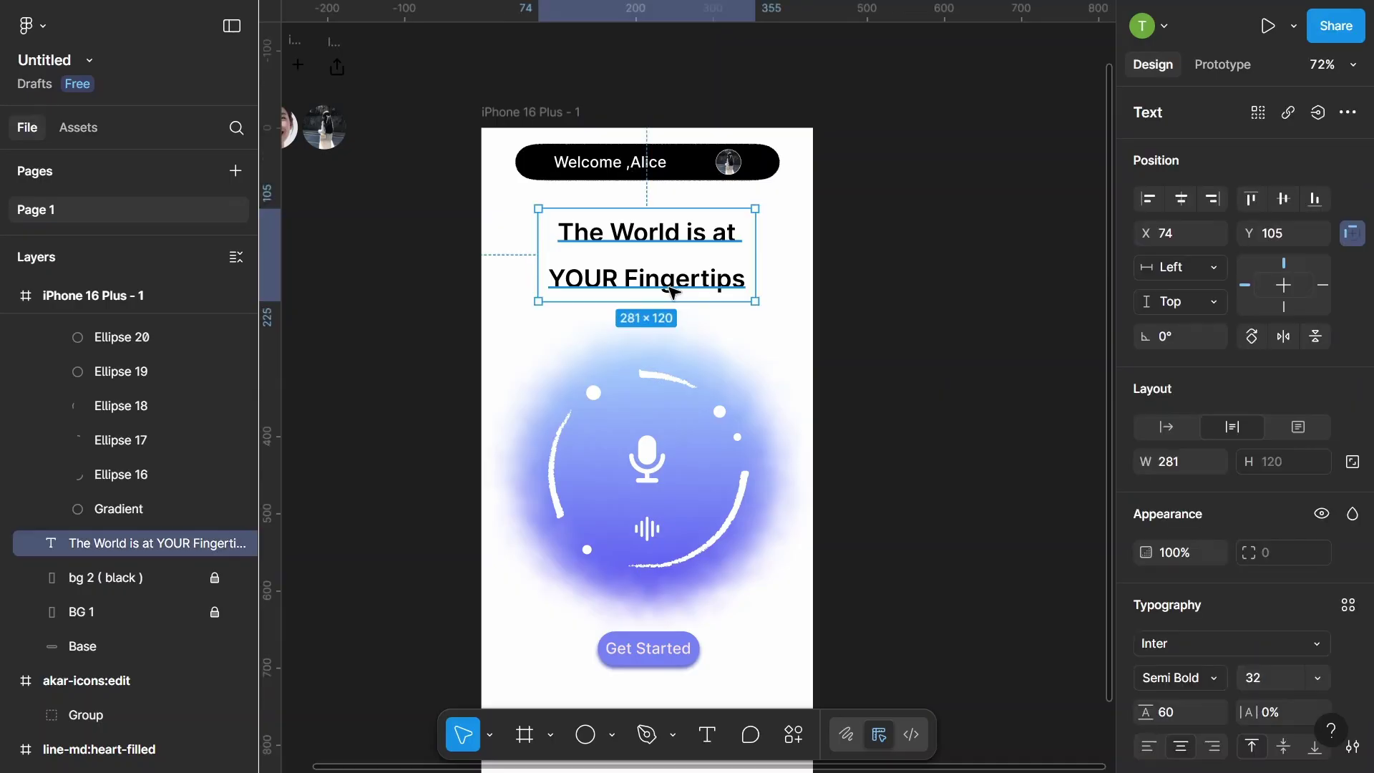
pyautogui.press('Return')
pyautogui.press('Escape')
pyautogui.scroll(-3, 1160, 469)
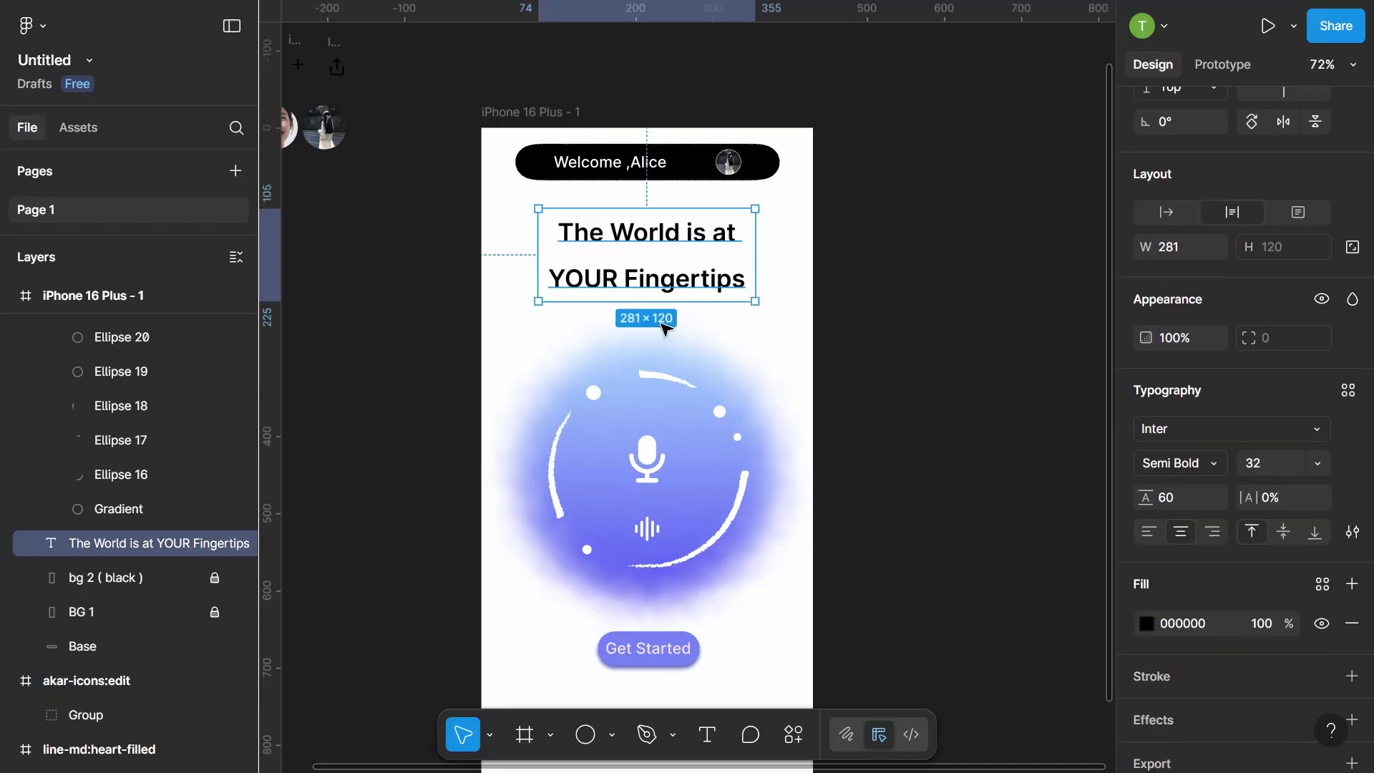
pyautogui.click(879, 283)
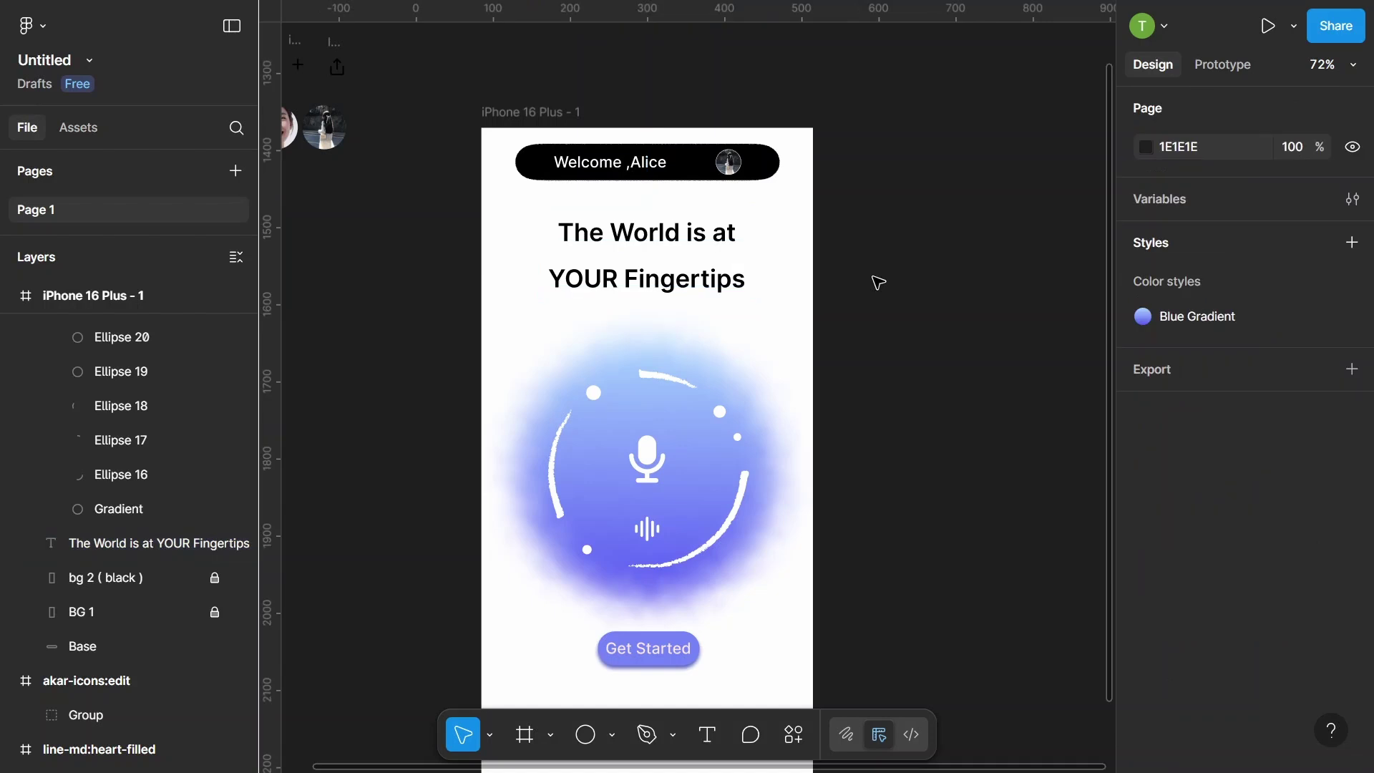
pyautogui.click(657, 257)
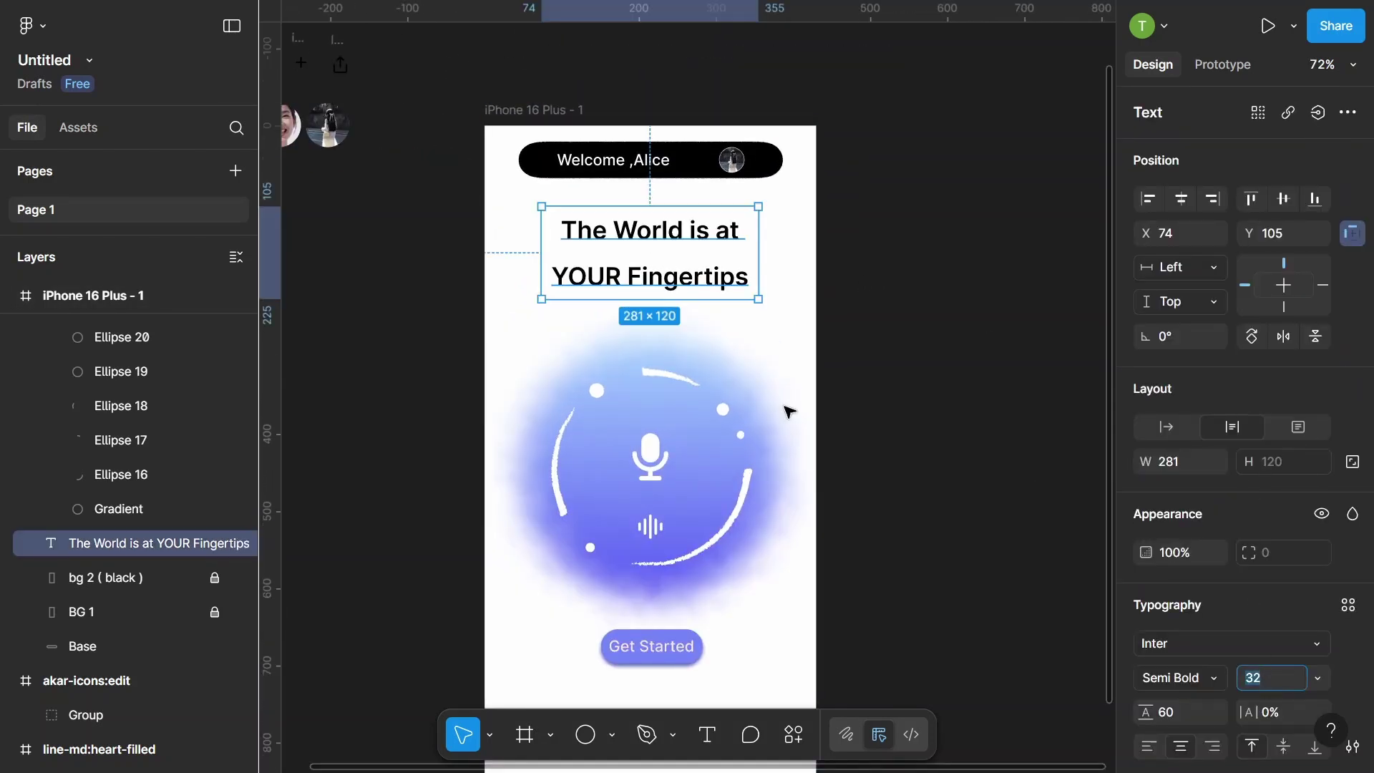
pyautogui.press('Escape')
pyautogui.click(703, 300)
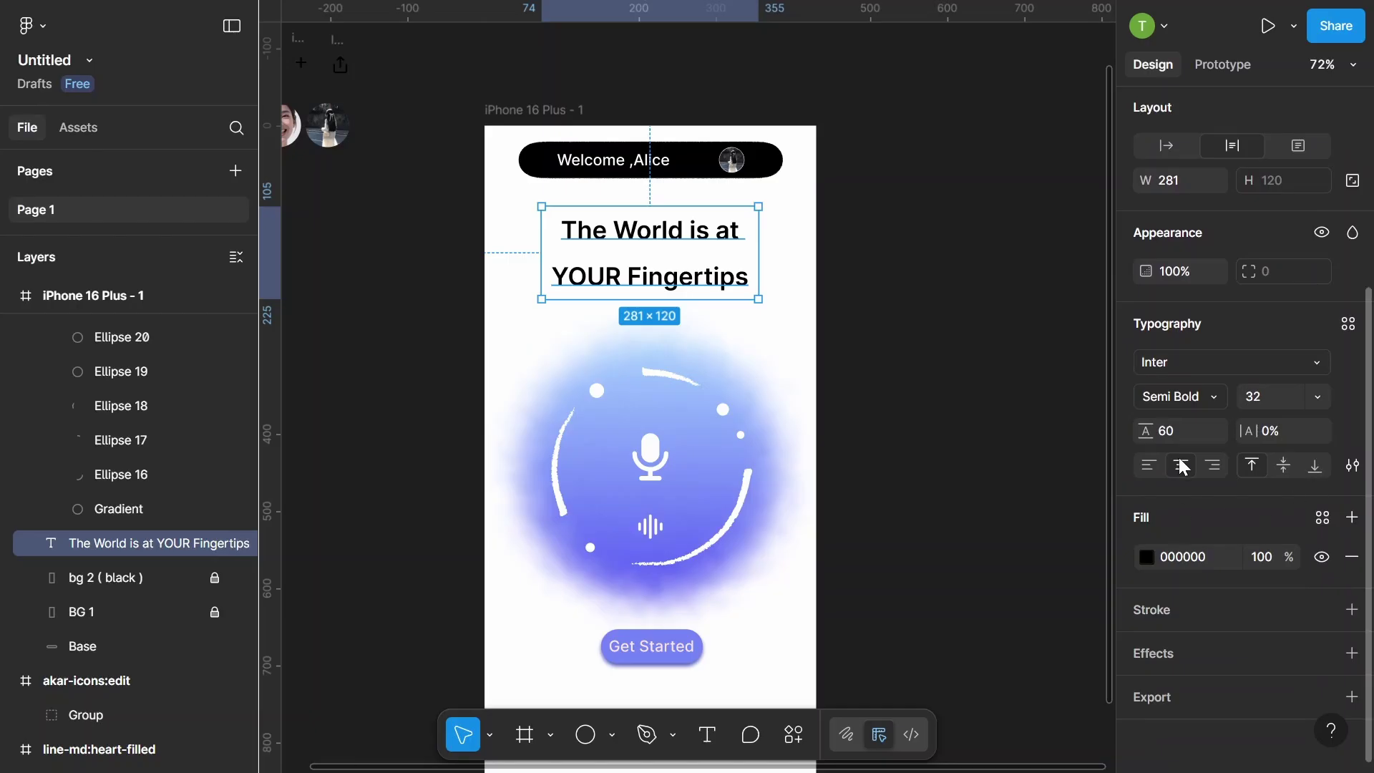
pyautogui.click(1162, 435)
pyautogui.write('50')
pyautogui.press('Return')
# - Centre the headline horizontally in the phone frame
pyautogui.scroll(3, 905, 301)
pyautogui.scroll(4, 1173, 239)
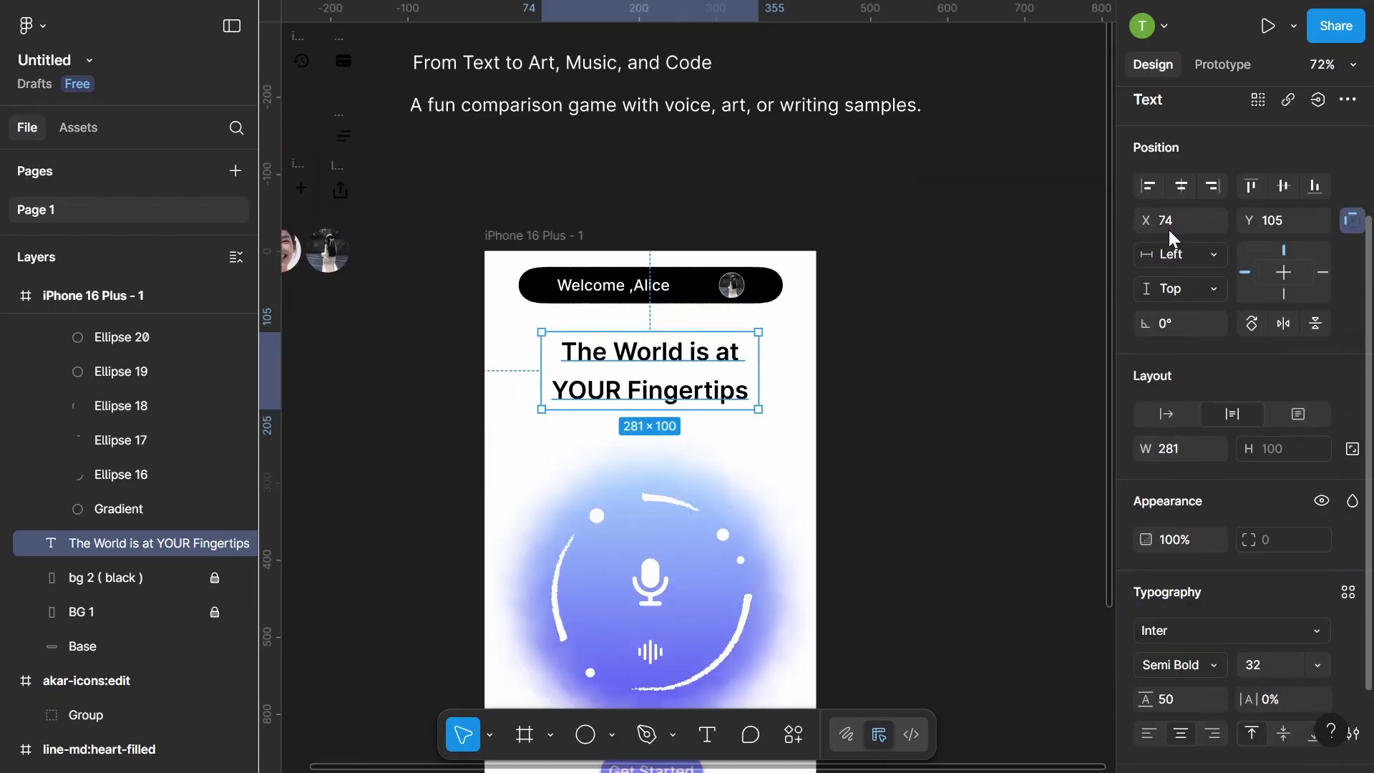
pyautogui.click(1181, 186)
pyautogui.click(873, 245)
pyautogui.scroll(-2, 837, 272)
pyautogui.scroll(-2, 837, 273)
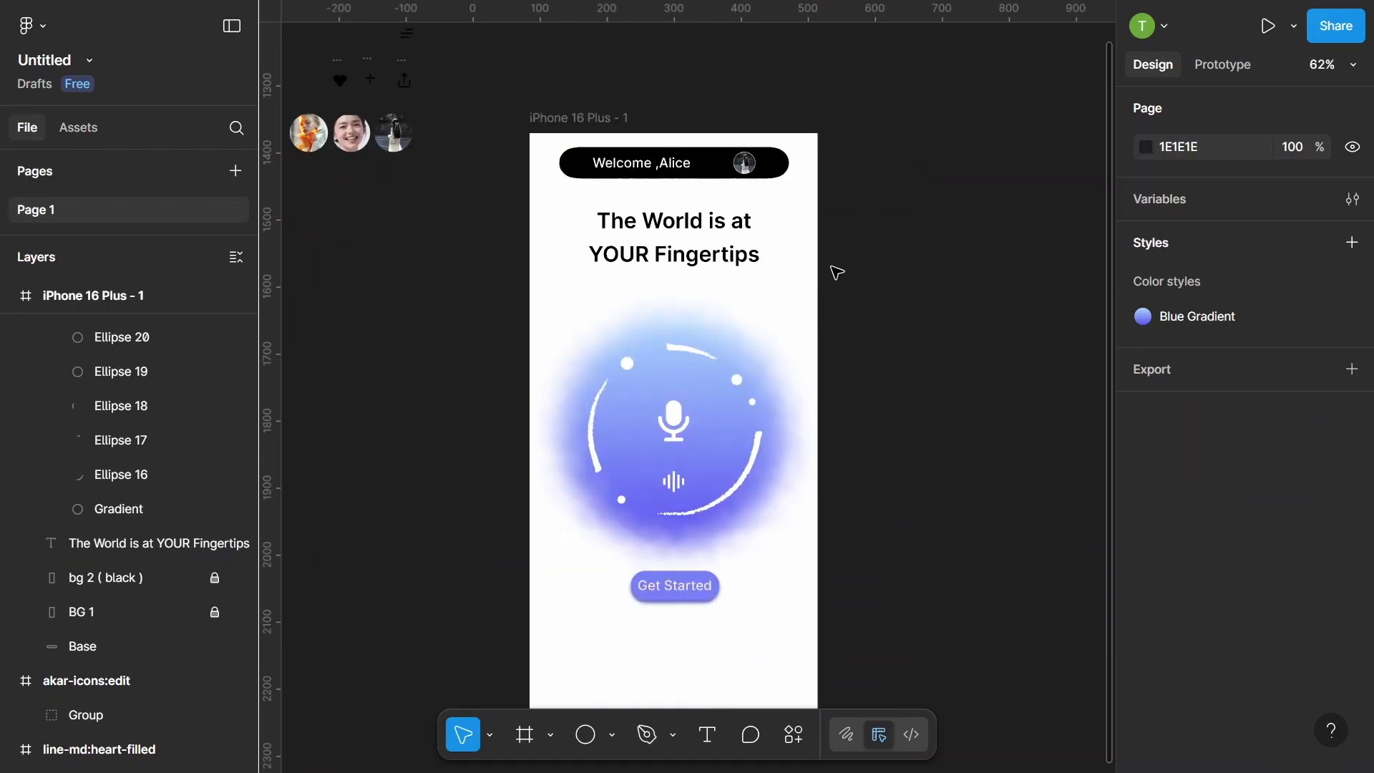
pyautogui.scroll(-1, 838, 273)
pyautogui.scroll(-2, 737, 307)
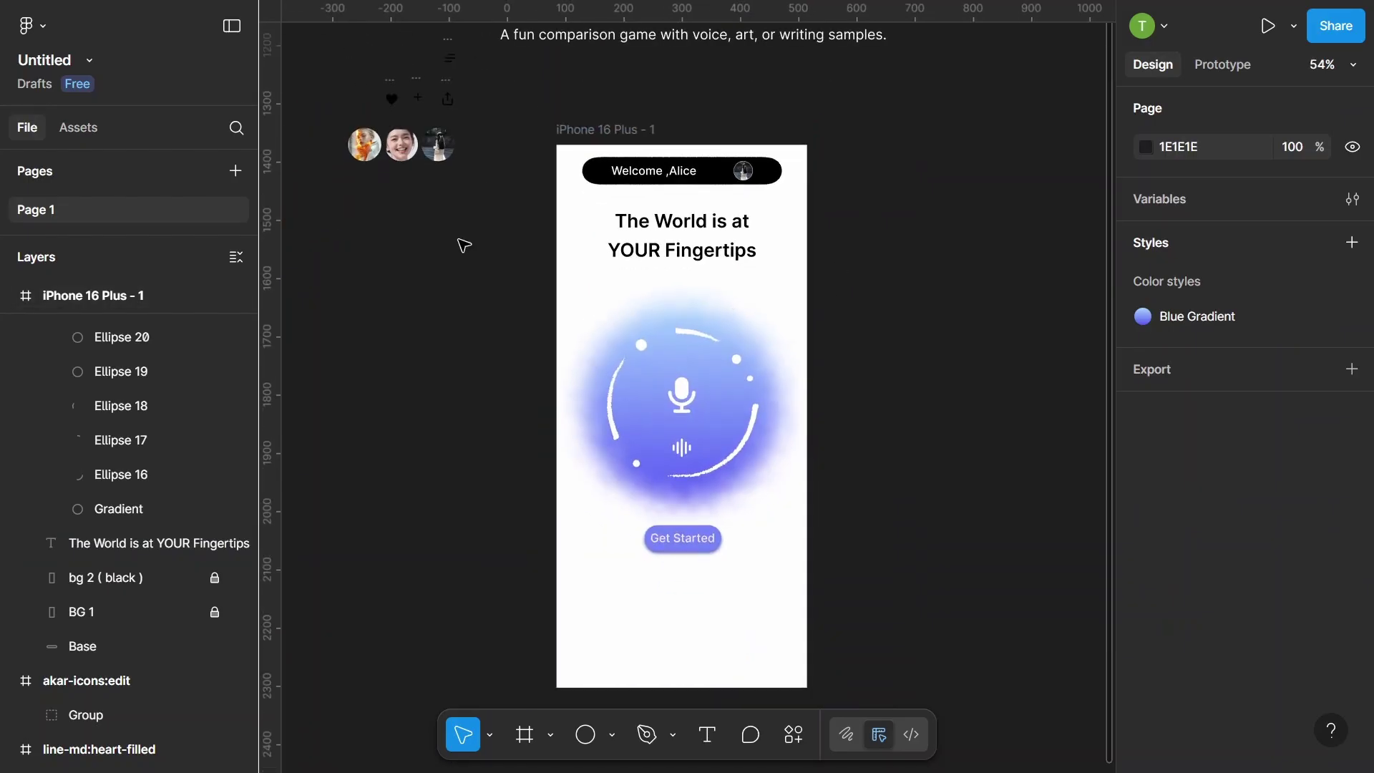
pyautogui.scroll(1, 434, 164)
pyautogui.scroll(1, 443, 161)
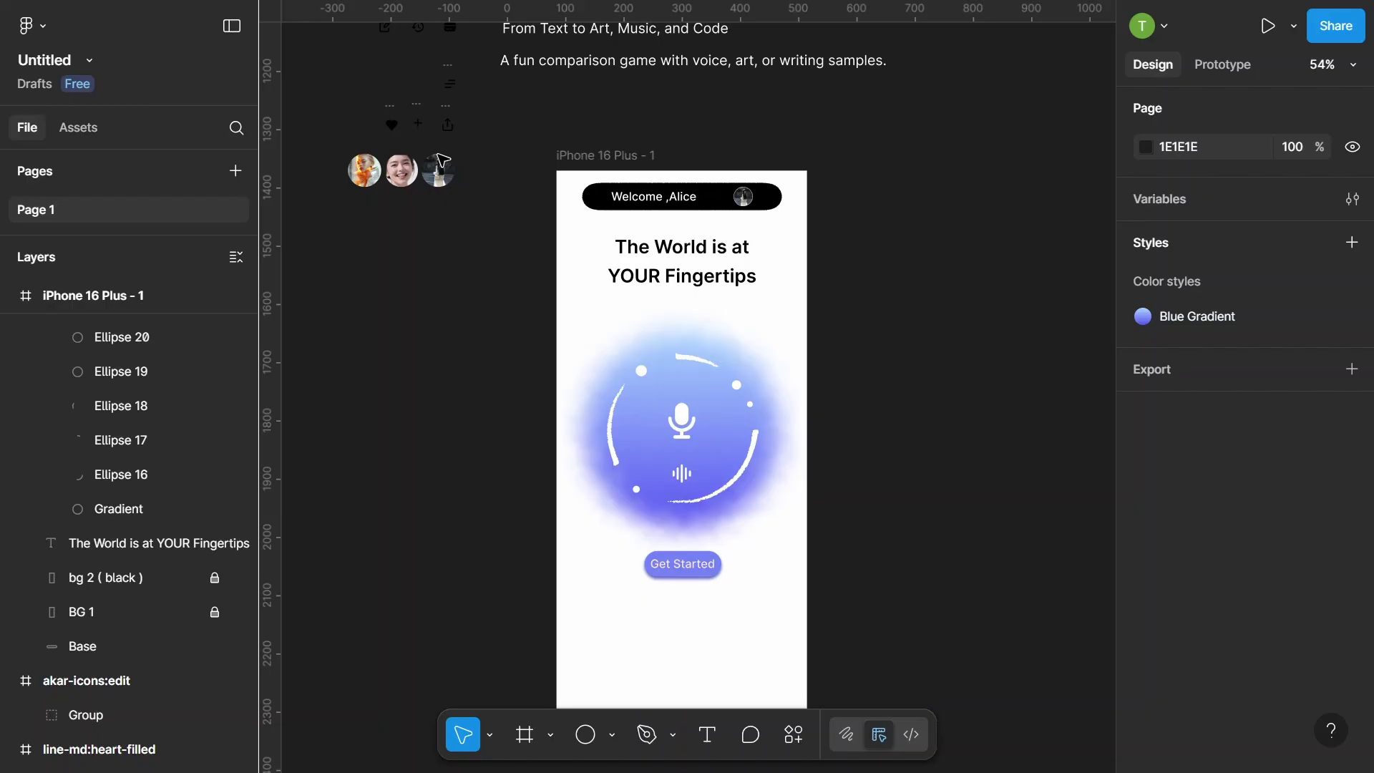
pyautogui.scroll(-1, 780, 500)
pyautogui.scroll(1, 699, 561)
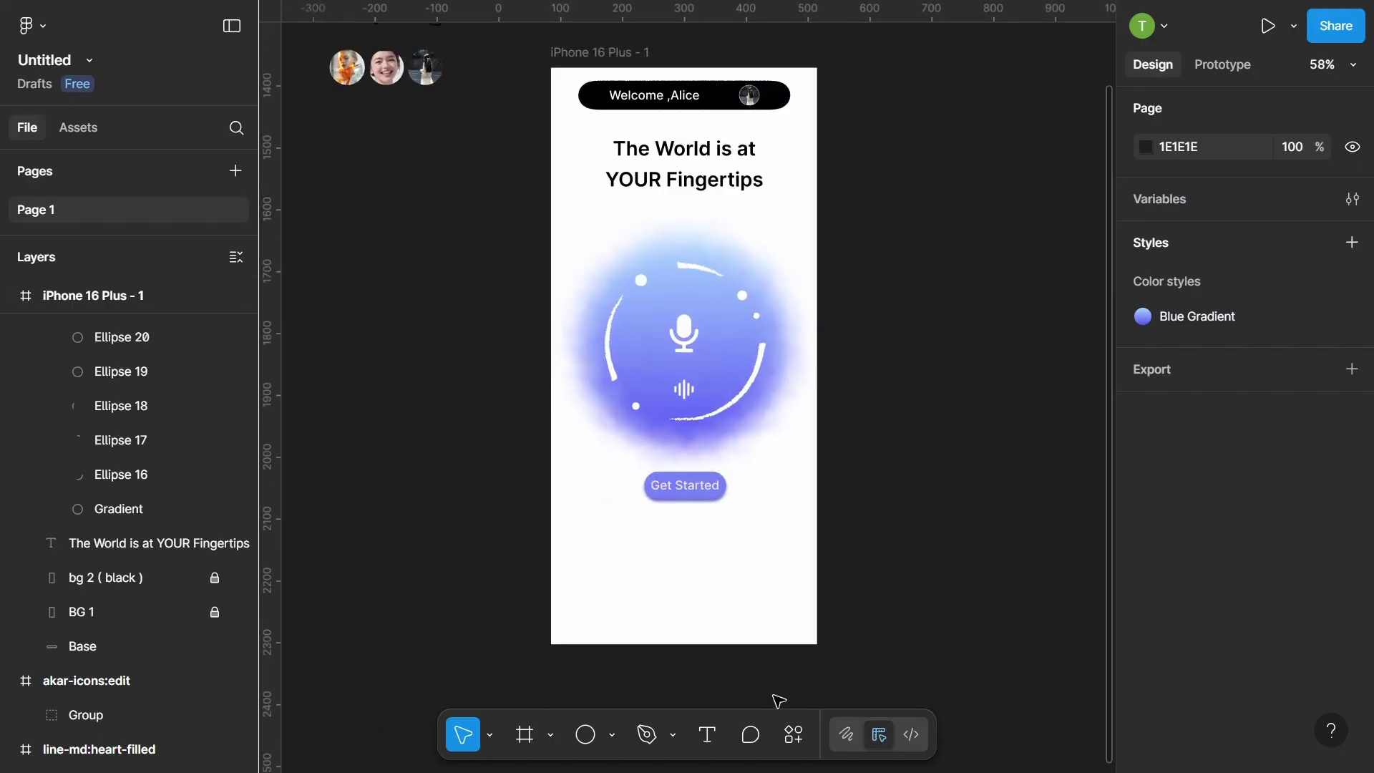
# - Draw a rectangle below the Get Started button, nudged down and made taller
pyautogui.click(617, 736)
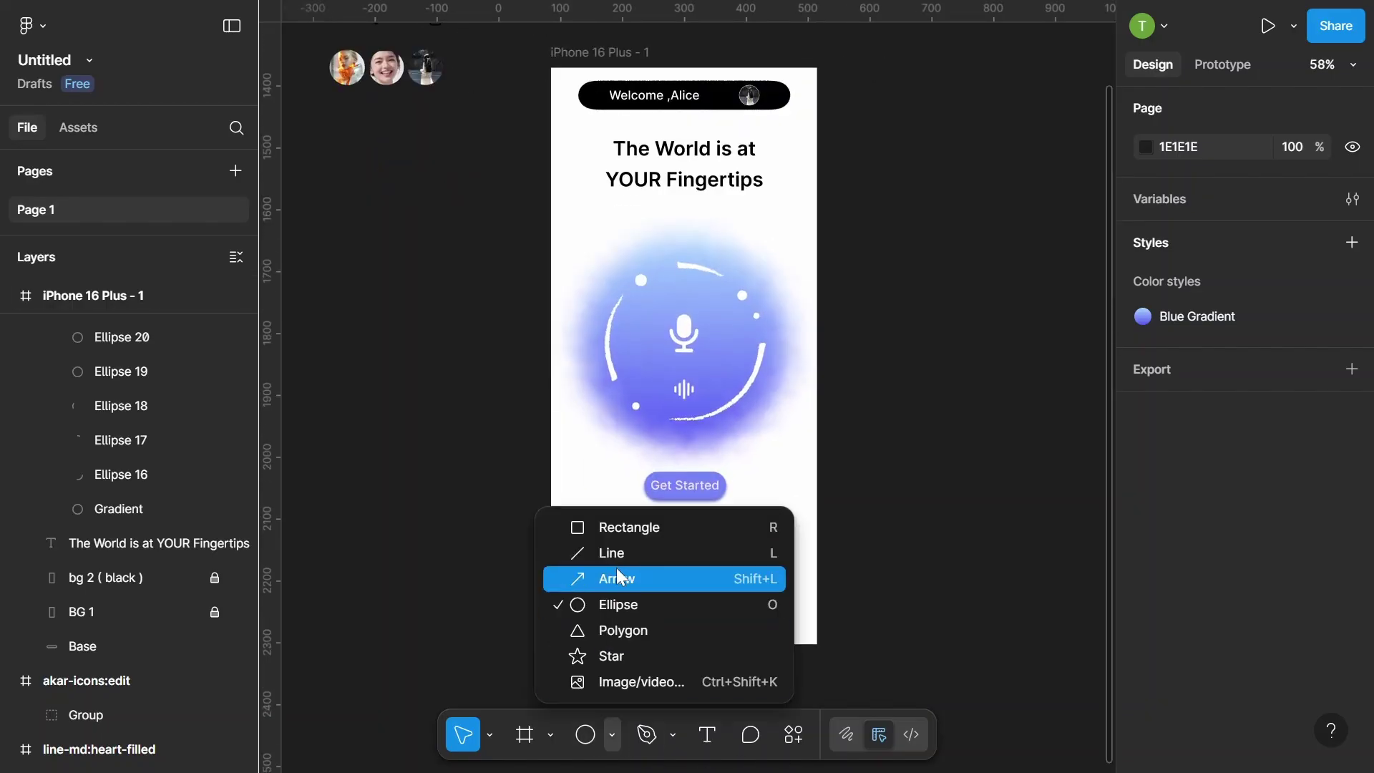
pyautogui.click(614, 534)
pyautogui.scroll(-1, 698, 510)
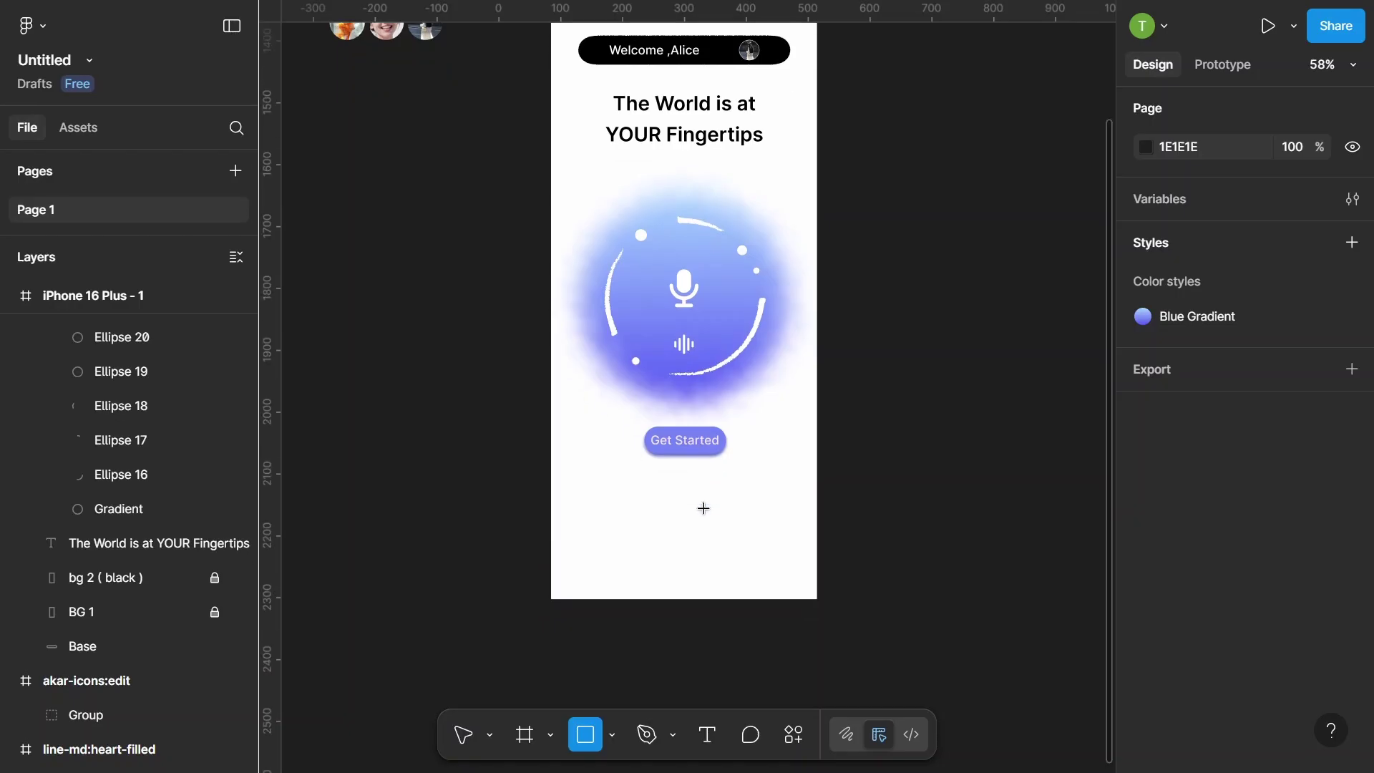
pyautogui.keyDown('ctrl'); pyautogui.scroll(1, 593, 493); pyautogui.keyUp('ctrl')
pyautogui.moveTo(564, 466); pyautogui.dragTo(816, 571)
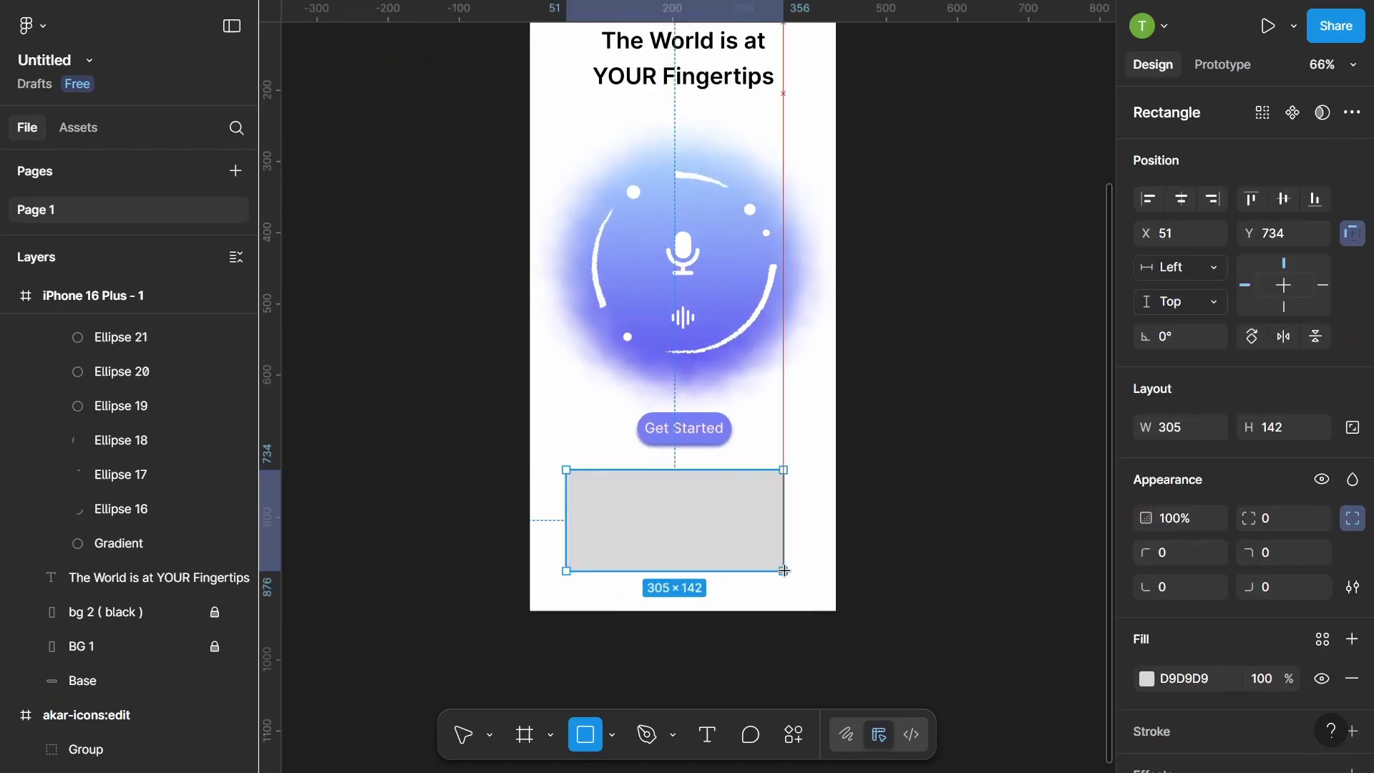
pyautogui.moveTo(739, 540); pyautogui.dragTo(730, 553)
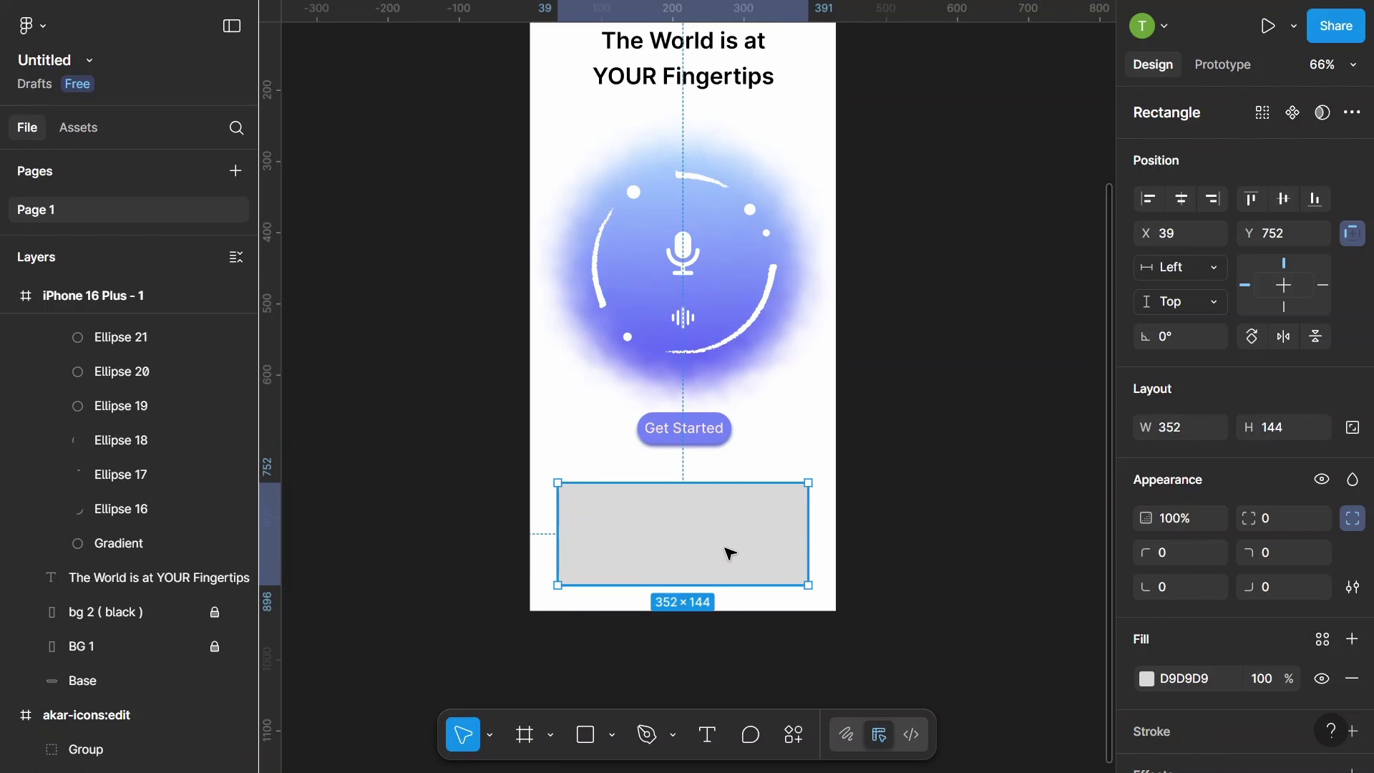
pyautogui.keyDown('ctrl'); pyautogui.scroll(3, 728, 562); pyautogui.keyUp('ctrl')
pyautogui.moveTo(669, 595); pyautogui.dragTo(669, 611)
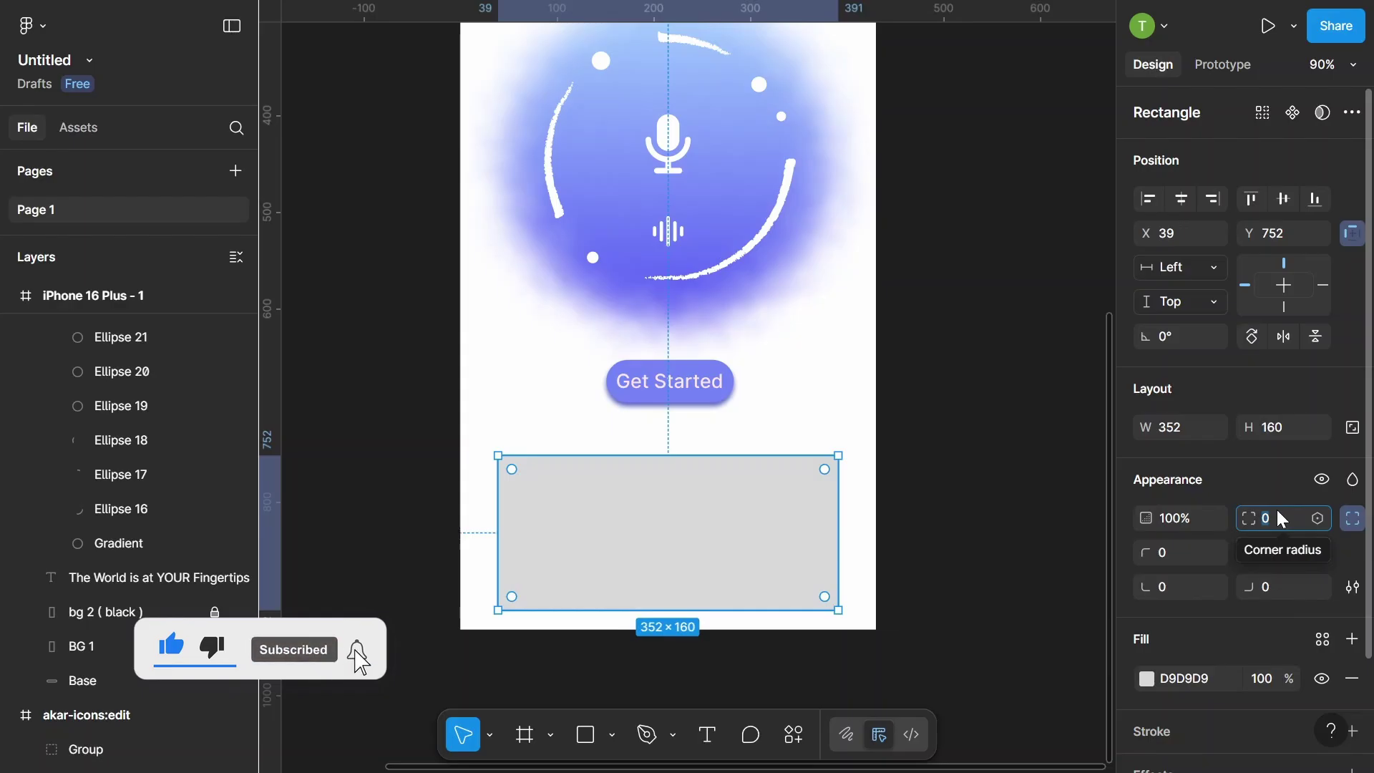
# - Round all of the rectangle's corners with a radius of 50
pyautogui.write('50')
pyautogui.press('Return')
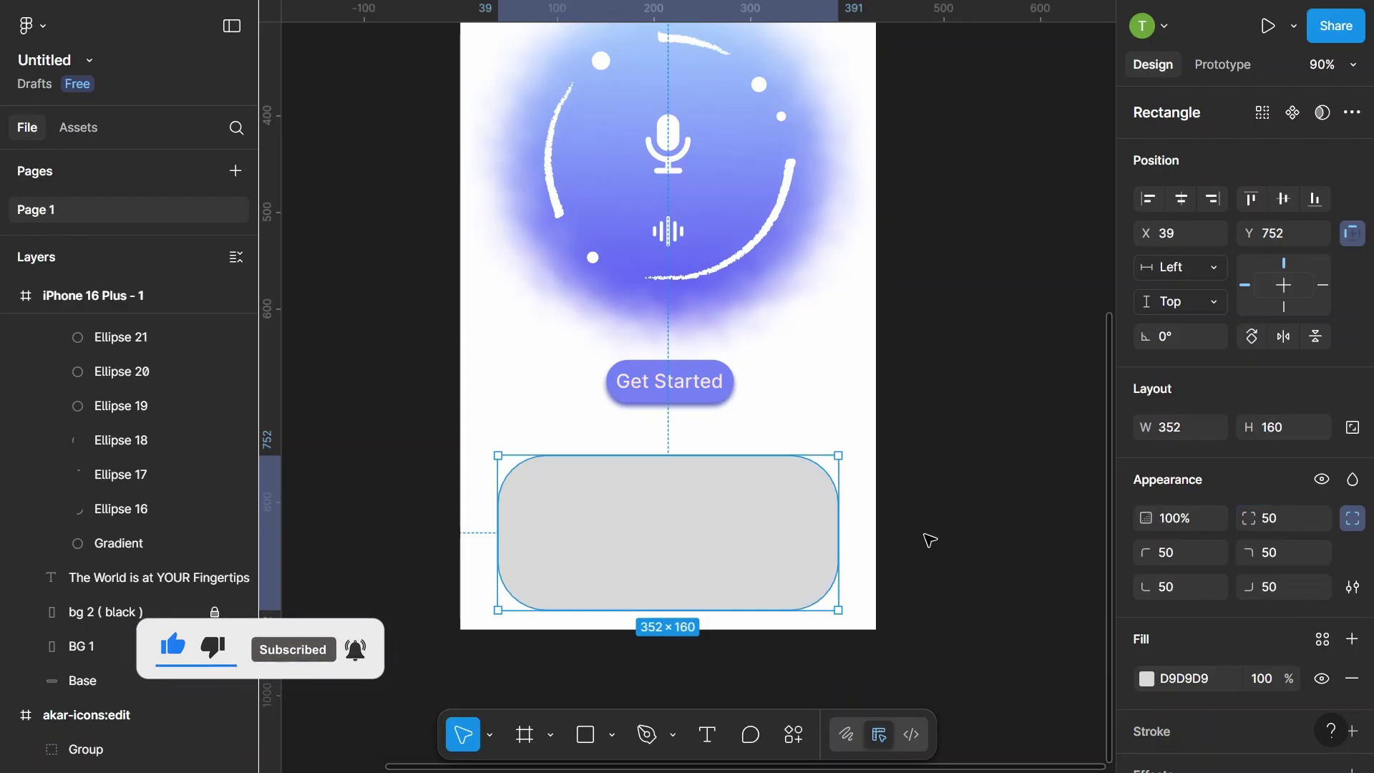
pyautogui.click(923, 540)
pyautogui.click(708, 566)
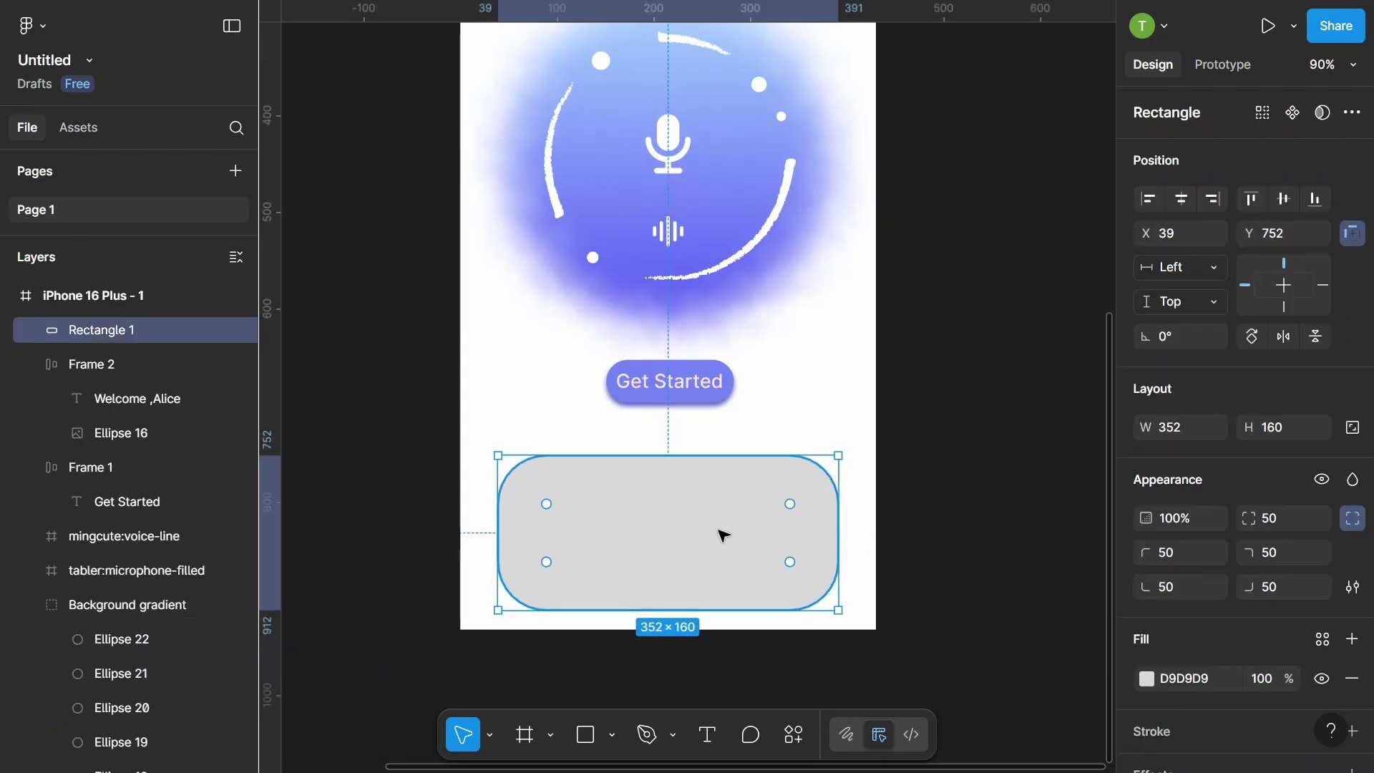
# - Fill the rectangle with an image of device screens, keeping corner radius 20
pyautogui.click(1147, 678)
pyautogui.click(970, 288)
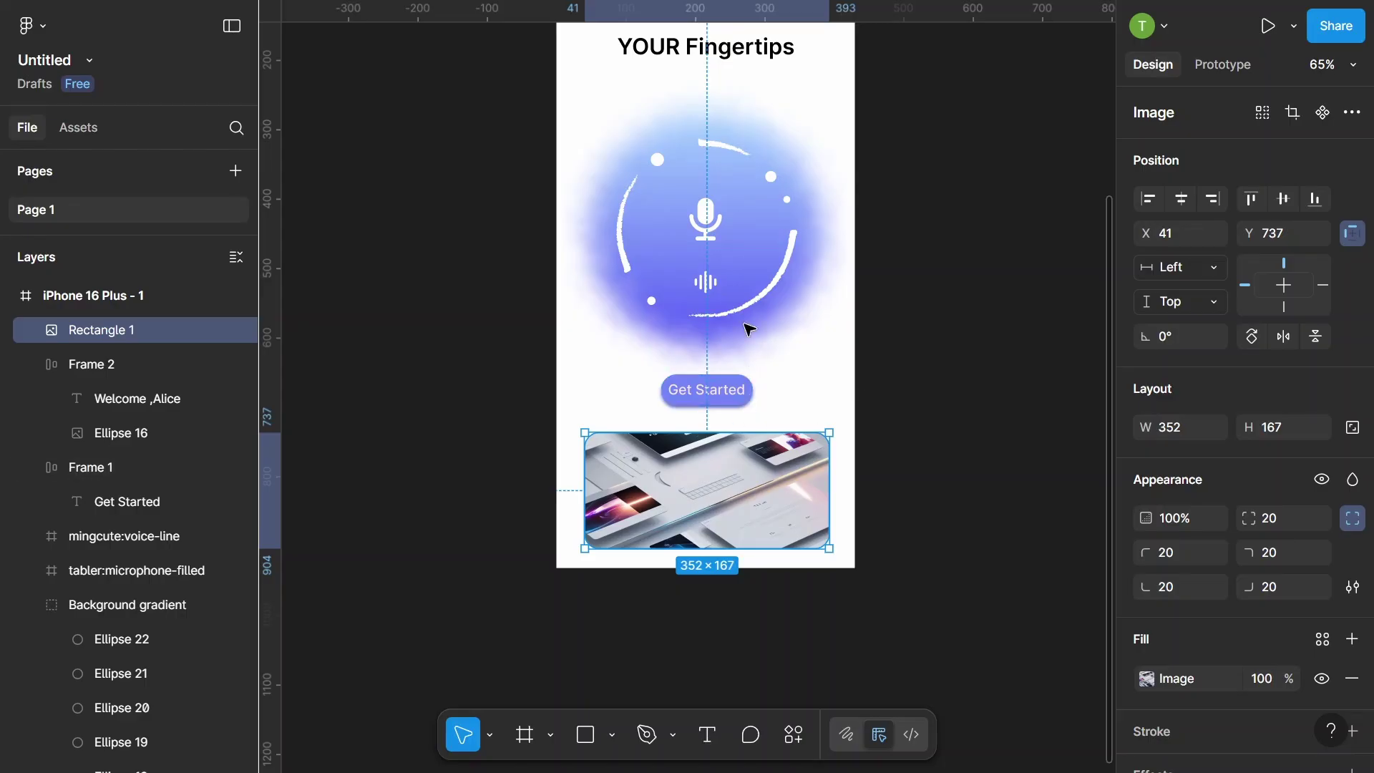
pyautogui.scroll(3, 748, 500)
pyautogui.scroll(3, 681, 500)
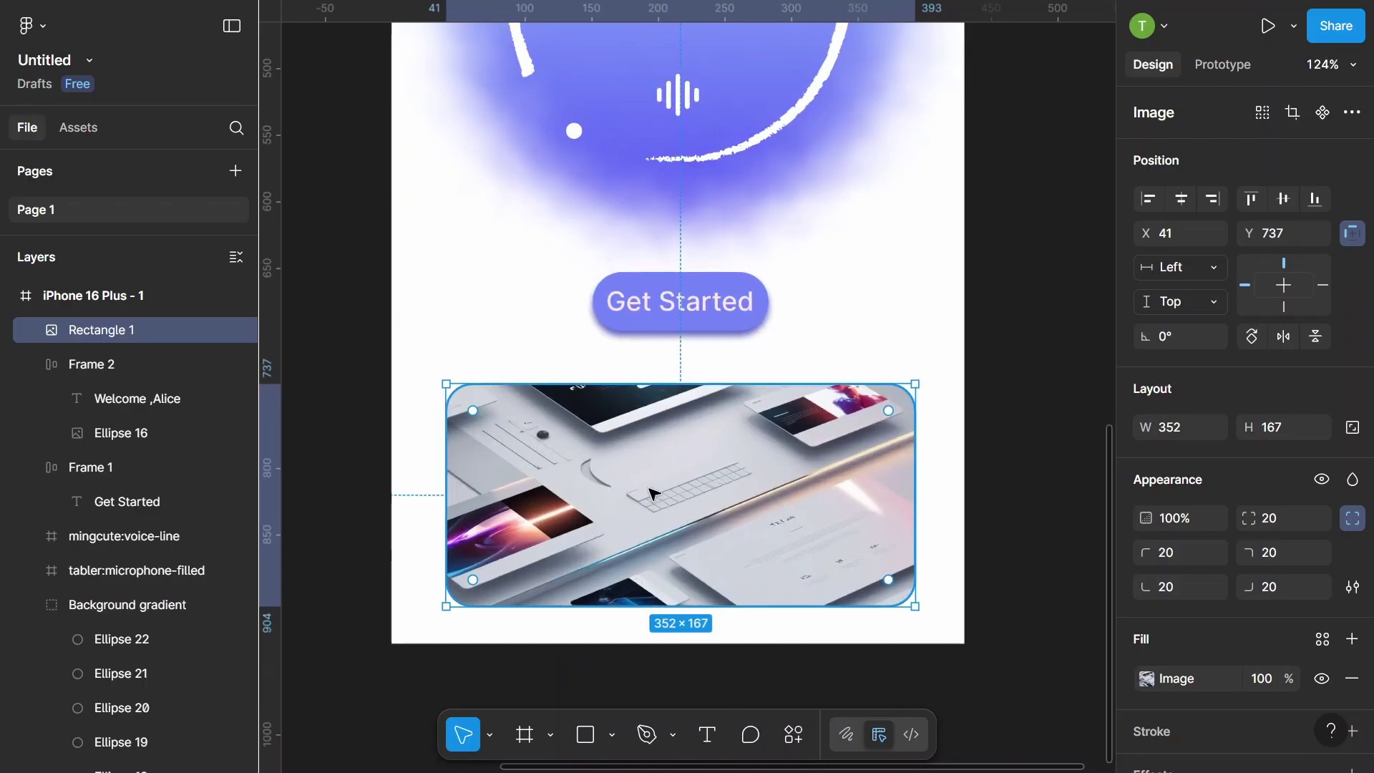
pyautogui.scroll(-2, 1196, 557)
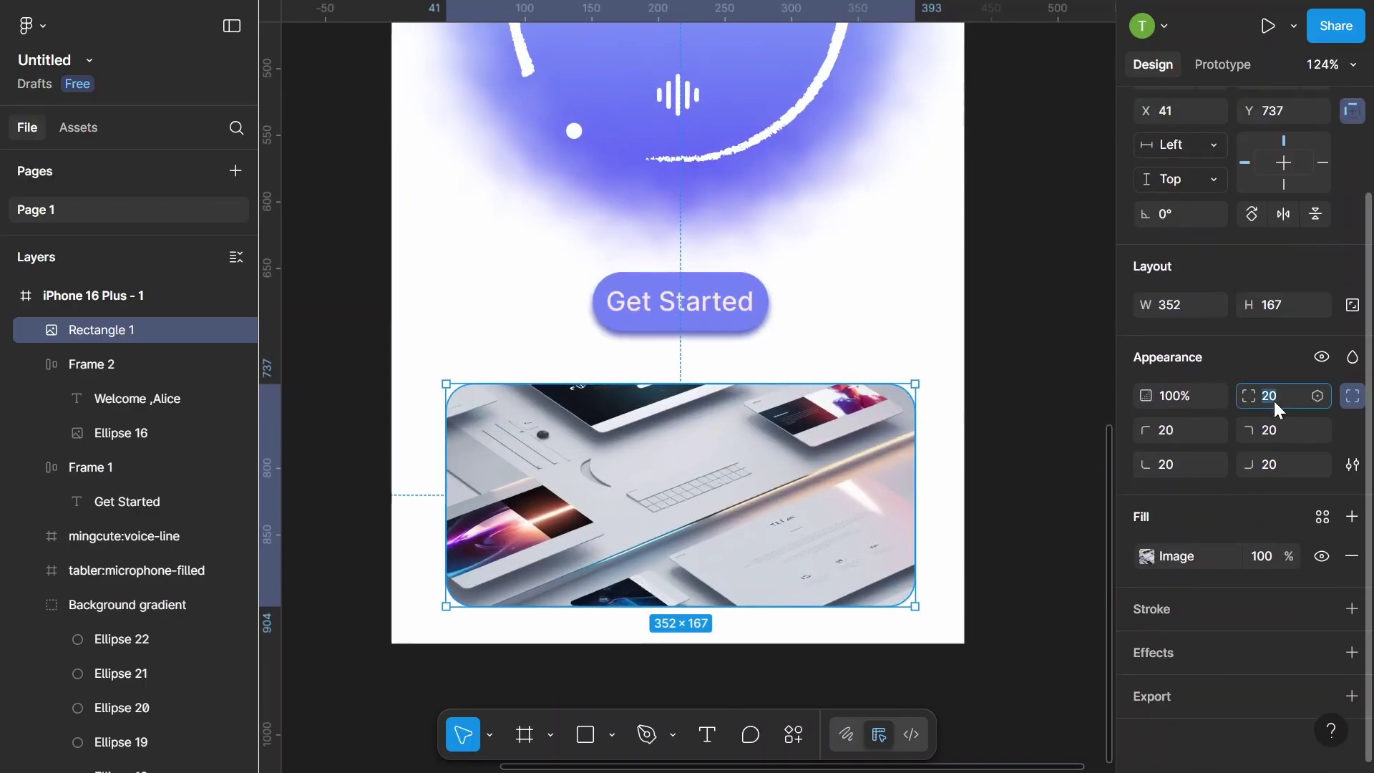
pyautogui.press('Return')
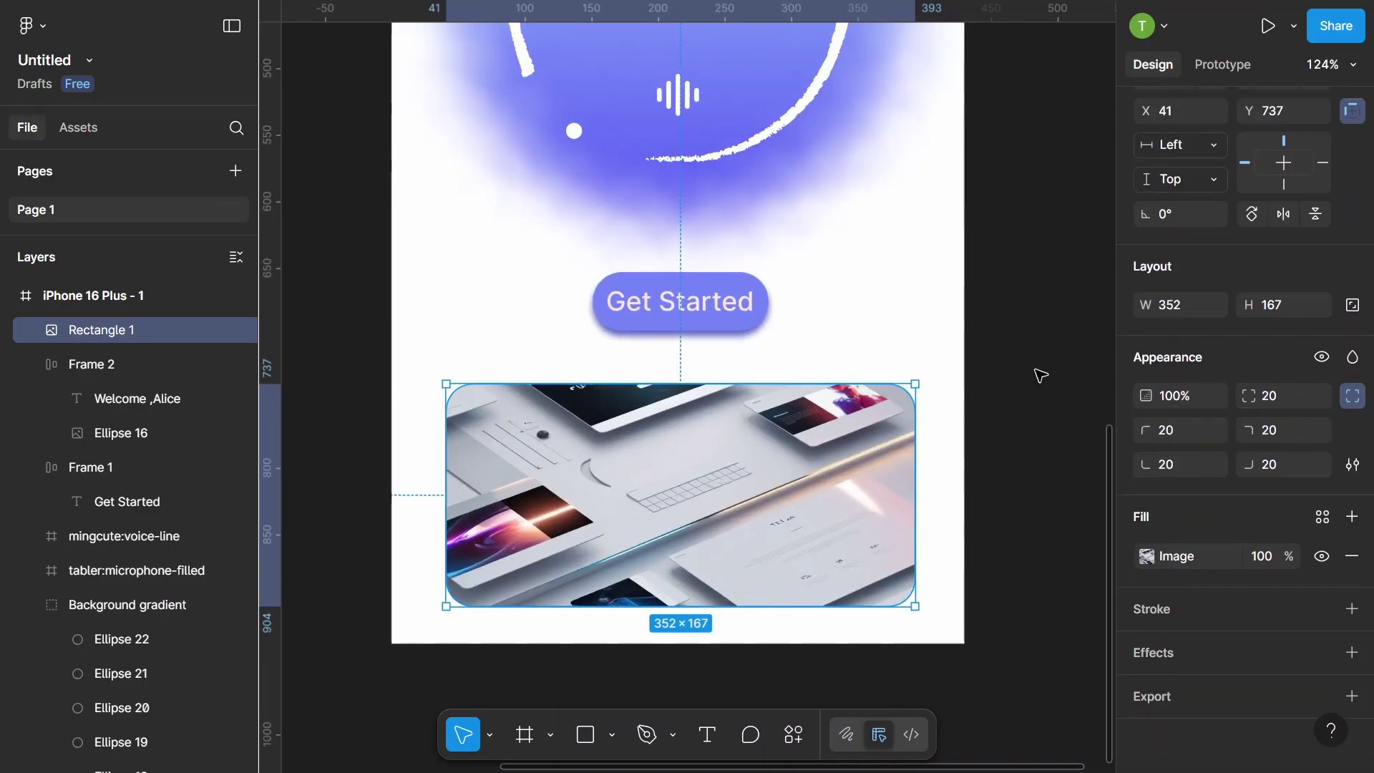
pyautogui.press('Escape')
pyautogui.click(585, 735)
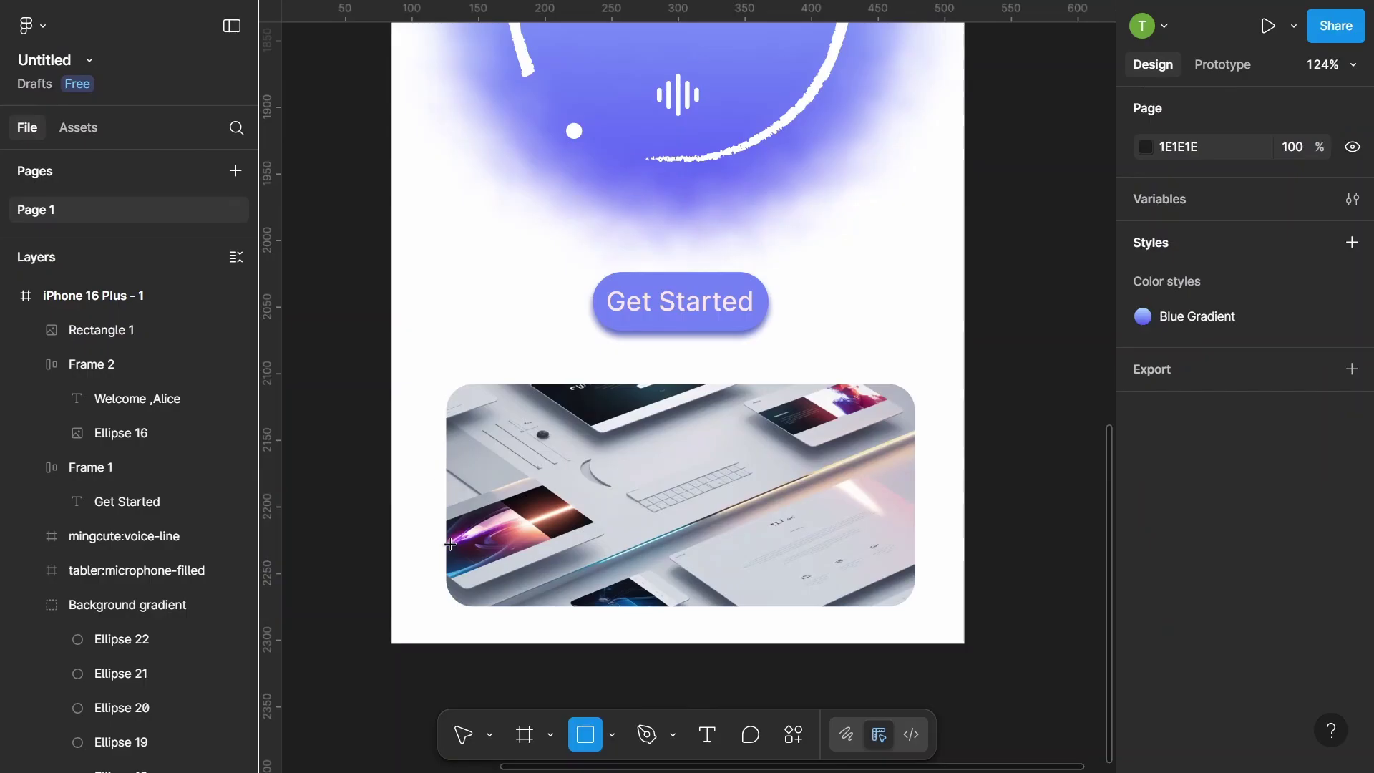
# - Draw a 353×115 grey D9D9D9 rectangle over the card's bottom half
pyautogui.moveTo(450, 544); pyautogui.dragTo(913, 602)
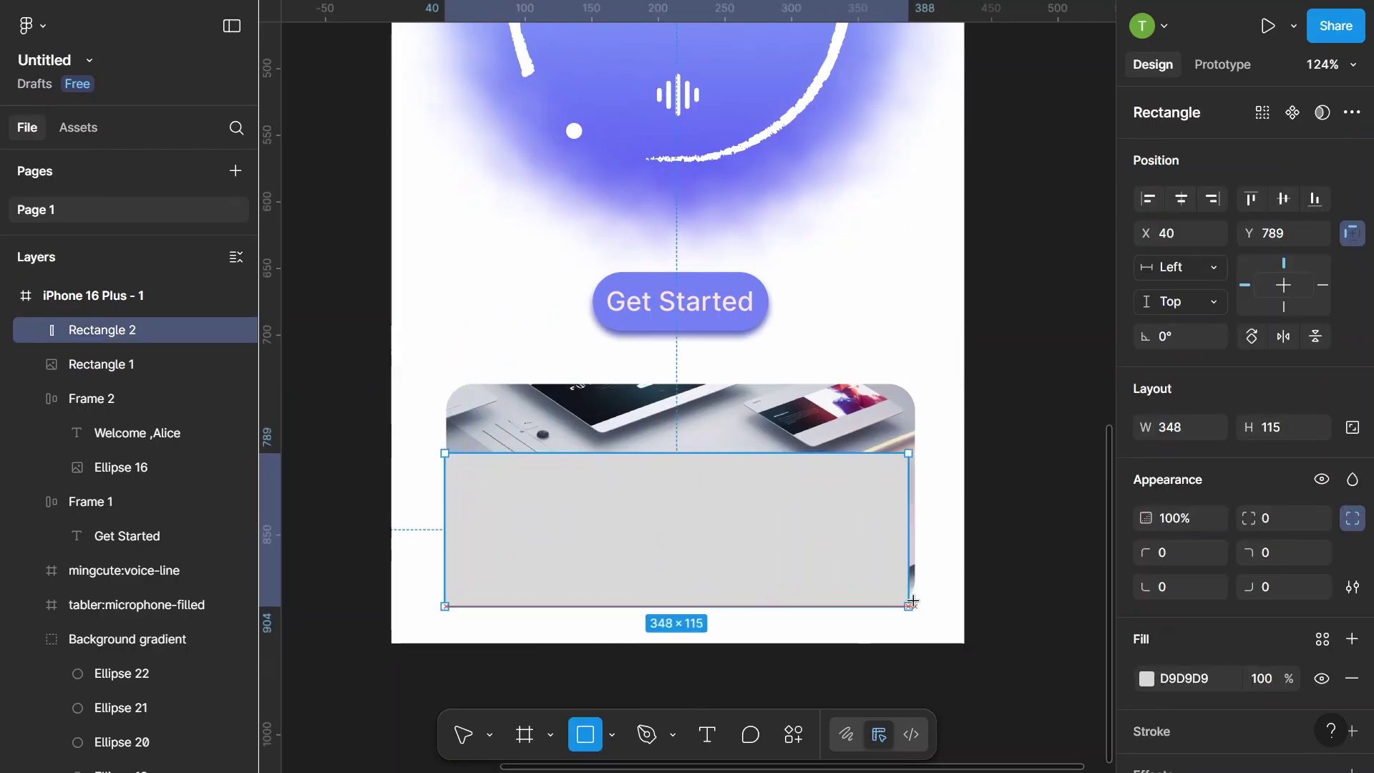
pyautogui.moveTo(913, 601); pyautogui.dragTo(916, 606)
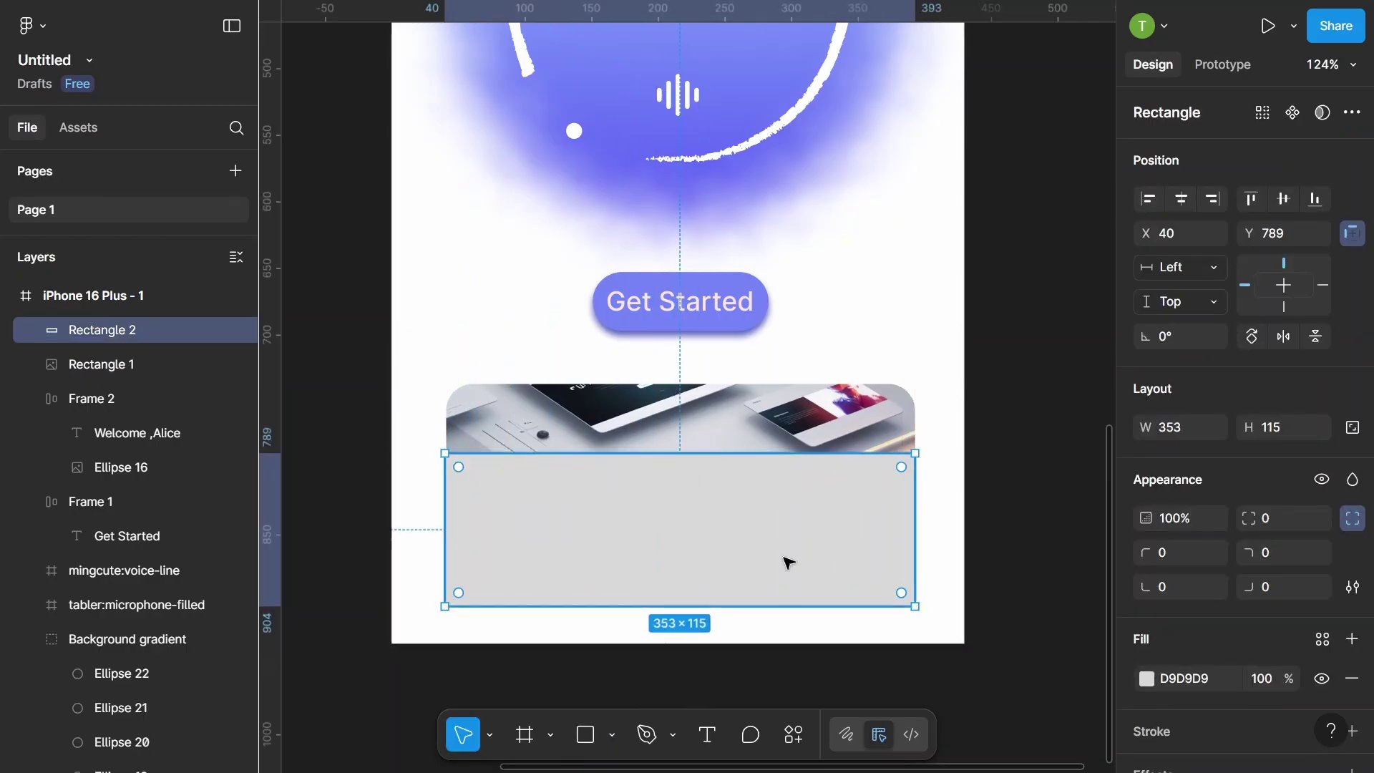
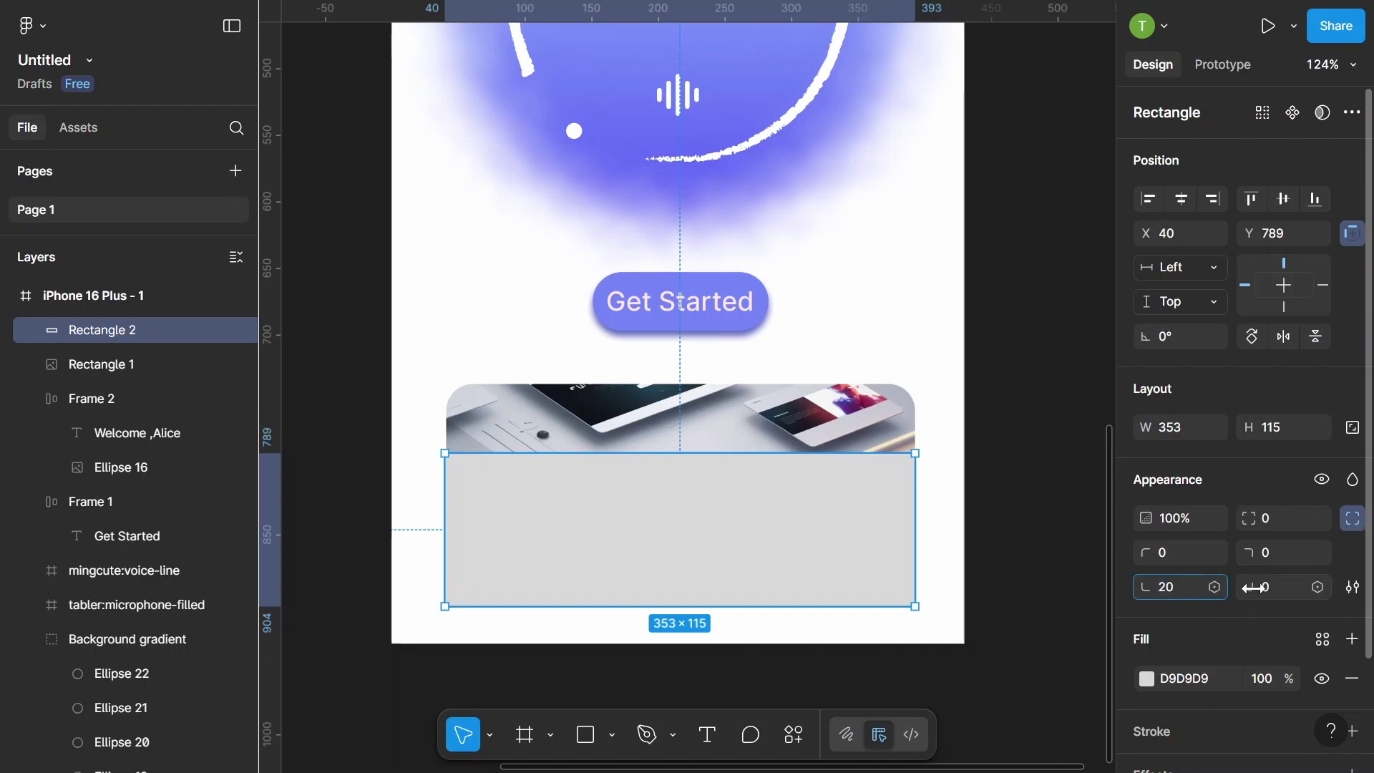
# - Round the rectangle's bottom corners to 20 and fill it with FFFFFF at 34% opacity
pyautogui.click(1268, 591)
pyautogui.write('20')
pyautogui.press('Return')
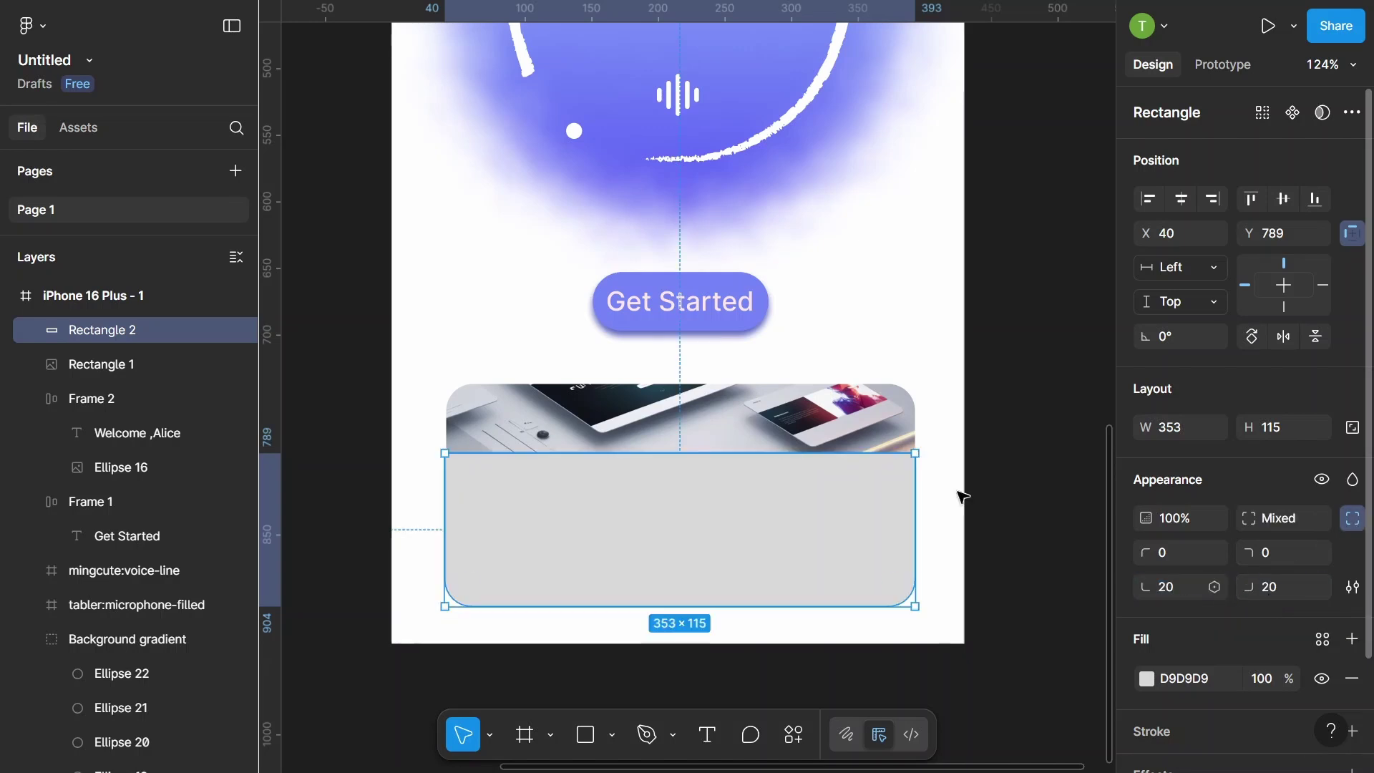
pyautogui.click(1145, 679)
pyautogui.write('FFFFFF')
pyautogui.press('Return')
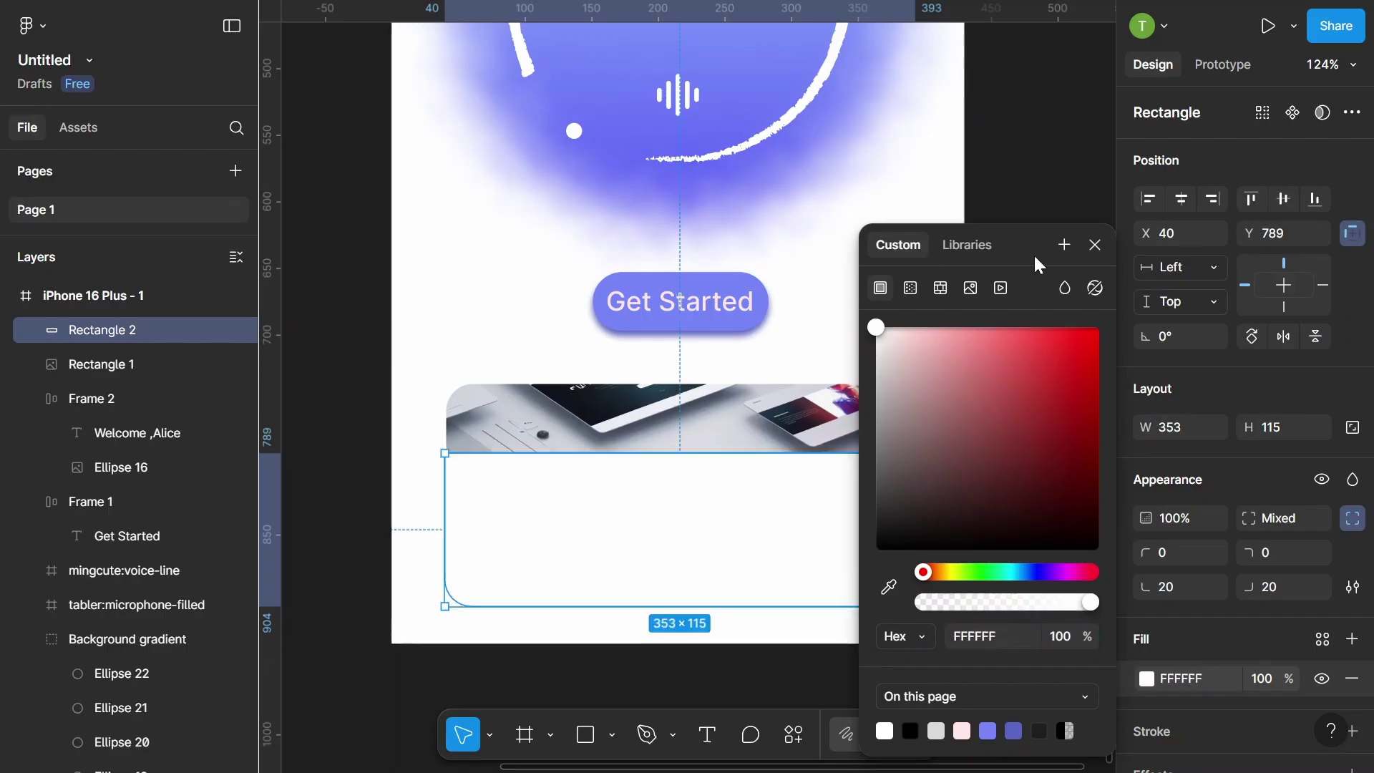
pyautogui.moveTo(959, 608); pyautogui.dragTo(980, 606)
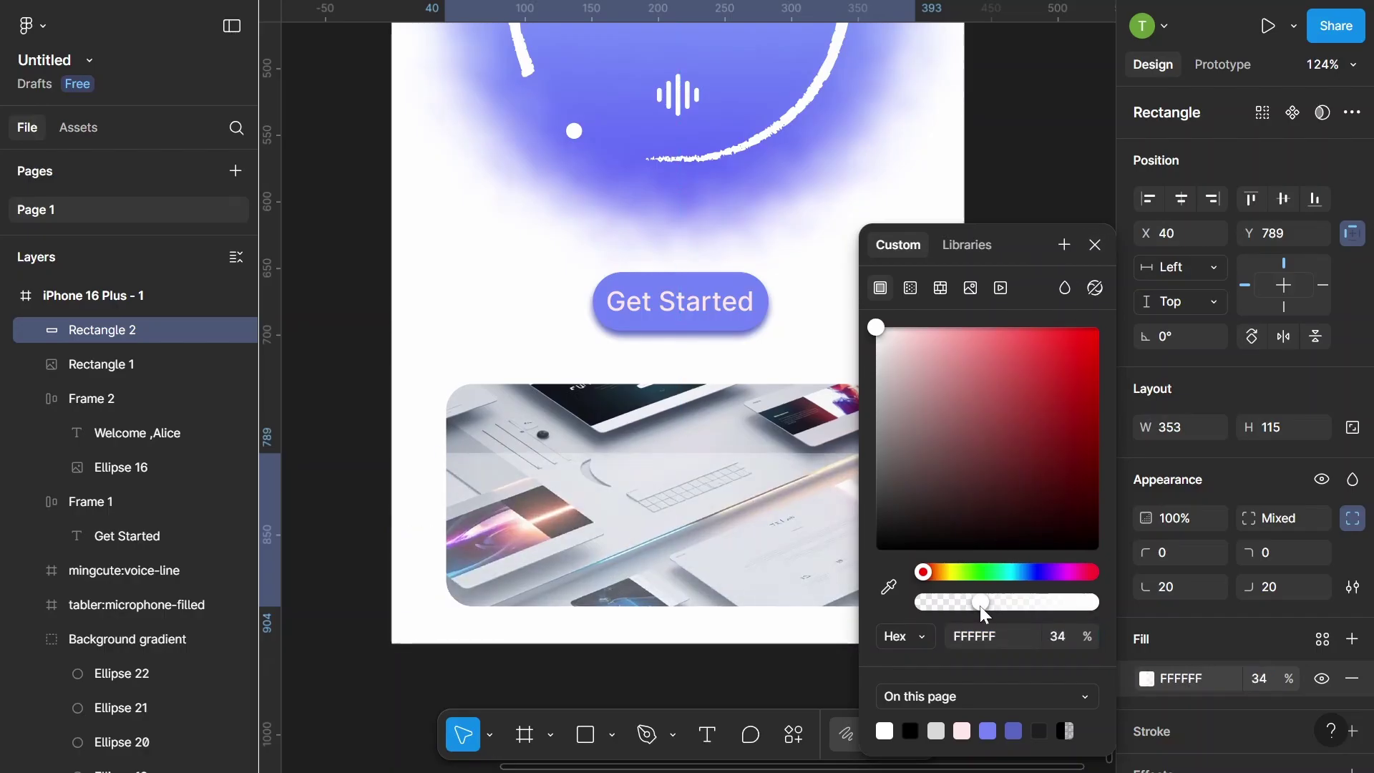
pyautogui.click(1095, 245)
# - Add a progressive background blur effect to the rectangle
pyautogui.scroll(-2, 1251, 644)
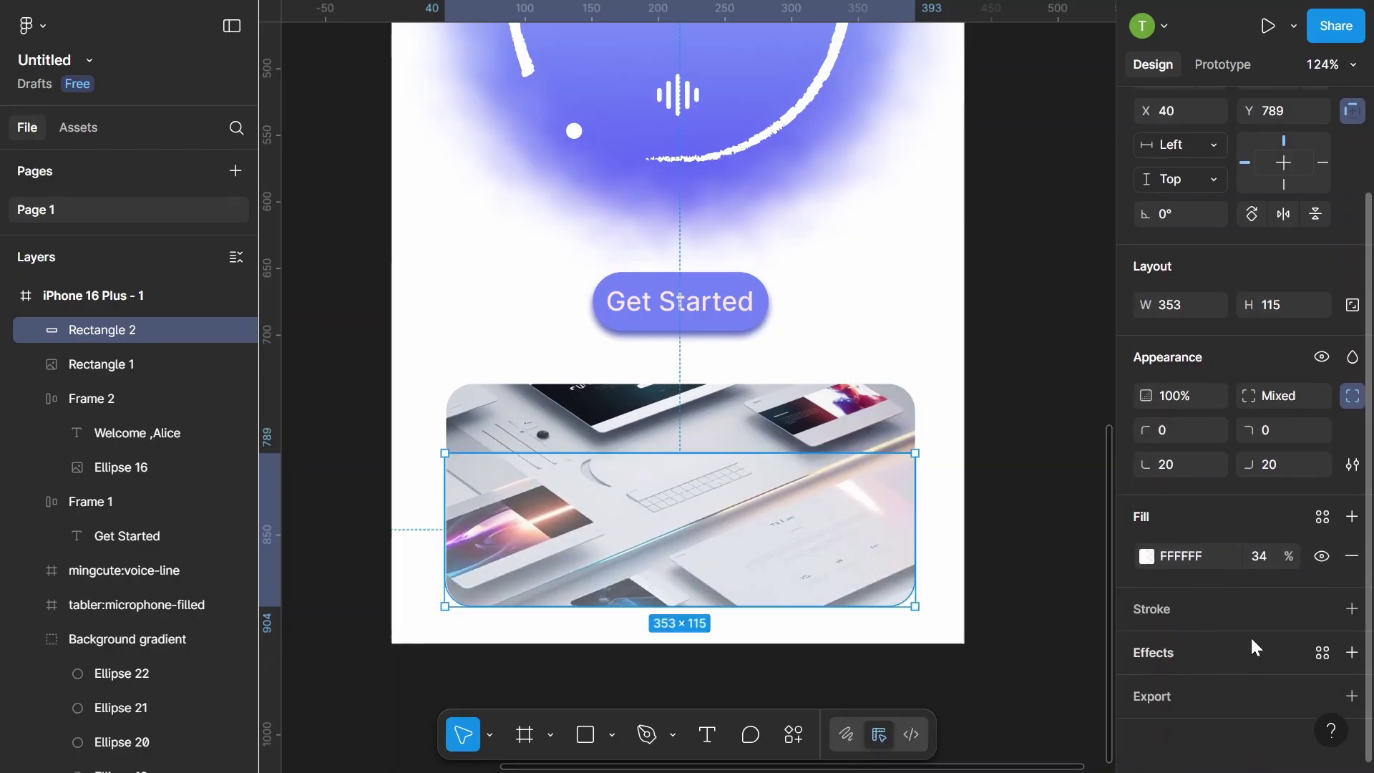
pyautogui.click(1351, 652)
pyautogui.click(1286, 644)
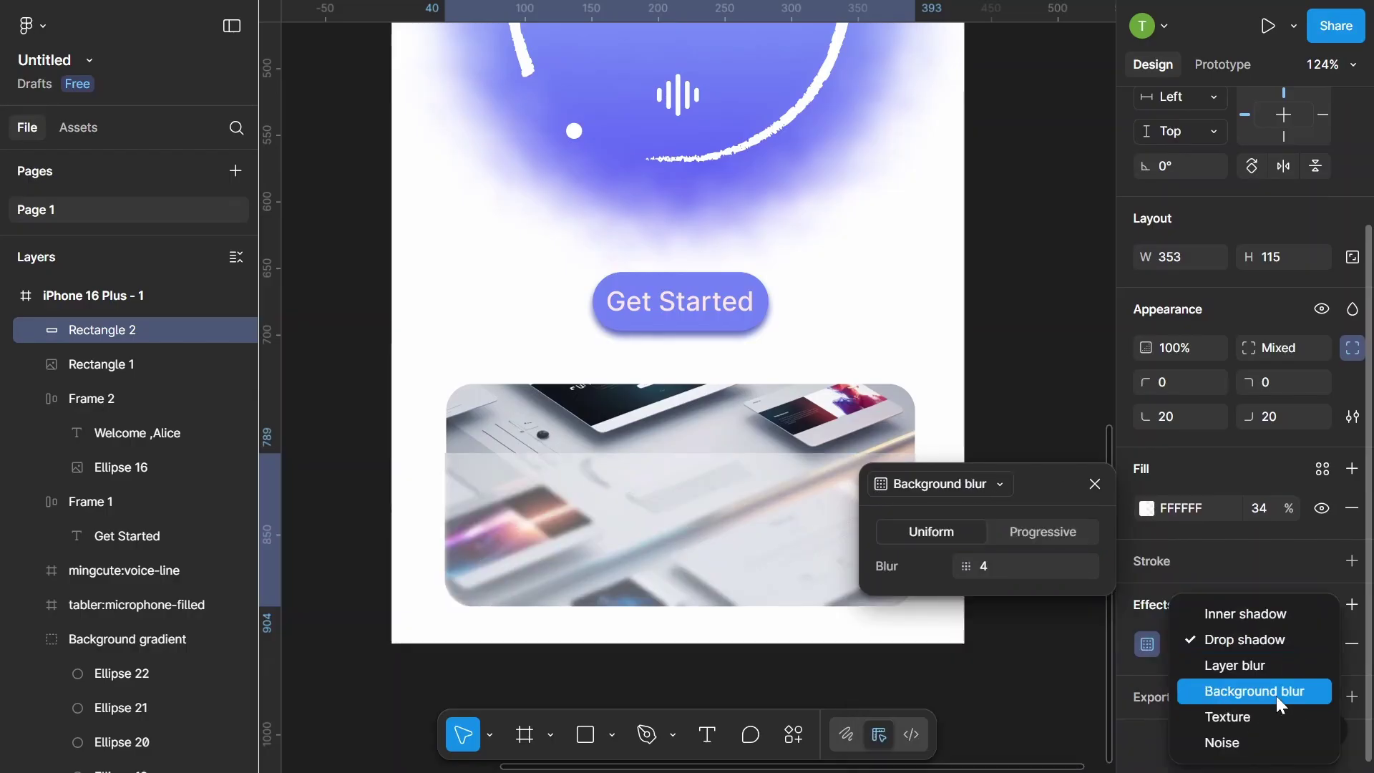
pyautogui.click(1276, 695)
pyautogui.click(1043, 531)
# - Position the blur's start and end handles across the image card for a 0 to 20 blur
pyautogui.moveTo(1051, 484); pyautogui.dragTo(430, 215)
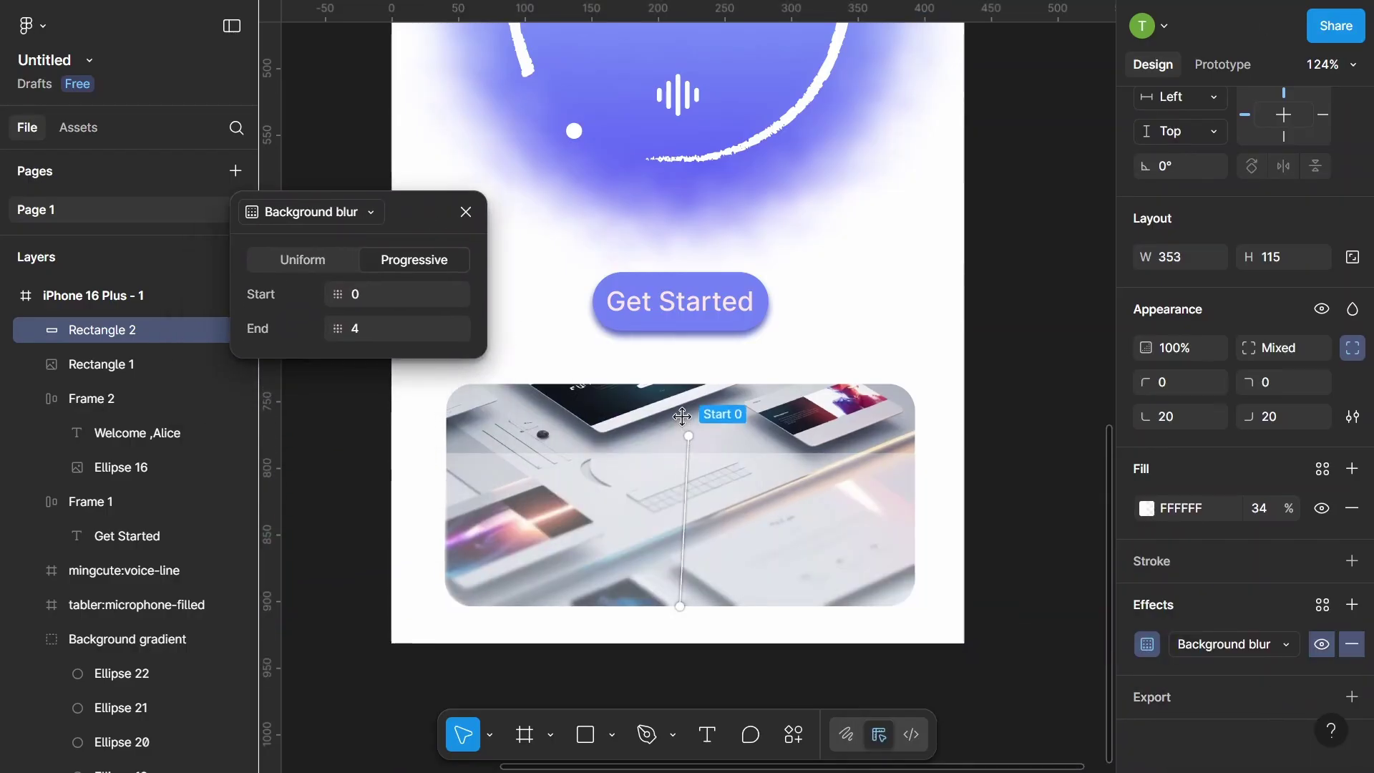
pyautogui.moveTo(684, 448); pyautogui.dragTo(681, 419)
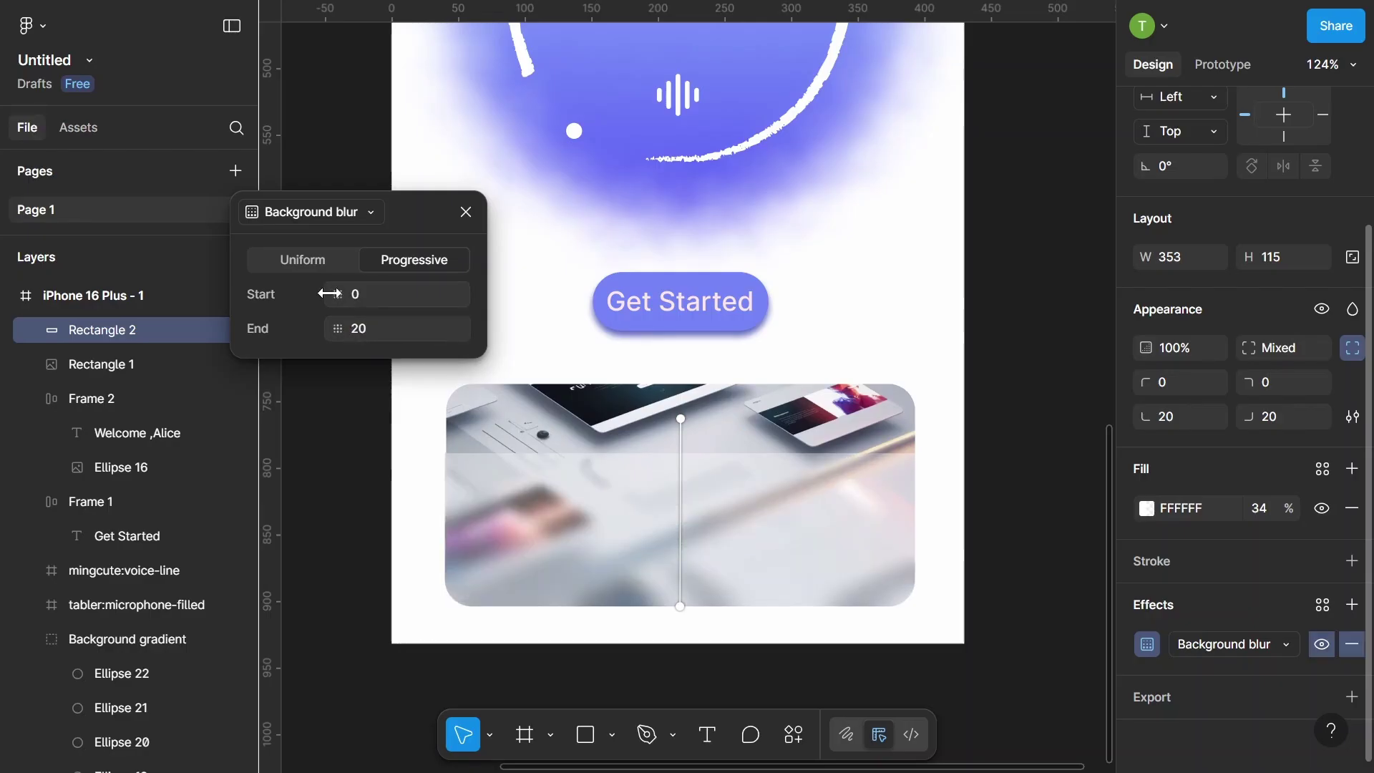
pyautogui.moveTo(681, 419); pyautogui.dragTo(680, 453)
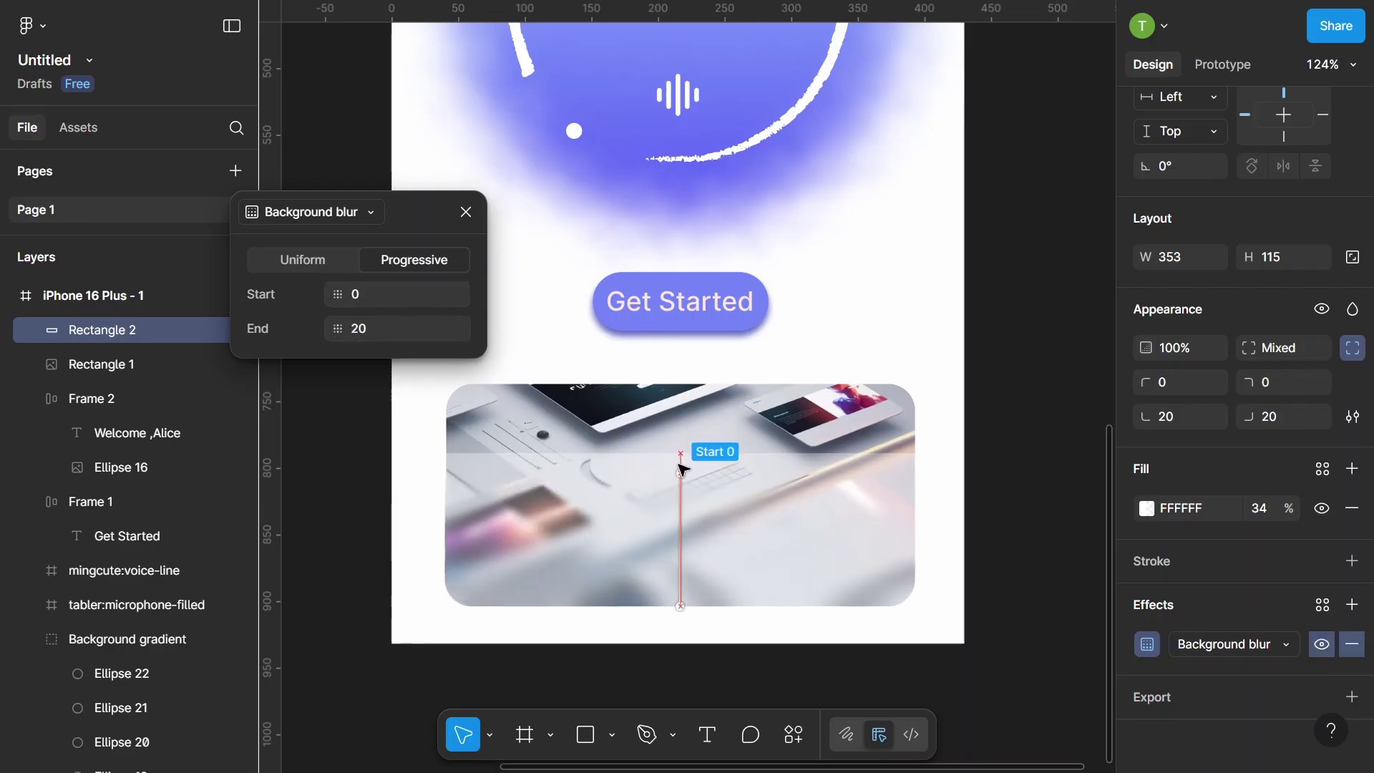
pyautogui.moveTo(679, 606)
pyautogui.moveTo(677, 613); pyautogui.dragTo(680, 631)
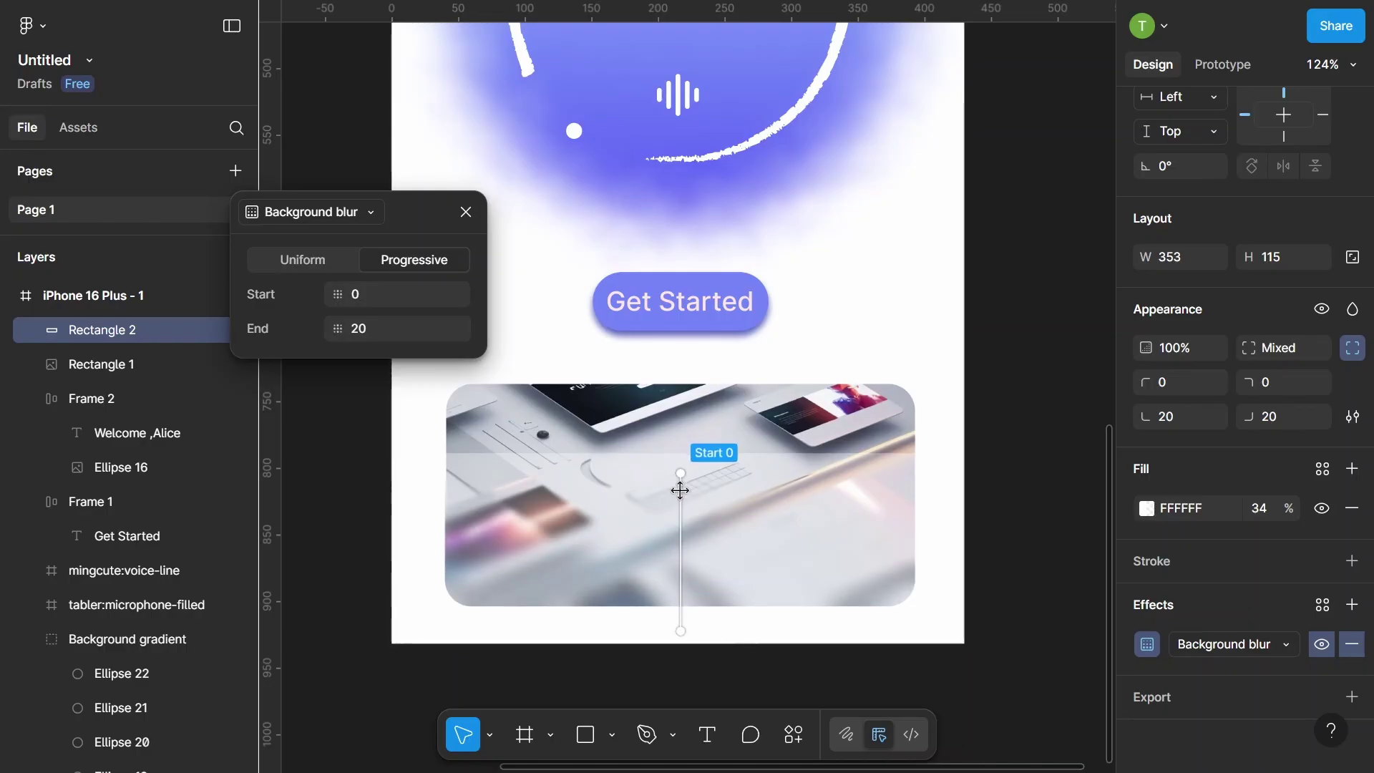
pyautogui.moveTo(680, 491); pyautogui.dragTo(681, 496)
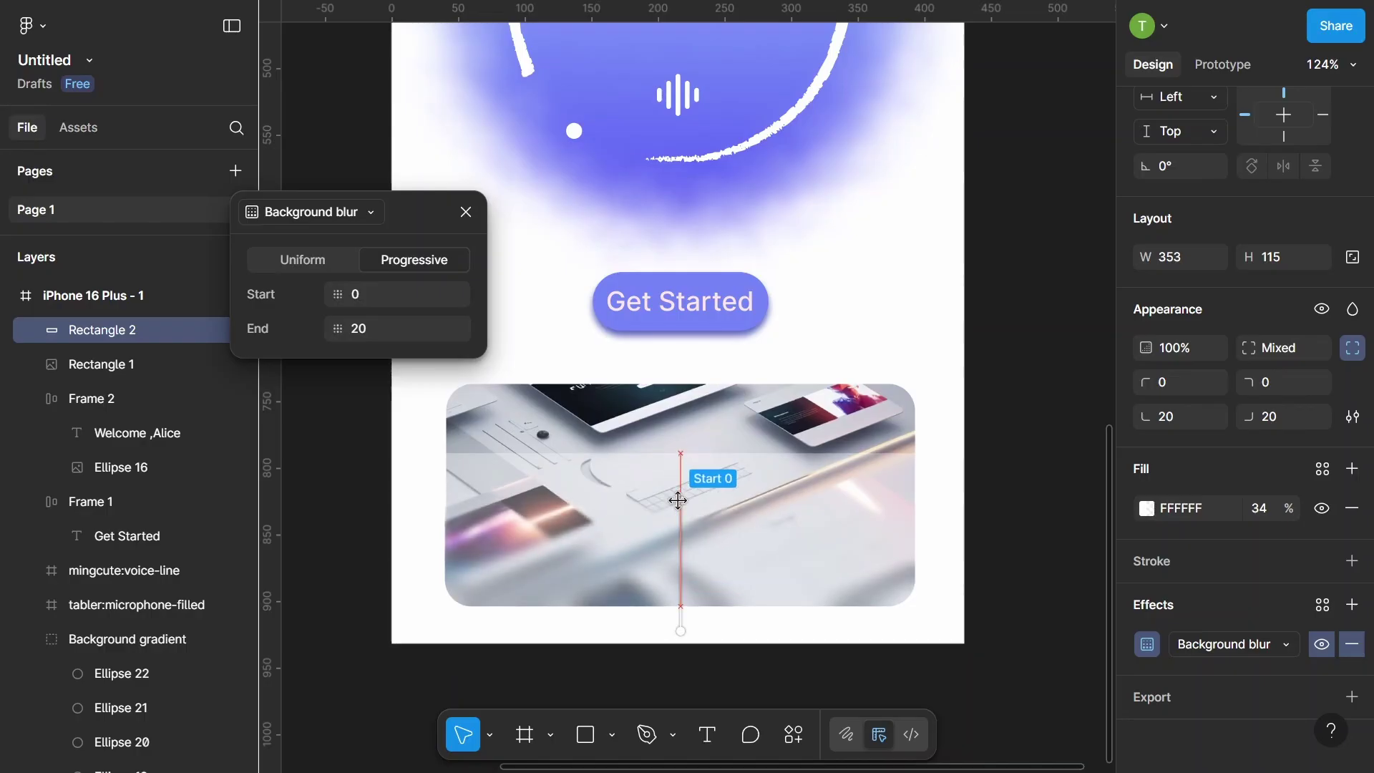
pyautogui.click(466, 212)
# - Duplicate the 'A fun comparison game with voice, art, or writing samples.' text onto the phone's image card
pyautogui.click(926, 453)
pyautogui.scroll(2, 710, 473)
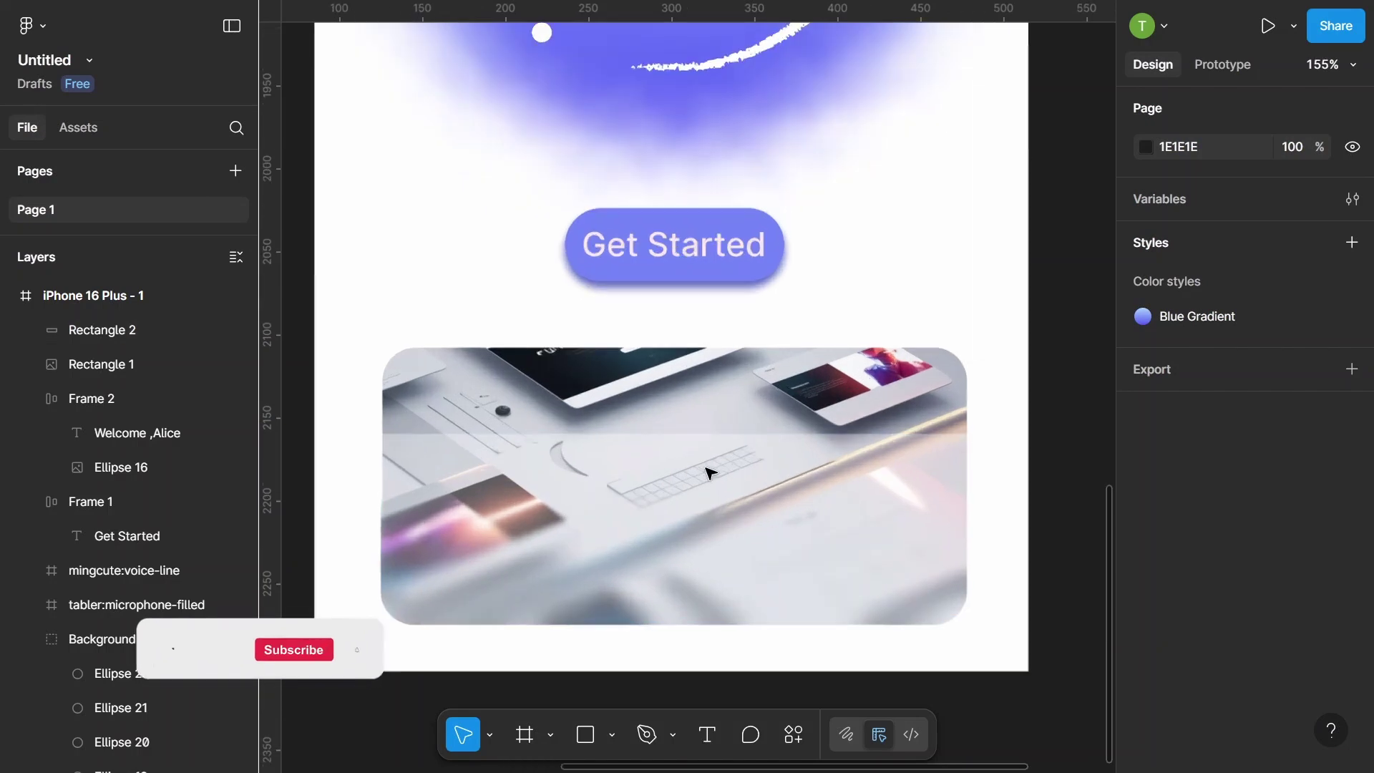
pyautogui.scroll(-5, 710, 473)
pyautogui.scroll(3, 516, 398)
pyautogui.scroll(-2, 621, 391)
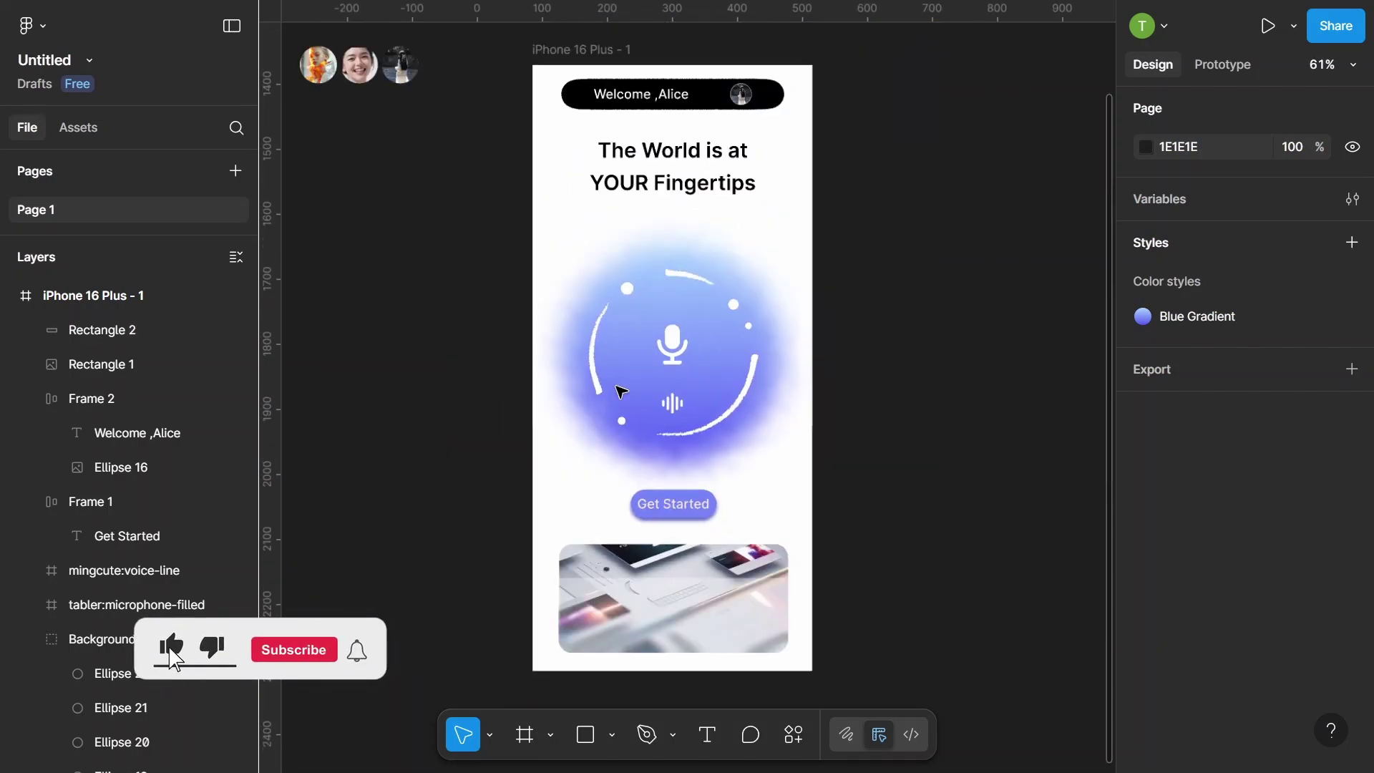
pyautogui.scroll(-3, 621, 391)
pyautogui.click(609, 156)
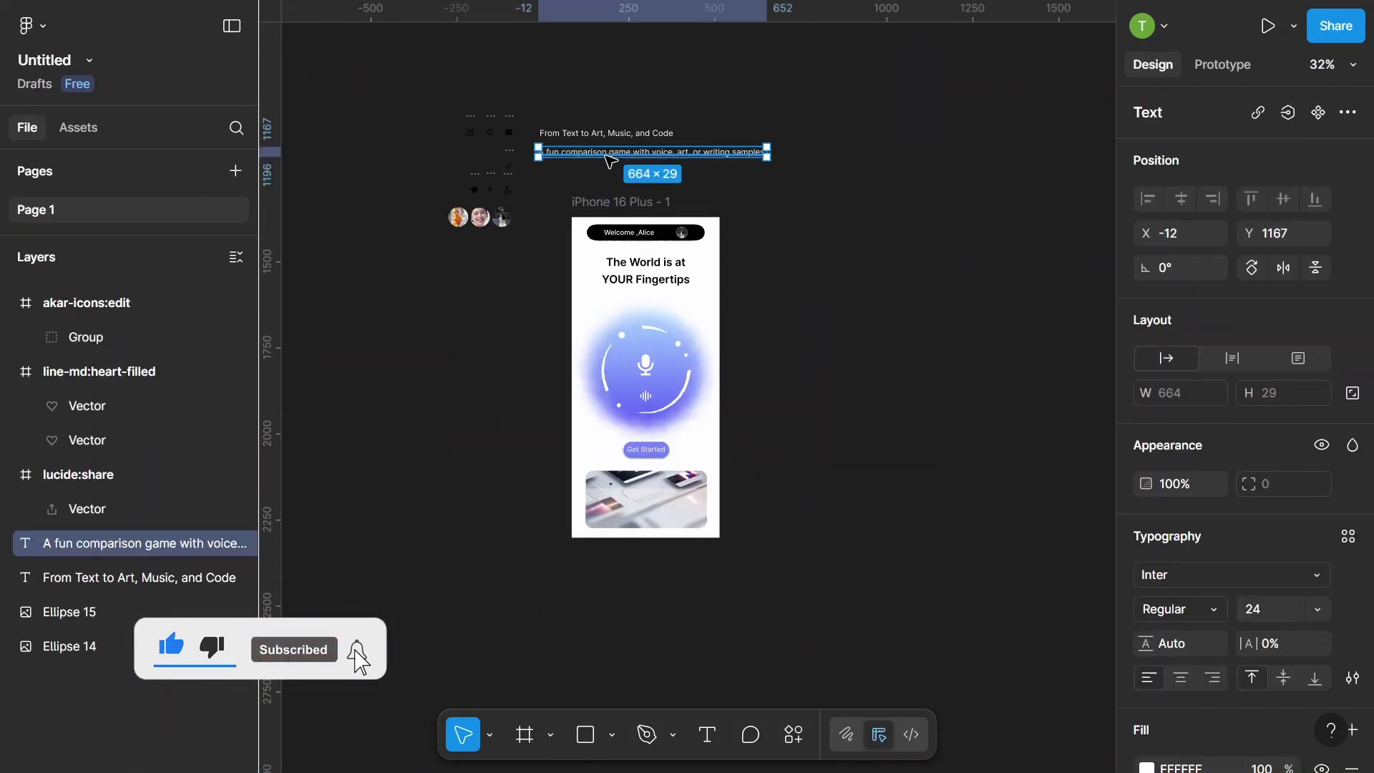
pyautogui.click(791, 126)
pyautogui.click(705, 156)
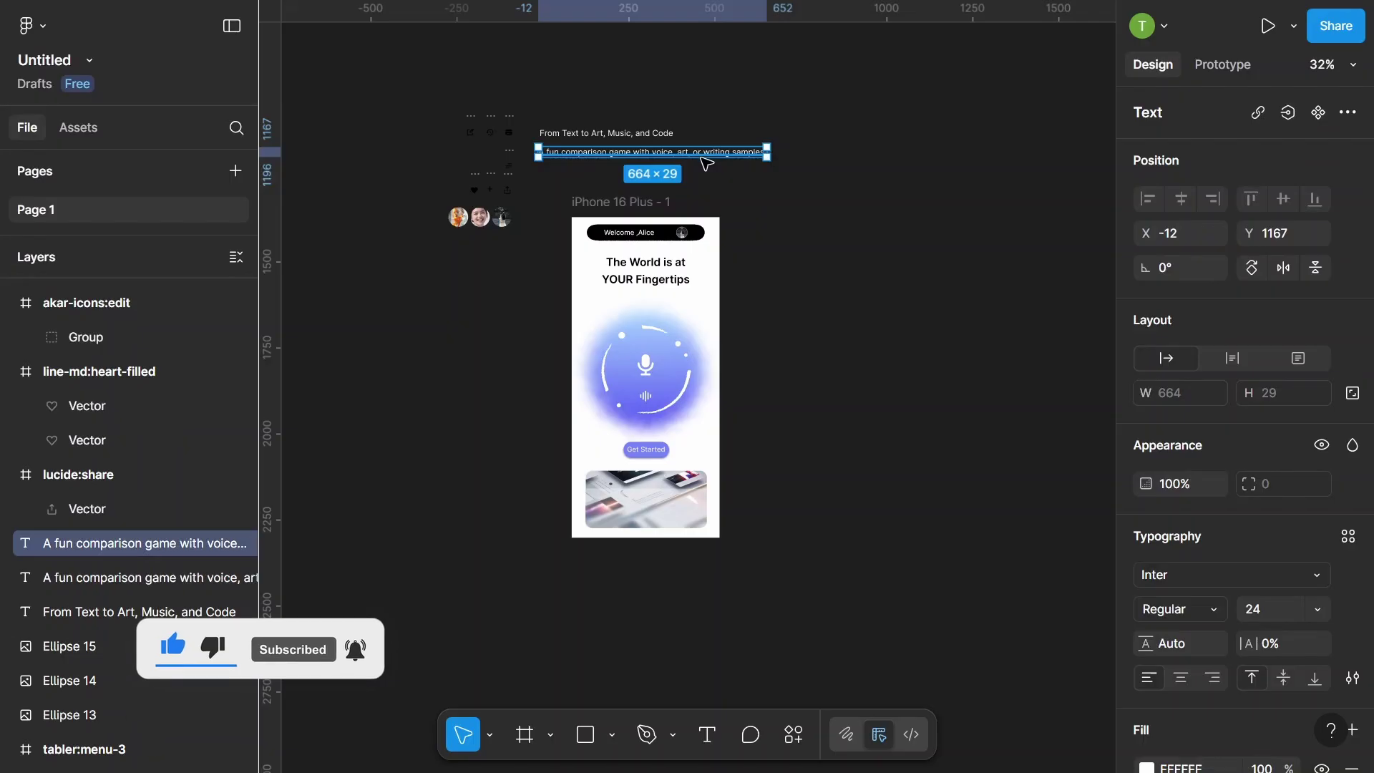
pyautogui.moveTo(705, 159); pyautogui.dragTo(715, 490)
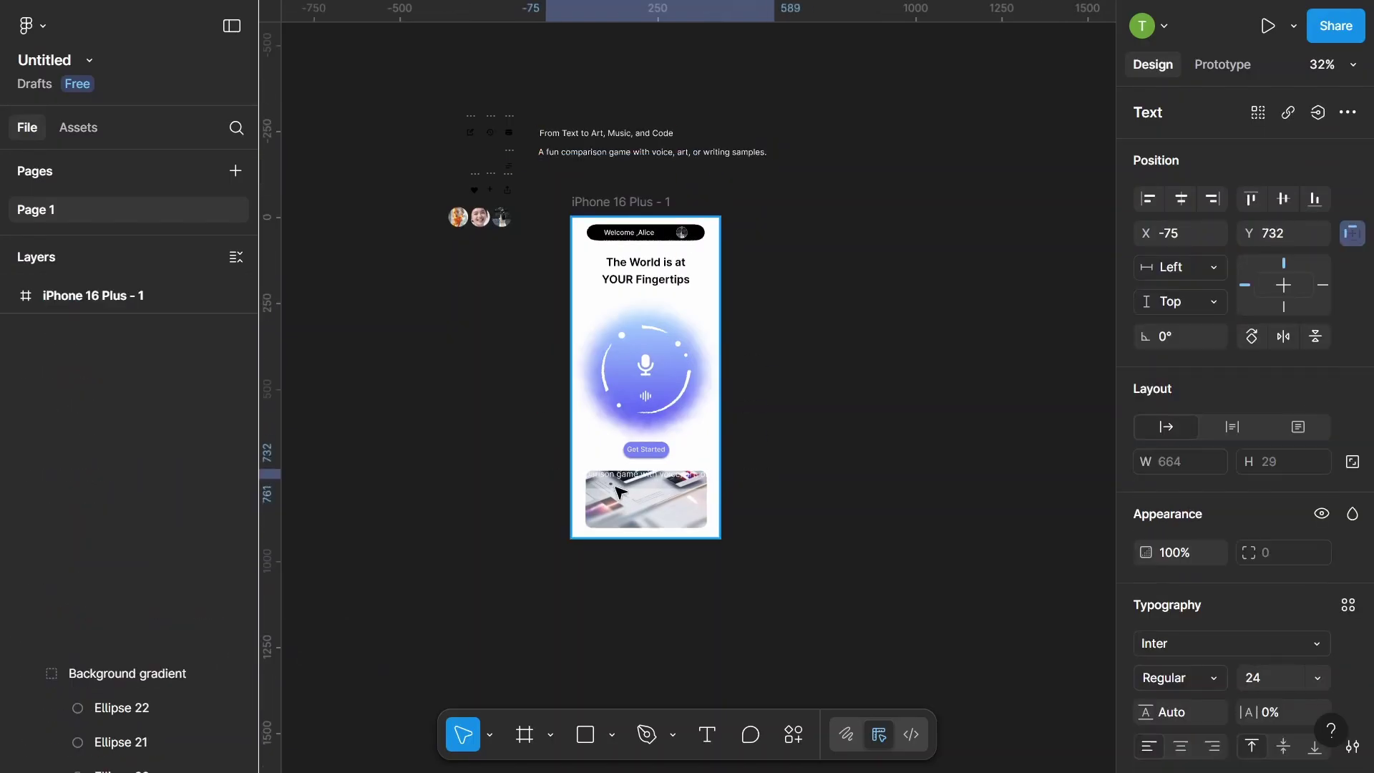
pyautogui.scroll(3, 620, 485)
pyautogui.scroll(-2, 1203, 508)
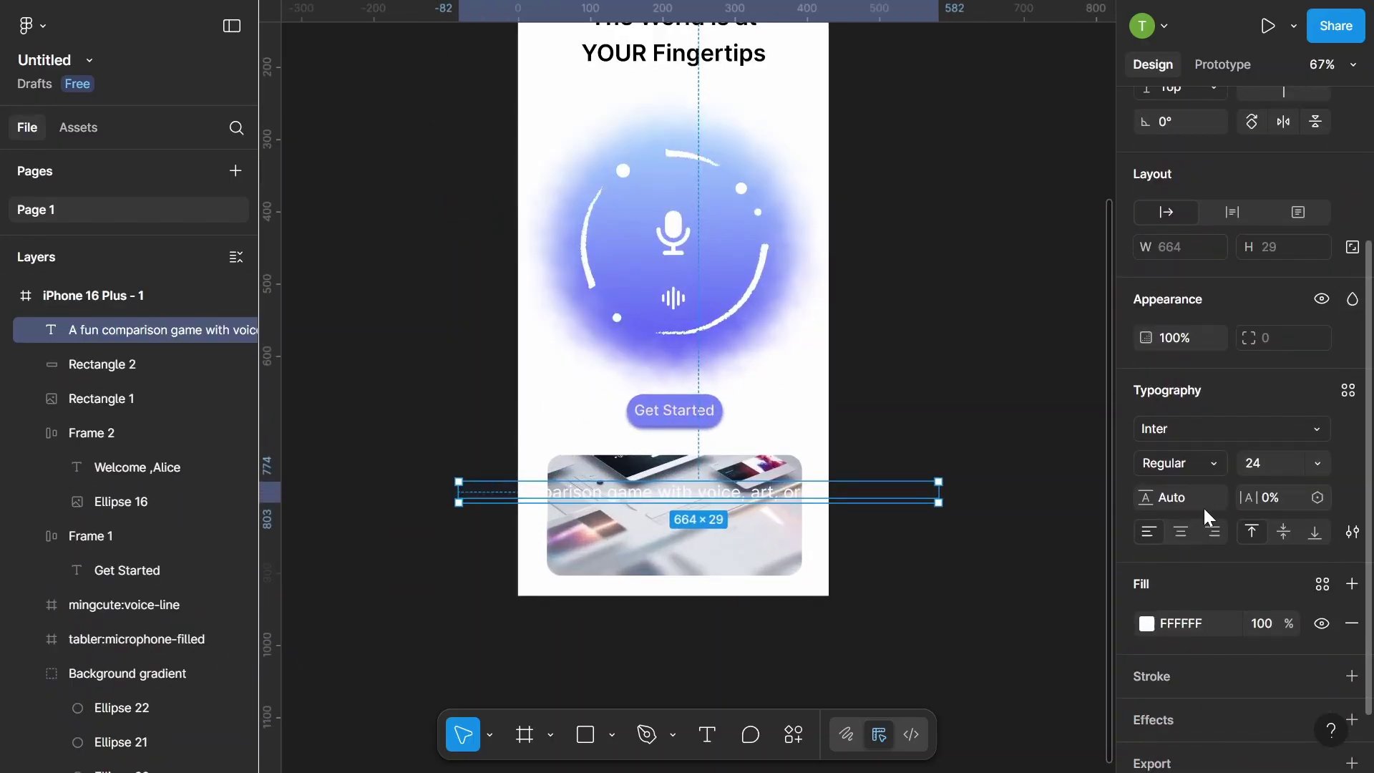
# - Make the copied tagline black (000000) at font size 13
pyautogui.click(1146, 623)
pyautogui.click(1095, 545)
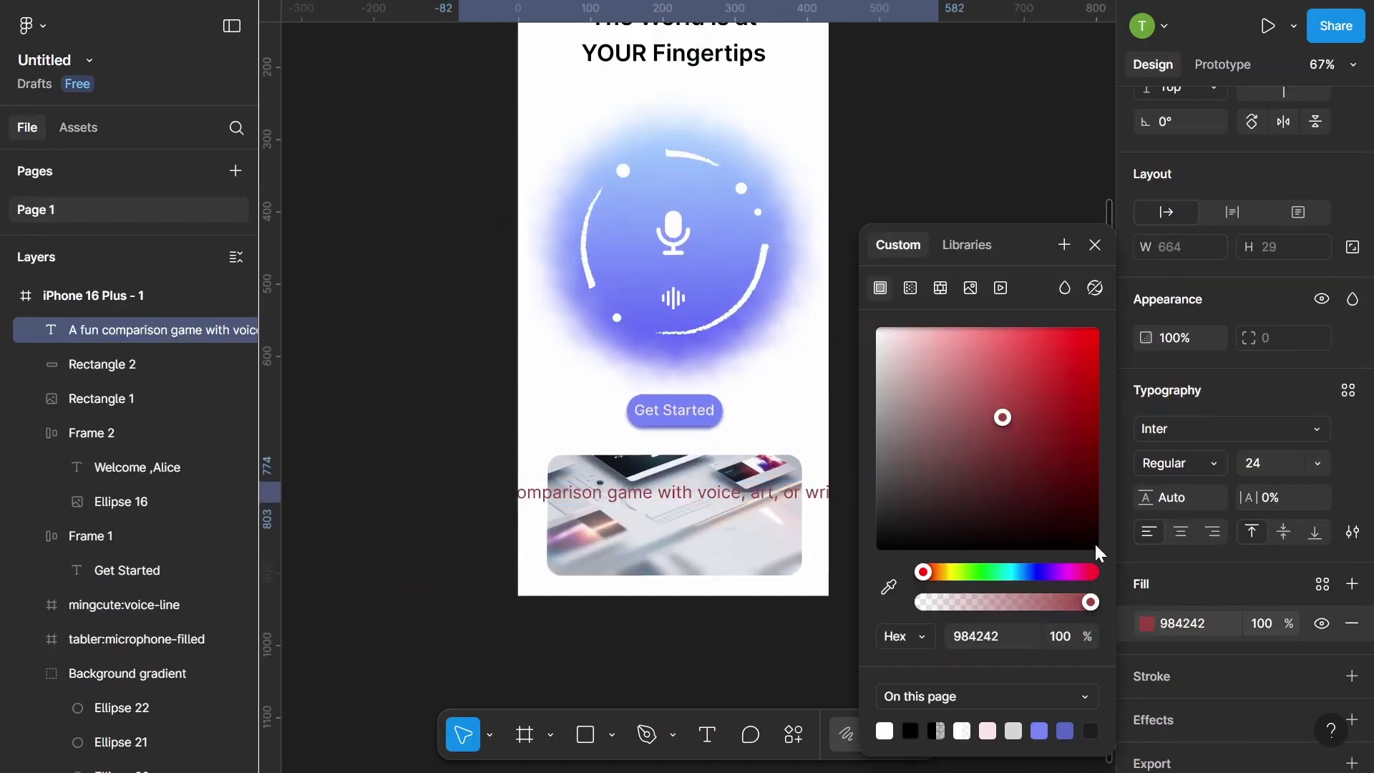
pyautogui.click(1096, 246)
pyautogui.click(1318, 465)
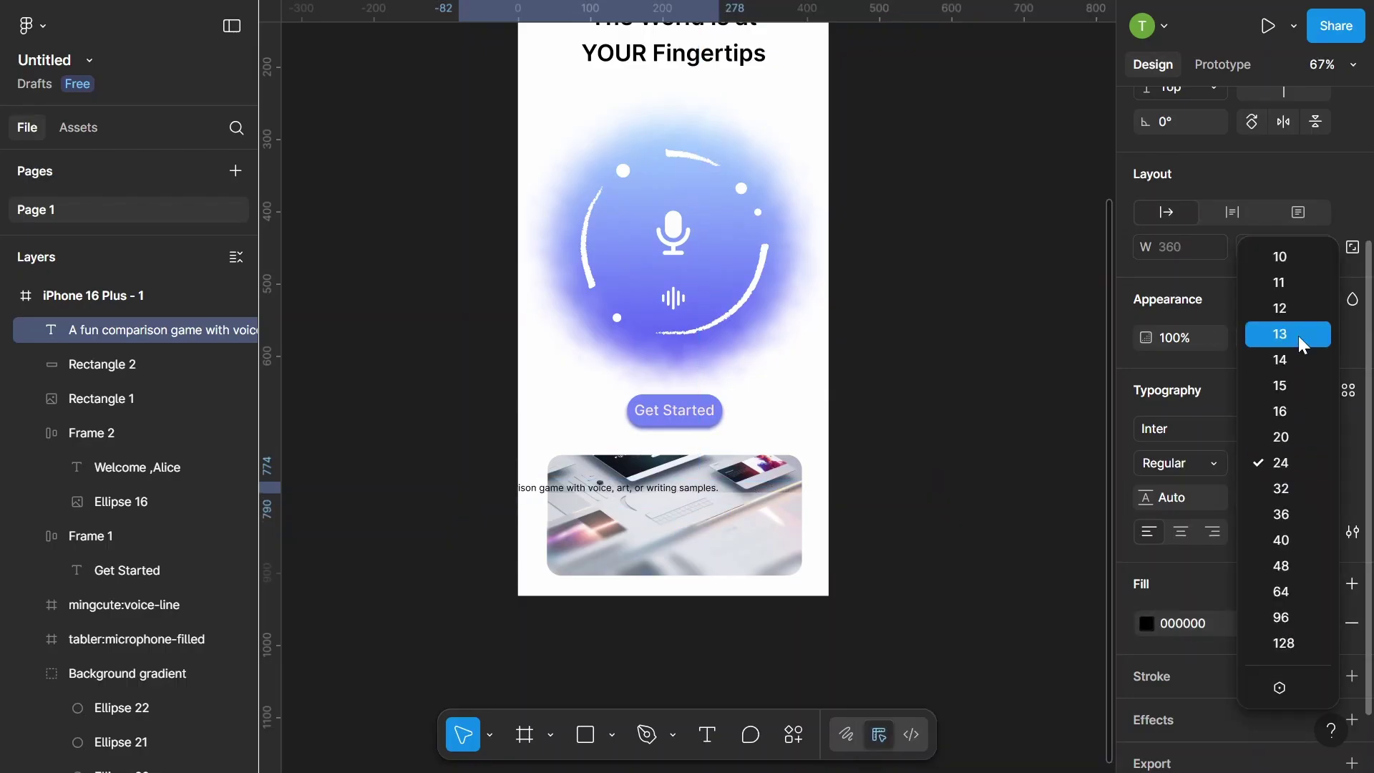
pyautogui.click(1298, 336)
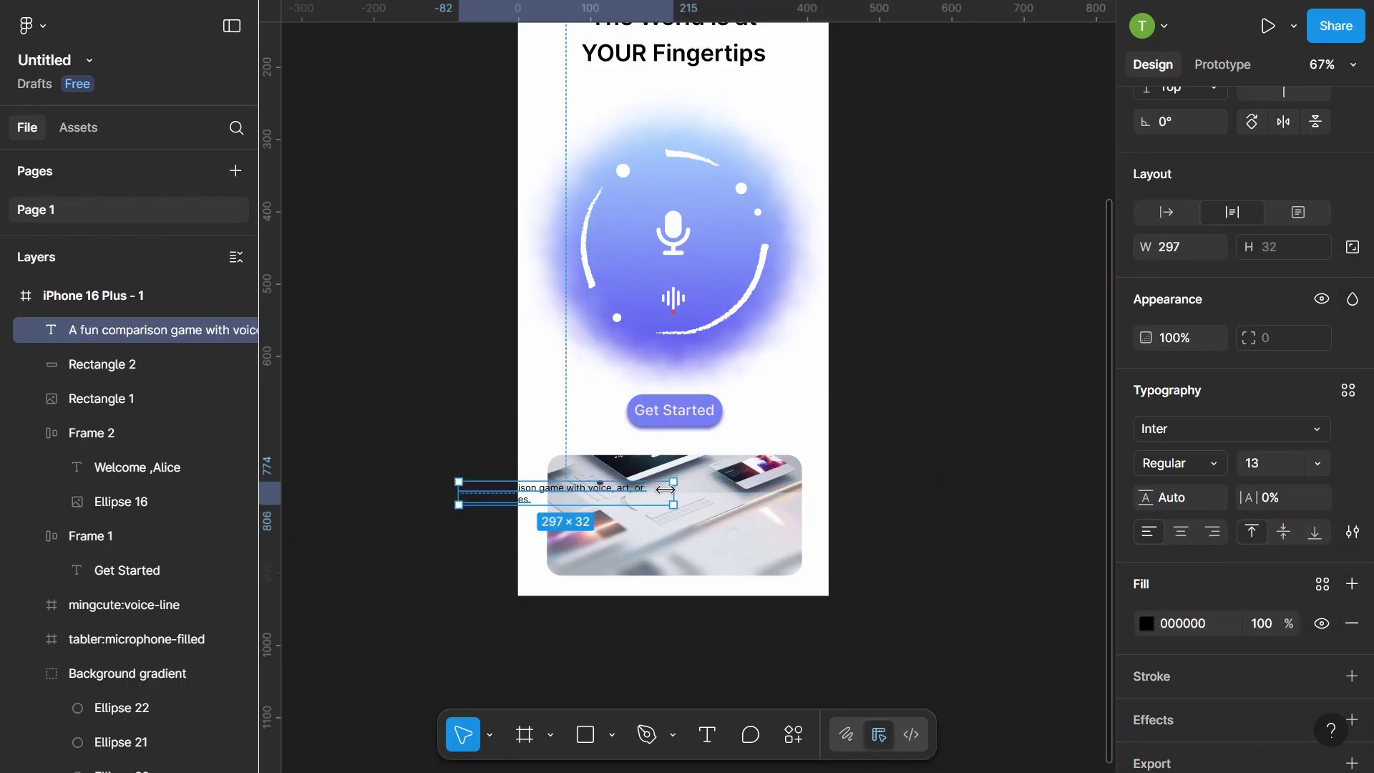
# - Wrap the tagline onto two lines and move it into the card's lower left
pyautogui.moveTo(724, 489)
pyautogui.mouseDown()
pyautogui.moveTo(556, 488)
pyautogui.moveTo(680, 535)
pyautogui.moveTo(685, 569)
pyautogui.mouseUp()
pyautogui.scroll(3, 551, 489)
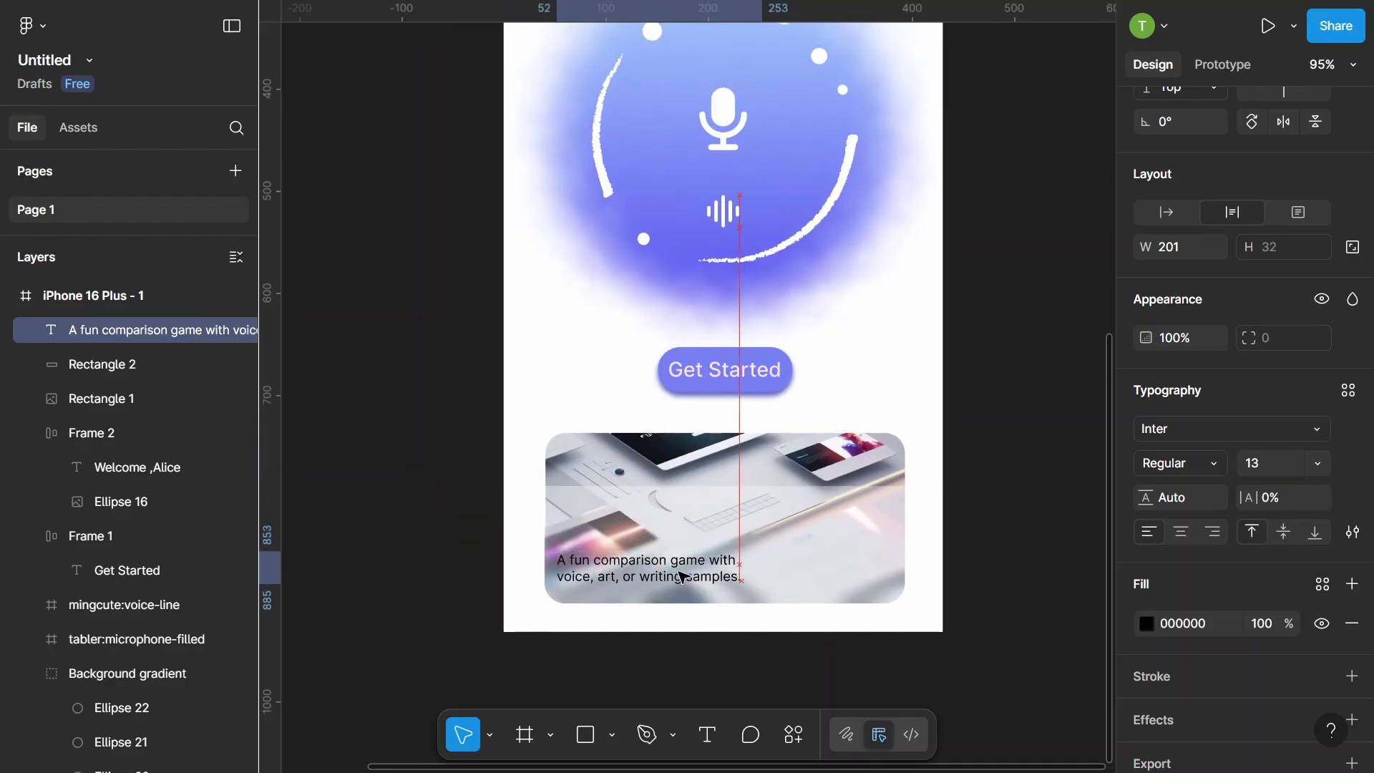
pyautogui.moveTo(685, 569); pyautogui.dragTo(801, 577)
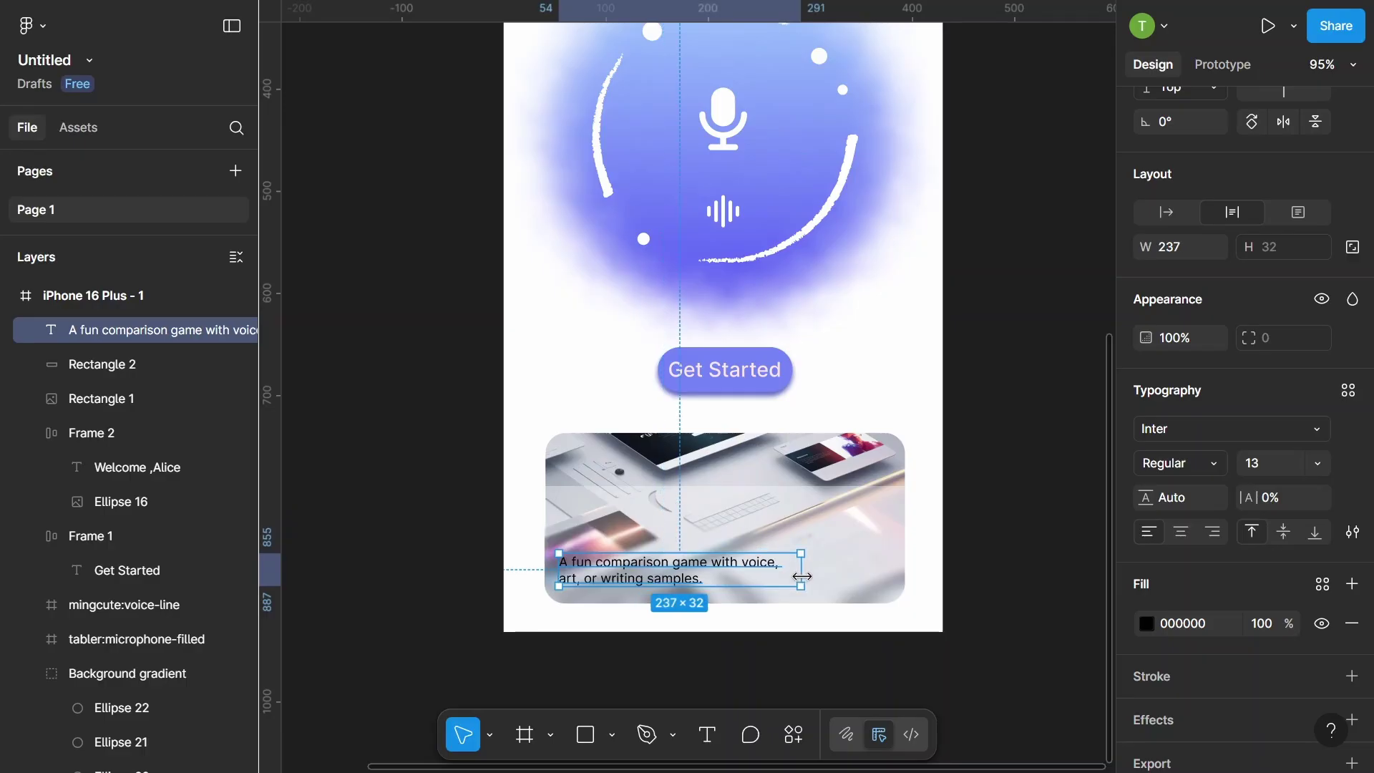
pyautogui.scroll(2, 802, 577)
pyautogui.click(387, 551)
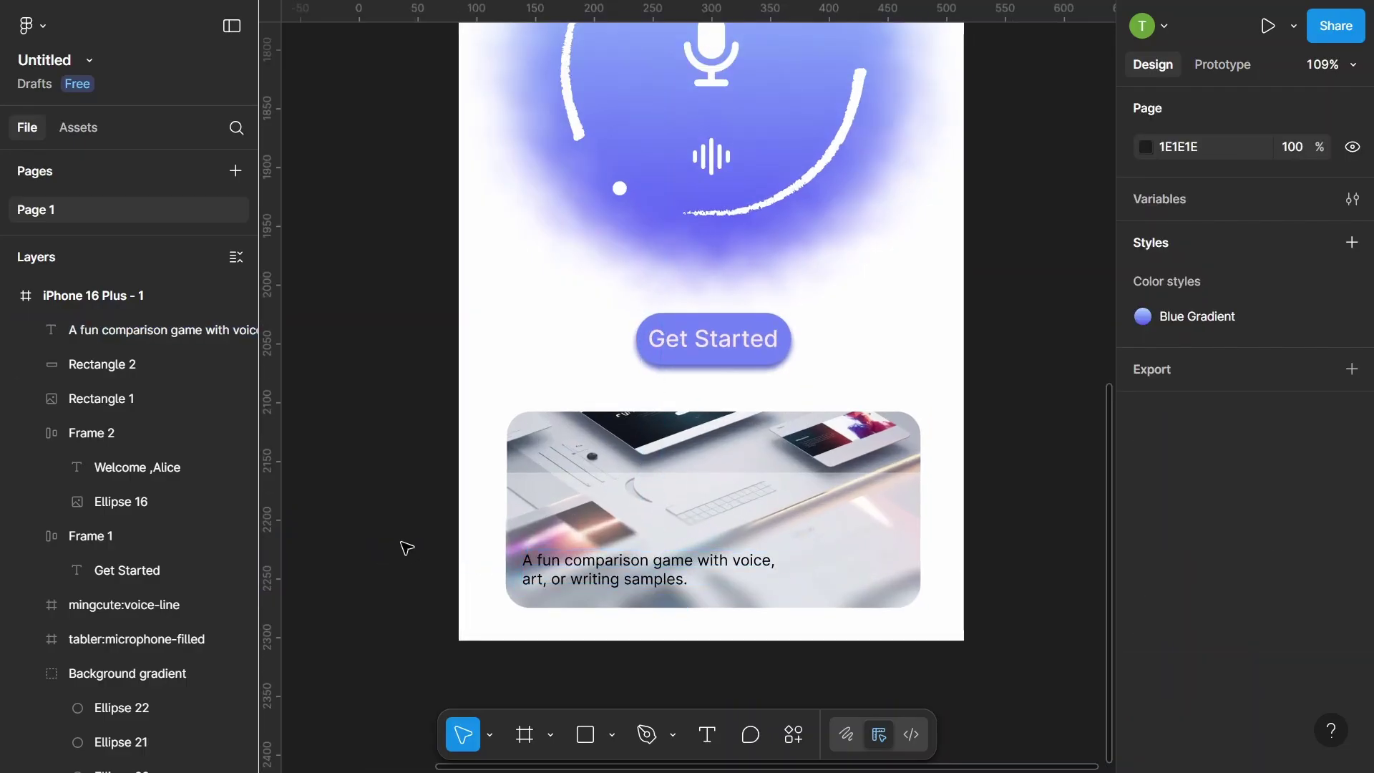
pyautogui.scroll(-2, 874, 521)
# - Move the heart icon into the image card's lower right corner
pyautogui.scroll(-2, 767, 491)
pyautogui.scroll(-2, 659, 358)
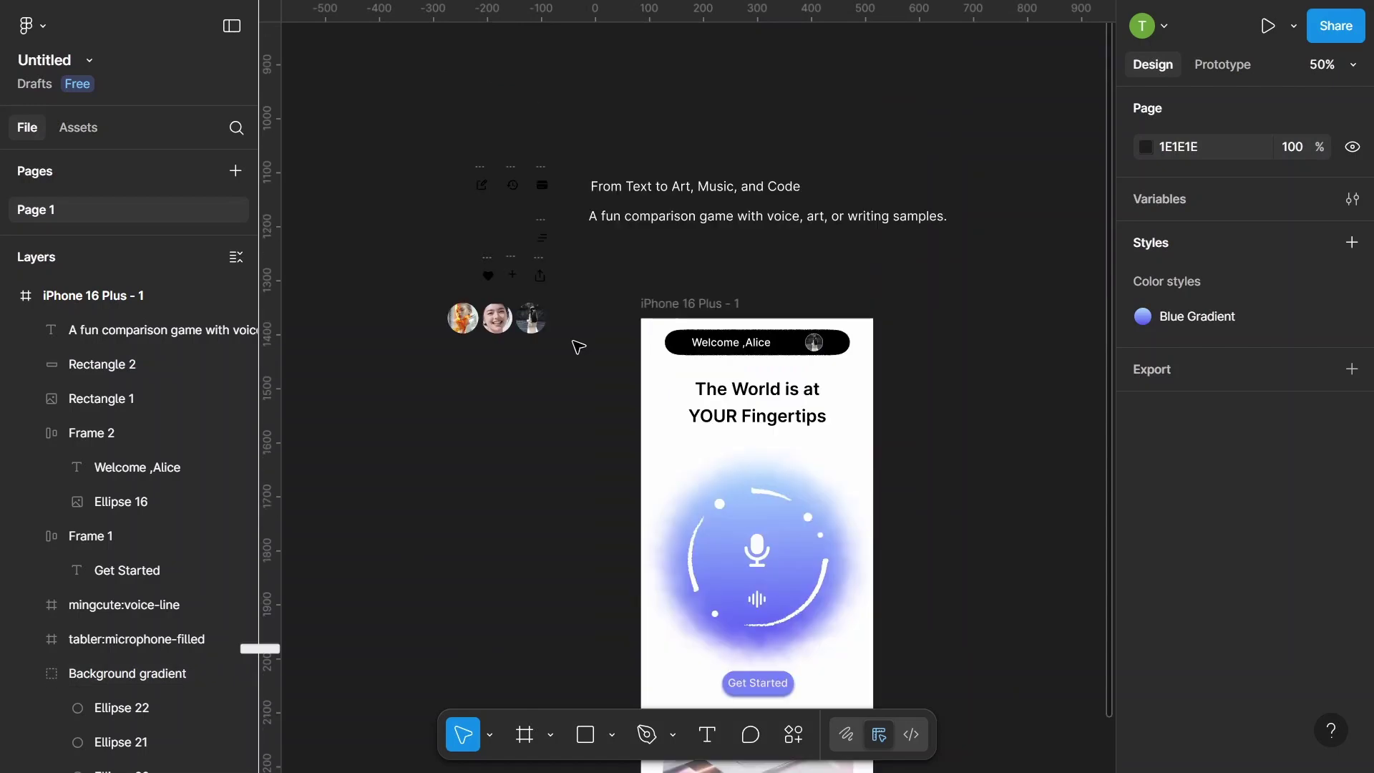
pyautogui.click(489, 270)
pyautogui.click(612, 264)
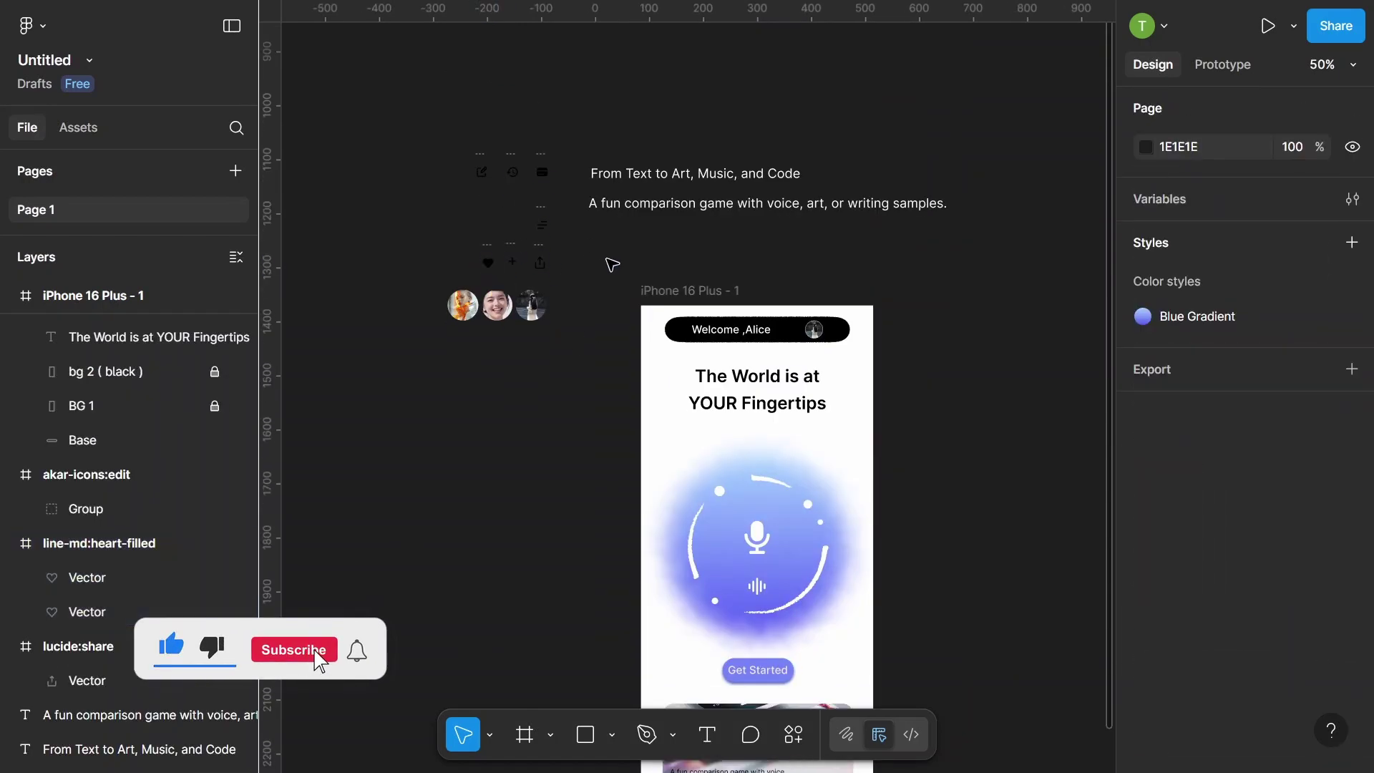
pyautogui.scroll(-1, 603, 254)
pyautogui.scroll(-1, 595, 245)
pyautogui.scroll(-2, 573, 240)
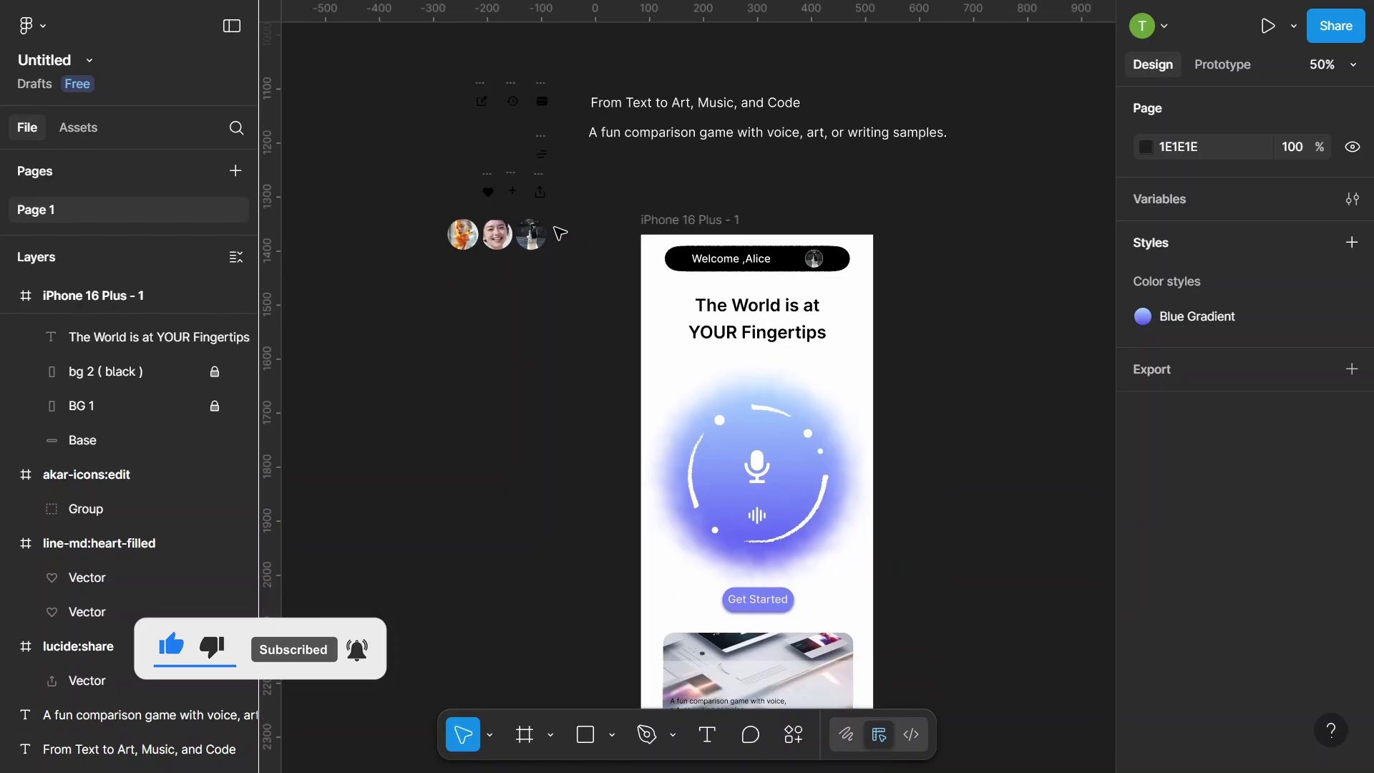
pyautogui.keyDown('ctrl'); pyautogui.scroll(-1, 555, 232); pyautogui.keyUp('ctrl')
pyautogui.scroll(-1, 556, 231)
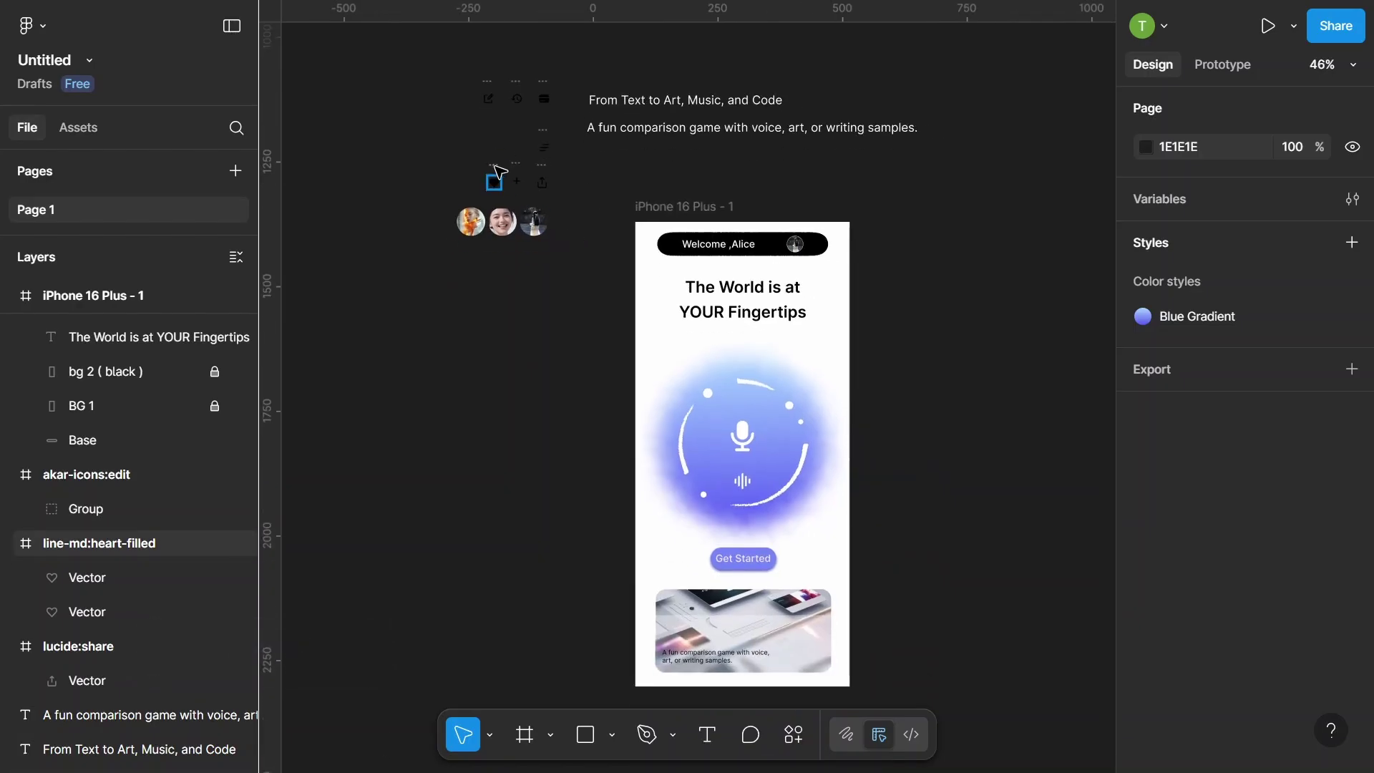
pyautogui.click(818, 628)
pyautogui.moveTo(818, 628); pyautogui.dragTo(821, 622)
# - Align the heart with the tagline caption at X 349, Y 859
pyautogui.keyDown('ctrl'); pyautogui.scroll(5, 822, 615); pyautogui.keyUp('ctrl')
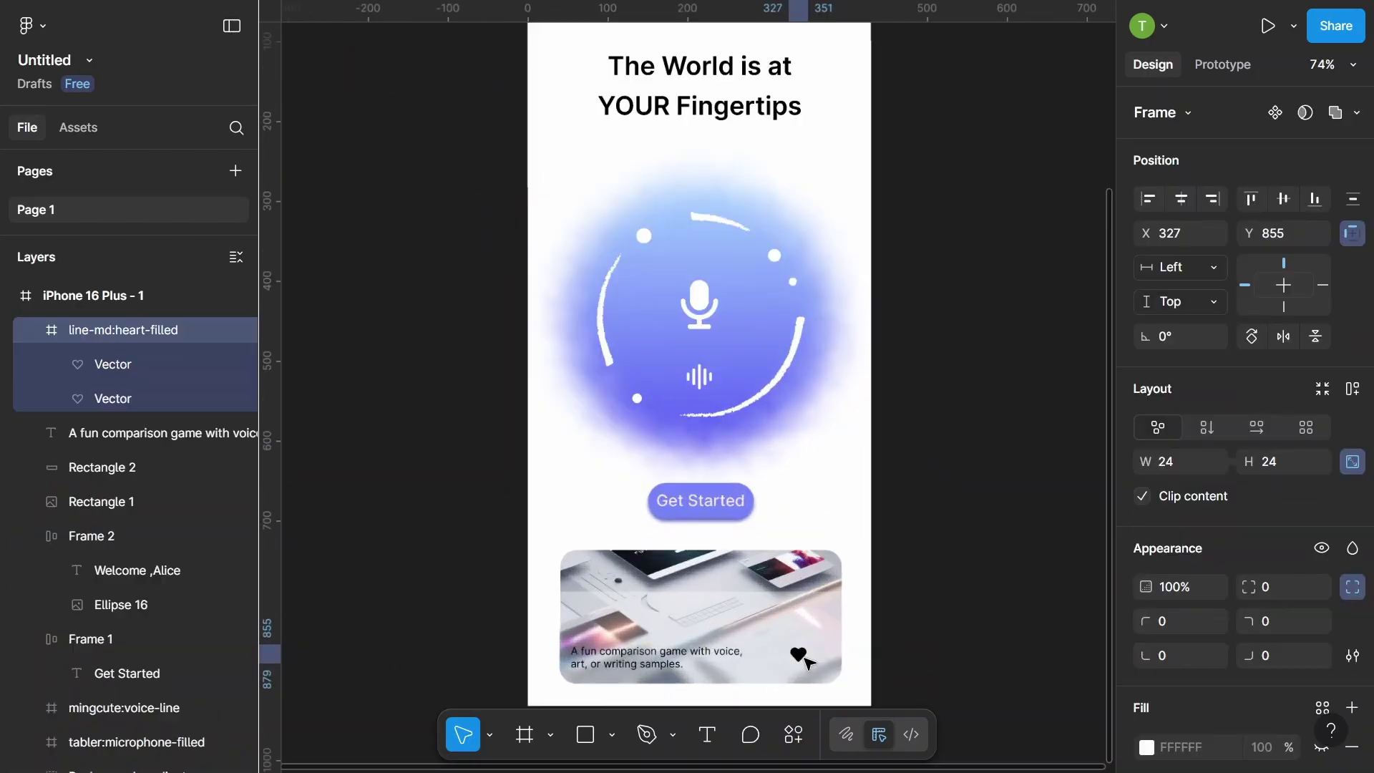
pyautogui.scroll(-3, 820, 600)
pyautogui.keyDown('ctrl'); pyautogui.scroll(2, 797, 485); pyautogui.keyUp('ctrl')
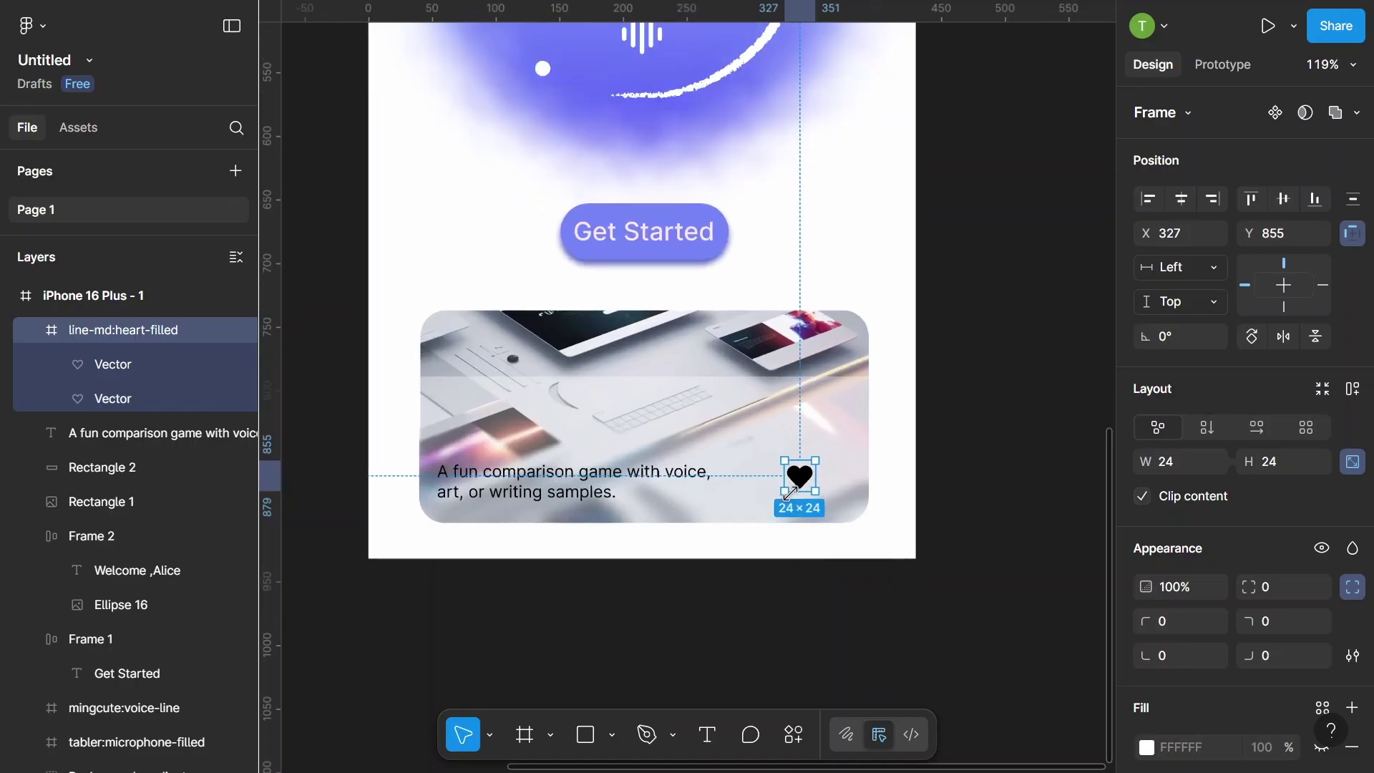
pyautogui.moveTo(801, 478); pyautogui.dragTo(828, 484)
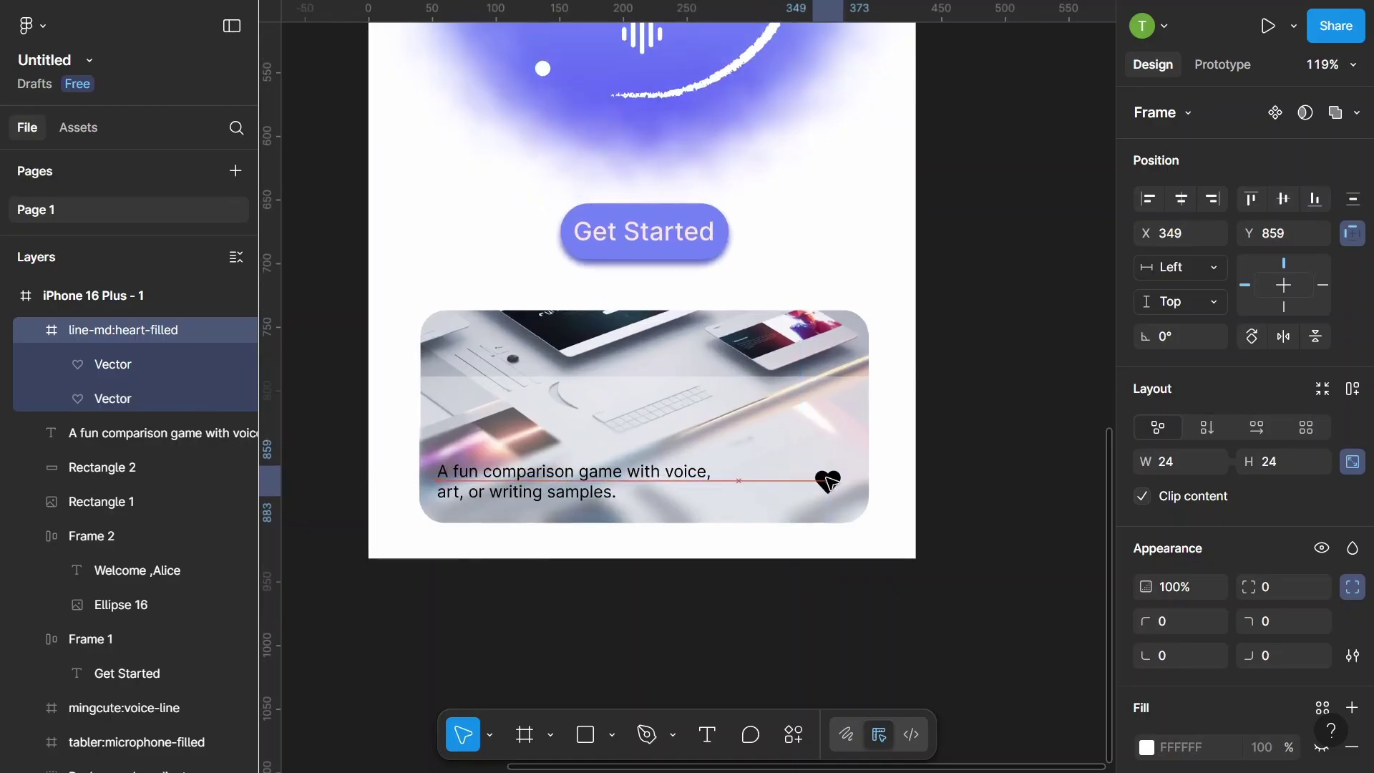
pyautogui.click(972, 466)
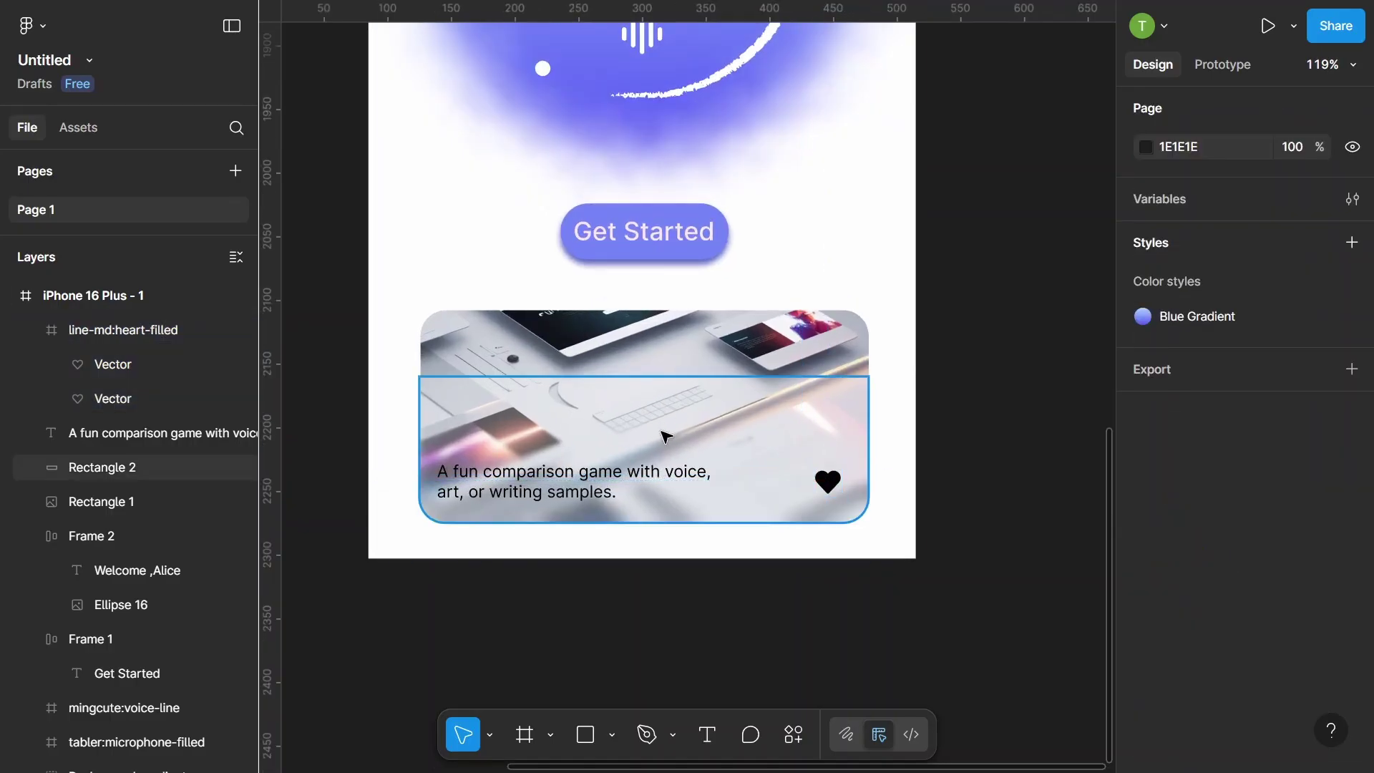
pyautogui.keyDown('ctrl'); pyautogui.scroll(-3, 667, 447); pyautogui.keyUp('ctrl')
pyautogui.keyDown('ctrl'); pyautogui.scroll(-2, 667, 446); pyautogui.keyUp('ctrl')
pyautogui.keyDown('ctrl'); pyautogui.scroll(-2, 666, 393); pyautogui.keyUp('ctrl')
# - Bring the plus icon into the iPhone screen just below the welcome bar
pyautogui.scroll(1, 735, 358)
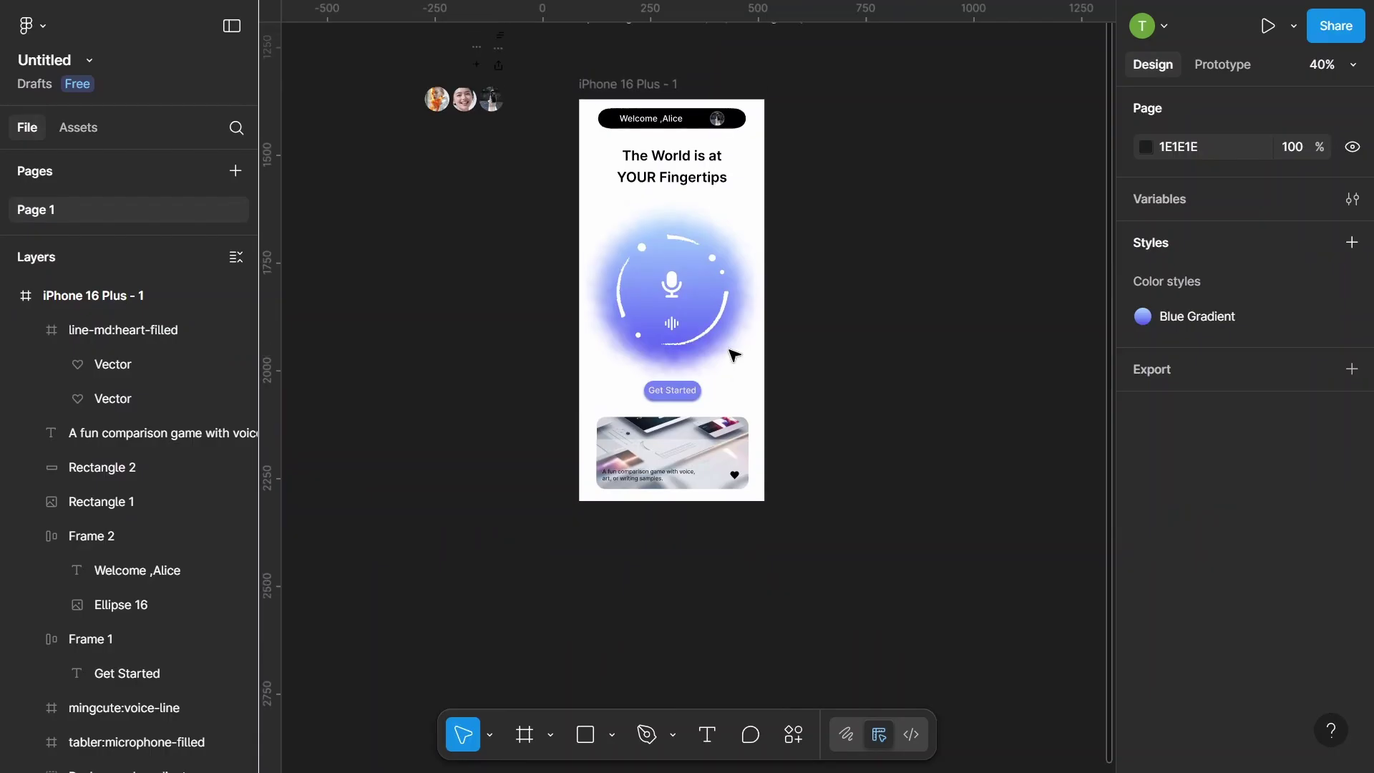
pyautogui.scroll(2, 687, 286)
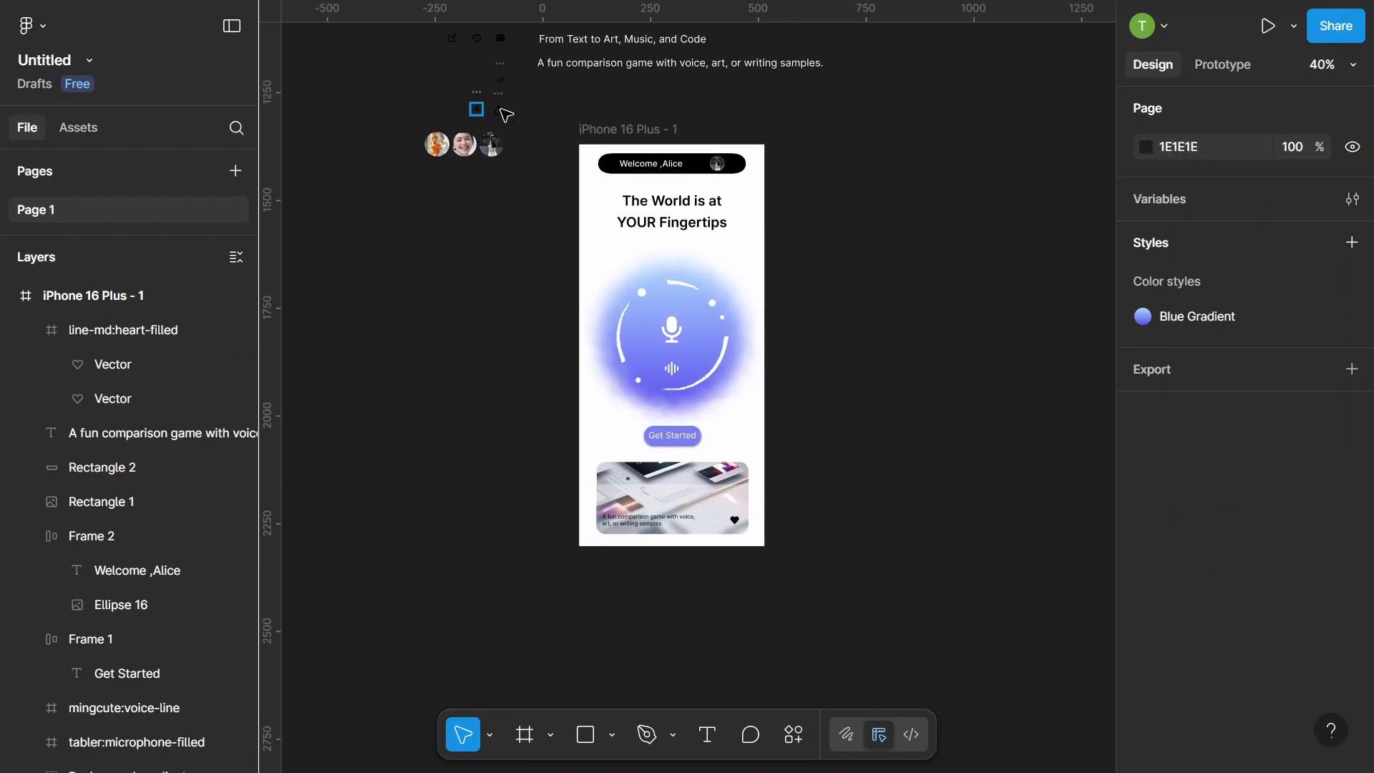
pyautogui.moveTo(506, 115); pyautogui.dragTo(744, 224)
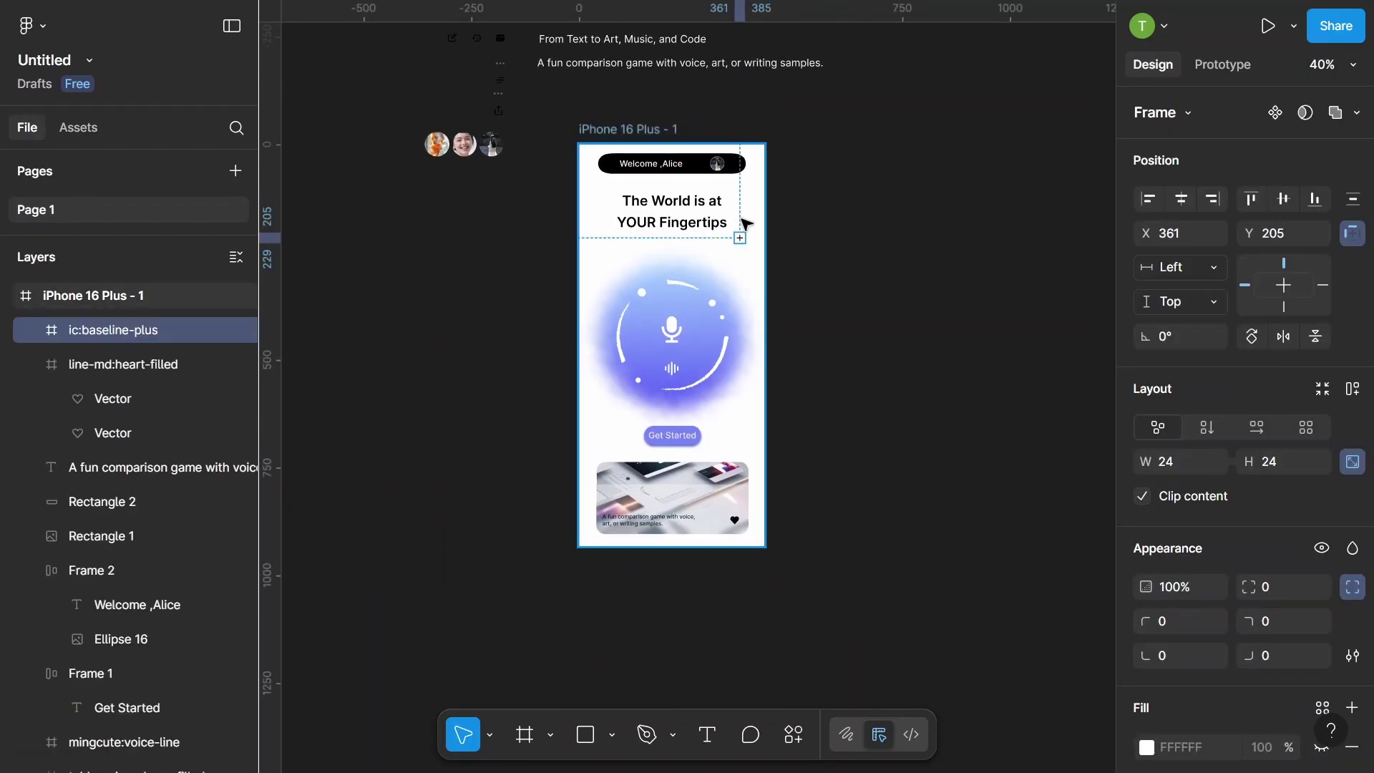
pyautogui.keyDown('ctrl'); pyautogui.scroll(2, 745, 223); pyautogui.keyUp('ctrl')
pyautogui.keyDown('ctrl'); pyautogui.scroll(2, 745, 223); pyautogui.keyUp('ctrl')
pyautogui.scroll(3, 749, 224)
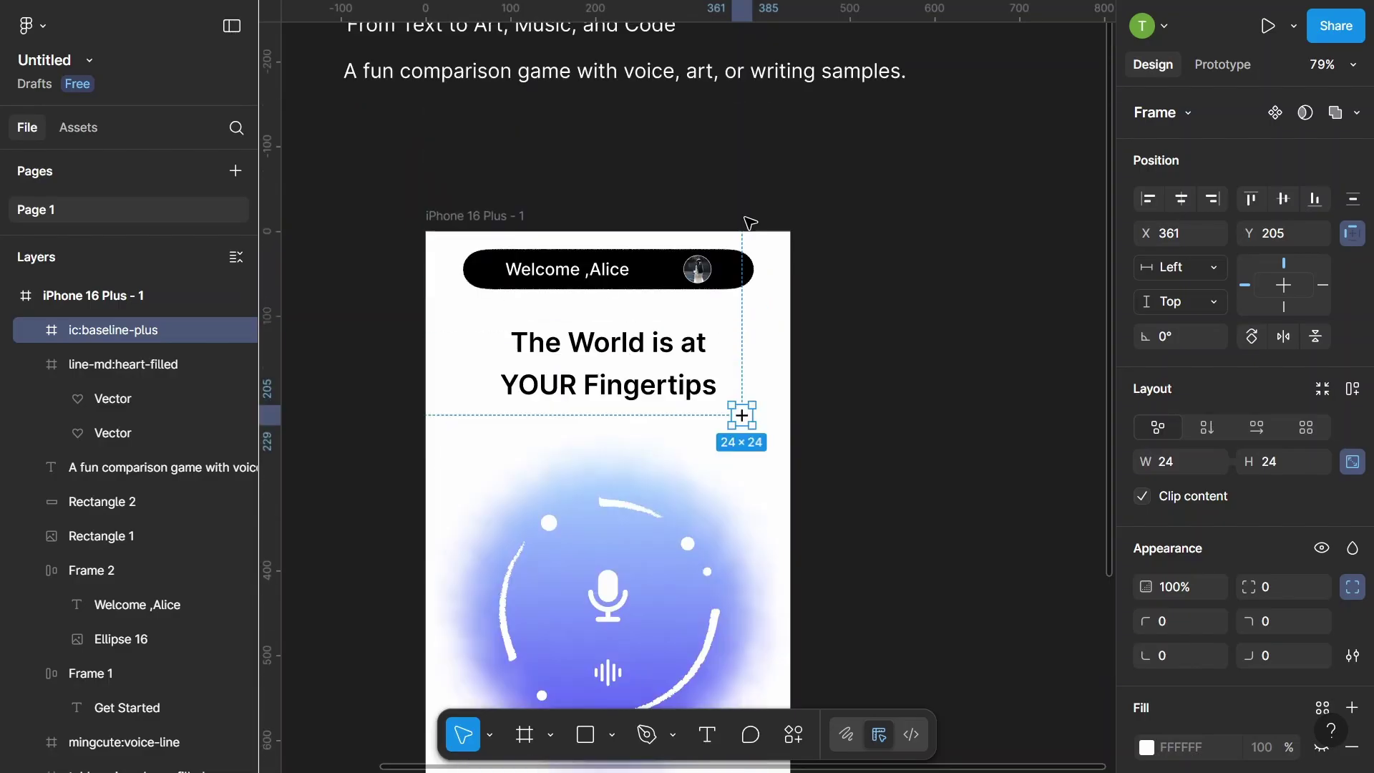
pyautogui.moveTo(743, 418); pyautogui.dragTo(763, 313)
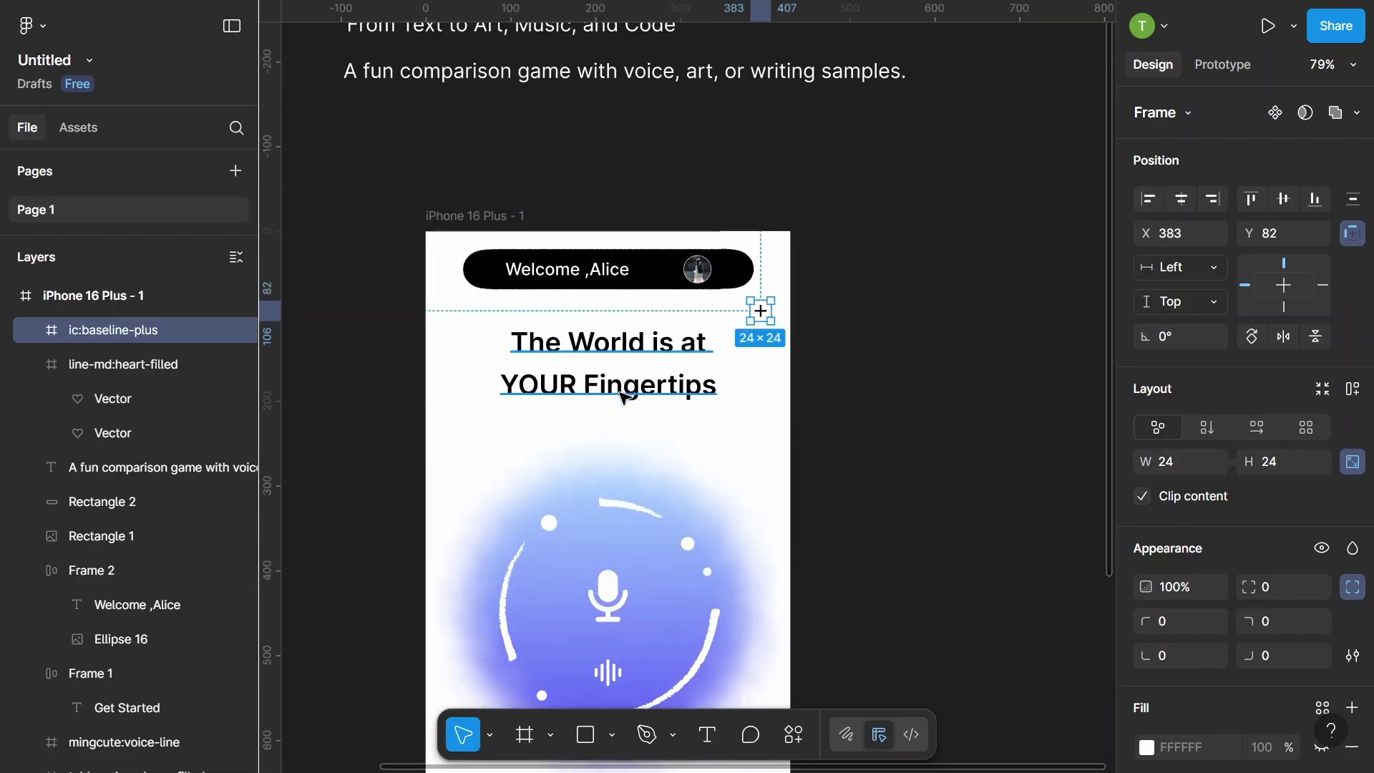
# - Shift the headline down and bring the menu icon into the iPhone screen
pyautogui.moveTo(621, 390); pyautogui.dragTo(625, 426)
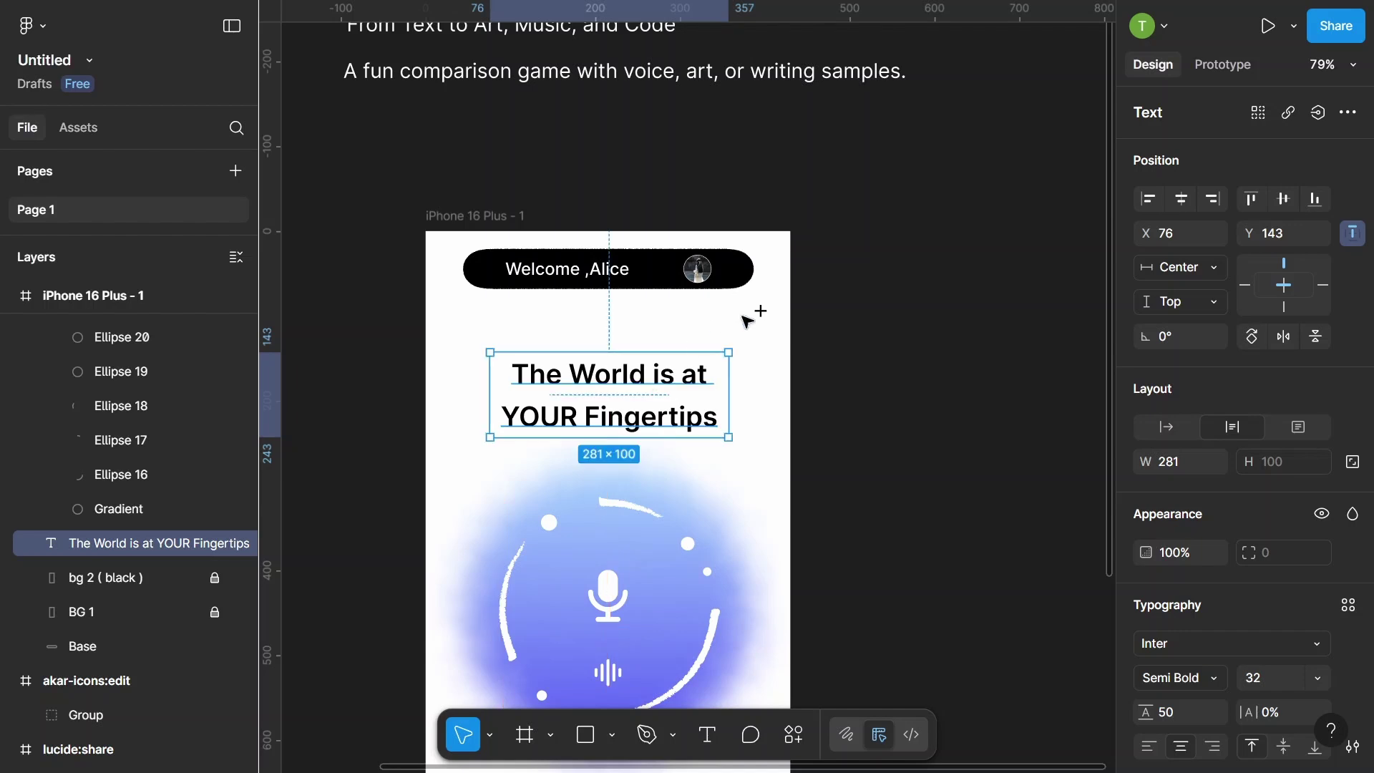
pyautogui.click(763, 313)
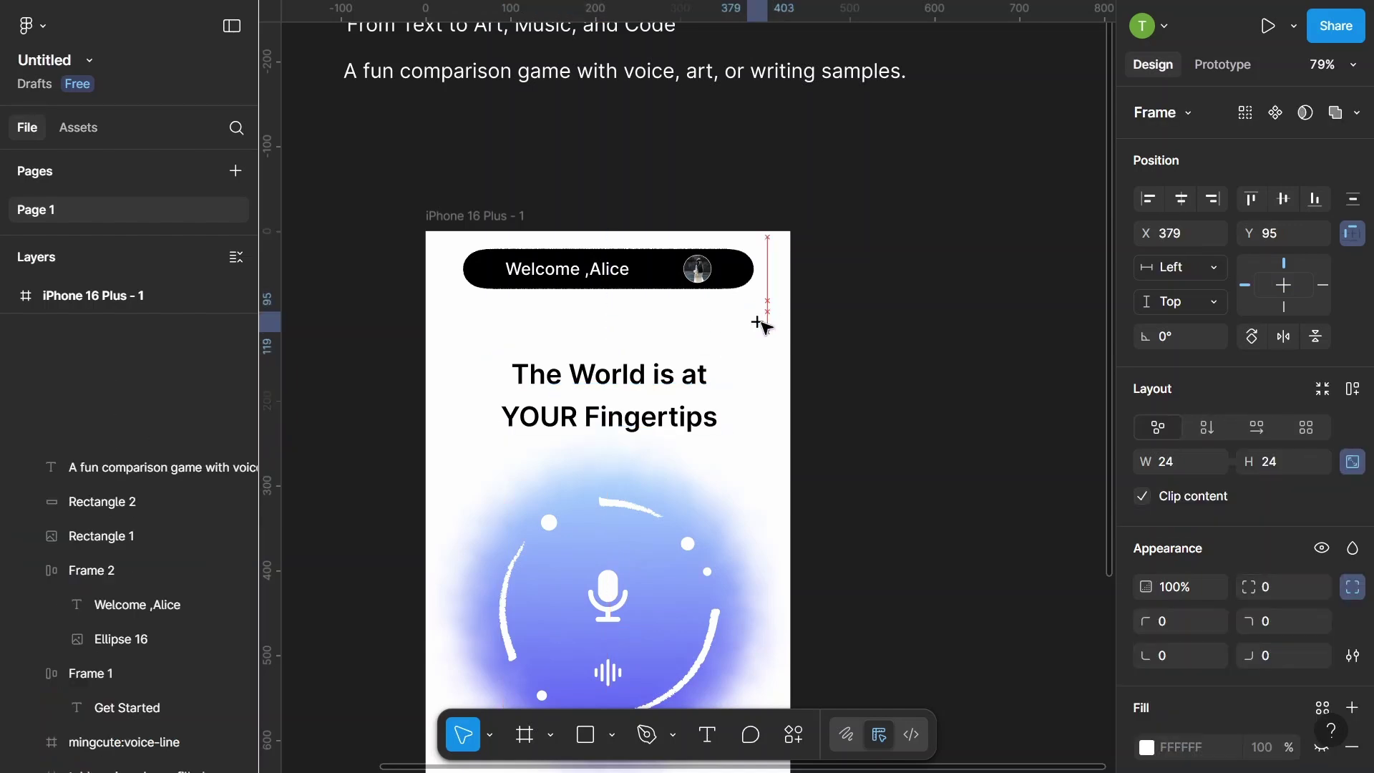
pyautogui.click(820, 296)
pyautogui.scroll(-3, 820, 296)
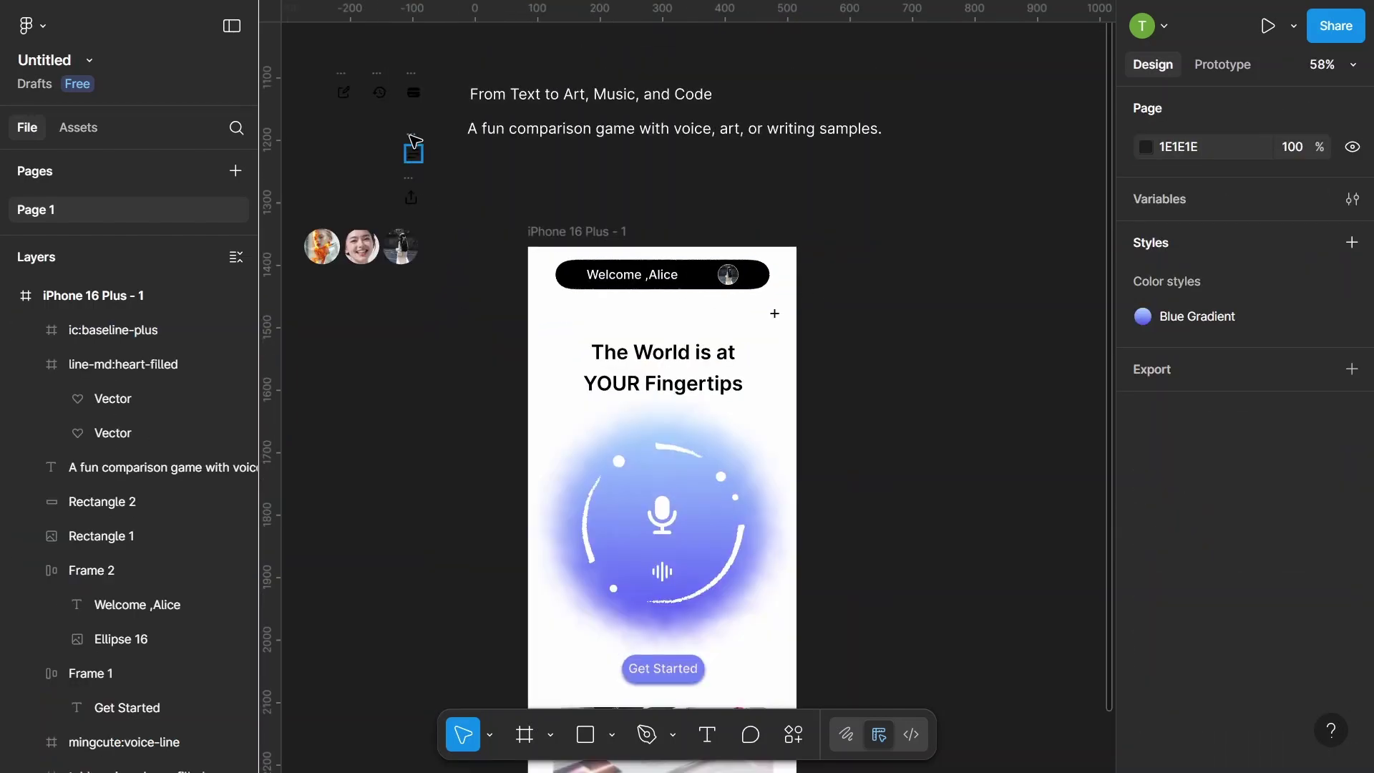
pyautogui.moveTo(413, 151)
pyautogui.mouseDown()
pyautogui.moveTo(752, 305)
pyautogui.moveTo(894, 318)
pyautogui.mouseUp()
# - Position the menu icon at the screen's top right, X 383, Y 95
pyautogui.scroll(5, 780, 309)
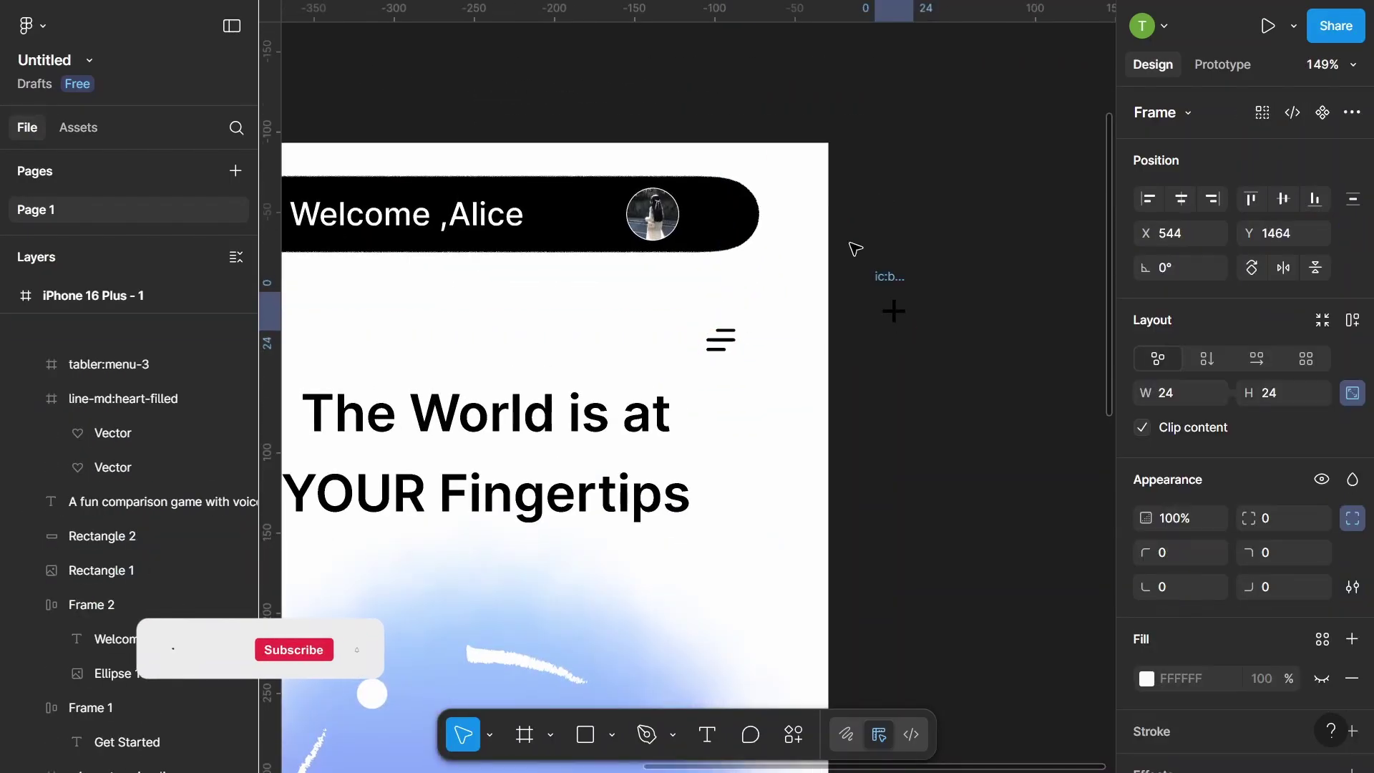
pyautogui.press('Escape')
pyautogui.moveTo(727, 344); pyautogui.dragTo(778, 317)
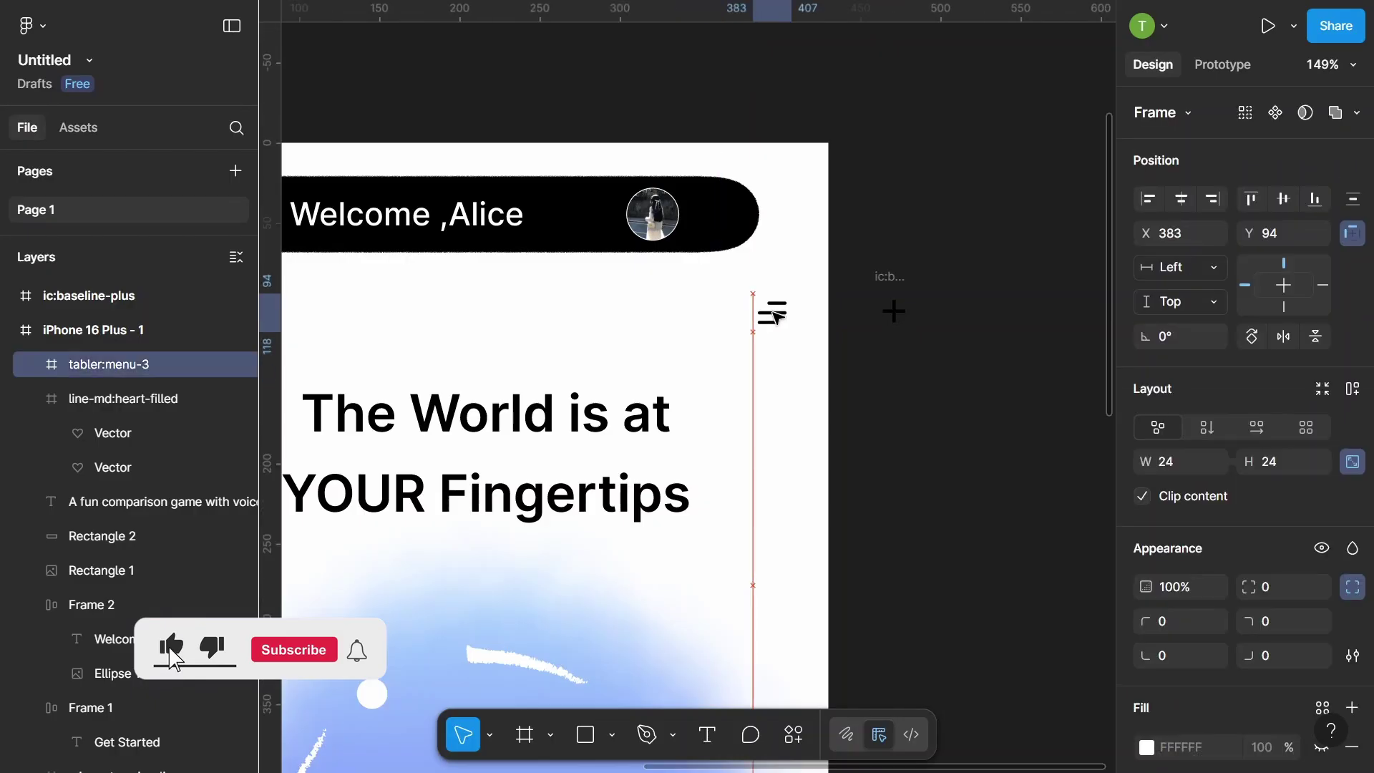
pyautogui.scroll(-3, 777, 317)
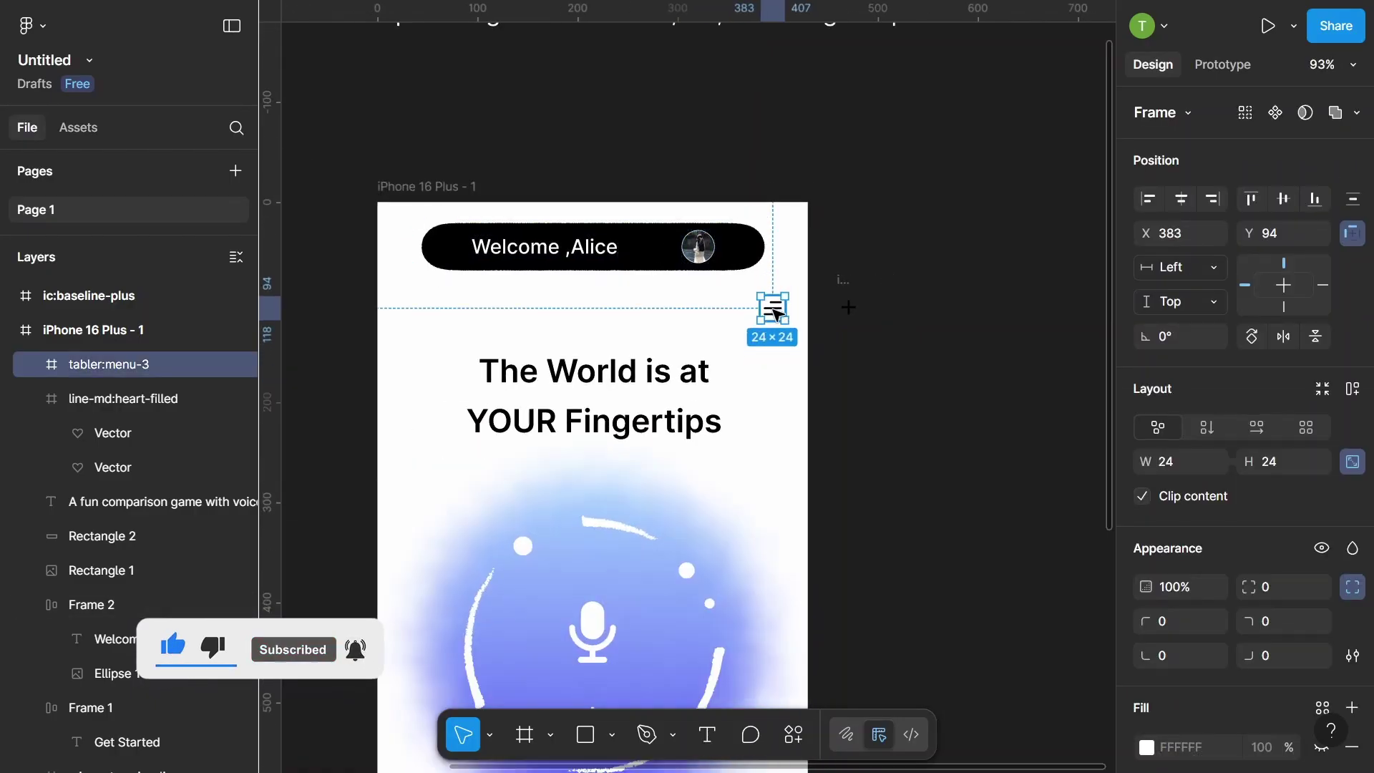
pyautogui.moveTo(775, 312); pyautogui.dragTo(785, 254)
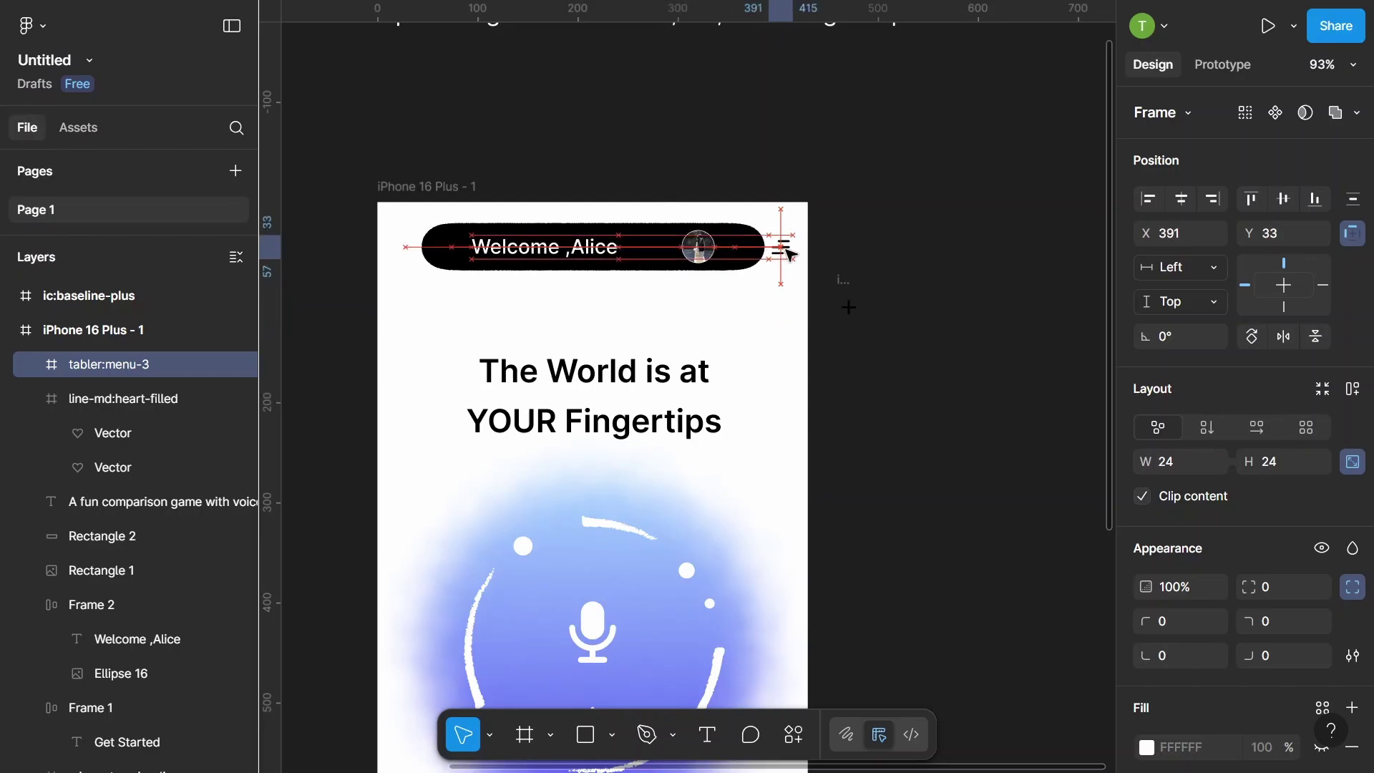
pyautogui.click(881, 226)
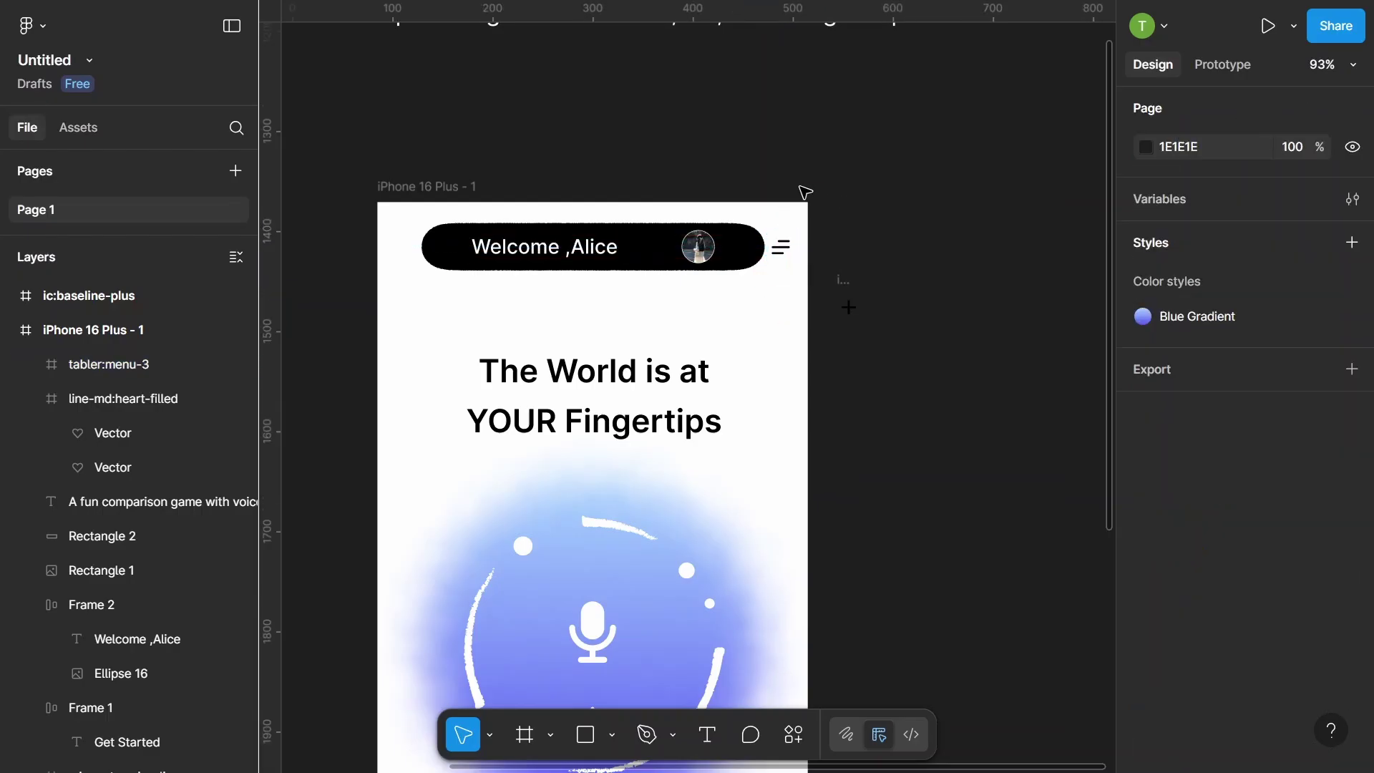
pyautogui.keyDown('ctrl'); pyautogui.scroll(-2, 805, 192); pyautogui.keyUp('ctrl')
pyautogui.moveTo(784, 240); pyautogui.dragTo(782, 300)
pyautogui.click(856, 242)
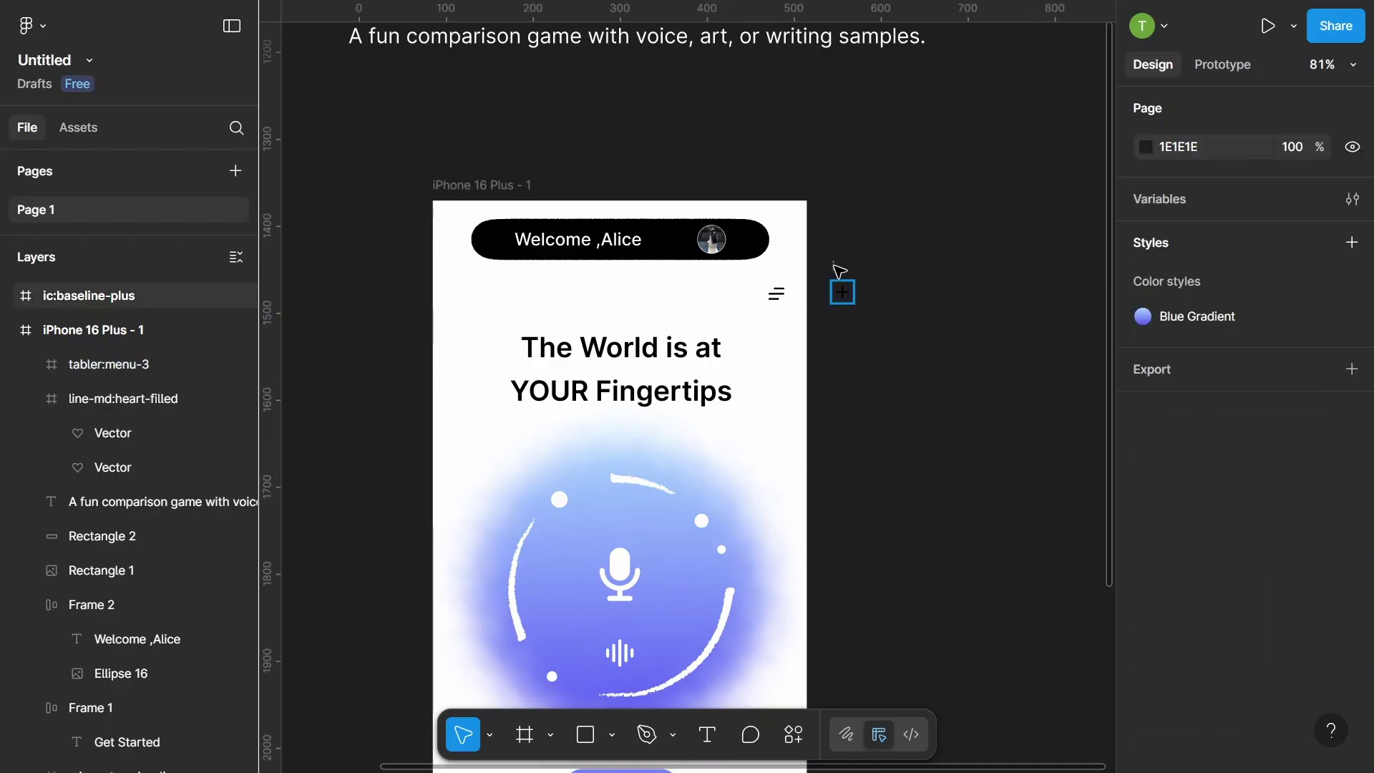
# - Place the plus icon at the top left, X 28, Y 95, level with the menu icon
pyautogui.moveTo(609, 290)
pyautogui.mouseDown()
pyautogui.moveTo(493, 312)
pyautogui.moveTo(469, 297)
pyautogui.mouseUp()
pyautogui.scroll(2, 472, 301)
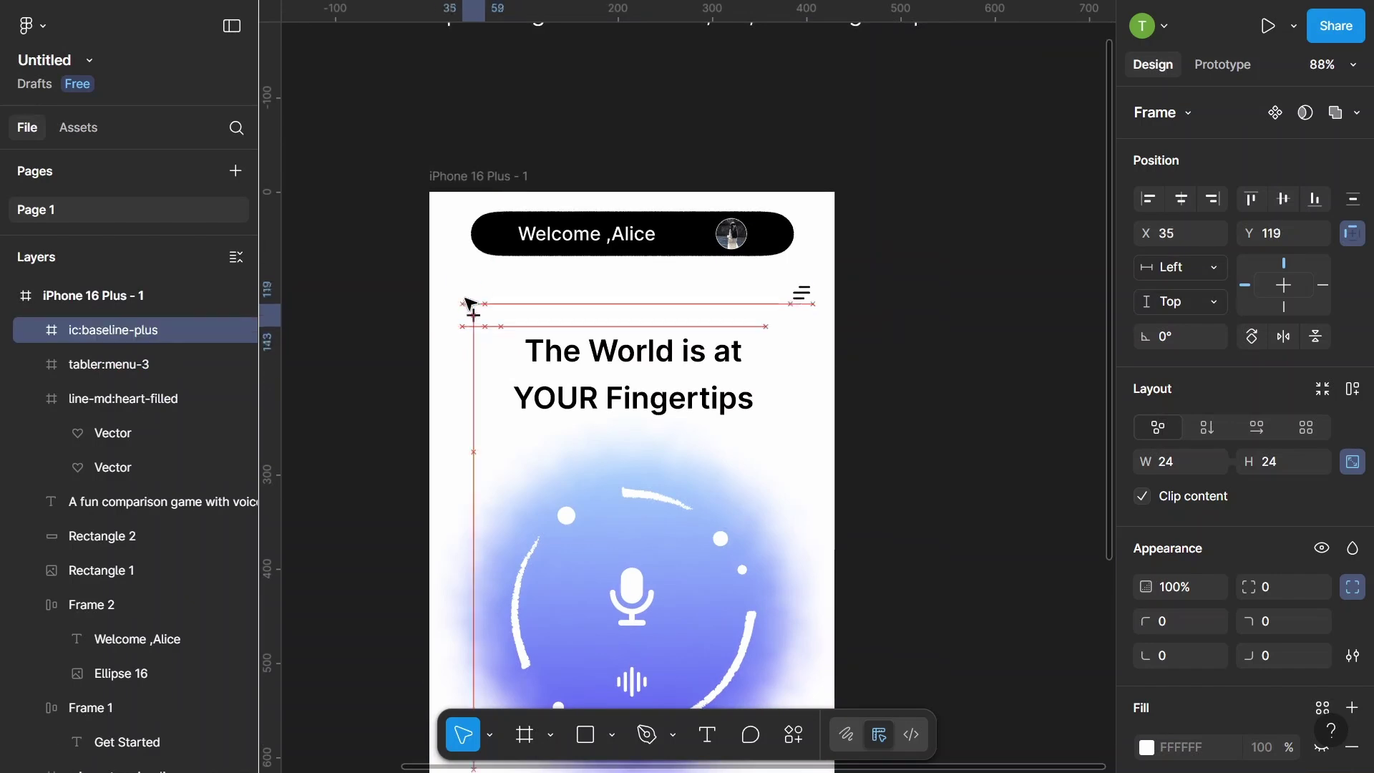
pyautogui.moveTo(463, 294); pyautogui.dragTo(456, 295)
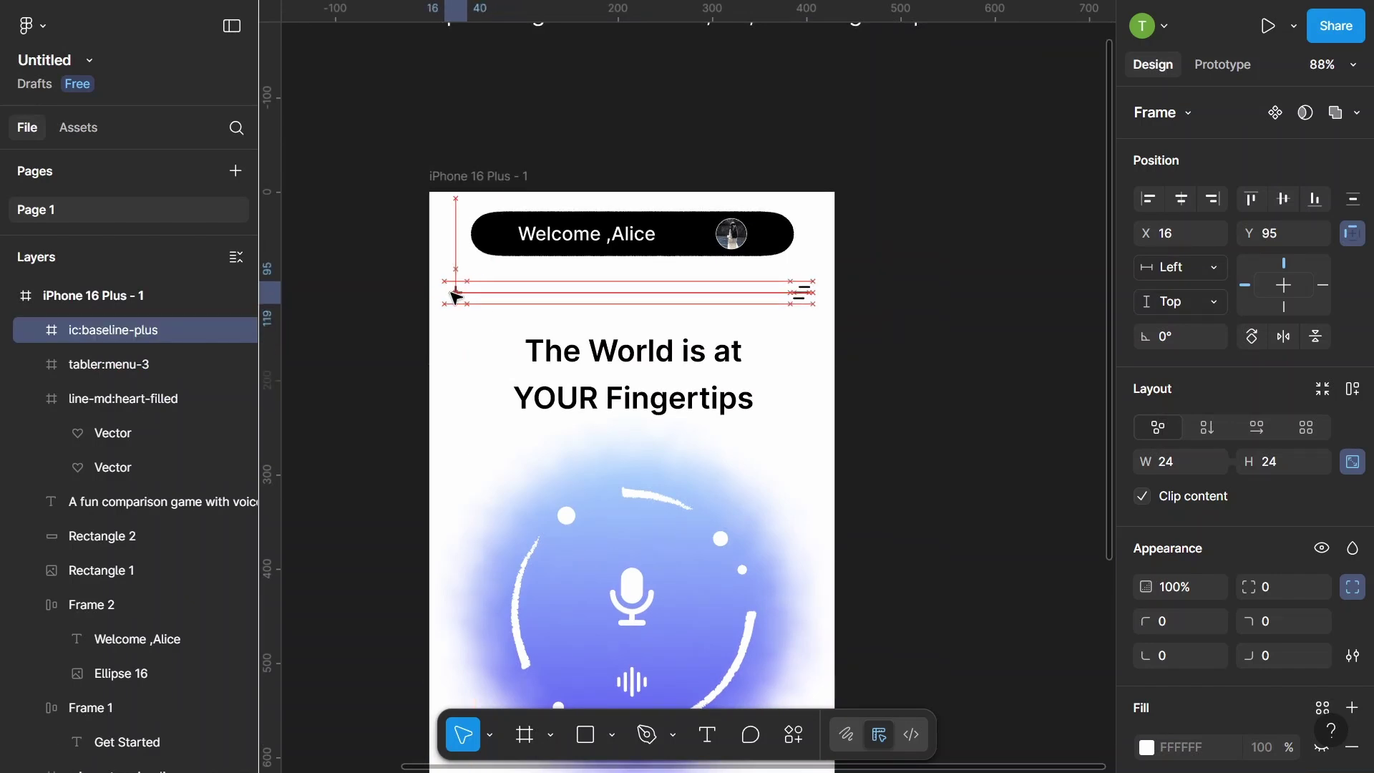
pyautogui.click(387, 285)
pyautogui.scroll(-2, 503, 287)
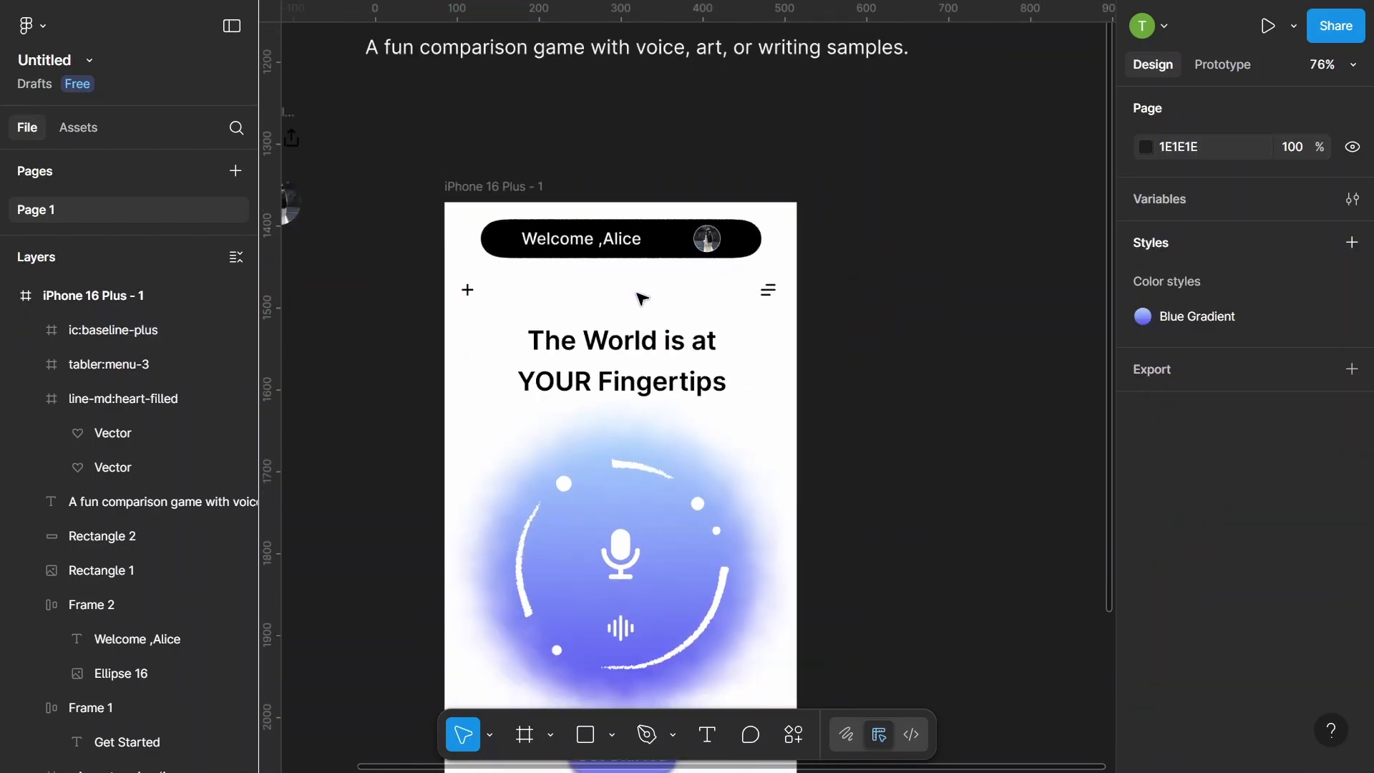
pyautogui.moveTo(468, 290); pyautogui.dragTo(480, 295)
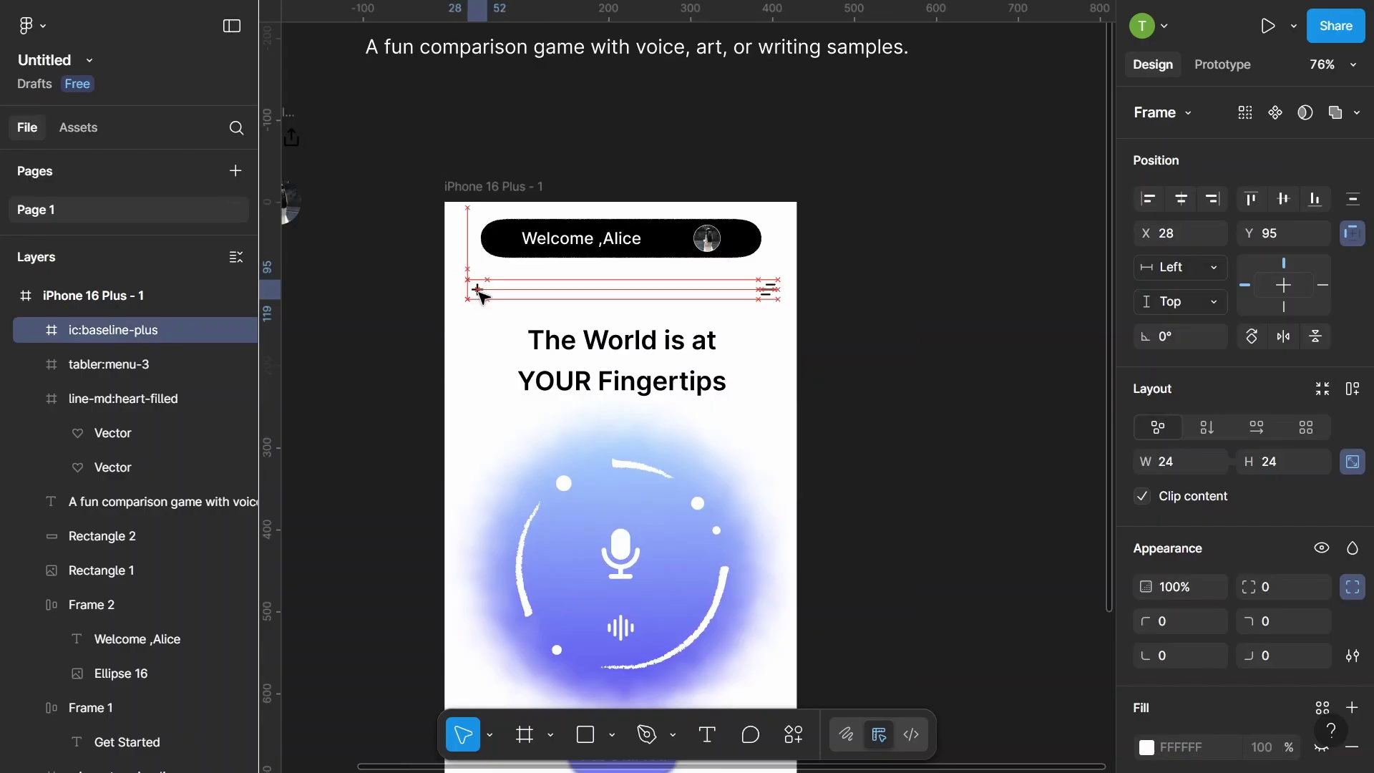
pyautogui.click(420, 284)
pyautogui.scroll(-1, 707, 285)
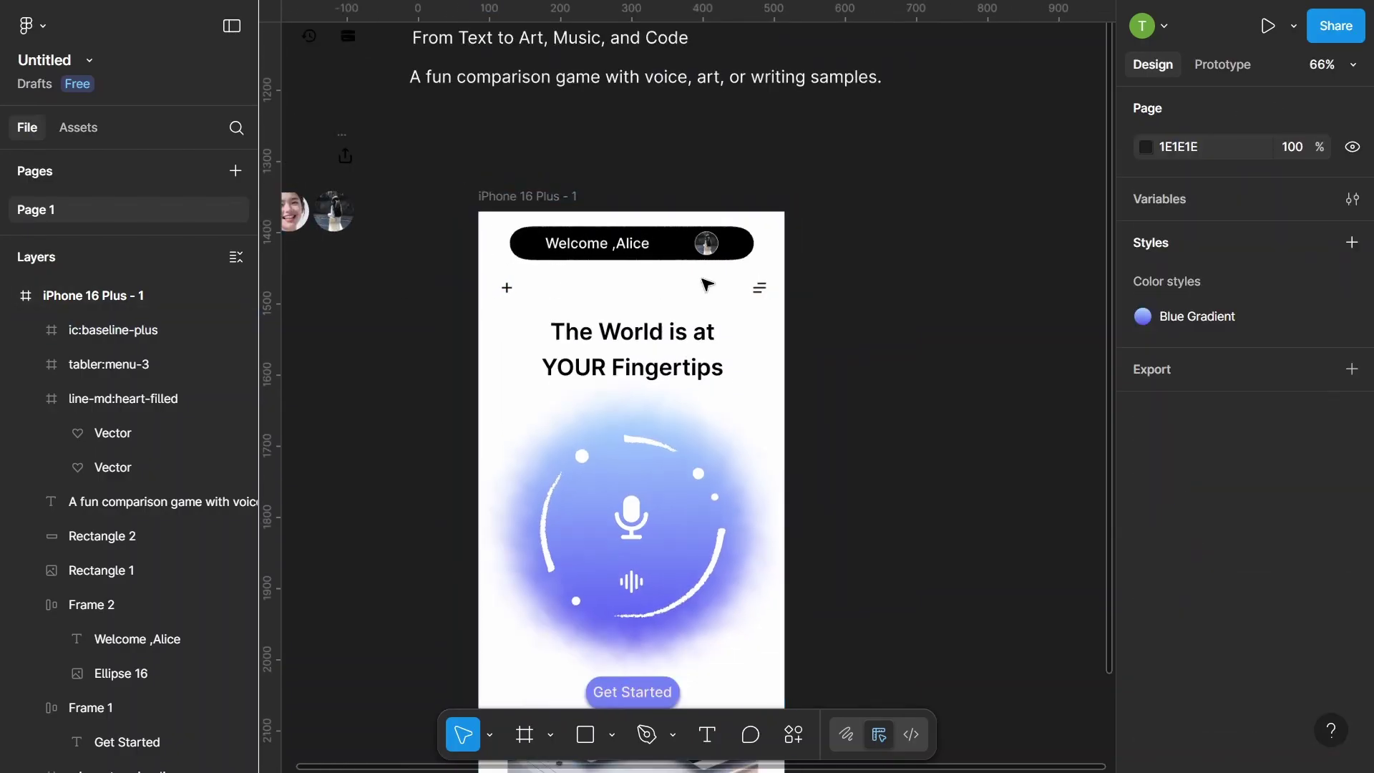
pyautogui.scroll(-1, 615, 236)
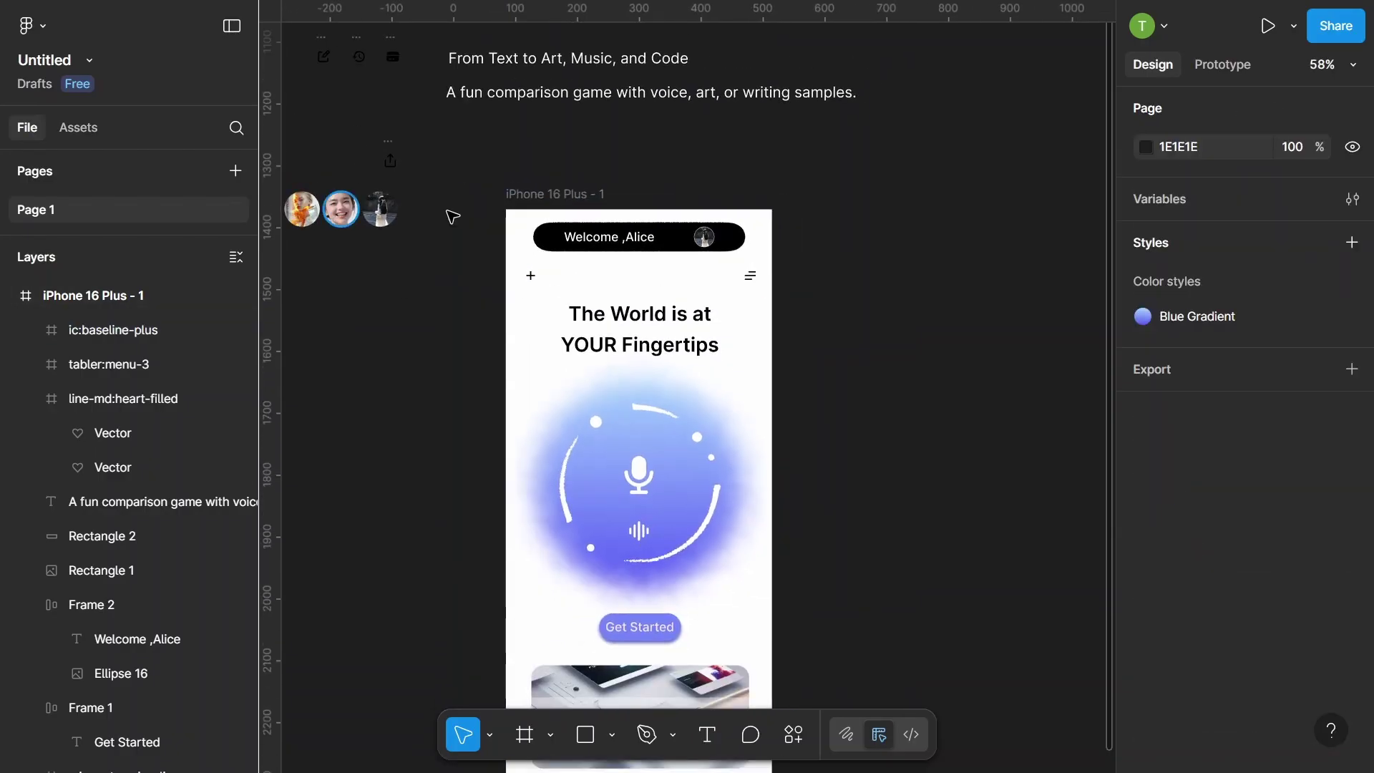
pyautogui.scroll(-1, 418, 215)
pyautogui.scroll(2, 408, 211)
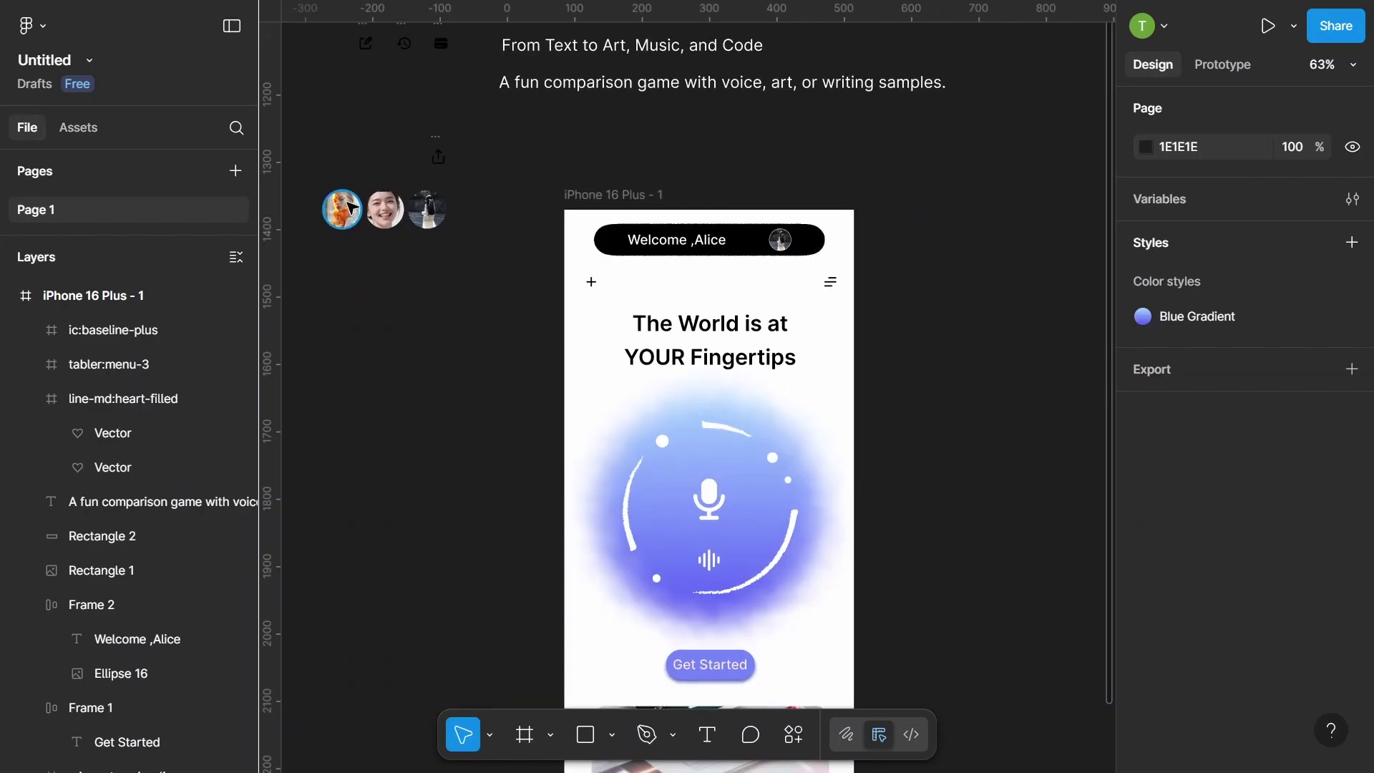
# - Move the three avatar photos into the iPhone screen below the welcome bar
pyautogui.click(346, 208)
pyautogui.keyDown('shift'); pyautogui.click(420, 212); pyautogui.keyUp('shift')
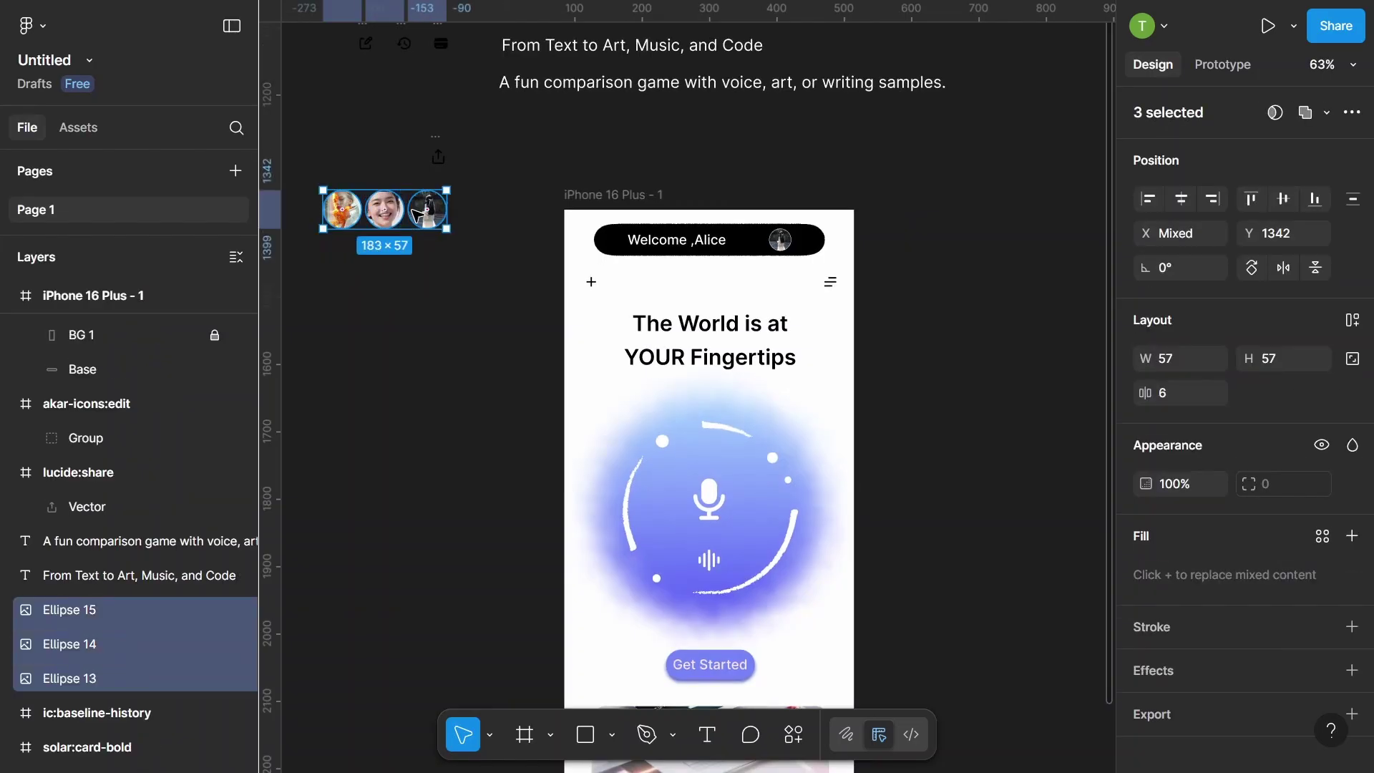
pyautogui.scroll(2, 386, 210)
pyautogui.moveTo(386, 211)
pyautogui.mouseDown()
pyautogui.moveTo(530, 287)
pyautogui.moveTo(416, 251)
pyautogui.moveTo(701, 322)
pyautogui.mouseUp()
pyautogui.moveTo(799, 315); pyautogui.dragTo(800, 309)
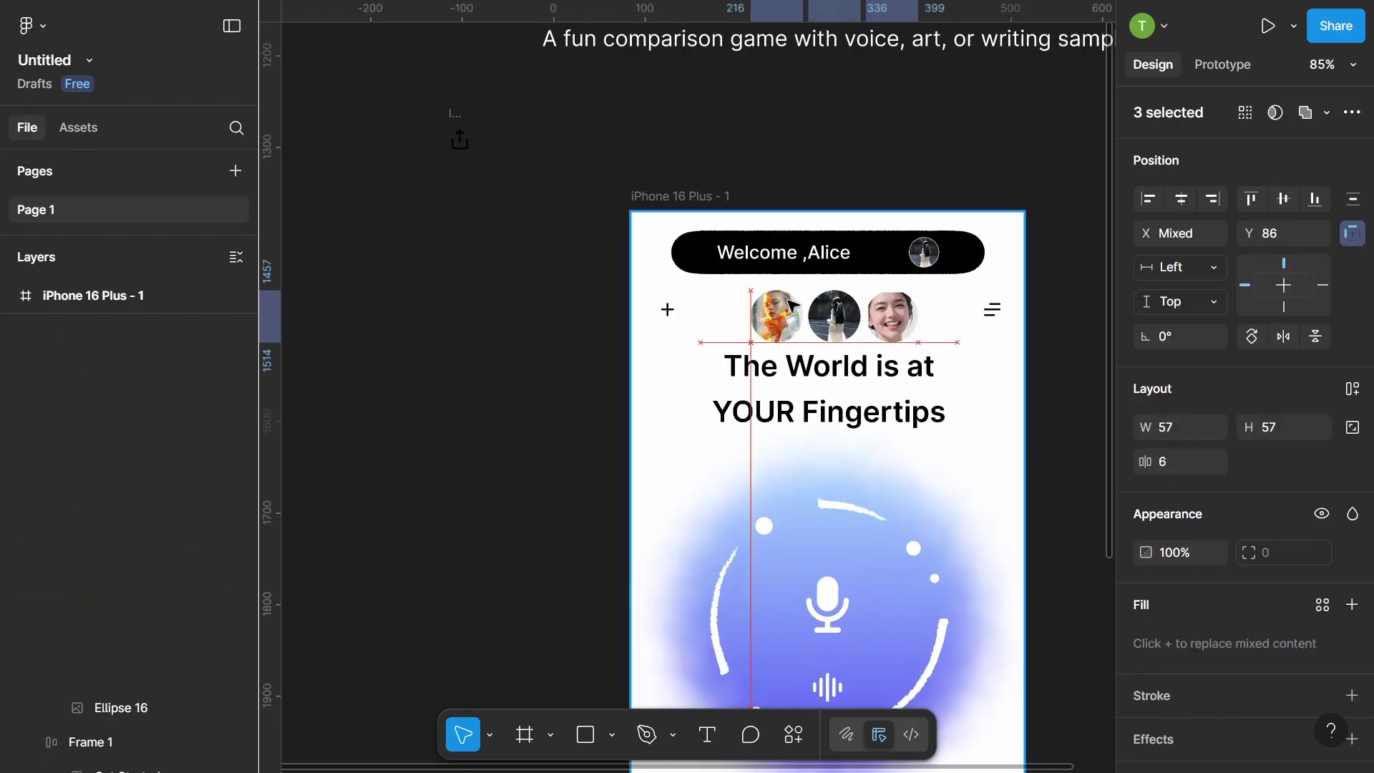
# - Resize the avatars to 36 px tall and select them with the plus icon
pyautogui.scroll(-3, 799, 318)
pyautogui.scroll(-2, 799, 330)
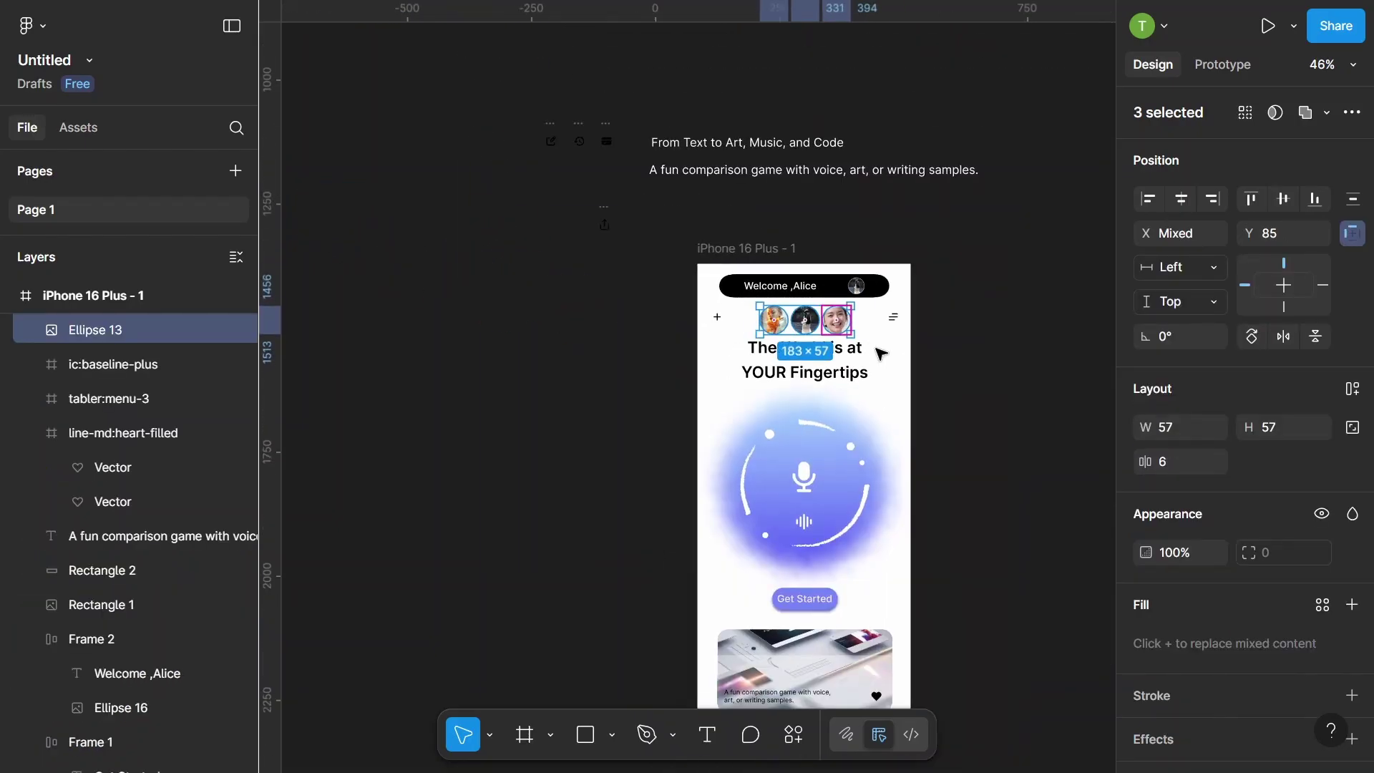
pyautogui.scroll(3, 823, 329)
pyautogui.scroll(4, 859, 329)
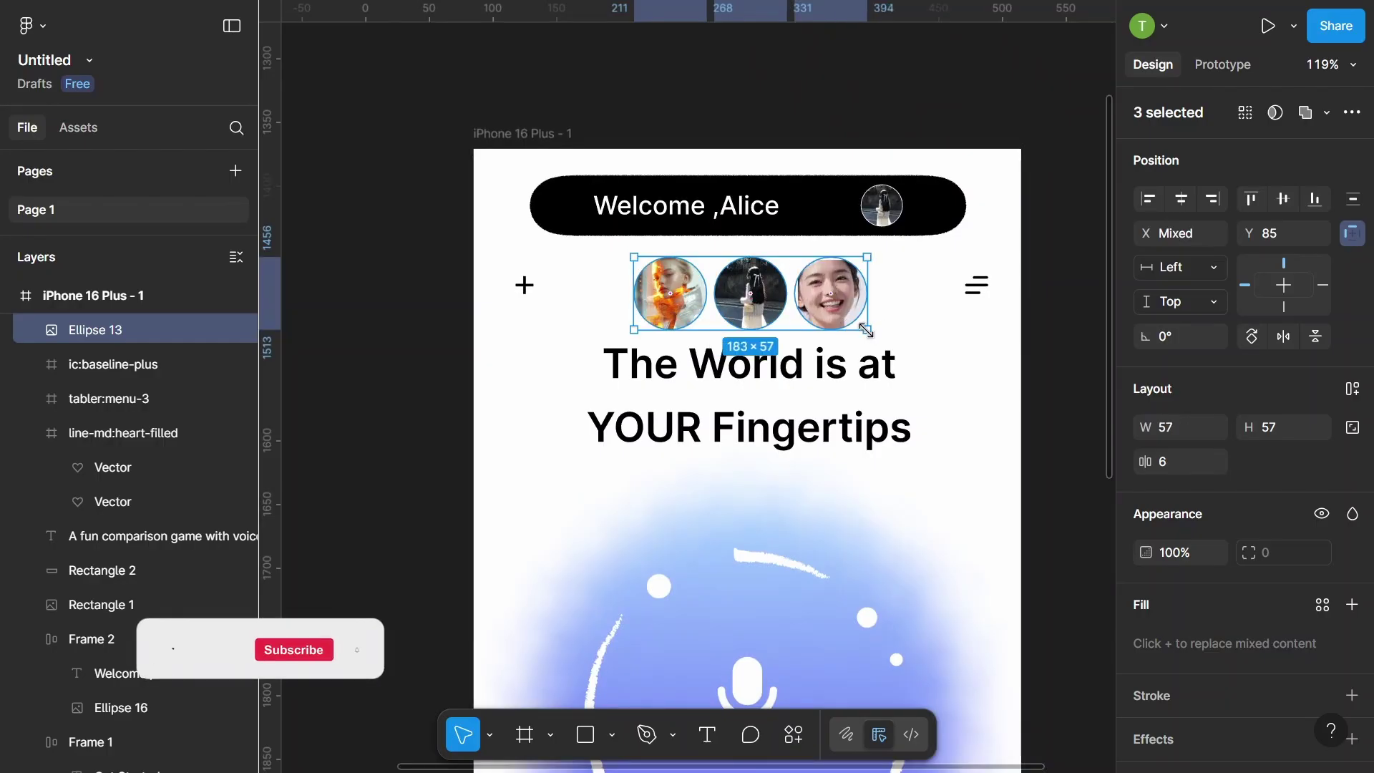
pyautogui.moveTo(866, 330)
pyautogui.mouseDown()
pyautogui.moveTo(781, 303)
pyautogui.moveTo(669, 300)
pyautogui.mouseUp()
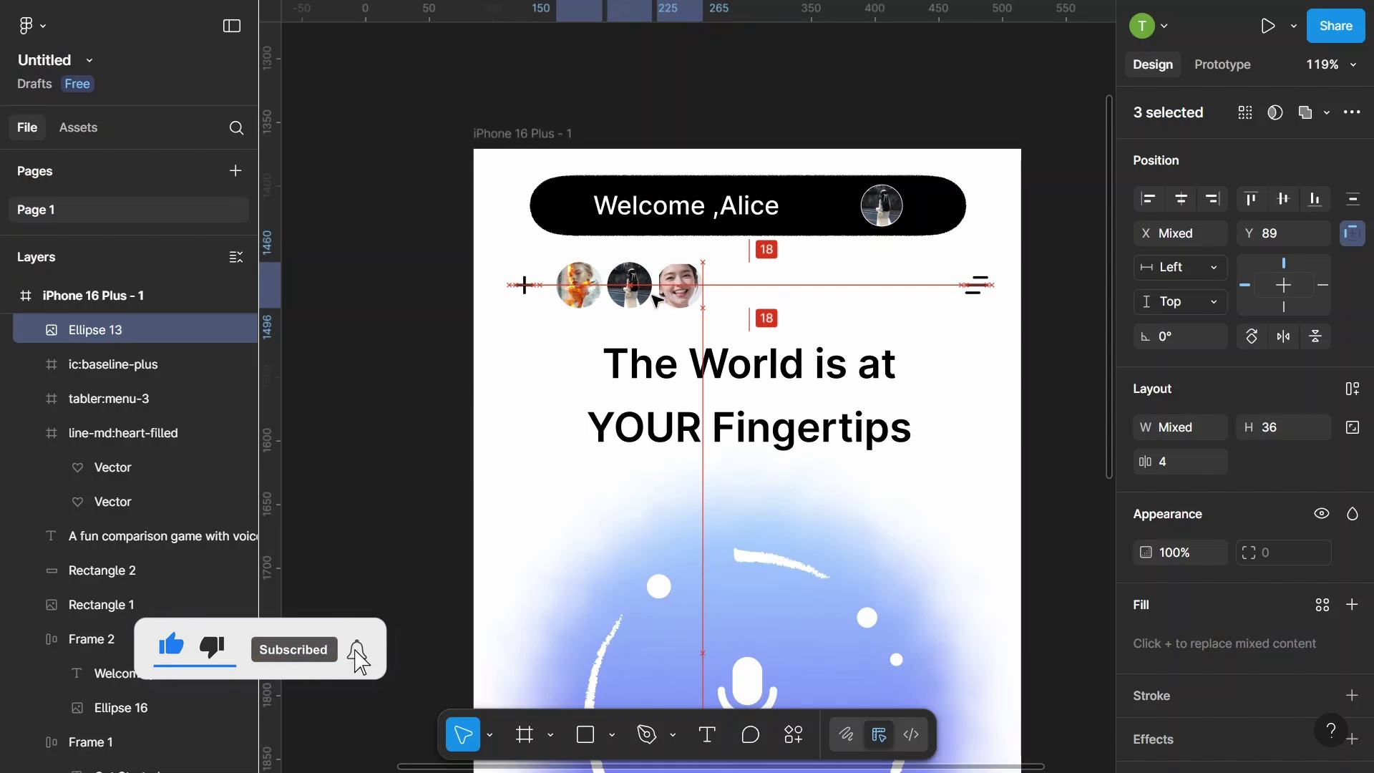
pyautogui.keyDown('shift'); pyautogui.click(525, 285); pyautogui.keyUp('shift')
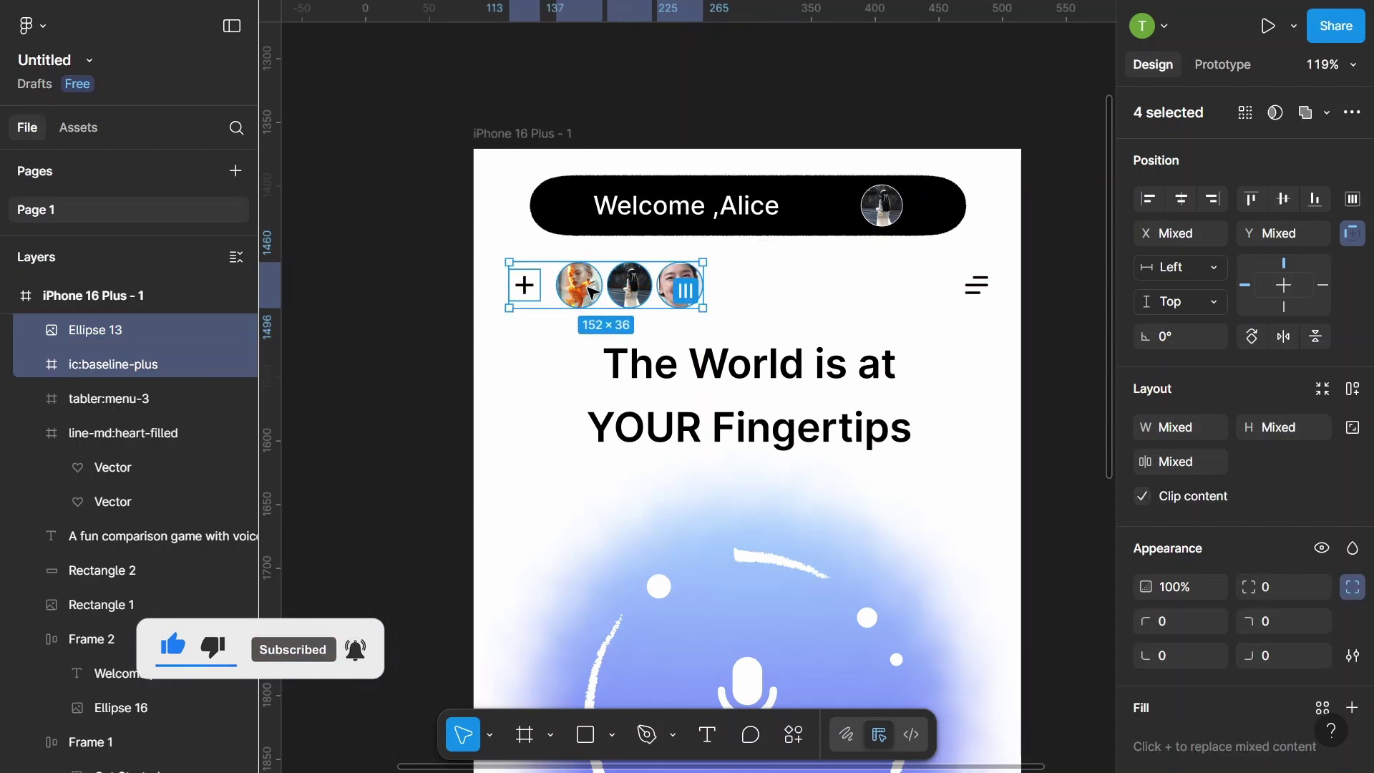
# - Wrap avatars and plus icon in auto layout, plus icon last with a 1 px black stroke
pyautogui.click(1350, 392)
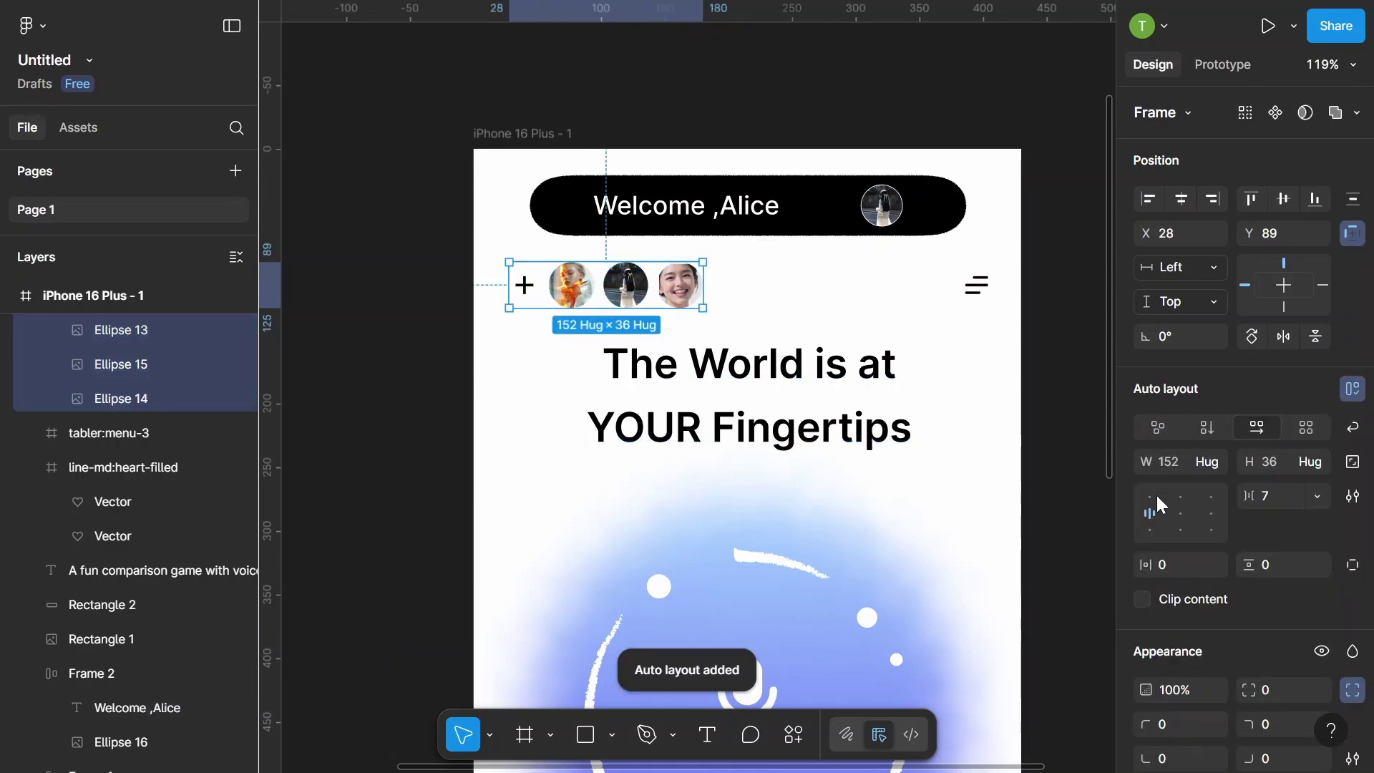
pyautogui.scroll(3, 524, 285)
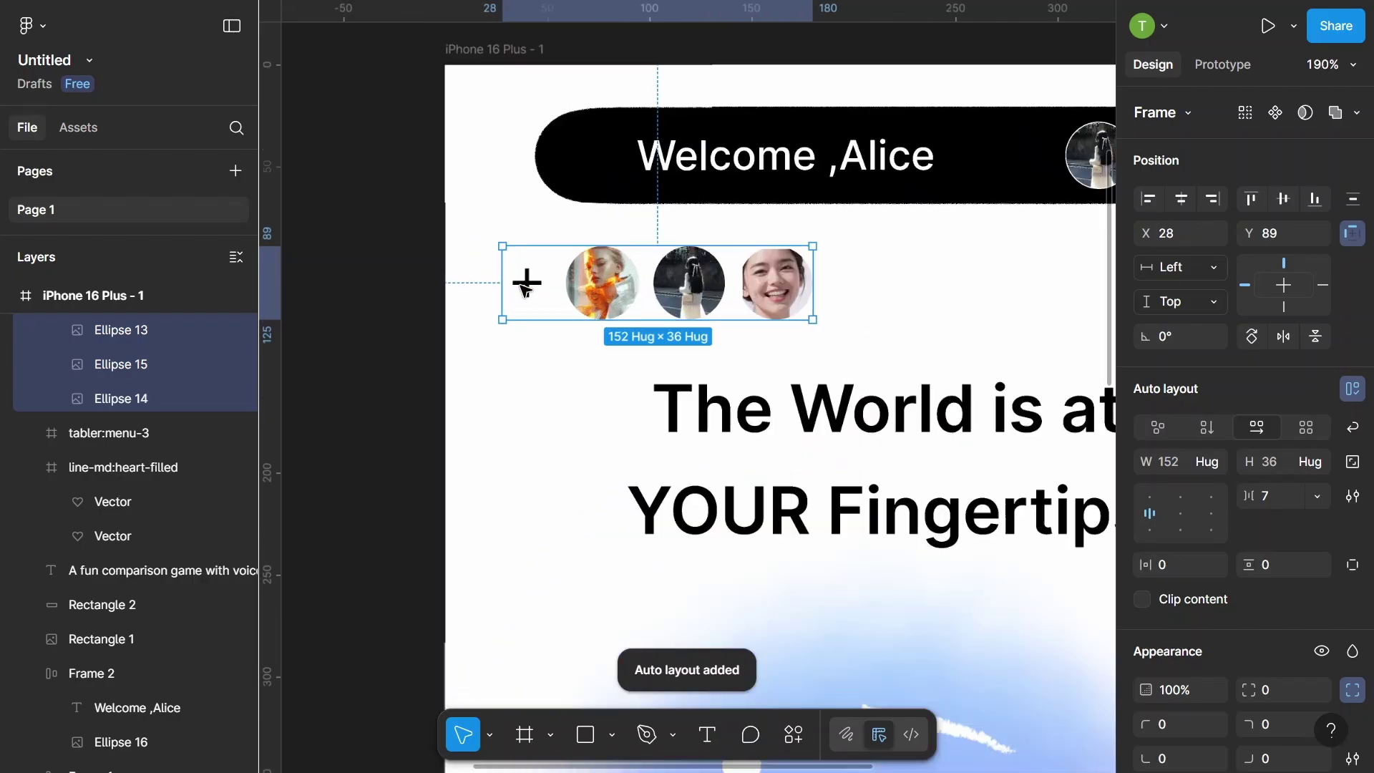
pyautogui.moveTo(527, 284); pyautogui.dragTo(799, 293)
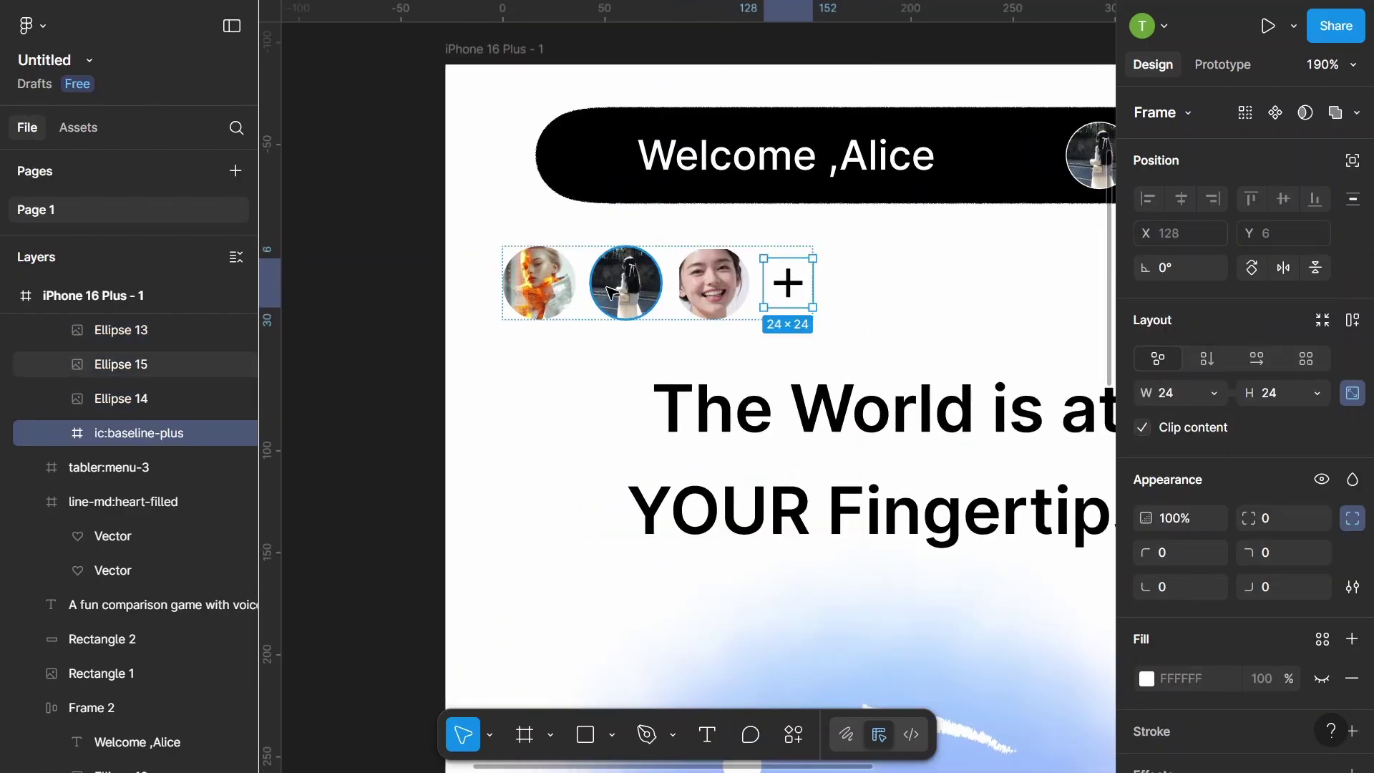
pyautogui.scroll(-2, 799, 294)
pyautogui.scroll(-5, 1296, 478)
pyautogui.scroll(-1, 1296, 459)
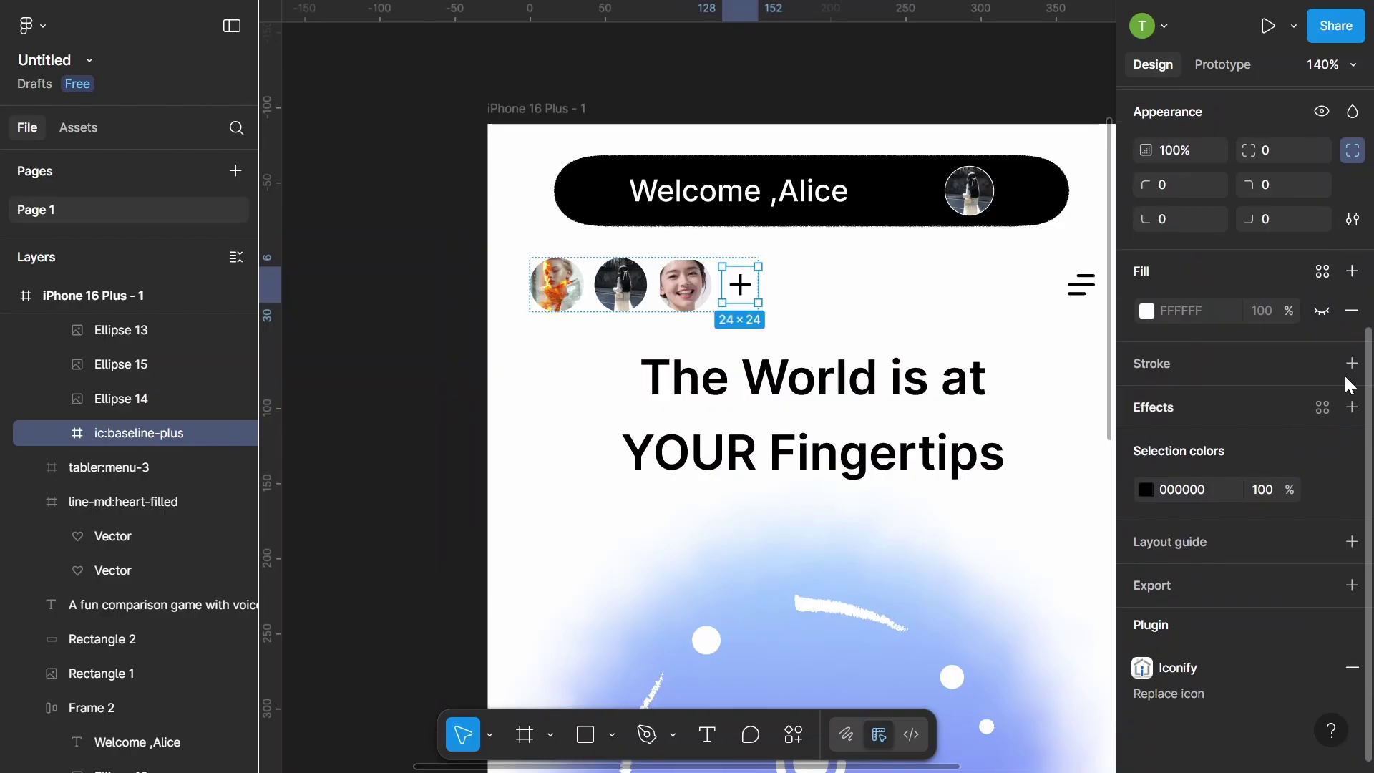
pyautogui.click(1354, 365)
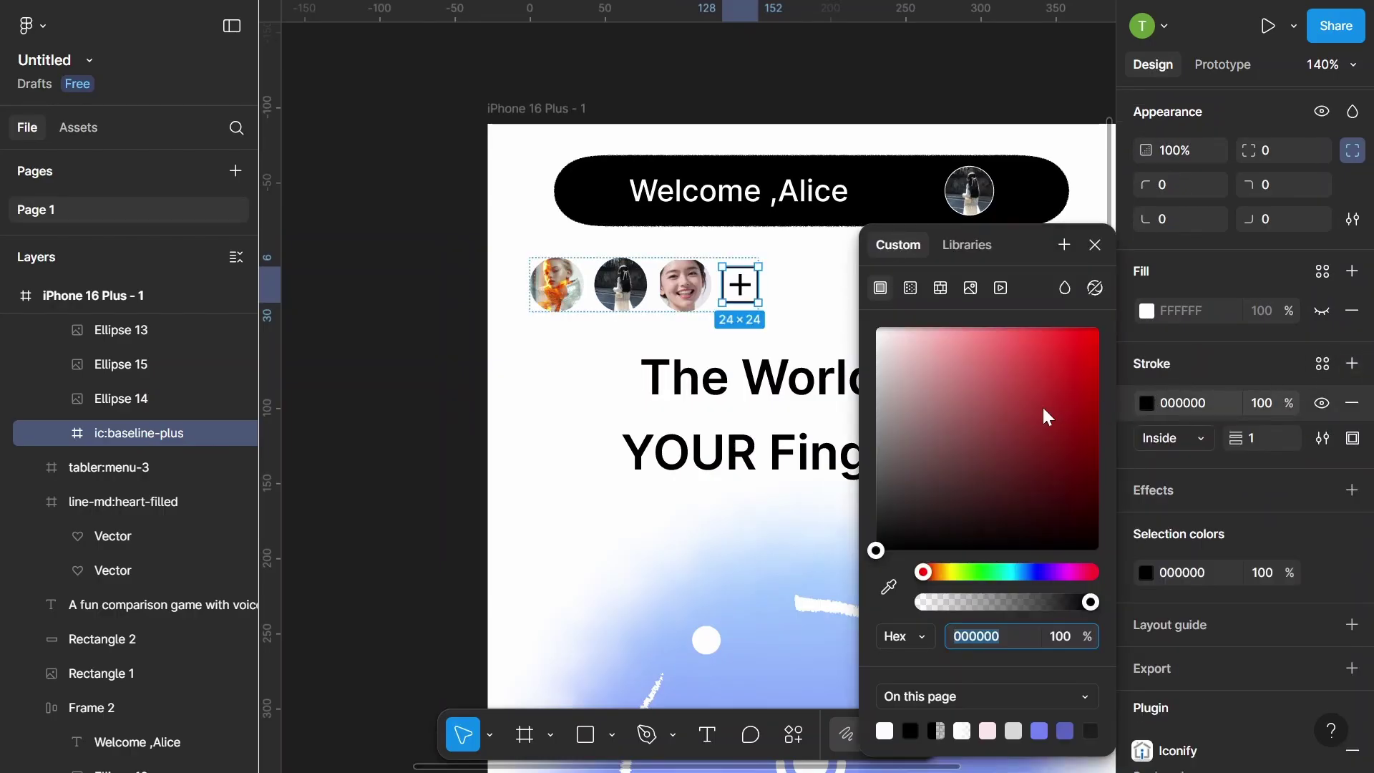
pyautogui.press('Escape')
pyautogui.press('Escape')
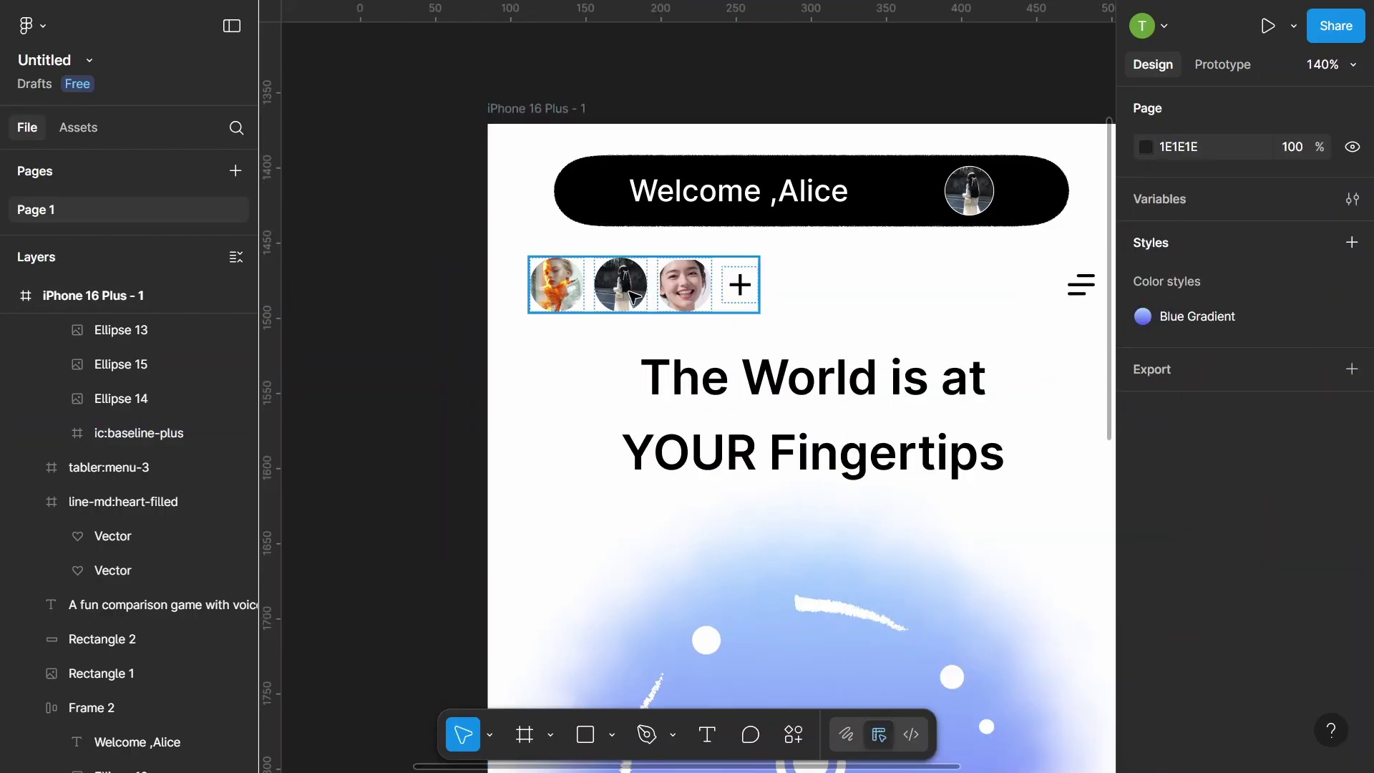
# - Give the avatar row a black outline and a corner radius of 10
pyautogui.scroll(-3, 1272, 501)
pyautogui.scroll(-2, 1272, 531)
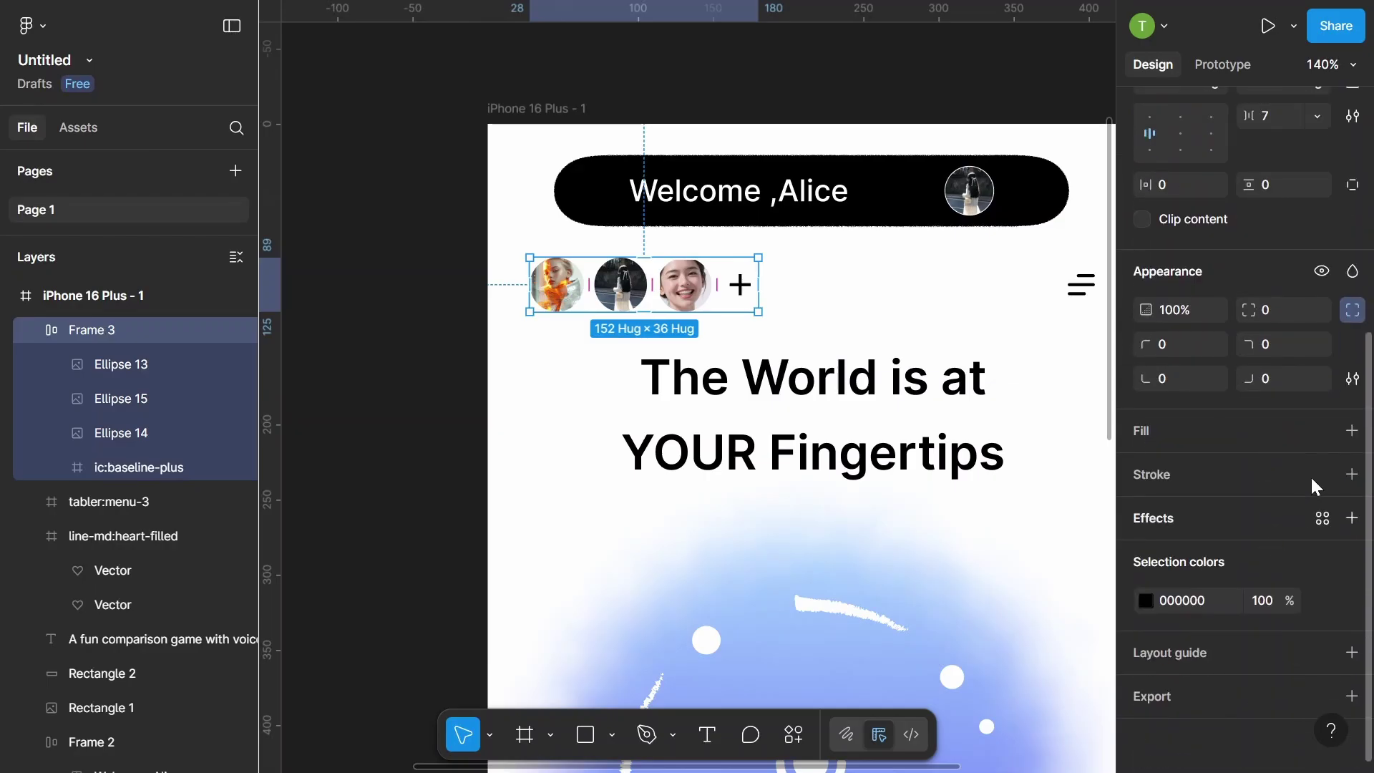
pyautogui.click(1352, 474)
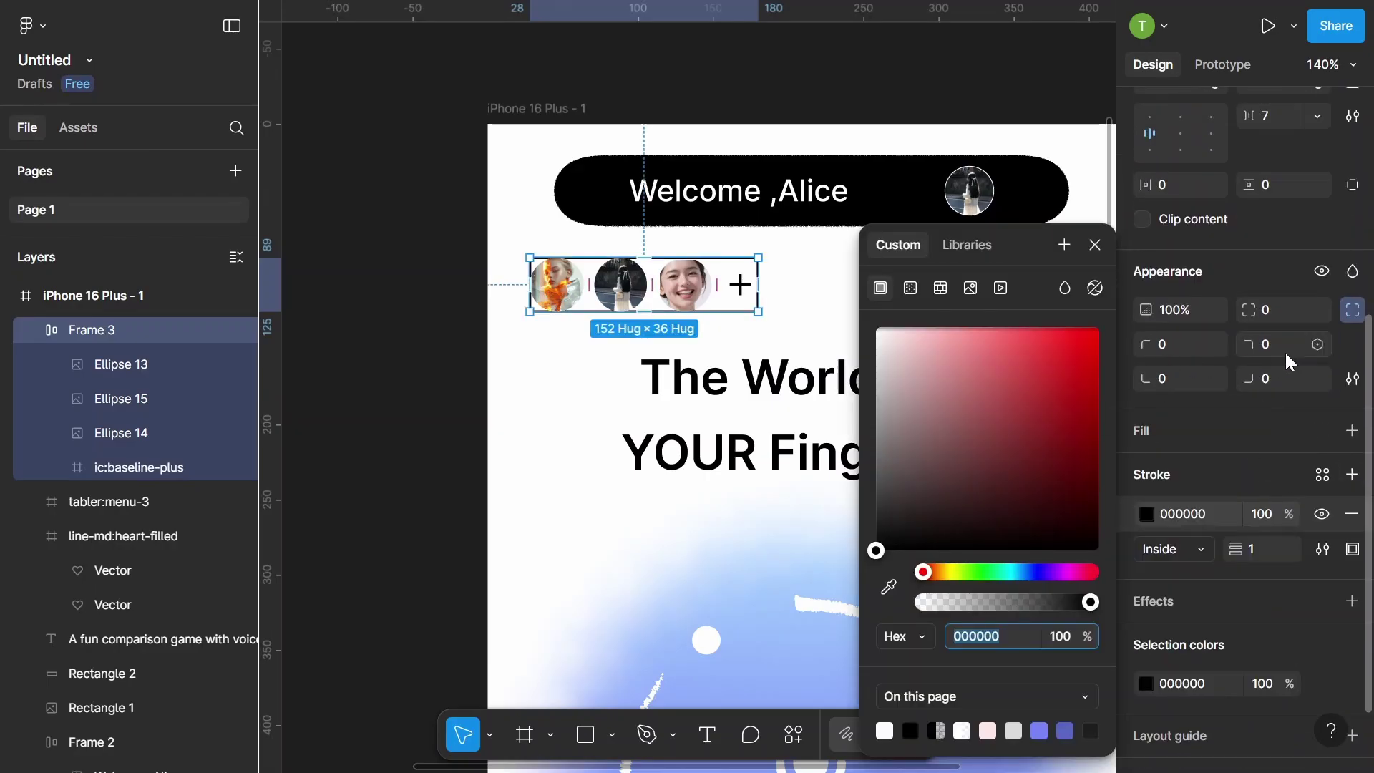
pyautogui.click(1274, 308)
pyautogui.write('10')
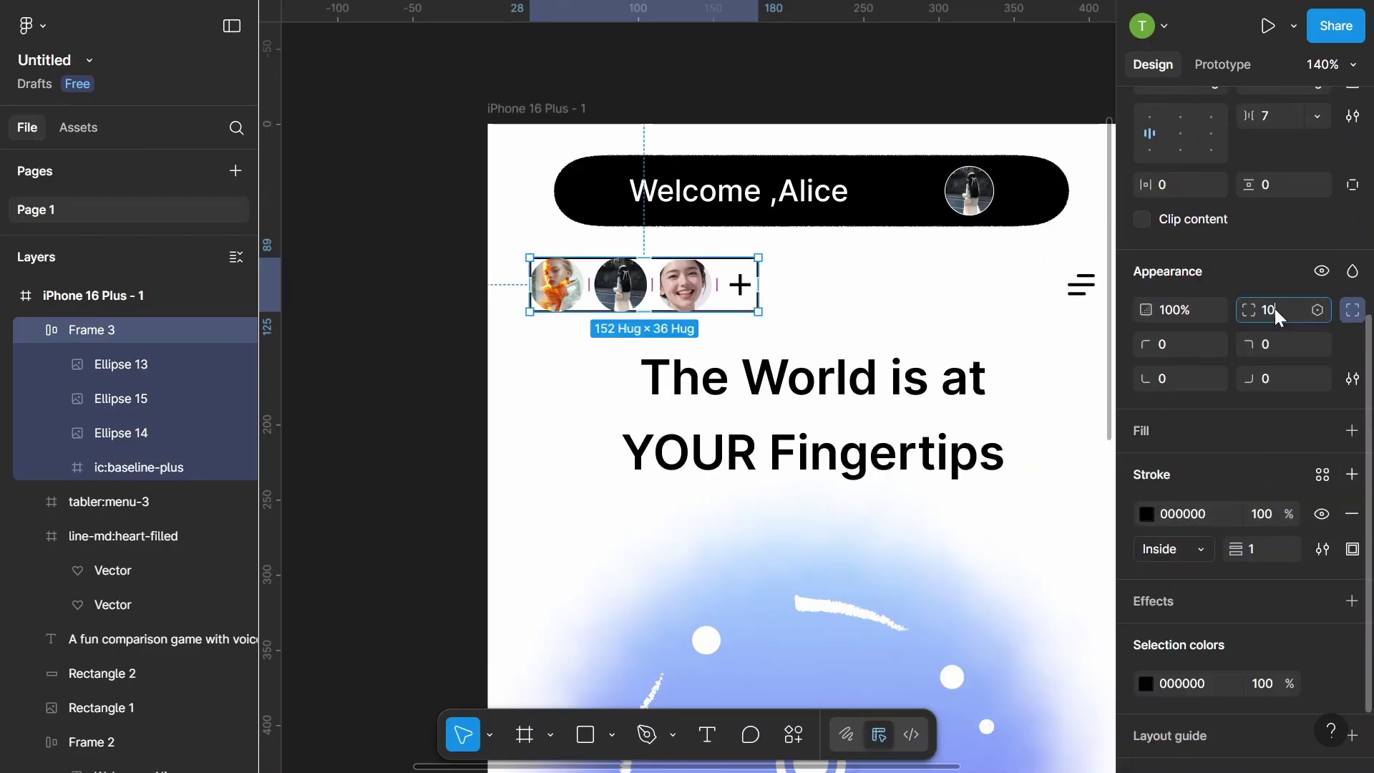
pyautogui.press('Return')
# - Set the row's padding to 20 horizontal and 5 vertical, and nudge it slightly left
pyautogui.scroll(2, 1181, 286)
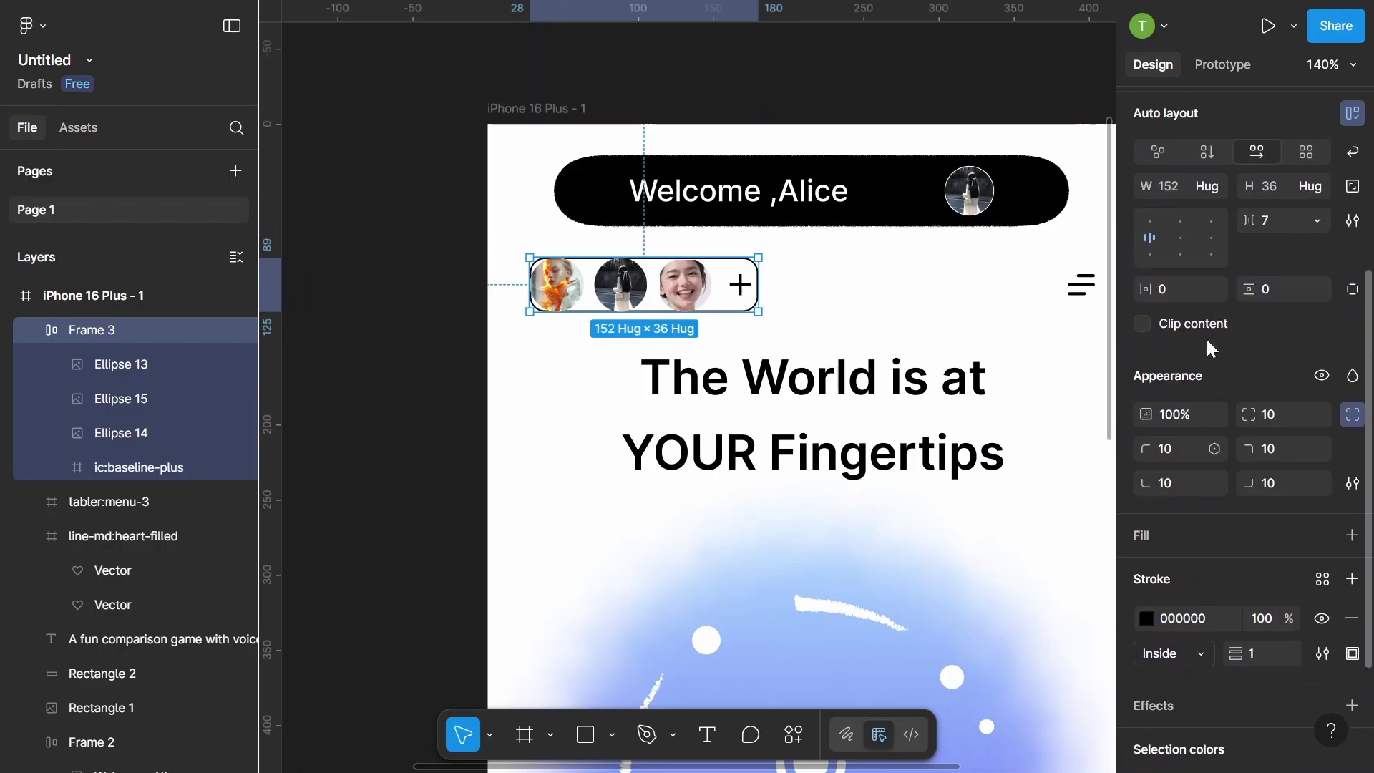
pyautogui.click(1175, 294)
pyautogui.write('20')
pyautogui.press('Return')
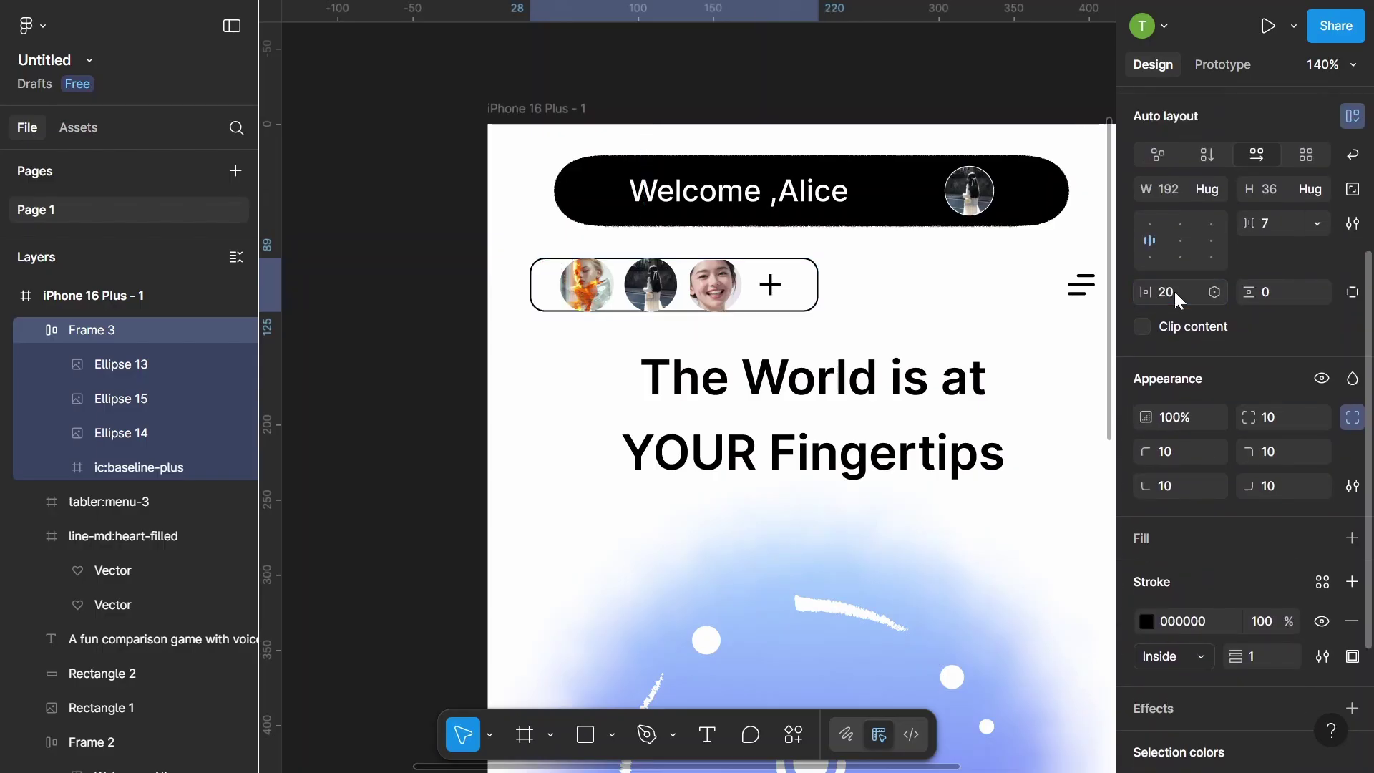
pyautogui.click(1279, 293)
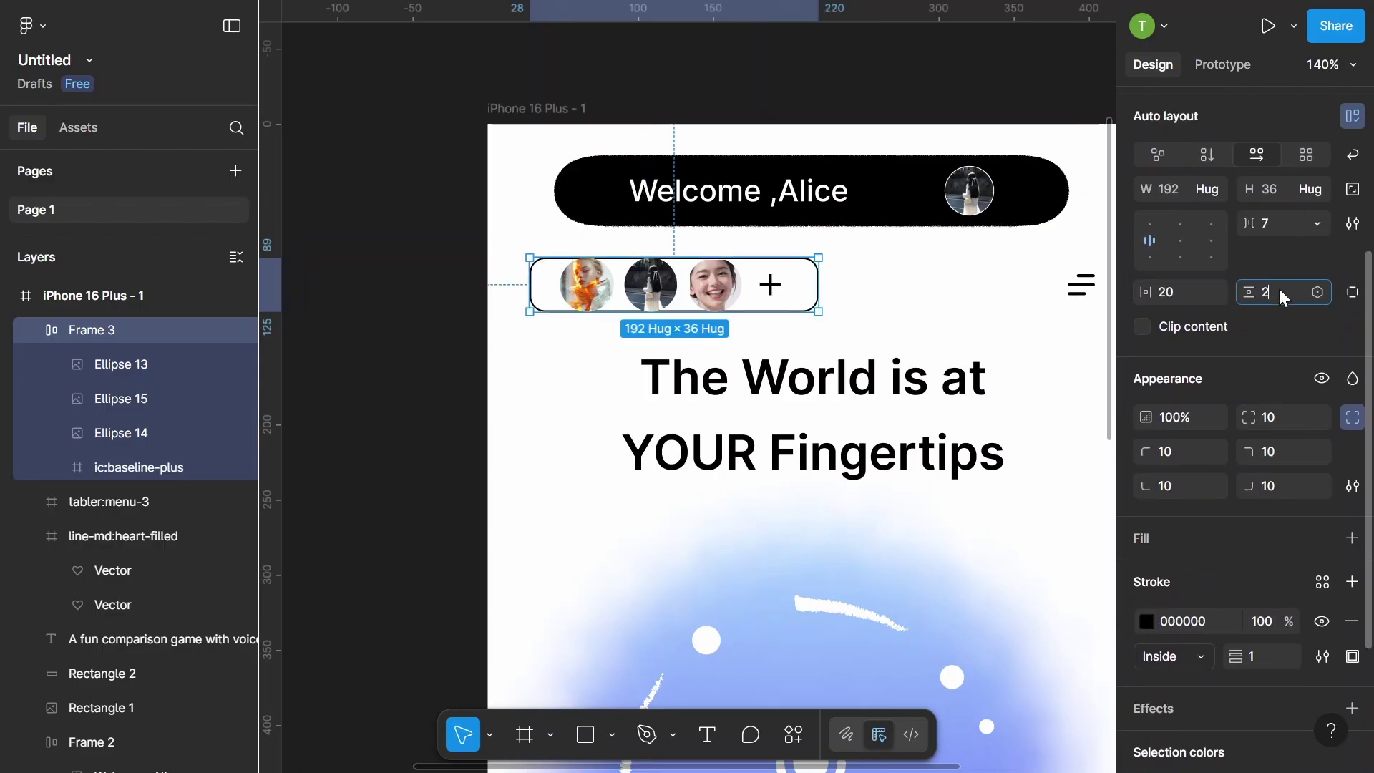
pyautogui.write('10')
pyautogui.press('Return')
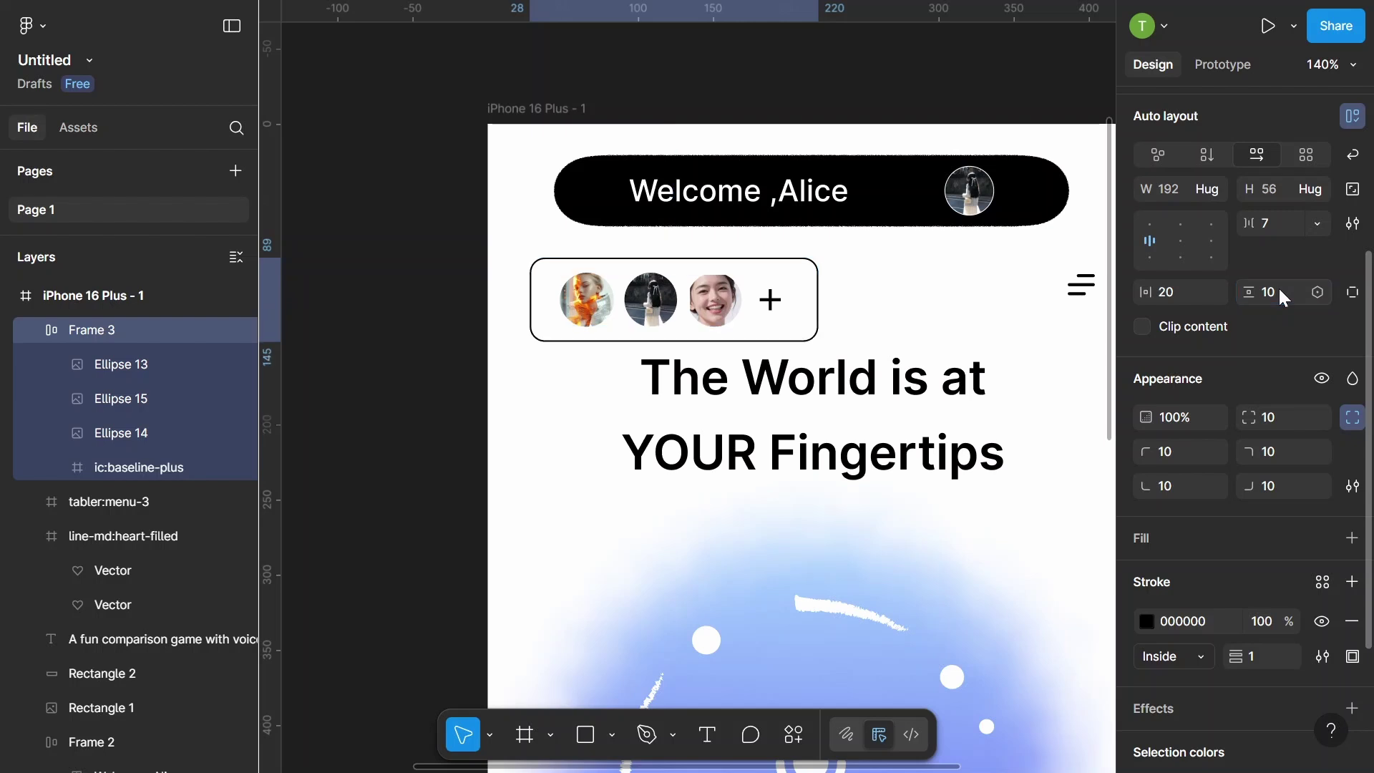
pyautogui.scroll(-3, 639, 316)
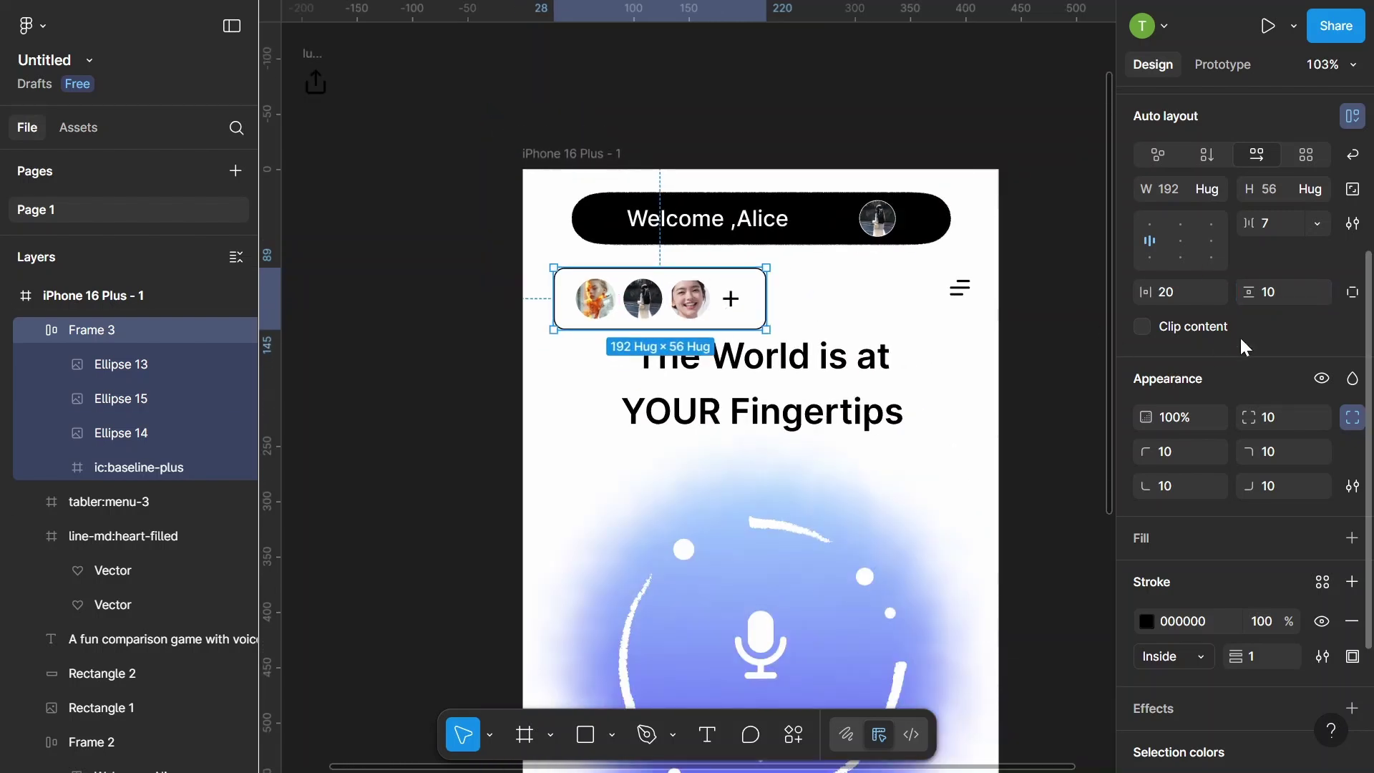
pyautogui.write('5')
pyautogui.press('Return')
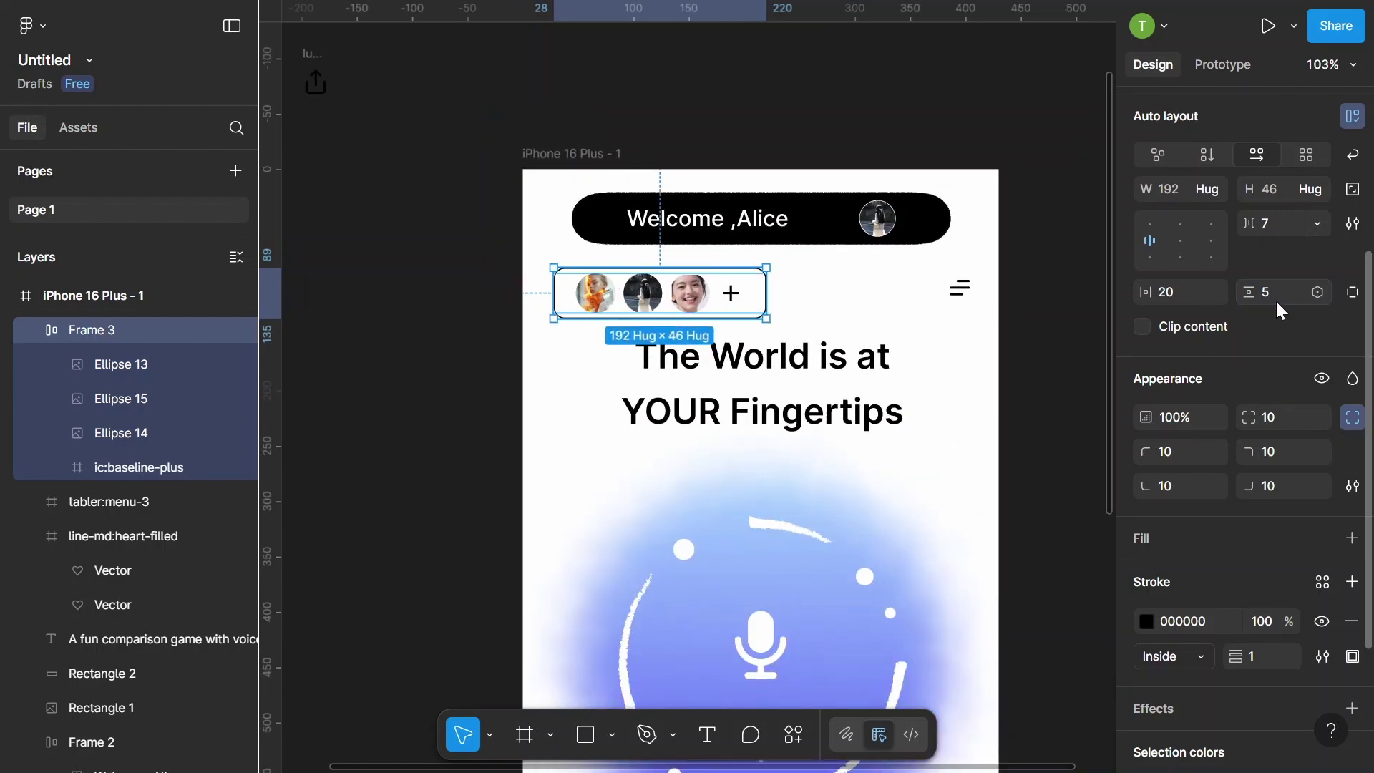
pyautogui.moveTo(694, 304); pyautogui.dragTo(677, 302)
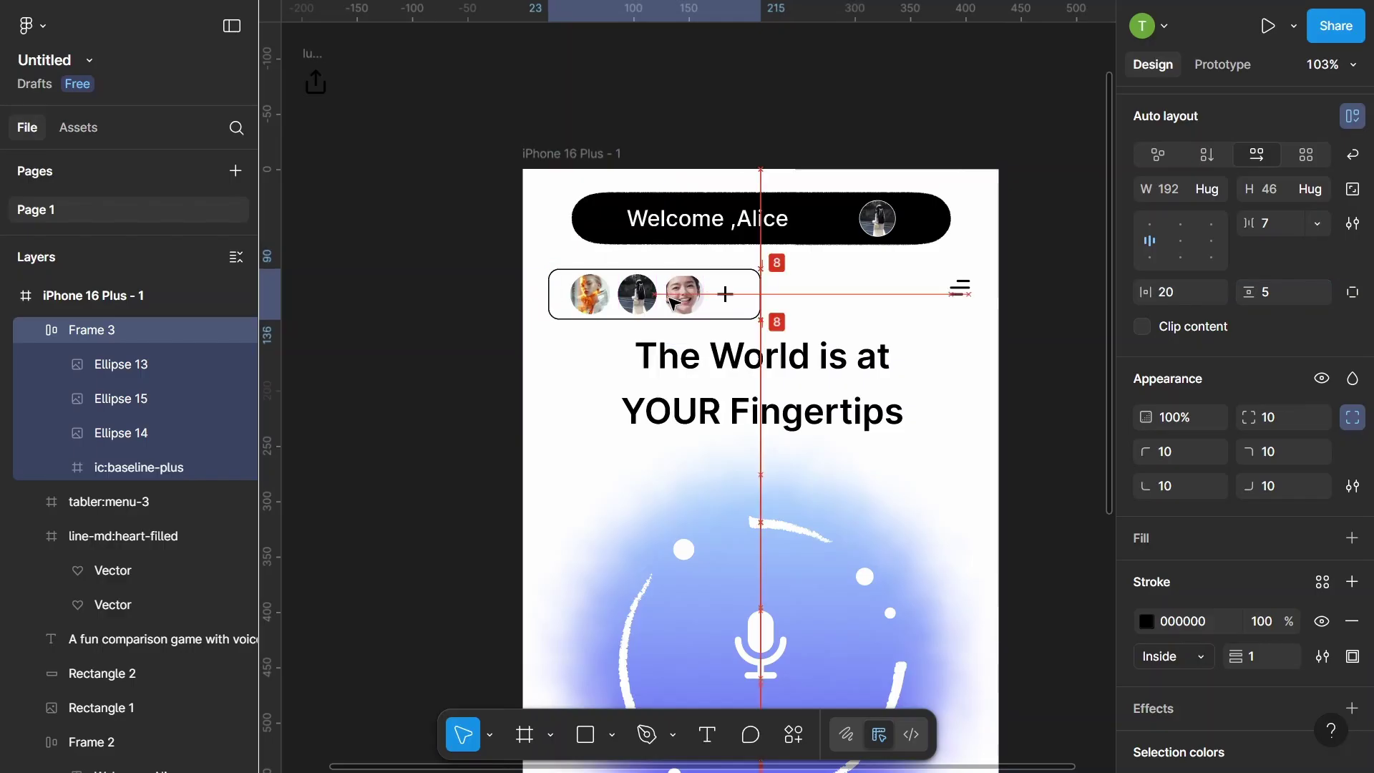
# - Give the avatar row Frame 3 a corner radius of 30
pyautogui.click(445, 276)
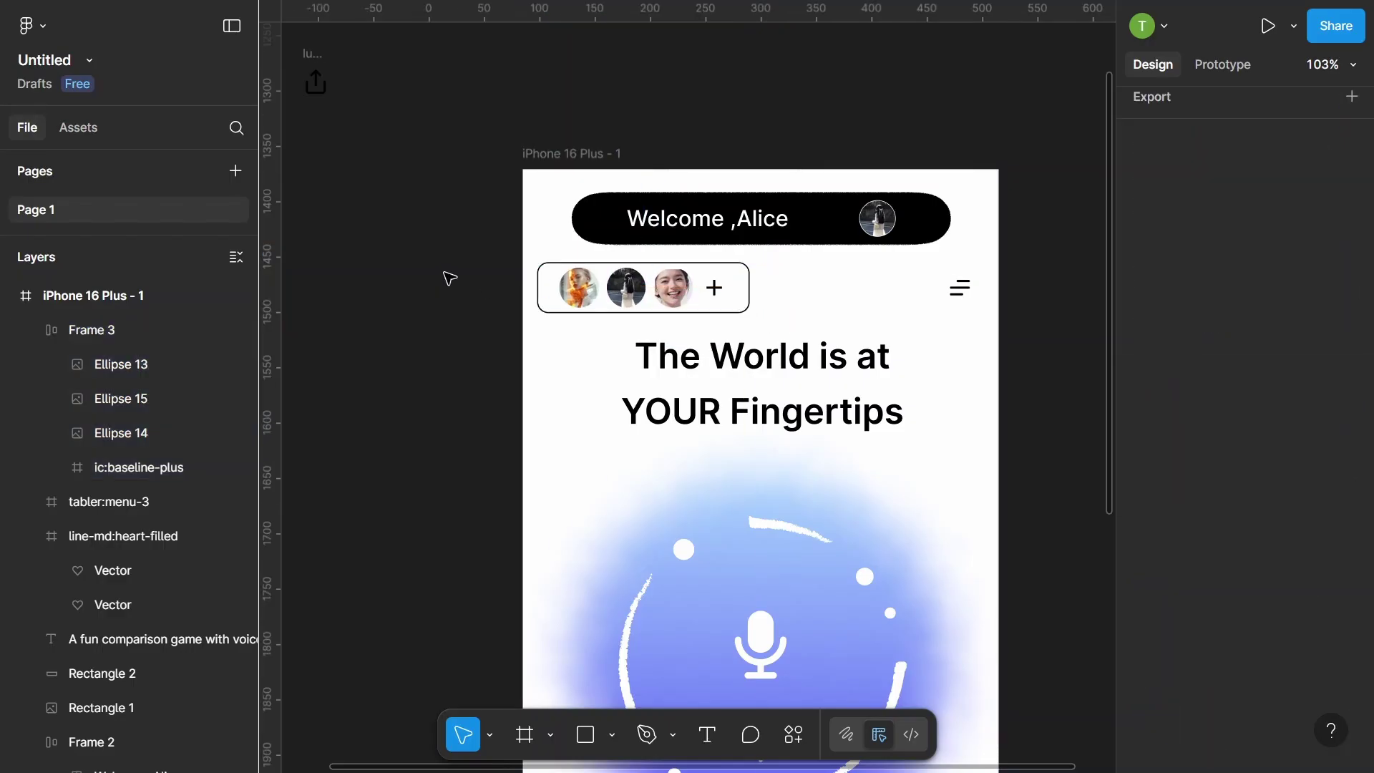
pyautogui.scroll(-3, 444, 276)
pyautogui.hotkey('ctrl', 'z')
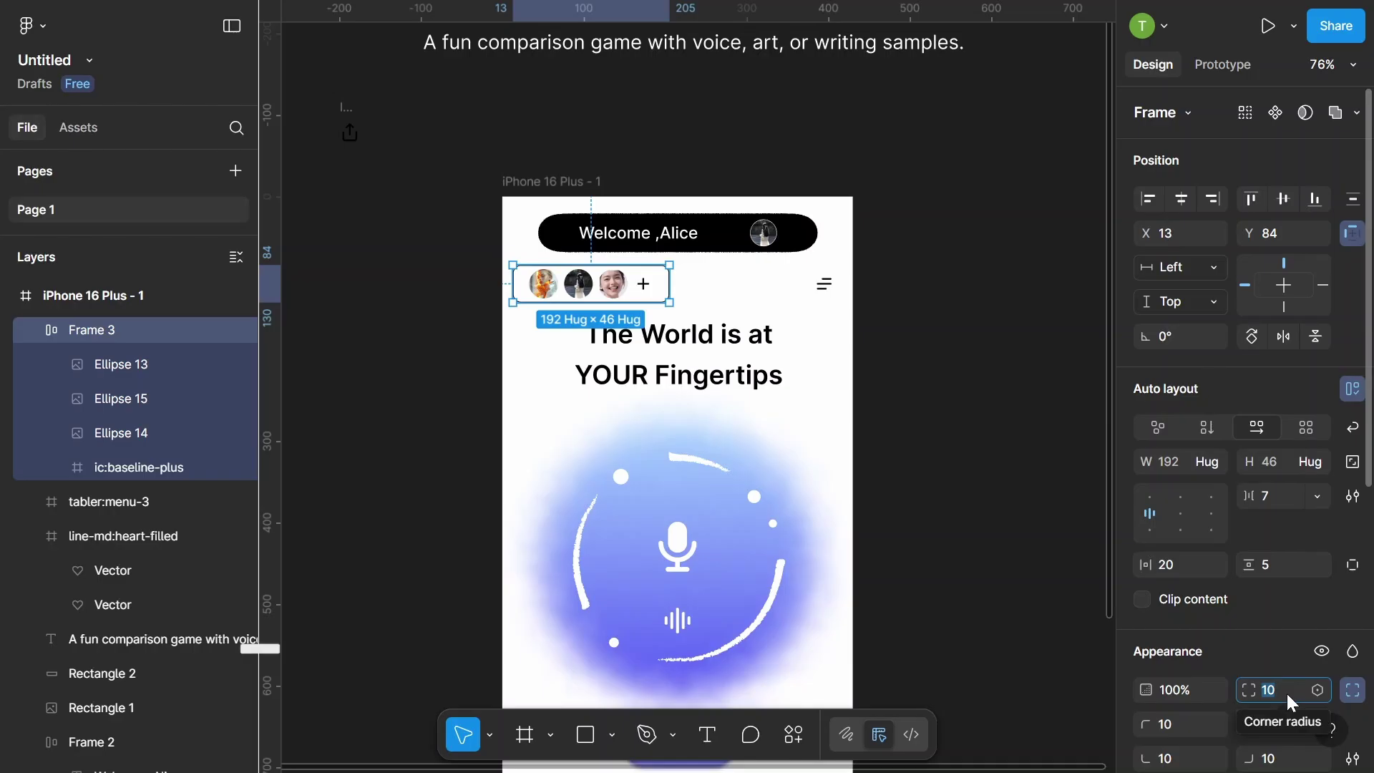
pyautogui.press('BackSpace')
pyautogui.press('BackSpace')
pyautogui.write('30')
pyautogui.press('Return')
# - Nudge the 'The World is at YOUR Fingertips' heading 1 px left
pyautogui.click(914, 359)
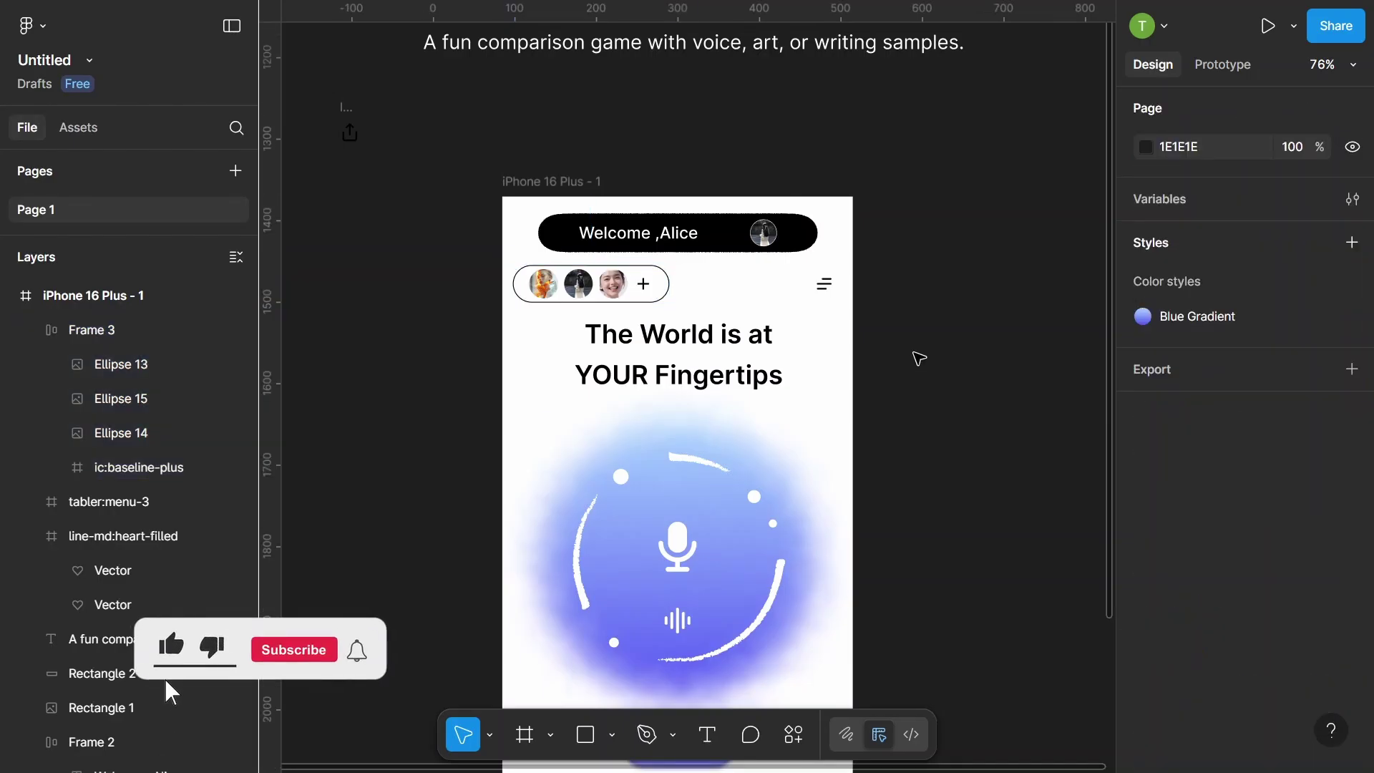
pyautogui.scroll(-3, 828, 334)
pyautogui.scroll(-1, 571, 317)
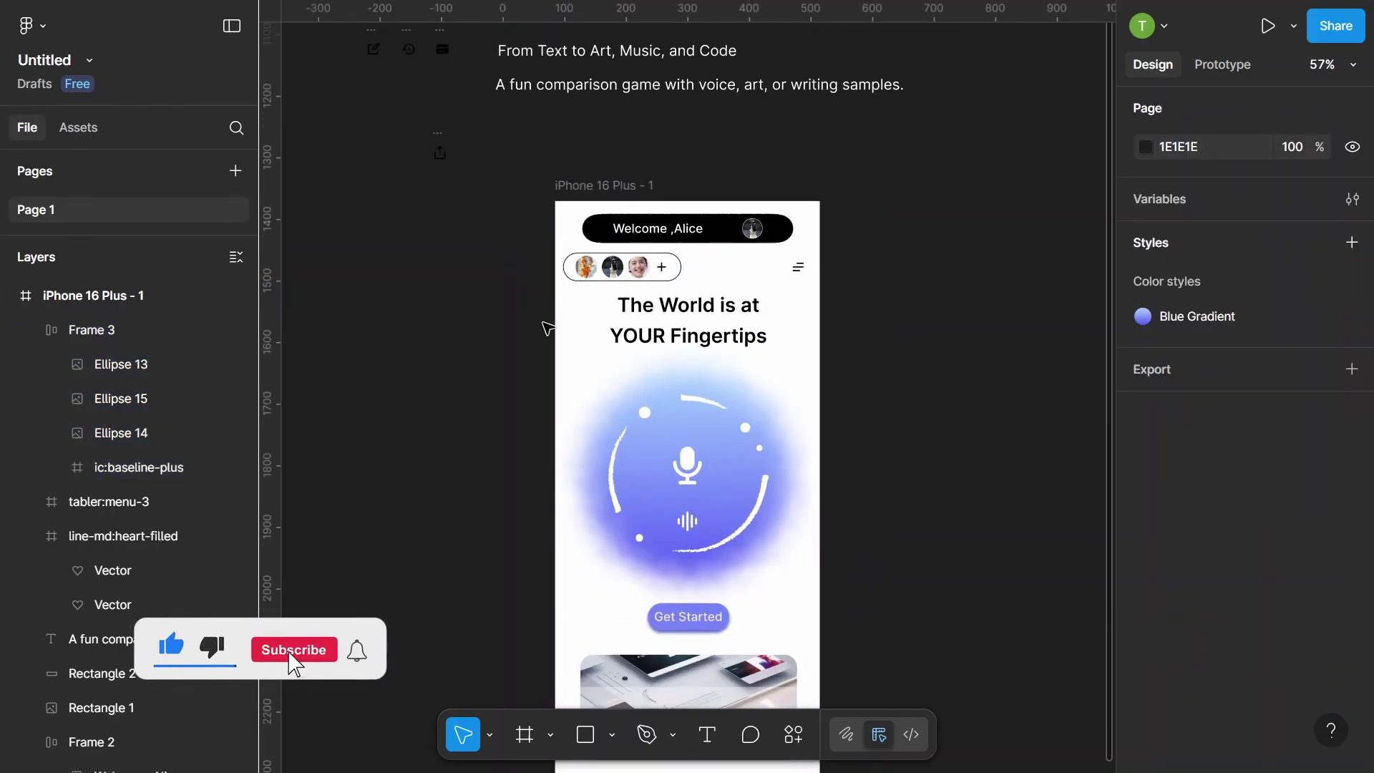
pyautogui.click(687, 337)
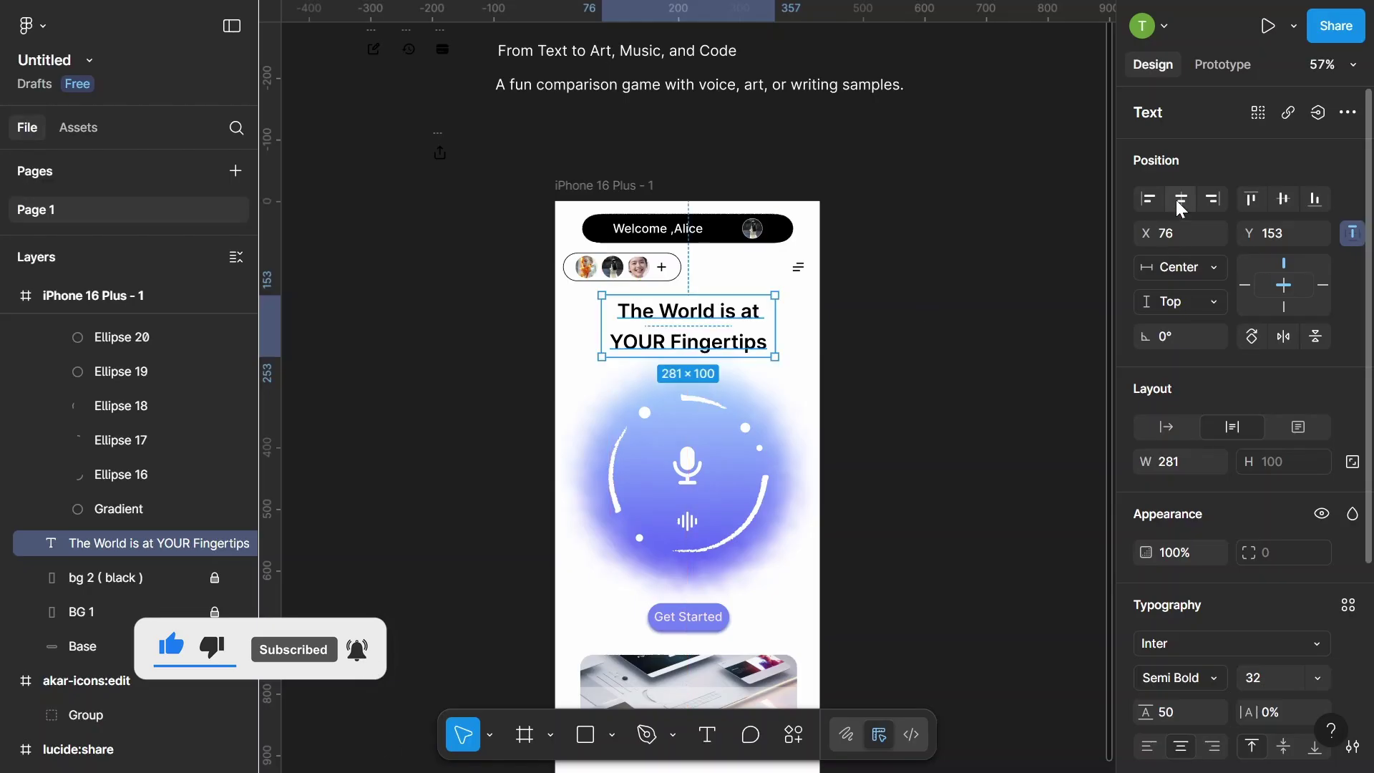
pyautogui.press('Left')
pyautogui.scroll(-1, 724, 379)
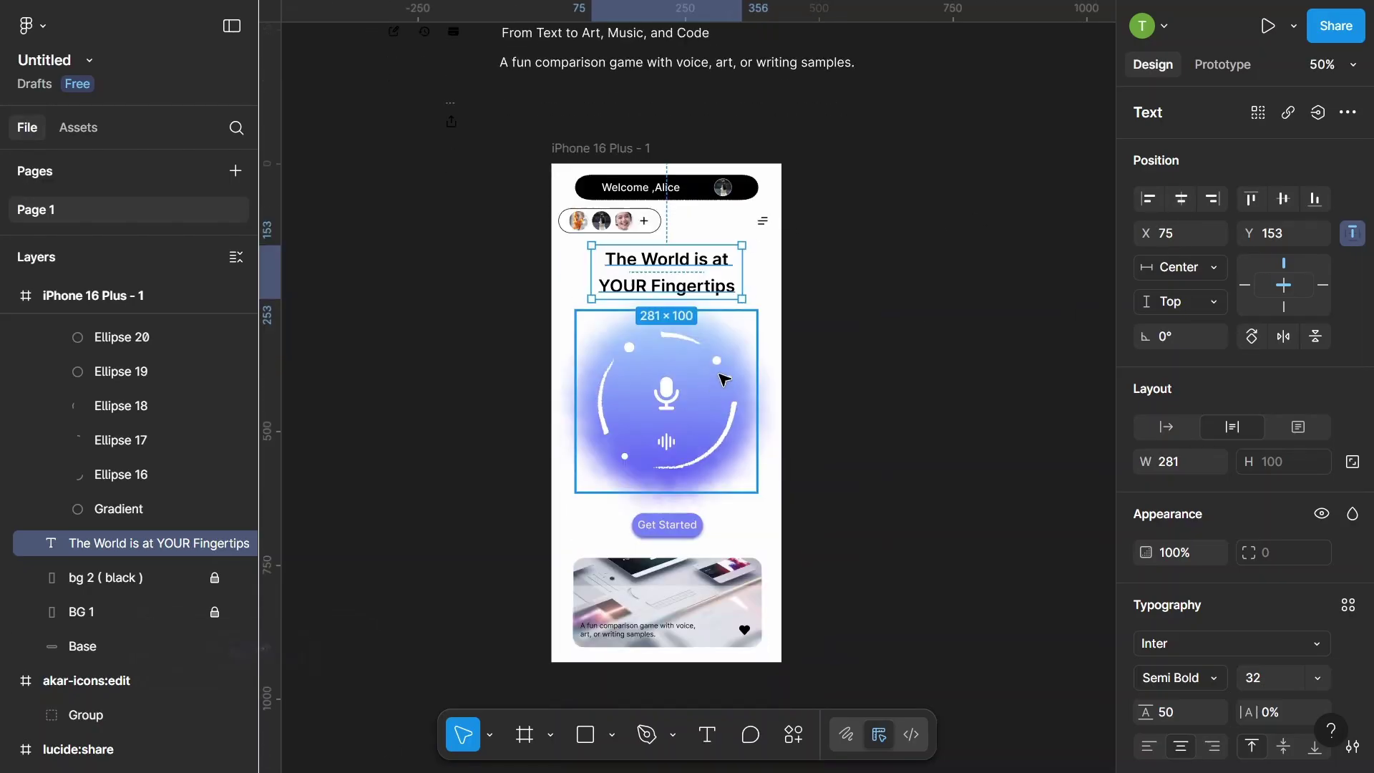
pyautogui.click(812, 368)
pyautogui.scroll(1, 680, 474)
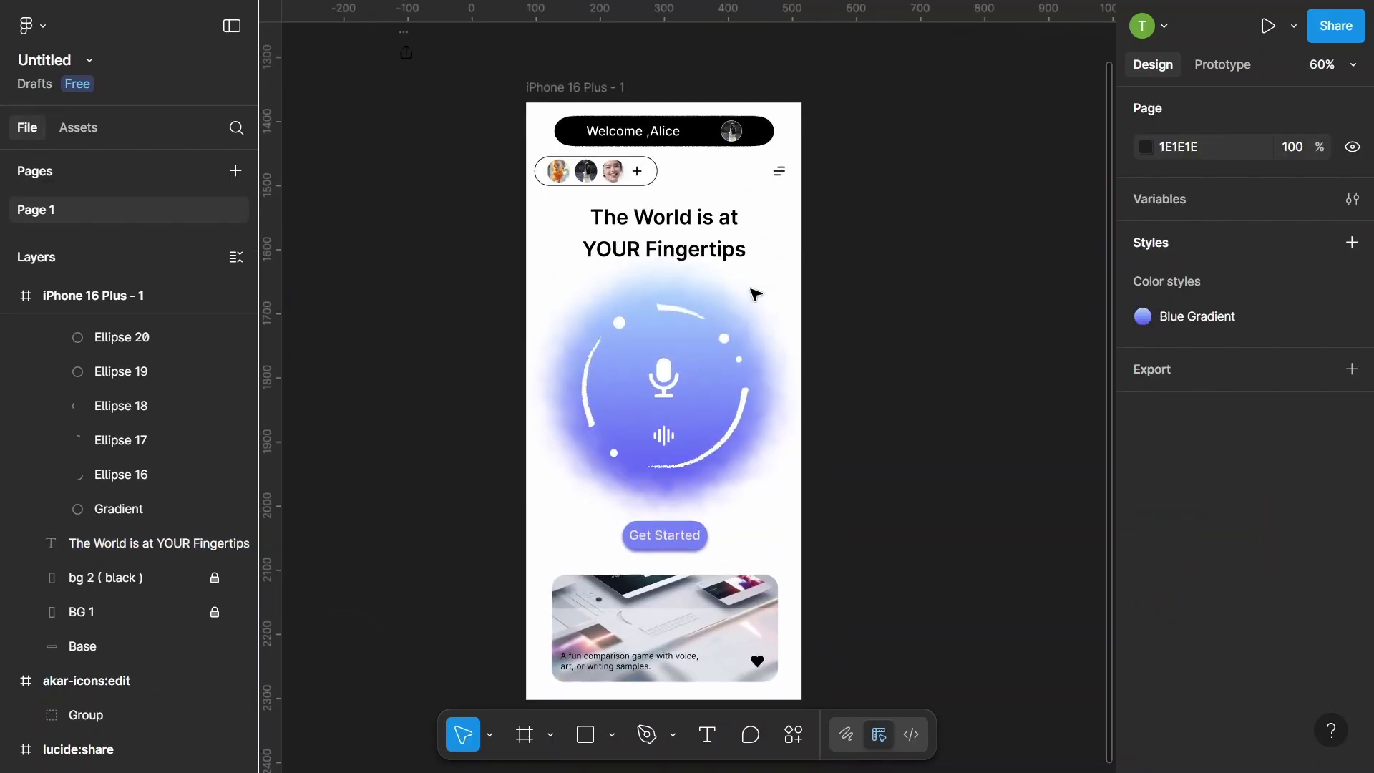
pyautogui.scroll(-1, 684, 277)
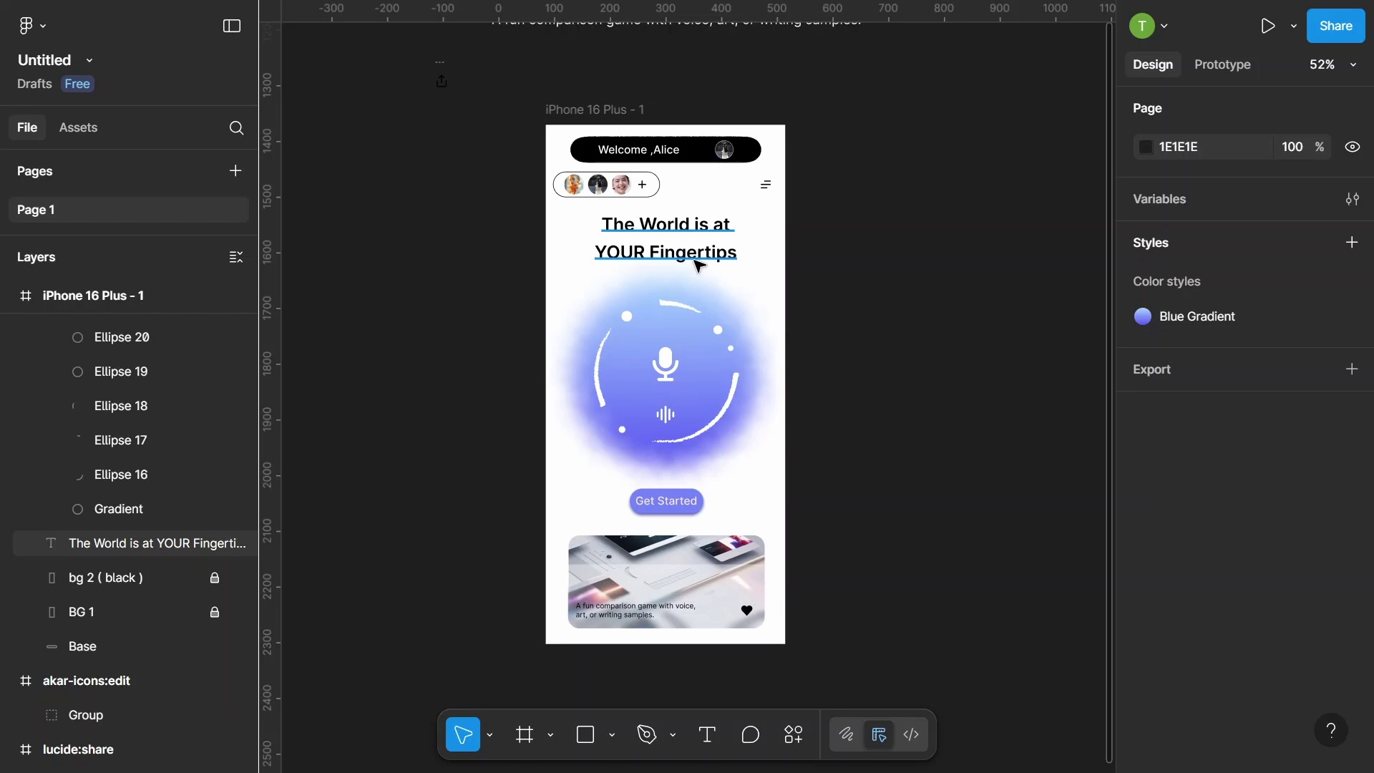
# - Select the heading, gradient group, Get Started button, cards, description and heart icon together
pyautogui.click(694, 265)
pyautogui.keyDown('shift'); pyautogui.click(697, 358); pyautogui.keyUp('shift')
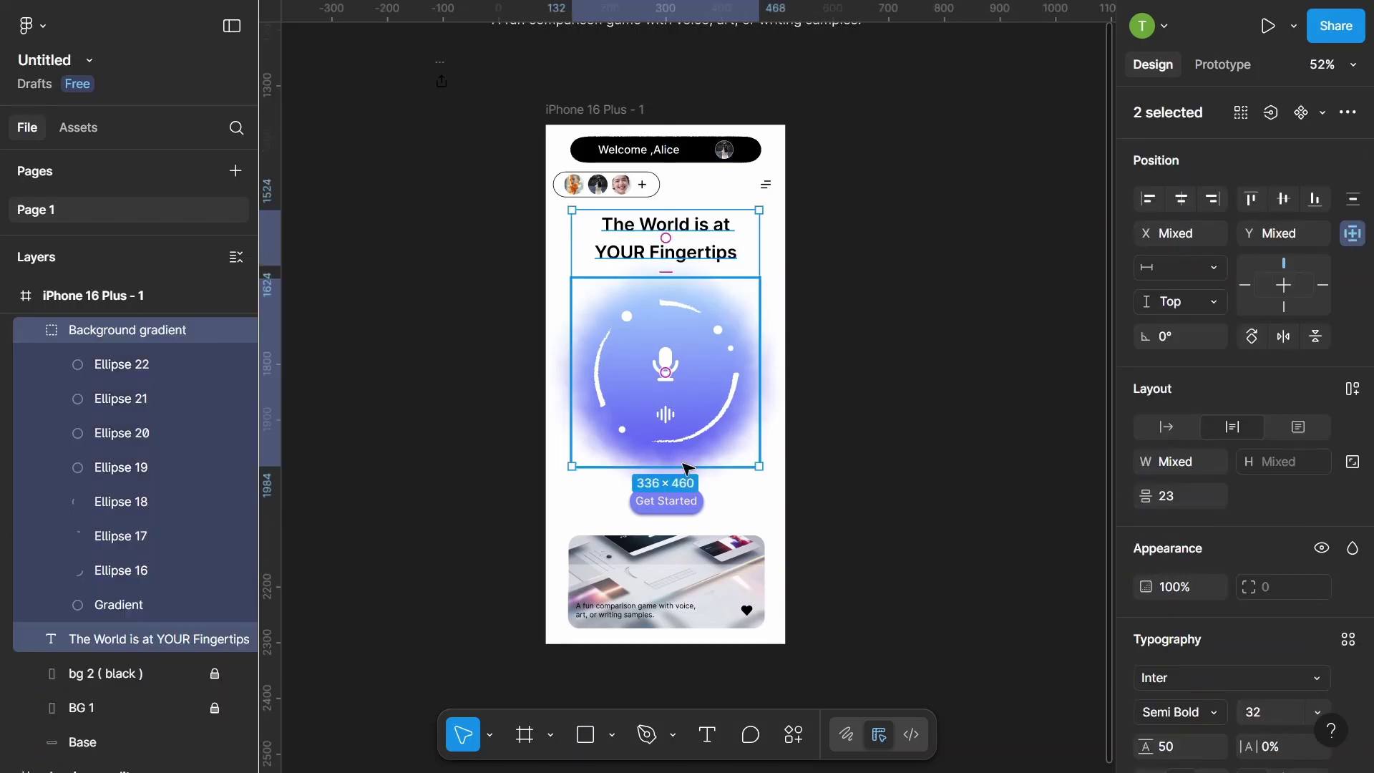
pyautogui.keyDown('shift'); pyautogui.click(684, 505); pyautogui.keyUp('shift')
pyautogui.keyDown('shift'); pyautogui.click(698, 581); pyautogui.keyUp('shift')
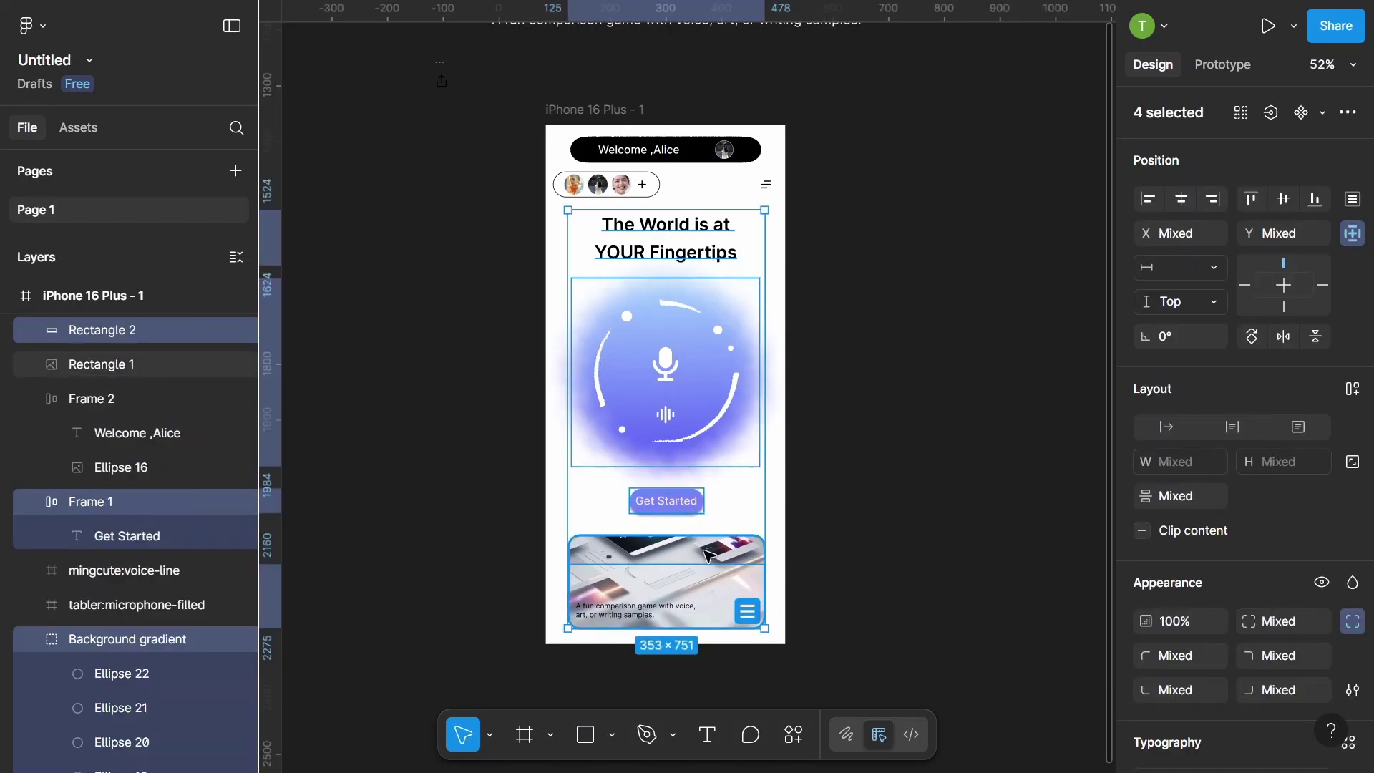
pyautogui.keyDown('shift'); pyautogui.click(669, 617); pyautogui.keyUp('shift')
pyautogui.scroll(5, 668, 617)
pyautogui.keyDown('shift'); pyautogui.click(637, 555); pyautogui.keyUp('shift')
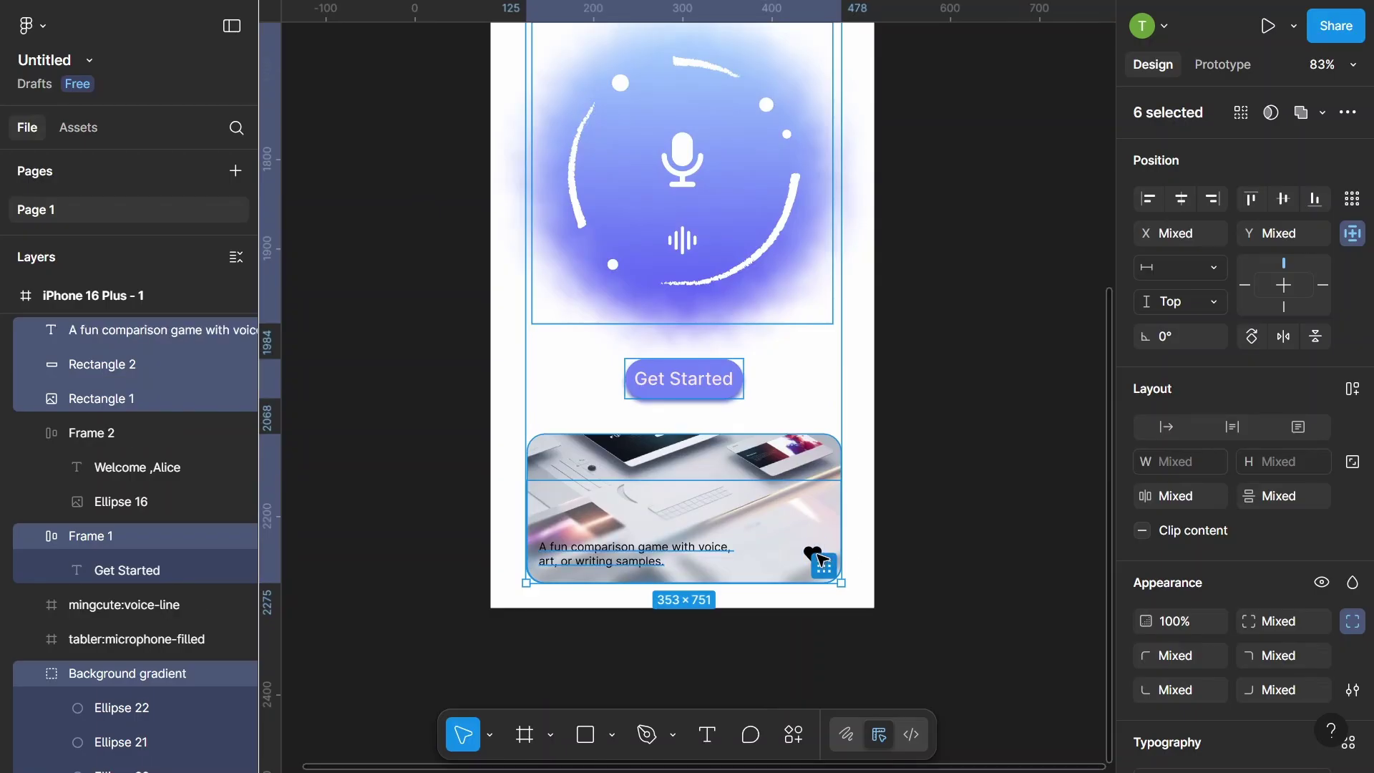
pyautogui.click(823, 562)
pyautogui.hotkey('ctrl', 'z')
pyautogui.scroll(2, 816, 556)
pyautogui.scroll(3, 823, 558)
pyautogui.keyDown('shift'); pyautogui.click(826, 561); pyautogui.keyUp('shift')
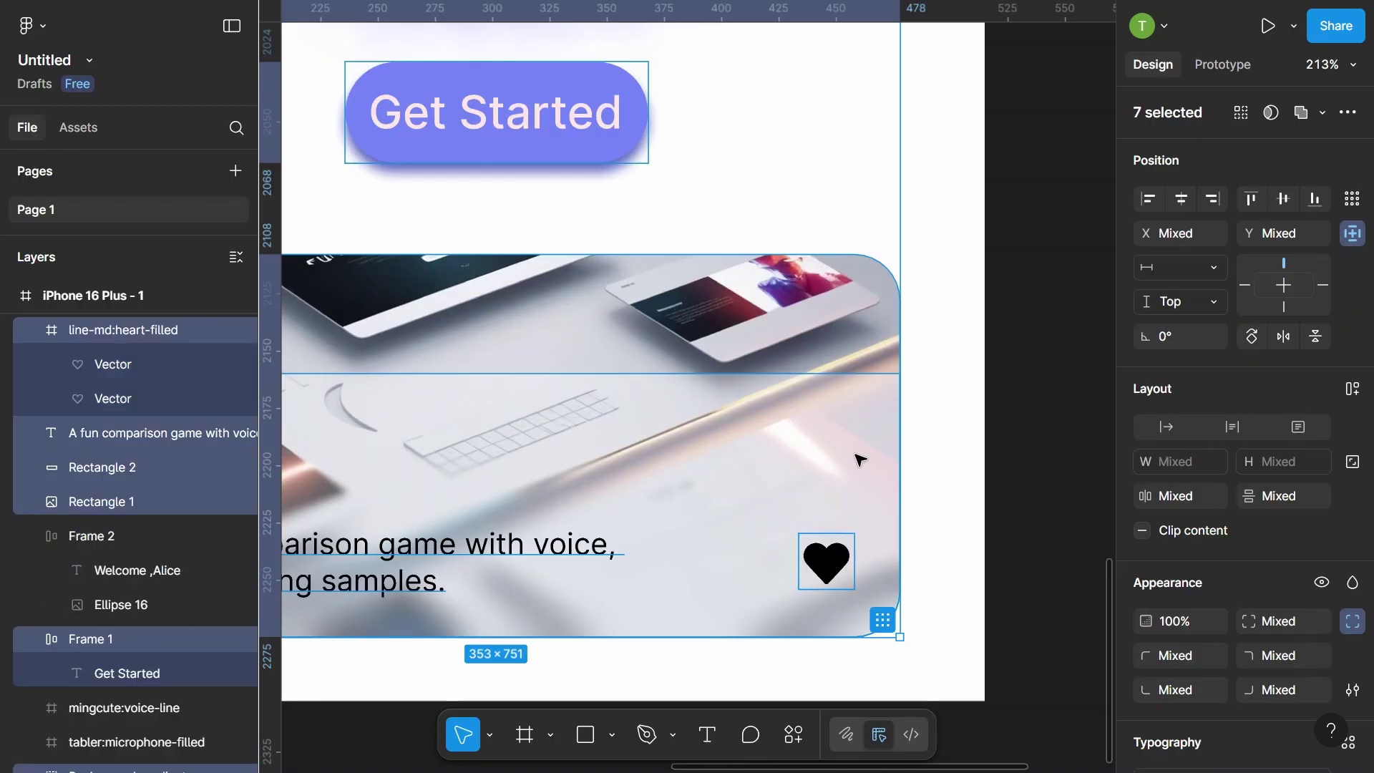
pyautogui.scroll(-2, 823, 444)
pyautogui.scroll(-2, 773, 430)
pyautogui.scroll(-2, 730, 419)
pyautogui.scroll(-2, 701, 405)
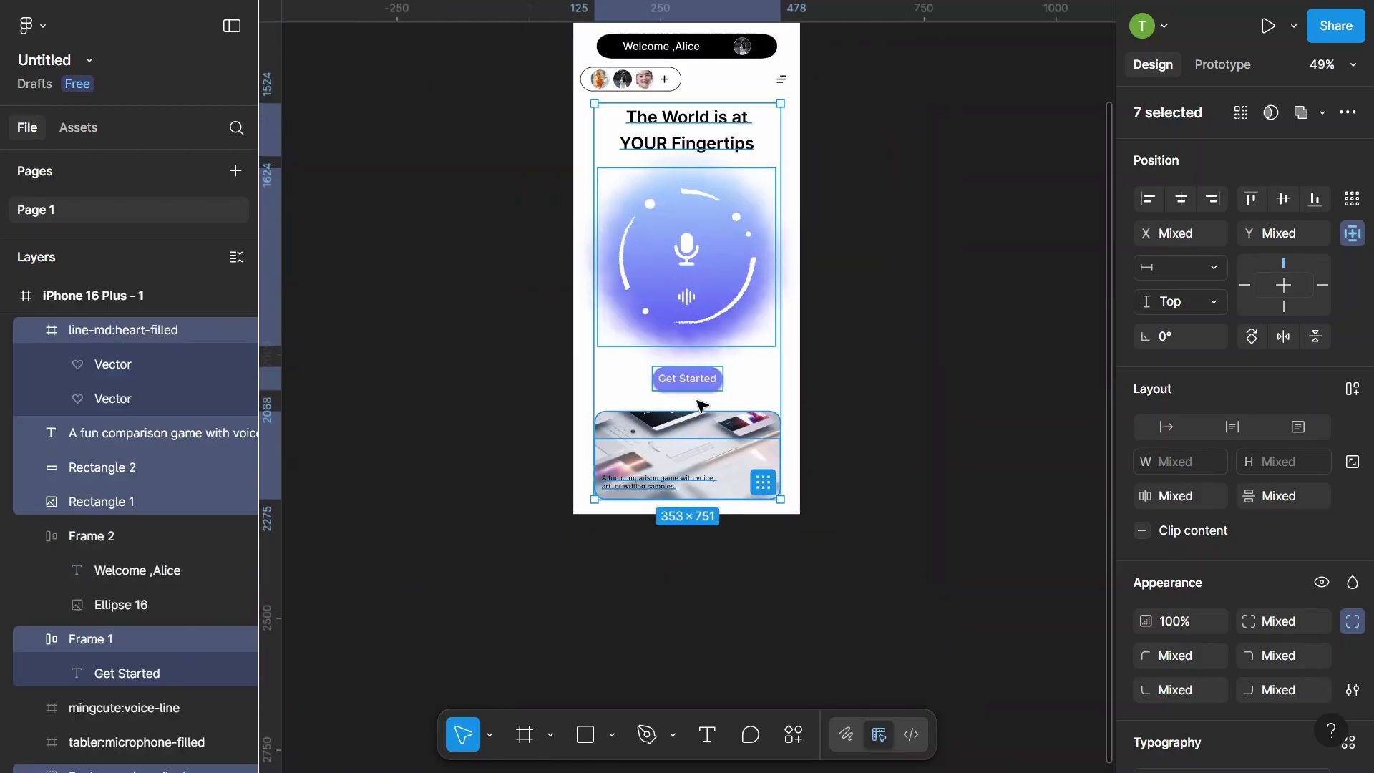
pyautogui.scroll(1, 701, 406)
# - Wrap the selected layers in a new frame named Content 1
pyautogui.rightClick(667, 322)
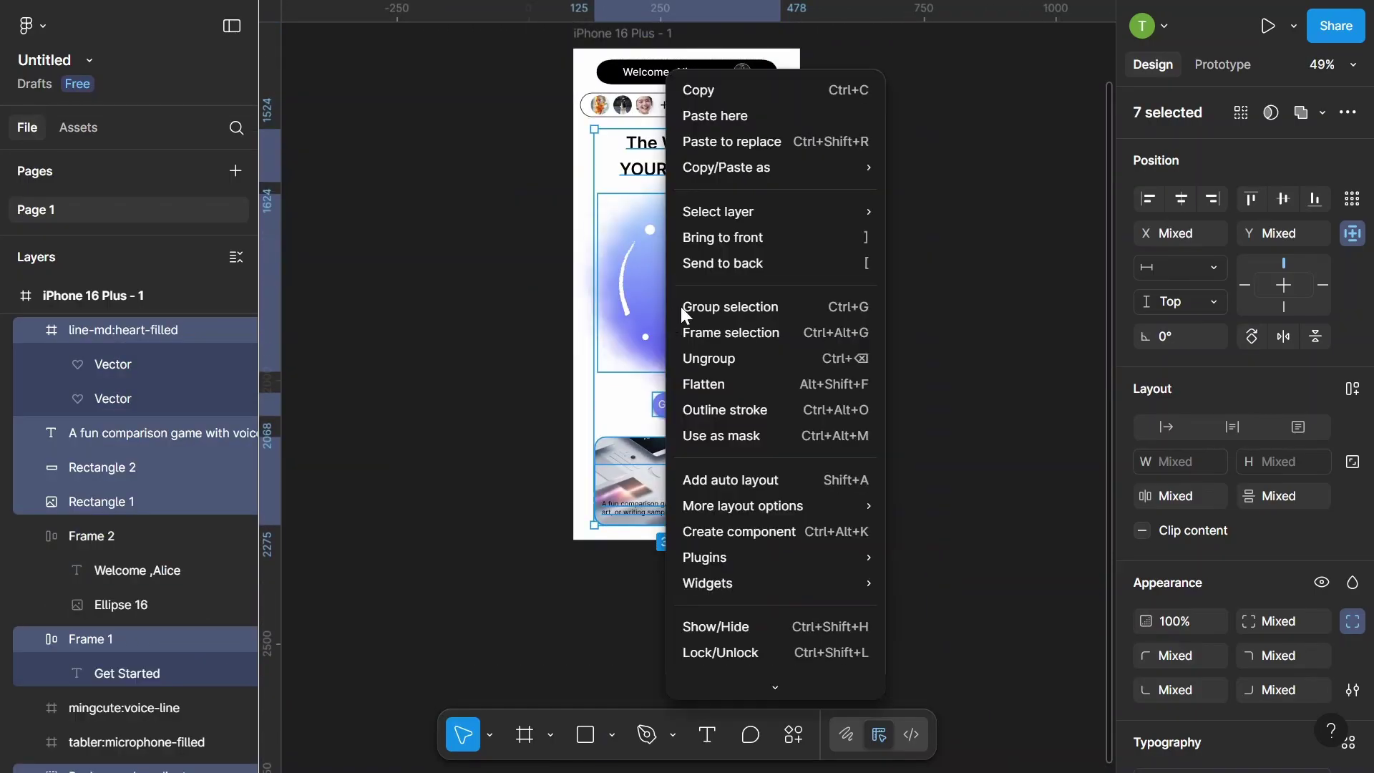
pyautogui.click(713, 336)
pyautogui.doubleClick(123, 329)
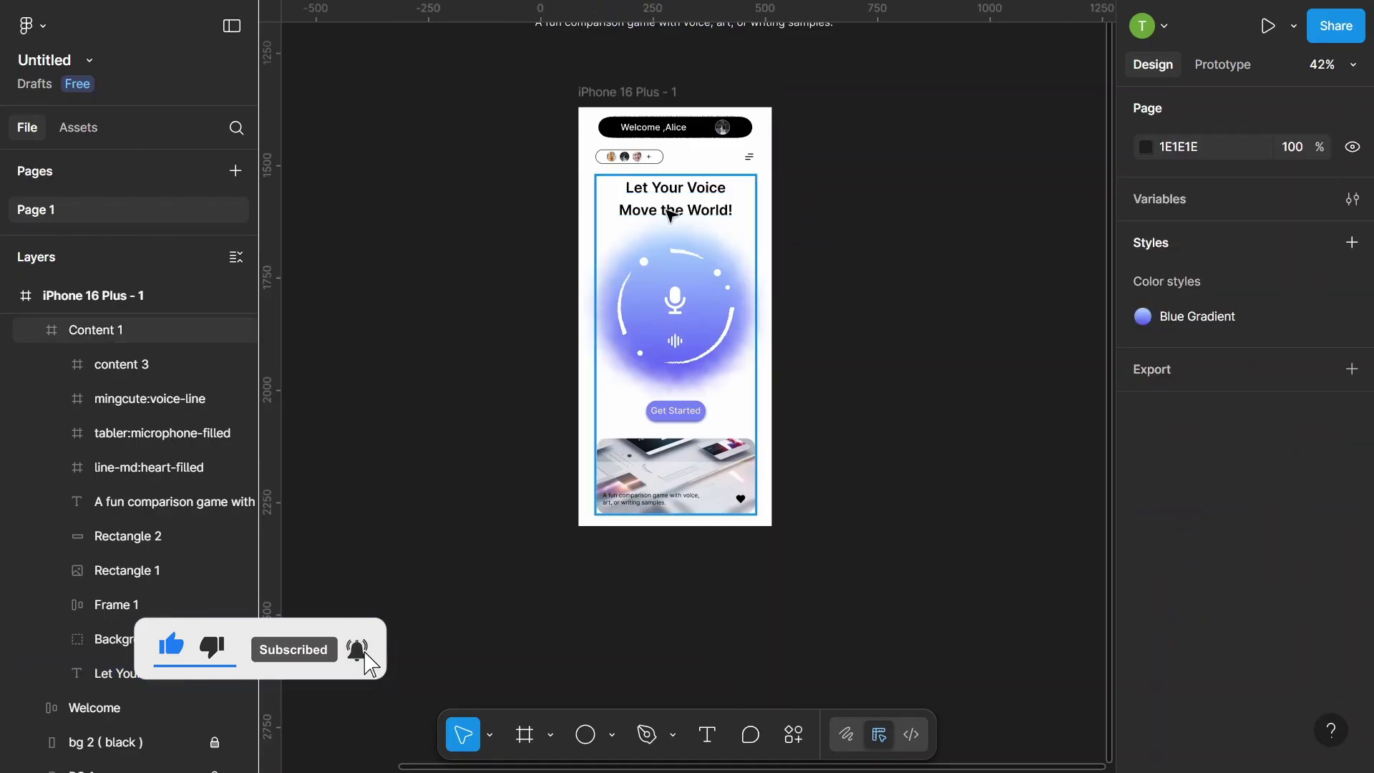
pyautogui.click(809, 229)
pyautogui.keyDown('ctrl'); pyautogui.scroll(-3, 673, 200); pyautogui.keyUp('ctrl')
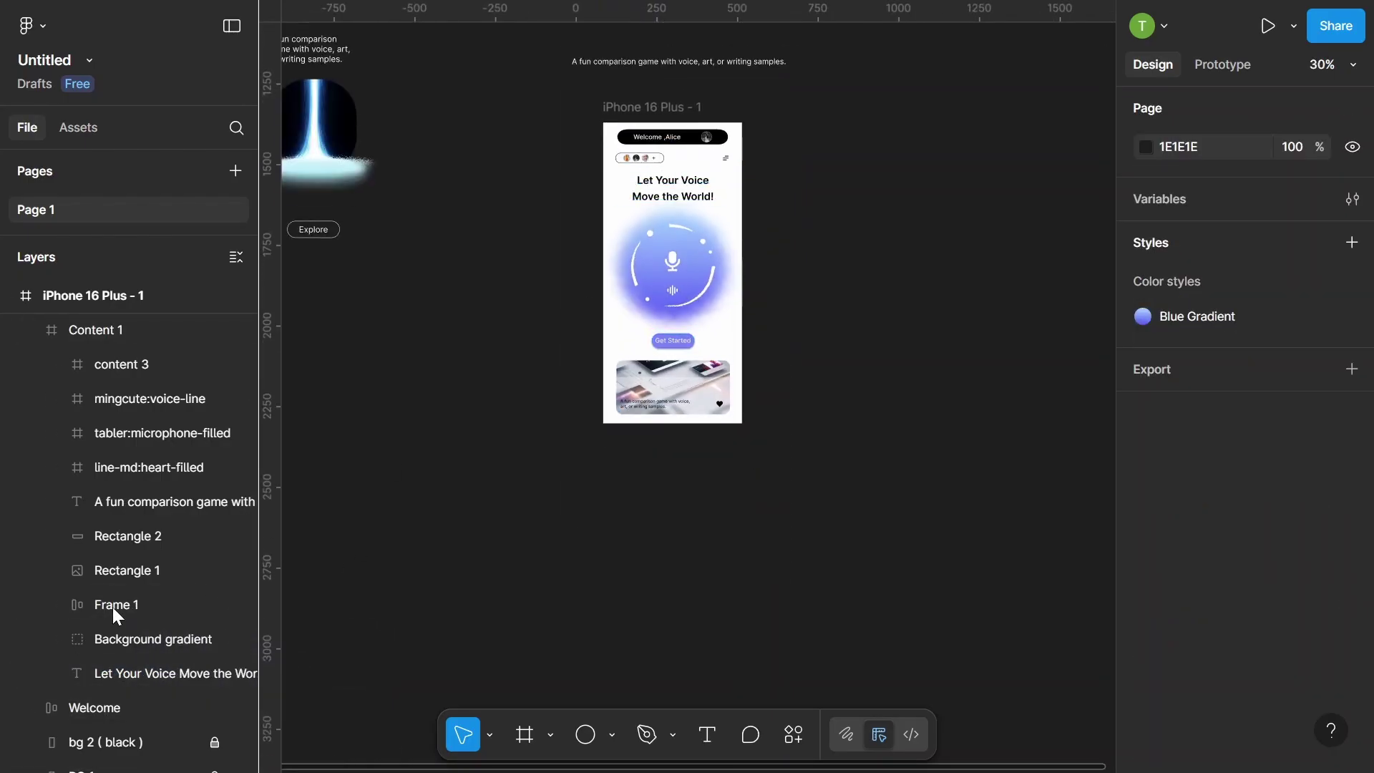
pyautogui.scroll(-3, 115, 605)
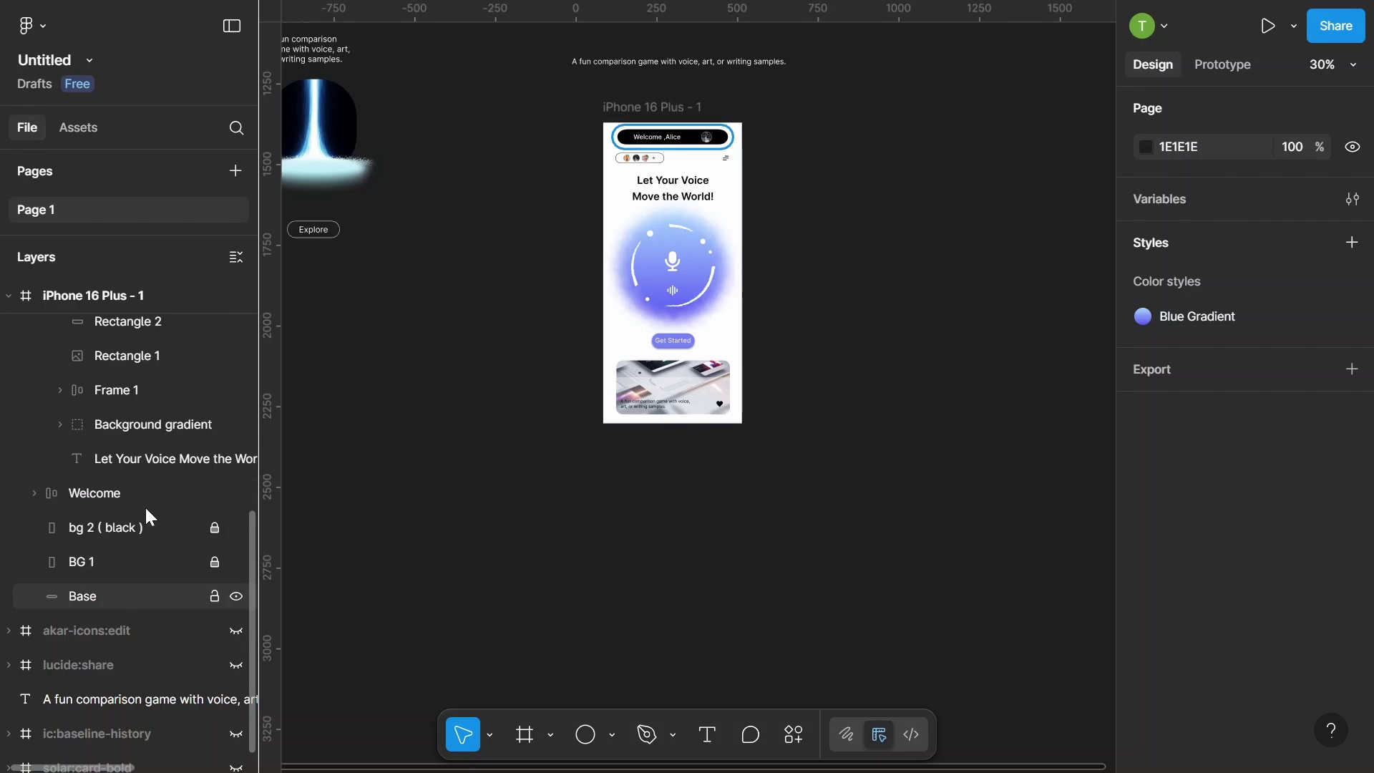
# - Duplicate the welcome bar's Base shape and name the copy Base 2
pyautogui.click(114, 597)
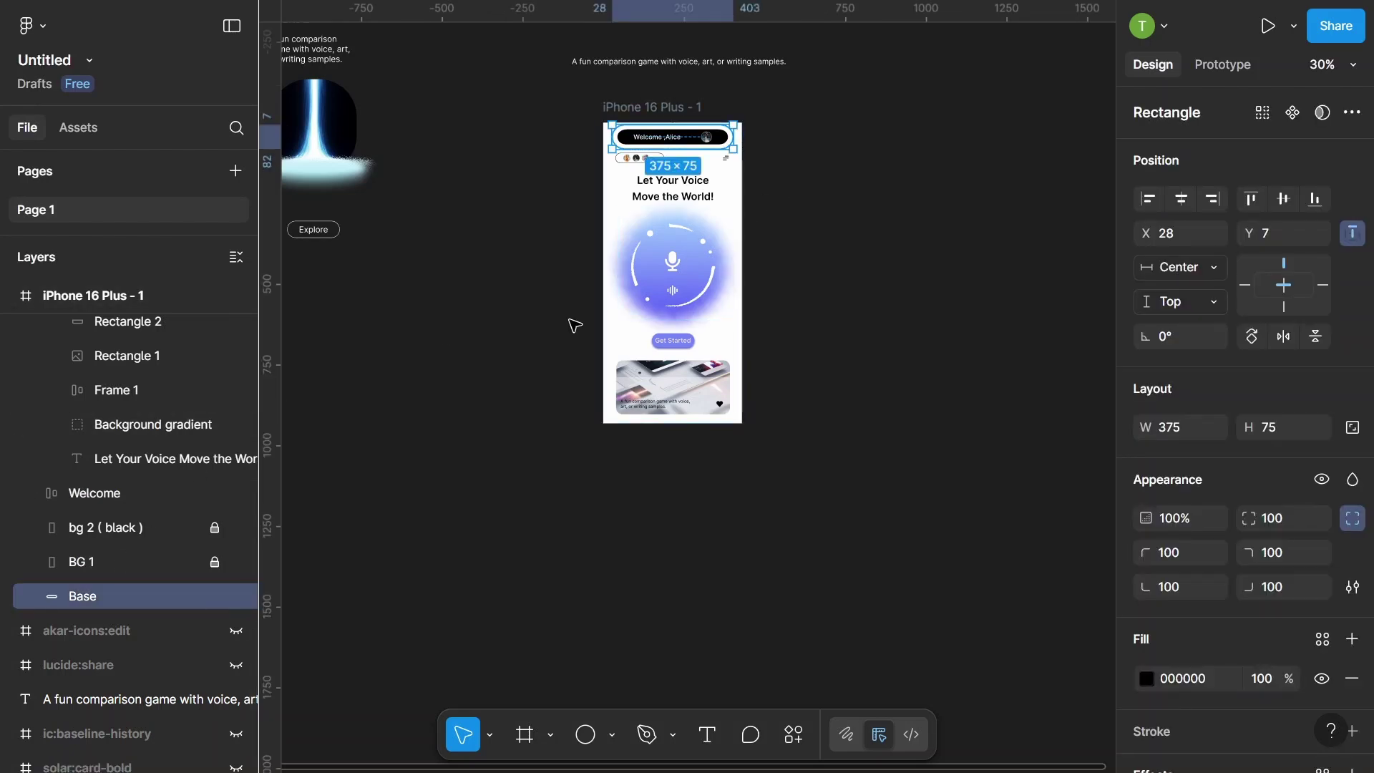
pyautogui.hotkey('ctrl', 'd')
pyautogui.doubleClick(139, 595)
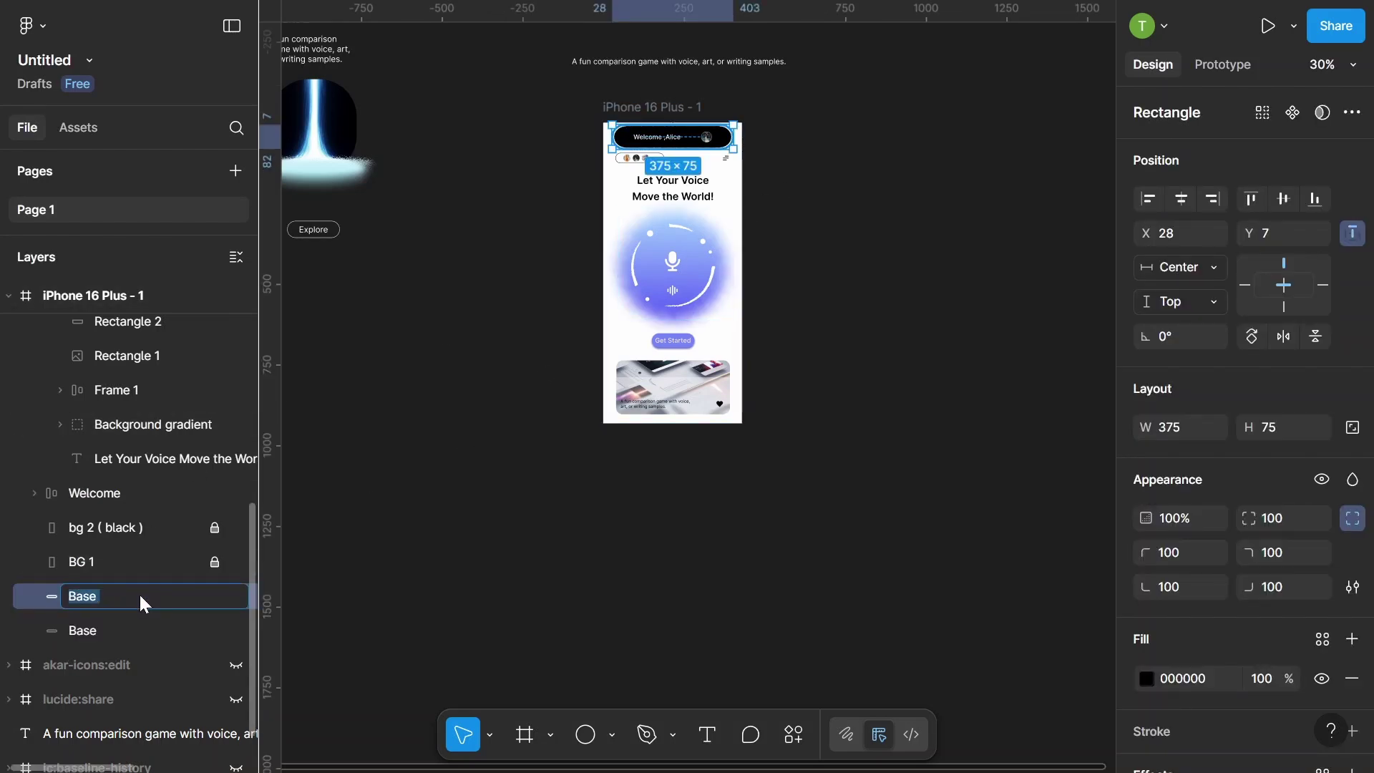
pyautogui.moveTo(134, 561)
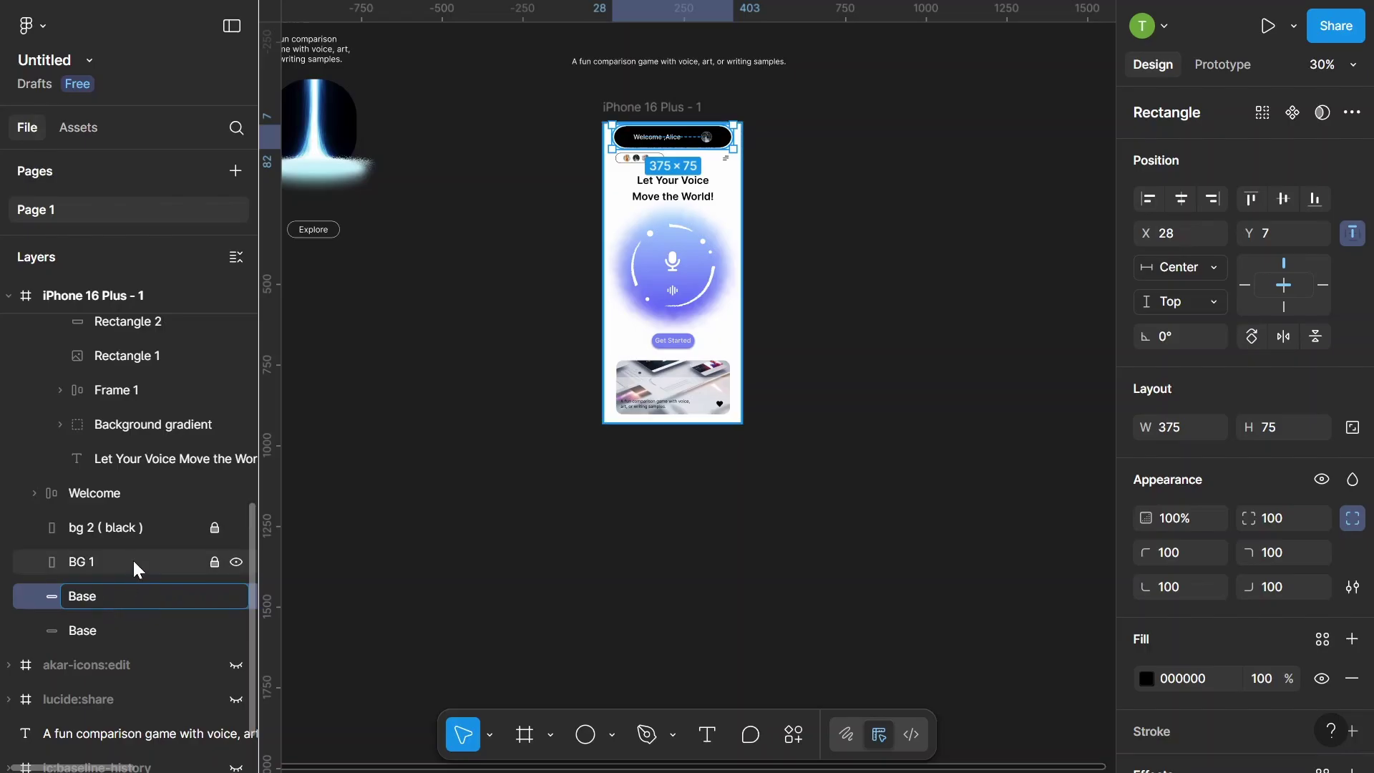
pyautogui.write('2')
pyautogui.press('Return')
# - Narrow Base 2 from both sides to 122 wide in the bar's middle
pyautogui.scroll(2, 677, 162)
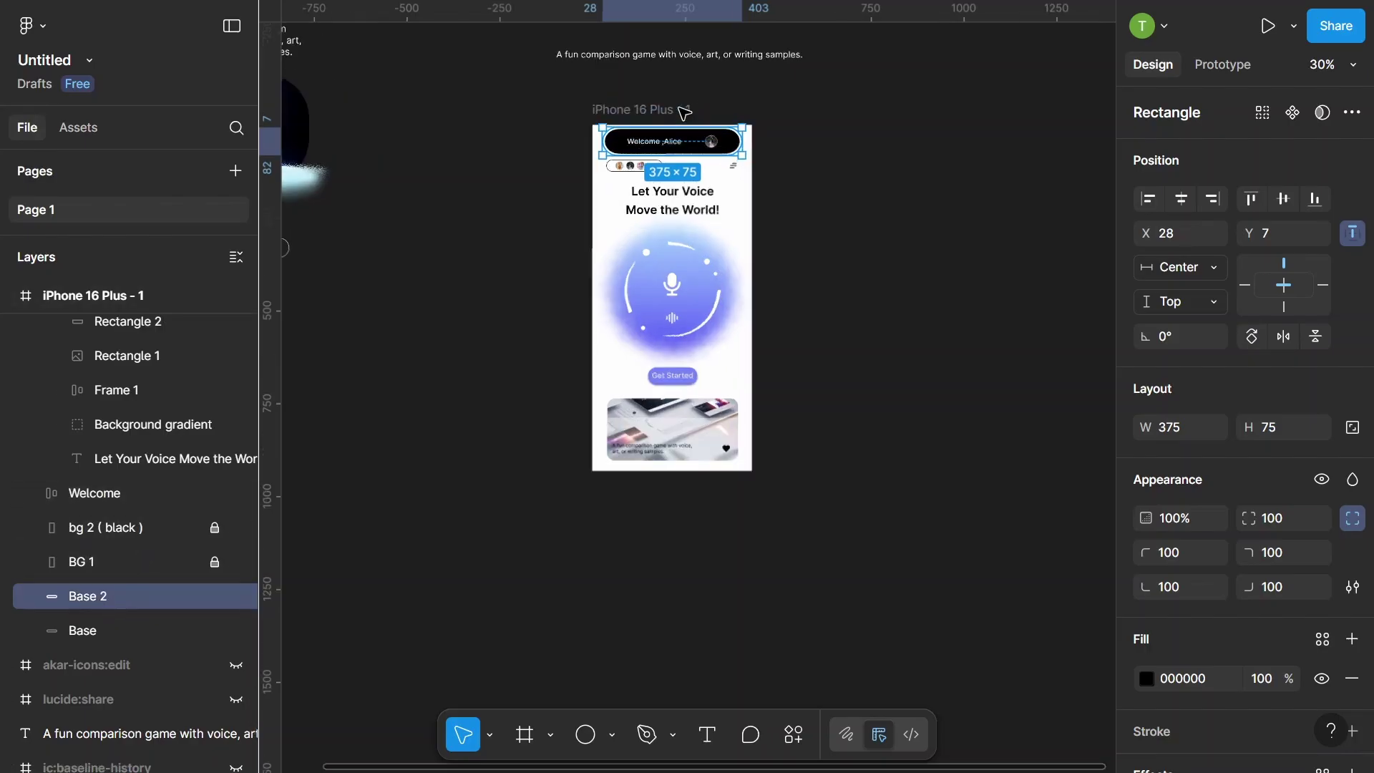
pyautogui.scroll(3, 677, 162)
pyautogui.scroll(2, 677, 162)
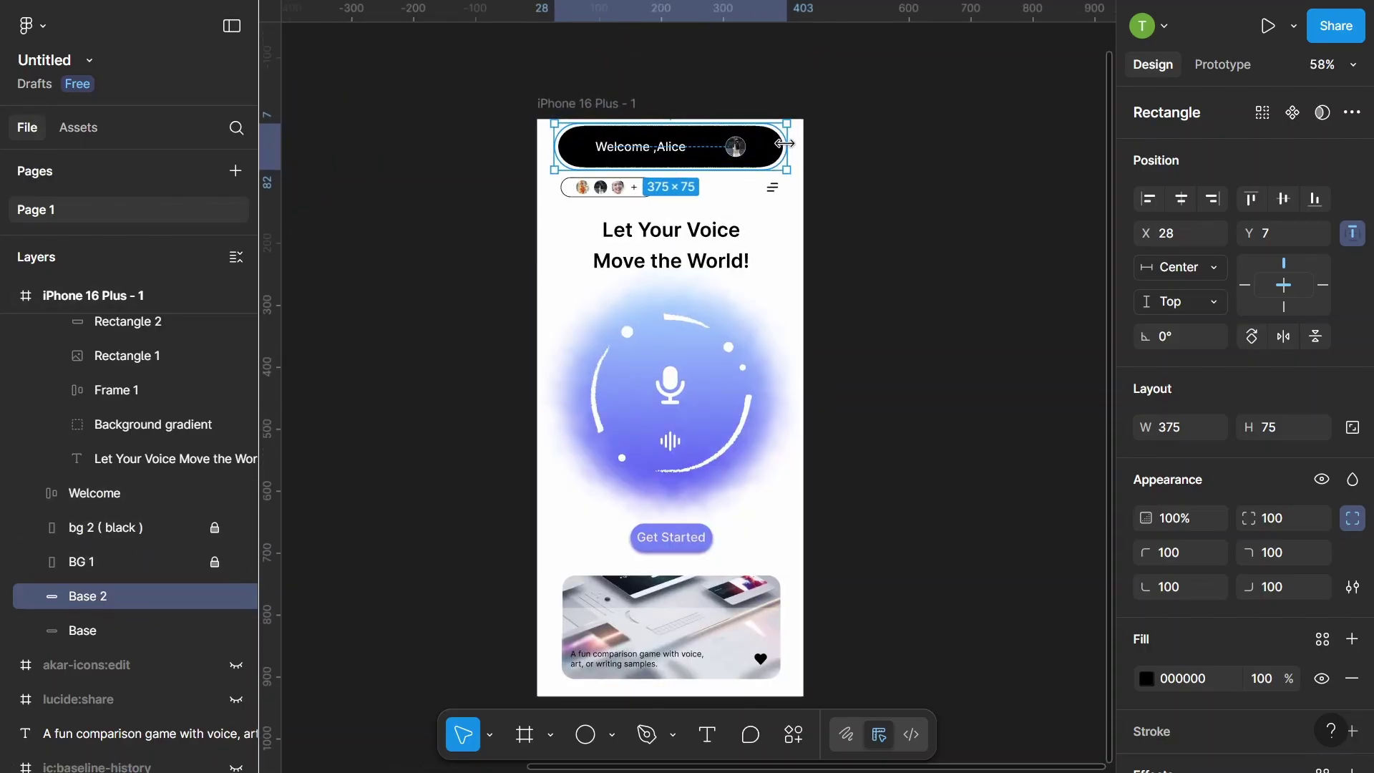
pyautogui.moveTo(790, 146); pyautogui.dragTo(708, 146)
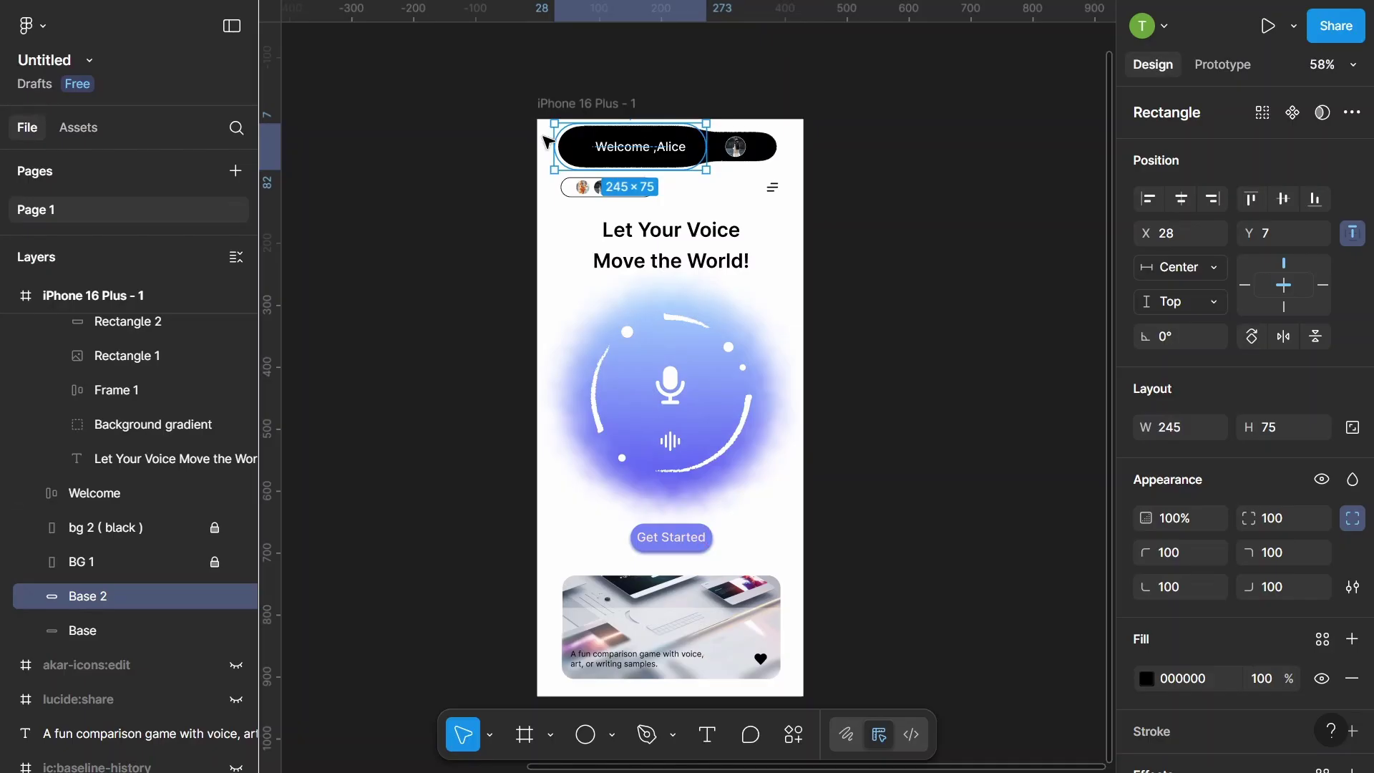
pyautogui.moveTo(556, 141)
pyautogui.mouseDown()
pyautogui.moveTo(648, 153)
pyautogui.moveTo(630, 151)
pyautogui.mouseUp()
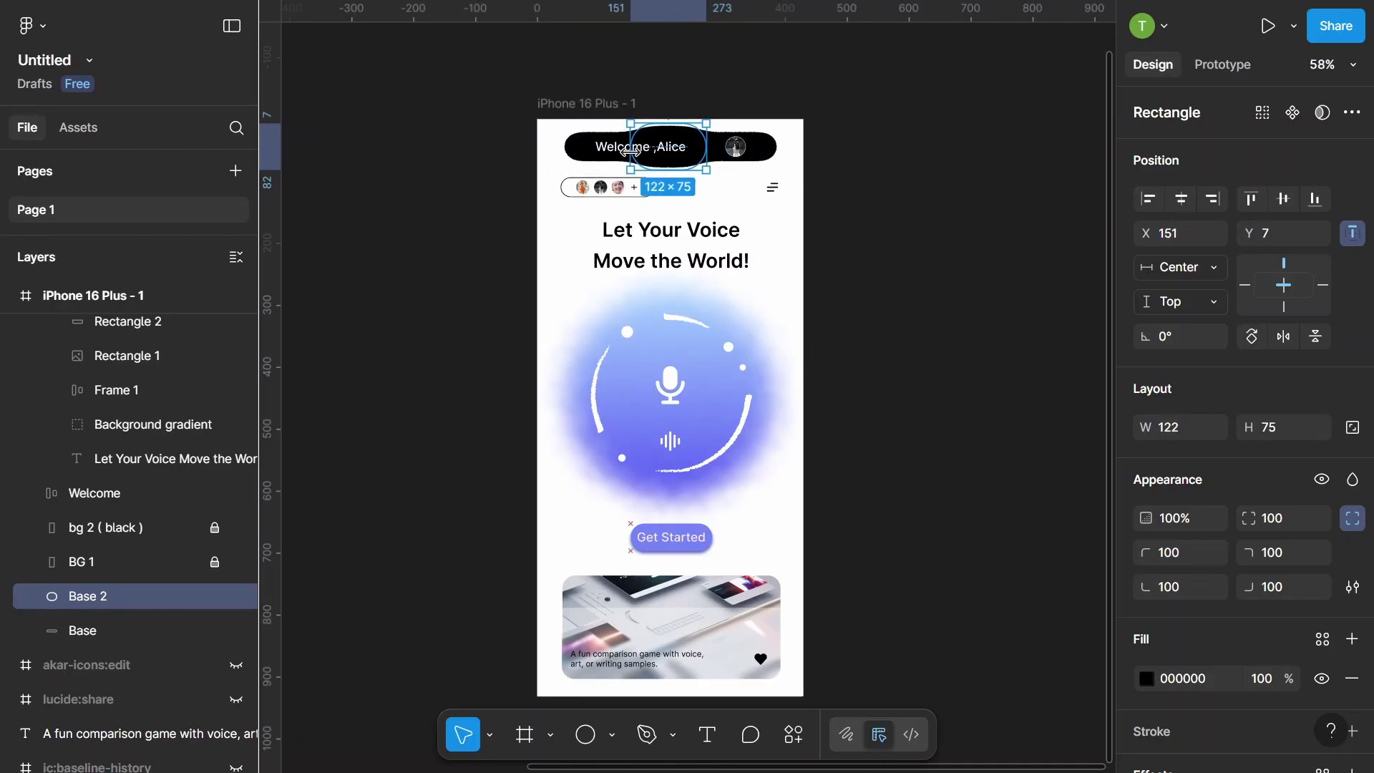
pyautogui.click(903, 169)
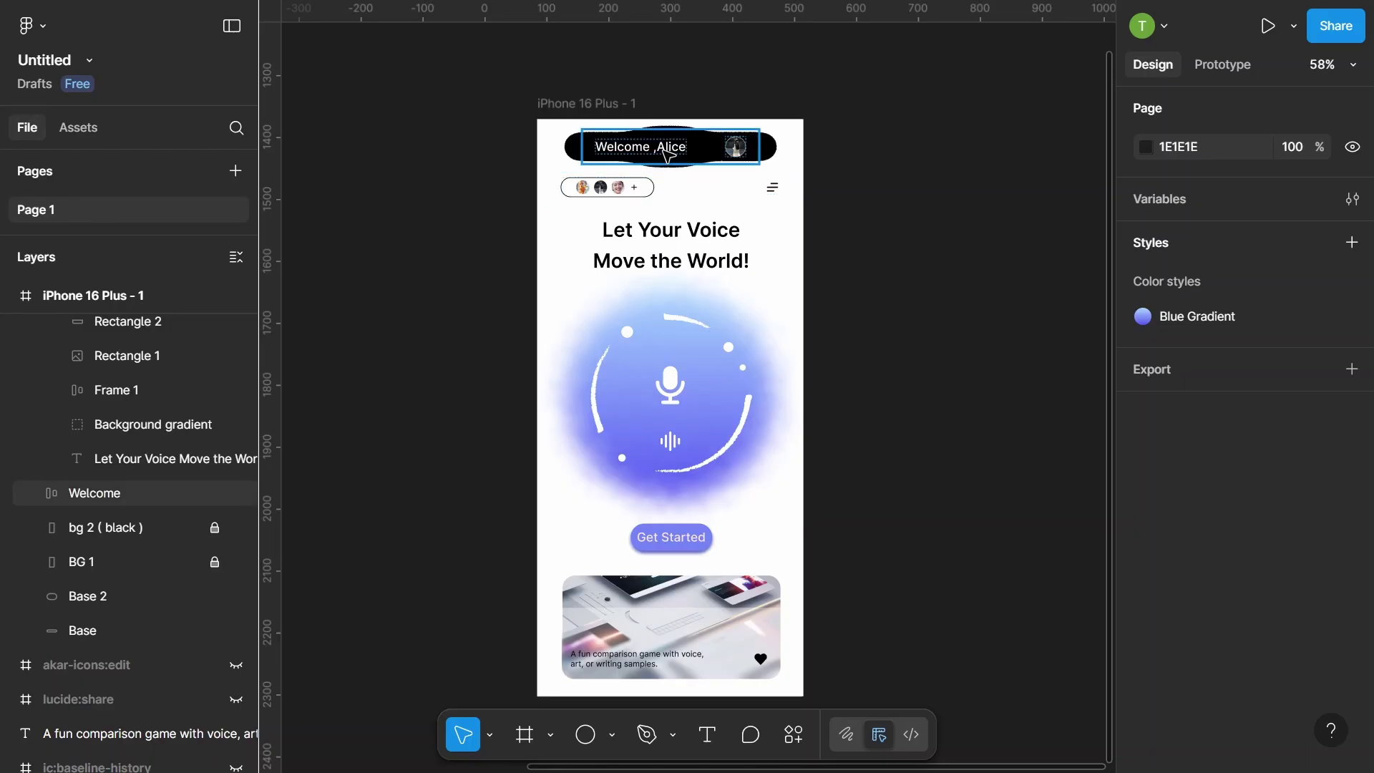
# - Select all layers in iPhone 16 Plus - 1 and move them about 21 px down
pyautogui.click(143, 493)
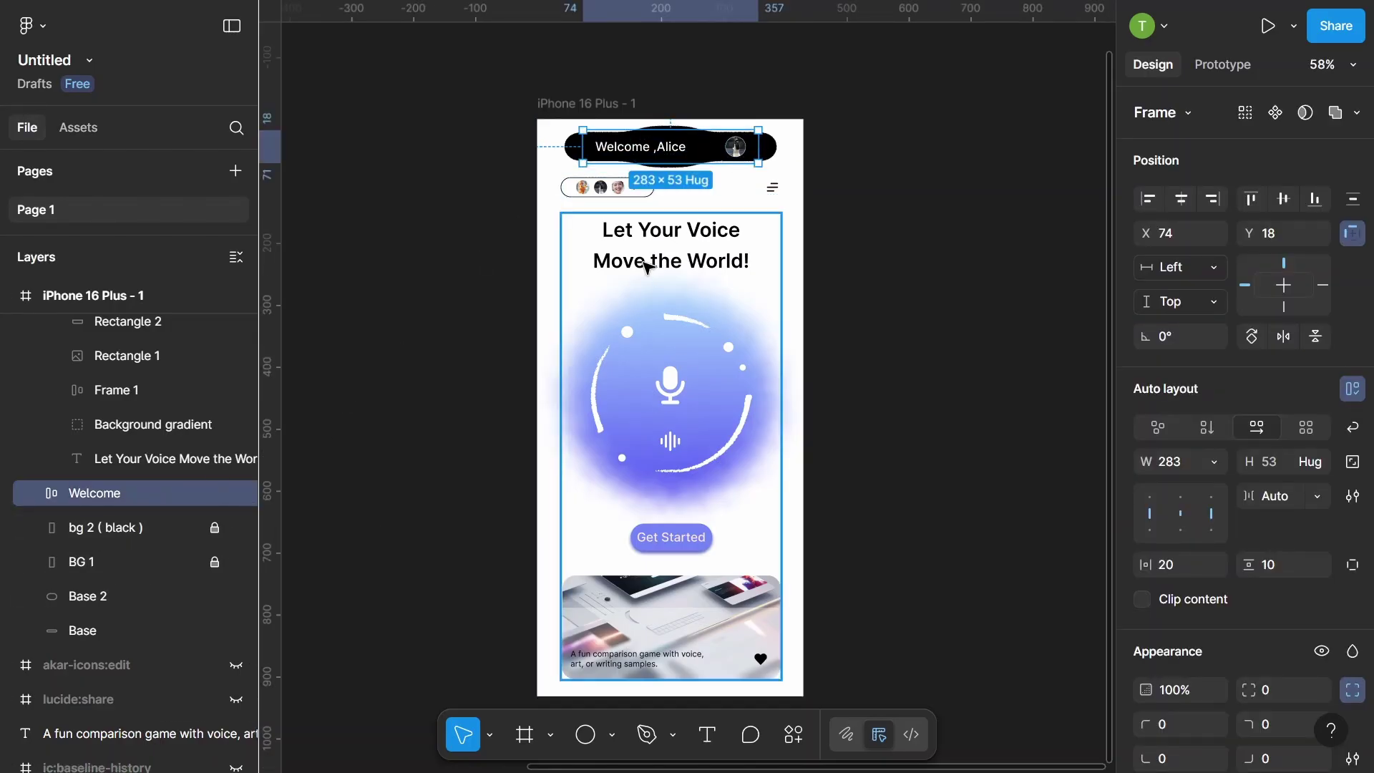
pyautogui.keyDown('shift'); pyautogui.click(152, 598); pyautogui.keyUp('shift')
pyautogui.keyDown('shift'); pyautogui.click(141, 632); pyautogui.keyUp('shift')
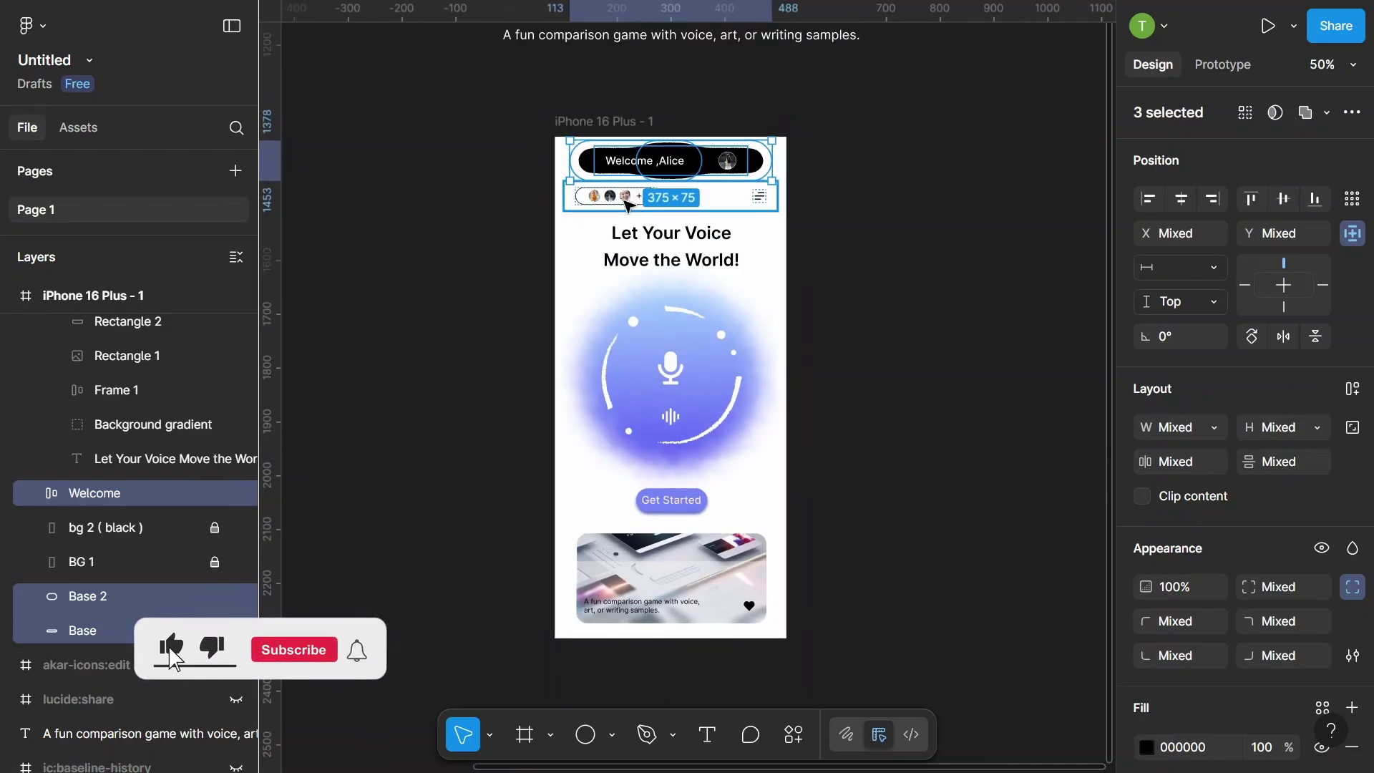
pyautogui.keyDown('ctrl'); pyautogui.click(629, 198); pyautogui.keyUp('ctrl')
pyautogui.click(508, 214)
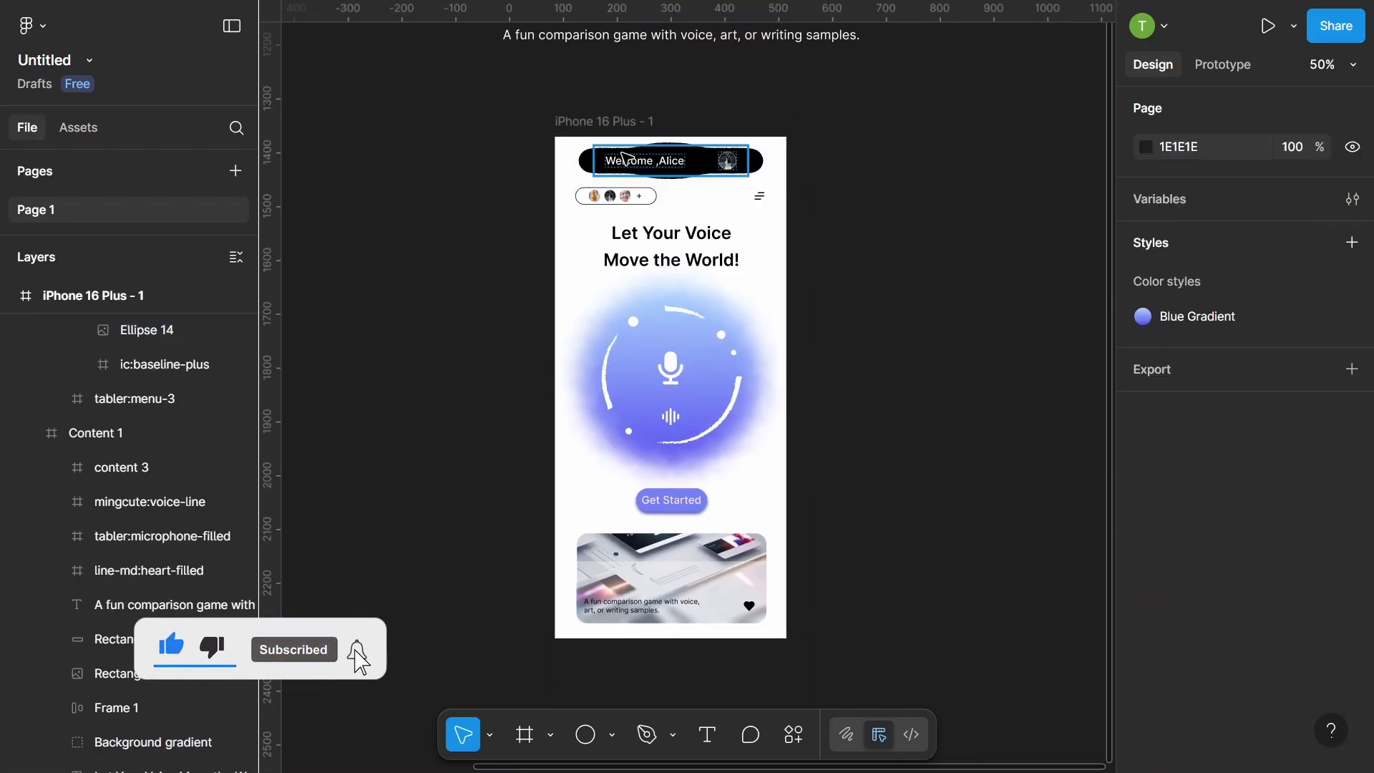
pyautogui.click(626, 158)
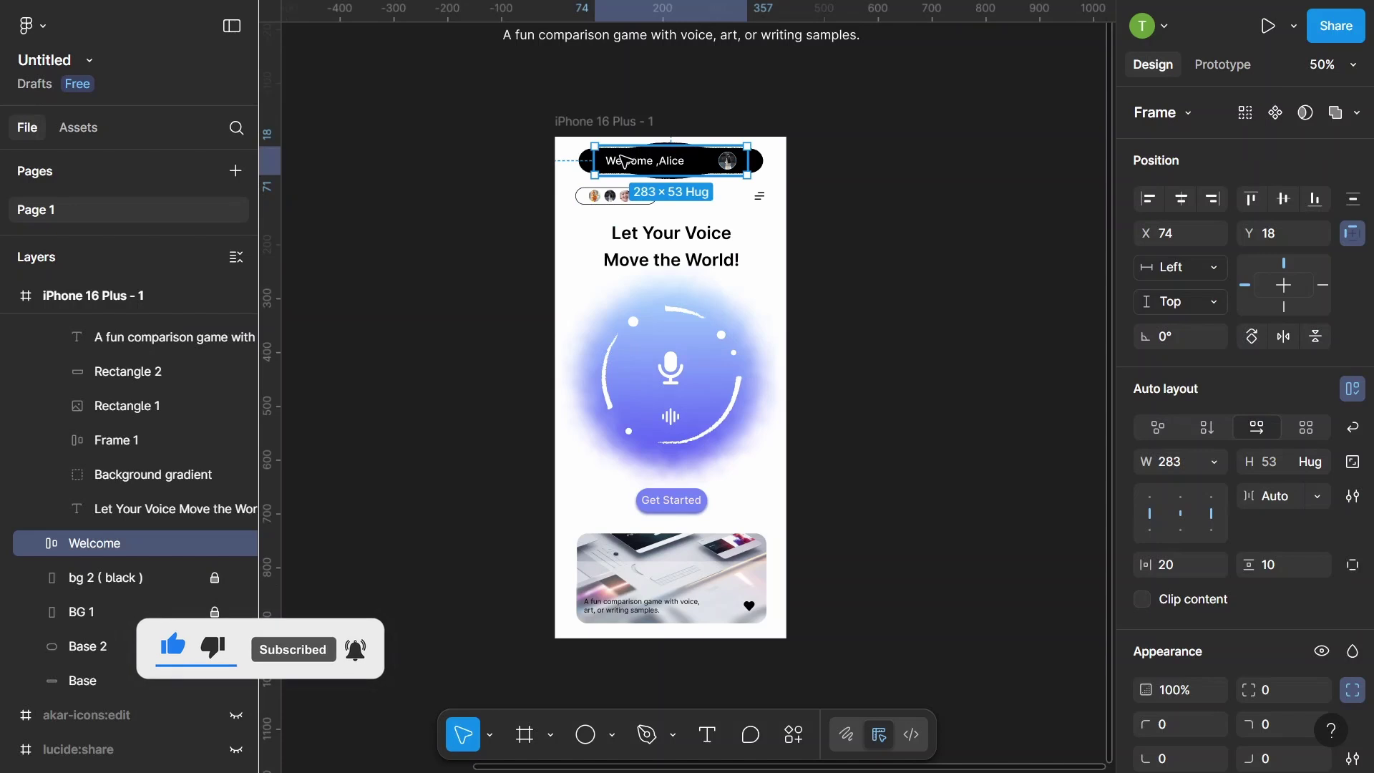
pyautogui.click(862, 621)
pyautogui.hotkey('ctrl', 'a')
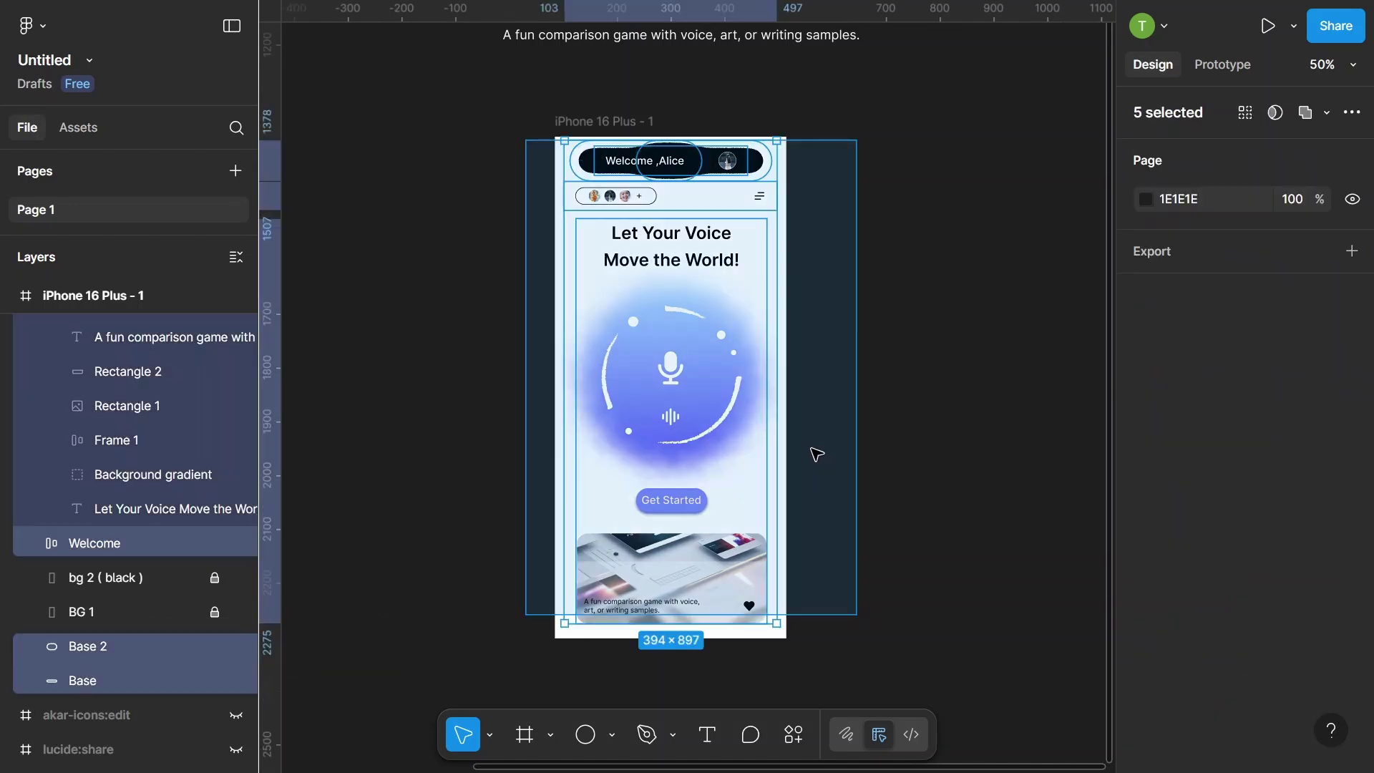
pyautogui.moveTo(717, 424); pyautogui.dragTo(716, 427)
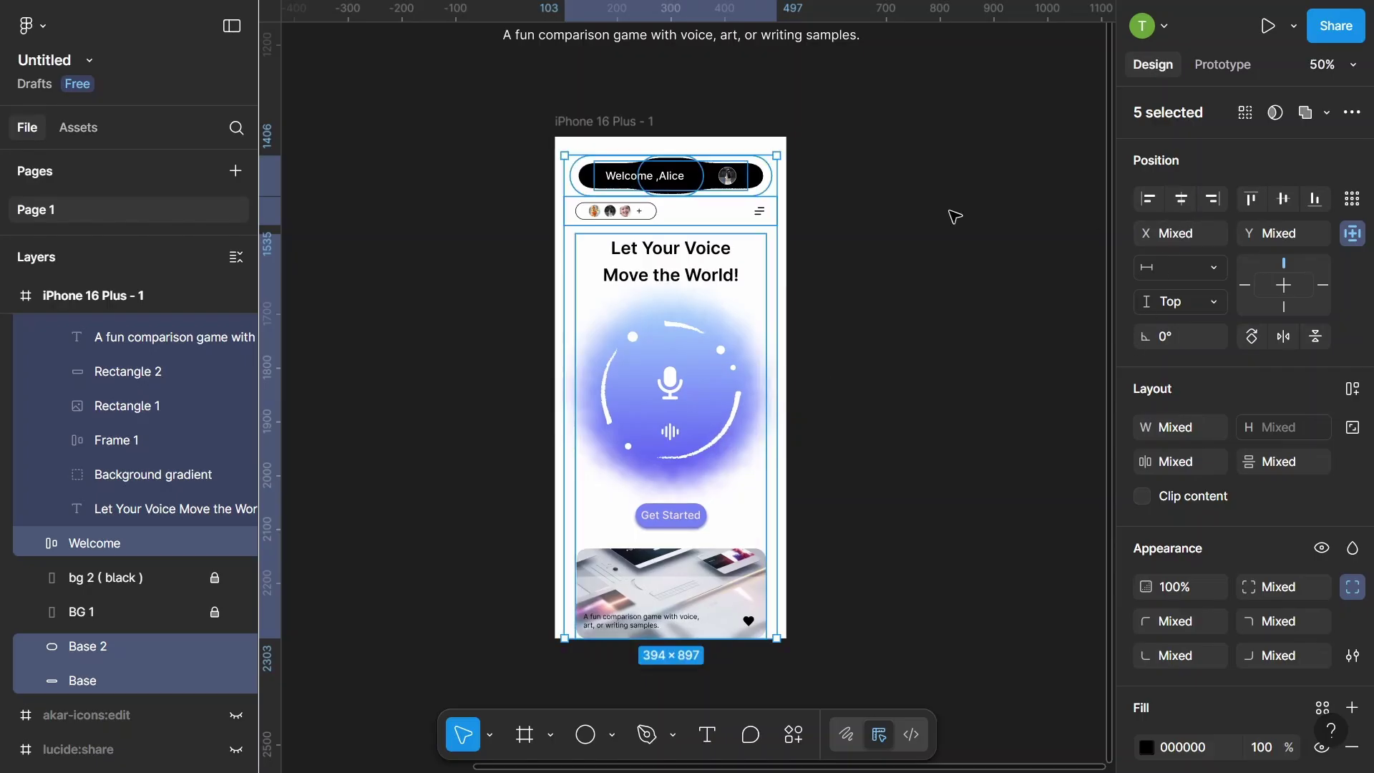
pyautogui.click(527, 239)
pyautogui.scroll(-2, 548, 264)
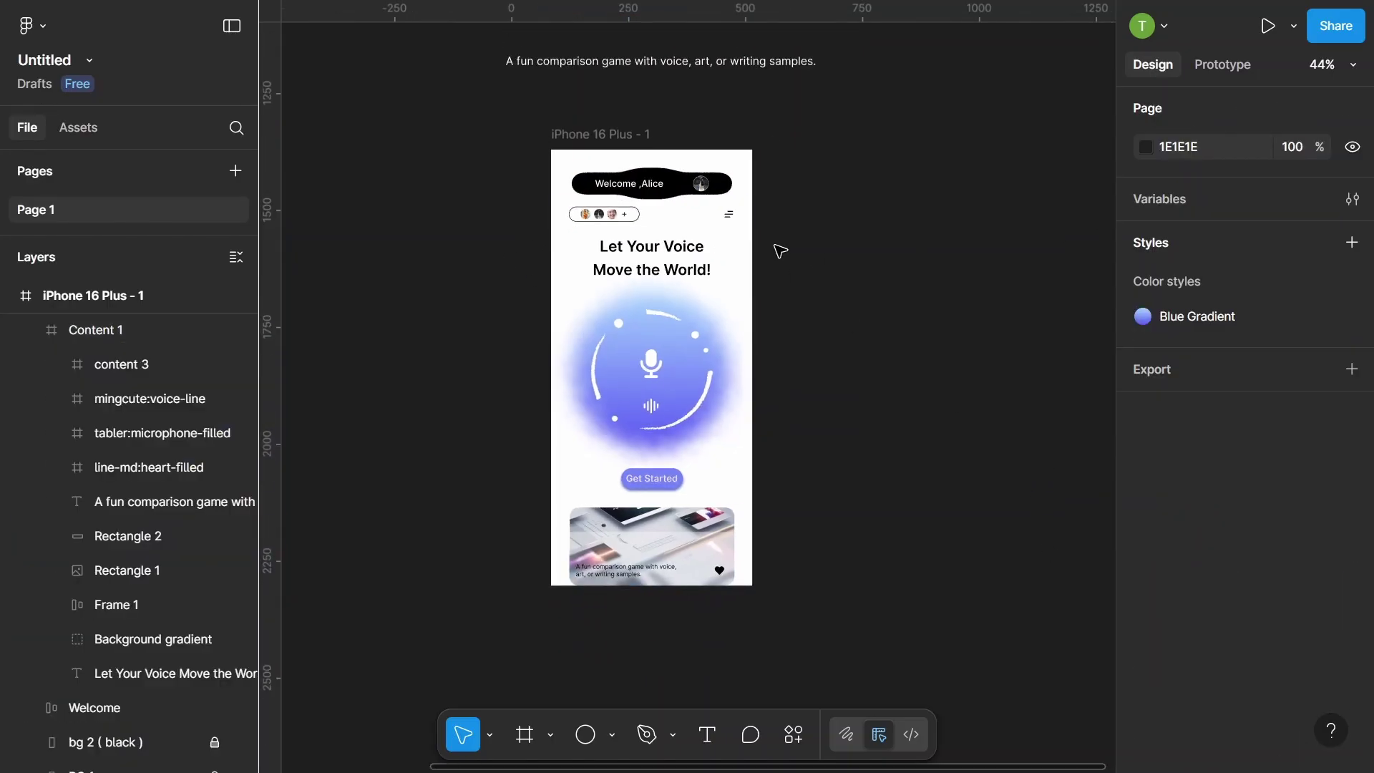
pyautogui.scroll(-4, 780, 251)
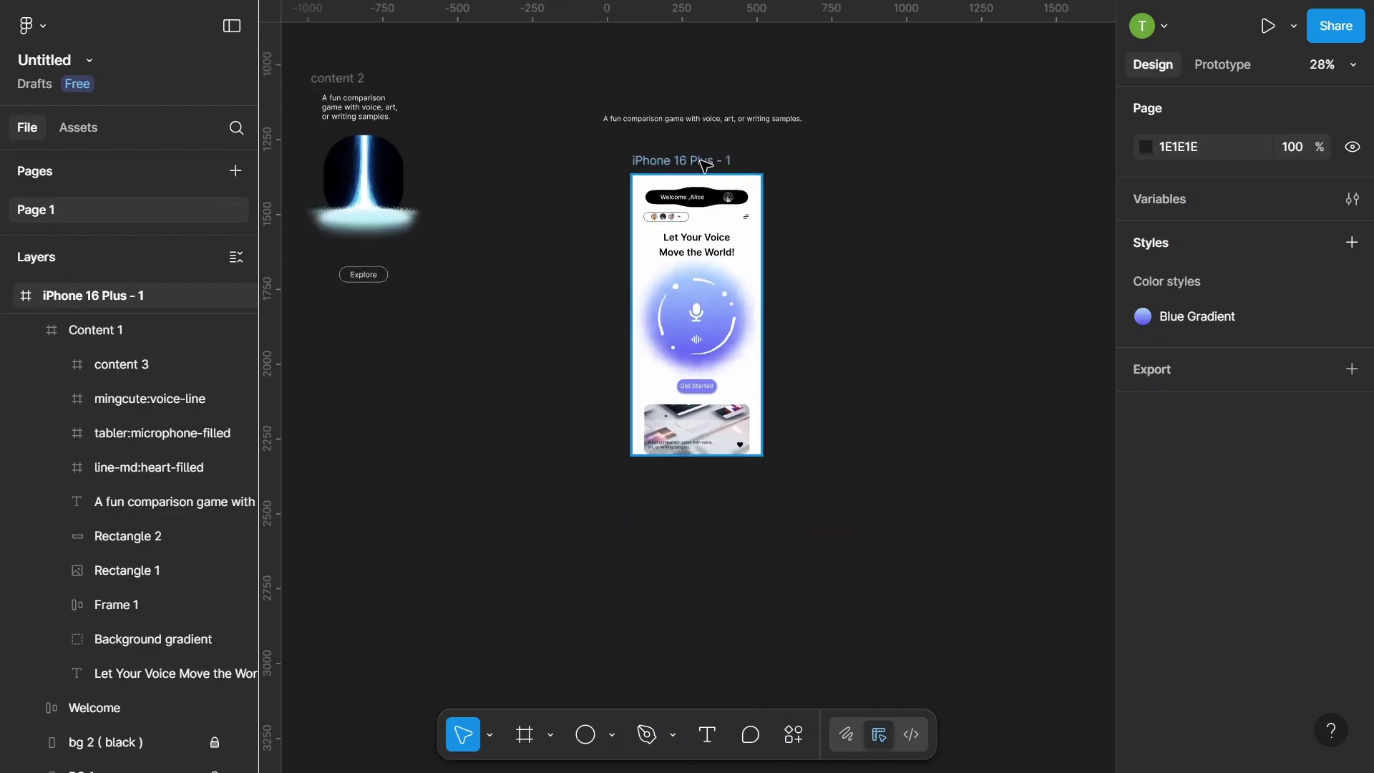
# - Duplicate iPhone 16 Plus - 1 and push the copy's Content 1 down out of view
pyautogui.click(705, 165)
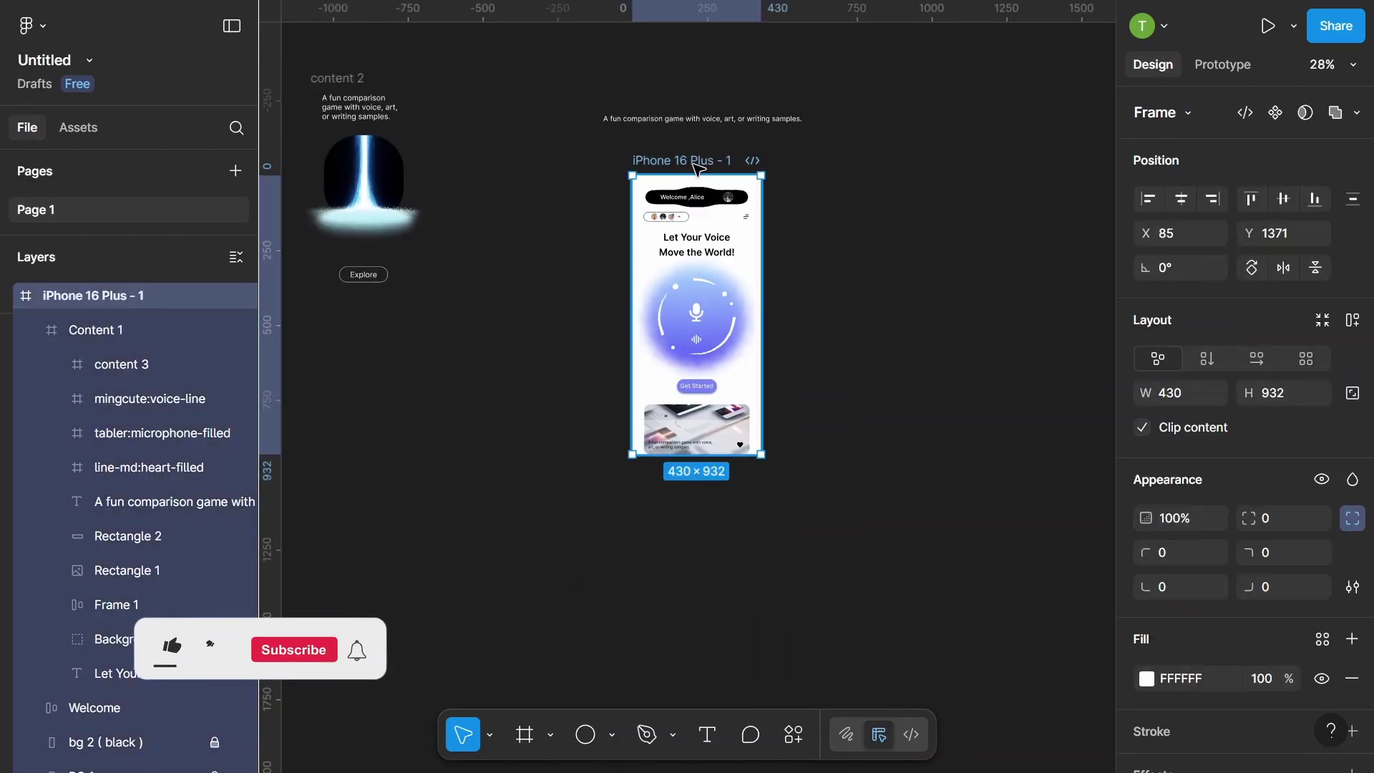
pyautogui.hotkey('ctrl', 'd')
pyautogui.scroll(4, 896, 208)
pyautogui.click(806, 332)
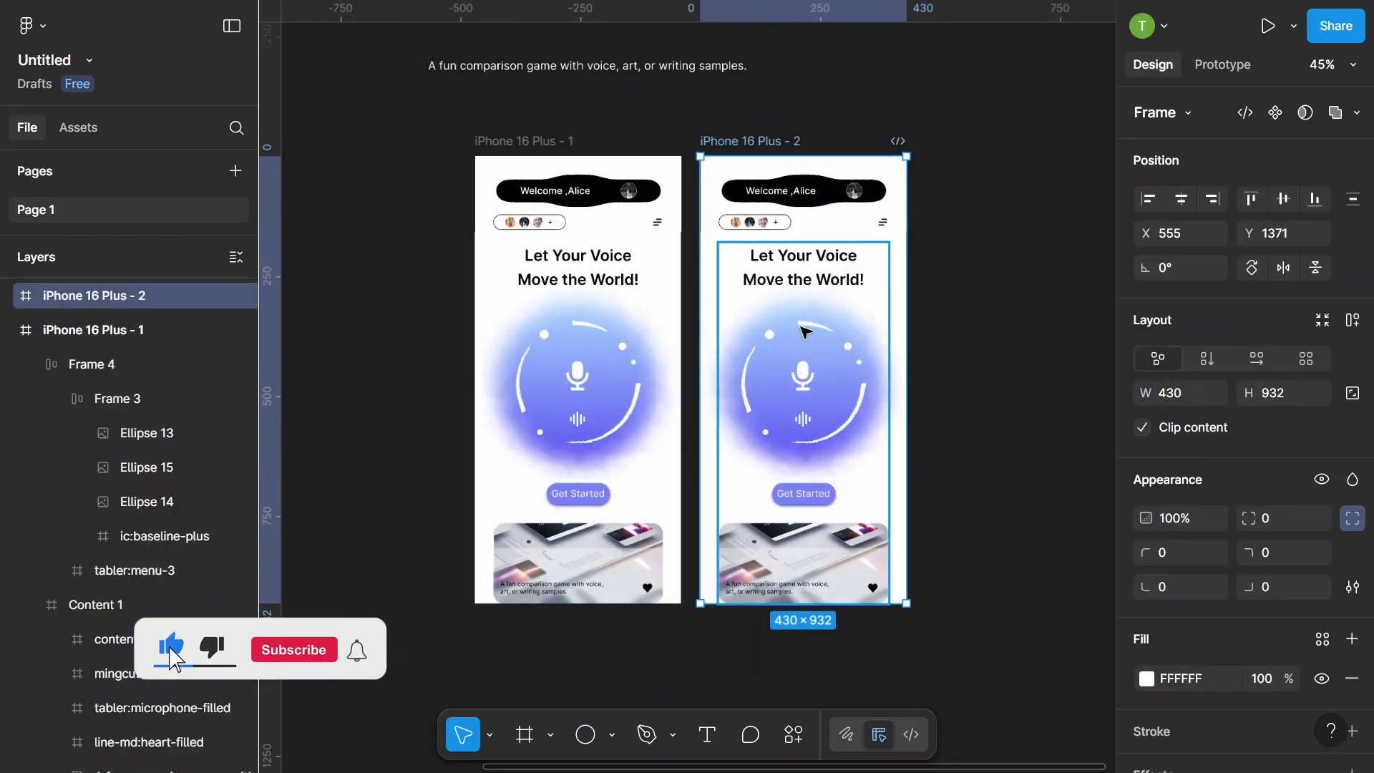
pyautogui.hotkey('shift', 'Down')
pyautogui.hotkey('shift', 'Down')
pyautogui.hotkey('shift', 'Down')
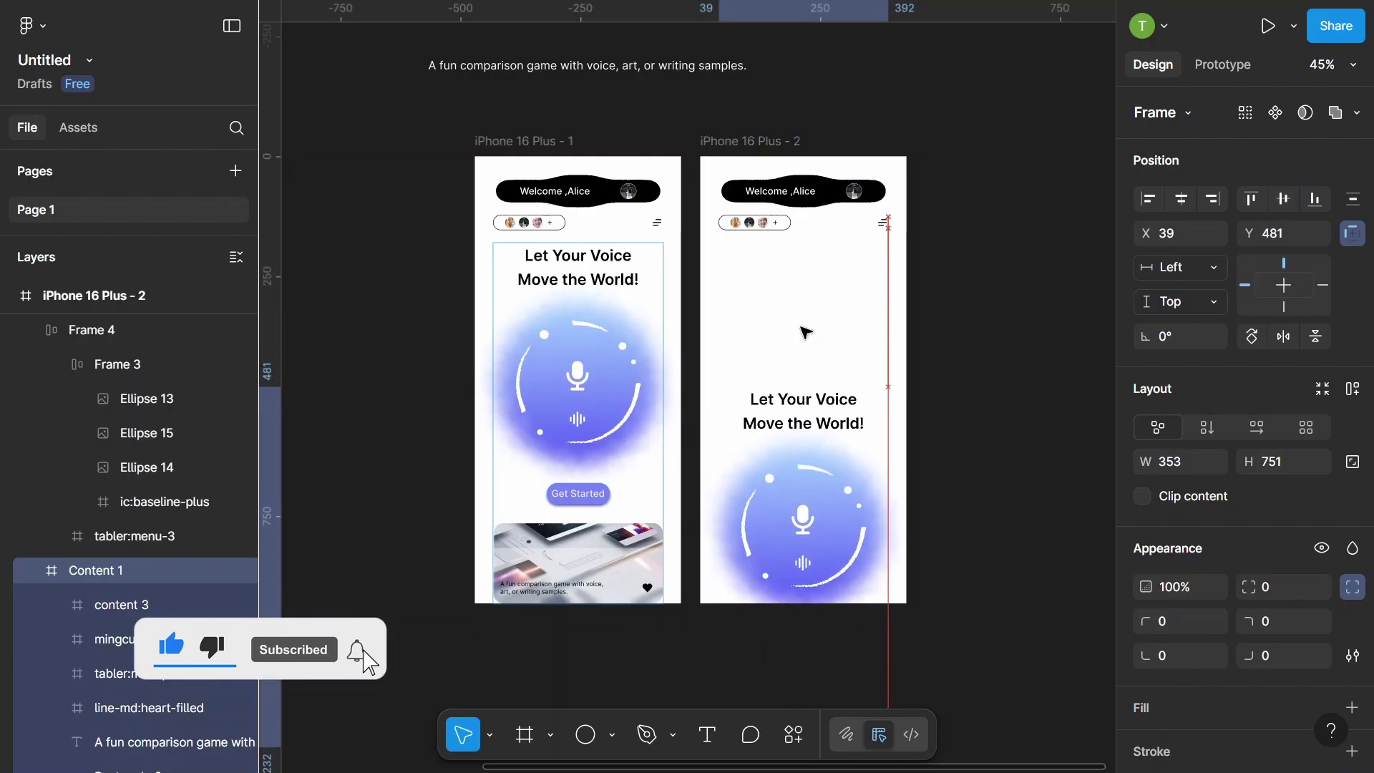
pyautogui.hotkey('shift', 'Down')
pyautogui.hotkey('shift', 'Down')
pyautogui.hotkey('shift', 'Down')
pyautogui.hotkey('shift', 'Down')
pyautogui.hotkey('shift', 'Down')
pyautogui.hotkey('shift', 'Down')
pyautogui.hotkey('shift', 'Down')
pyautogui.hotkey('shift', 'Down')
pyautogui.hotkey('shift', 'Down')
pyautogui.hotkey('shift', 'Down')
pyautogui.hotkey('shift', 'Down')
pyautogui.hotkey('shift', 'Down')
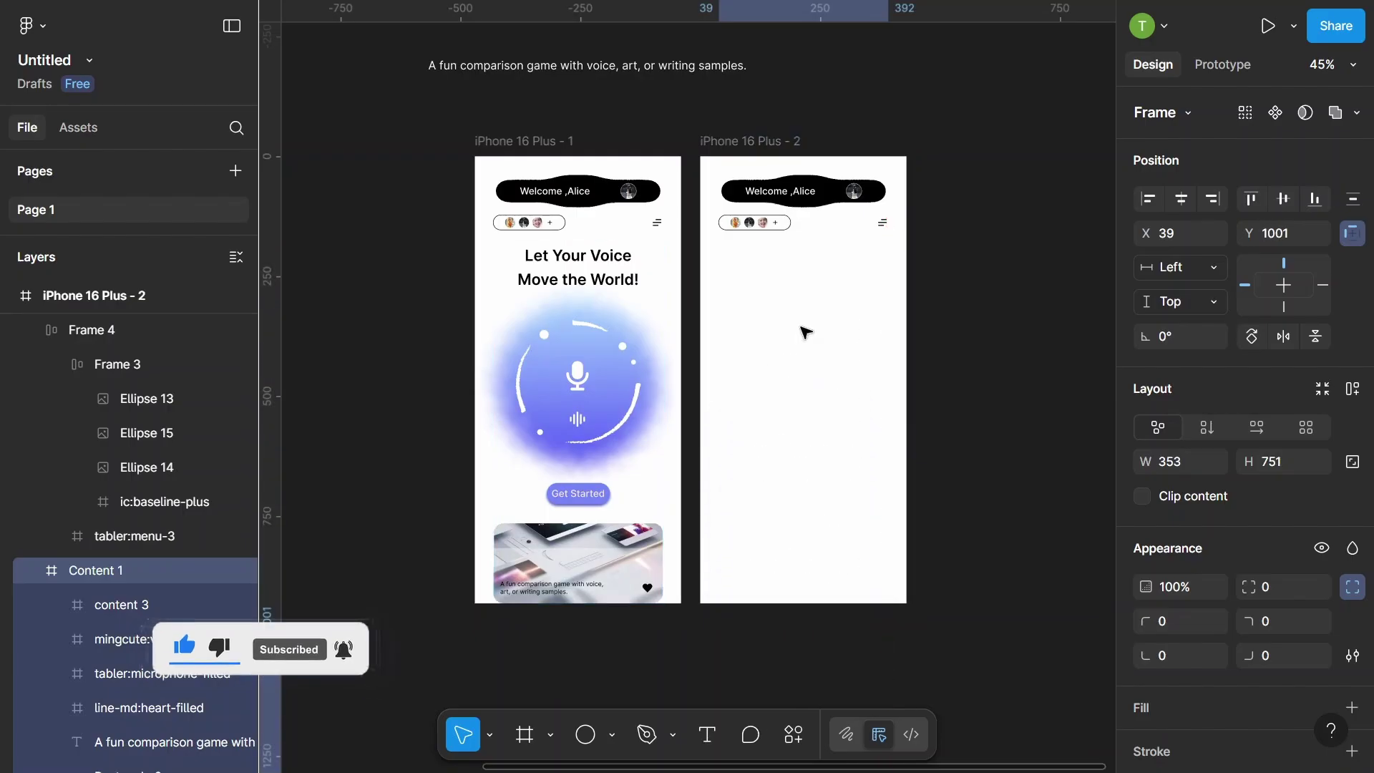
# - Remove Frame 4's auto layout, then push the menu icon right and Frame 3 left off-screen
pyautogui.click(773, 236)
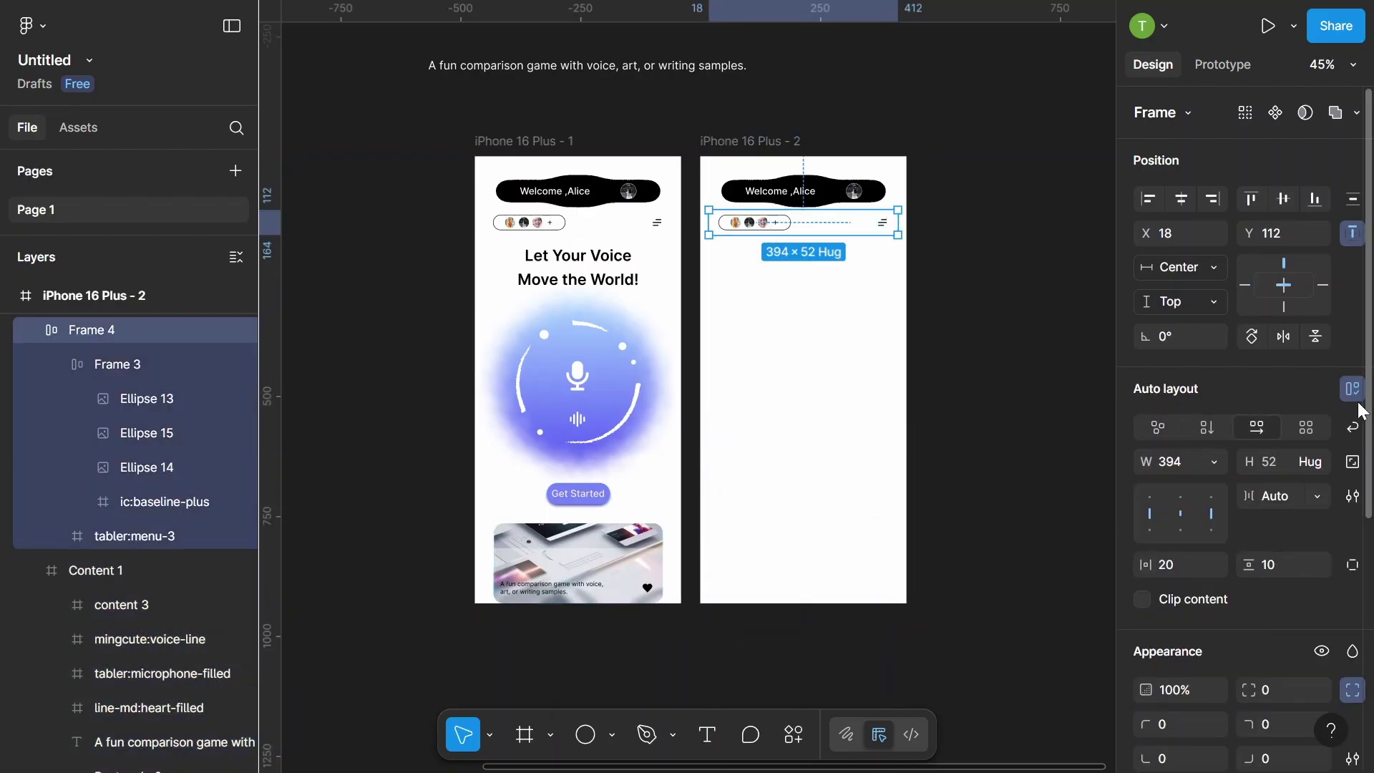
pyautogui.hotkey('alt', 'shift', 'a')
pyautogui.click(990, 230)
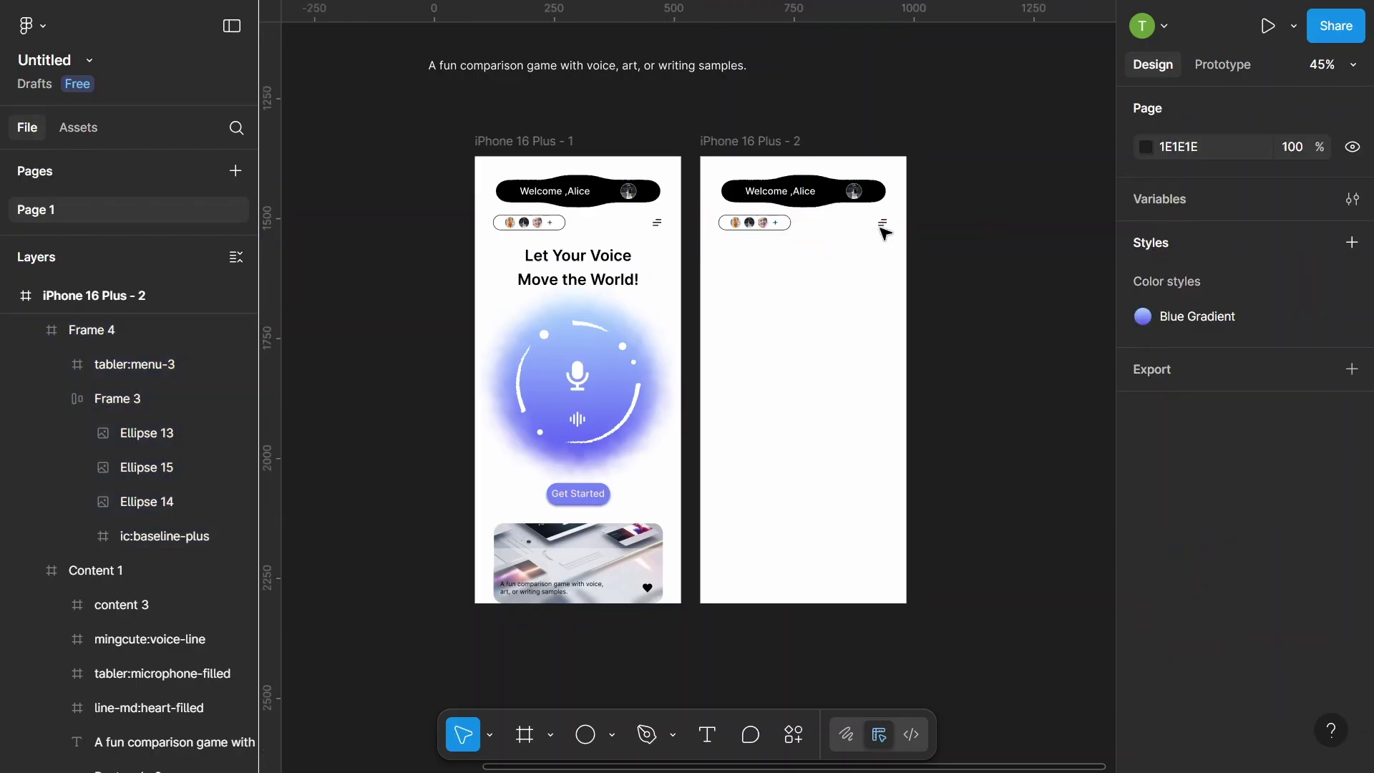
pyautogui.click(883, 223)
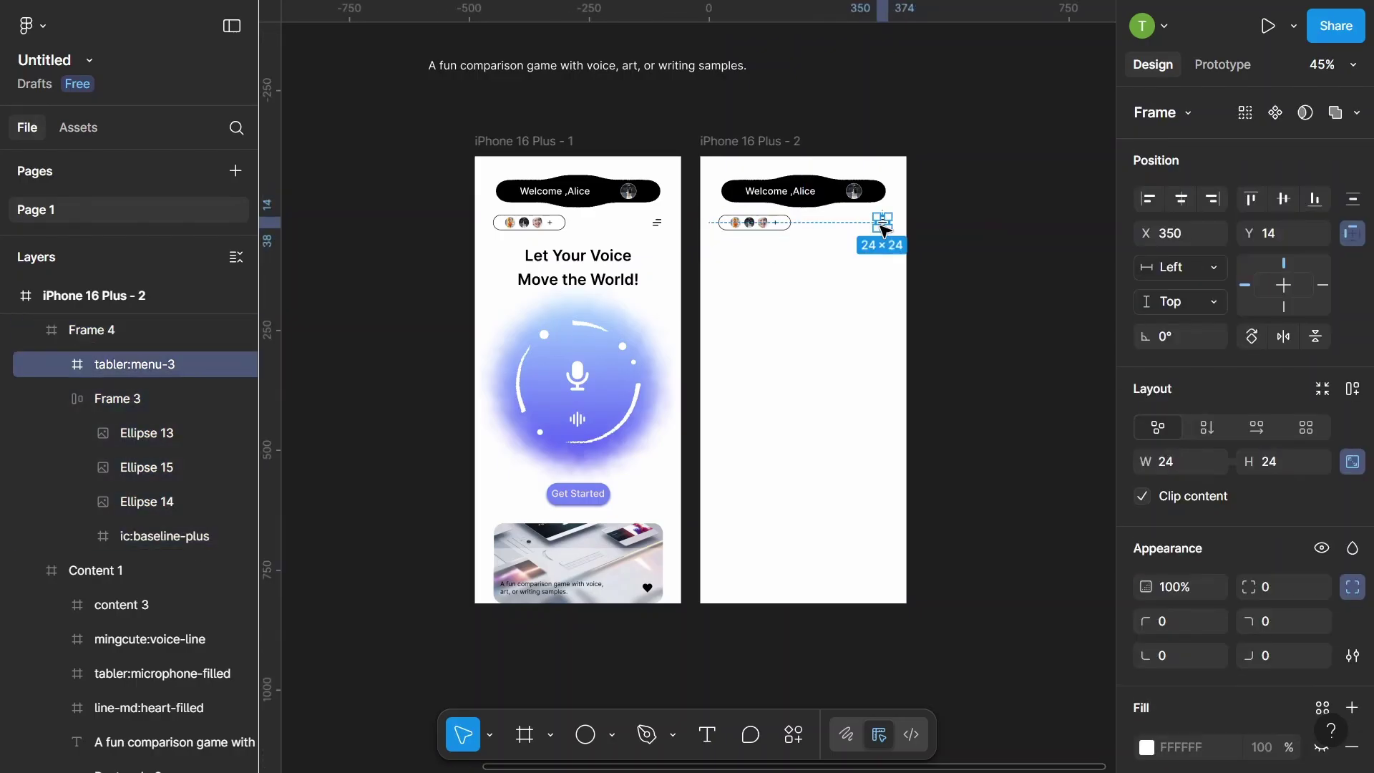
pyautogui.hotkey('shift', 'Right')
pyautogui.hotkey('shift', 'Right')
pyautogui.hotkey('shift', 'Right')
pyautogui.hotkey('shift', 'Right')
pyautogui.hotkey('shift', 'Right')
pyautogui.hotkey('shift', 'Right')
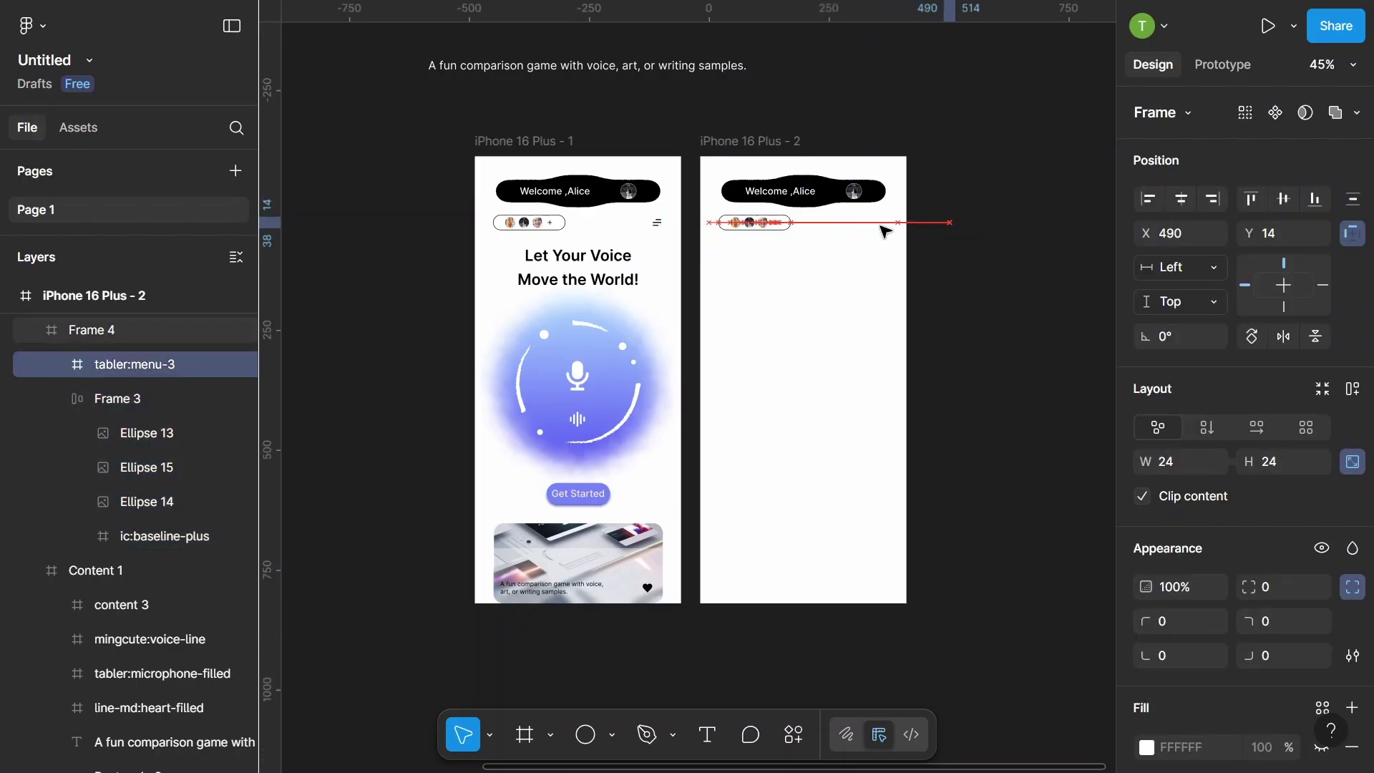
pyautogui.click(758, 225)
pyautogui.scroll(3, 772, 219)
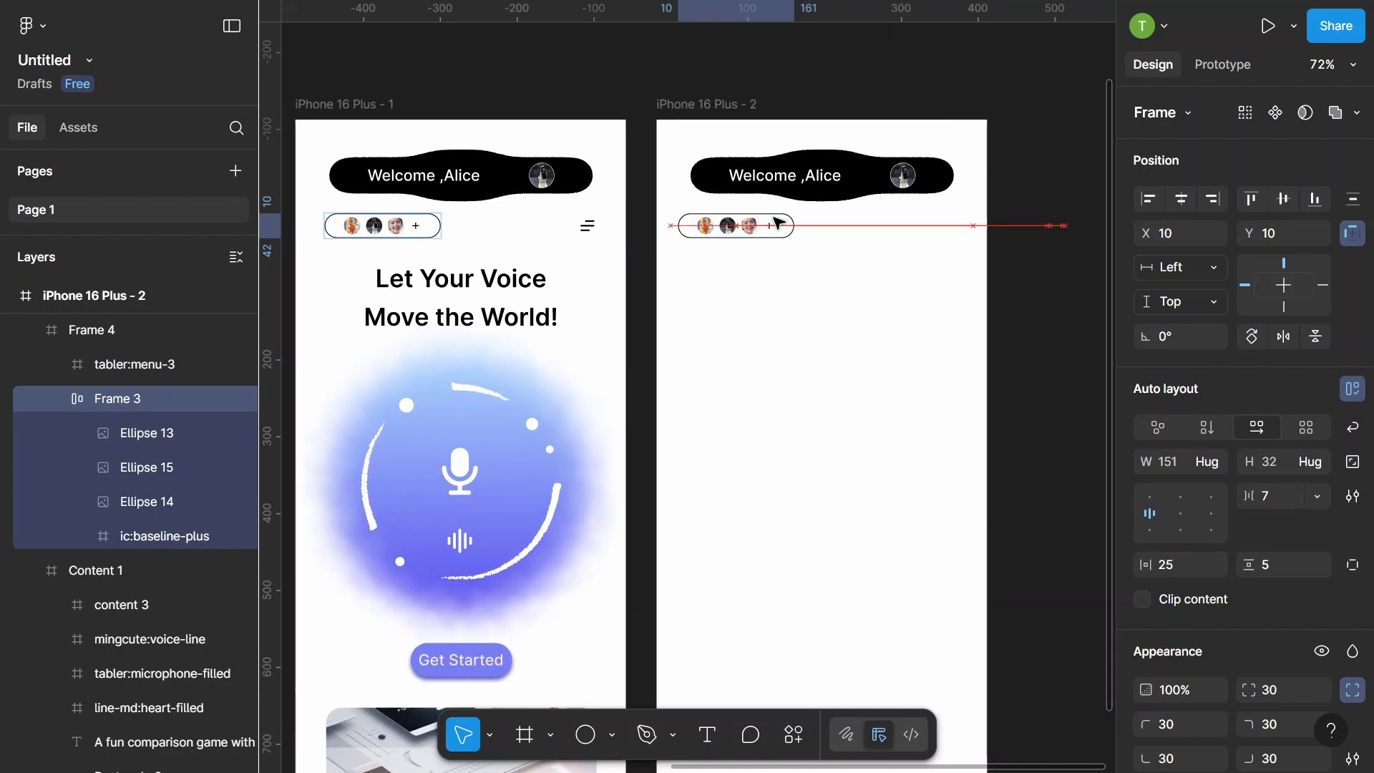
pyautogui.hotkey('shift', 'Left')
pyautogui.hotkey('shift', 'Left')
pyautogui.hotkey('shift', 'Left')
pyautogui.hotkey('shift', 'Left')
pyautogui.hotkey('shift', 'Left')
pyautogui.hotkey('shift', 'Left')
pyautogui.scroll(-2, 787, 233)
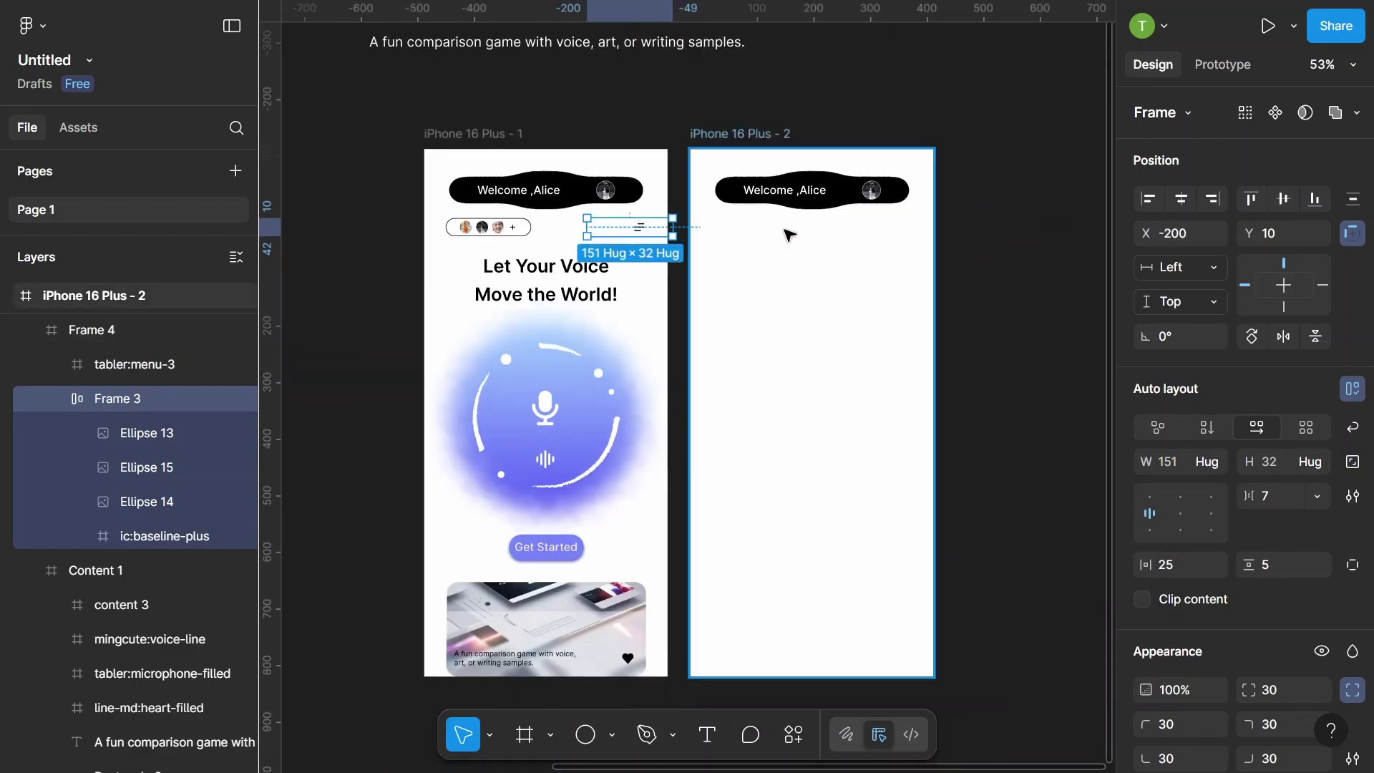
pyautogui.scroll(-2, 789, 235)
pyautogui.scroll(-2, 834, 141)
pyautogui.click(830, 141)
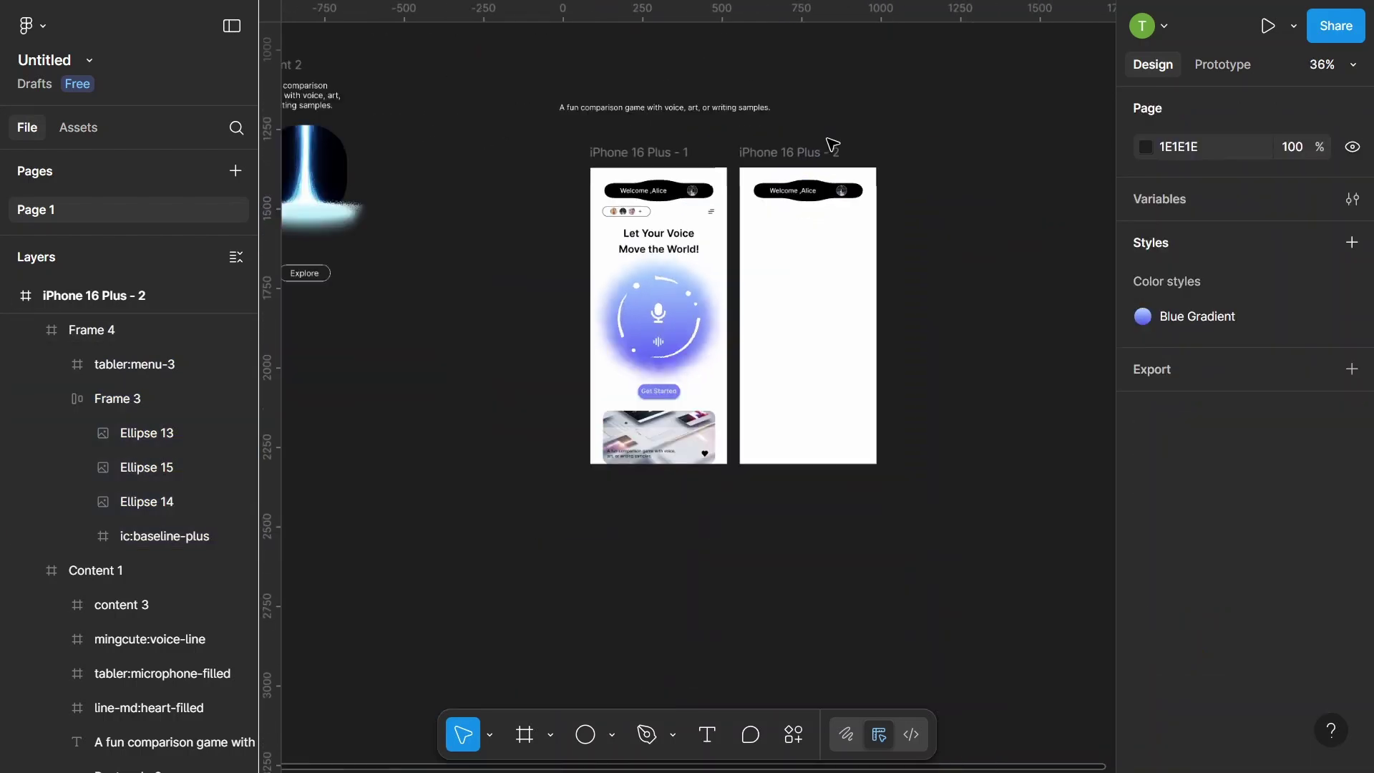
# - Stretch the Base 2 pill on the second screen taller, down the screen
pyautogui.click(794, 190)
pyautogui.scroll(-2, 121, 517)
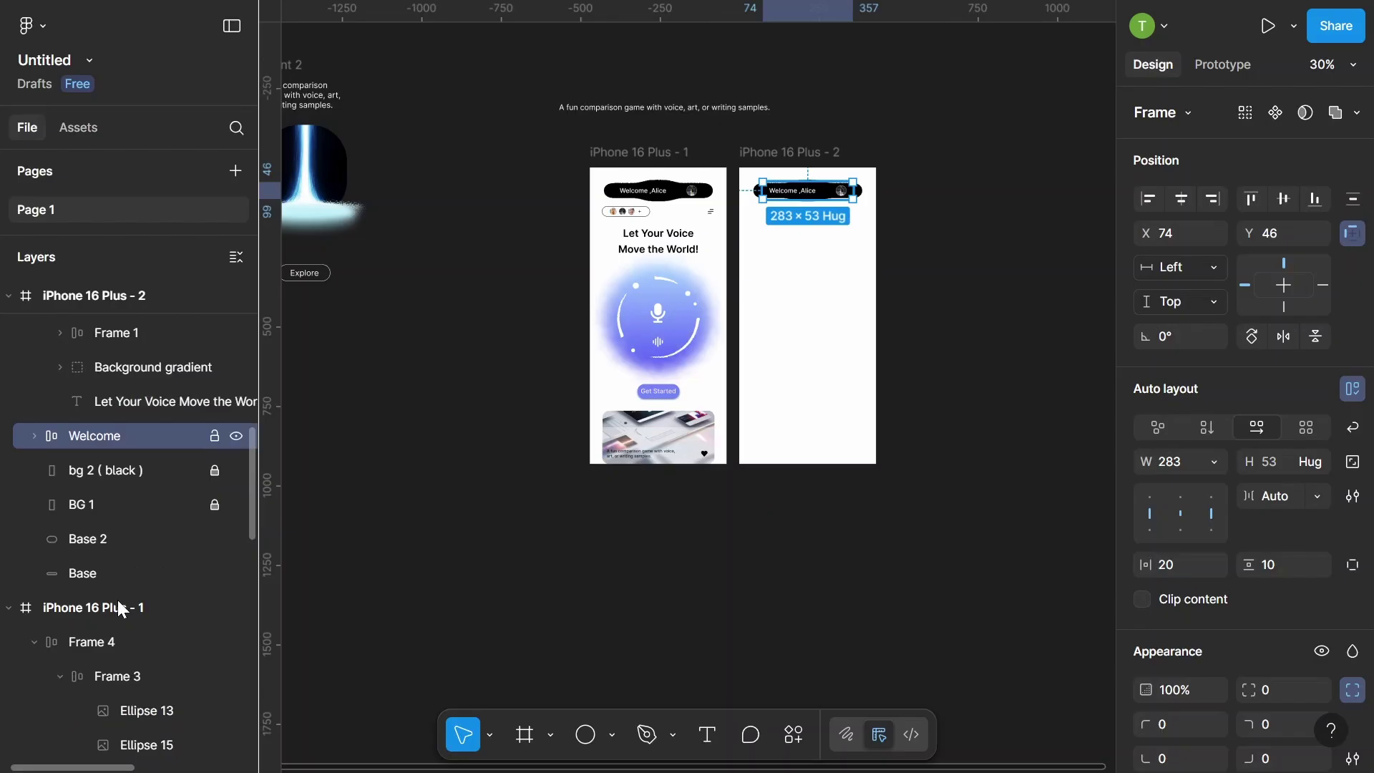
pyautogui.click(128, 542)
pyautogui.scroll(2, 800, 189)
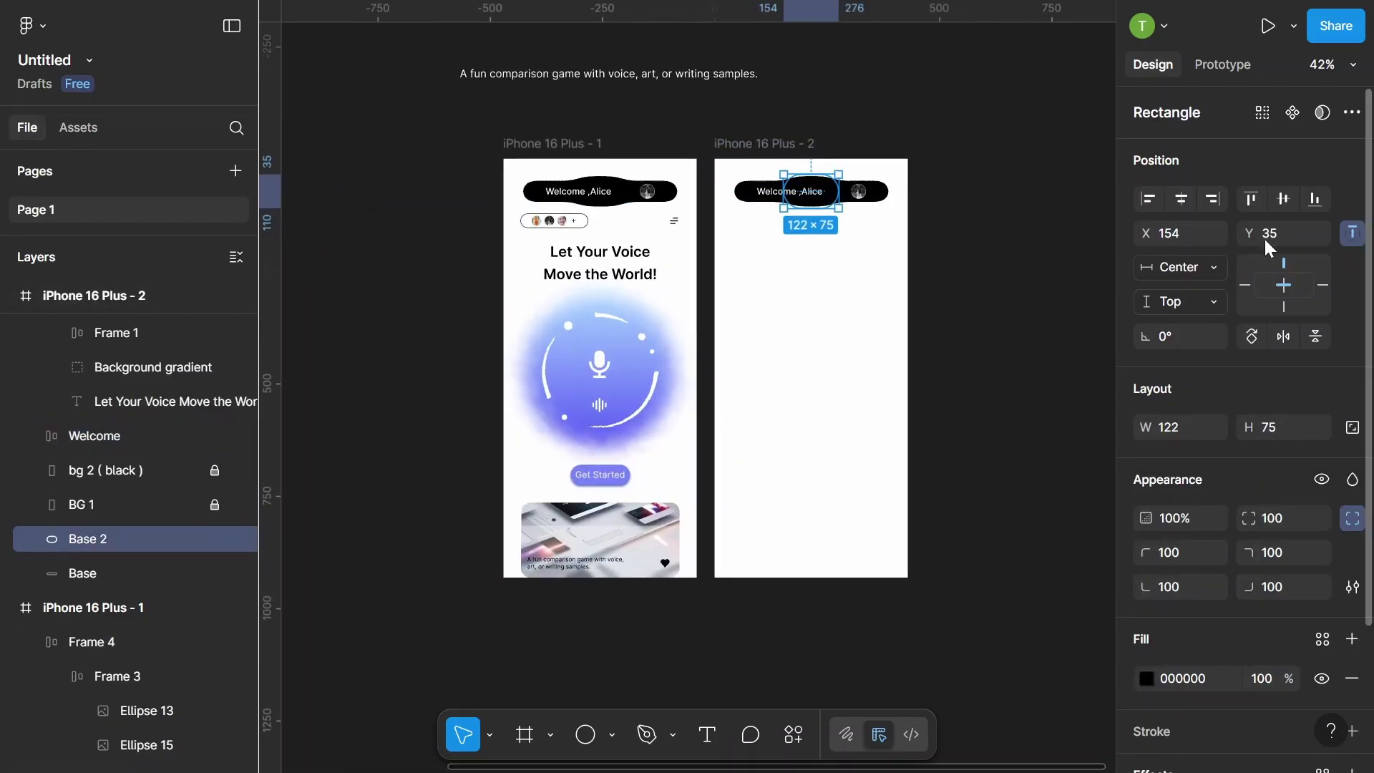
pyautogui.click(1283, 198)
pyautogui.moveTo(816, 347); pyautogui.dragTo(812, 245)
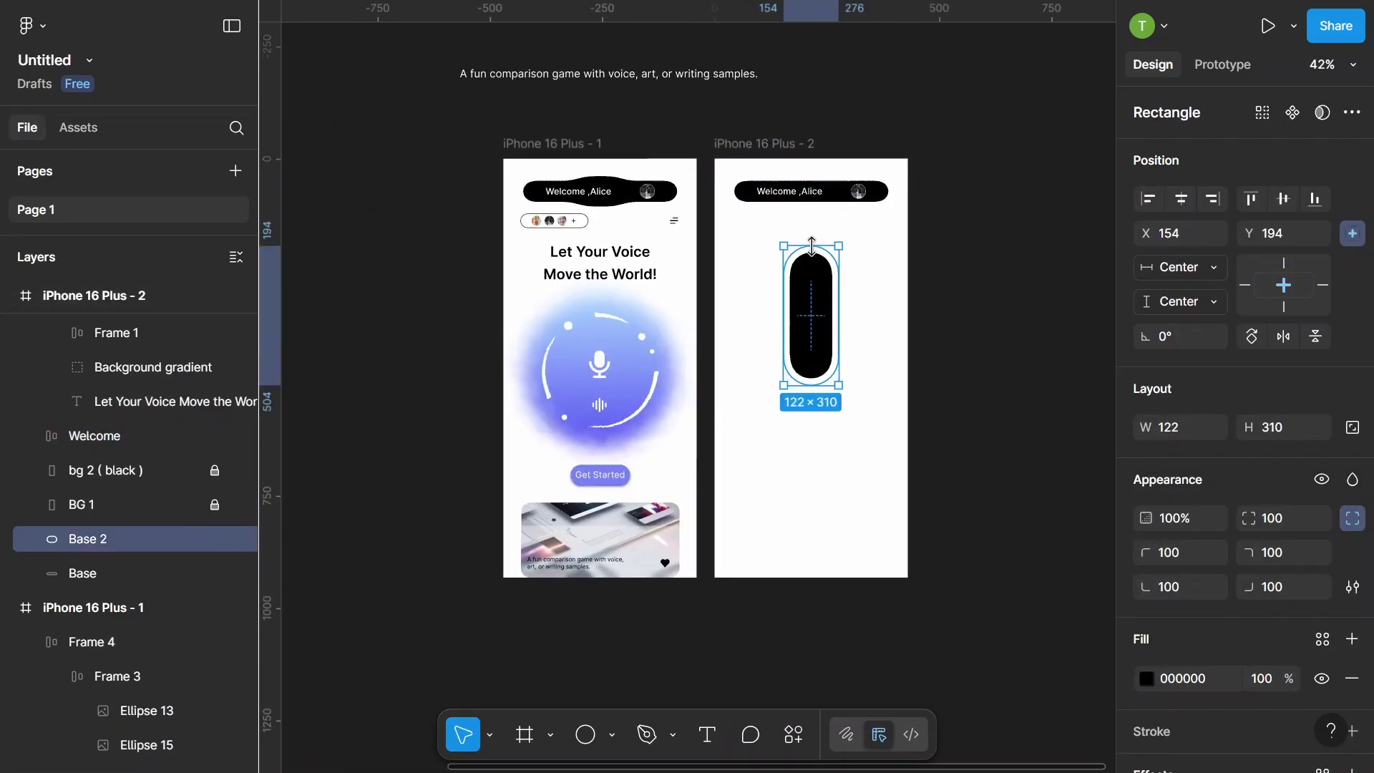
pyautogui.moveTo(813, 410); pyautogui.dragTo(812, 546)
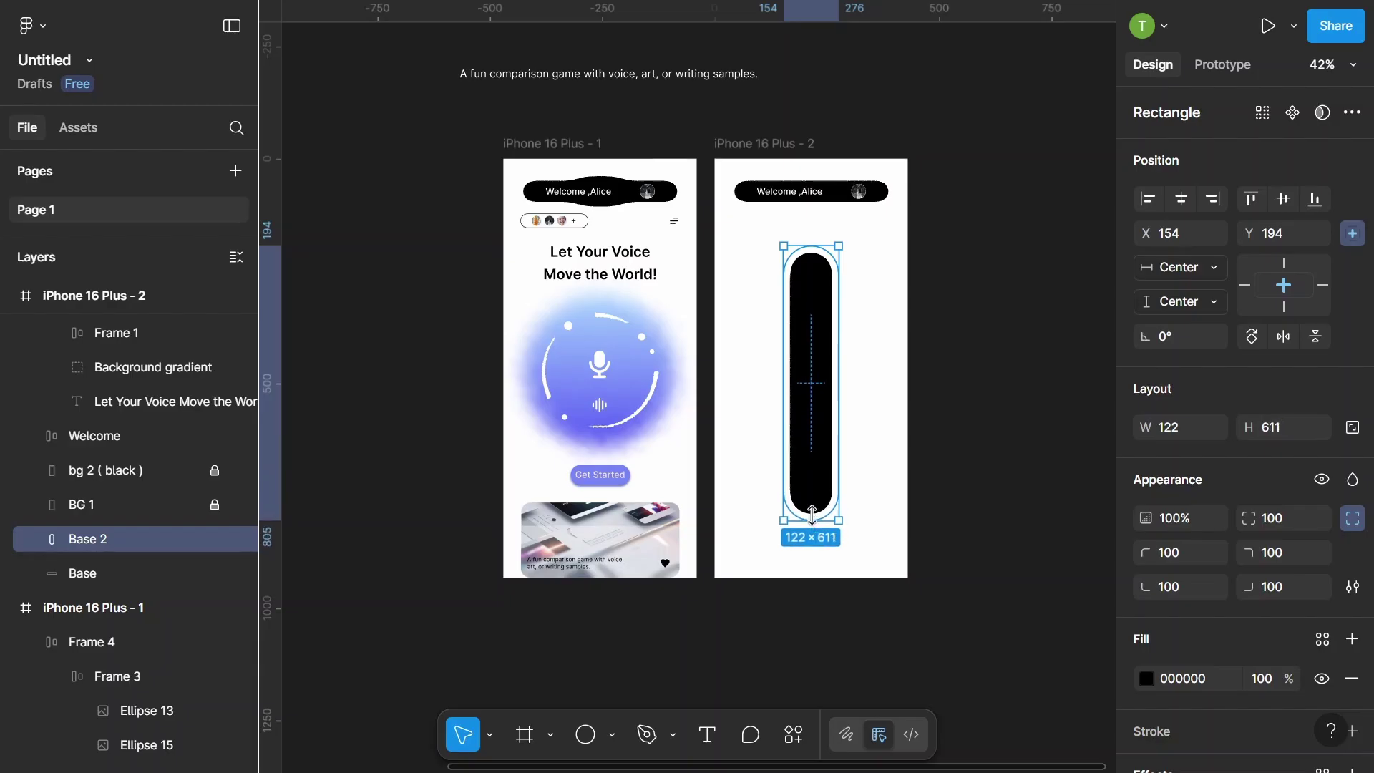
# - Widen Base 2 to the full screen width, making it 430×663 at X 0
pyautogui.moveTo(839, 397); pyautogui.dragTo(891, 398)
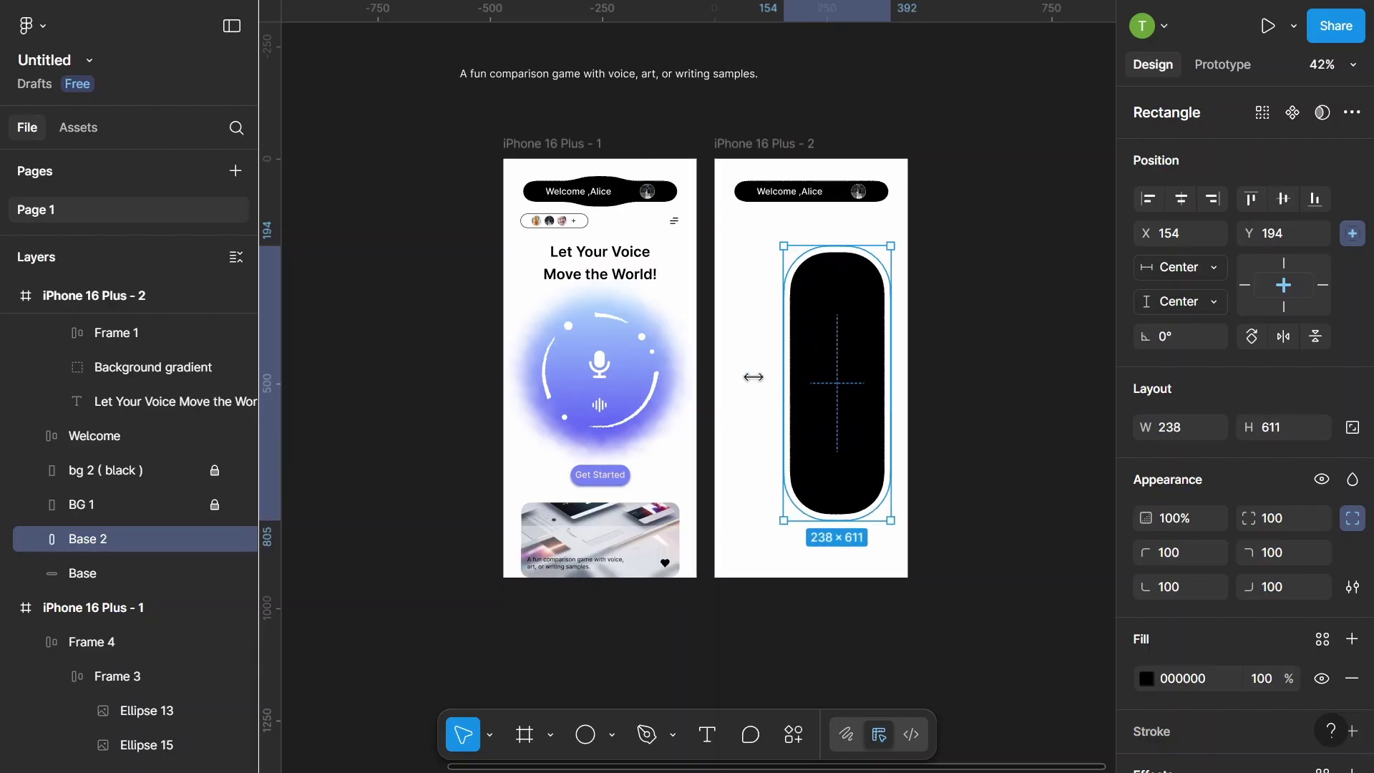
pyautogui.moveTo(754, 377); pyautogui.dragTo(722, 382)
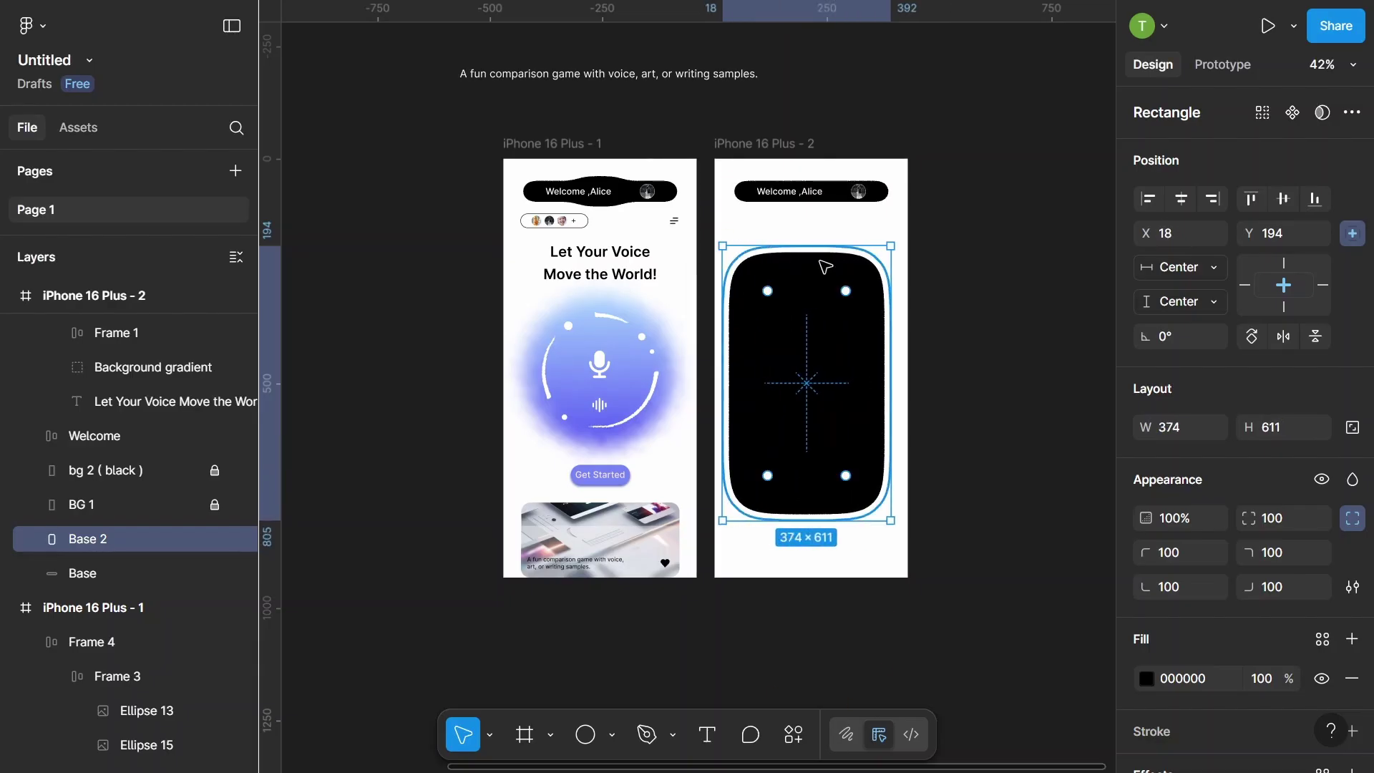
pyautogui.moveTo(818, 246); pyautogui.dragTo(819, 220)
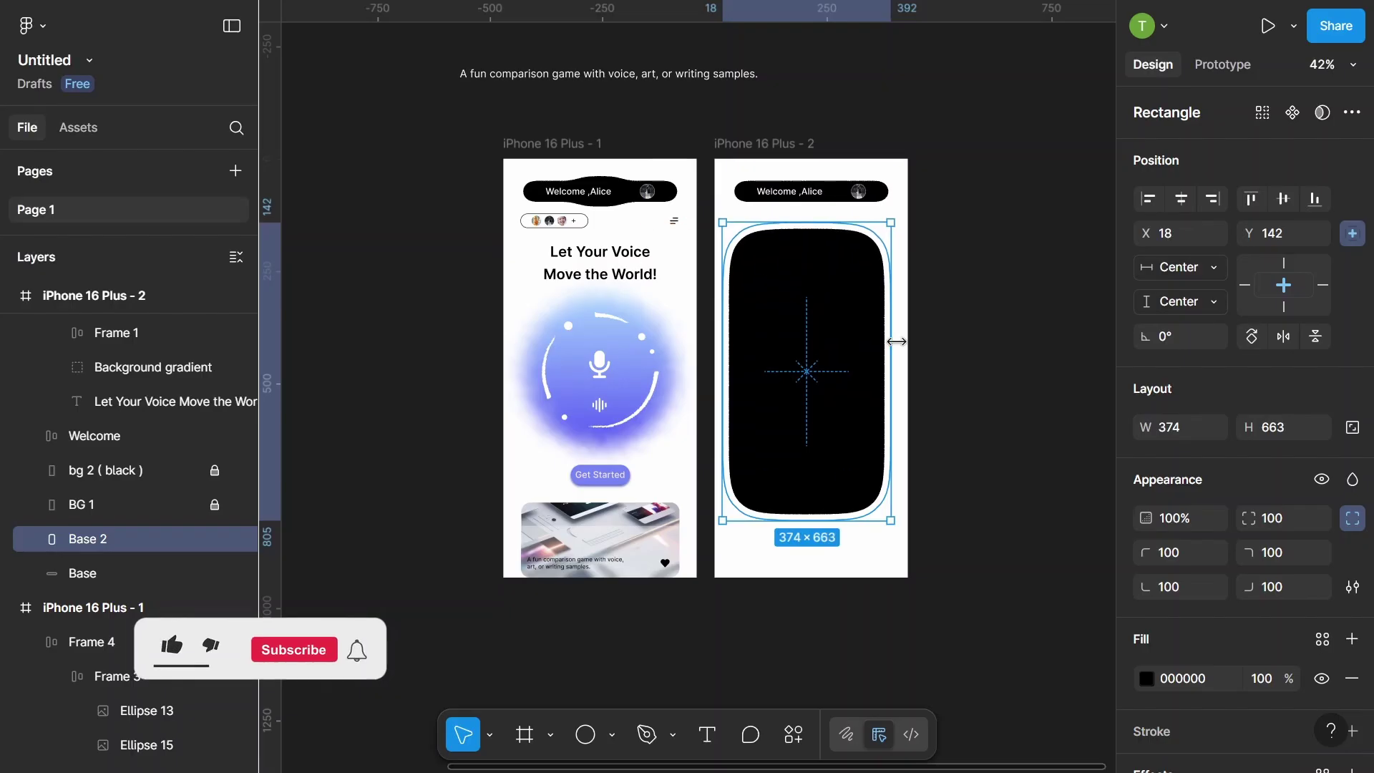
pyautogui.moveTo(902, 342); pyautogui.dragTo(904, 341)
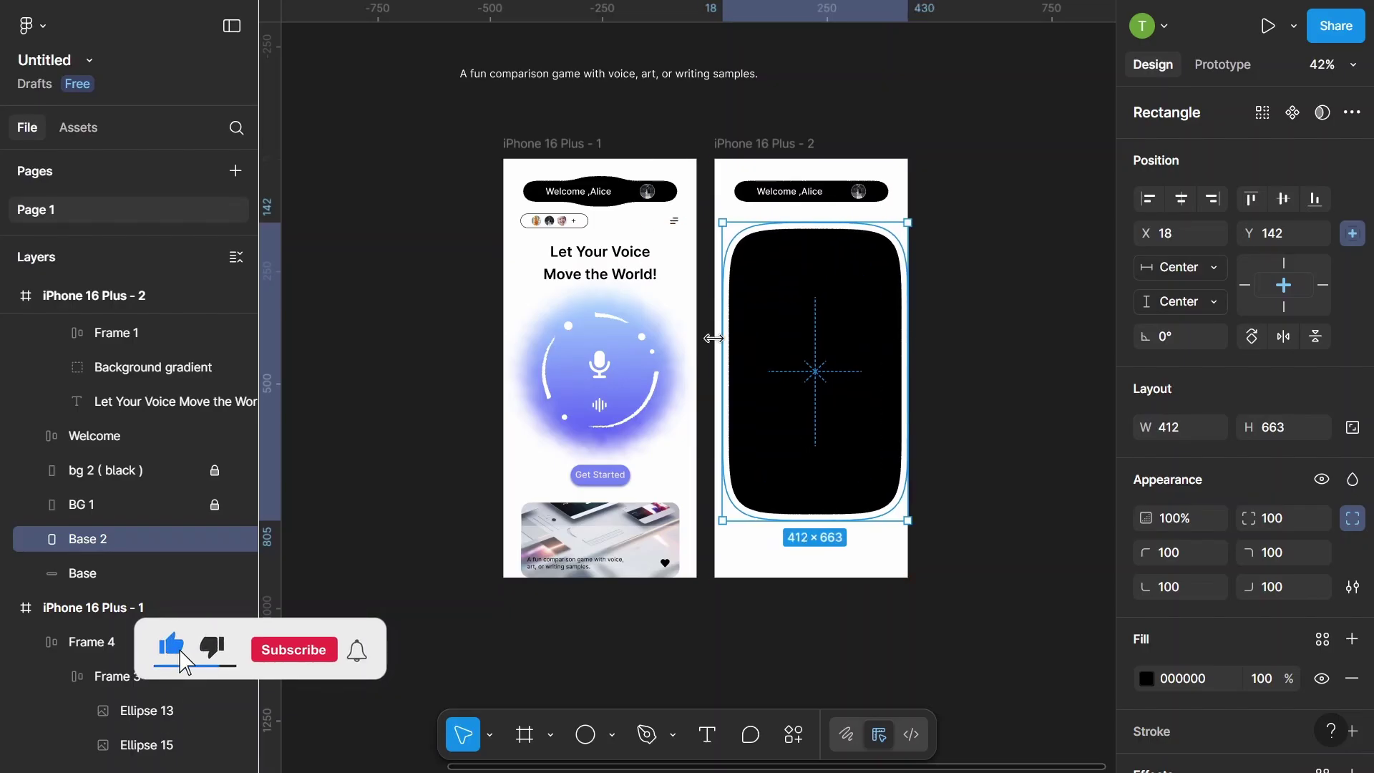
pyautogui.moveTo(714, 339); pyautogui.dragTo(715, 338)
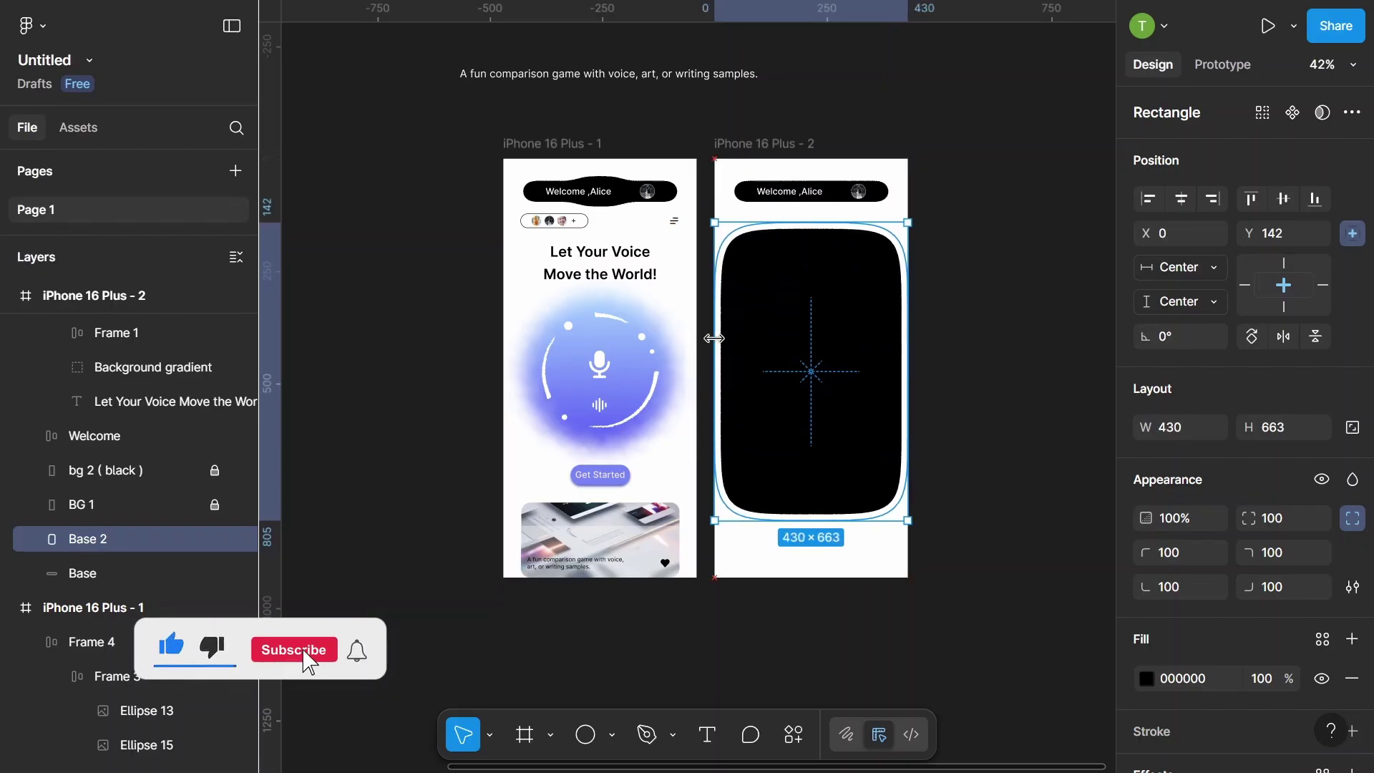
pyautogui.click(966, 281)
pyautogui.scroll(-2, 966, 282)
# - Select the glow ellipse under the content 2 image and inspect its texture and layer blur effects
pyautogui.scroll(-2, 276, 85)
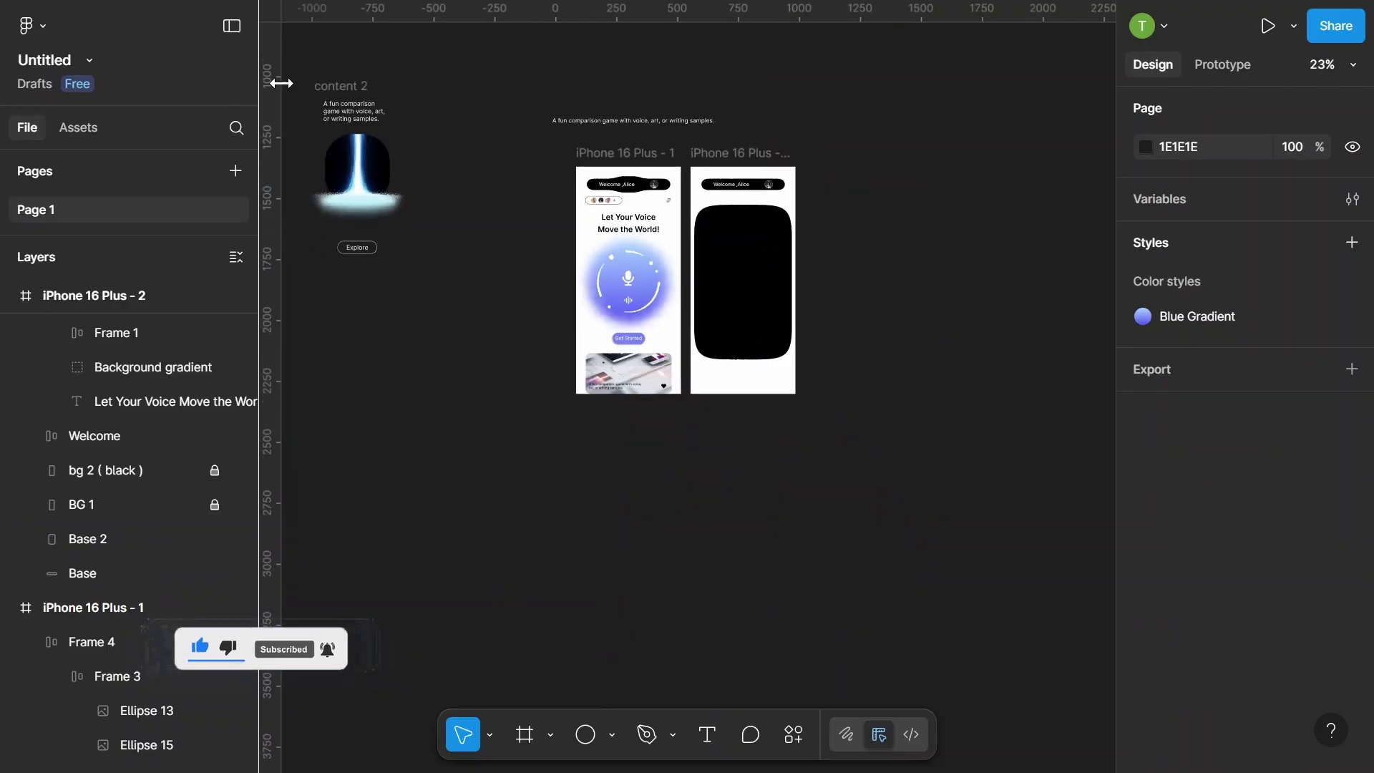
pyautogui.scroll(-2, 296, 109)
pyautogui.scroll(2, 337, 98)
pyautogui.scroll(2, 334, 96)
pyautogui.scroll(2, 429, 237)
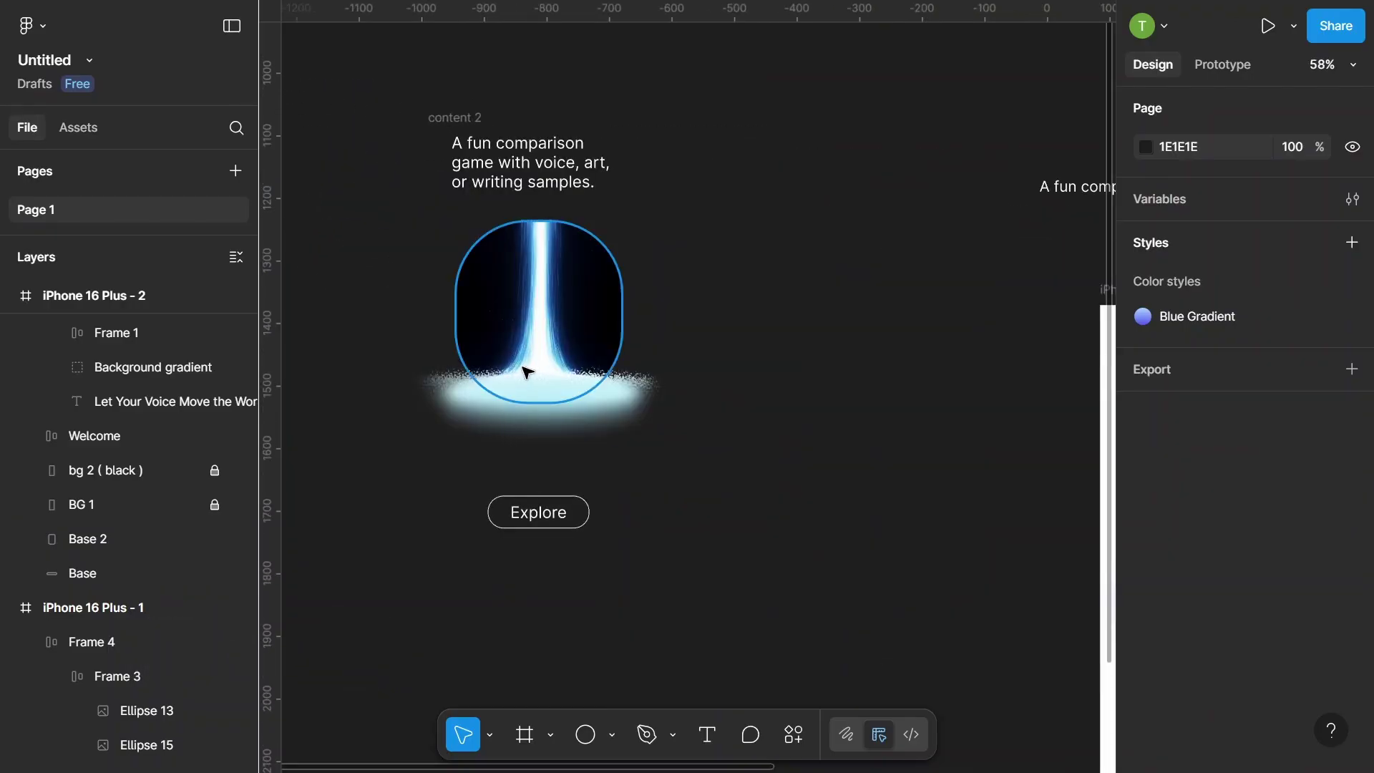
pyautogui.click(529, 331)
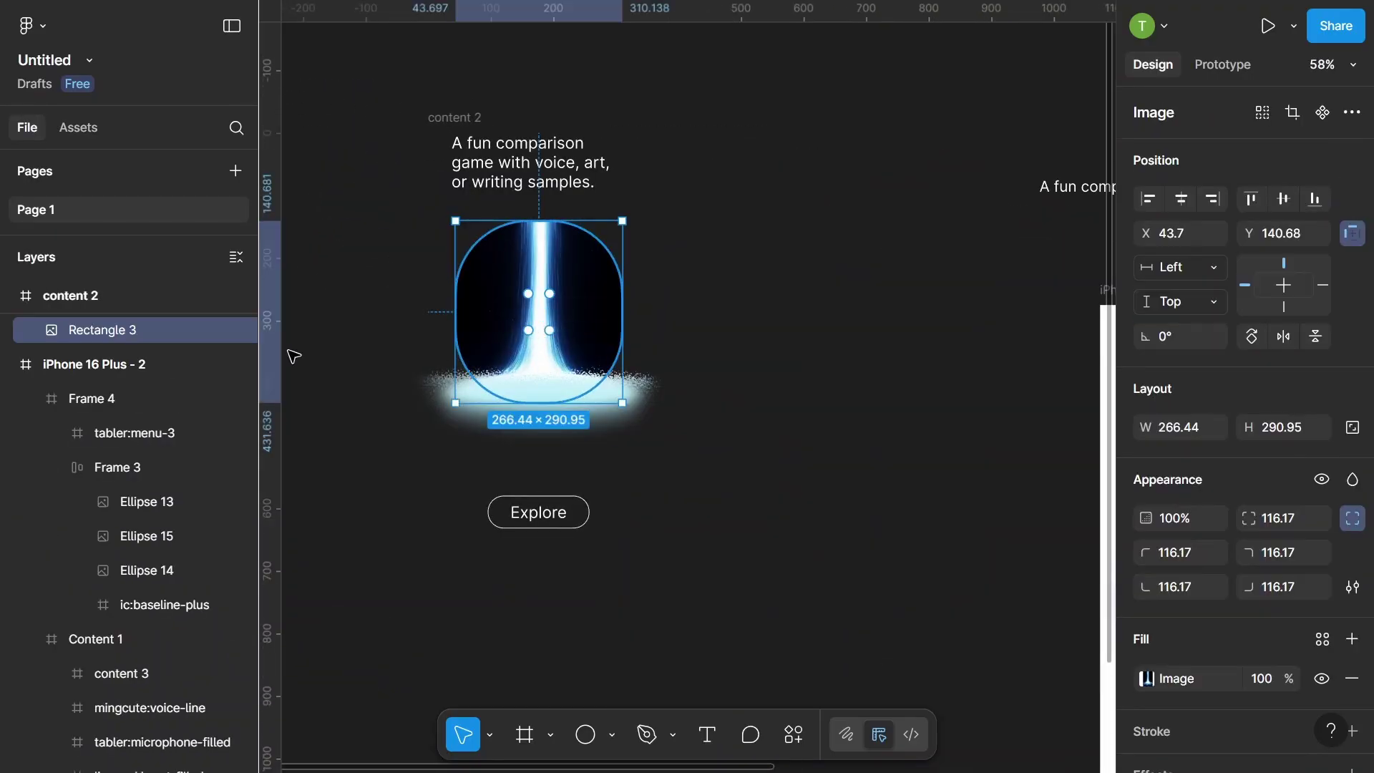
pyautogui.click(610, 398)
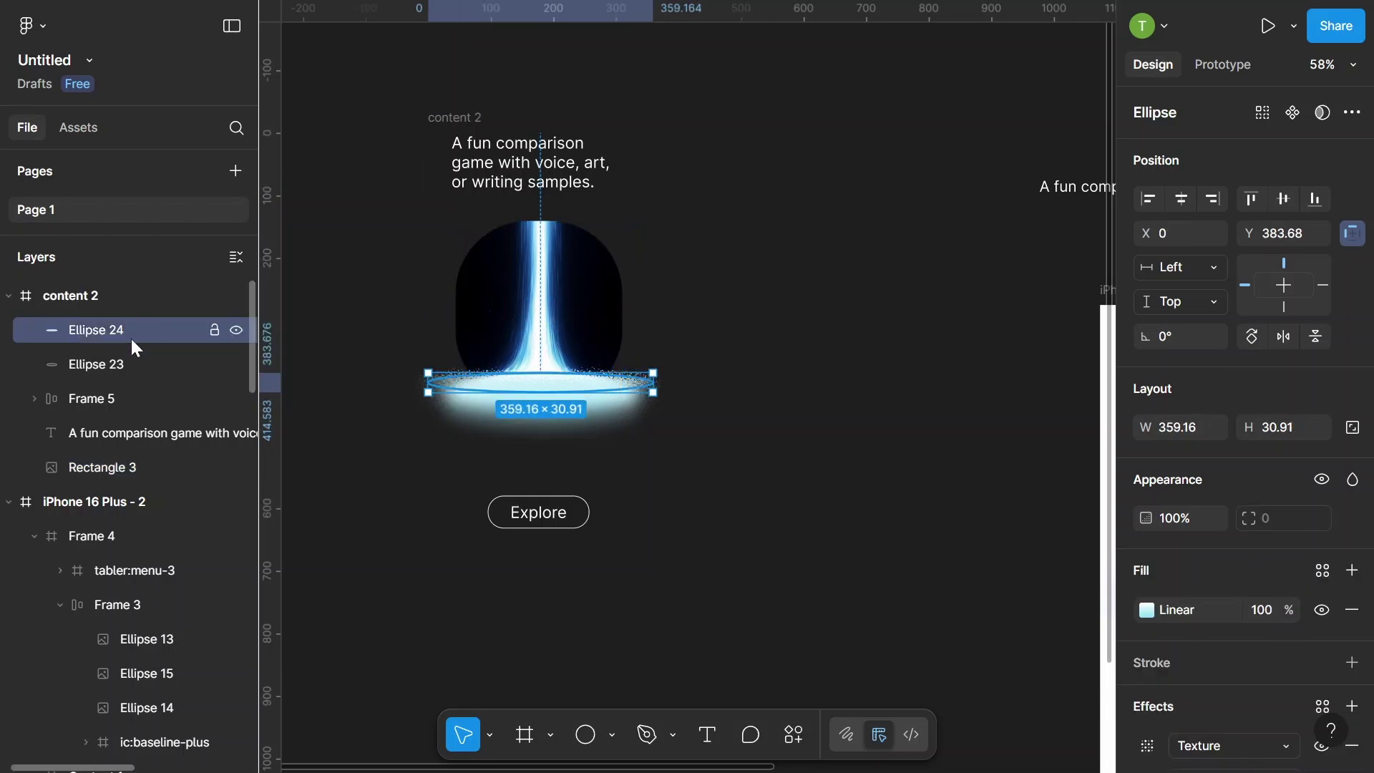
pyautogui.scroll(-2, 1136, 556)
pyautogui.scroll(-1, 1145, 594)
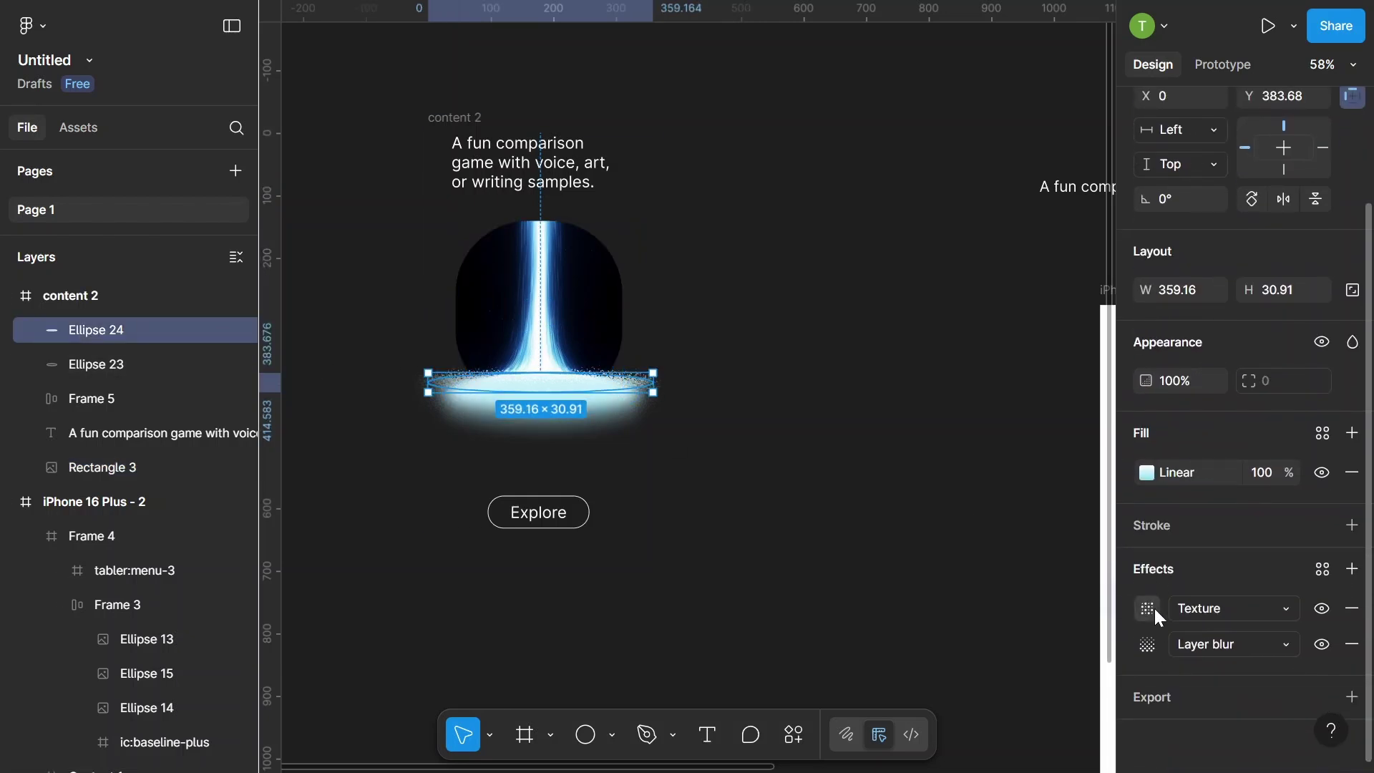
pyautogui.click(1154, 609)
pyautogui.click(1145, 644)
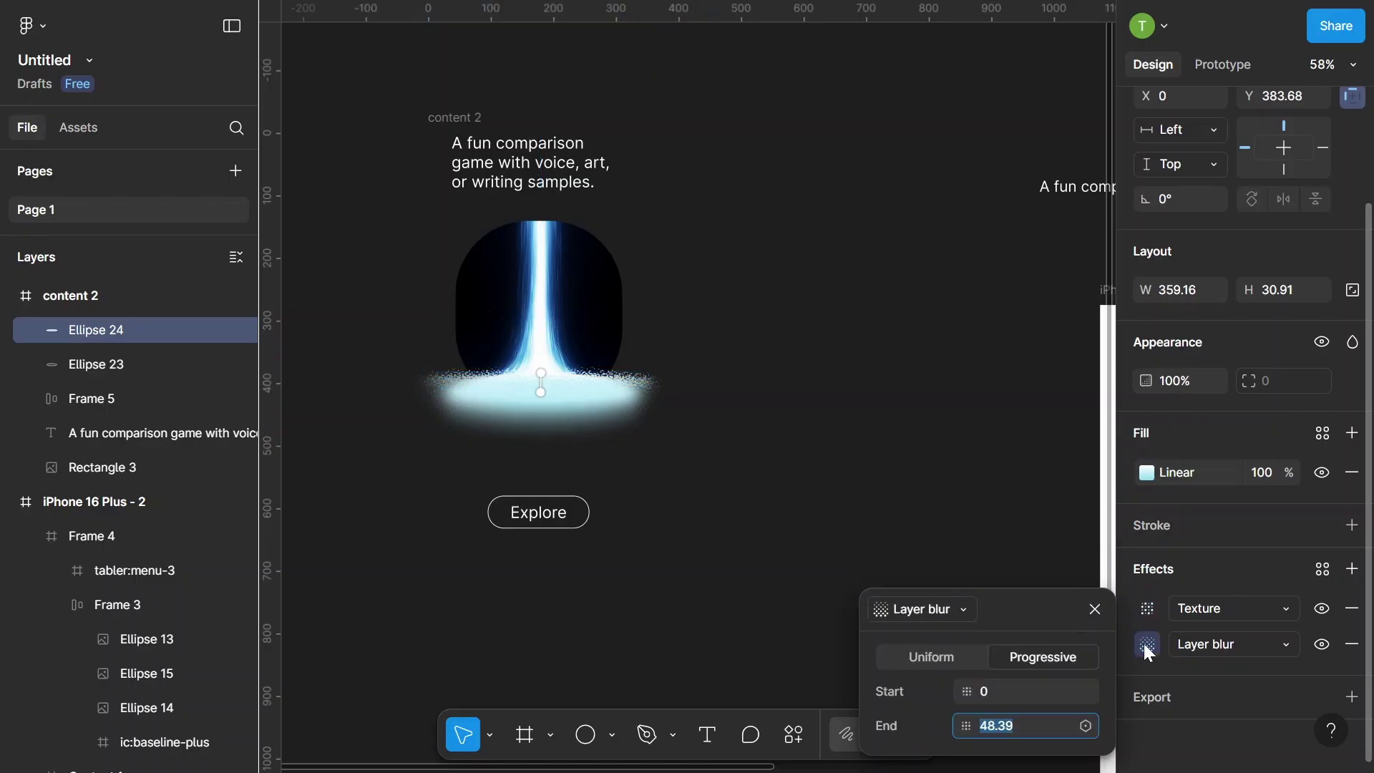
pyautogui.click(1095, 609)
# - Move the content 2 frame into iPhone 16 Plus - 2, positioned on the black panel
pyautogui.click(156, 367)
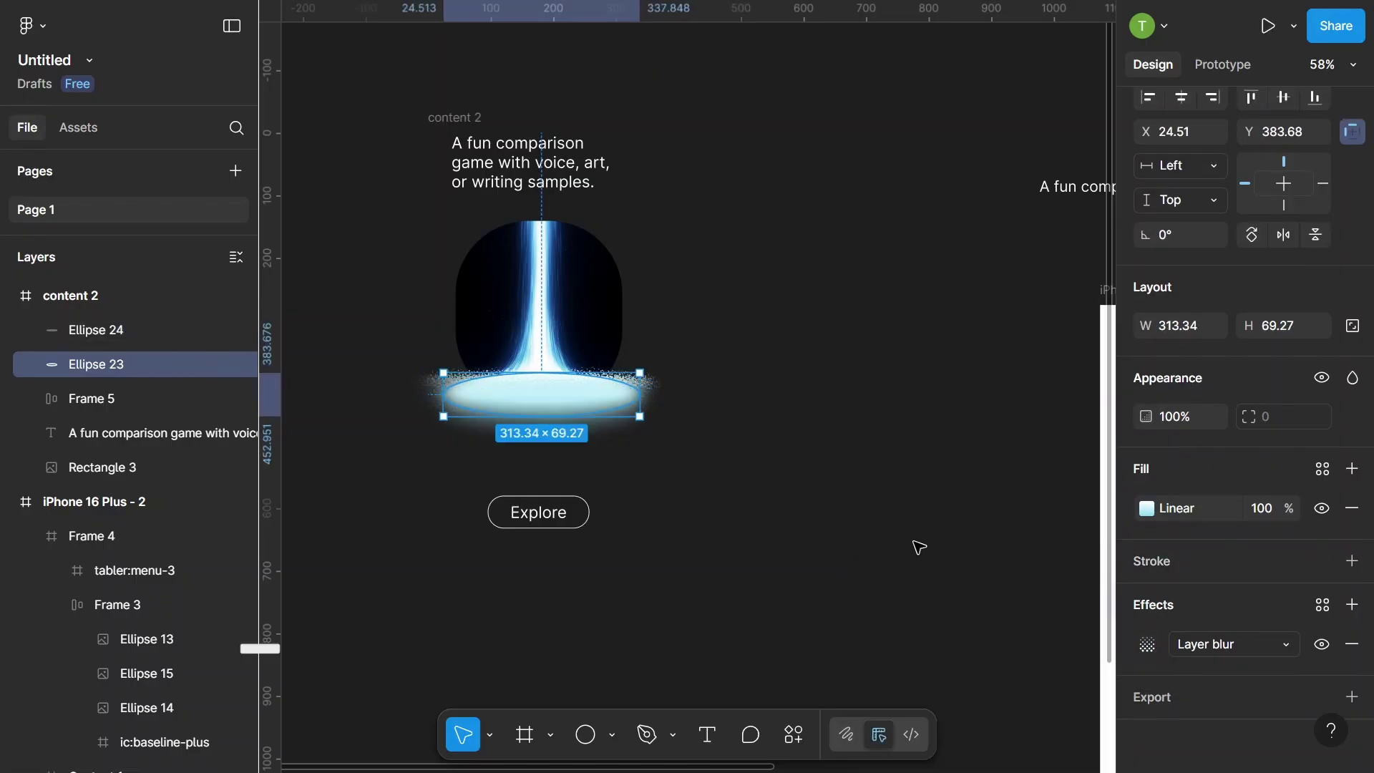
pyautogui.click(716, 436)
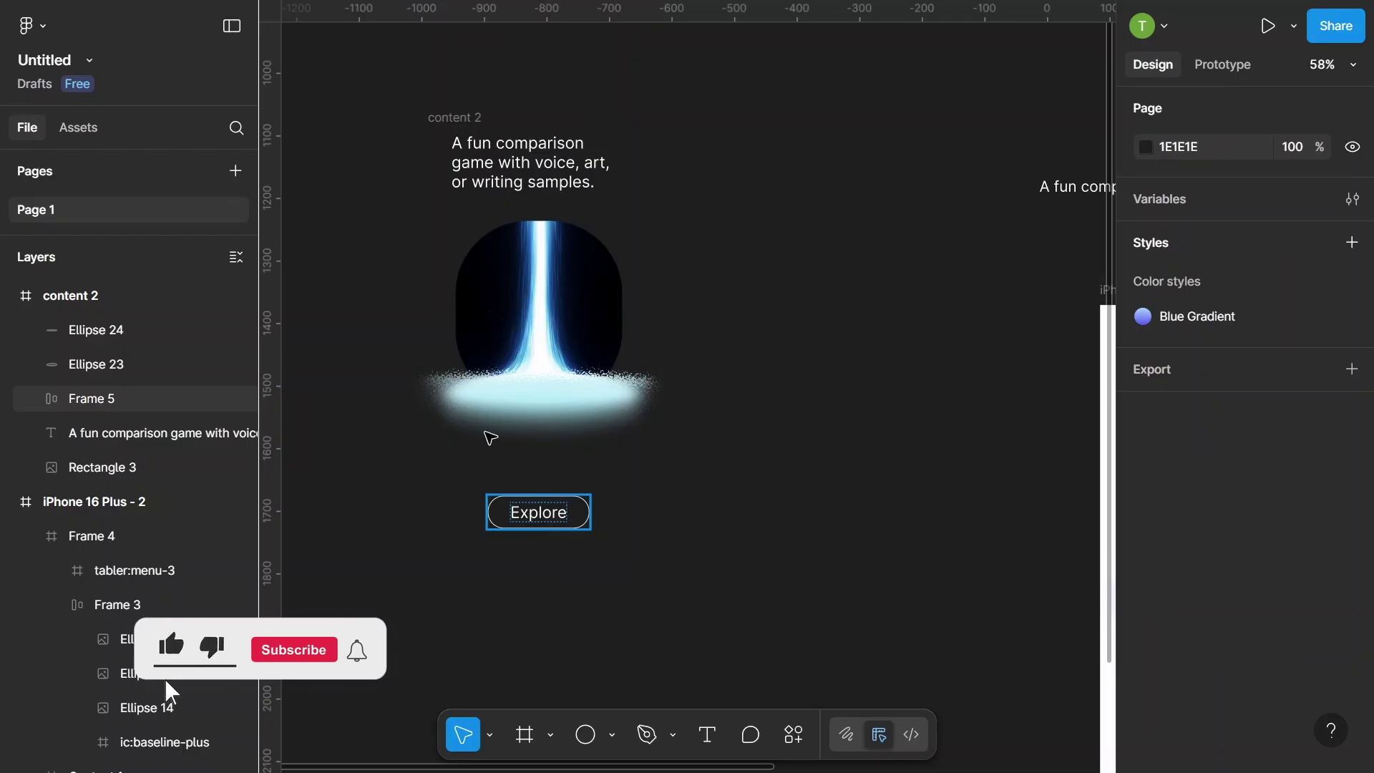
pyautogui.keyDown('ctrl'); pyautogui.scroll(-5, 490, 437); pyautogui.keyUp('ctrl')
pyautogui.keyDown('ctrl'); pyautogui.scroll(-5, 496, 292); pyautogui.keyUp('ctrl')
pyautogui.click(470, 221)
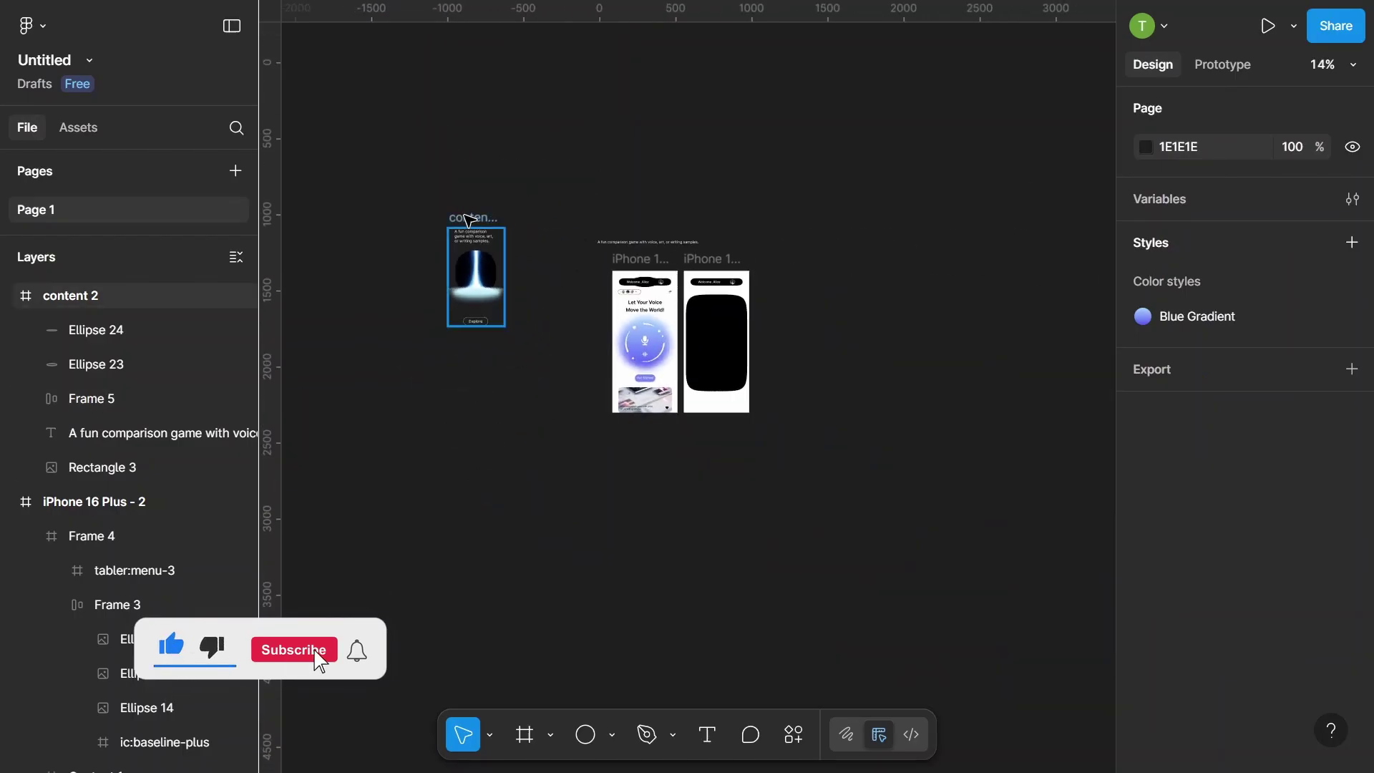
pyautogui.click(484, 277)
pyautogui.moveTo(483, 277); pyautogui.dragTo(717, 336)
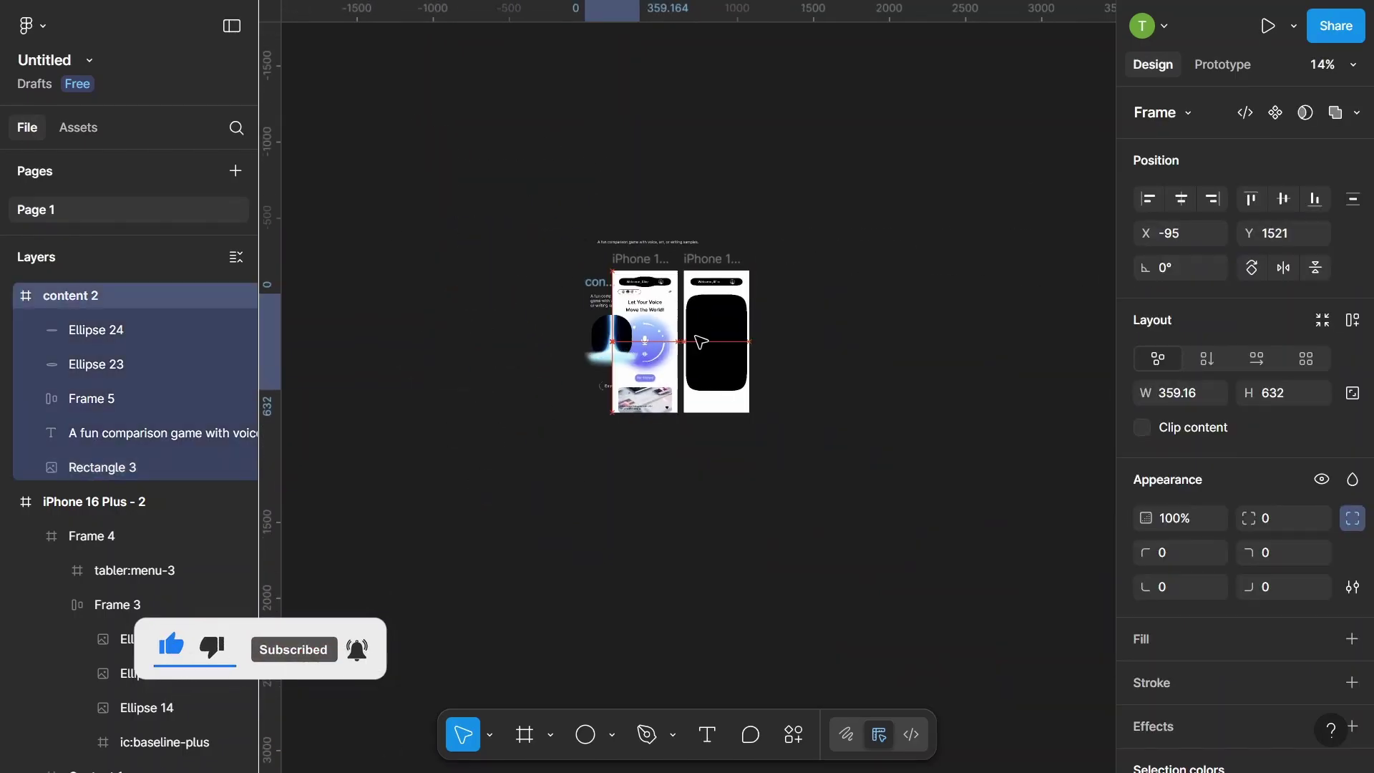
pyautogui.keyDown('ctrl'); pyautogui.scroll(3, 722, 354); pyautogui.keyUp('ctrl')
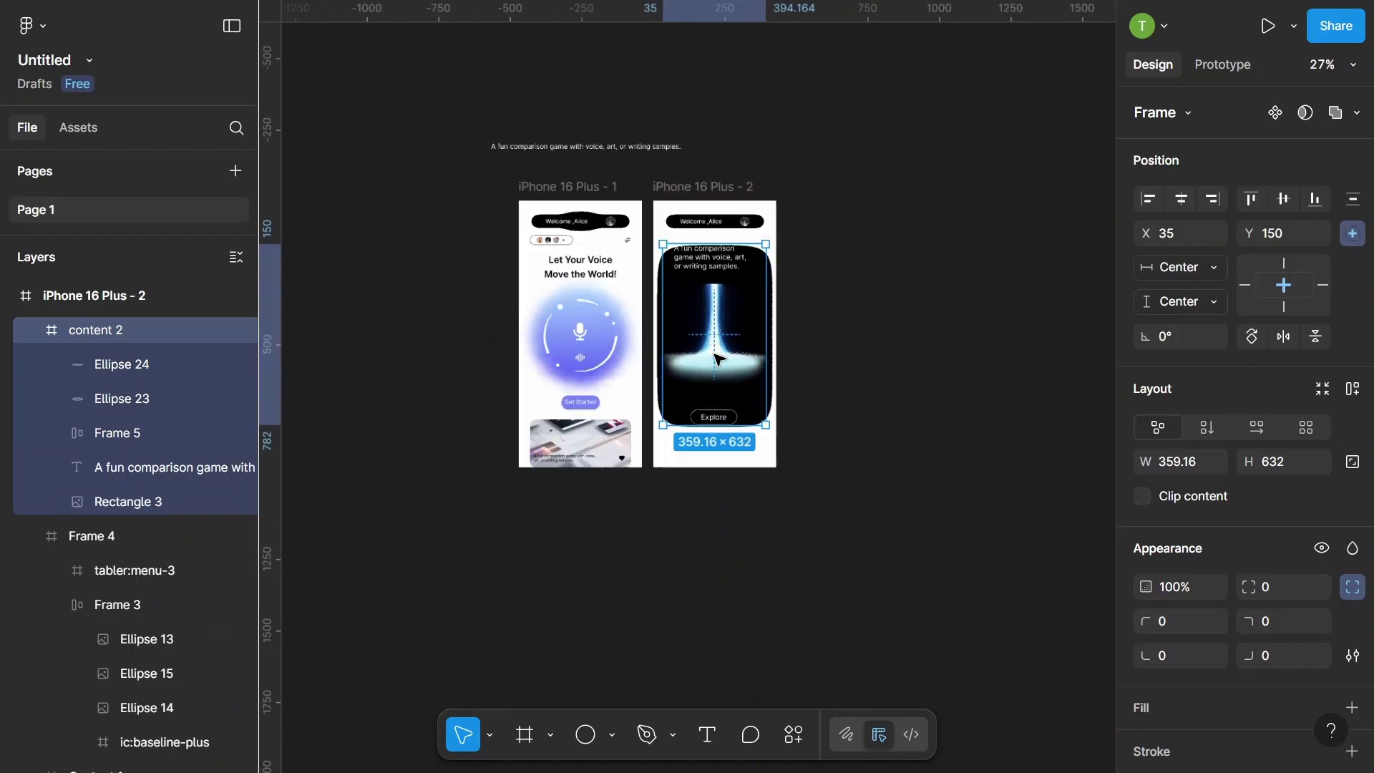
pyautogui.keyDown('ctrl'); pyautogui.scroll(1, 716, 343); pyautogui.keyUp('ctrl')
pyautogui.keyDown('ctrl'); pyautogui.scroll(3, 708, 326); pyautogui.keyUp('ctrl')
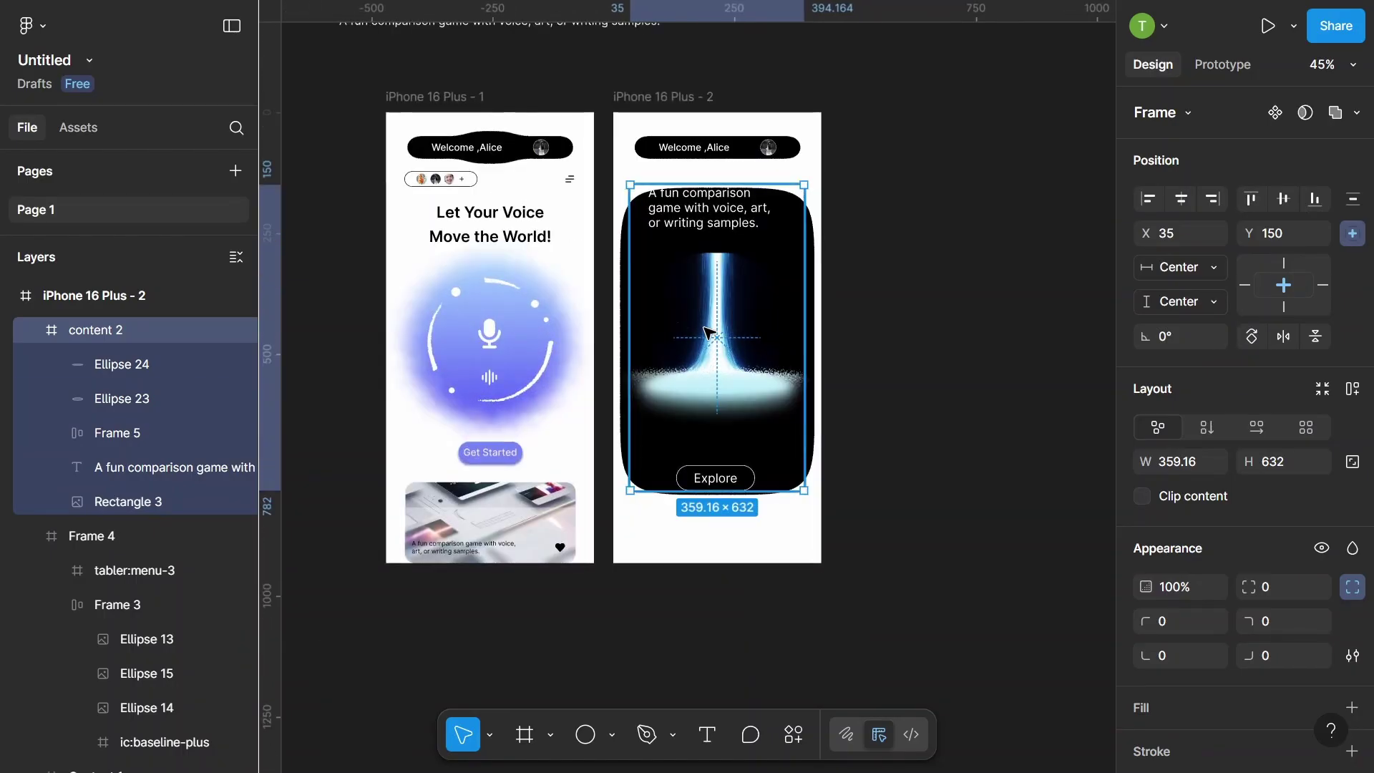
pyautogui.moveTo(707, 323); pyautogui.dragTo(707, 334)
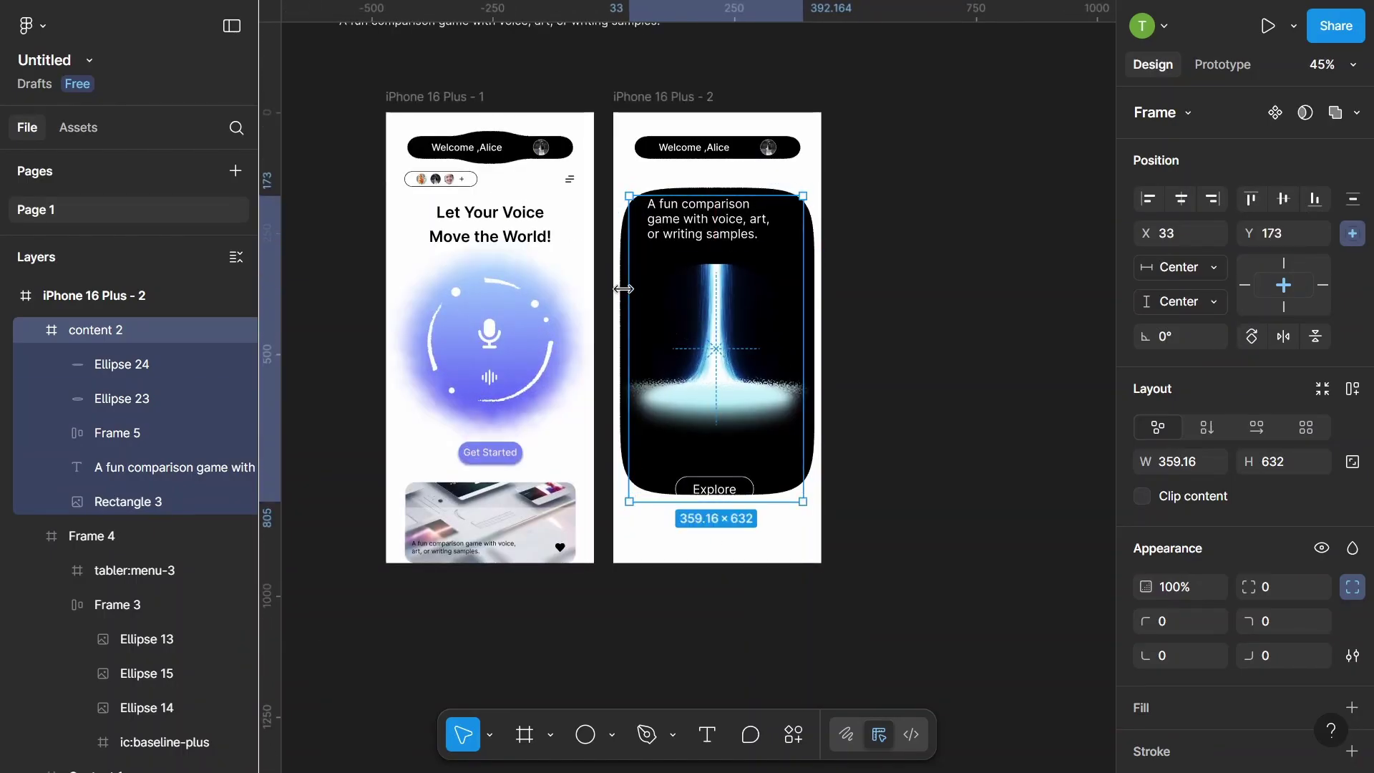
# - Lengthen the Base 2 panel downward to 430×709 to fit the artwork
pyautogui.click(620, 294)
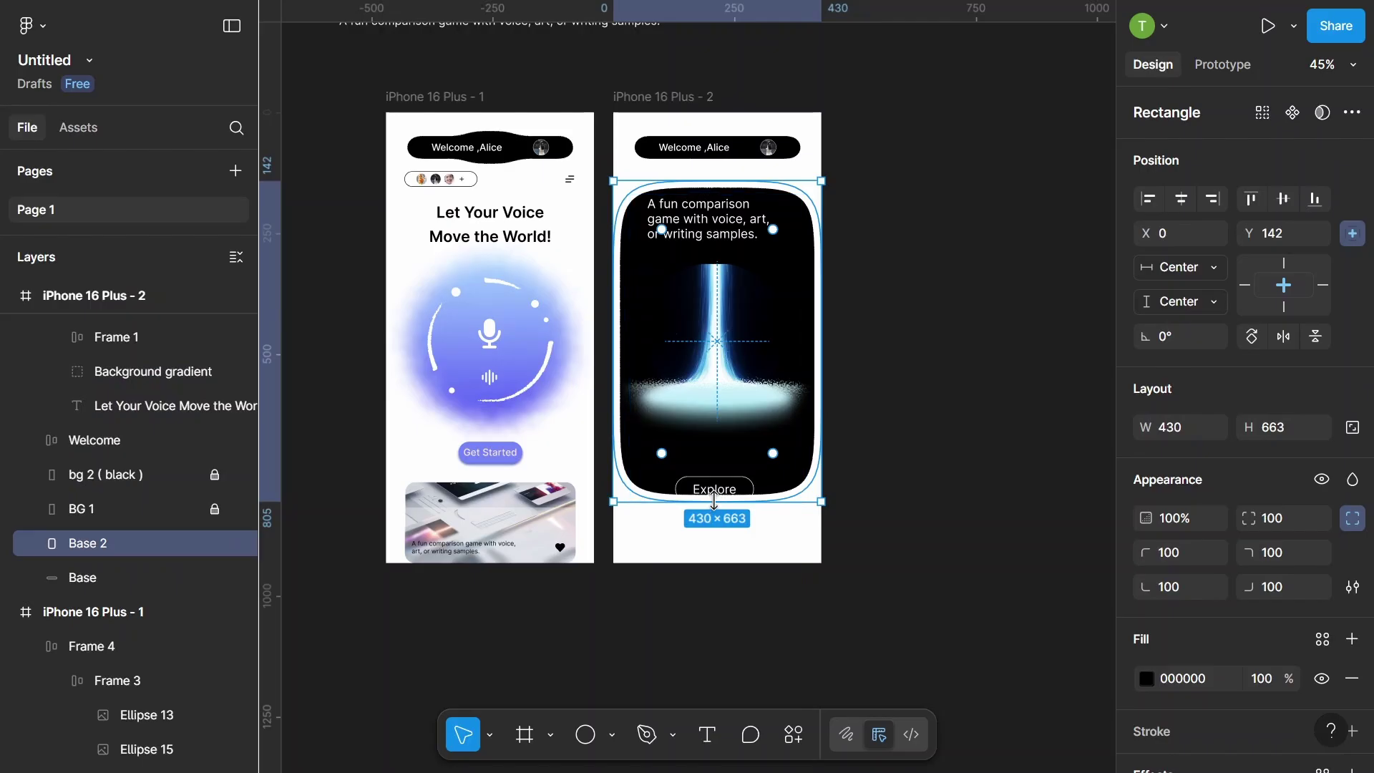
pyautogui.moveTo(717, 511); pyautogui.dragTo(718, 522)
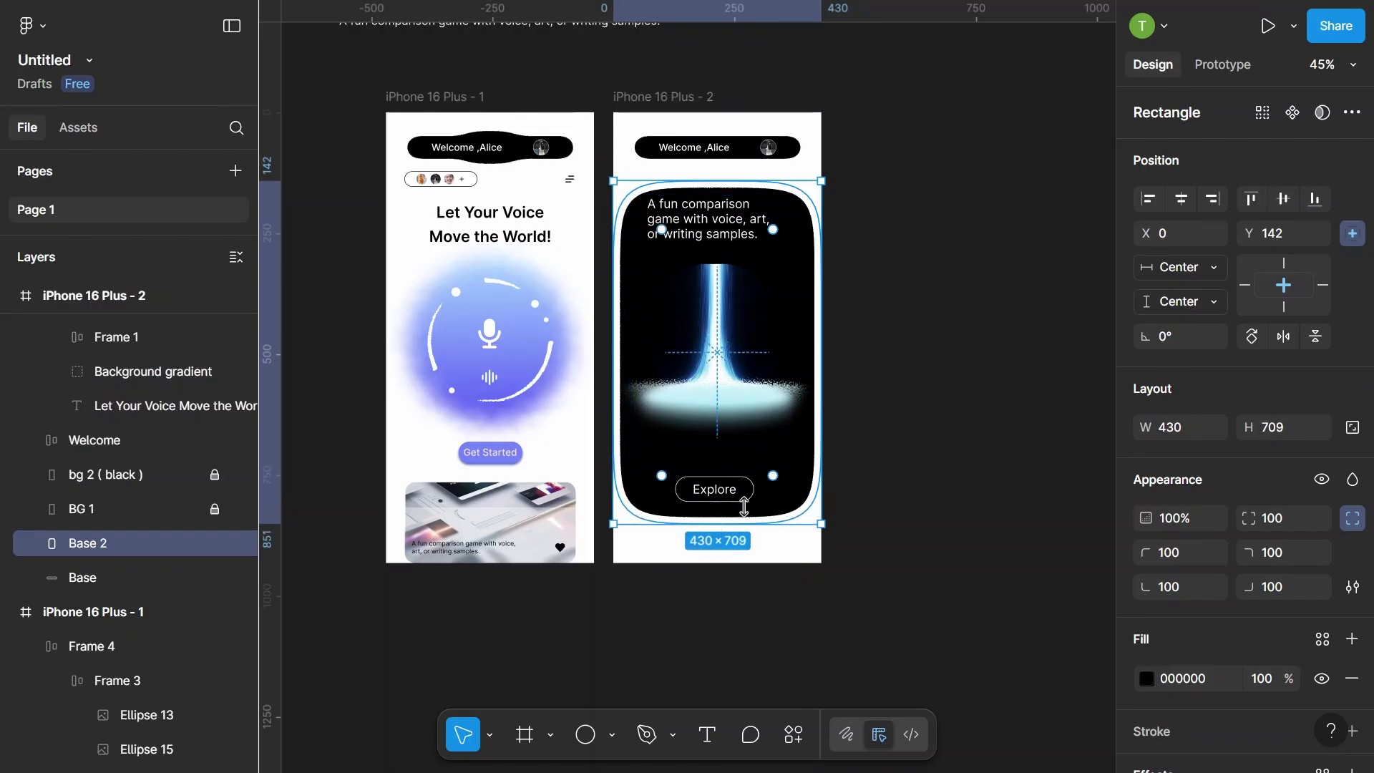
pyautogui.click(915, 437)
pyautogui.scroll(-3, 861, 377)
pyautogui.scroll(-3, 822, 279)
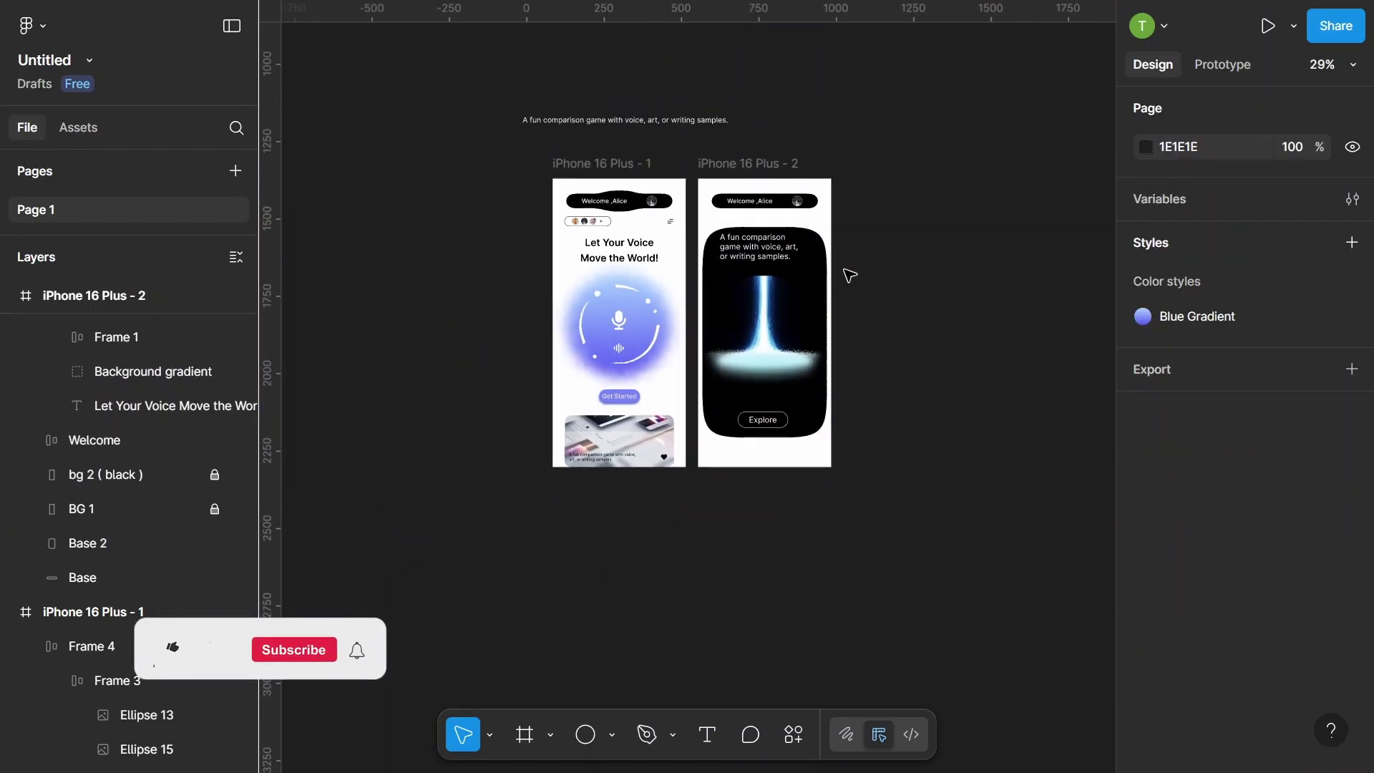
# - Place content 3 over the first screen, scale it to 30.69×54 and nudge it upward
pyautogui.click(778, 296)
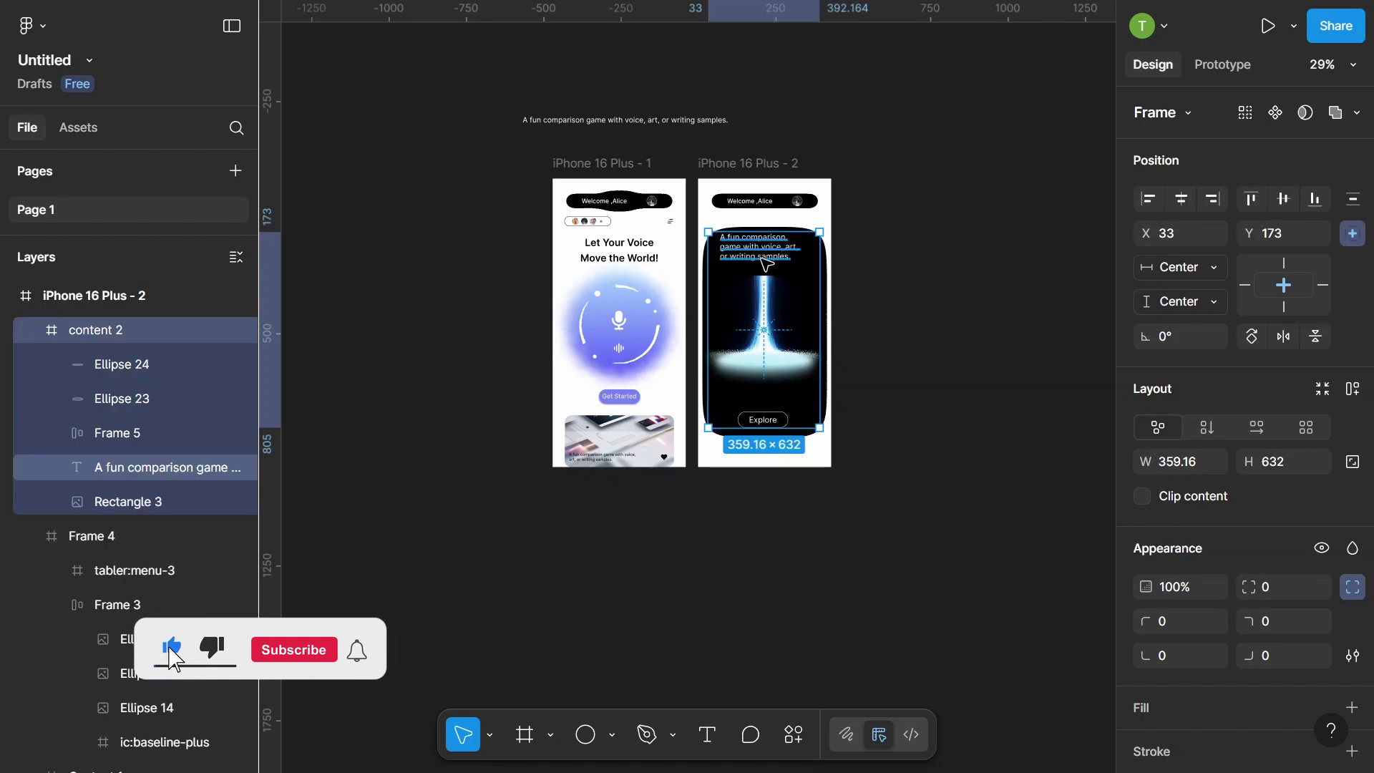
pyautogui.moveTo(775, 327); pyautogui.dragTo(629, 321)
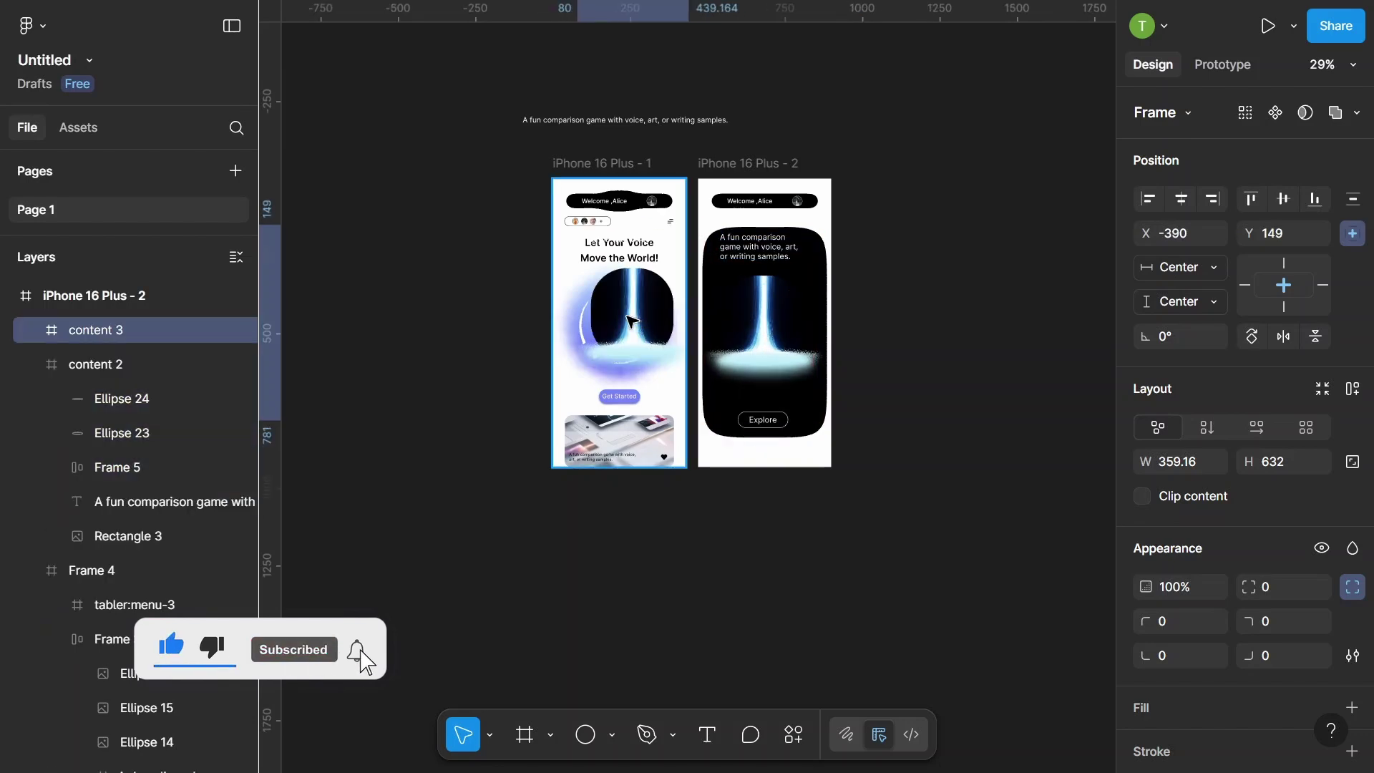
pyautogui.scroll(3, 629, 322)
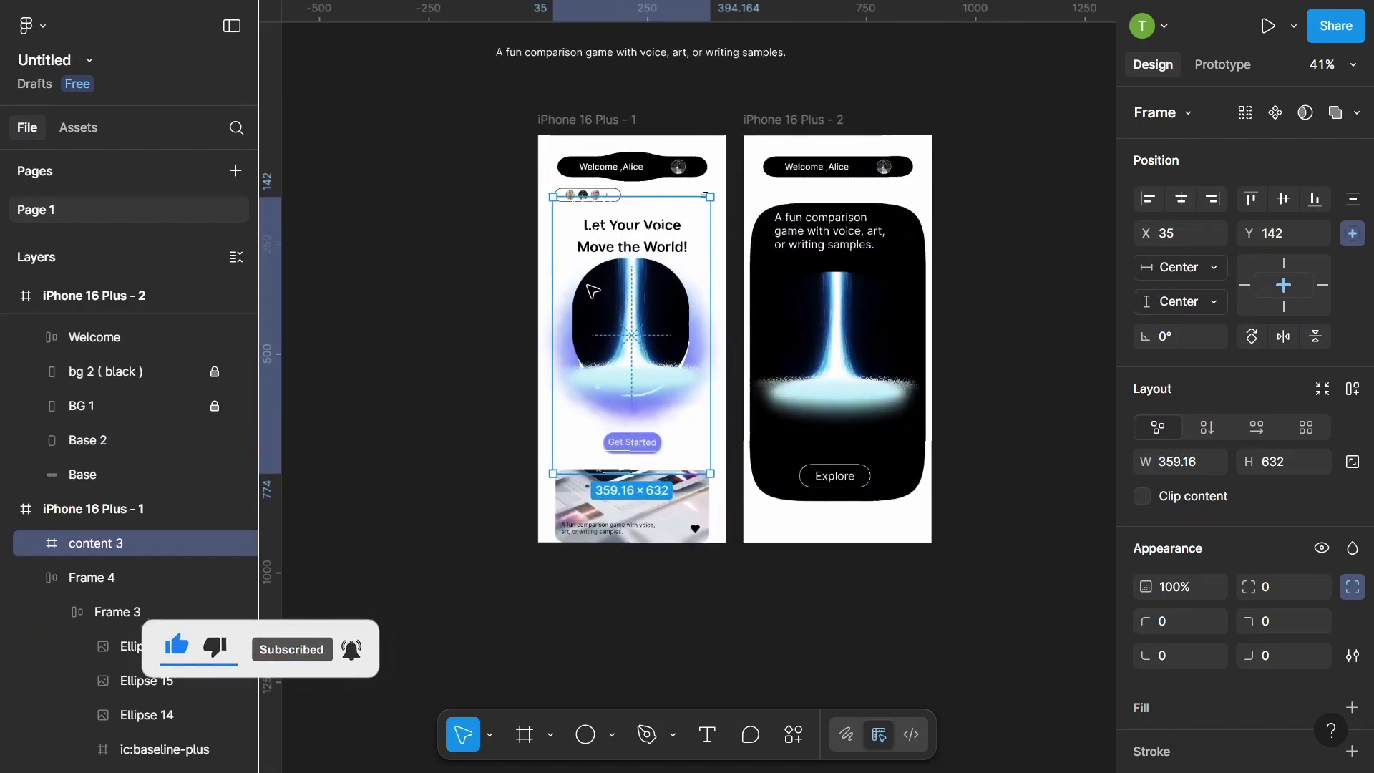
pyautogui.scroll(2, 640, 330)
pyautogui.scroll(-3, 1249, 549)
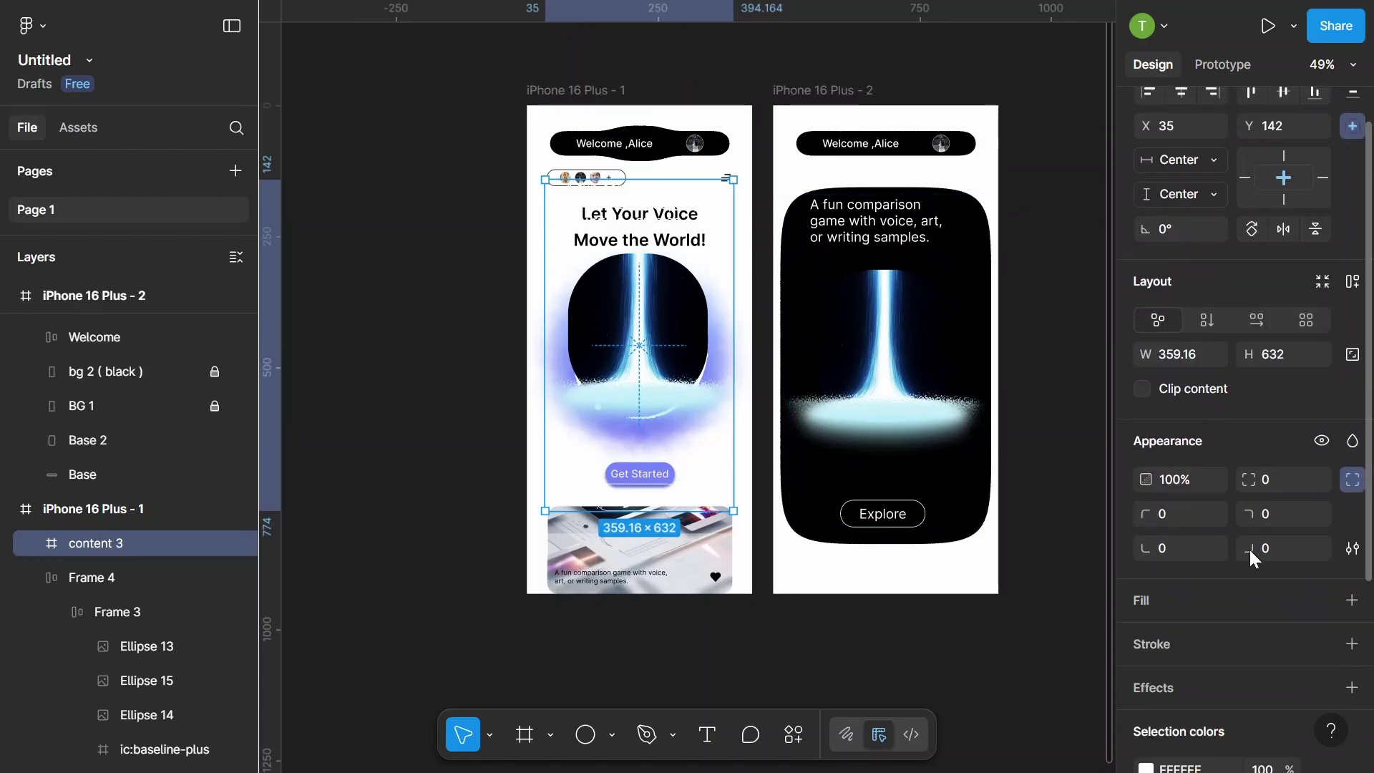
pyautogui.press('k')
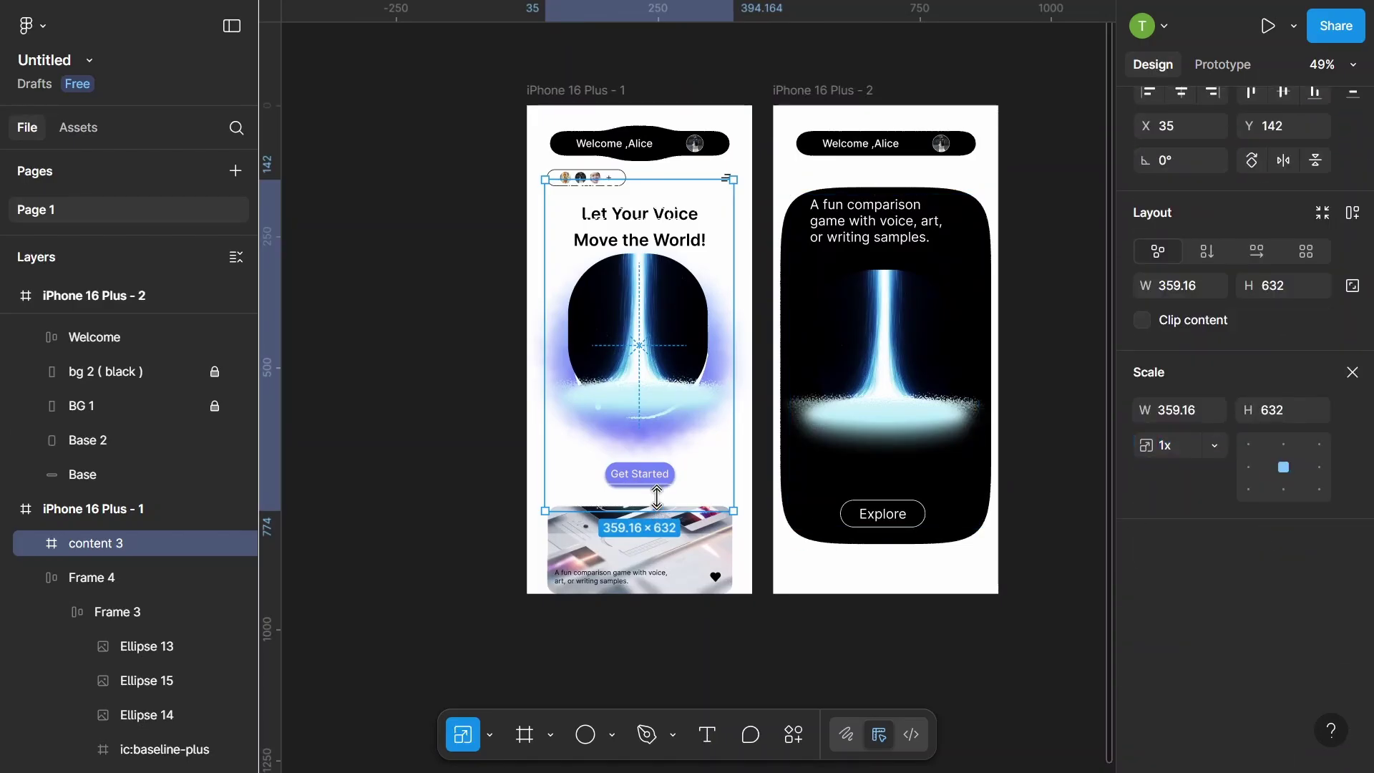
pyautogui.moveTo(657, 496); pyautogui.dragTo(642, 207)
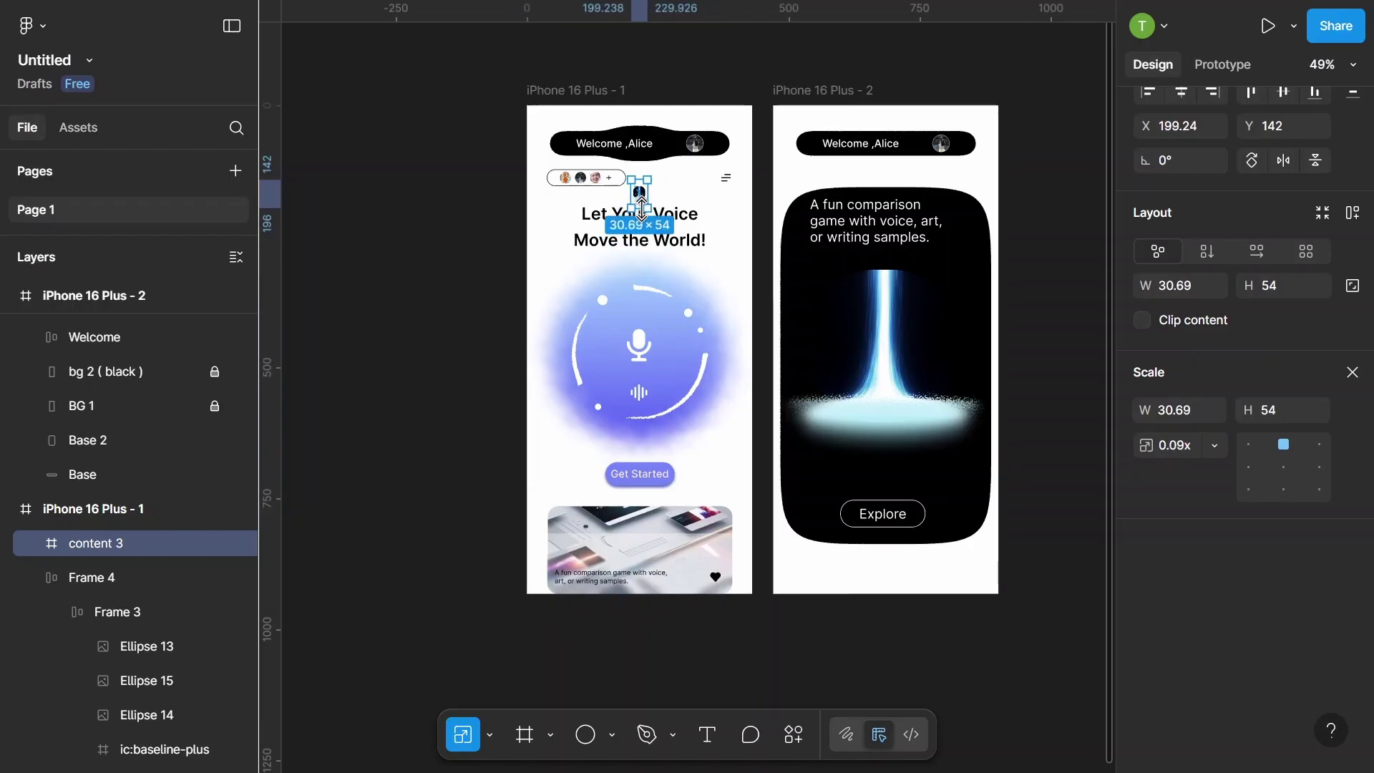
pyautogui.click(1351, 372)
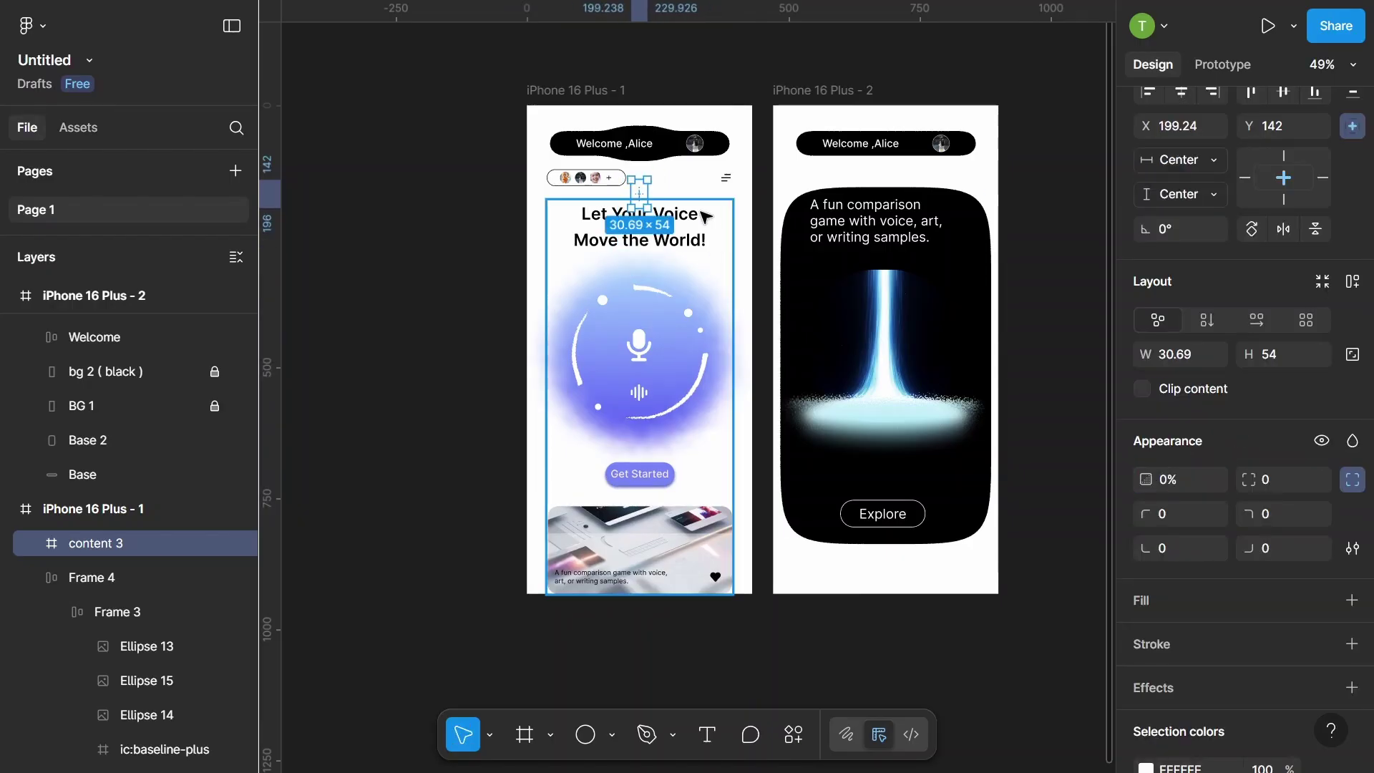
pyautogui.hotkey('shift', 'Up')
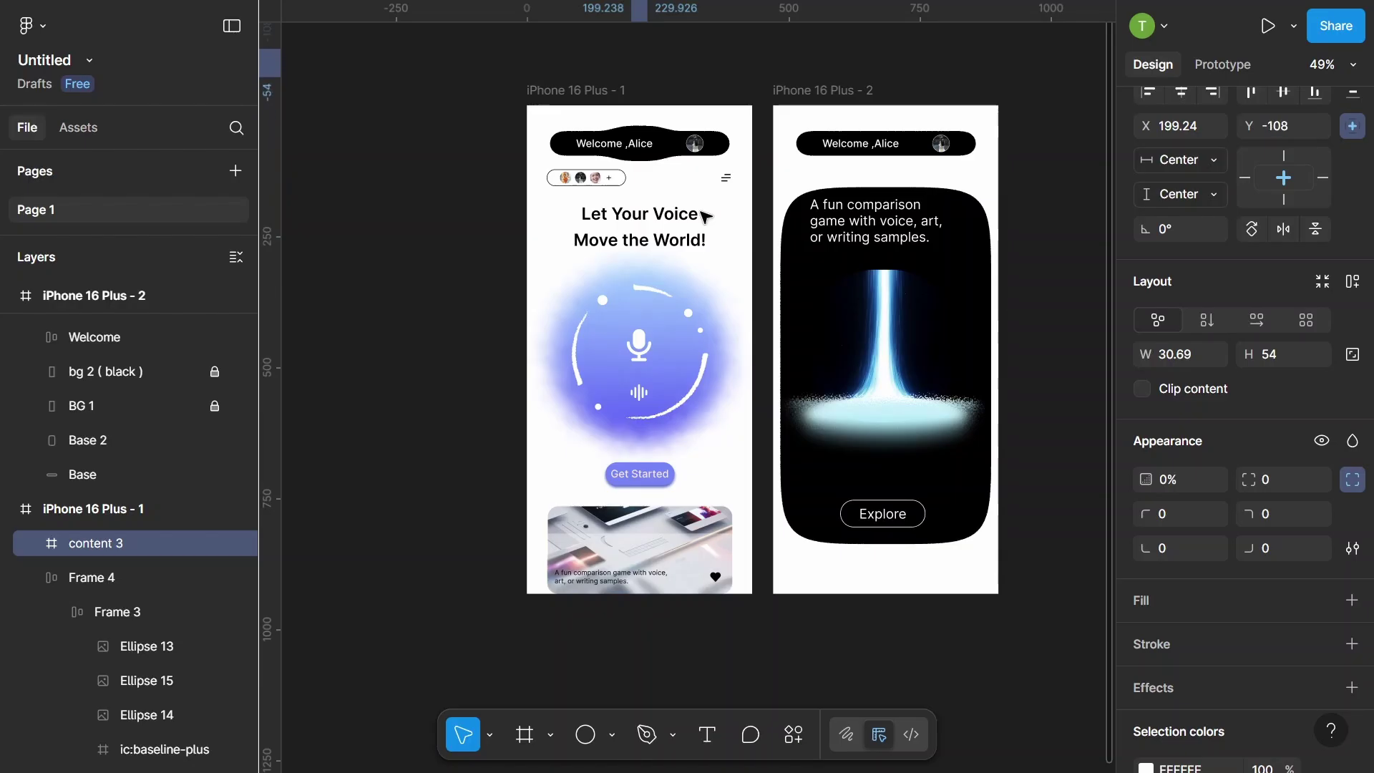
# - Move the iPhone 16 Plus - 2 screen further to the right
pyautogui.scroll(-3, 659, 89)
pyautogui.scroll(-2, 727, 101)
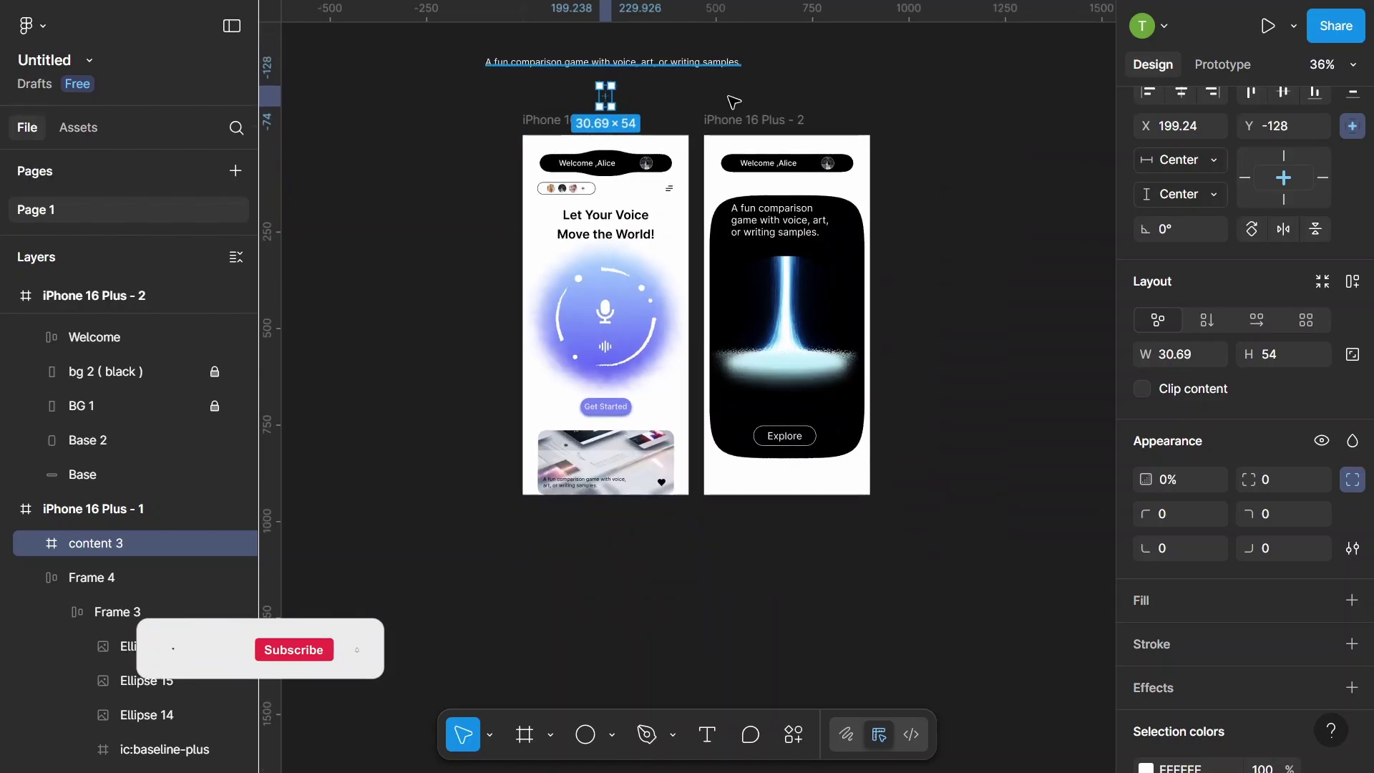
pyautogui.scroll(-3, 887, 206)
pyautogui.click(888, 207)
pyautogui.scroll(2, 845, 201)
pyautogui.click(675, 124)
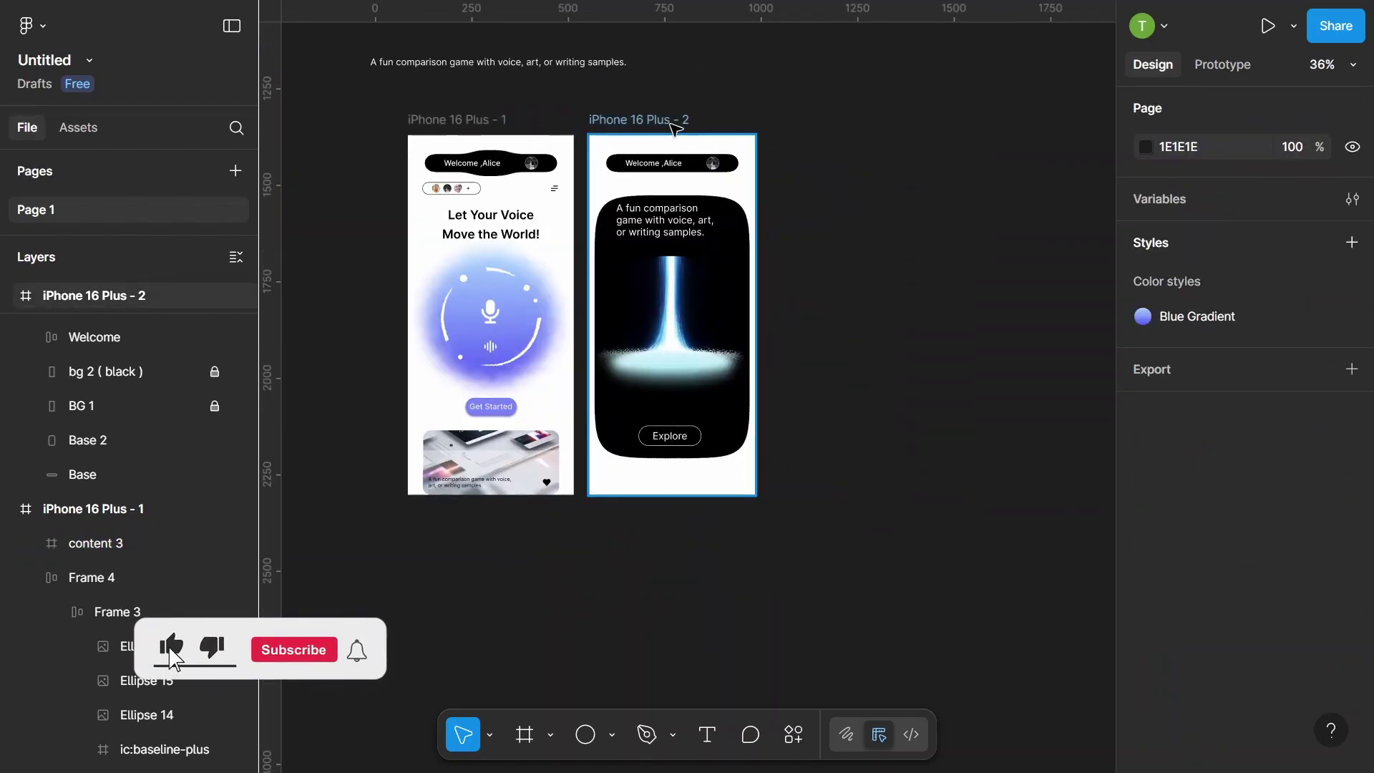
pyautogui.moveTo(691, 129); pyautogui.dragTo(750, 129)
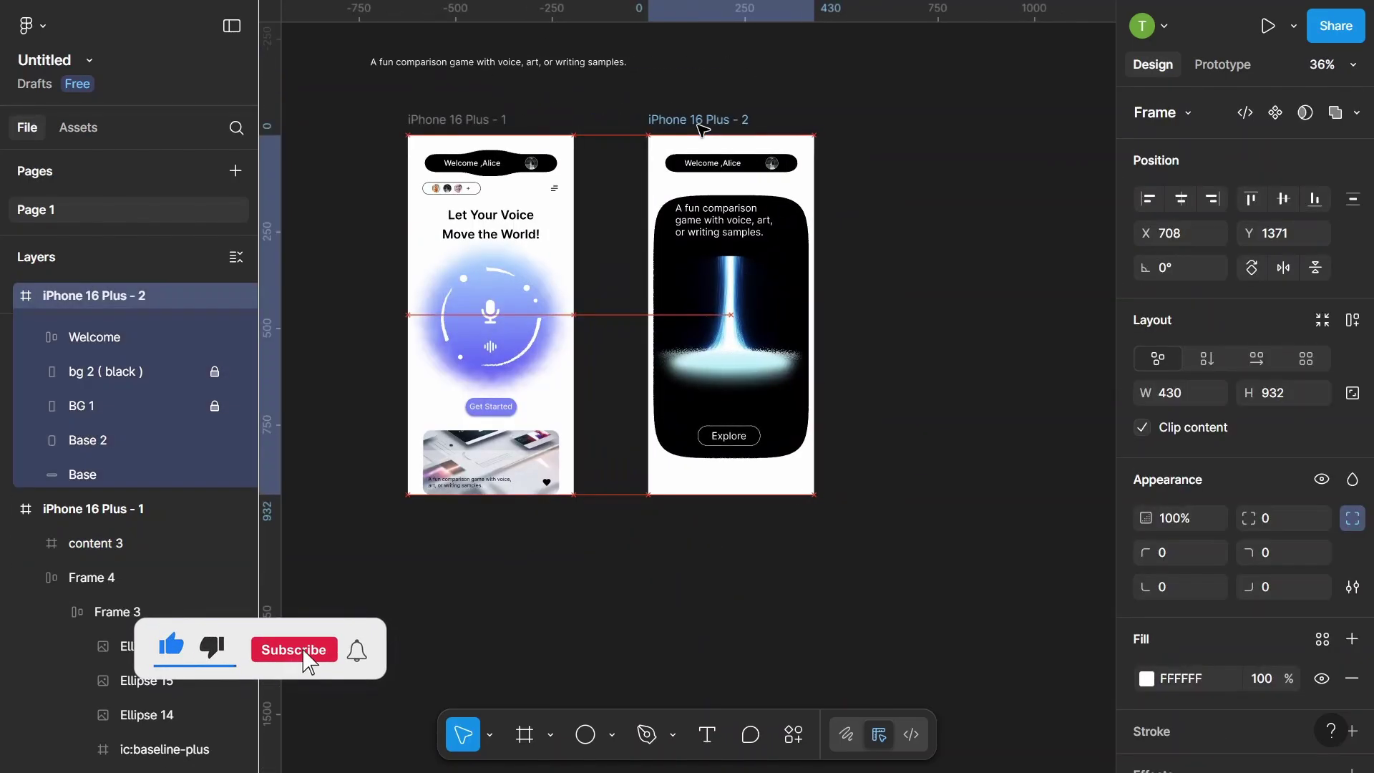
# - Link Content 1 to iPhone 16 Plus - 2 with an On drag, Smart animate, Gentle transition
pyautogui.click(474, 341)
pyautogui.click(1235, 72)
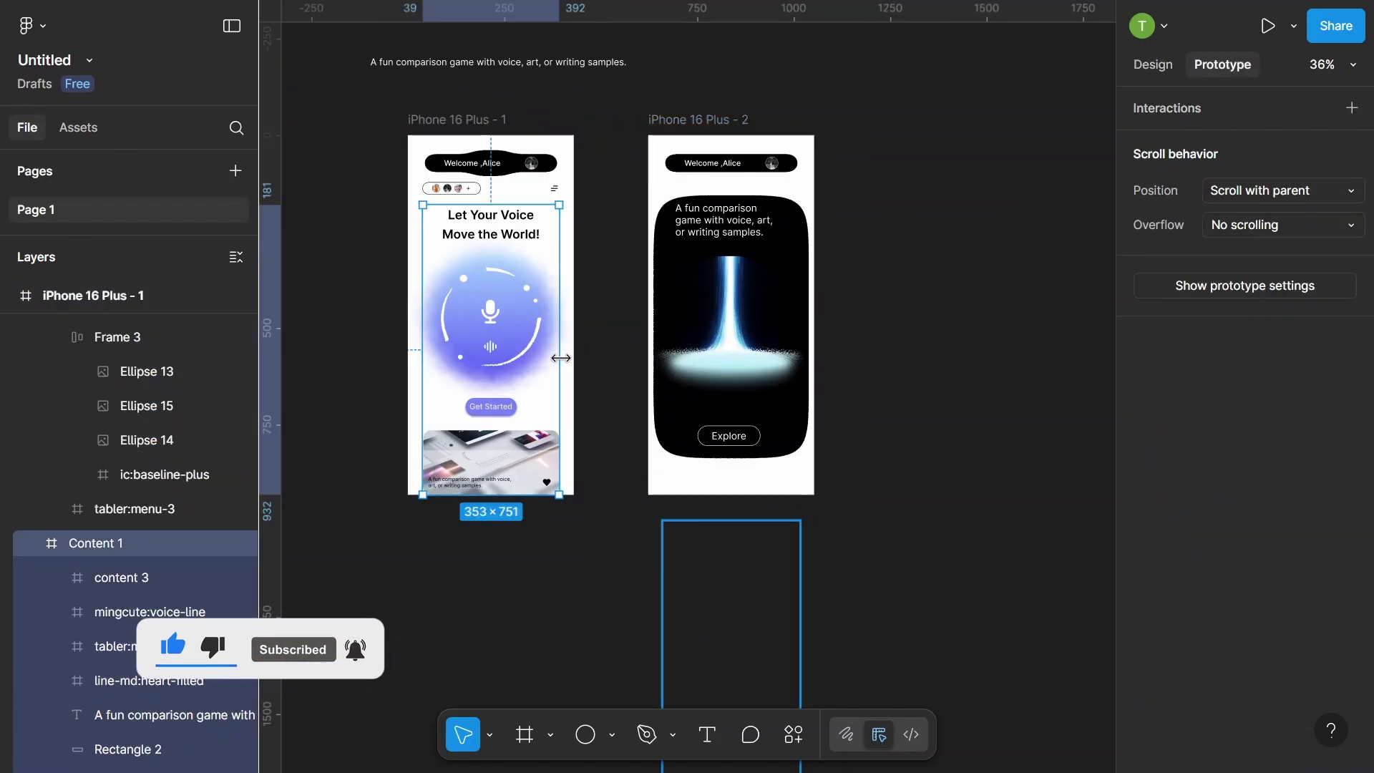
pyautogui.moveTo(560, 350); pyautogui.dragTo(708, 354)
pyautogui.click(695, 423)
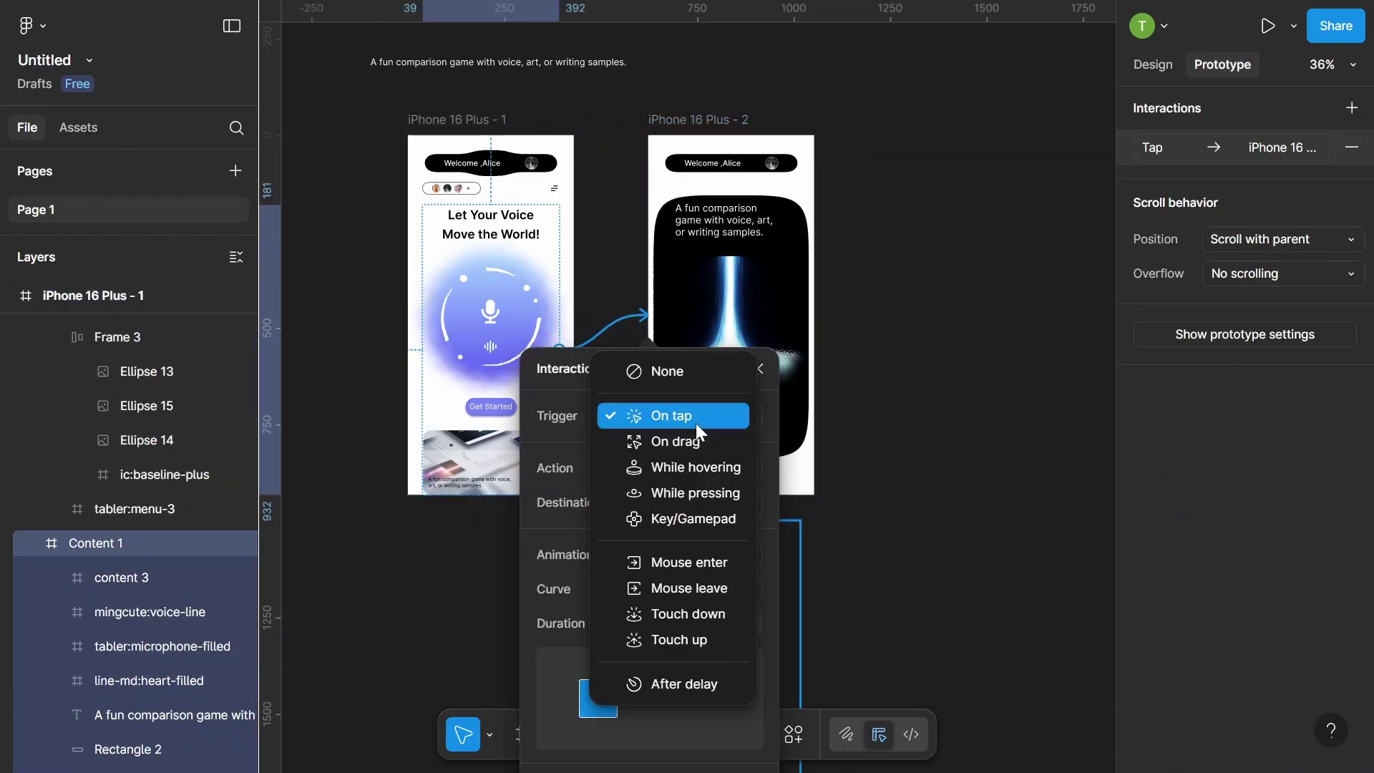
pyautogui.click(691, 457)
pyautogui.click(662, 599)
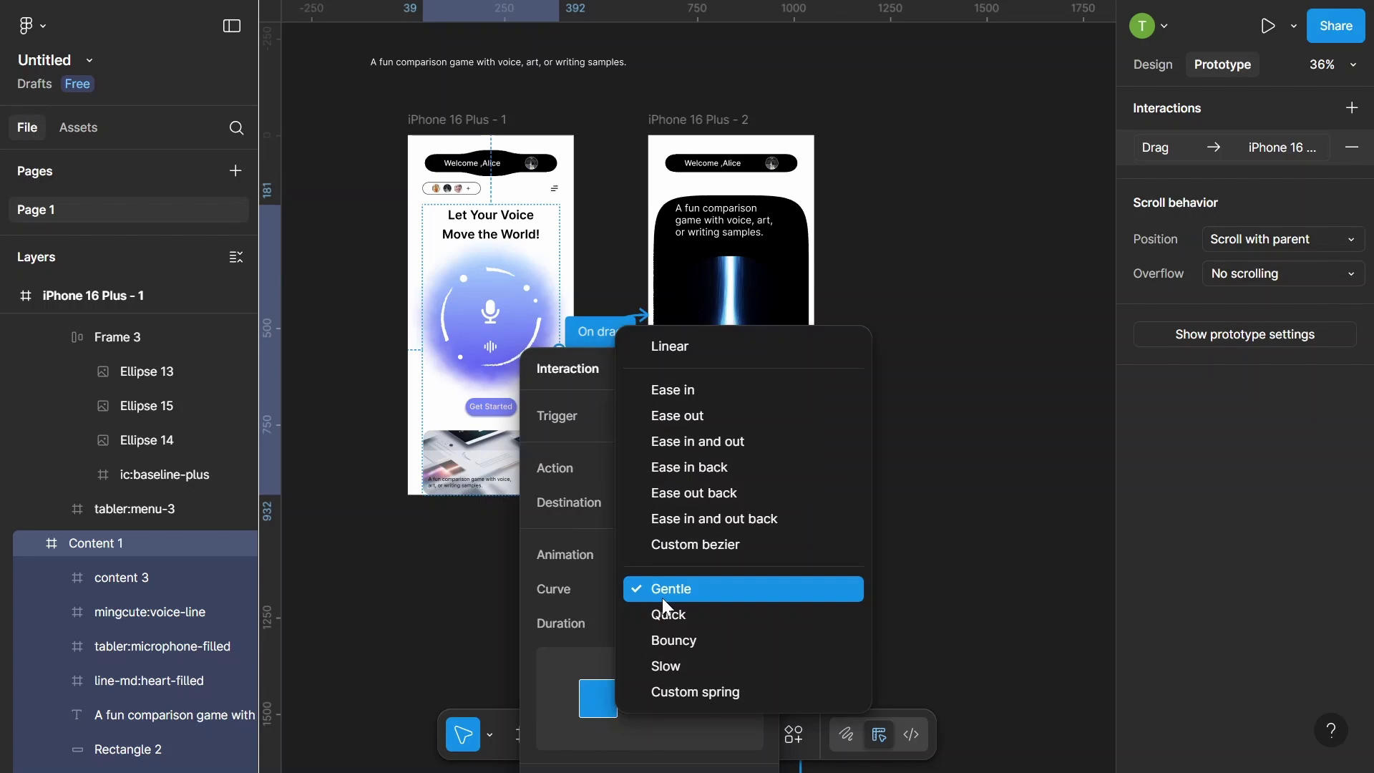
pyautogui.click(672, 583)
pyautogui.click(693, 555)
pyautogui.click(692, 555)
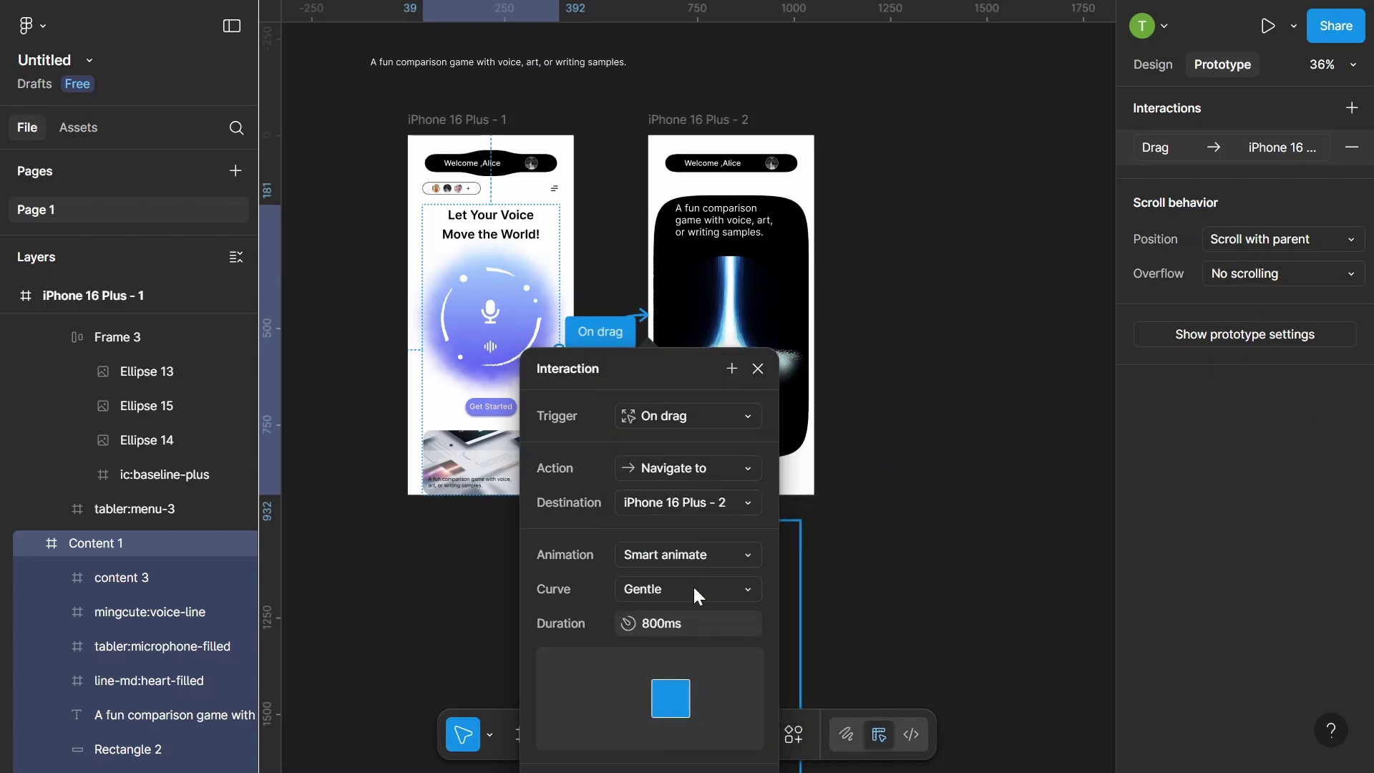
pyautogui.click(666, 630)
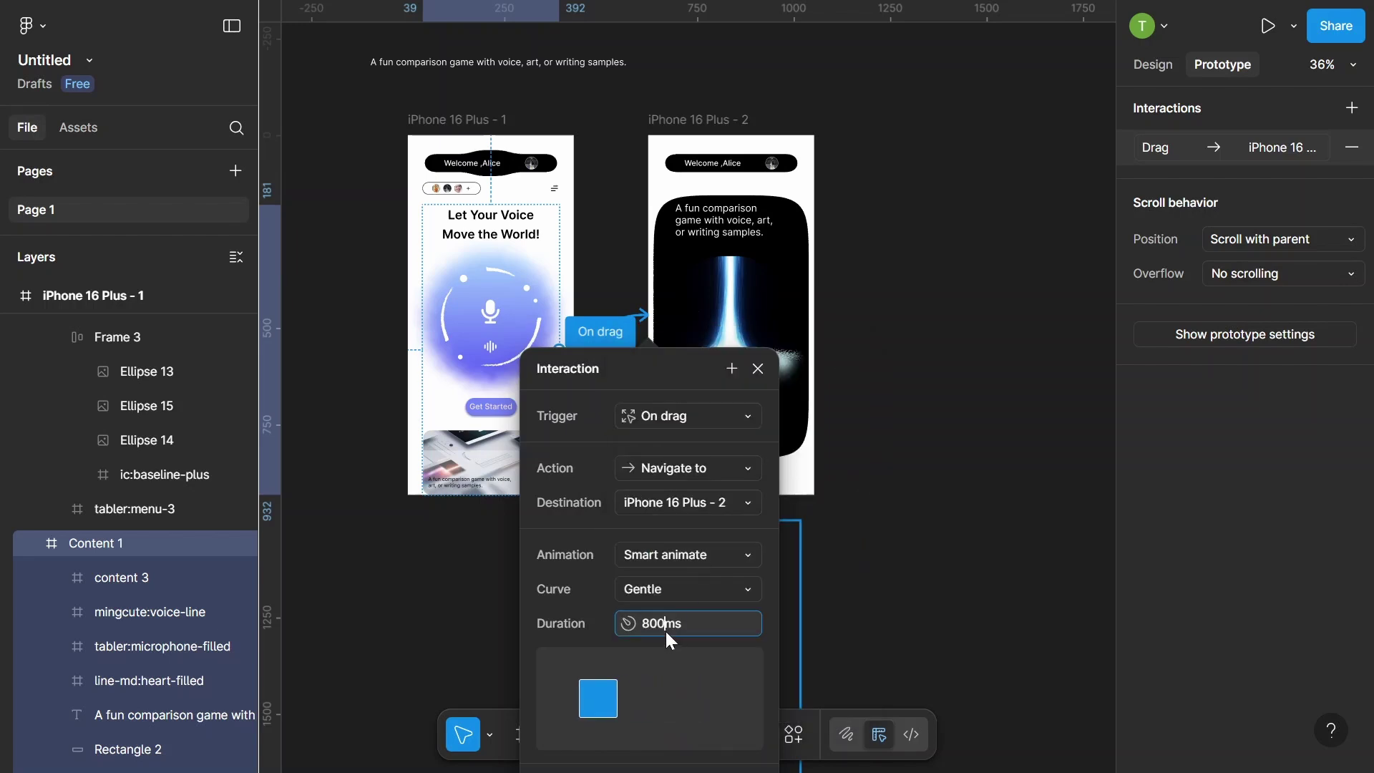
pyautogui.click(758, 369)
# - Link content 2 back to iPhone 16 Plus - 1 with an On drag trigger
pyautogui.click(659, 343)
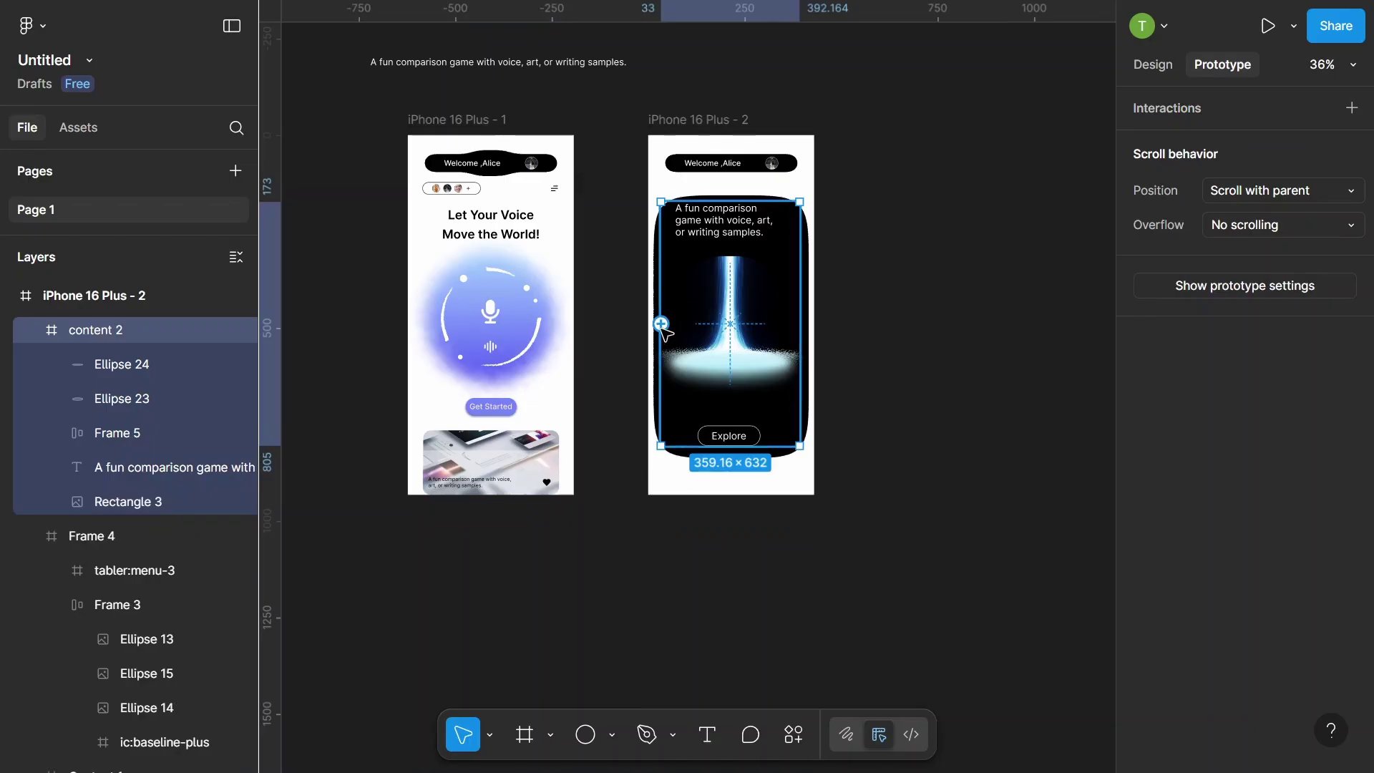
pyautogui.moveTo(660, 324); pyautogui.dragTo(573, 315)
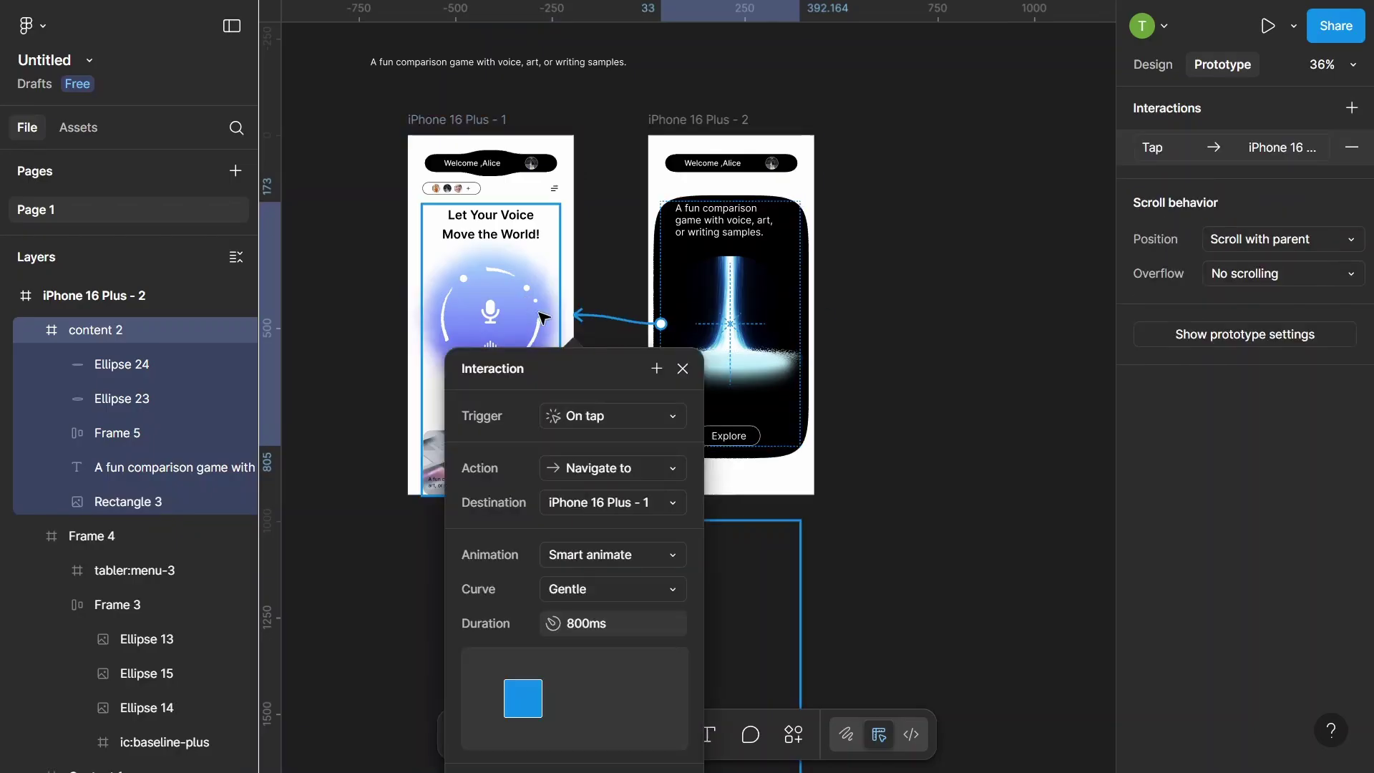
pyautogui.click(622, 414)
pyautogui.click(620, 438)
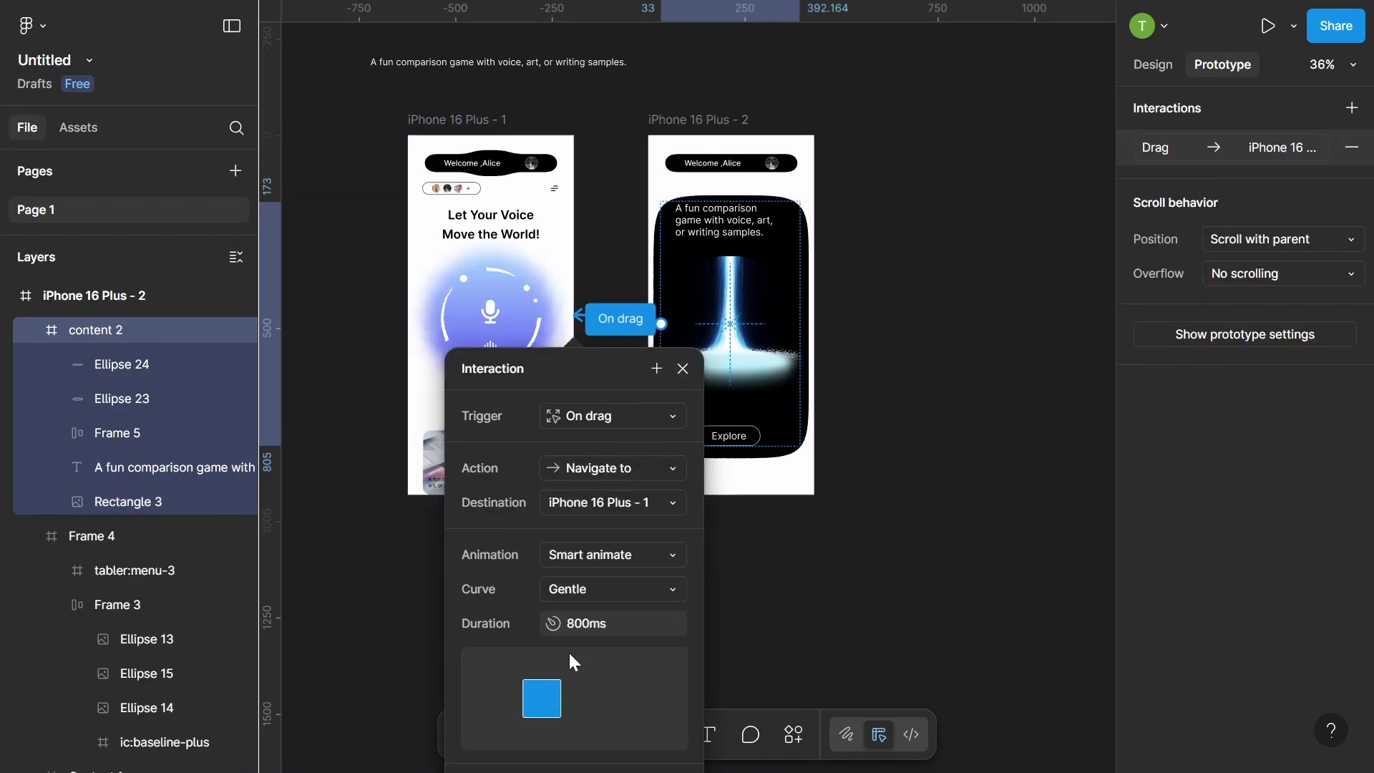
pyautogui.click(682, 369)
pyautogui.click(899, 386)
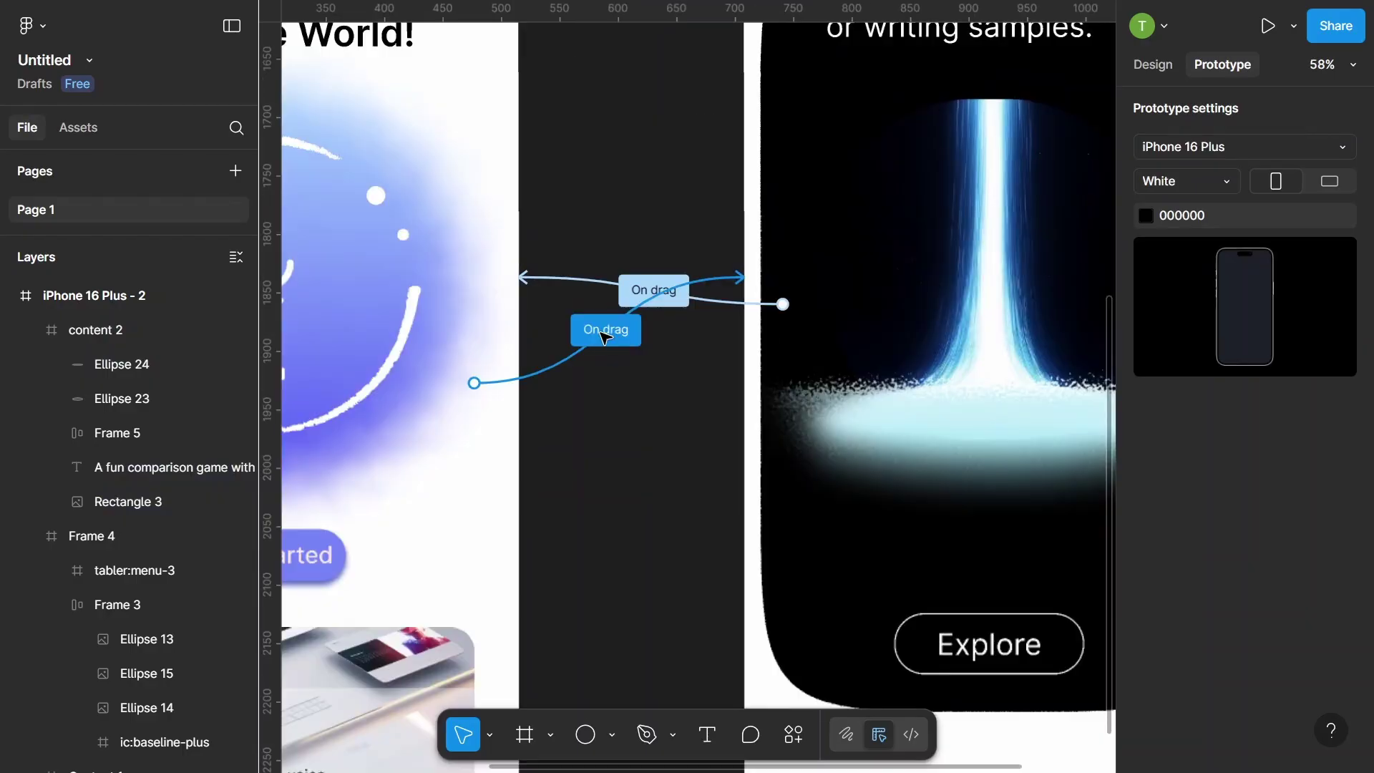
# - Set the forward drag transition's duration to 1500ms, then review the return connection
pyautogui.scroll(5, 621, 336)
pyautogui.click(621, 337)
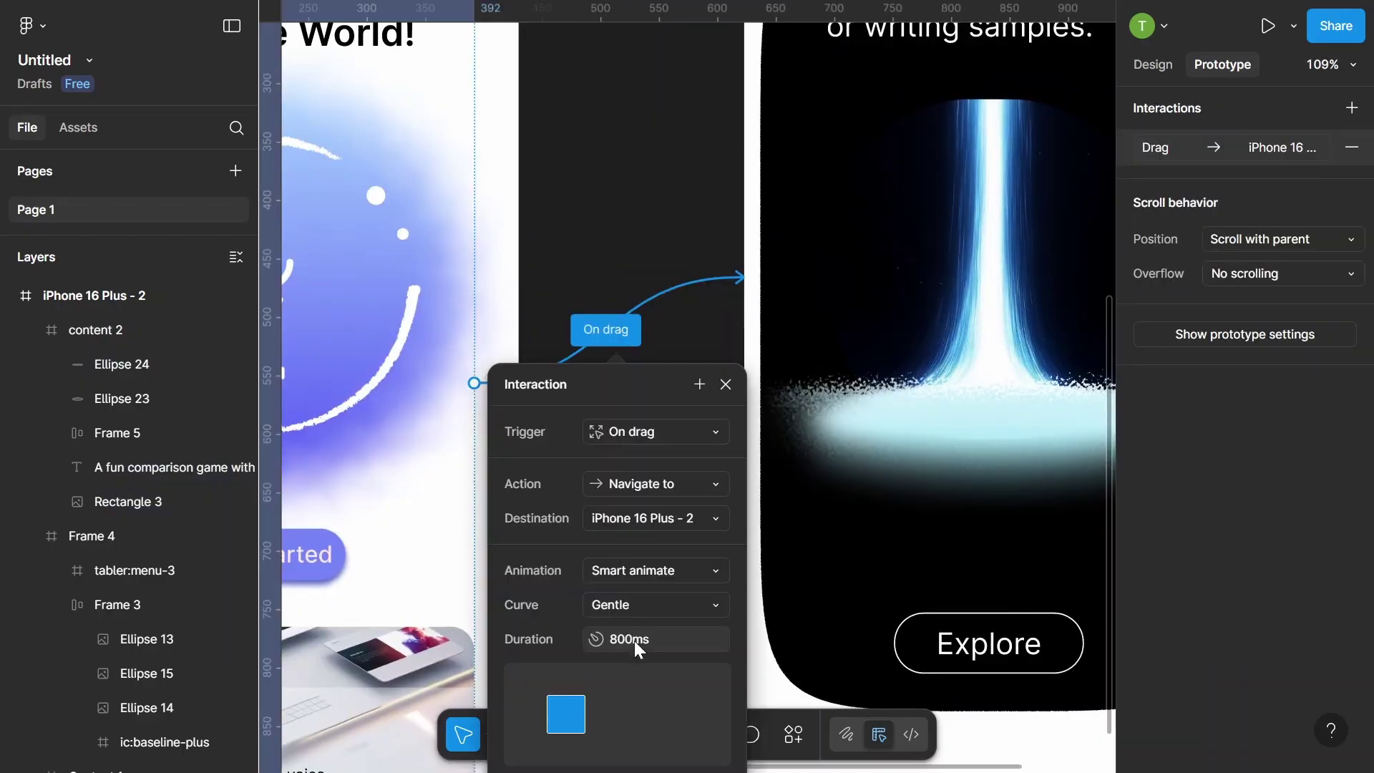
pyautogui.click(634, 641)
pyautogui.write('1200')
pyautogui.press('Return')
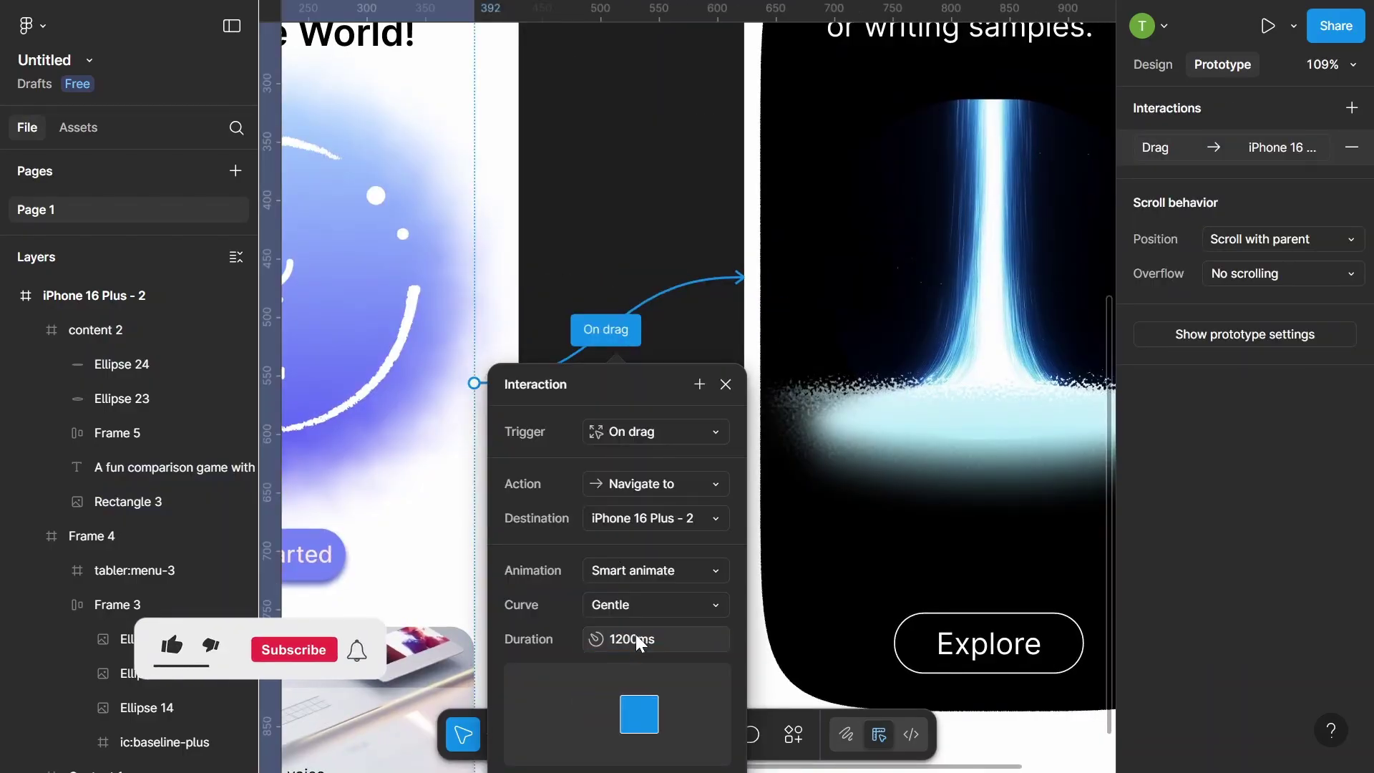
pyautogui.write('1')
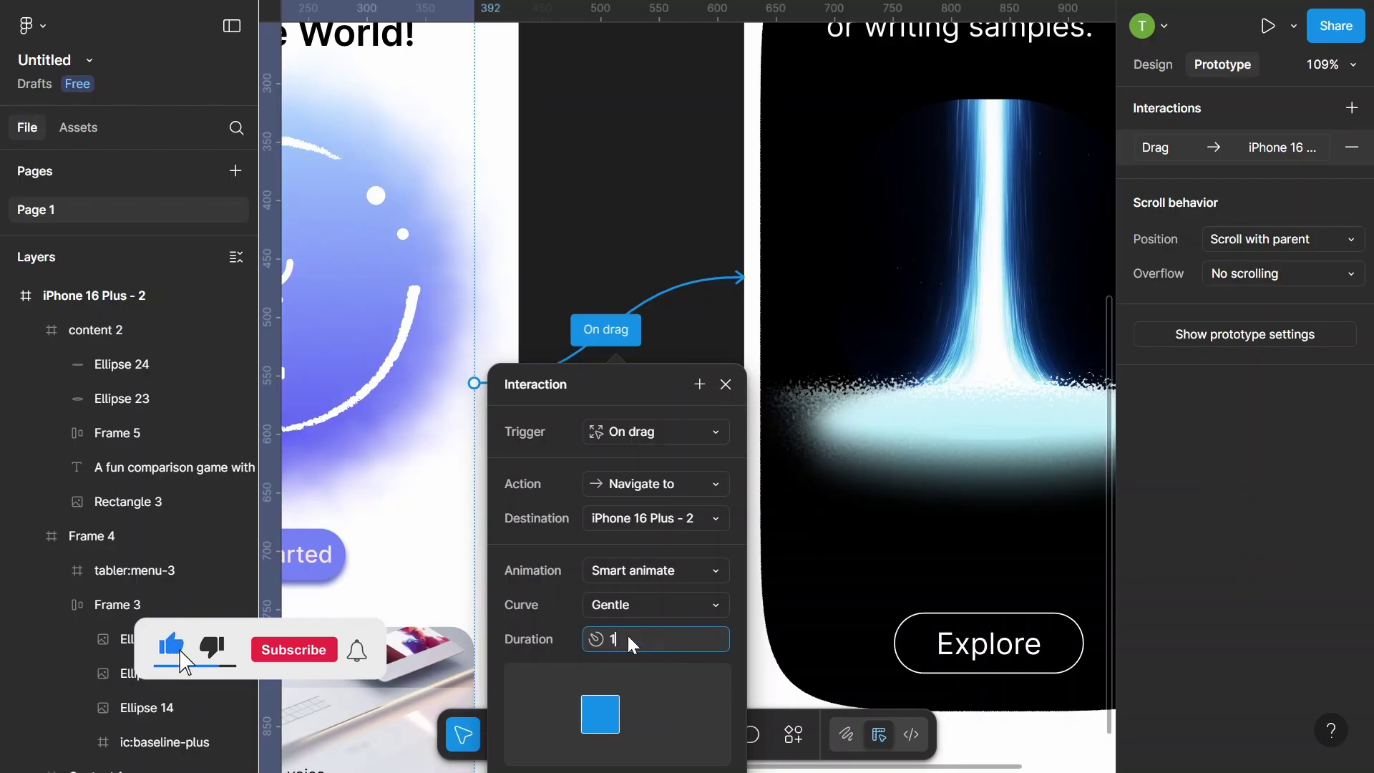
pyautogui.write('500')
pyautogui.press('Return')
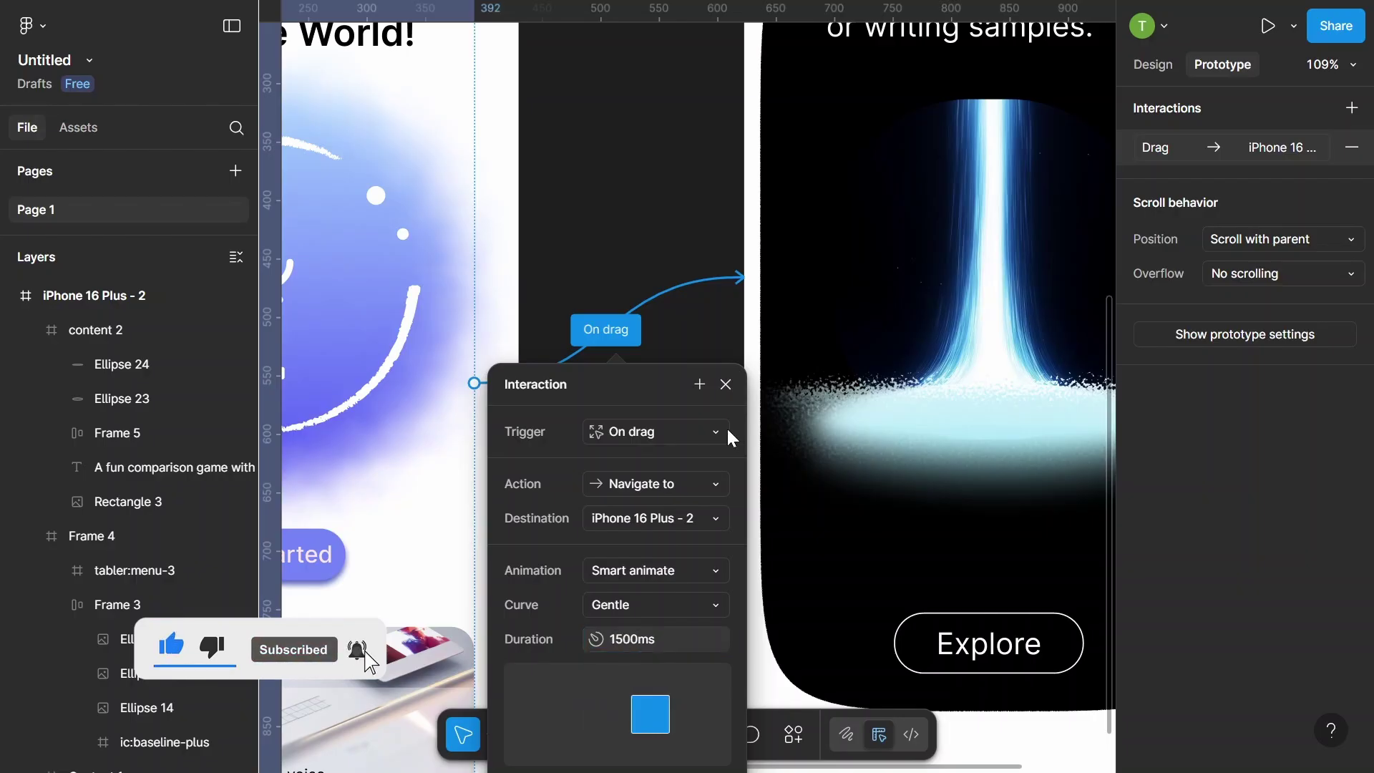
pyautogui.click(725, 384)
pyautogui.click(803, 298)
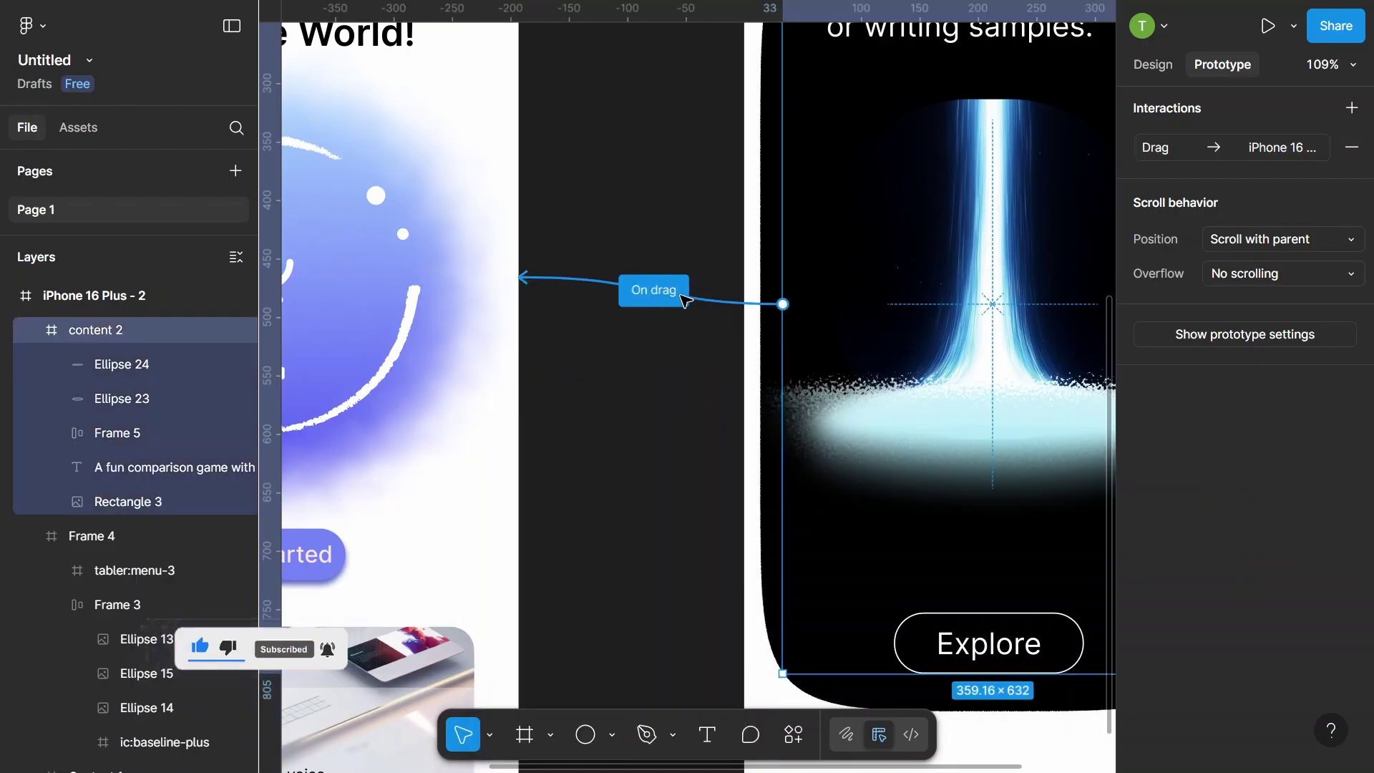
pyautogui.click(653, 290)
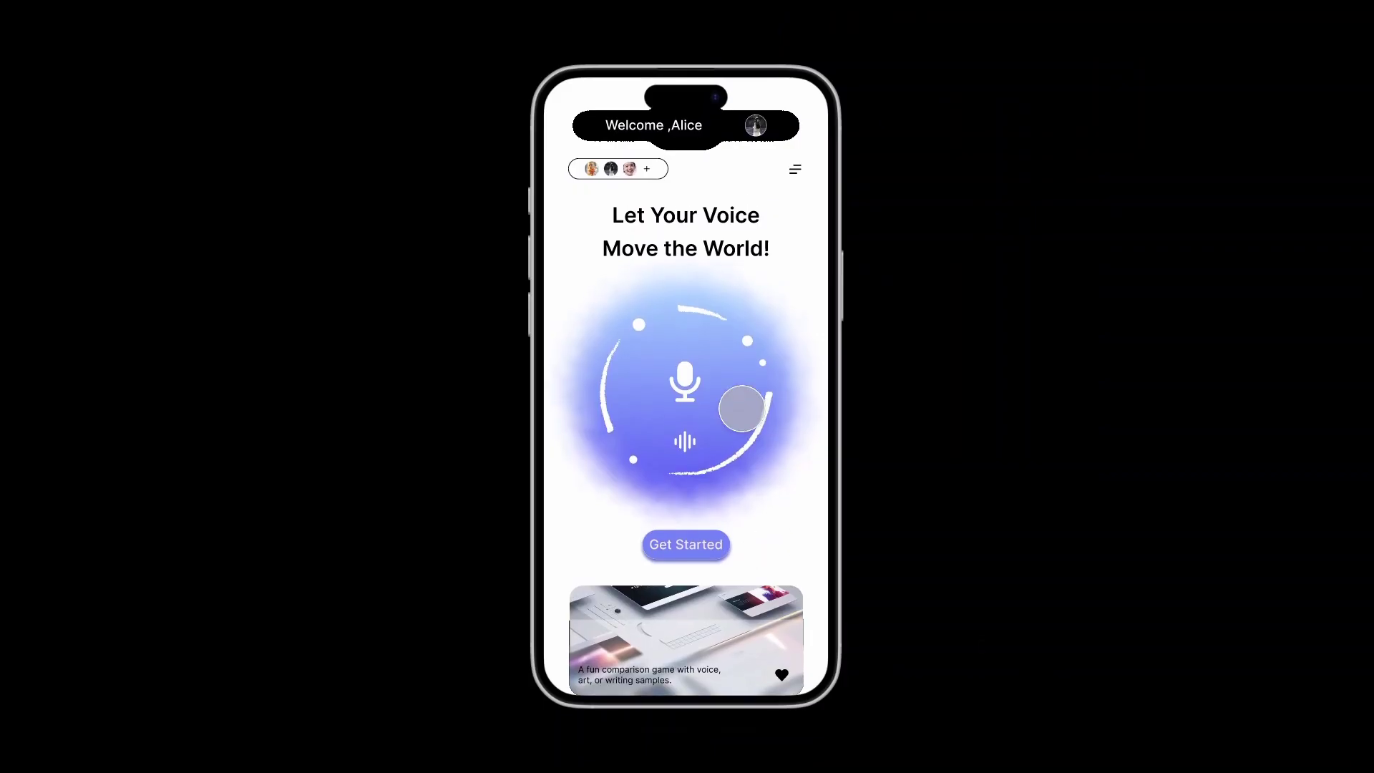
# - Drag in the preview to flip repeatedly between the voice screen and the dark comparison screen
pyautogui.moveTo(741, 530); pyautogui.dragTo(766, 628)
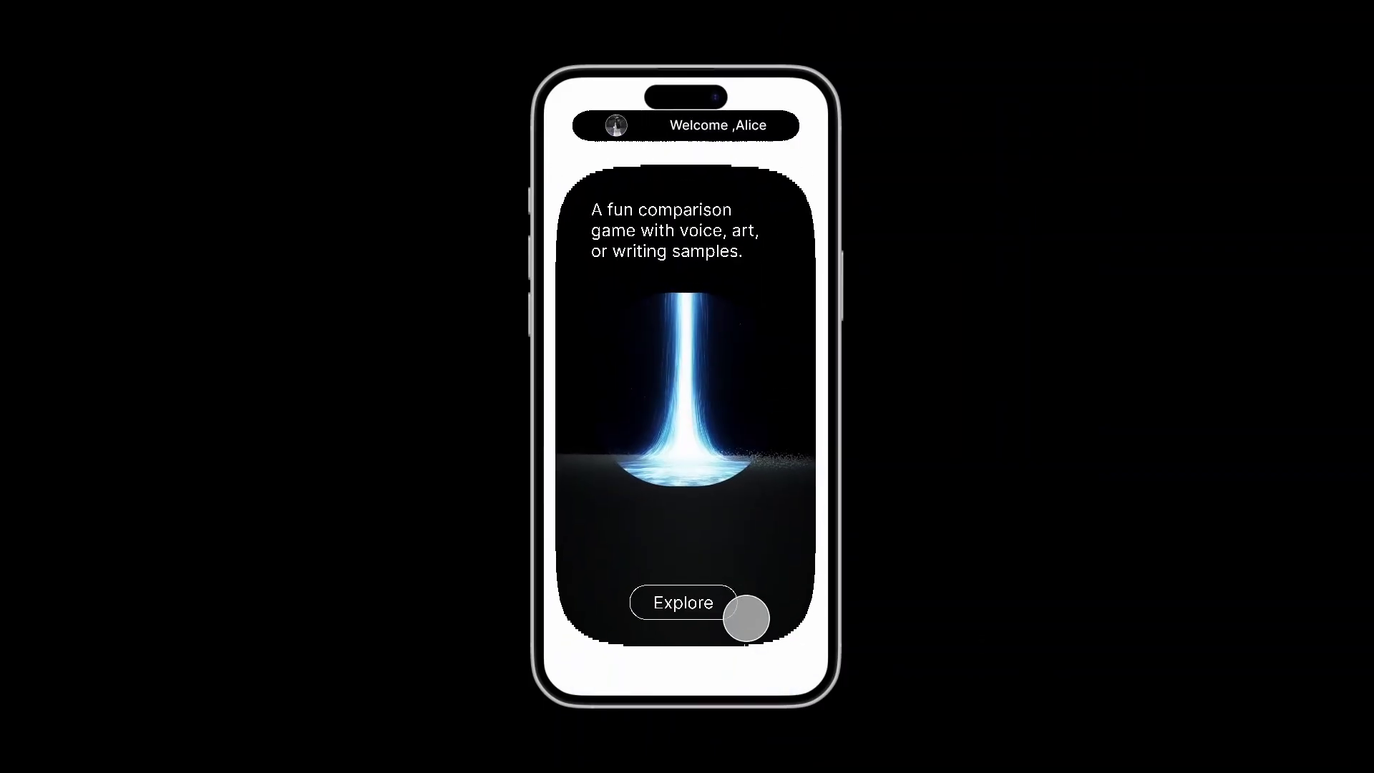
pyautogui.moveTo(737, 575); pyautogui.dragTo(749, 420)
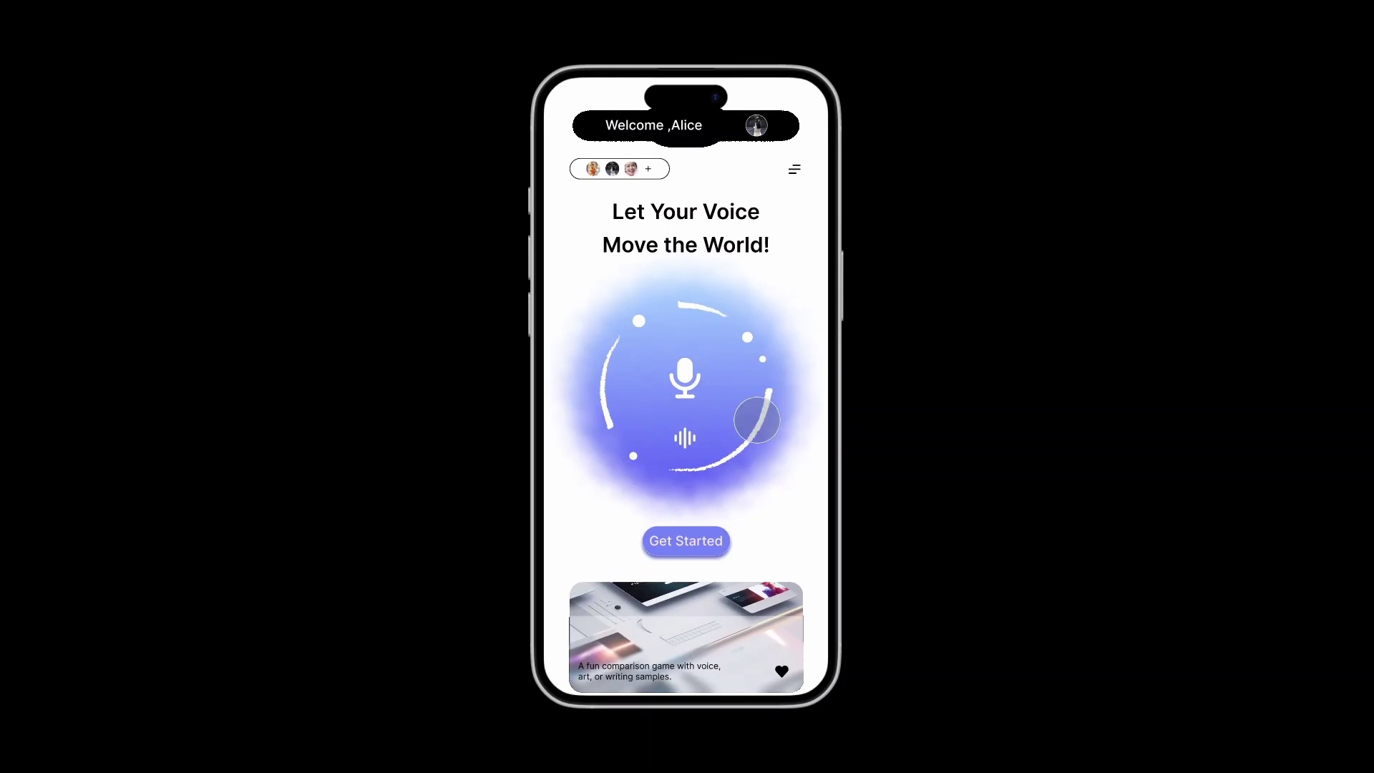
pyautogui.moveTo(756, 471)
pyautogui.mouseDown()
pyautogui.moveTo(745, 420)
pyautogui.moveTo(737, 533)
pyautogui.mouseUp()
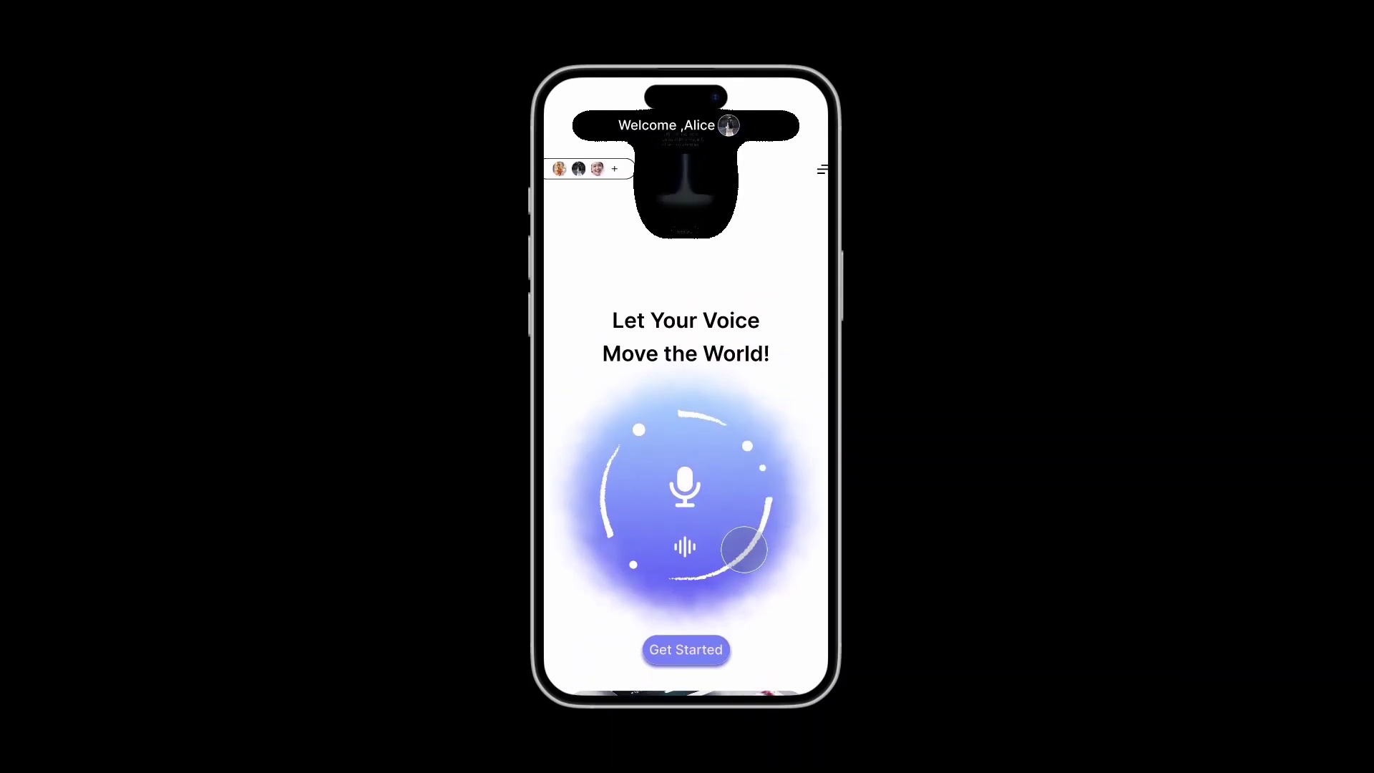
pyautogui.moveTo(738, 471)
pyautogui.mouseDown()
pyautogui.moveTo(736, 396)
pyautogui.moveTo(729, 452)
pyautogui.moveTo(775, 738)
pyautogui.mouseUp()
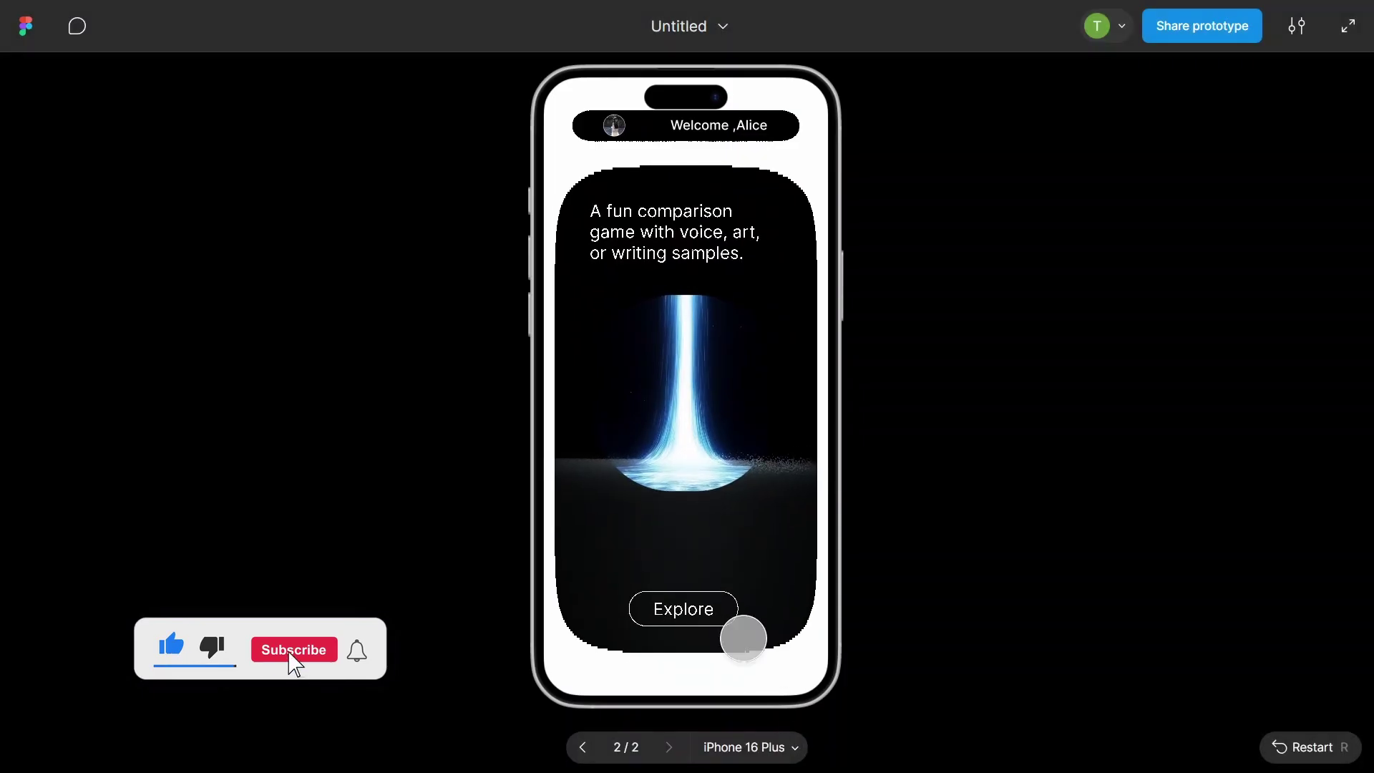
pyautogui.moveTo(745, 555)
pyautogui.mouseDown()
pyautogui.moveTo(730, 409)
pyautogui.moveTo(758, 599)
pyautogui.moveTo(742, 460)
pyautogui.mouseUp()
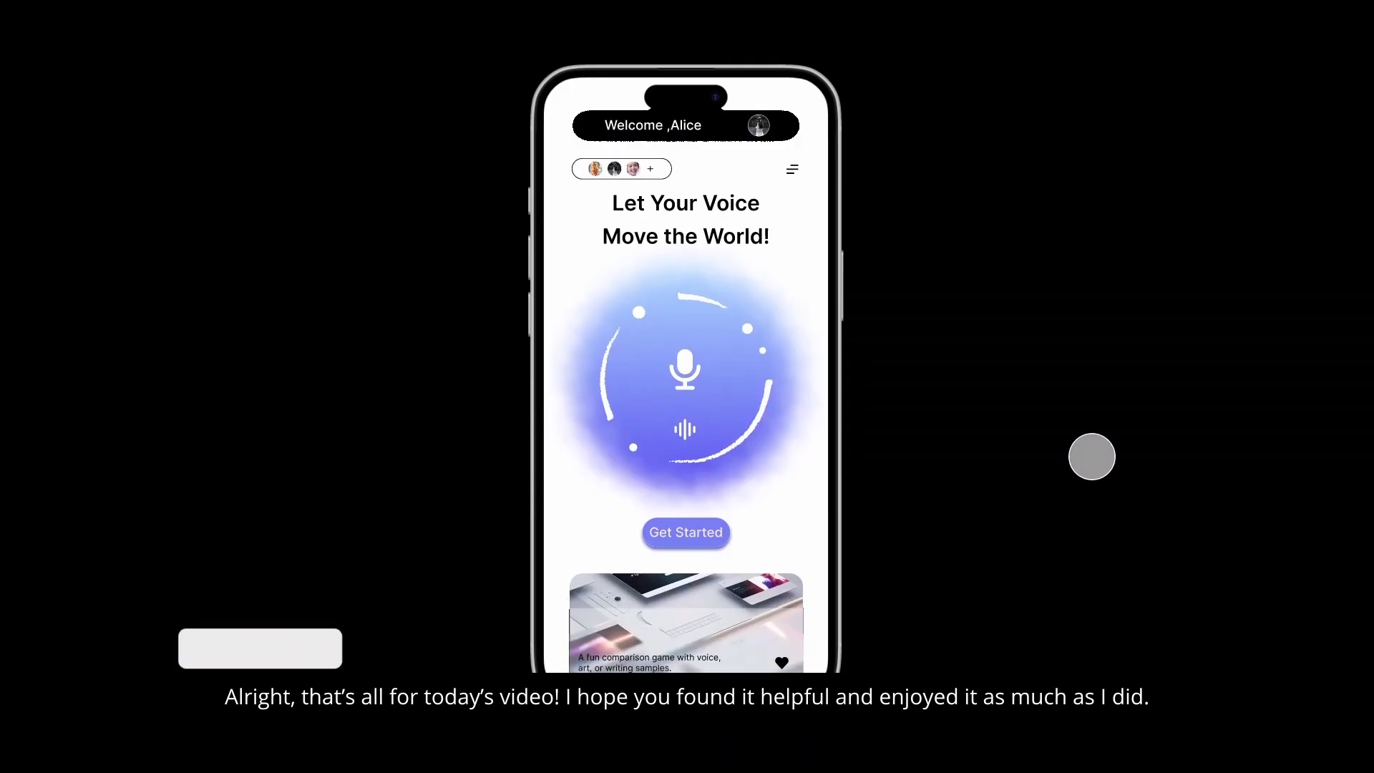
pyautogui.moveTo(773, 562); pyautogui.dragTo(789, 654)
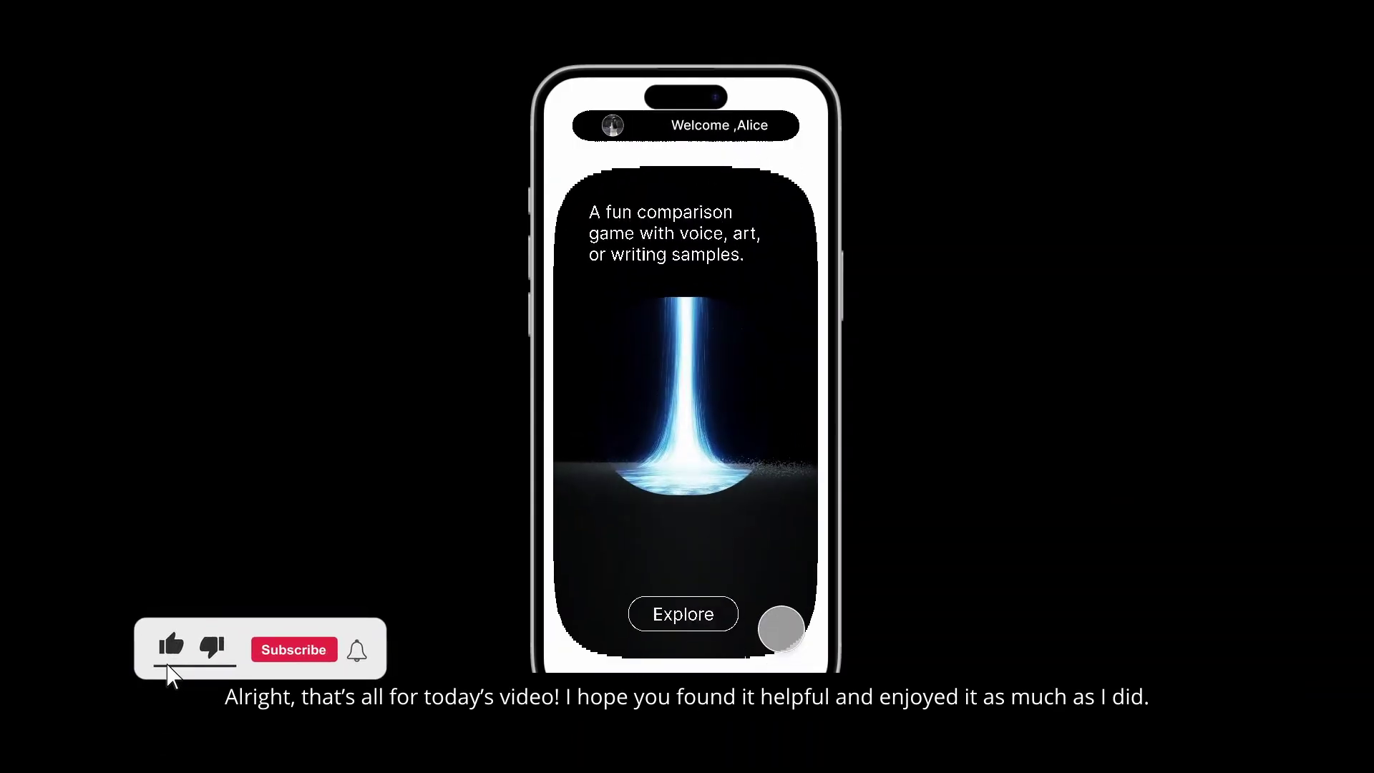